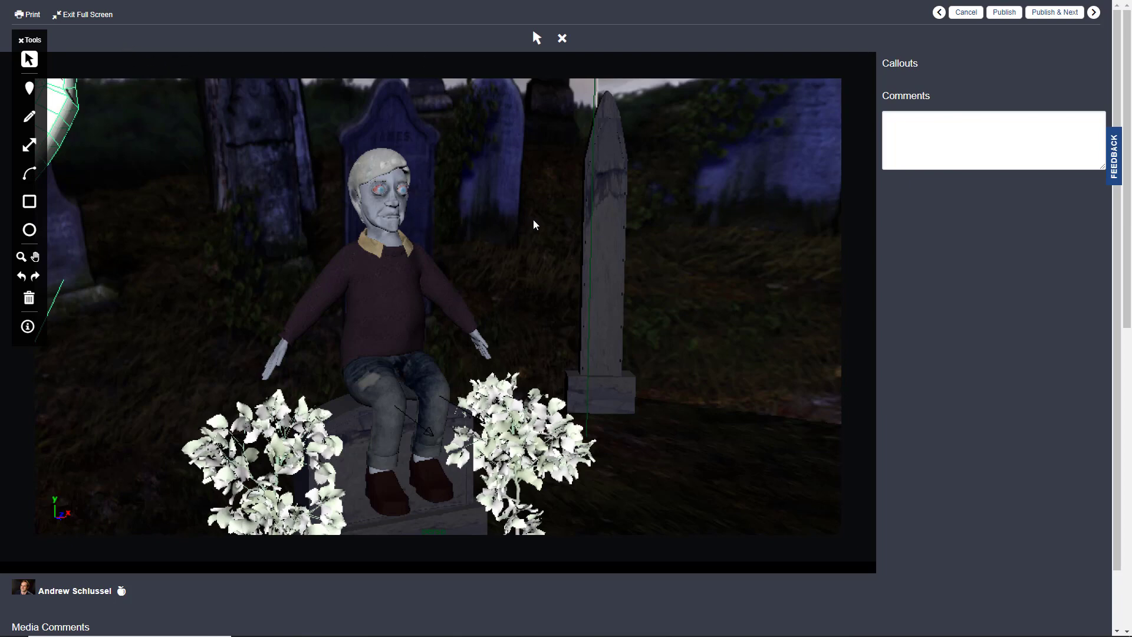
Page through the submitted graveyard scene images in the full-screen review.
{"action": "left_click", "coordinate": [1094, 13]}
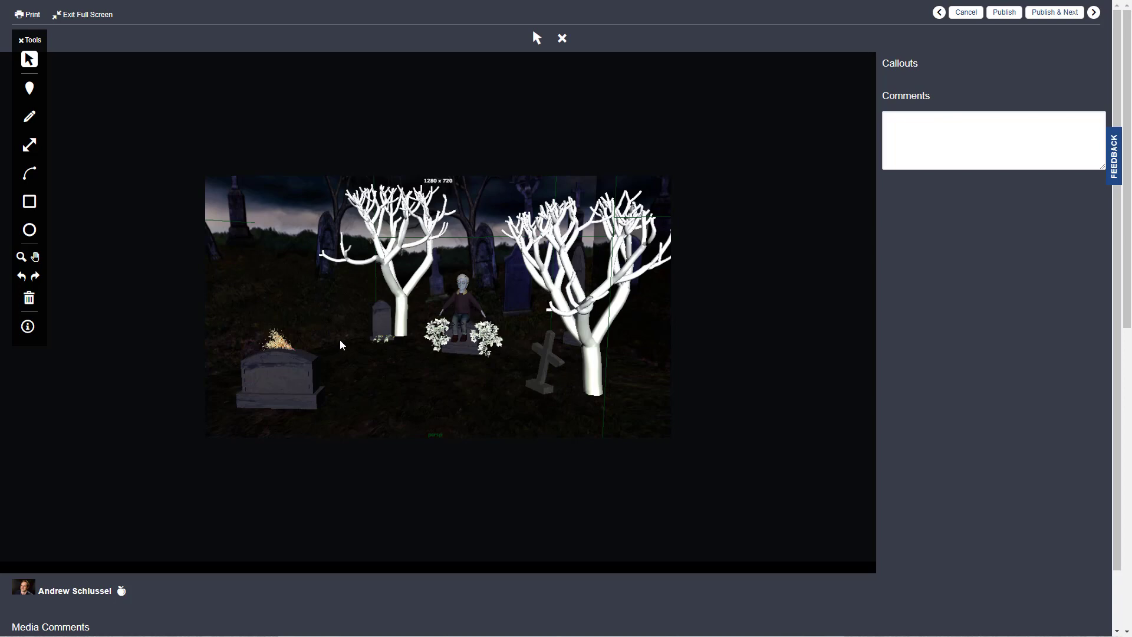
{"action": "left_click", "coordinate": [1094, 12]}
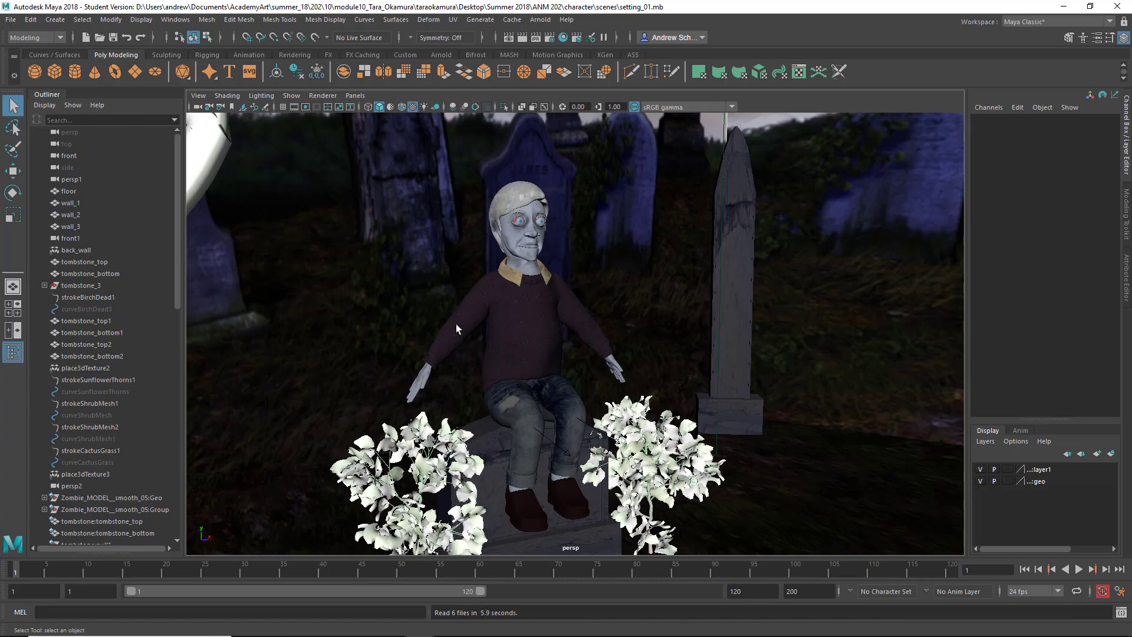
Inspect the backdrop walls wall_1 and wall_3 behind the seated character up close, in both wireframe and textured display.
{"action": "right_click_drag", "start_coordinate": [529, 327], "coordinate": [204, 330], "text": "alt"}
{"action": "left_click_drag", "start_coordinate": [572, 389], "coordinate": [744, 367], "text": "alt"}
{"action": "left_click", "coordinate": [754, 342]}
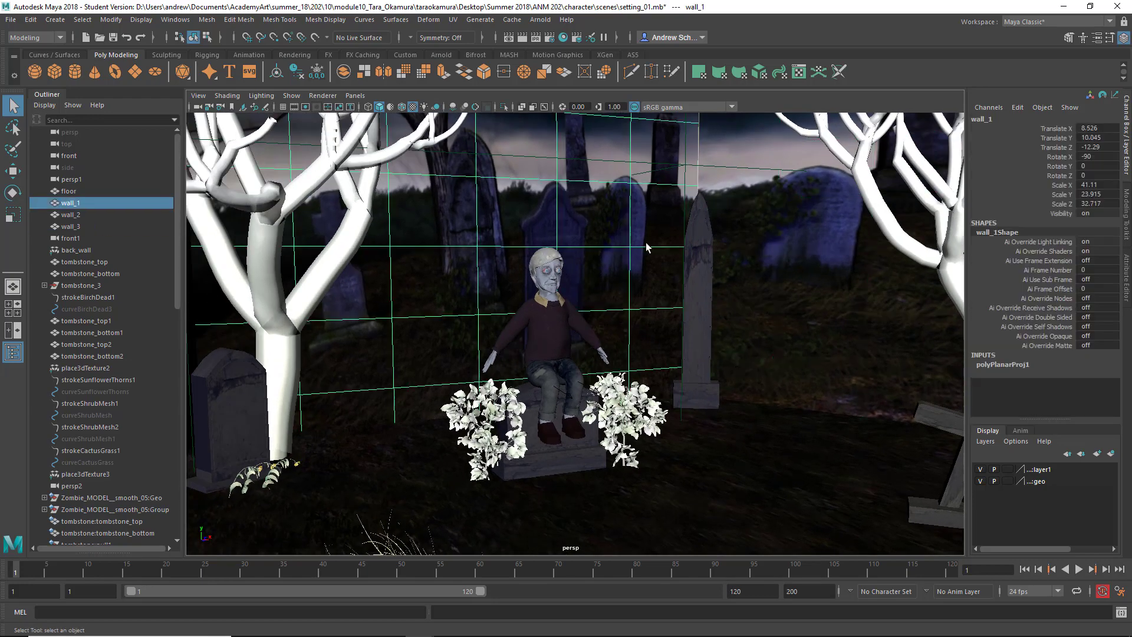
{"action": "left_click", "coordinate": [743, 258]}
{"action": "left_click_drag", "start_coordinate": [742, 258], "coordinate": [737, 381], "text": "alt"}
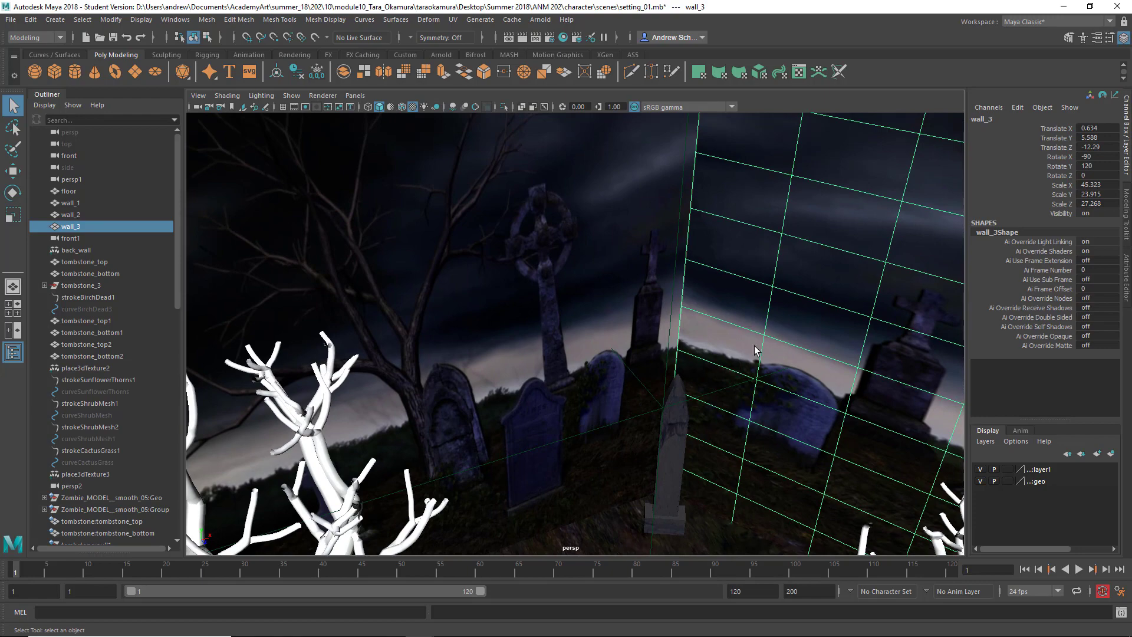
{"action": "key", "text": "4"}
{"action": "left_click", "coordinate": [795, 328]}
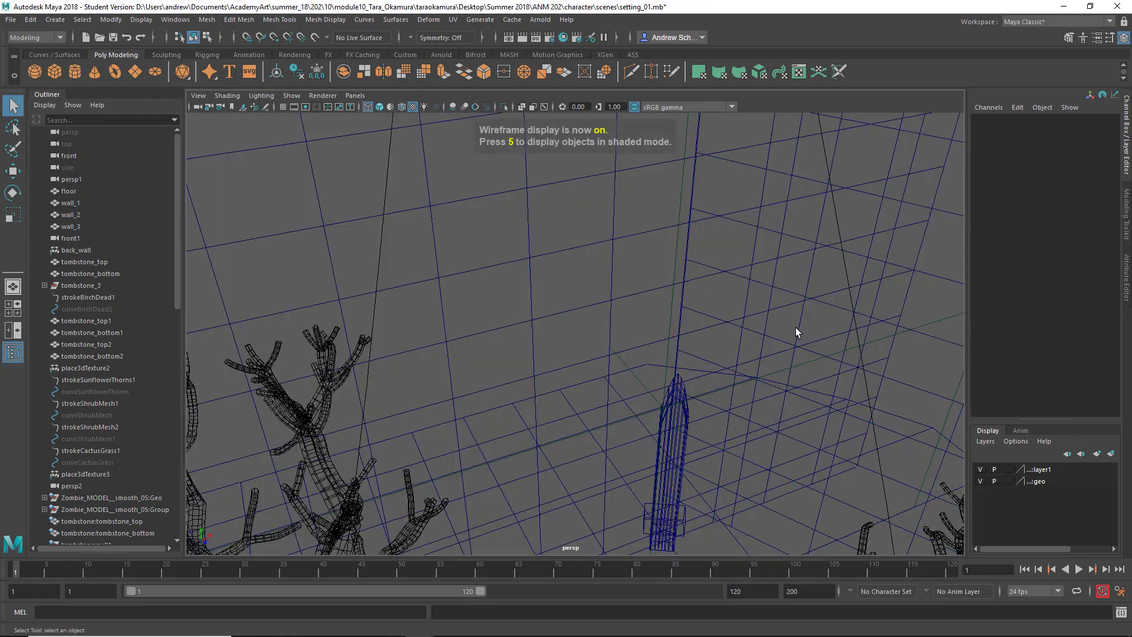
{"action": "key", "text": "6"}
{"action": "left_click_drag", "start_coordinate": [727, 380], "coordinate": [709, 313], "text": "alt"}
{"action": "left_click", "coordinate": [711, 339]}
{"action": "left_click_drag", "start_coordinate": [715, 366], "coordinate": [588, 418], "text": "alt"}
{"action": "middle_click_drag", "start_coordinate": [655, 393], "coordinate": [942, 126], "text": "alt"}
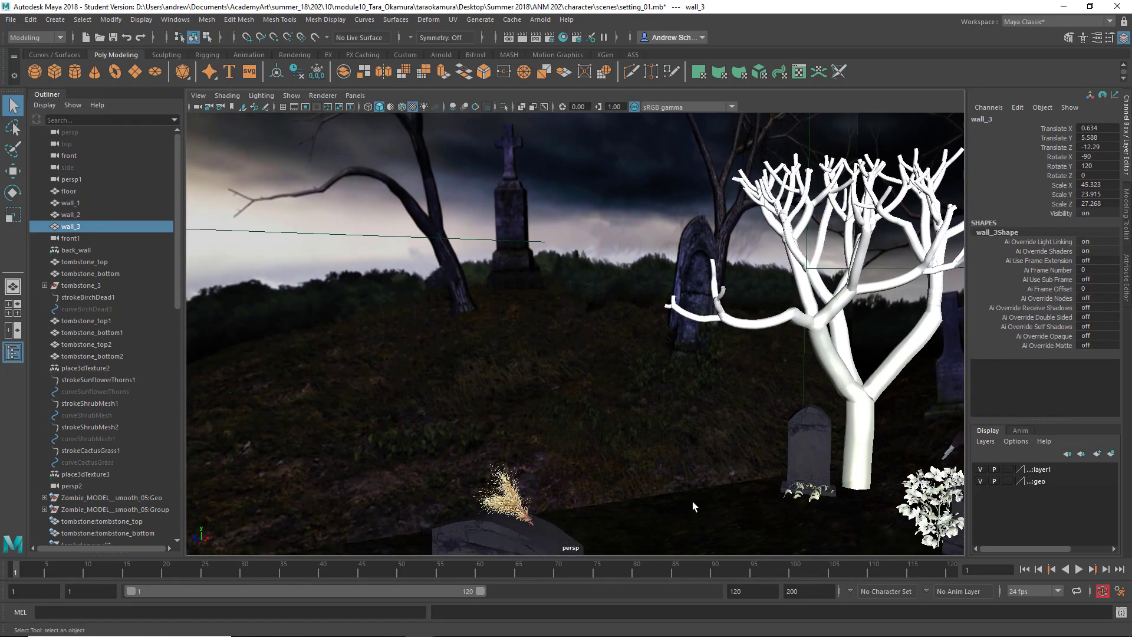
Examine the whole graveyard set from outside, including how the backdrop image meets at the corner between wall_1 and wall_3.
{"action": "left_click_drag", "start_coordinate": [694, 489], "coordinate": [534, 510], "text": "alt"}
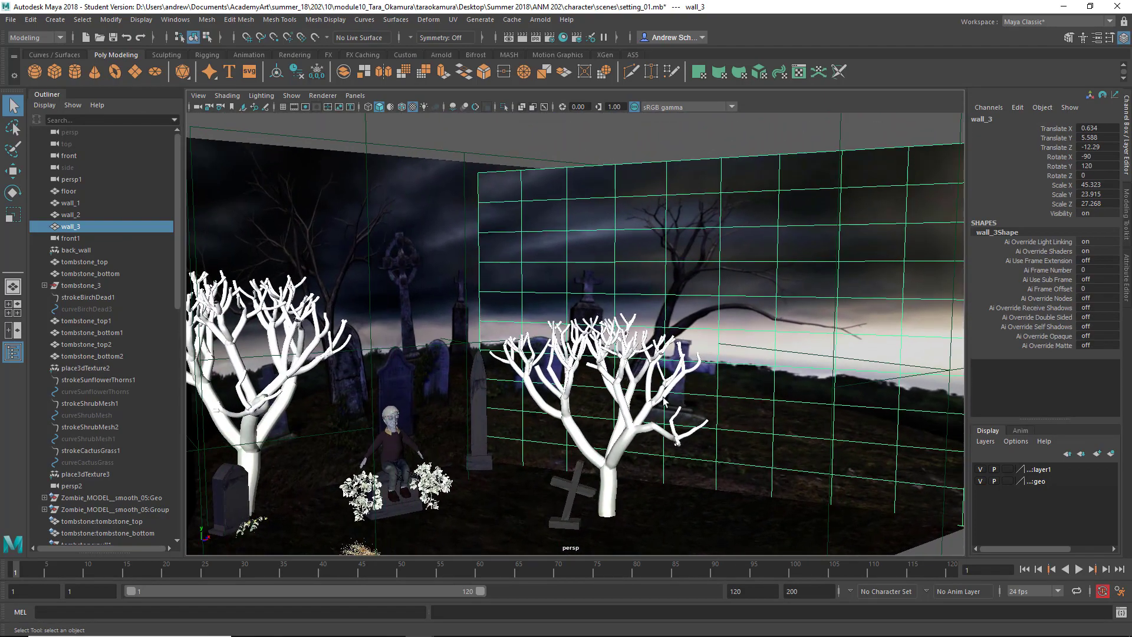
{"action": "left_click_drag", "start_coordinate": [664, 399], "coordinate": [728, 415], "text": "alt"}
{"action": "right_click_drag", "start_coordinate": [727, 414], "coordinate": [413, 404], "text": "alt"}
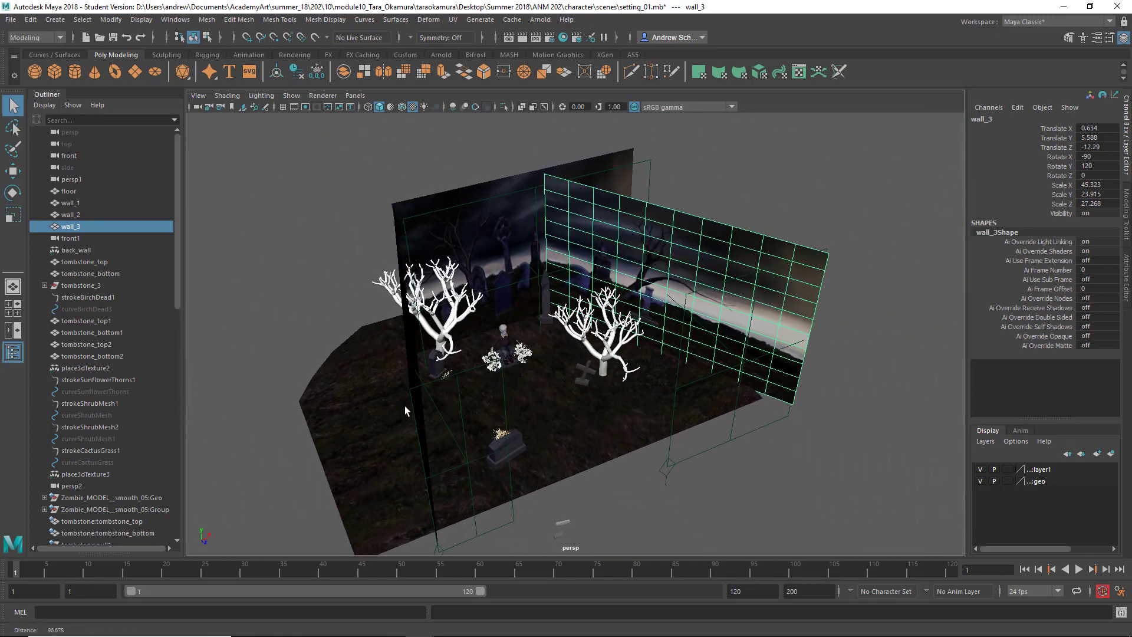
{"action": "left_click_drag", "start_coordinate": [414, 408], "coordinate": [514, 390], "text": "alt"}
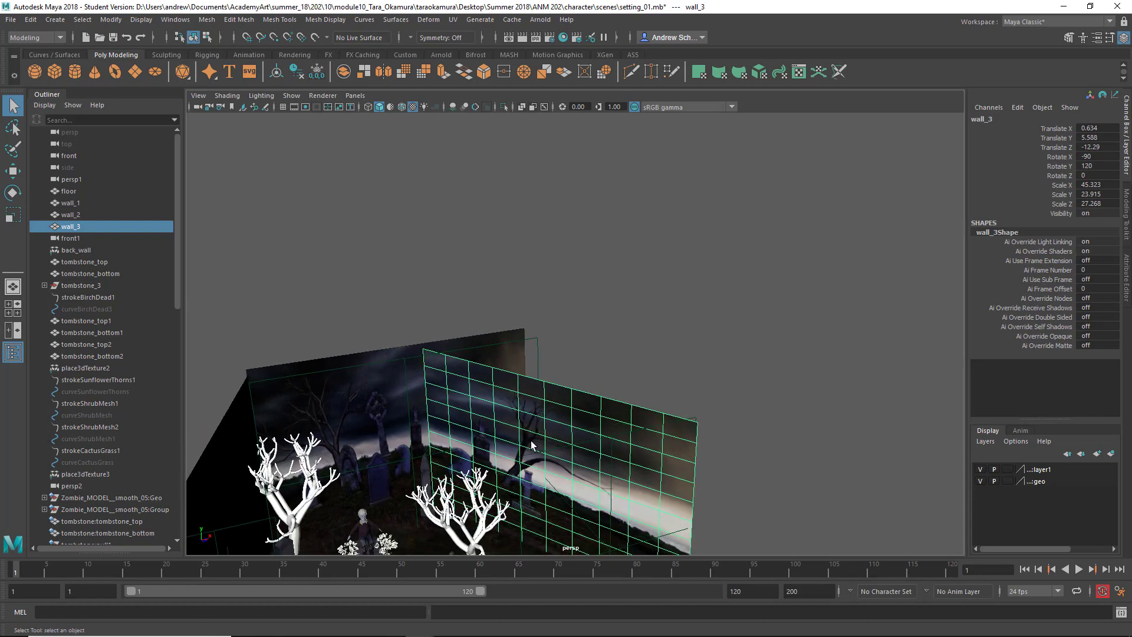
{"action": "left_click_drag", "start_coordinate": [530, 457], "coordinate": [466, 460], "text": "alt"}
{"action": "right_click_drag", "start_coordinate": [466, 460], "coordinate": [698, 462], "text": "alt"}
{"action": "middle_click_drag", "start_coordinate": [490, 472], "coordinate": [703, 359], "text": "alt"}
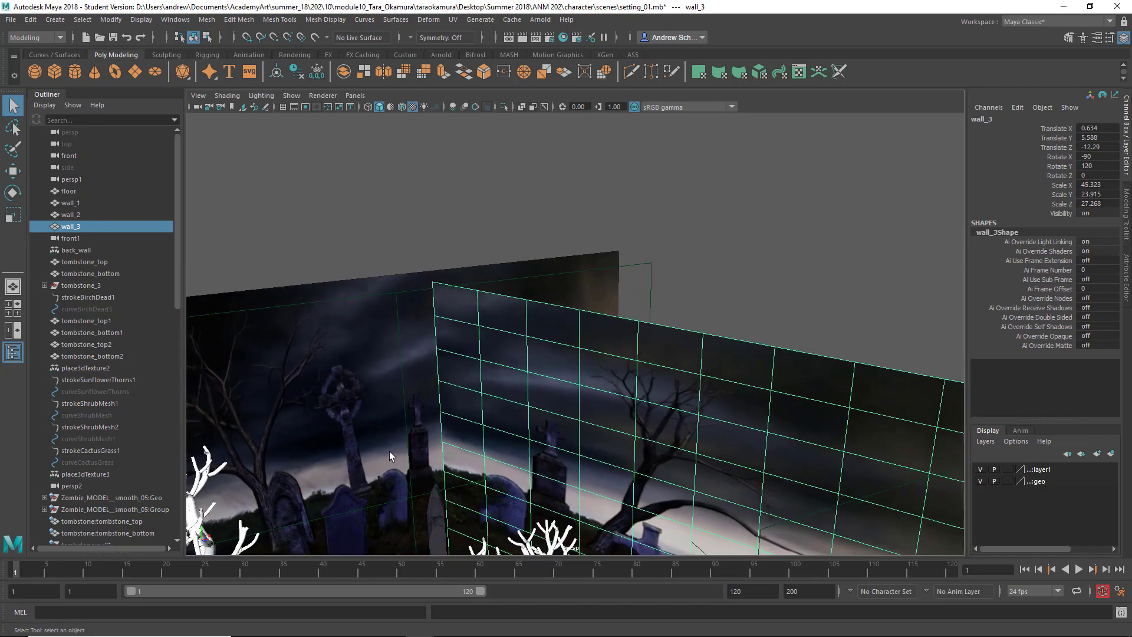
{"action": "scroll", "coordinate": [599, 477], "scroll_direction": "down", "scroll_amount": 5}
Try baking the pivot of wall_3 with the Move tool active.
{"action": "key", "text": "w"}
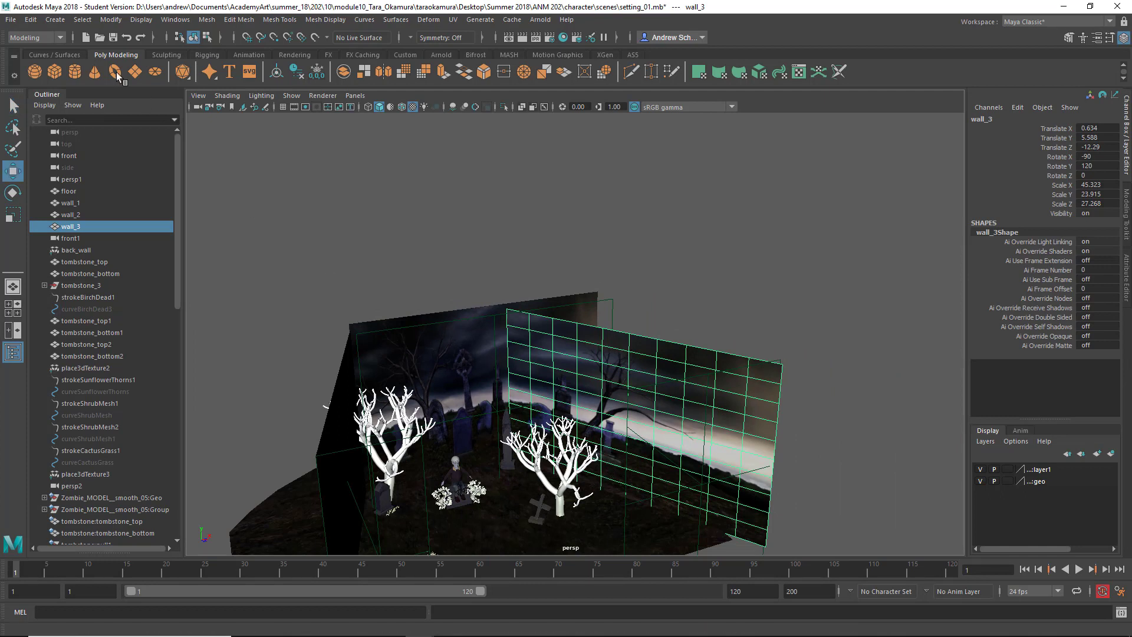
{"action": "left_click", "coordinate": [110, 21]}
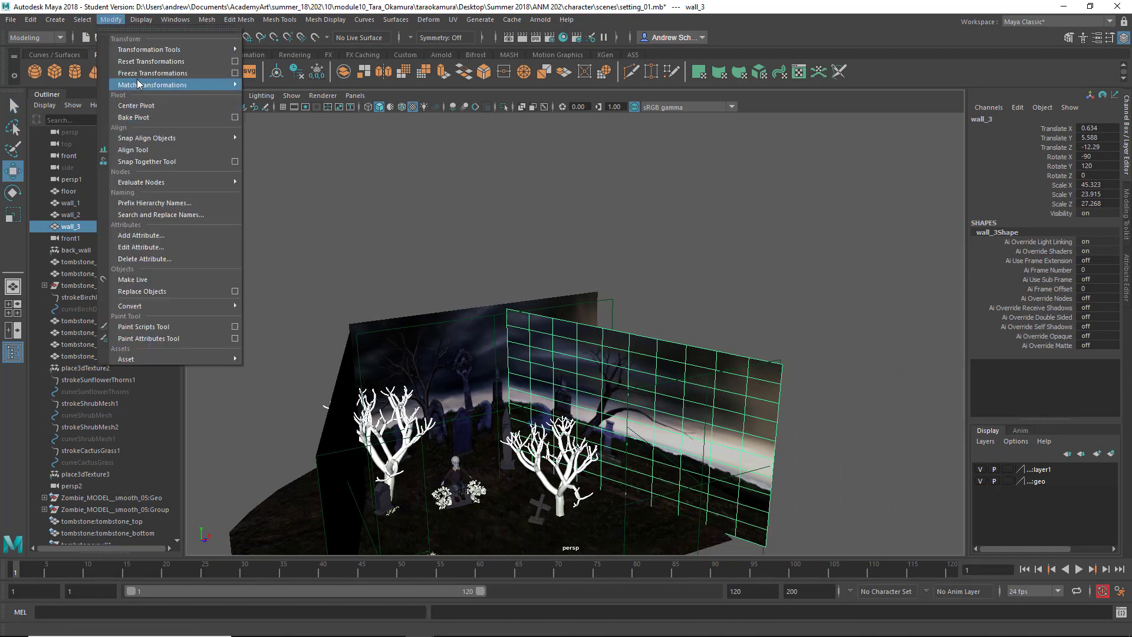
{"action": "left_click", "coordinate": [134, 117]}
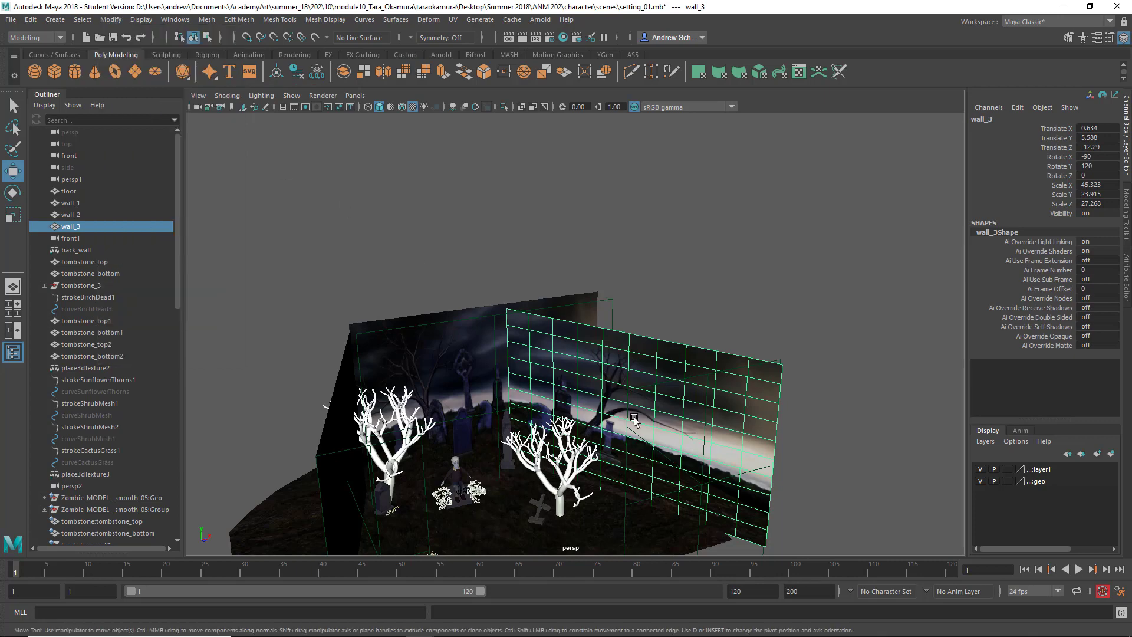
{"action": "left_click_drag", "start_coordinate": [634, 421], "coordinate": [681, 404], "text": "alt"}
{"action": "key", "text": "ctrl+z"}
{"action": "key", "text": "ctrl+z"}
{"action": "key", "text": "ctrl+z"}
{"action": "key", "text": "ctrl+z"}
{"action": "key", "text": "ctrl+z"}
Check the Move tool settings for place3dTexture2 and try to move this texture placement box.
{"action": "left_click", "coordinate": [679, 410]}
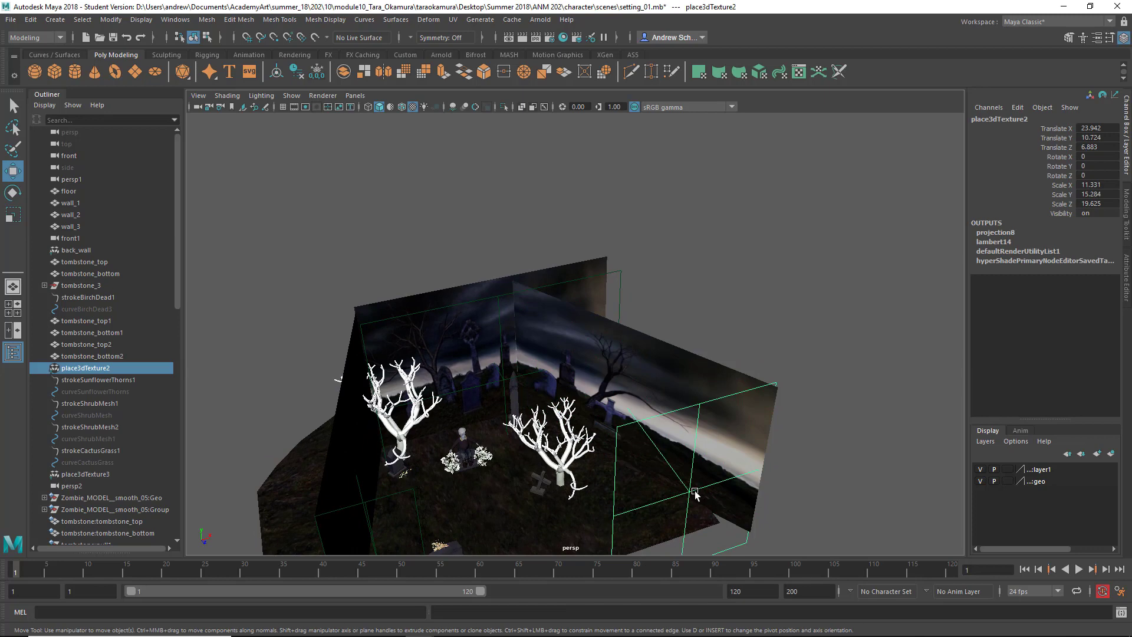
{"action": "scroll", "coordinate": [678, 498], "scroll_direction": "down", "scroll_amount": 5}
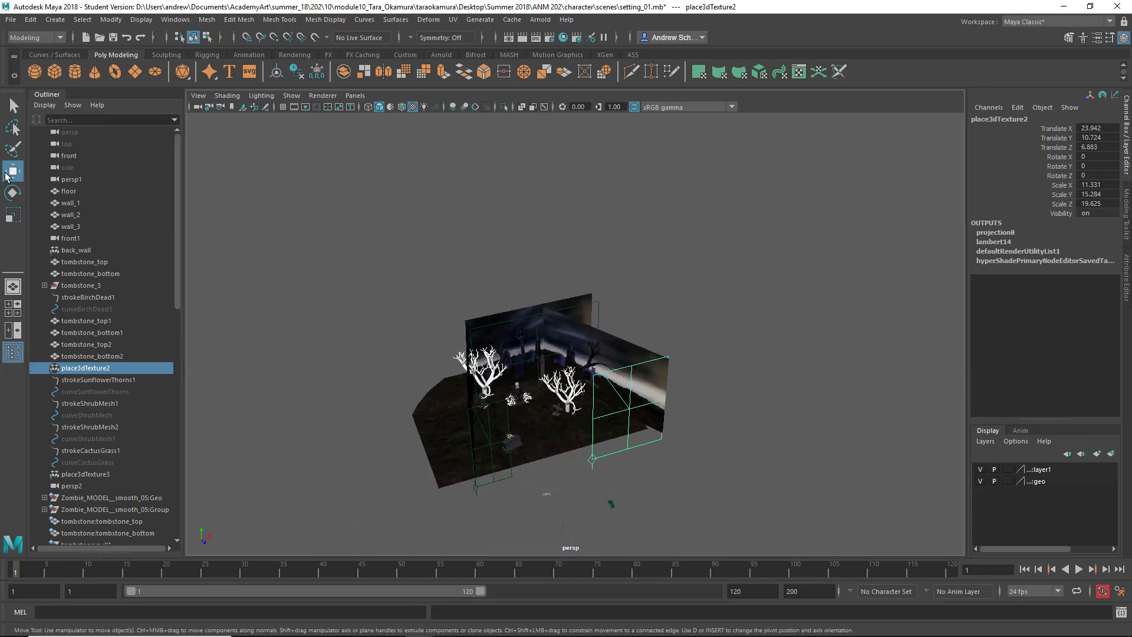
{"action": "double_click", "coordinate": [13, 171]}
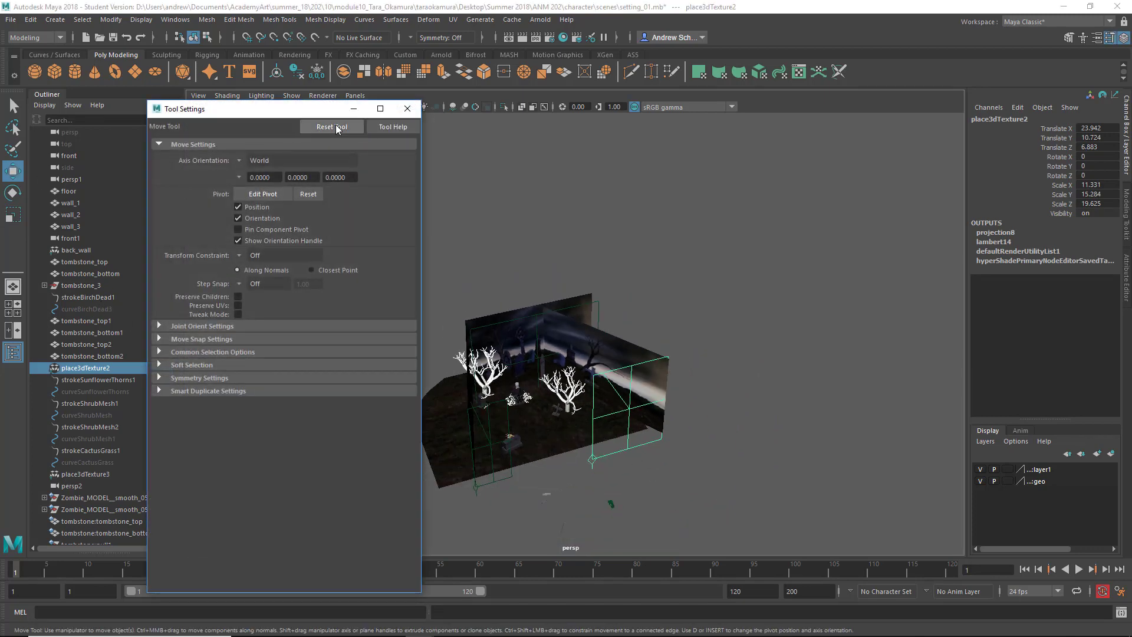
{"action": "left_click", "coordinate": [408, 108]}
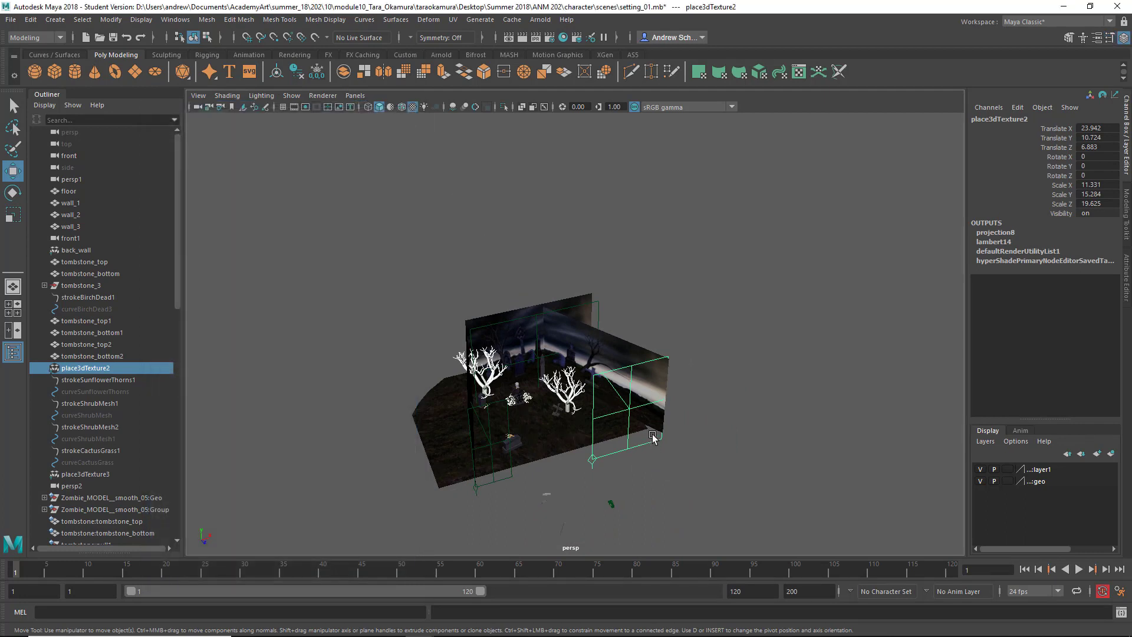
{"action": "left_click_drag", "start_coordinate": [647, 421], "coordinate": [672, 419]}
{"action": "key", "text": "ctrl+z"}
Examine the placement boxes place3dTexture3 and place3dTexture2 in relation to the side walls of the set.
{"action": "left_click_drag", "start_coordinate": [634, 460], "coordinate": [602, 447], "text": "alt"}
{"action": "mouse_move", "coordinate": [580, 405]}
{"action": "left_mouse_down", "text": "alt"}
{"action": "mouse_move", "coordinate": [547, 386]}
{"action": "mouse_move", "coordinate": [564, 390]}
{"action": "left_mouse_up", "text": "alt"}
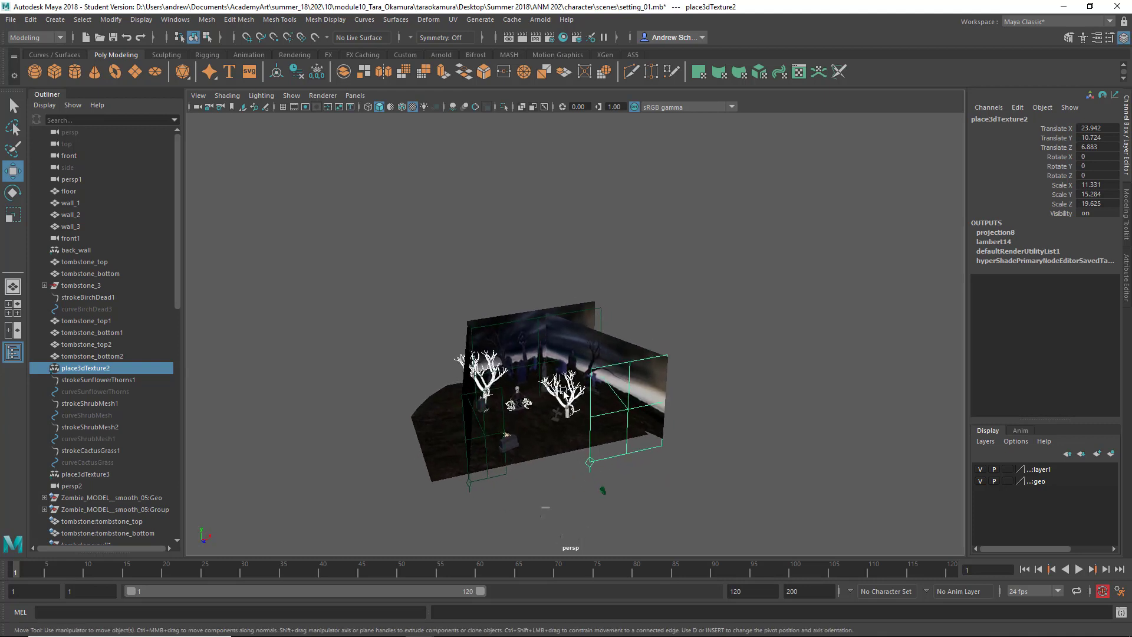
{"action": "left_click_drag", "start_coordinate": [562, 391], "coordinate": [435, 419], "text": "alt"}
{"action": "left_click", "coordinate": [461, 389]}
{"action": "key", "text": "ctrl+z"}
{"action": "left_click_drag", "start_coordinate": [557, 453], "coordinate": [554, 423], "text": "alt"}
{"action": "right_click_drag", "start_coordinate": [419, 384], "coordinate": [709, 385], "text": "alt"}
{"action": "middle_click_drag", "start_coordinate": [584, 394], "coordinate": [704, 319], "text": "alt"}
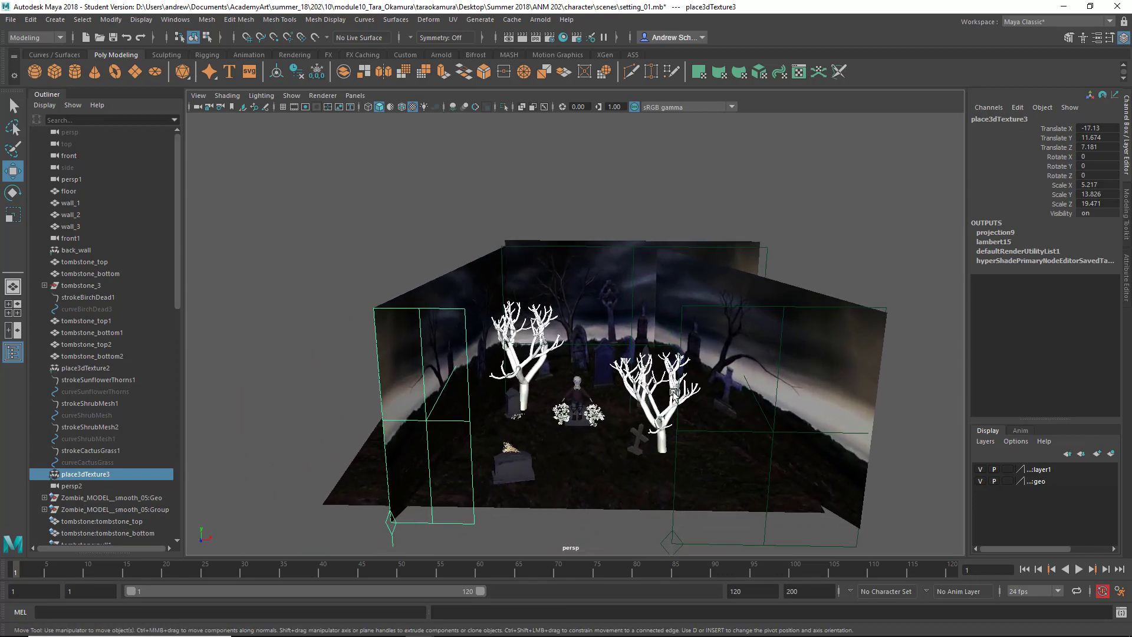
{"action": "left_click", "coordinate": [682, 343]}
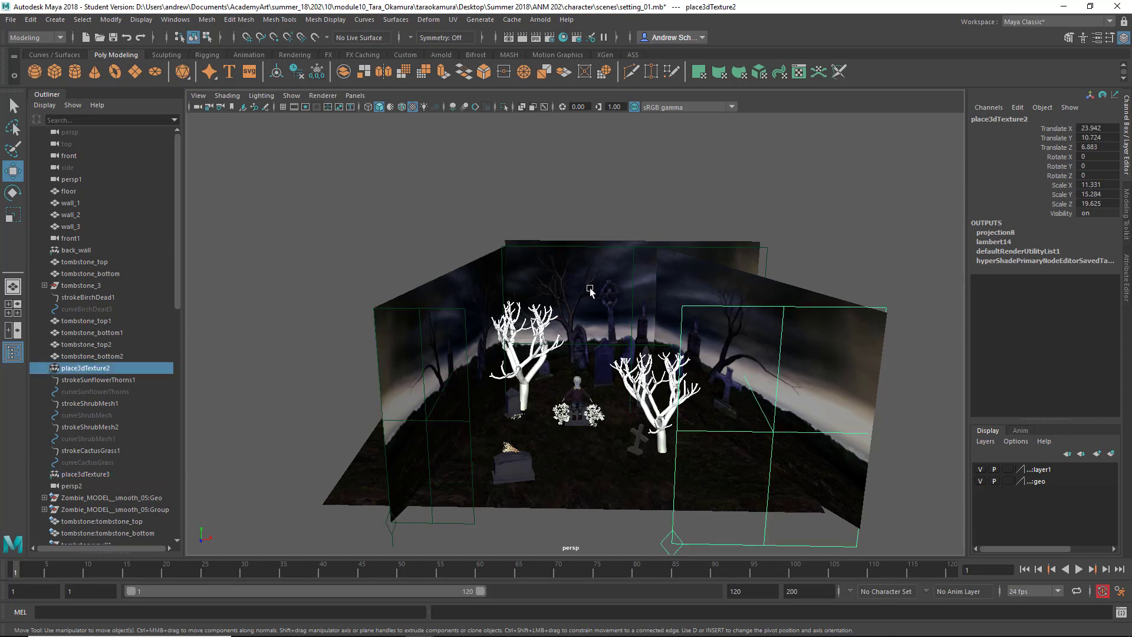
In the Hypershade, clear the graph and show the input and output connections of place3dTexture2.
{"action": "key", "text": "space"}
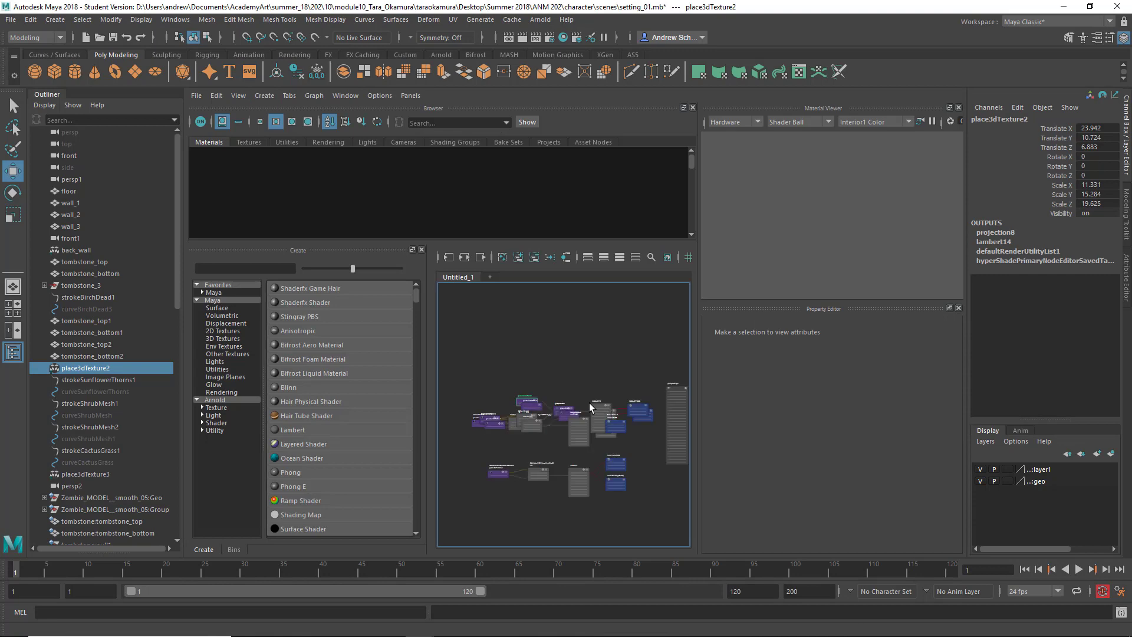
{"action": "key", "text": "space"}
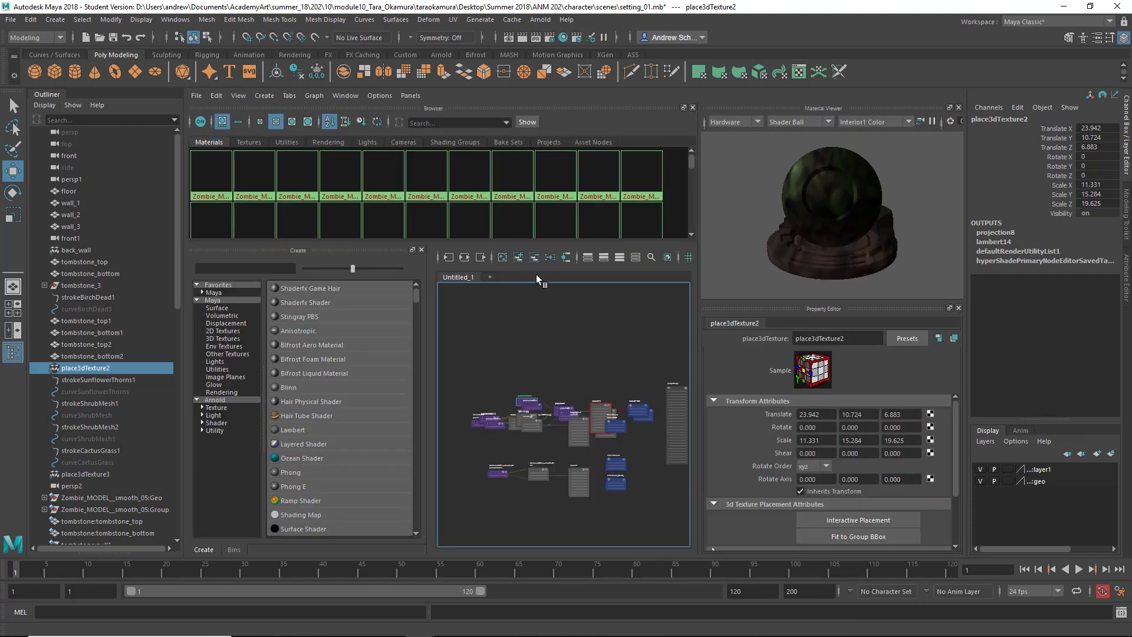
{"action": "left_click", "coordinate": [502, 258]}
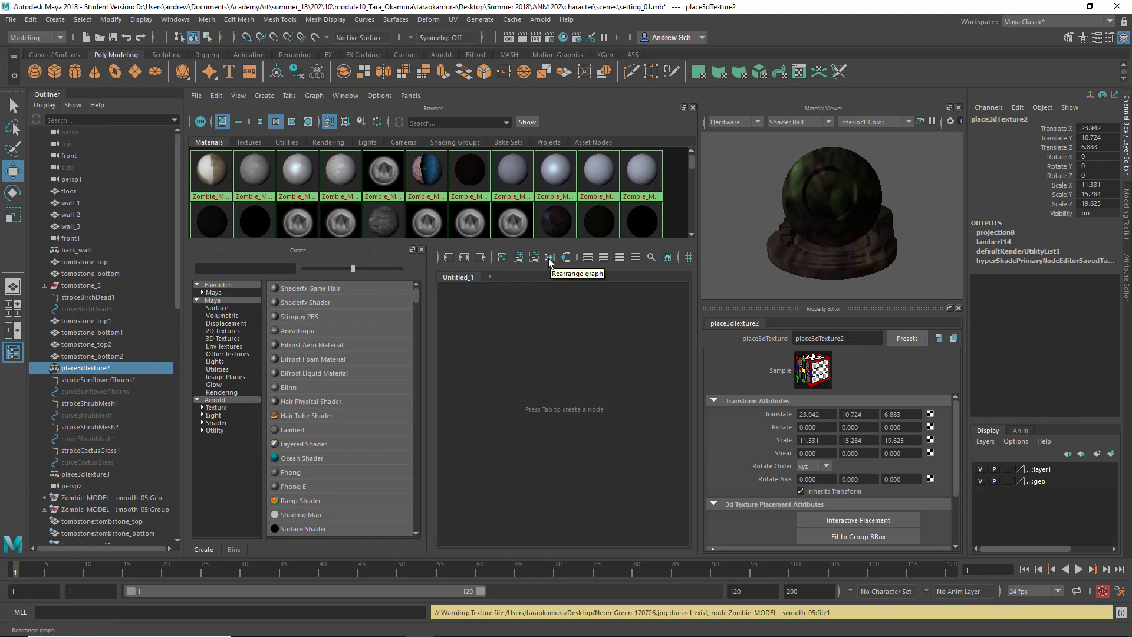
{"action": "left_click", "coordinate": [466, 259]}
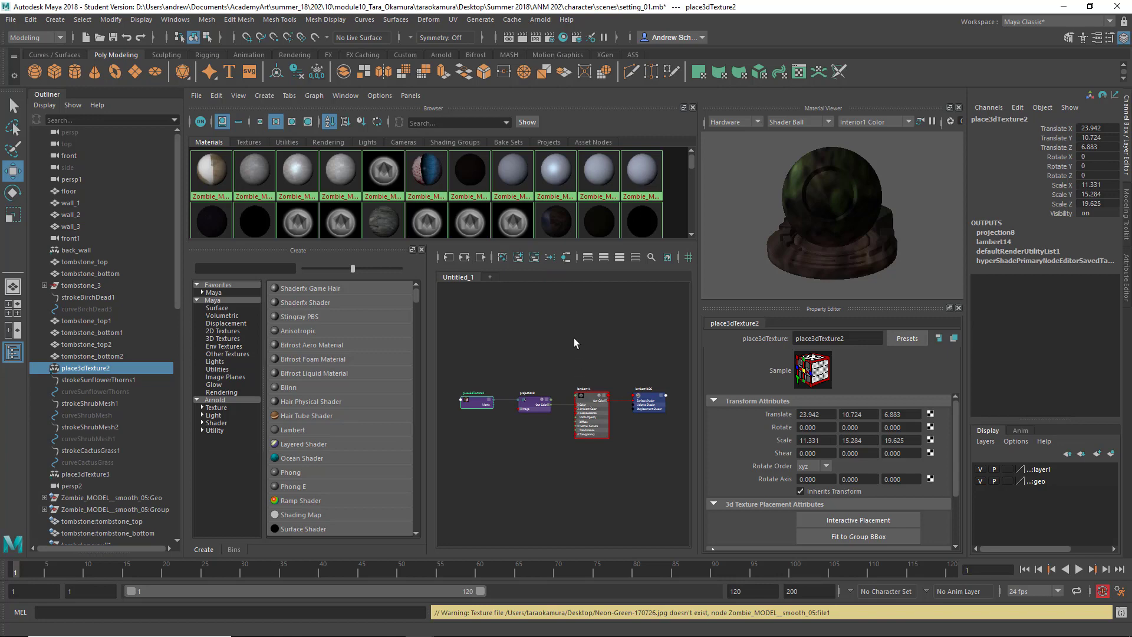
Assign the lambert14 material to wall_1, wall_2 and wall_3 and show them textured in the perspective view.
{"action": "key", "text": "space"}
{"action": "left_click_drag", "start_coordinate": [574, 334], "coordinate": [573, 302]}
{"action": "left_click", "coordinate": [677, 275]}
{"action": "left_click", "coordinate": [598, 276], "text": "shift"}
{"action": "left_click", "coordinate": [469, 282], "text": "shift"}
{"action": "key", "text": "space"}
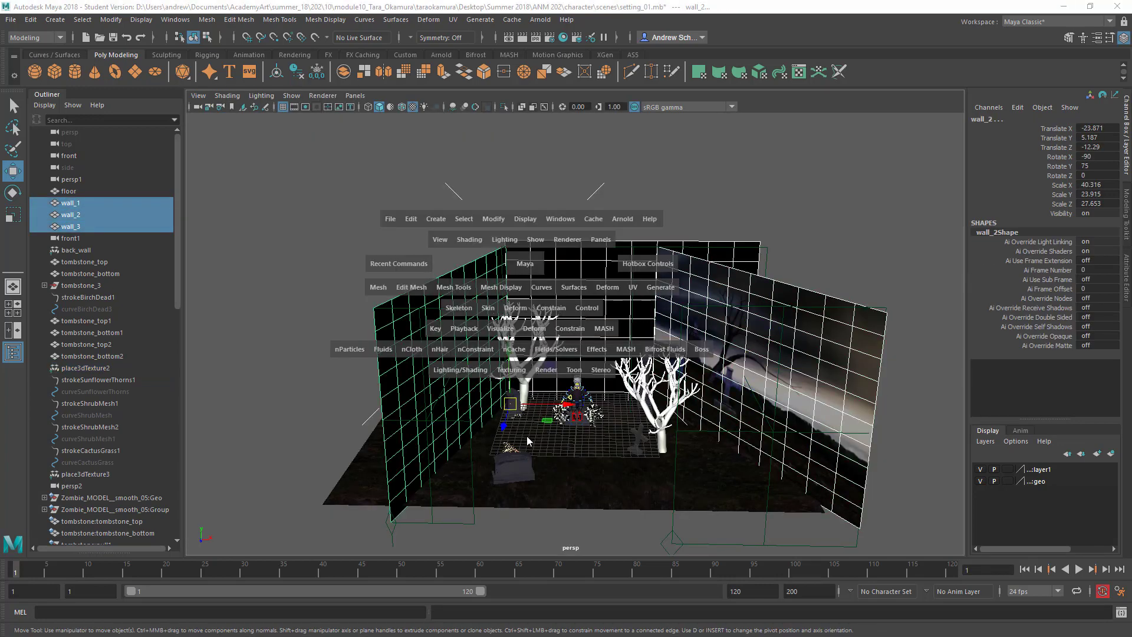
{"action": "left_click_drag", "start_coordinate": [527, 437], "coordinate": [472, 434]}
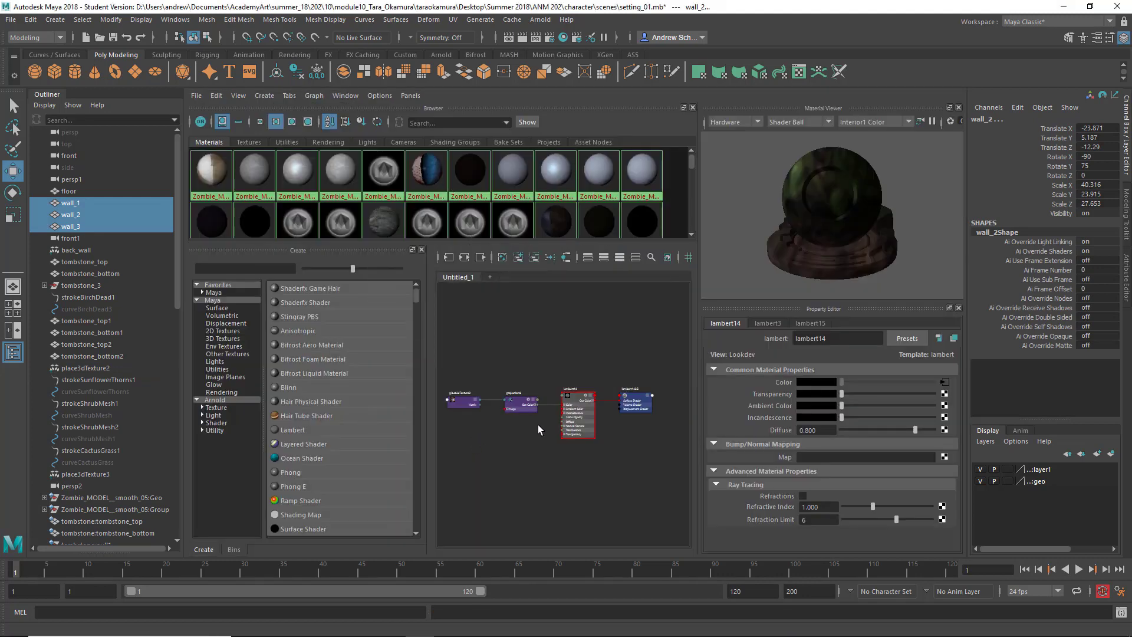
{"action": "left_click", "coordinate": [573, 400]}
{"action": "key", "text": "f"}
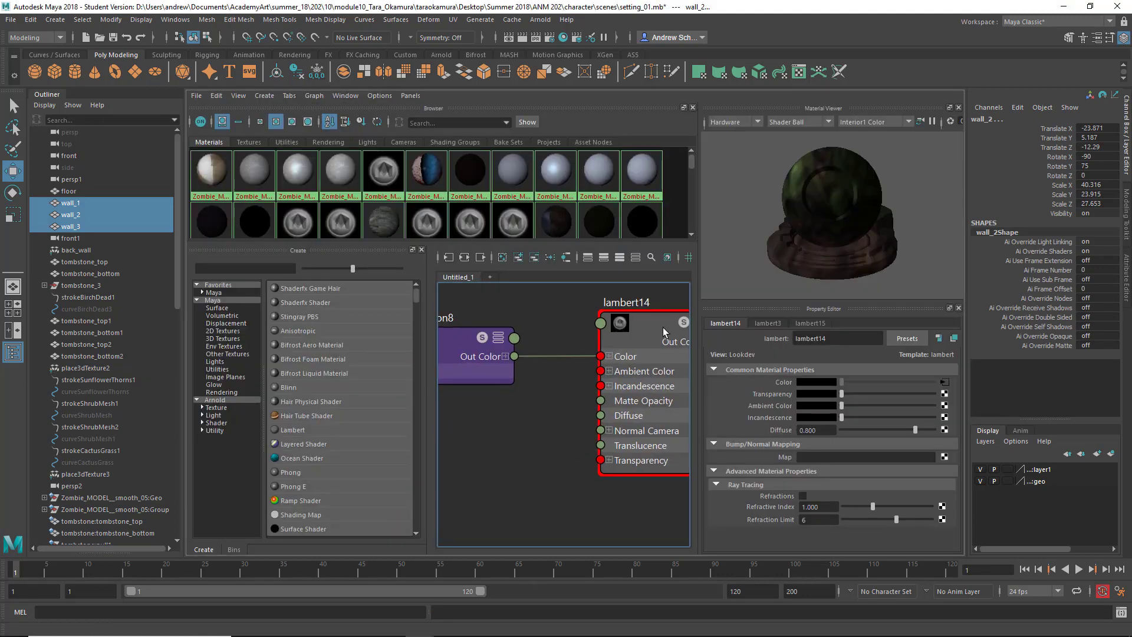
{"action": "right_click", "coordinate": [659, 326]}
{"action": "right_click_drag", "start_coordinate": [659, 328], "coordinate": [659, 292]}
{"action": "key", "text": "space"}
{"action": "left_click_drag", "start_coordinate": [567, 327], "coordinate": [568, 282]}
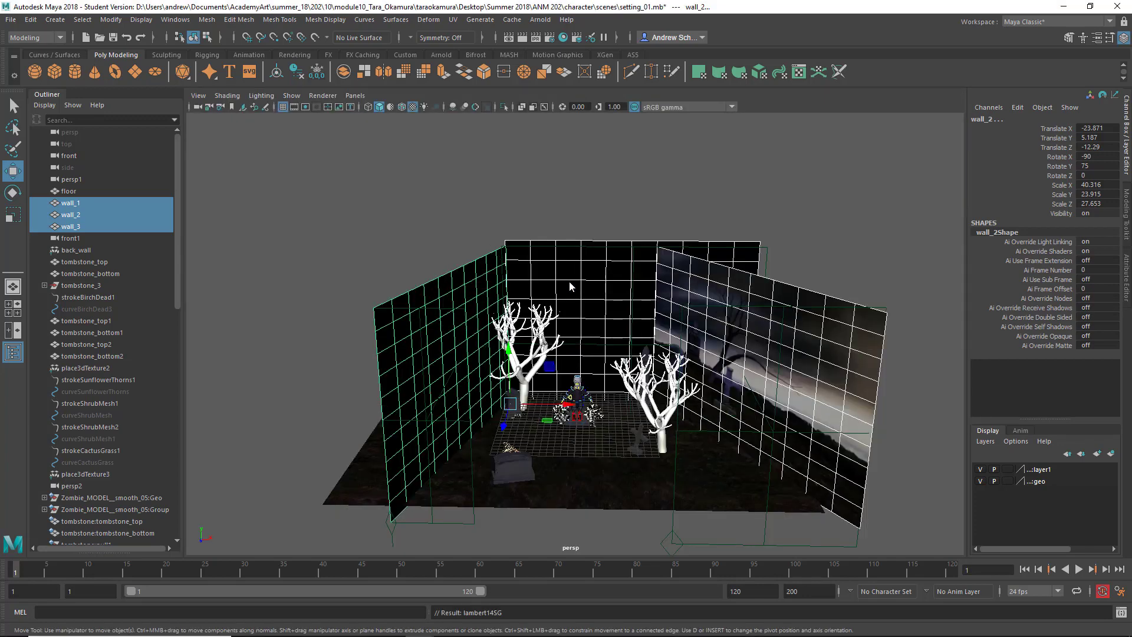
{"action": "key", "text": "6"}
Try shifting the place3dTexture2 projection and the back wall, wall_1, along the X axis.
{"action": "left_click", "coordinate": [613, 202]}
{"action": "left_click", "coordinate": [678, 431]}
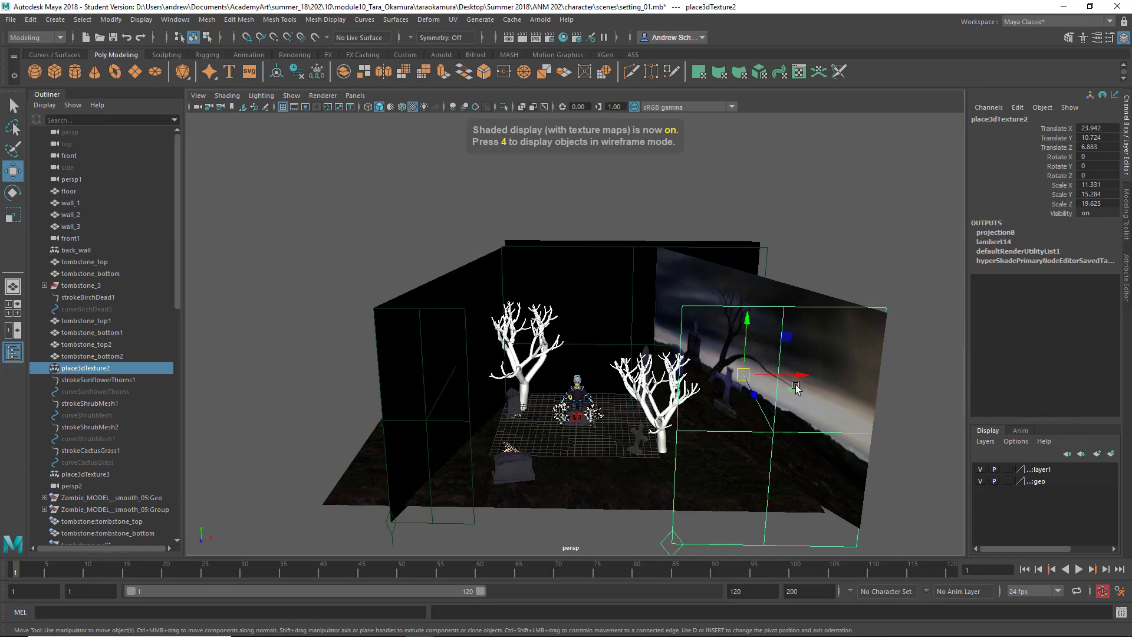
{"action": "left_click_drag", "start_coordinate": [797, 376], "coordinate": [824, 376]}
{"action": "key", "text": "ctrl+z"}
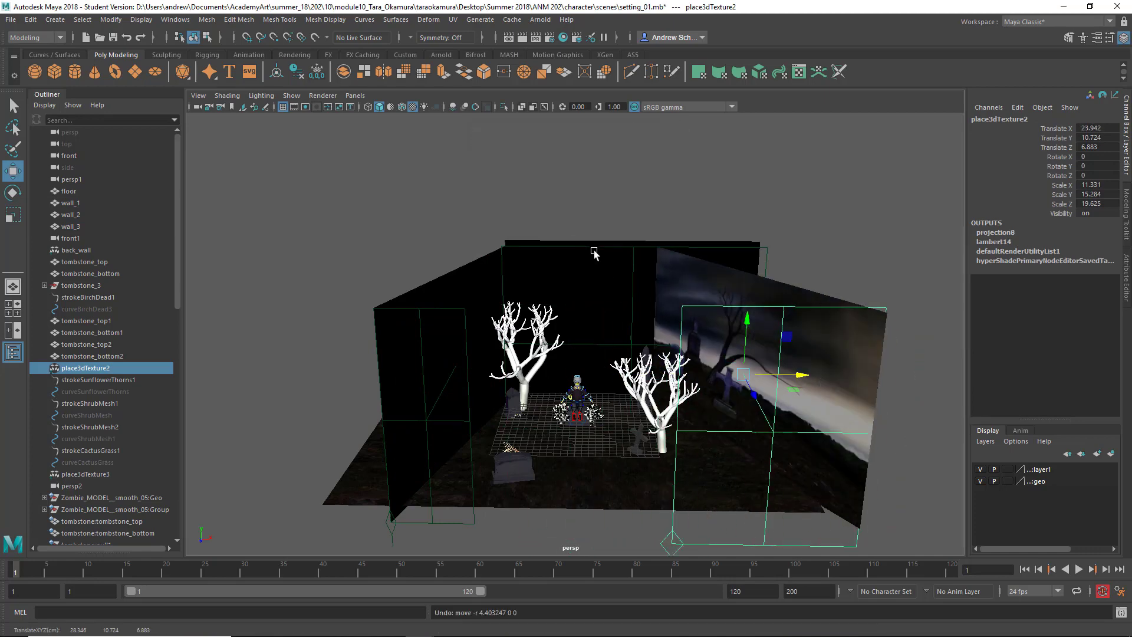
{"action": "left_click", "coordinate": [593, 252]}
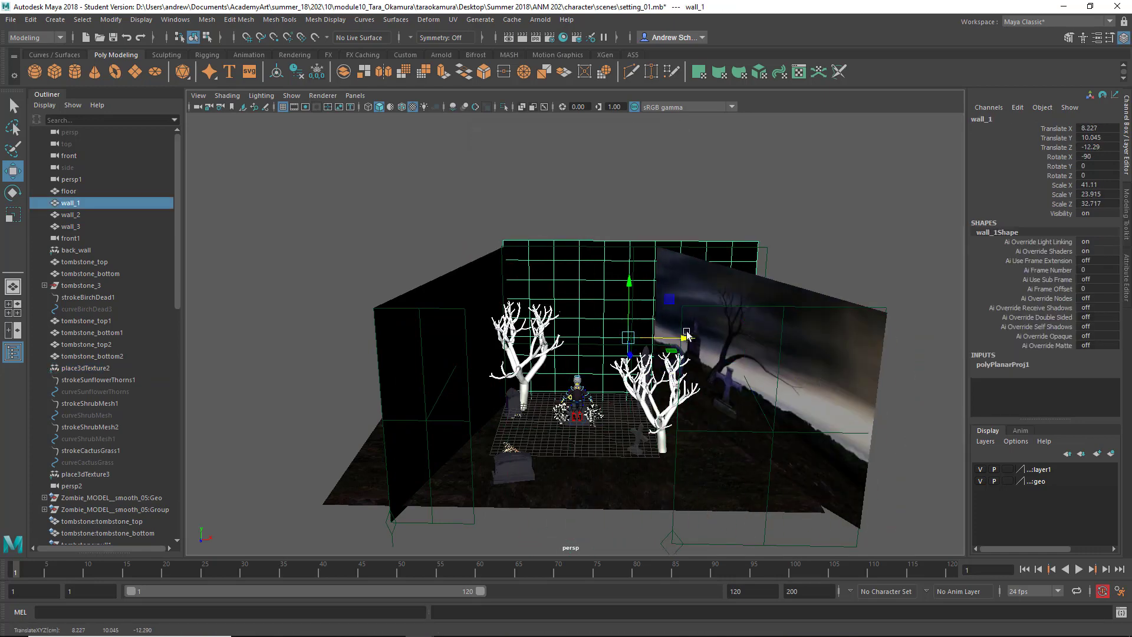
{"action": "left_click", "coordinate": [495, 229]}
Turn on two-sided lighting in the perspective view to light the dark backdrop walls.
{"action": "left_click_drag", "start_coordinate": [416, 248], "coordinate": [630, 361], "text": "alt"}
{"action": "left_click", "coordinate": [630, 361]}
{"action": "left_click_drag", "start_coordinate": [607, 412], "coordinate": [560, 309], "text": "alt"}
{"action": "left_click_drag", "start_coordinate": [625, 348], "coordinate": [567, 345], "text": "alt"}
{"action": "left_click", "coordinate": [265, 98]}
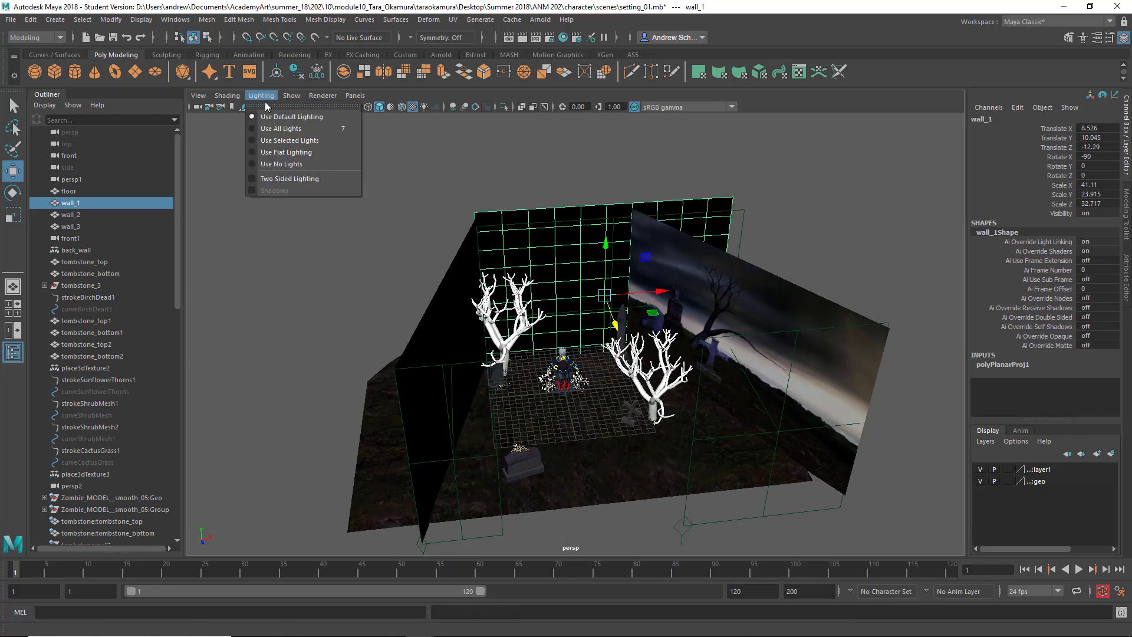
{"action": "left_click", "coordinate": [283, 177]}
{"action": "mouse_move", "coordinate": [390, 202]}
{"action": "left_mouse_down", "text": "alt"}
{"action": "mouse_move", "coordinate": [330, 189]}
{"action": "mouse_move", "coordinate": [394, 194]}
{"action": "mouse_move", "coordinate": [373, 188]}
{"action": "left_mouse_up", "text": "alt"}
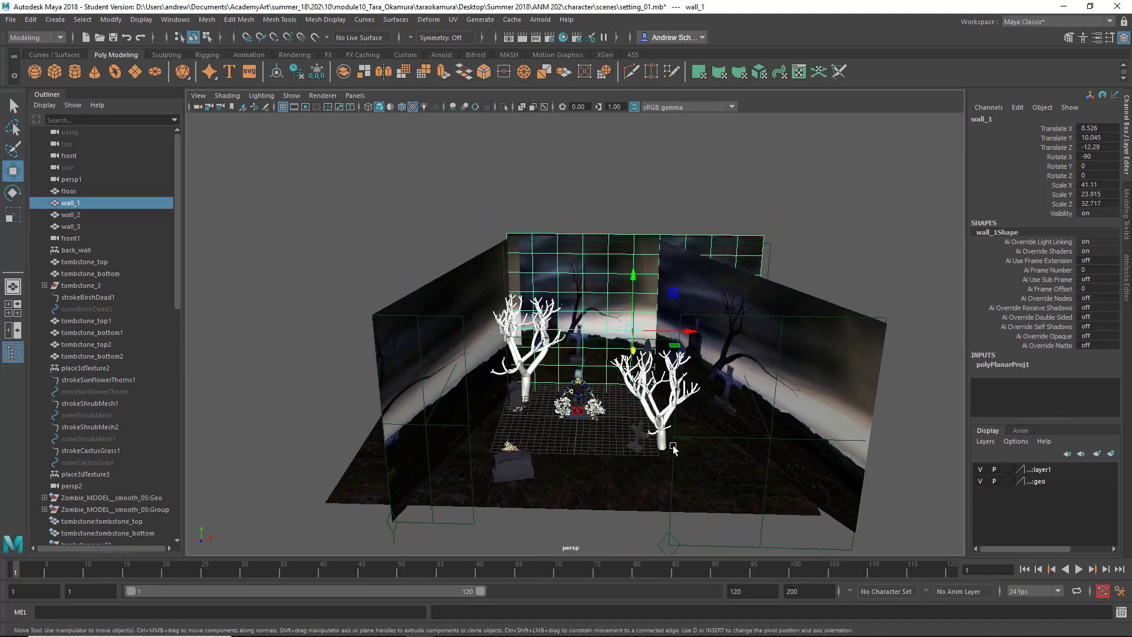
Move place3dTexture2 along X and scale it wider so the projection spans the entire graveyard set.
{"action": "left_click", "coordinate": [675, 441]}
{"action": "left_click_drag", "start_coordinate": [786, 380], "coordinate": [759, 385]}
{"action": "key", "text": "r"}
{"action": "left_click_drag", "start_coordinate": [731, 420], "coordinate": [711, 404], "text": "alt"}
{"action": "right_click_drag", "start_coordinate": [711, 404], "coordinate": [245, 344], "text": "alt"}
{"action": "left_click_drag", "start_coordinate": [245, 343], "coordinate": [660, 300], "text": "alt"}
Delete the two side walls, wall_2 and wall_3, from the graveyard set.
{"action": "left_click", "coordinate": [675, 297]}
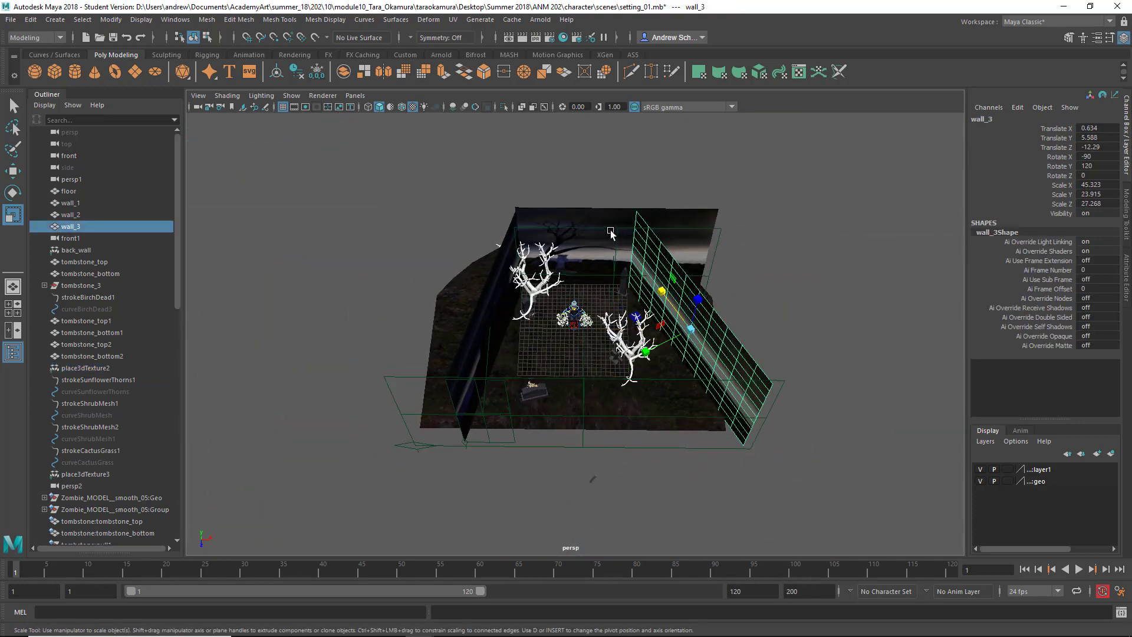
{"action": "left_click", "coordinate": [583, 218]}
{"action": "left_click", "coordinate": [484, 302]}
{"action": "key", "text": "Delete"}
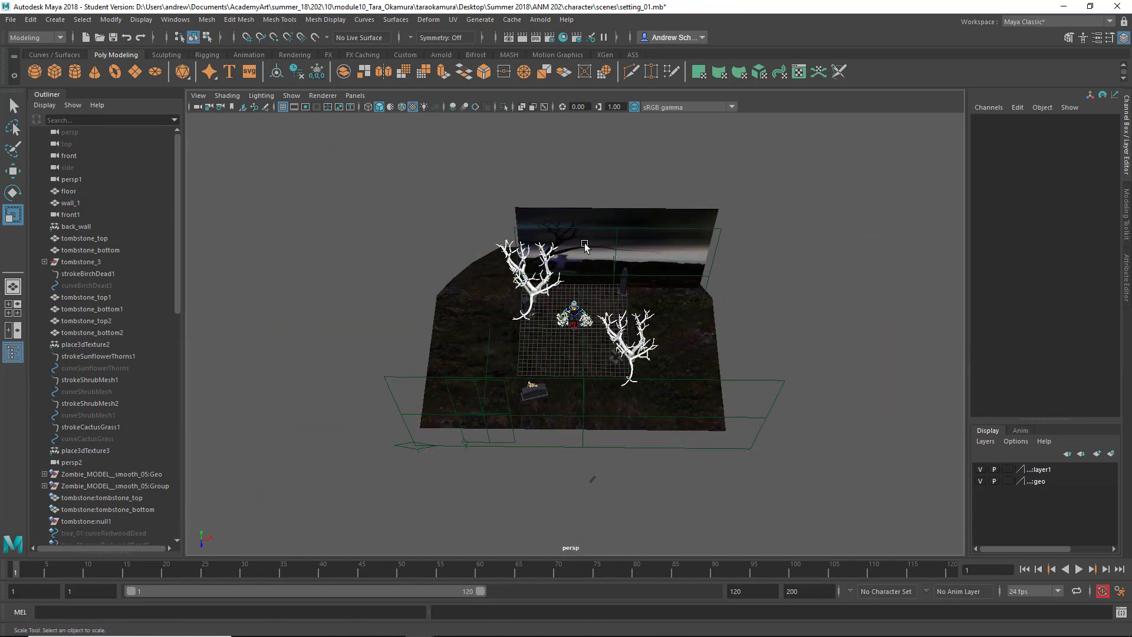
Add a nonlinear Bend deformer to the back wall, wall_1.
{"action": "left_click", "coordinate": [609, 275]}
{"action": "left_click_drag", "start_coordinate": [660, 257], "coordinate": [663, 292]}
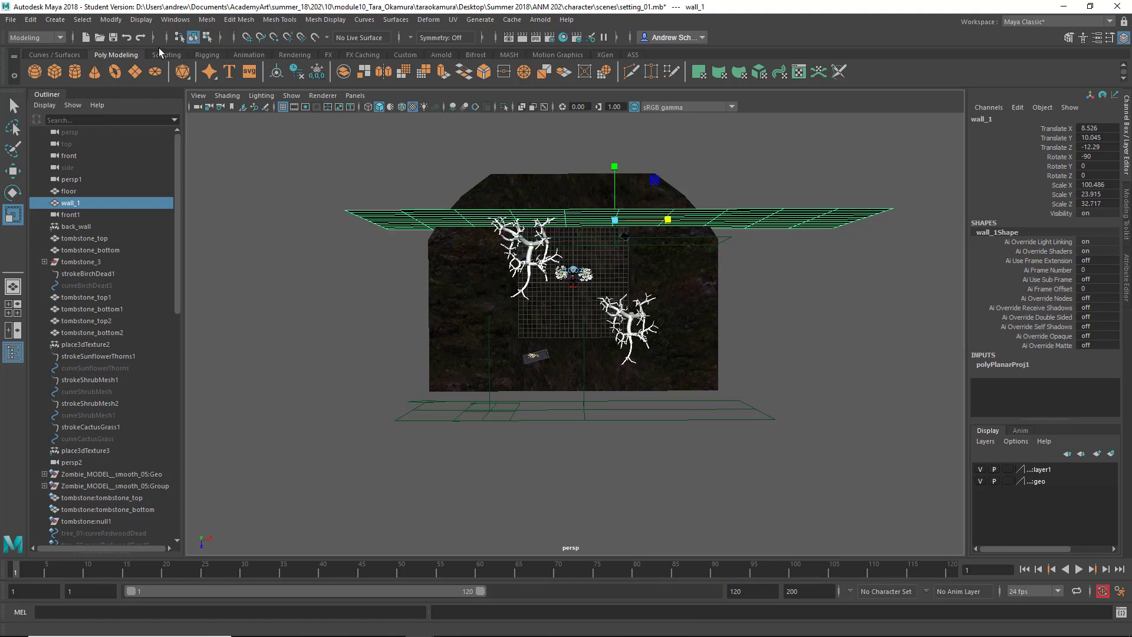
{"action": "left_click", "coordinate": [426, 21]}
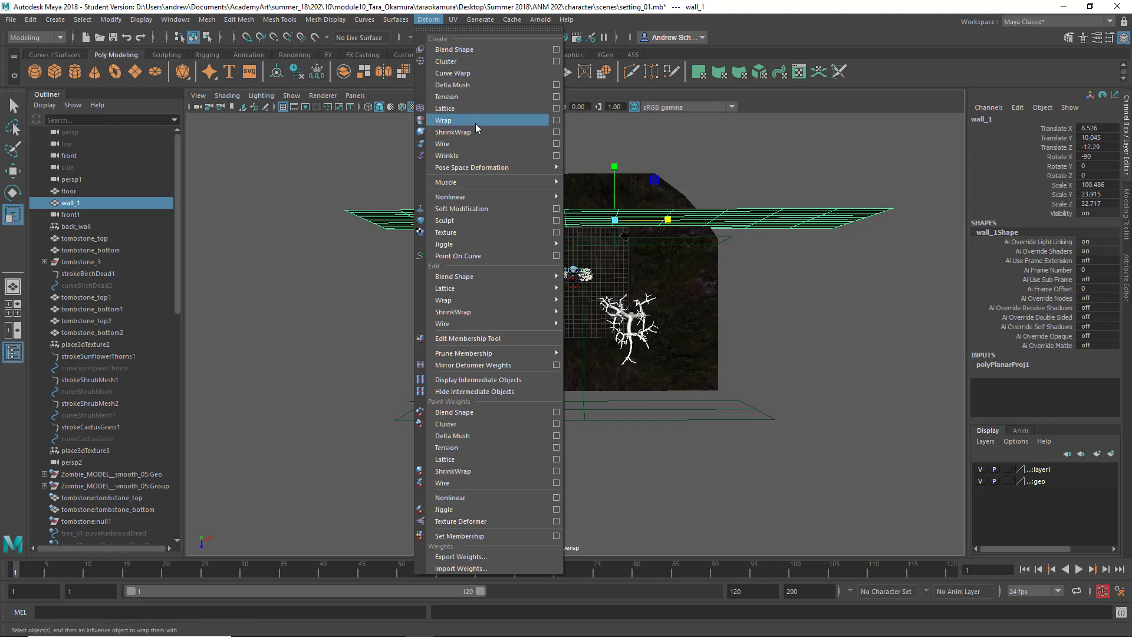
{"action": "mouse_move", "coordinate": [492, 197]}
{"action": "left_click", "coordinate": [584, 207]}
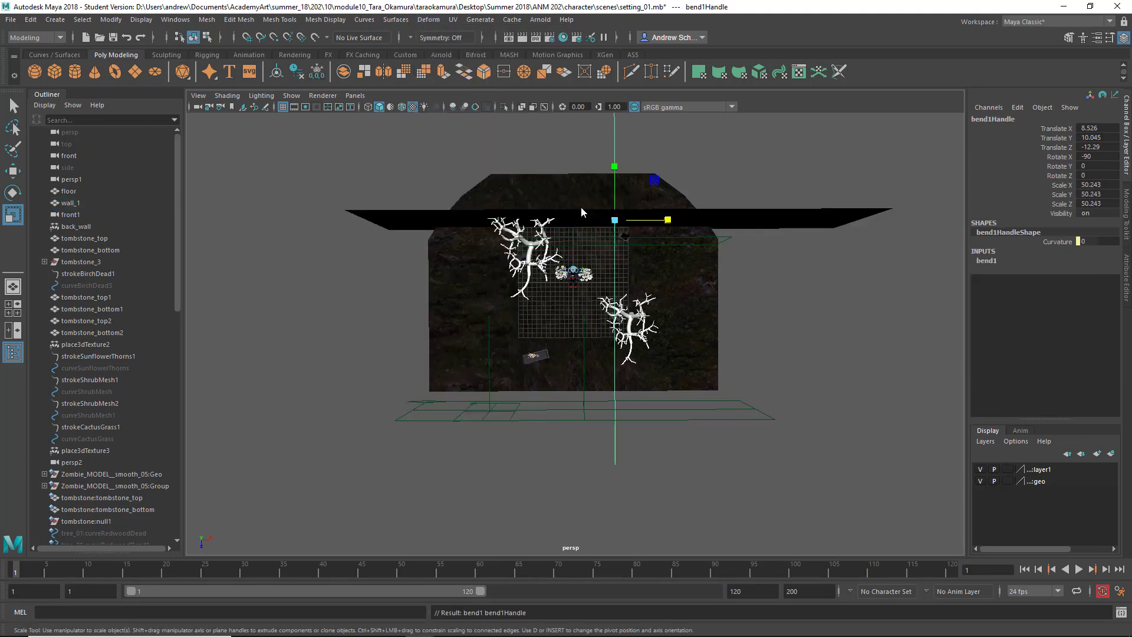
Rotate the bend handle horizontally across the wall, setting its Rotate Y to -90.
{"action": "key", "text": "e"}
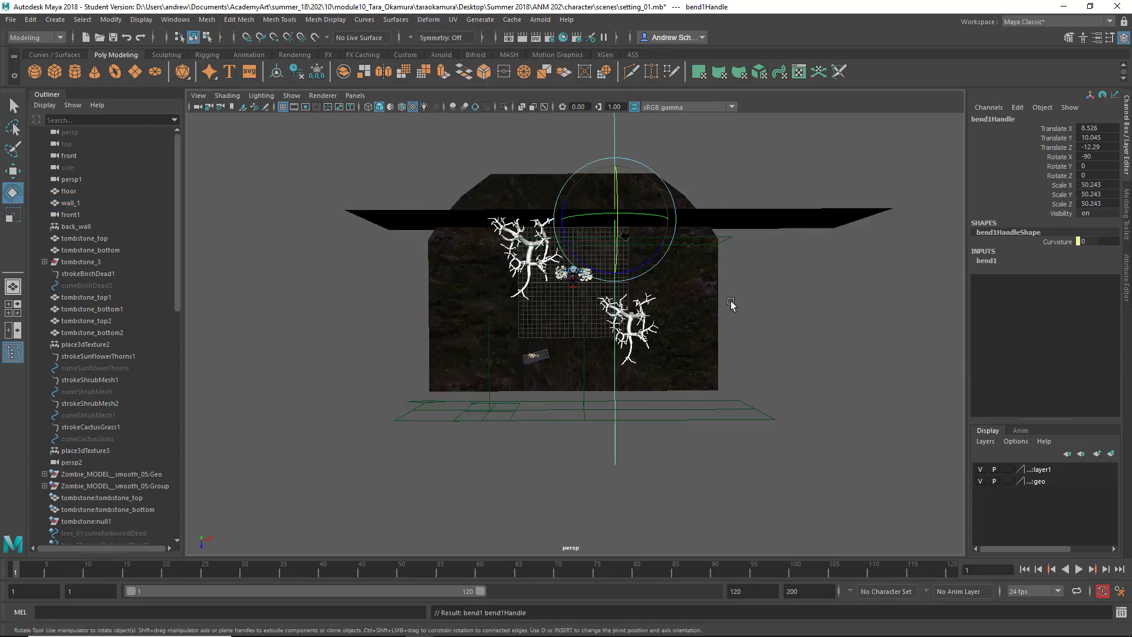
{"action": "middle_click_drag", "start_coordinate": [710, 306], "coordinate": [559, 302]}
{"action": "key", "text": "ctrl+z"}
{"action": "left_click_drag", "start_coordinate": [654, 260], "coordinate": [584, 273]}
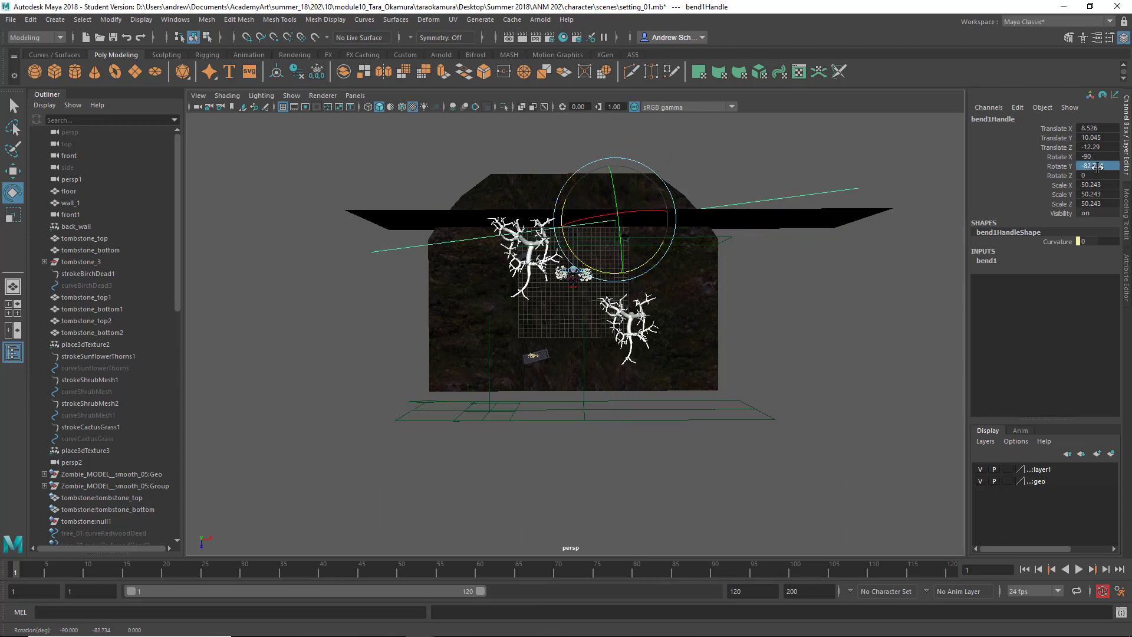
{"action": "left_click", "coordinate": [1091, 168]}
{"action": "type", "text": "-90"}
{"action": "key", "text": "Return"}
Curve wall_1 around the set by raising the bend deformer's curvature to about 48.
{"action": "left_click", "coordinate": [1000, 259]}
{"action": "left_click", "coordinate": [1017, 277]}
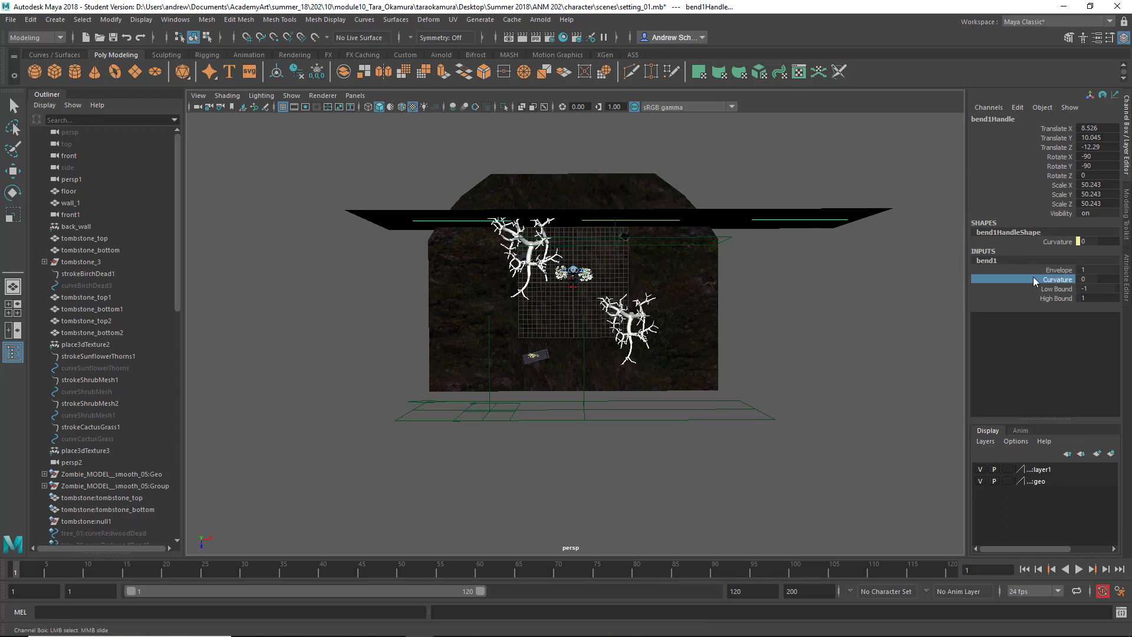
{"action": "middle_click_drag", "start_coordinate": [791, 239], "coordinate": [814, 235]}
Move wall_1 together with its bend handle behind the floor, to about X 1.67 and Z -20.12.
{"action": "key", "text": "w"}
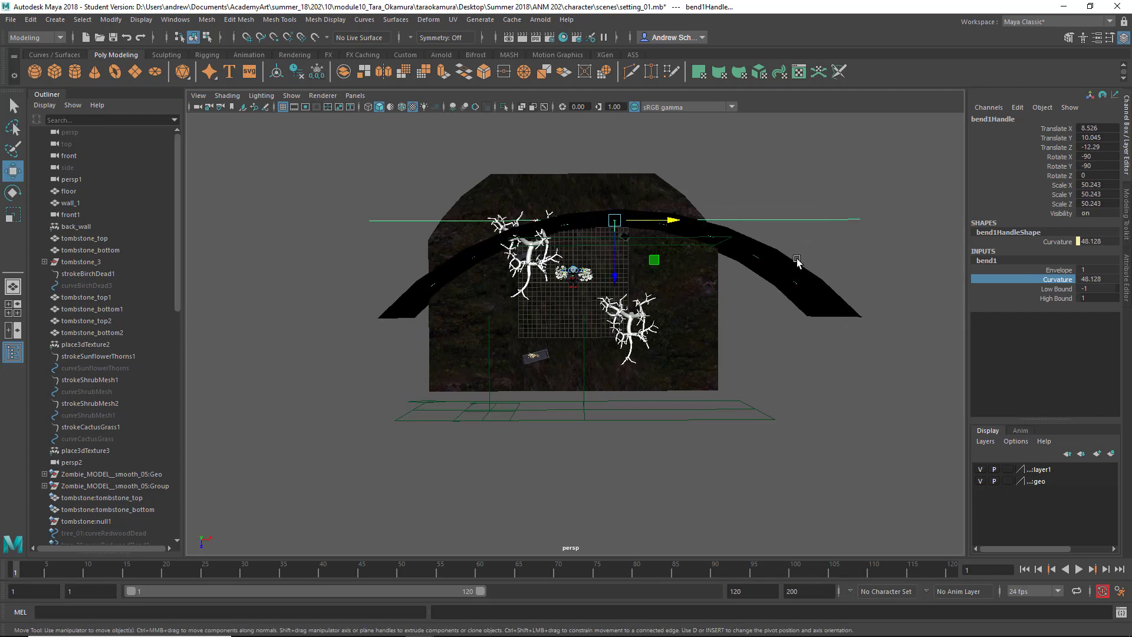
{"action": "left_click", "coordinate": [796, 260]}
{"action": "left_click_drag", "start_coordinate": [660, 263], "coordinate": [626, 226]}
{"action": "left_click", "coordinate": [745, 328]}
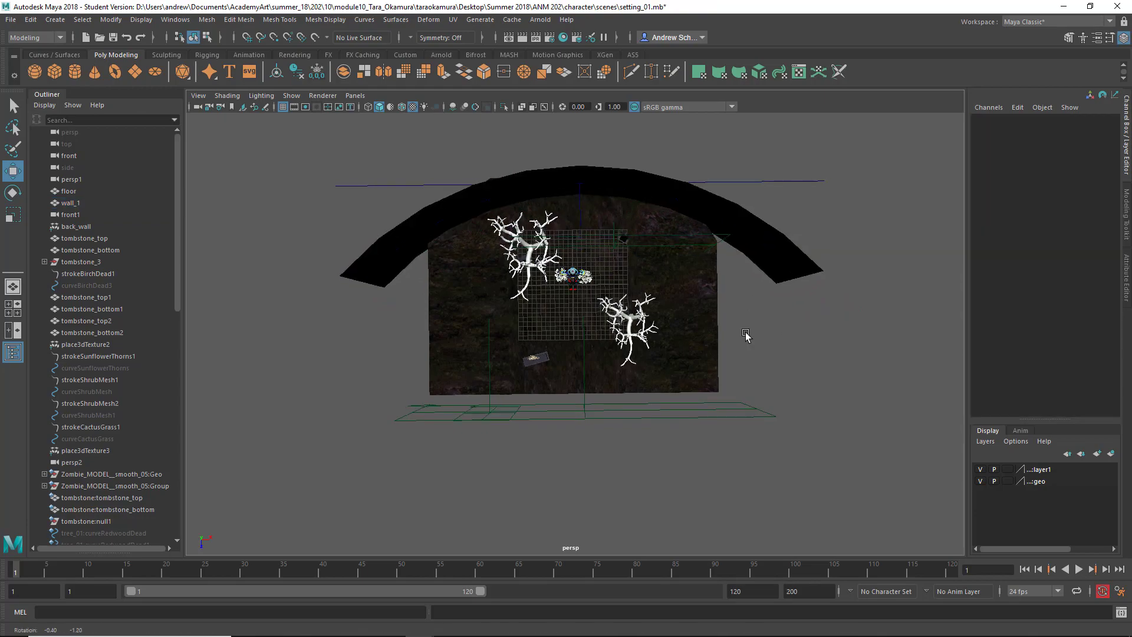
Rescale the place3dTexture2 projection along X to adjust how it covers the curved wall.
{"action": "left_click_drag", "start_coordinate": [745, 329], "coordinate": [721, 266], "text": "alt"}
{"action": "right_click_drag", "start_coordinate": [719, 328], "coordinate": [872, 368], "text": "alt"}
{"action": "left_click_drag", "start_coordinate": [657, 366], "coordinate": [672, 374], "text": "alt"}
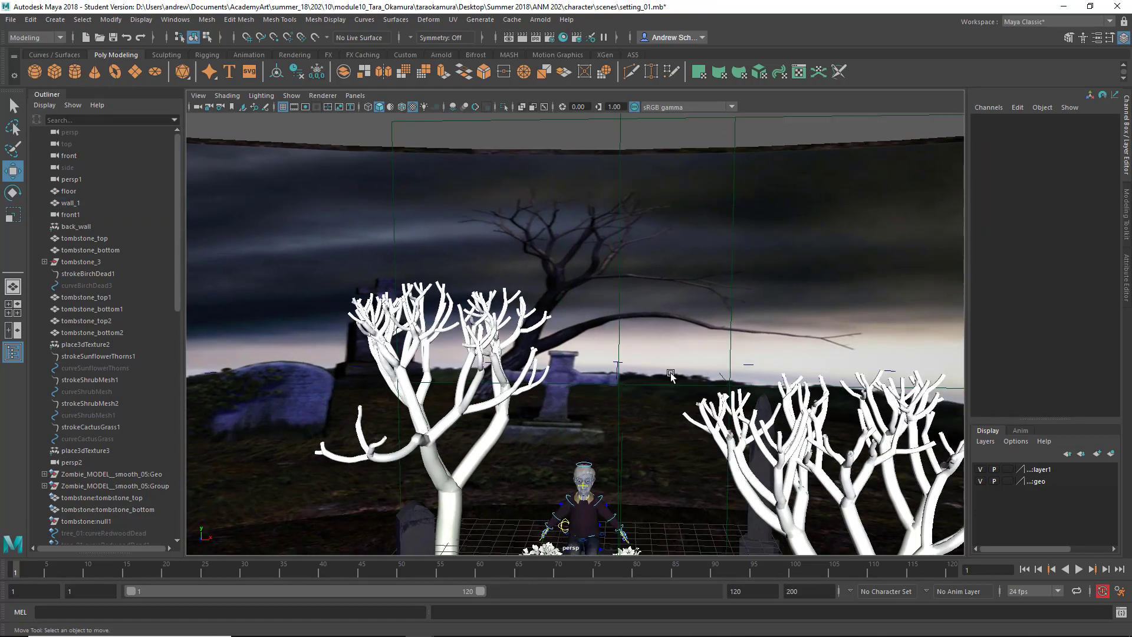
{"action": "middle_click_drag", "start_coordinate": [672, 374], "coordinate": [715, 222], "text": "alt"}
{"action": "left_click_drag", "start_coordinate": [607, 382], "coordinate": [572, 391], "text": "alt"}
{"action": "key", "text": "a"}
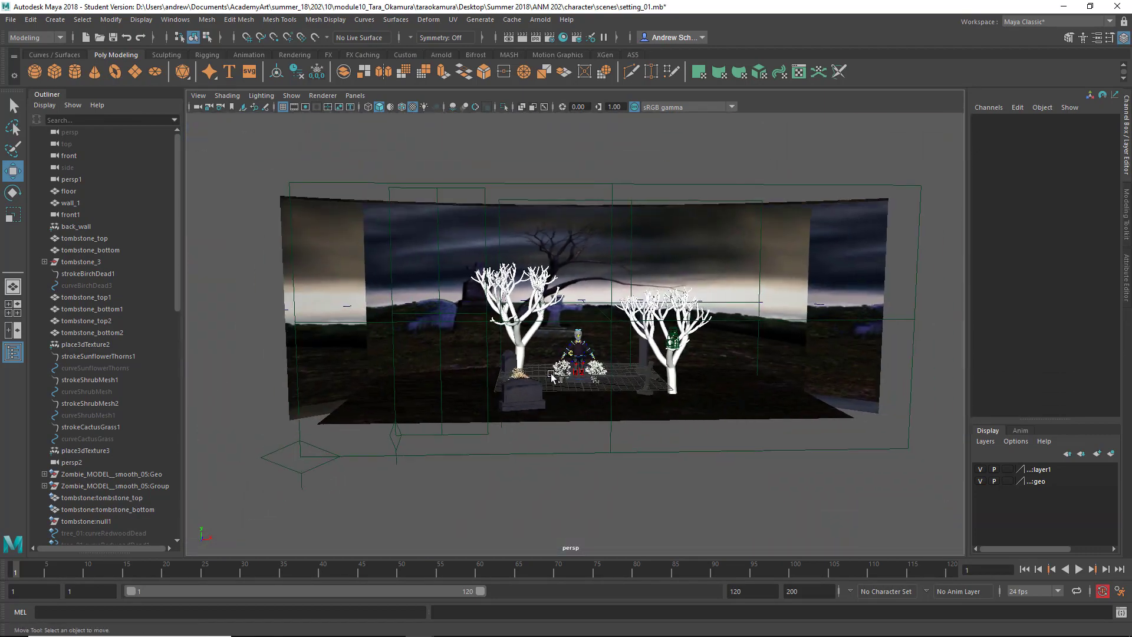
{"action": "left_click", "coordinate": [605, 320]}
{"action": "key", "text": "r"}
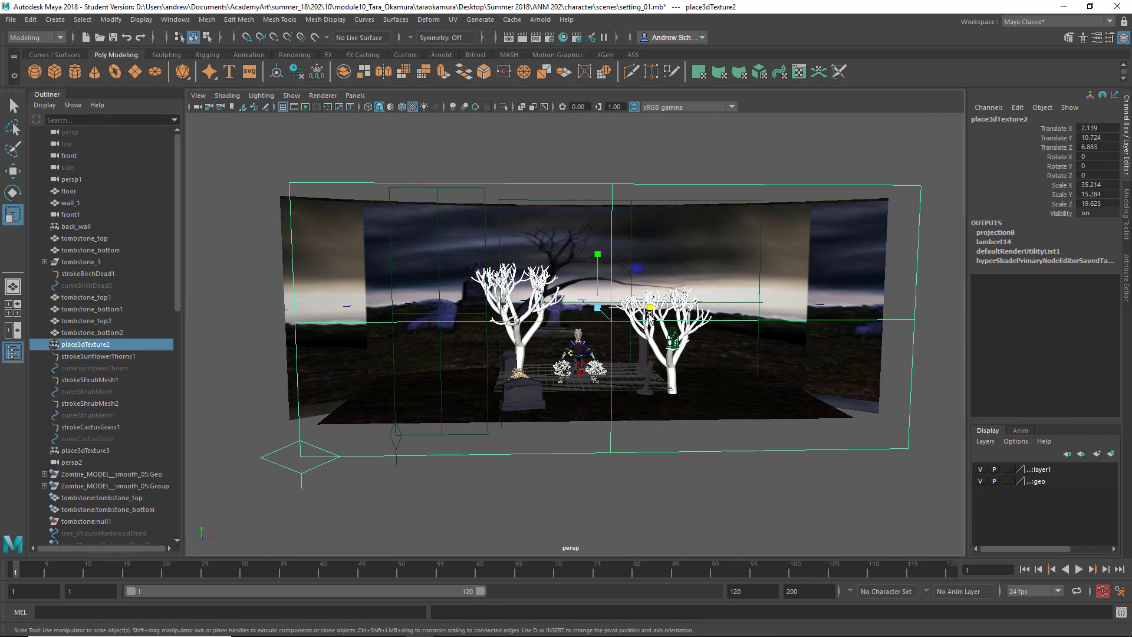
{"action": "left_click_drag", "start_coordinate": [648, 312], "coordinate": [638, 303]}
Wrap wall_1 further around the floor by raising the bend handle's curvature to about 79.
{"action": "left_click", "coordinate": [455, 169]}
{"action": "left_click_drag", "start_coordinate": [455, 169], "coordinate": [415, 313], "text": "alt"}
{"action": "right_click_drag", "start_coordinate": [414, 313], "coordinate": [890, 357], "text": "alt"}
{"action": "middle_click_drag", "start_coordinate": [820, 358], "coordinate": [609, 379], "text": "alt"}
{"action": "mouse_move", "coordinate": [609, 379]}
{"action": "left_mouse_down", "text": "alt"}
{"action": "mouse_move", "coordinate": [645, 382]}
{"action": "mouse_move", "coordinate": [613, 384]}
{"action": "left_mouse_up", "text": "alt"}
{"action": "right_click_drag", "start_coordinate": [613, 384], "coordinate": [485, 400], "text": "alt"}
{"action": "left_click_drag", "start_coordinate": [485, 400], "coordinate": [423, 321], "text": "alt"}
{"action": "left_click", "coordinate": [423, 336]}
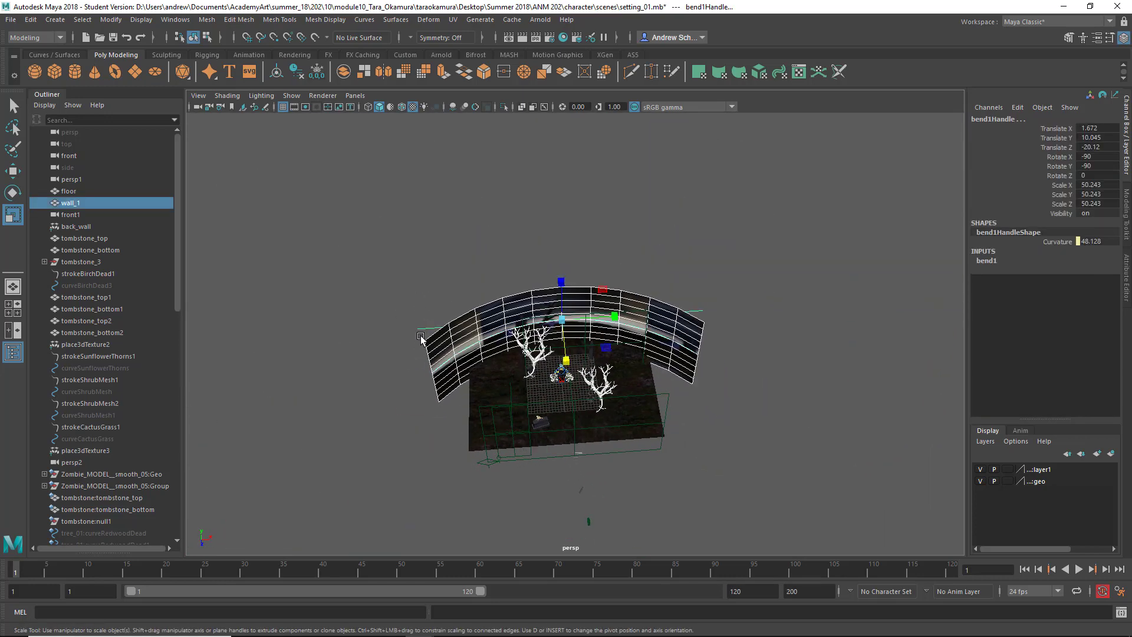
{"action": "left_click", "coordinate": [419, 328]}
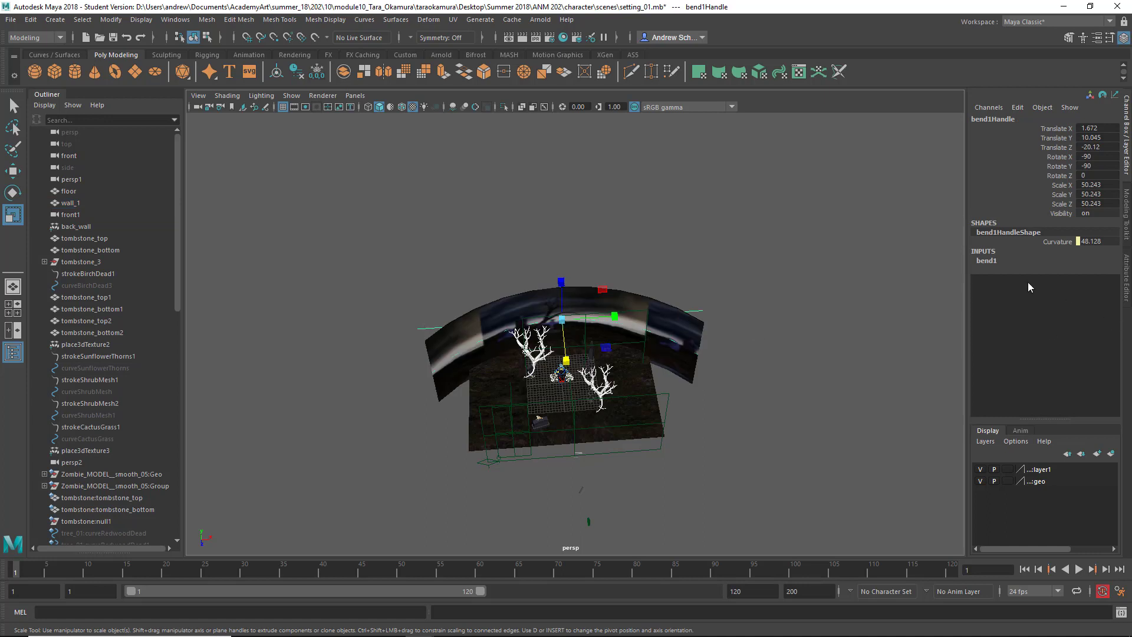
{"action": "left_click", "coordinate": [984, 262]}
{"action": "left_click", "coordinate": [1035, 278]}
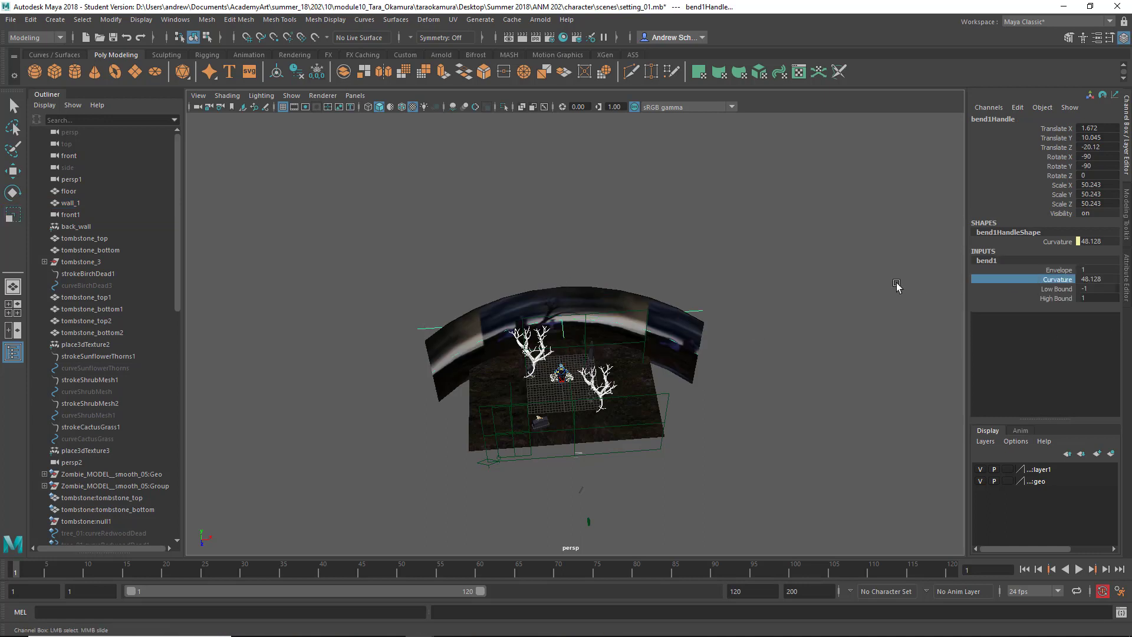
{"action": "middle_click_drag", "start_coordinate": [884, 281], "coordinate": [898, 278]}
Examine the curved backdrop from several camera angles around the seated character, checking how the projected image covers it.
{"action": "left_click_drag", "start_coordinate": [746, 347], "coordinate": [702, 303], "text": "alt"}
{"action": "right_click_drag", "start_coordinate": [503, 397], "coordinate": [755, 406], "text": "alt"}
{"action": "middle_click_drag", "start_coordinate": [755, 405], "coordinate": [742, 165], "text": "alt"}
{"action": "right_click_drag", "start_coordinate": [489, 401], "coordinate": [731, 439], "text": "alt"}
{"action": "left_click_drag", "start_coordinate": [732, 439], "coordinate": [695, 419], "text": "alt"}
{"action": "middle_click_drag", "start_coordinate": [695, 419], "coordinate": [351, 406], "text": "alt"}
{"action": "left_click_drag", "start_coordinate": [351, 407], "coordinate": [376, 412], "text": "alt"}
{"action": "middle_click_drag", "start_coordinate": [376, 413], "coordinate": [637, 417], "text": "alt"}
{"action": "left_click_drag", "start_coordinate": [448, 413], "coordinate": [632, 426], "text": "alt"}
{"action": "middle_click_drag", "start_coordinate": [631, 427], "coordinate": [784, 442], "text": "alt"}
{"action": "right_click_drag", "start_coordinate": [710, 440], "coordinate": [633, 433], "text": "alt"}
{"action": "scroll", "coordinate": [710, 378], "scroll_direction": "down", "scroll_amount": 8}
{"action": "left_click_drag", "start_coordinate": [680, 377], "coordinate": [608, 406], "text": "alt"}
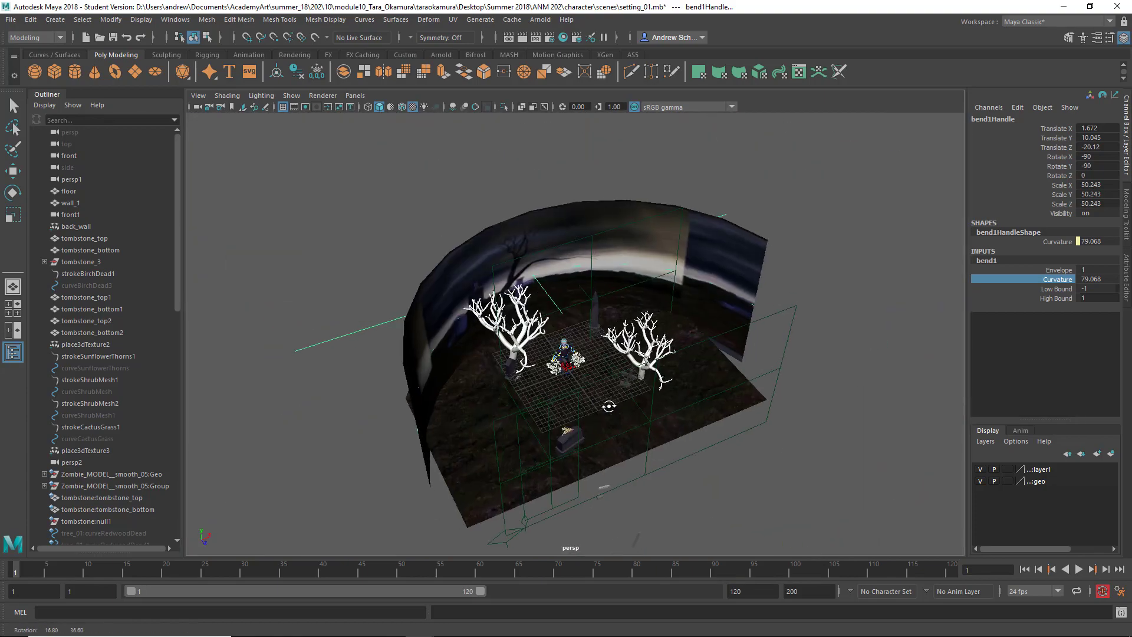
Delete the construction history of wall_1 to bake in the bend.
{"action": "left_click", "coordinate": [550, 215]}
{"action": "key", "text": "r"}
{"action": "key", "text": "alt+shift+d"}
Try rotating wall_1 about its vertical axis to test whether the projected image stays attached, and undo the rotation.
{"action": "left_click_drag", "start_coordinate": [572, 372], "coordinate": [548, 364], "text": "alt"}
{"action": "right_click_drag", "start_coordinate": [690, 360], "coordinate": [928, 368], "text": "alt"}
{"action": "left_click_drag", "start_coordinate": [754, 449], "coordinate": [717, 406], "text": "alt"}
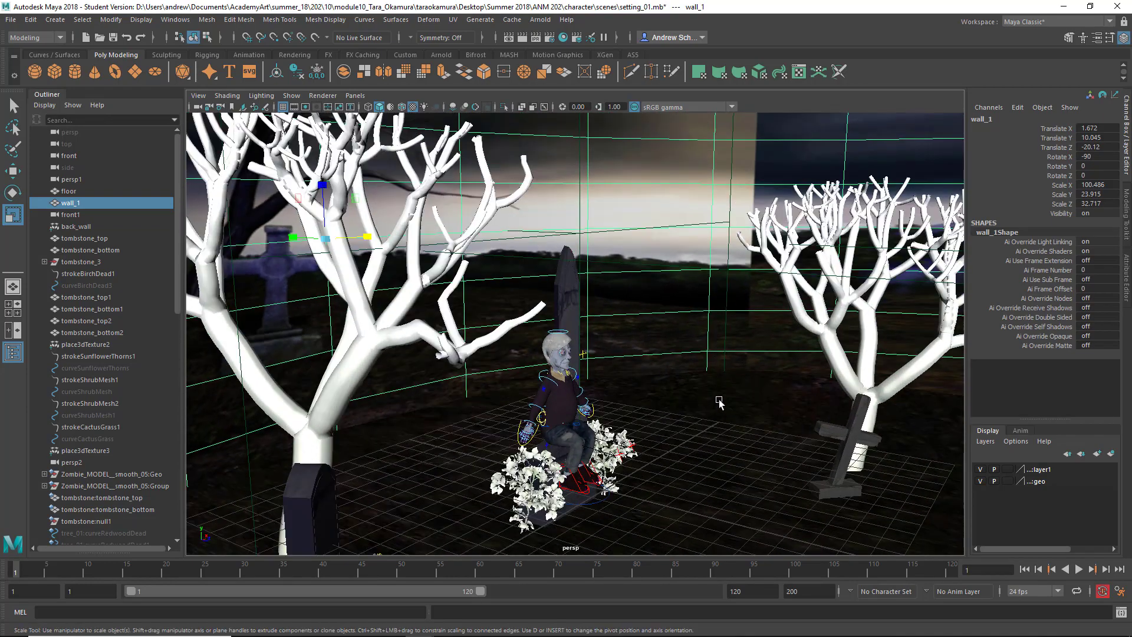
{"action": "key", "text": "e"}
{"action": "left_click_drag", "start_coordinate": [346, 245], "coordinate": [325, 243]}
{"action": "key", "text": "ctrl+z"}
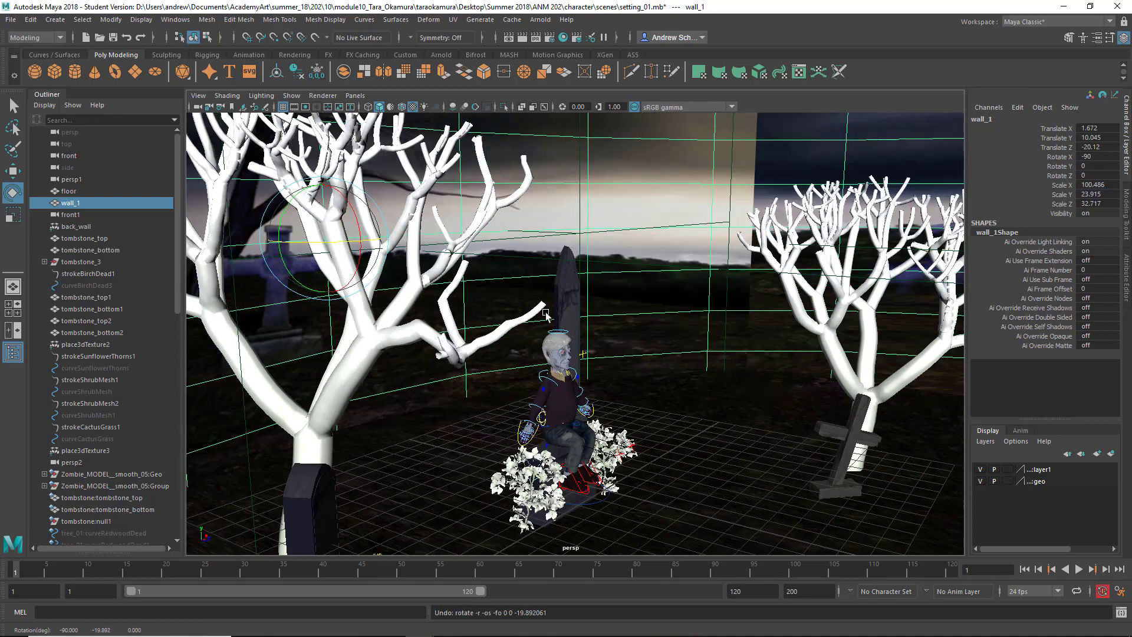
Create a texture reference object for wall_1 so the projection stays locked to the geometry.
{"action": "right_click_drag", "start_coordinate": [565, 308], "coordinate": [220, 308], "text": "alt"}
{"action": "left_click_drag", "start_coordinate": [848, 300], "coordinate": [818, 348], "text": "alt"}
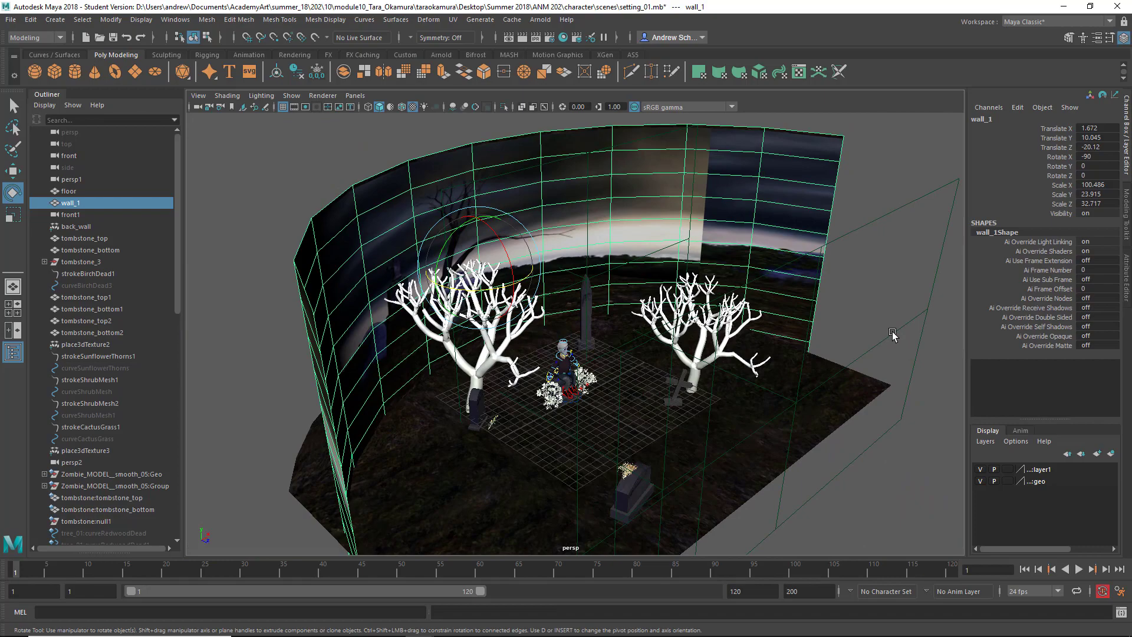
{"action": "left_click_drag", "start_coordinate": [590, 202], "coordinate": [550, 215], "text": "alt"}
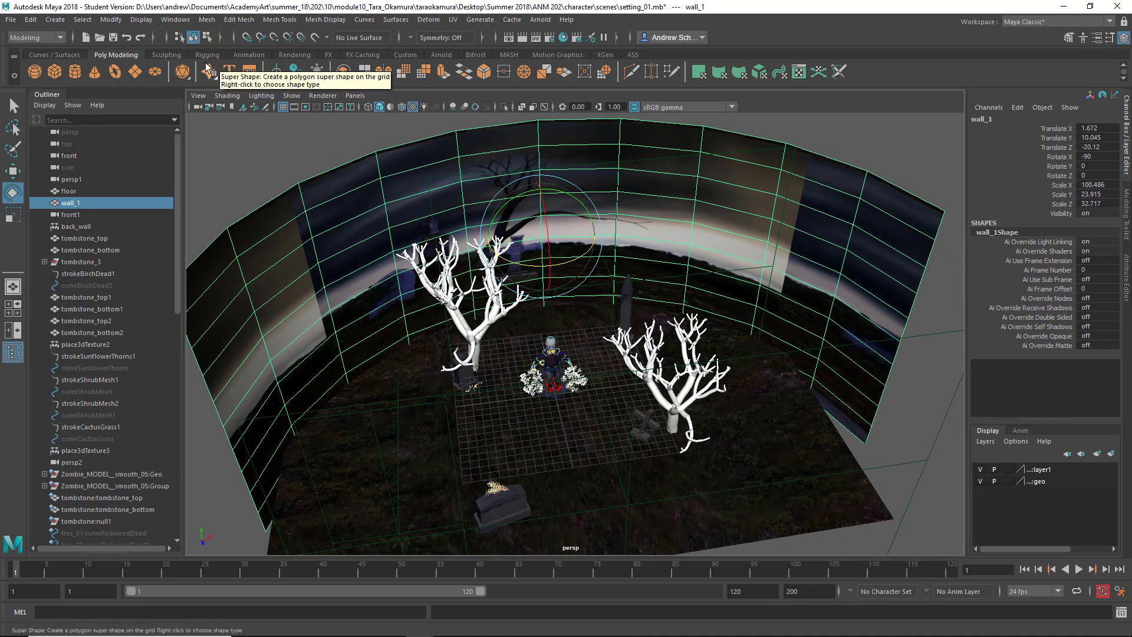
{"action": "left_click", "coordinate": [40, 36]}
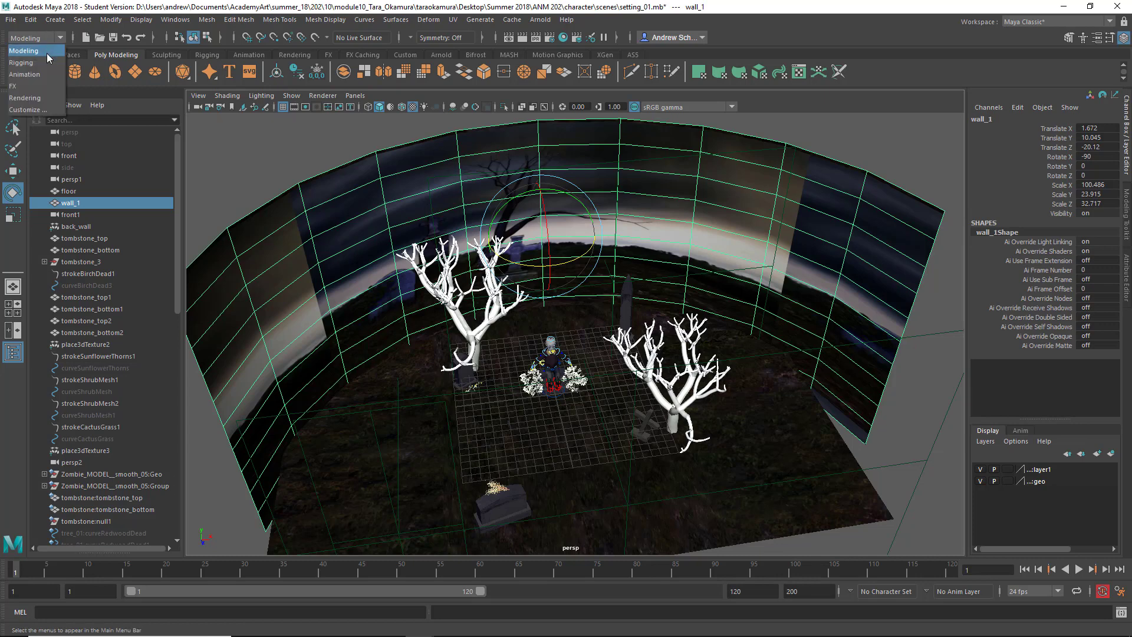
{"action": "left_click", "coordinate": [48, 97]}
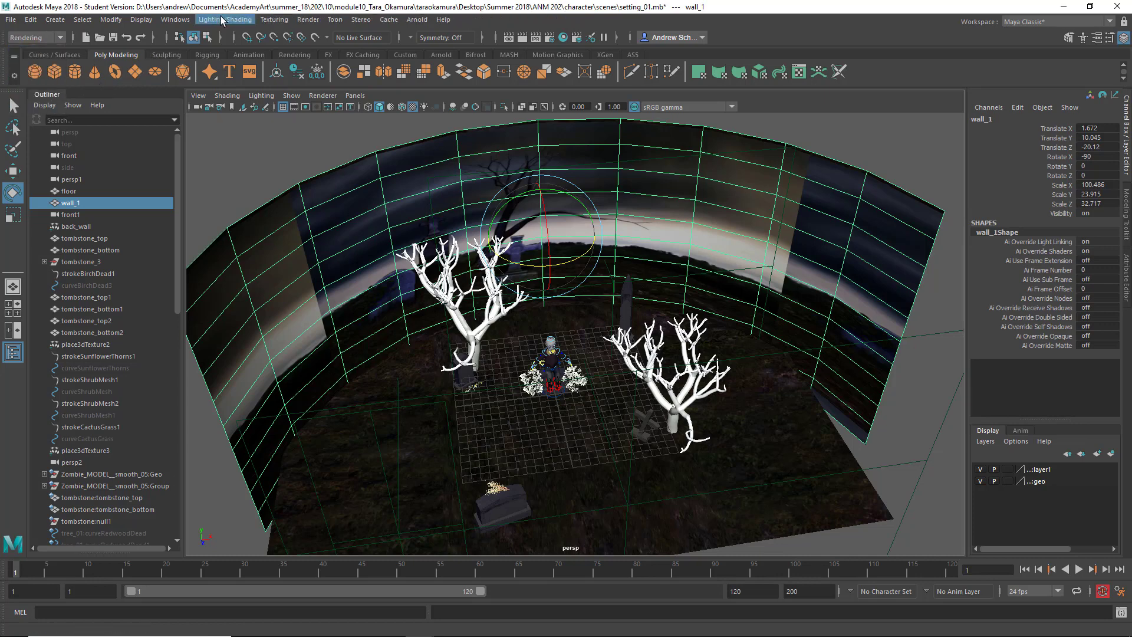
{"action": "left_click", "coordinate": [222, 20]}
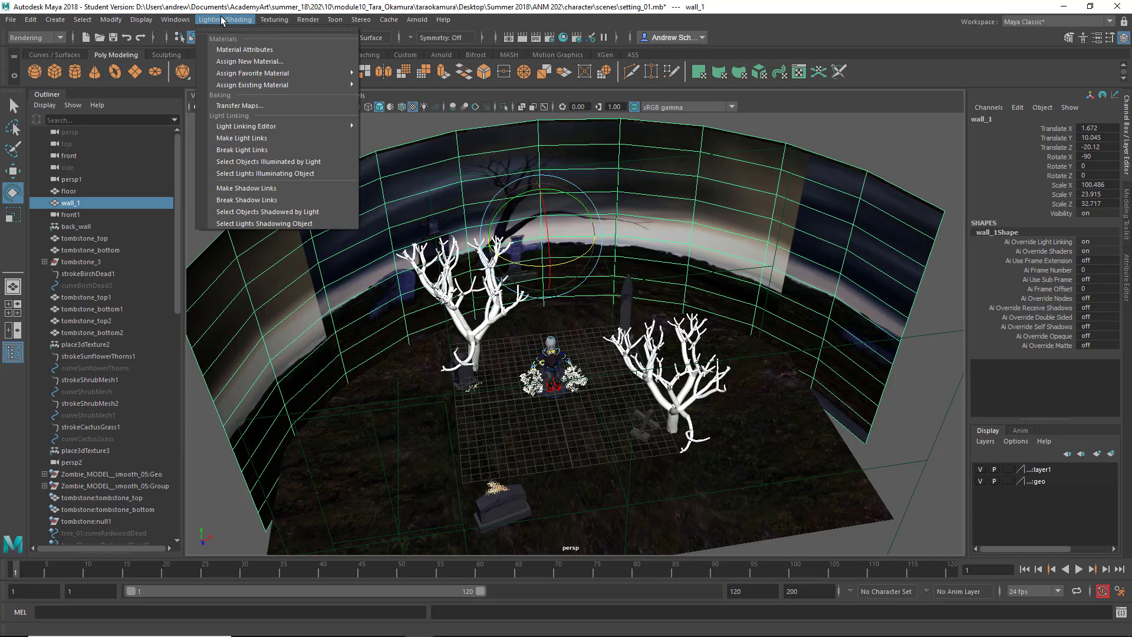
{"action": "mouse_move", "coordinate": [281, 22]}
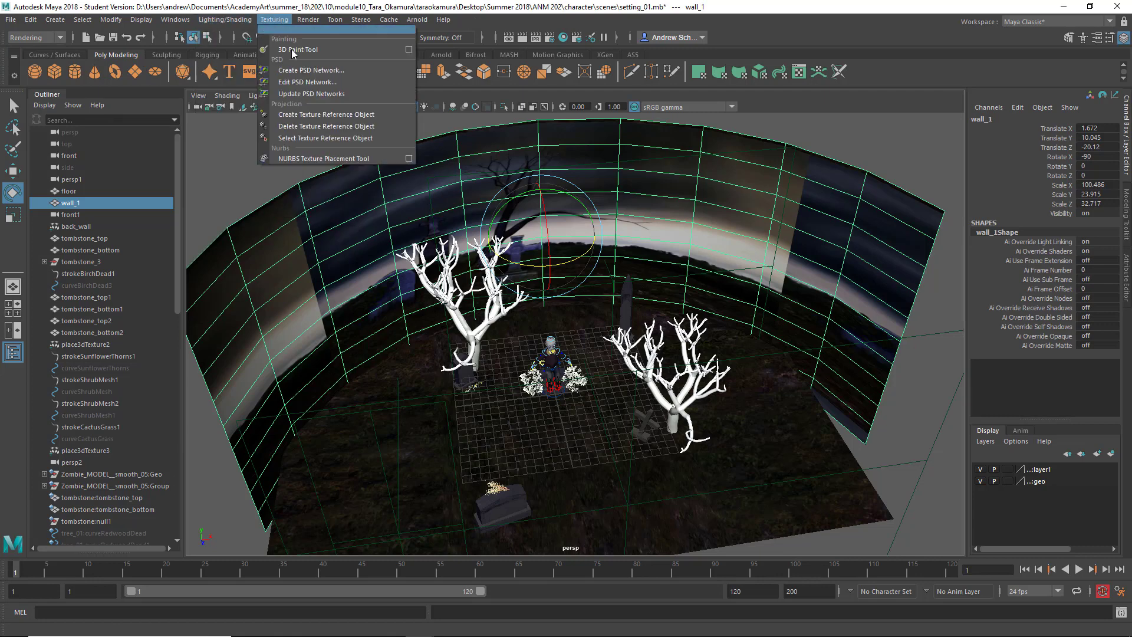
{"action": "left_click", "coordinate": [320, 115]}
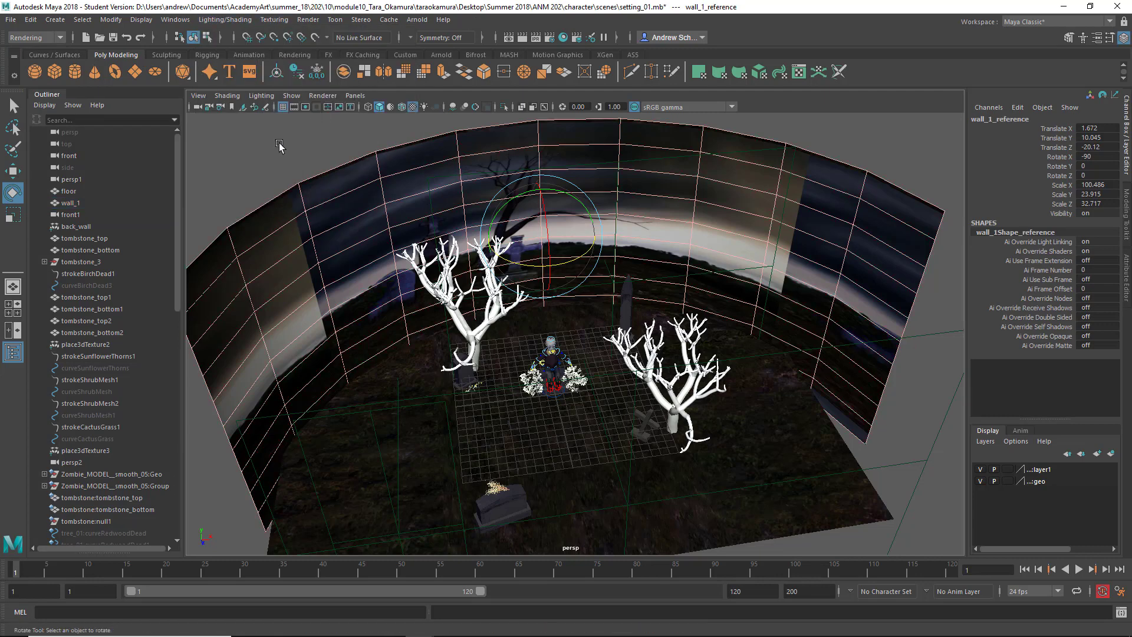
Try rotating wall_1 to about -24 degrees in Y and moving it along X, and undo both changes.
{"action": "left_click", "coordinate": [280, 158]}
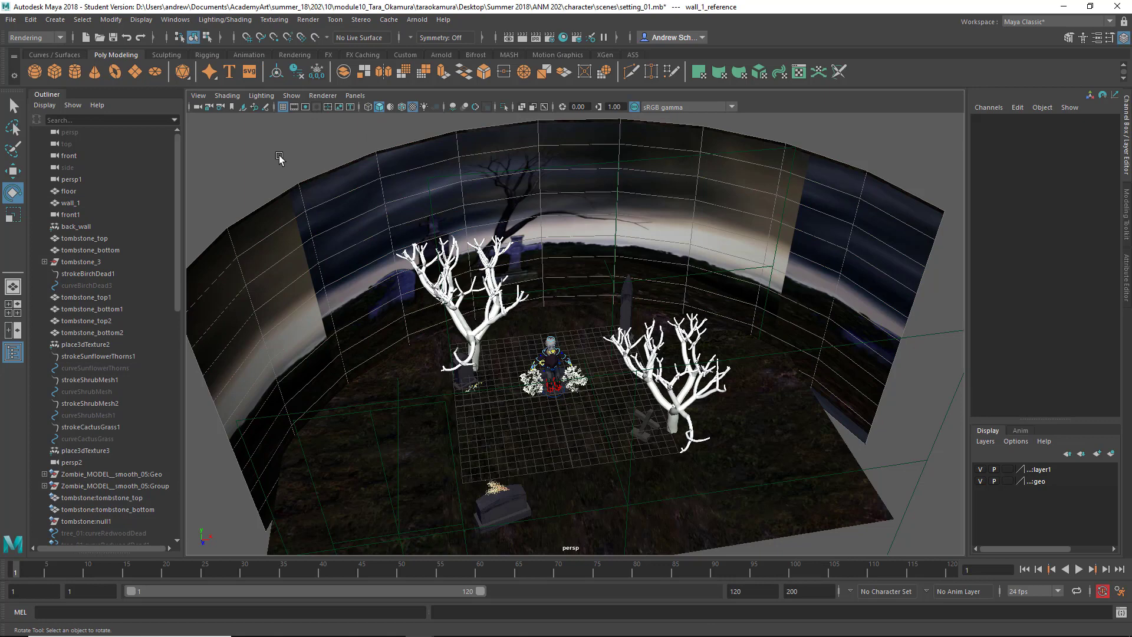
{"action": "left_click", "coordinate": [348, 179]}
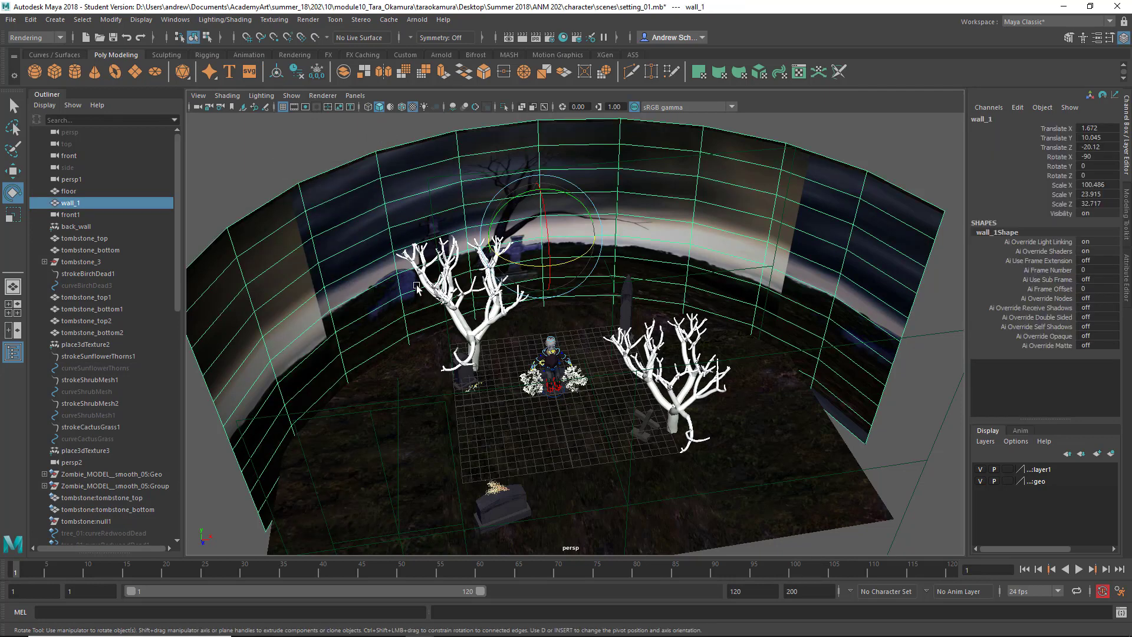
{"action": "left_click_drag", "start_coordinate": [568, 264], "coordinate": [547, 261]}
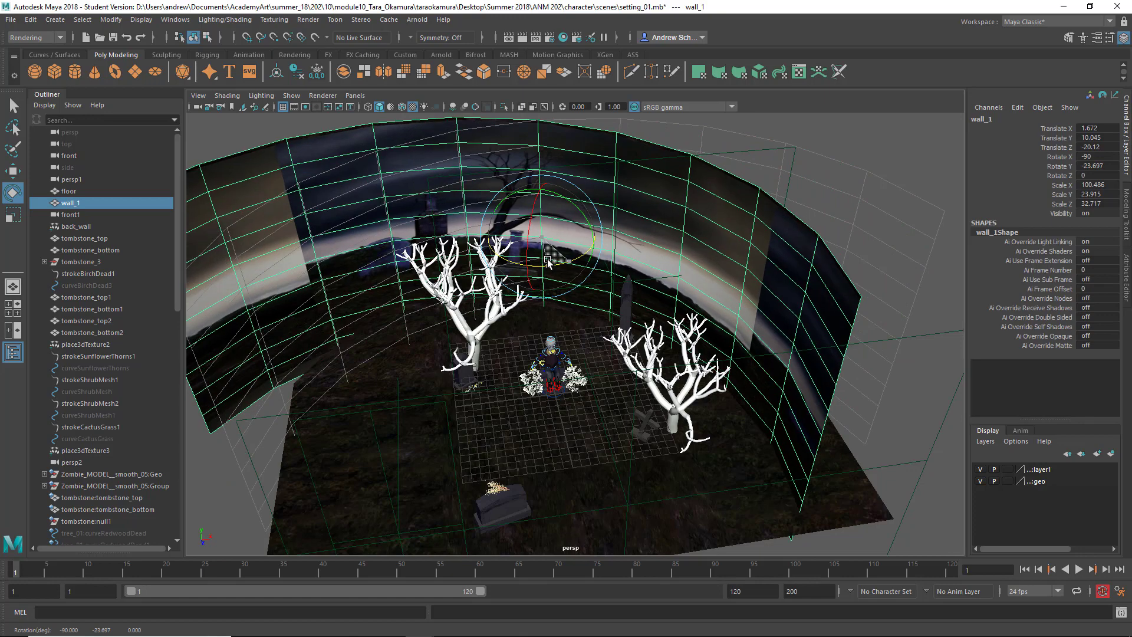
{"action": "key", "text": "w"}
{"action": "left_click_drag", "start_coordinate": [594, 224], "coordinate": [675, 225]}
{"action": "key", "text": "ctrl+z"}
{"action": "key", "text": "ctrl+z"}
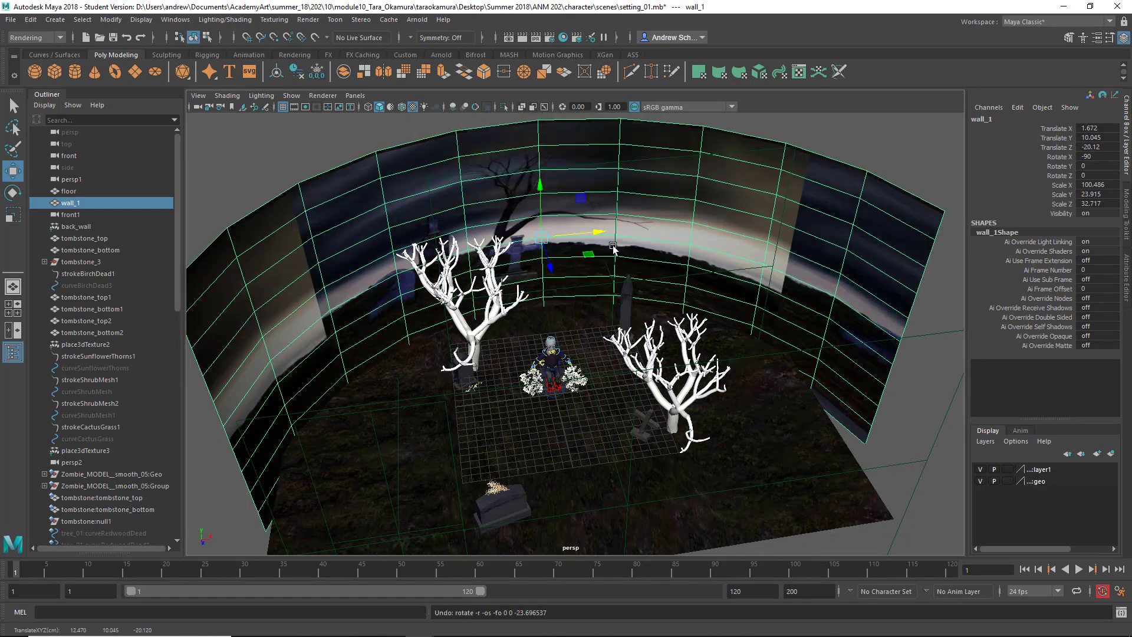
Try shifting wall_1 behind the character to about X 6.95, and undo the move.
{"action": "left_click_drag", "start_coordinate": [552, 337], "coordinate": [571, 334], "text": "alt"}
{"action": "right_click_drag", "start_coordinate": [571, 334], "coordinate": [778, 320], "text": "alt"}
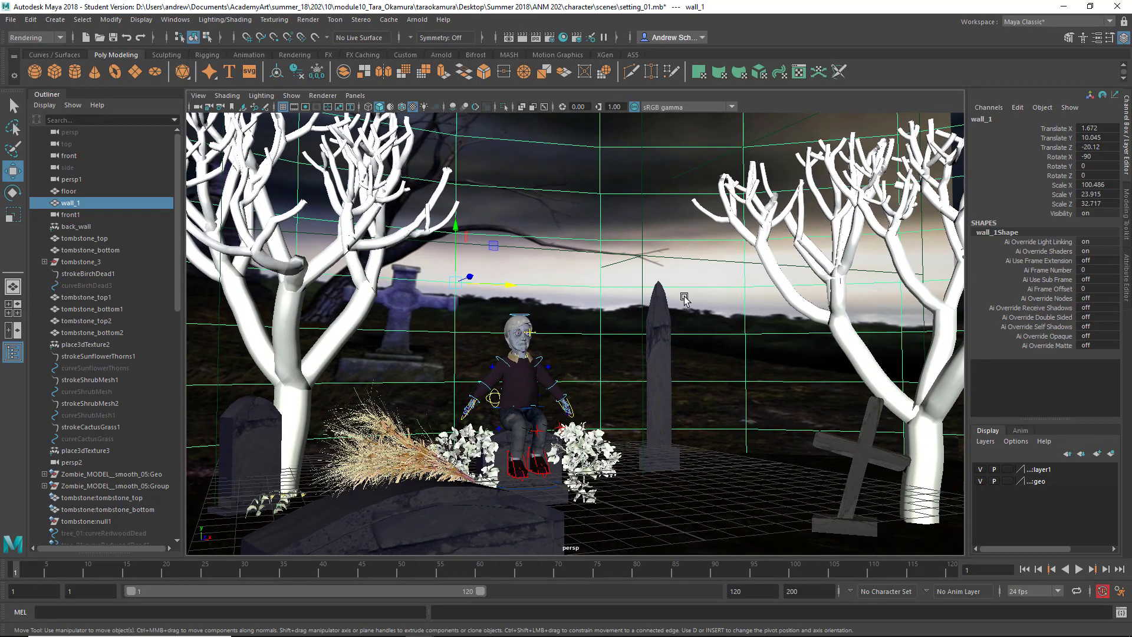
{"action": "left_click_drag", "start_coordinate": [509, 283], "coordinate": [493, 371]}
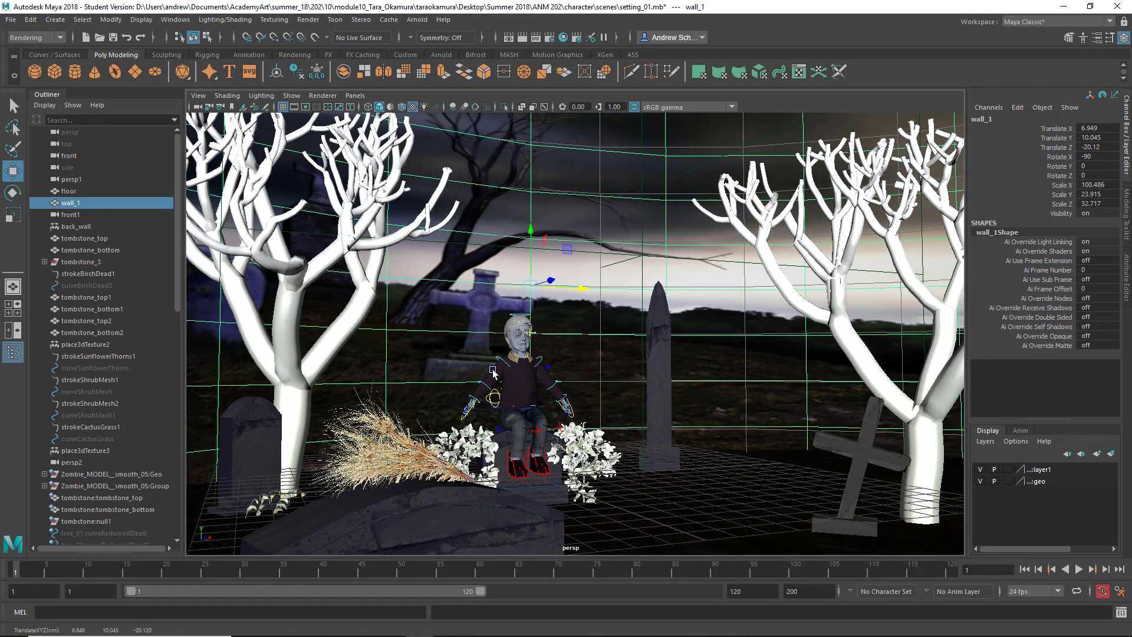
{"action": "key", "text": "ctrl+z"}
Examine the finished curved backdrop and its projected image from above, from a distance and from the front.
{"action": "left_click_drag", "start_coordinate": [637, 357], "coordinate": [727, 384], "text": "alt"}
{"action": "right_click_drag", "start_coordinate": [728, 384], "coordinate": [599, 366], "text": "alt"}
{"action": "left_click_drag", "start_coordinate": [599, 366], "coordinate": [460, 353], "text": "alt"}
{"action": "right_click_drag", "start_coordinate": [460, 353], "coordinate": [715, 321], "text": "alt"}
{"action": "left_click_drag", "start_coordinate": [487, 213], "coordinate": [348, 282], "text": "alt"}
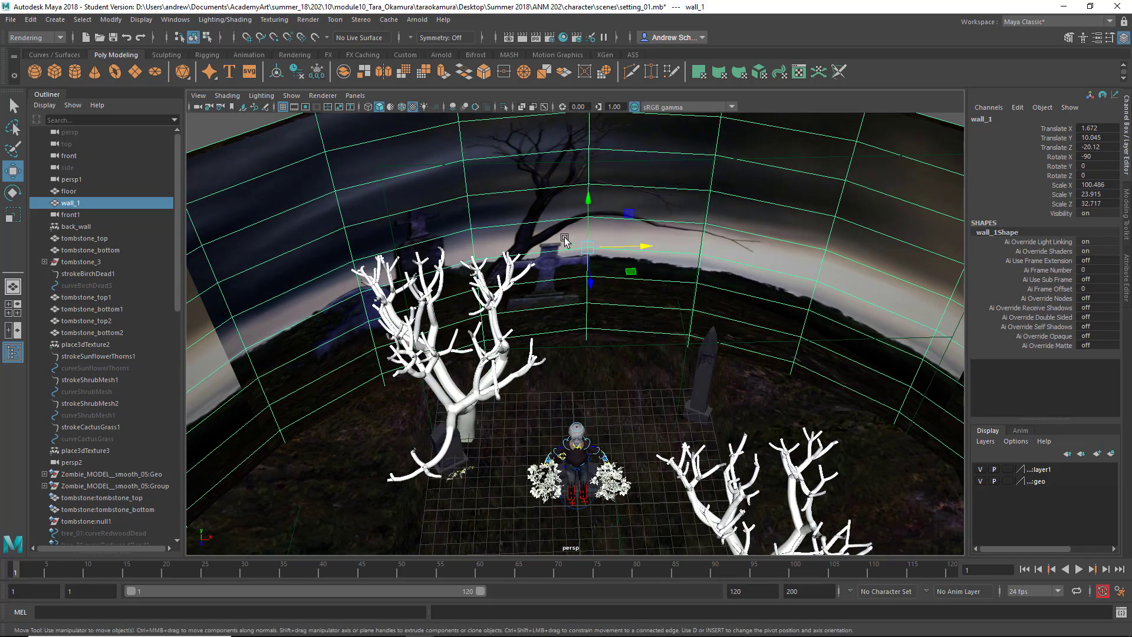
{"action": "left_click_drag", "start_coordinate": [606, 253], "coordinate": [597, 228], "text": "alt"}
{"action": "left_click_drag", "start_coordinate": [684, 267], "coordinate": [720, 341], "text": "alt"}
{"action": "right_click_drag", "start_coordinate": [656, 344], "coordinate": [280, 338], "text": "alt"}
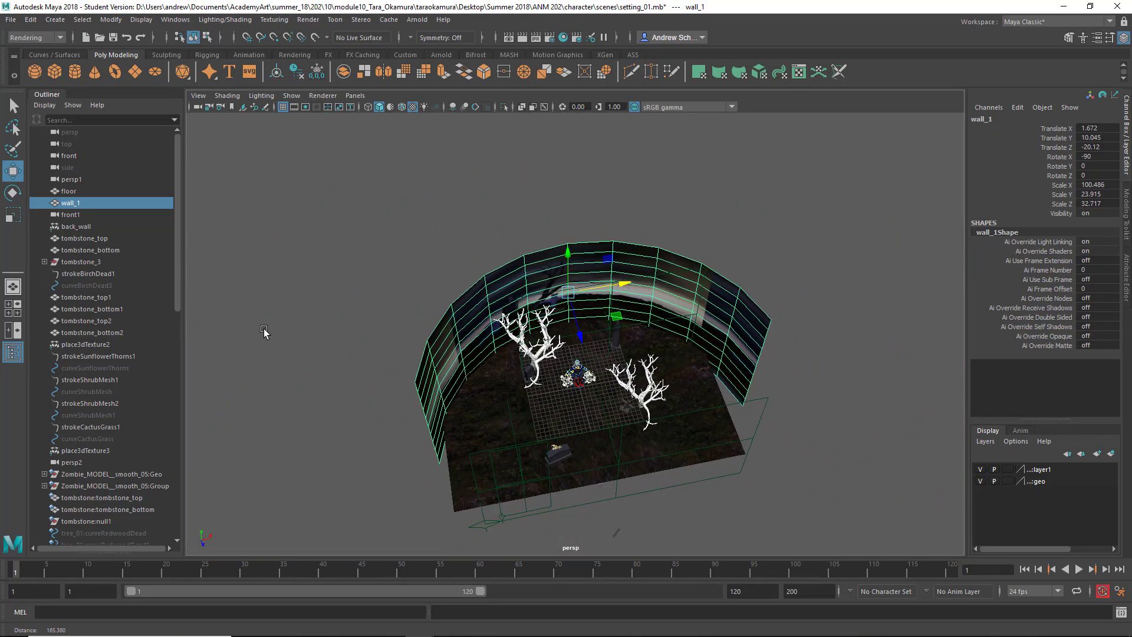
{"action": "left_click_drag", "start_coordinate": [280, 337], "coordinate": [444, 421], "text": "alt"}
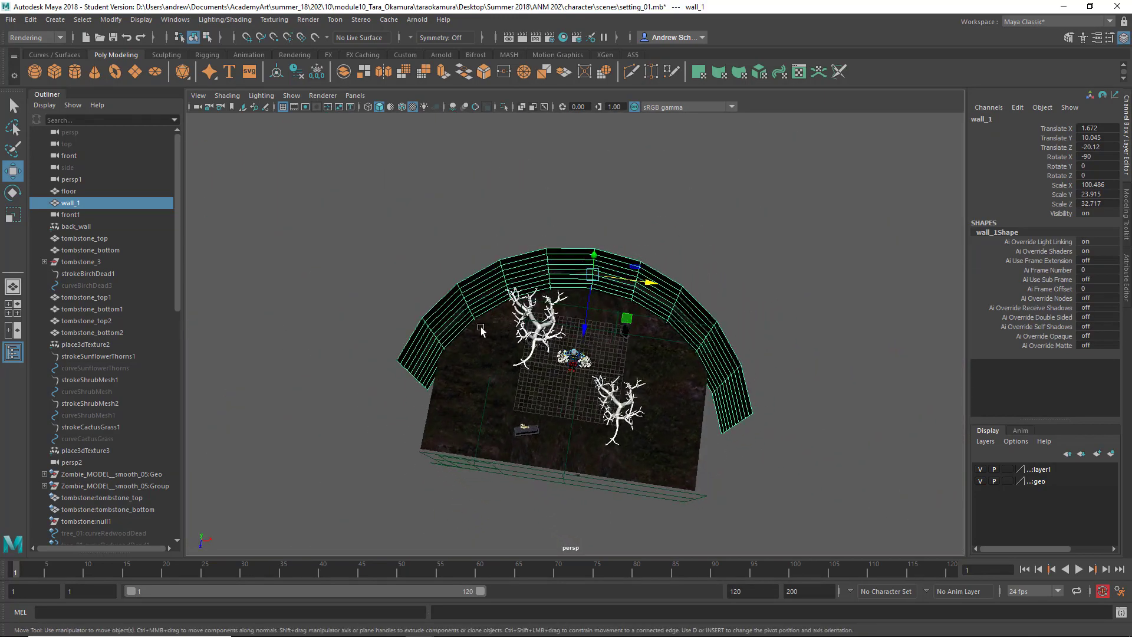
{"action": "left_click_drag", "start_coordinate": [470, 330], "coordinate": [472, 263], "text": "alt"}
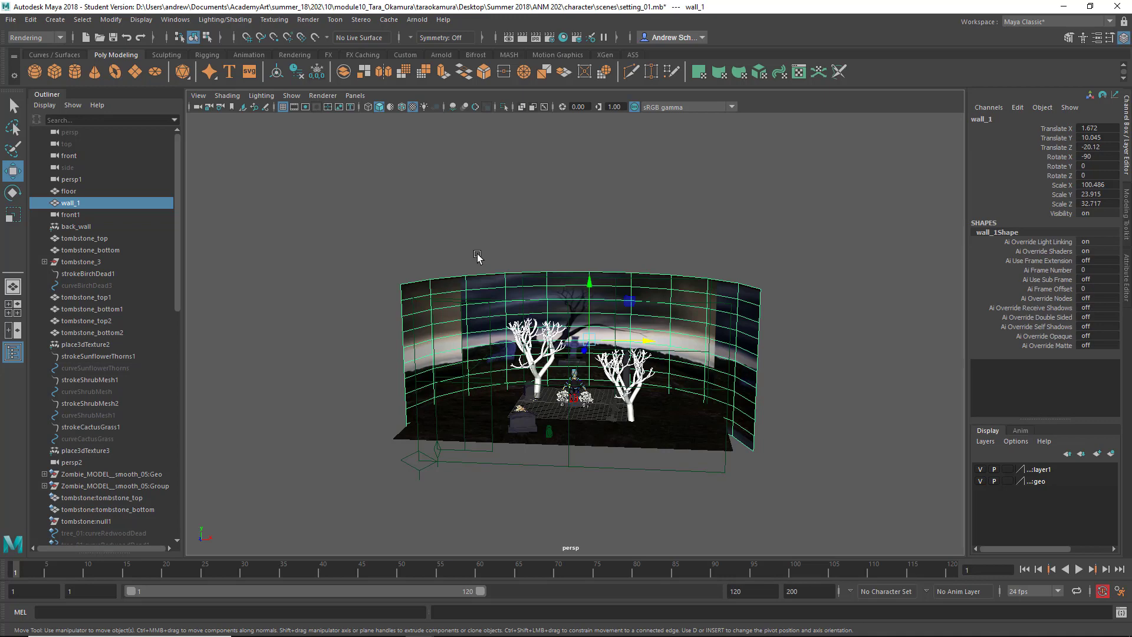
{"action": "scroll", "coordinate": [606, 347], "scroll_direction": "up", "scroll_amount": 6}
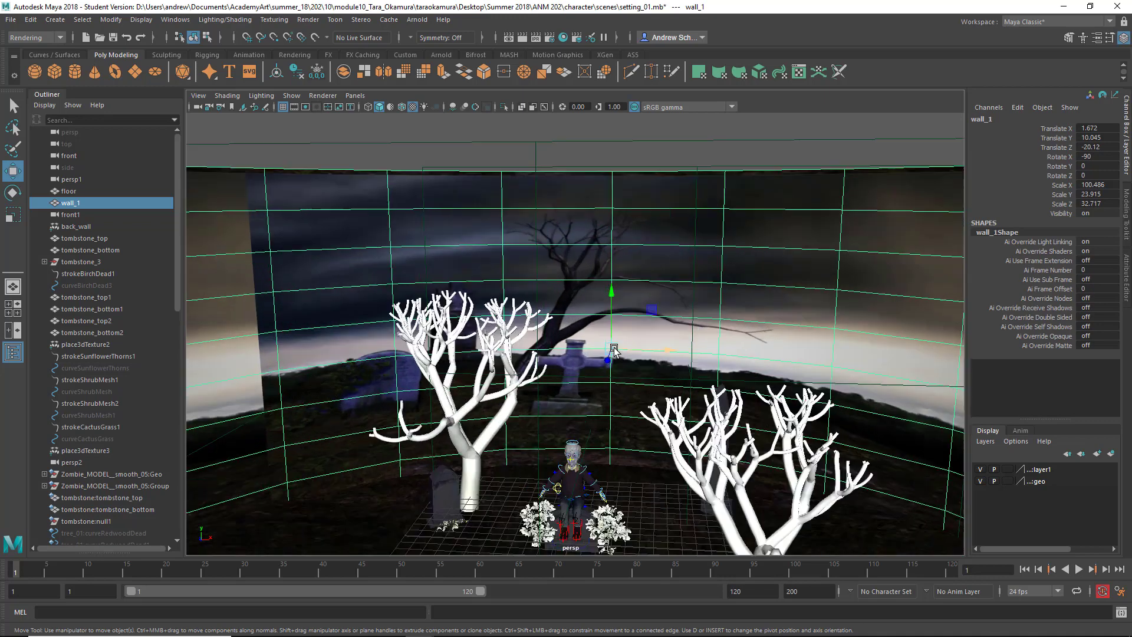
Raise a floor vertex between the large tombstone and the seated character into a smooth mound, using soft selection with a wide falloff.
{"action": "middle_click_drag", "start_coordinate": [642, 366], "coordinate": [618, 195], "text": "alt"}
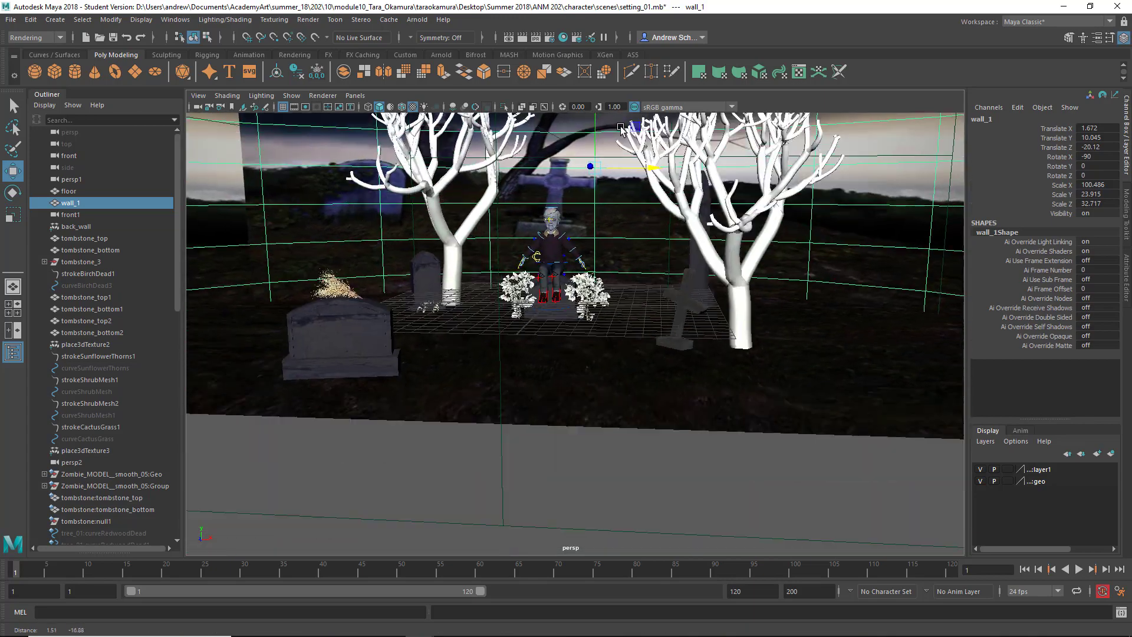
{"action": "left_click_drag", "start_coordinate": [637, 277], "coordinate": [649, 323], "text": "alt"}
{"action": "right_click_drag", "start_coordinate": [649, 324], "coordinate": [697, 328], "text": "alt"}
{"action": "left_click_drag", "start_coordinate": [697, 324], "coordinate": [672, 328], "text": "alt"}
{"action": "left_click", "coordinate": [699, 464]}
{"action": "left_click_drag", "start_coordinate": [699, 465], "coordinate": [619, 430], "text": "alt"}
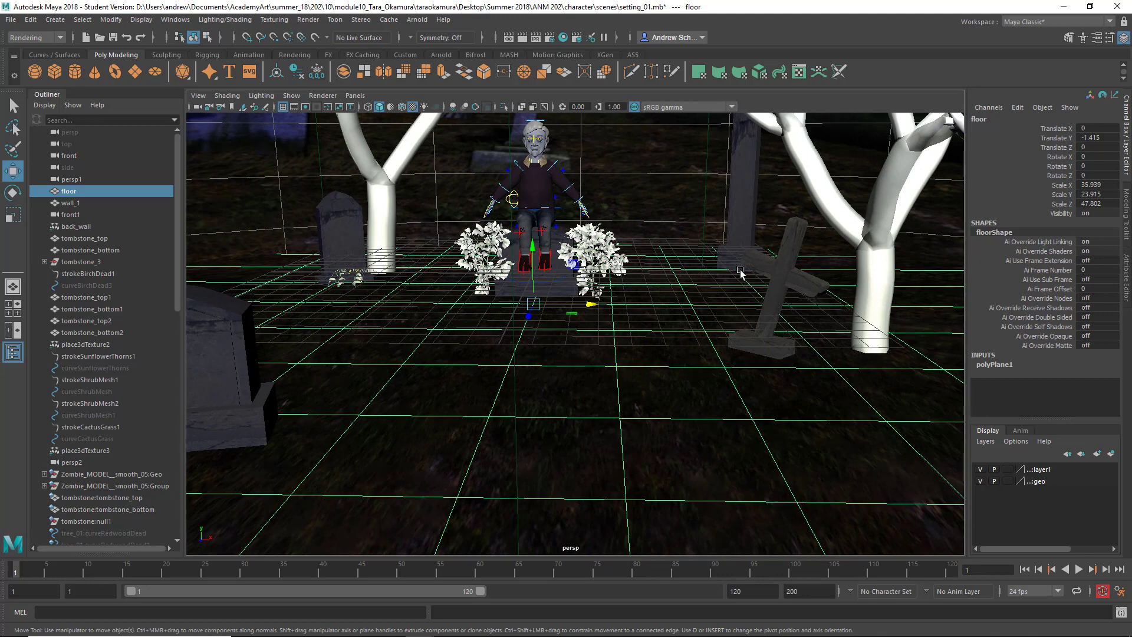
{"action": "right_click_drag", "start_coordinate": [511, 346], "coordinate": [448, 298]}
{"action": "left_click", "coordinate": [433, 328]}
{"action": "key", "text": "b"}
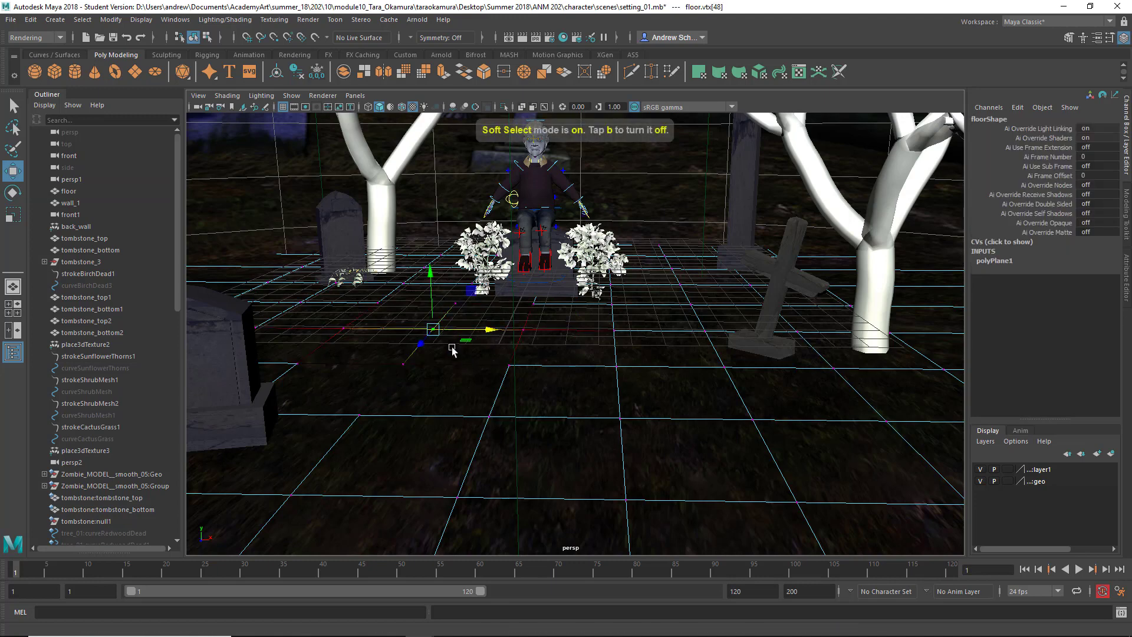
{"action": "left_click_drag", "start_coordinate": [433, 329], "coordinate": [646, 342]}
{"action": "left_click_drag", "start_coordinate": [433, 277], "coordinate": [428, 239]}
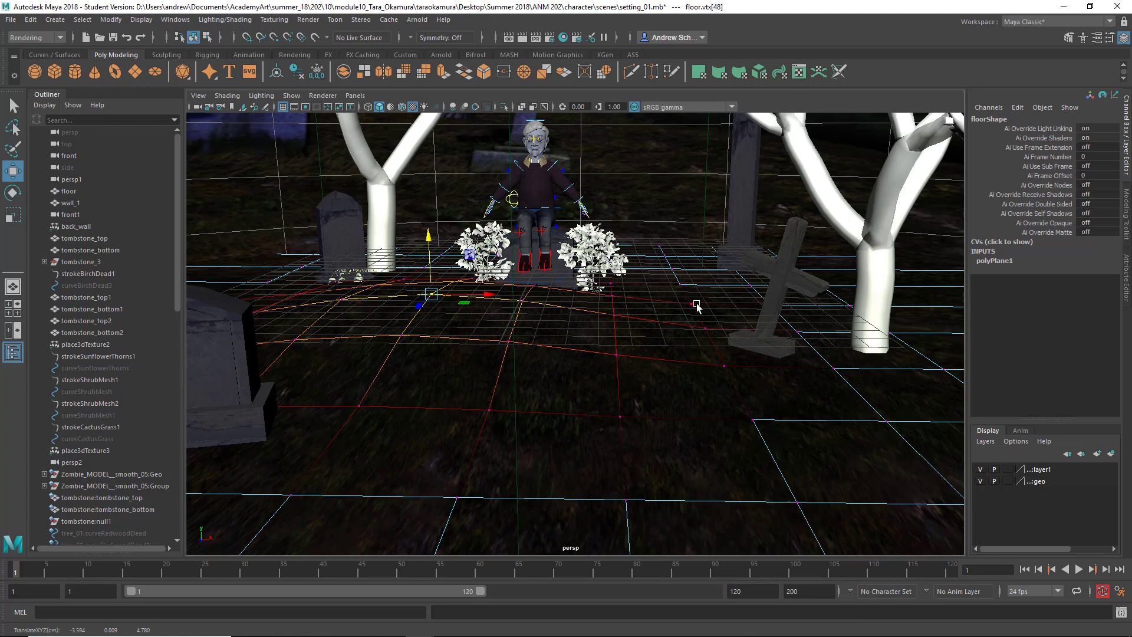
Lower one floor vertex and raise another between the bushes and the leaning cross with soft selection, and return the floor to object mode.
{"action": "left_click", "coordinate": [680, 282]}
{"action": "left_click_drag", "start_coordinate": [681, 236], "coordinate": [695, 264]}
{"action": "left_click", "coordinate": [665, 259]}
{"action": "left_click_drag", "start_coordinate": [666, 207], "coordinate": [666, 185]}
{"action": "left_click_drag", "start_coordinate": [635, 385], "coordinate": [646, 401], "text": "alt"}
{"action": "right_click_drag", "start_coordinate": [648, 284], "coordinate": [696, 266]}
{"action": "left_click_drag", "start_coordinate": [684, 375], "coordinate": [669, 346], "text": "alt"}
{"action": "right_click_drag", "start_coordinate": [696, 413], "coordinate": [578, 464], "text": "alt"}
{"action": "left_click_drag", "start_coordinate": [578, 465], "coordinate": [599, 511], "text": "alt"}
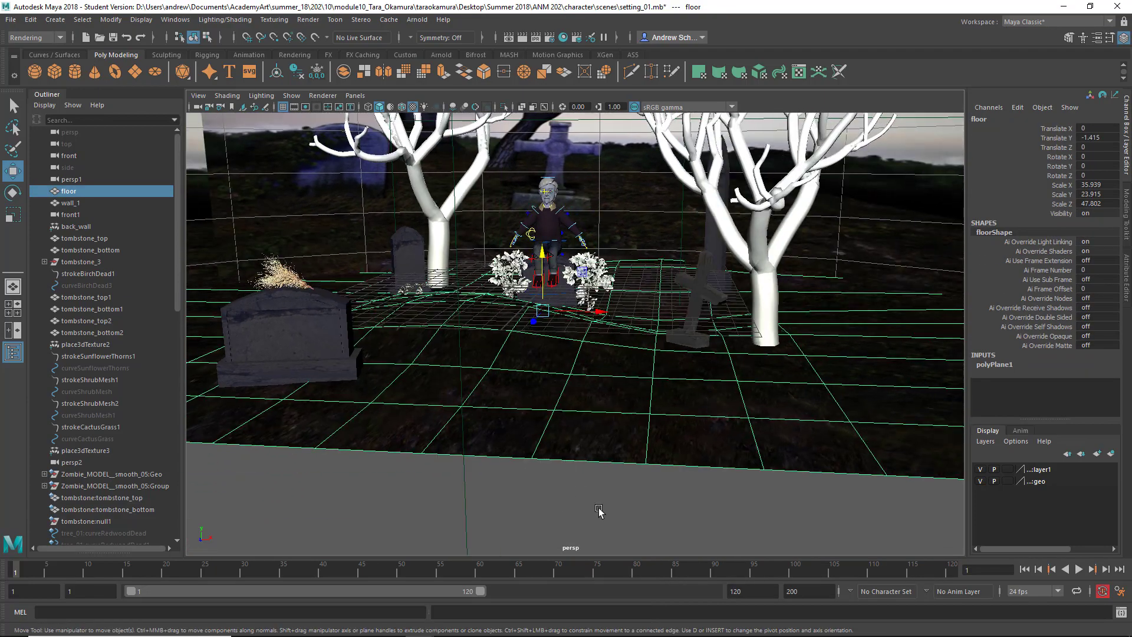
Try adjusting the Cup and the Index, Middle, Ring and Pinky Curl of the character's left-hand finger control, and undo the change.
{"action": "left_click", "coordinate": [626, 514]}
{"action": "left_click", "coordinate": [567, 428]}
{"action": "scroll", "coordinate": [475, 323], "scroll_direction": "down", "scroll_amount": 3}
{"action": "middle_click_drag", "start_coordinate": [475, 323], "coordinate": [486, 394], "text": "alt"}
{"action": "scroll", "coordinate": [545, 416], "scroll_direction": "up", "scroll_amount": 3}
{"action": "scroll", "coordinate": [557, 370], "scroll_direction": "up", "scroll_amount": 3}
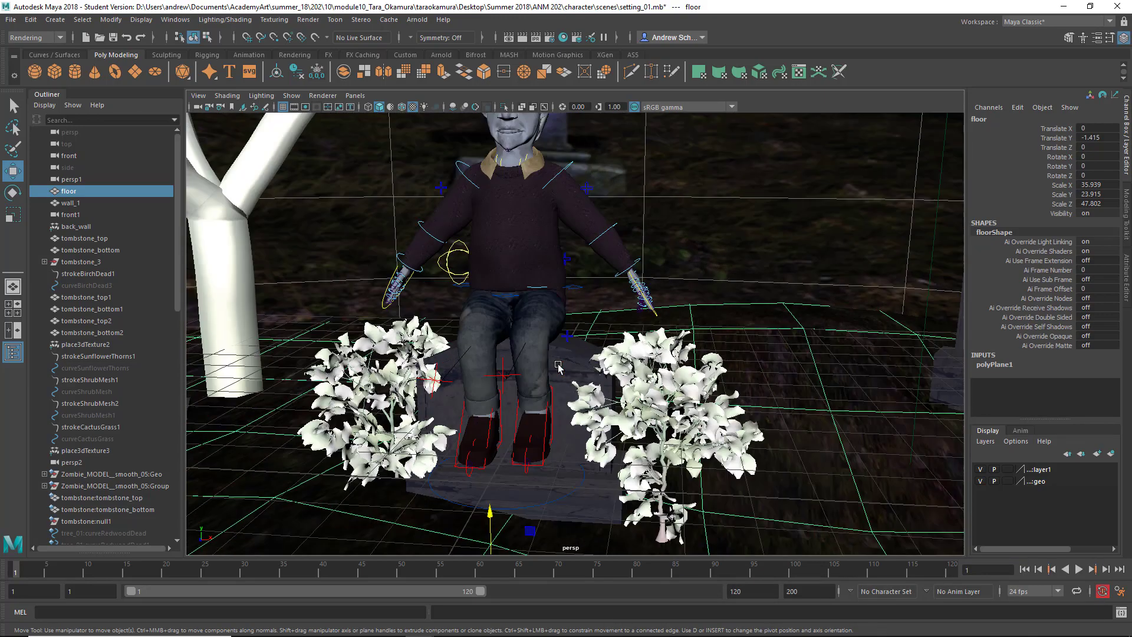
{"action": "left_click_drag", "start_coordinate": [651, 328], "coordinate": [572, 360], "text": "alt"}
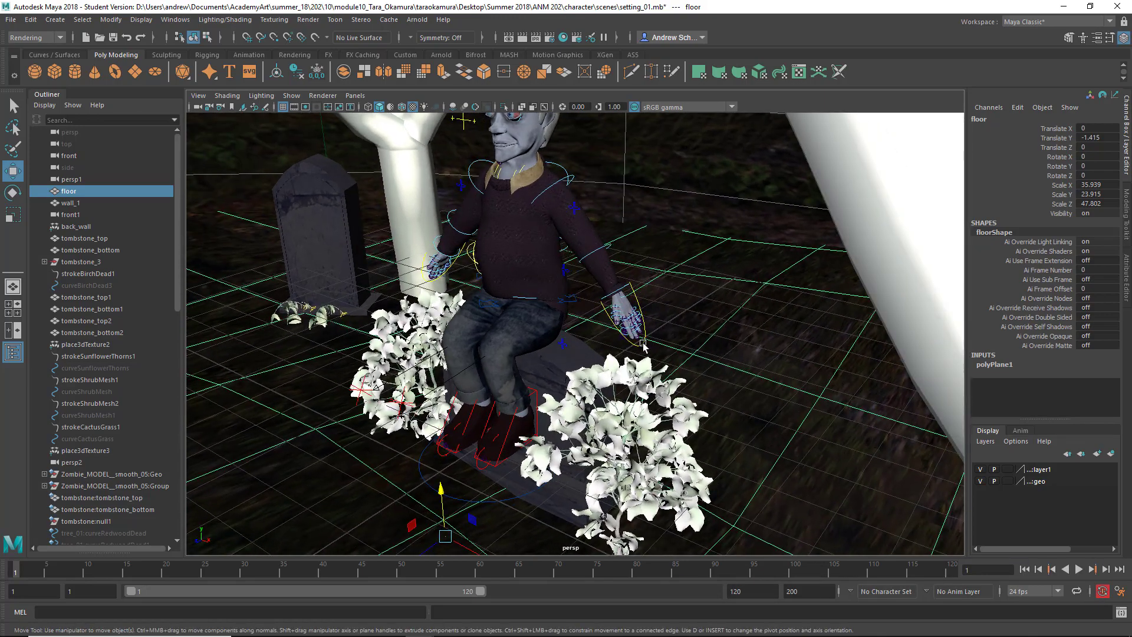
{"action": "left_click", "coordinate": [638, 343]}
{"action": "left_click_drag", "start_coordinate": [1065, 139], "coordinate": [1065, 175]}
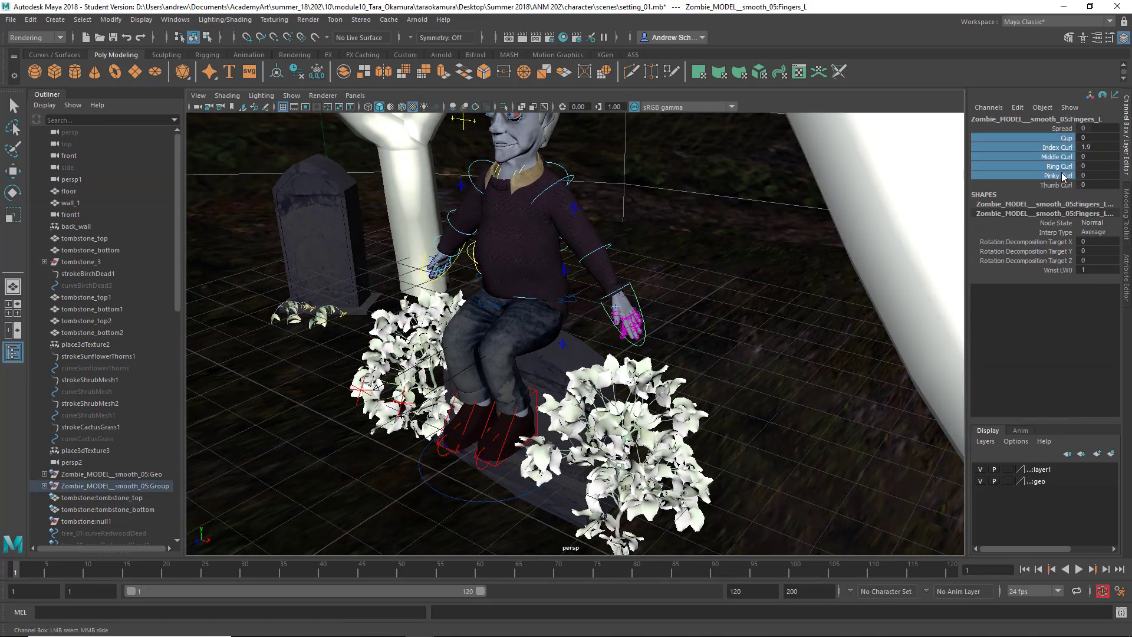
{"action": "middle_click_drag", "start_coordinate": [727, 261], "coordinate": [758, 265]}
{"action": "key", "text": "ctrl+z"}
Try adjusting the Cup, Index, Middle and Ring Curl of the character's right-hand finger control, and undo the change.
{"action": "left_click_drag", "start_coordinate": [428, 275], "coordinate": [440, 271], "text": "alt"}
{"action": "left_click", "coordinate": [436, 273]}
{"action": "left_click_drag", "start_coordinate": [1062, 170], "coordinate": [1061, 142]}
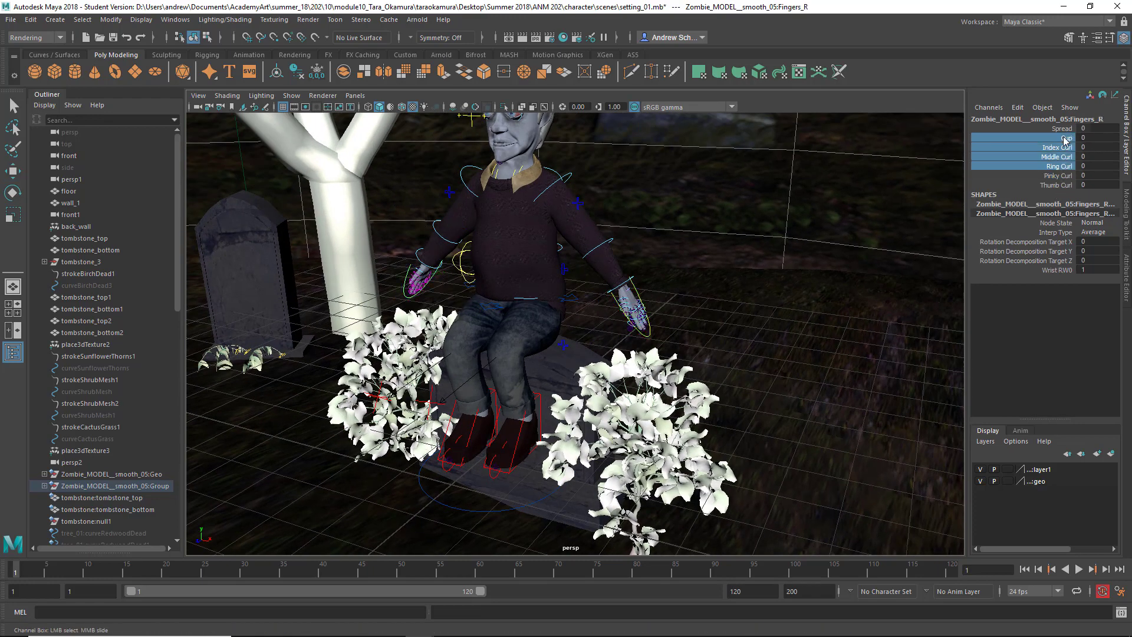
{"action": "mouse_move", "coordinate": [787, 285]}
{"action": "middle_mouse_down"}
{"action": "mouse_move", "coordinate": [840, 286]}
{"action": "mouse_move", "coordinate": [782, 300]}
{"action": "middle_mouse_up"}
{"action": "key", "text": "ctrl+z"}
Try moving the character's Main control to about X -2 and Z -3.09, undo the move and inspect the rig from the other side.
{"action": "left_click", "coordinate": [500, 508]}
{"action": "middle_click_drag", "start_coordinate": [557, 530], "coordinate": [470, 443]}
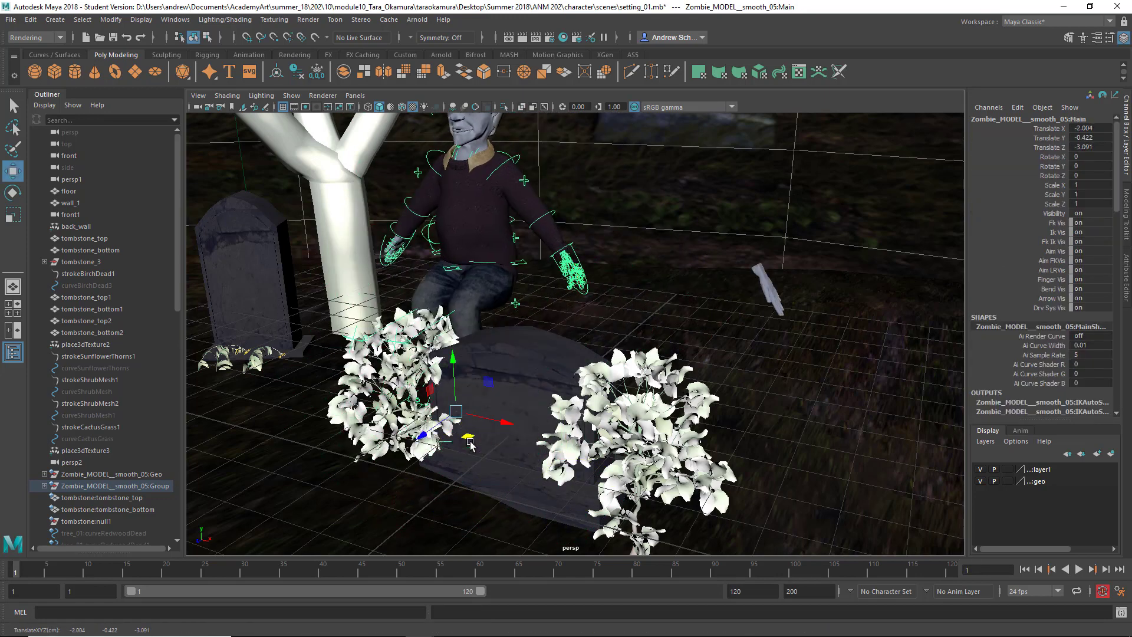
{"action": "key", "text": "ctrl+z"}
{"action": "left_click_drag", "start_coordinate": [579, 391], "coordinate": [571, 371], "text": "alt"}
{"action": "left_click_drag", "start_coordinate": [511, 403], "coordinate": [554, 393], "text": "alt"}
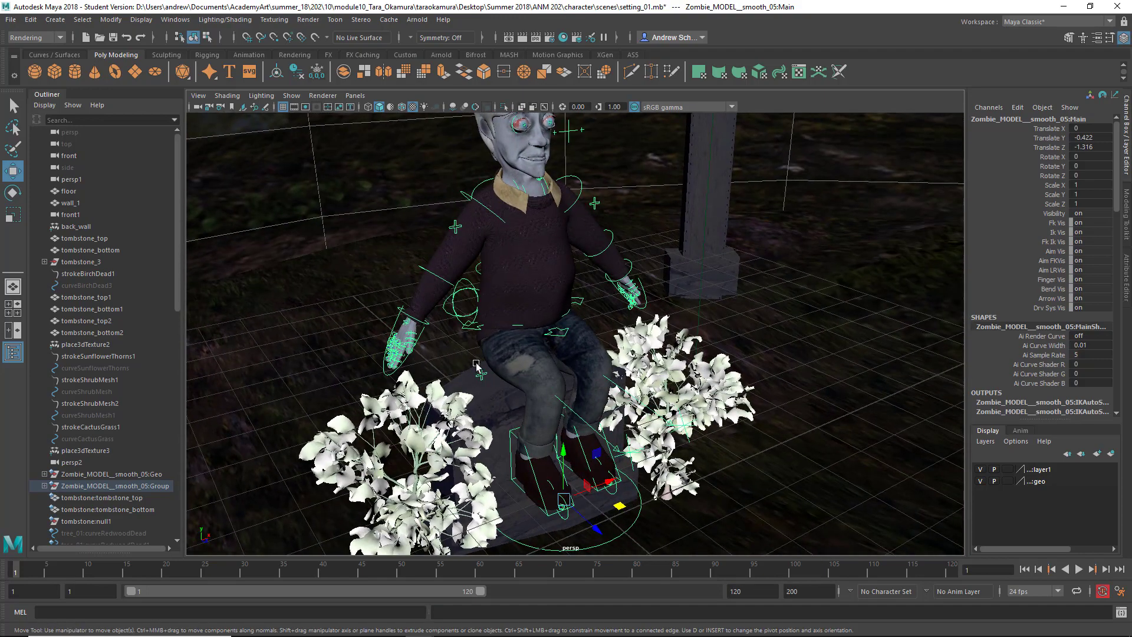
Open the Reference Editor and check the file path of the Zombie_MODEL__smooth_05 reference.
{"action": "left_click", "coordinate": [8, 21]}
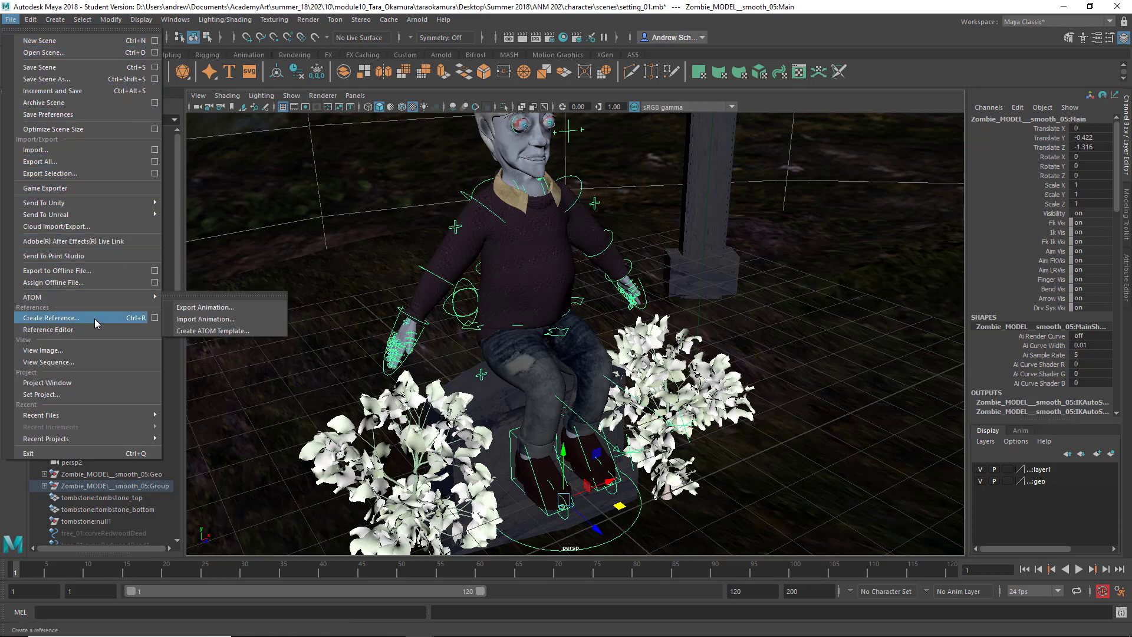
{"action": "left_click", "coordinate": [82, 330]}
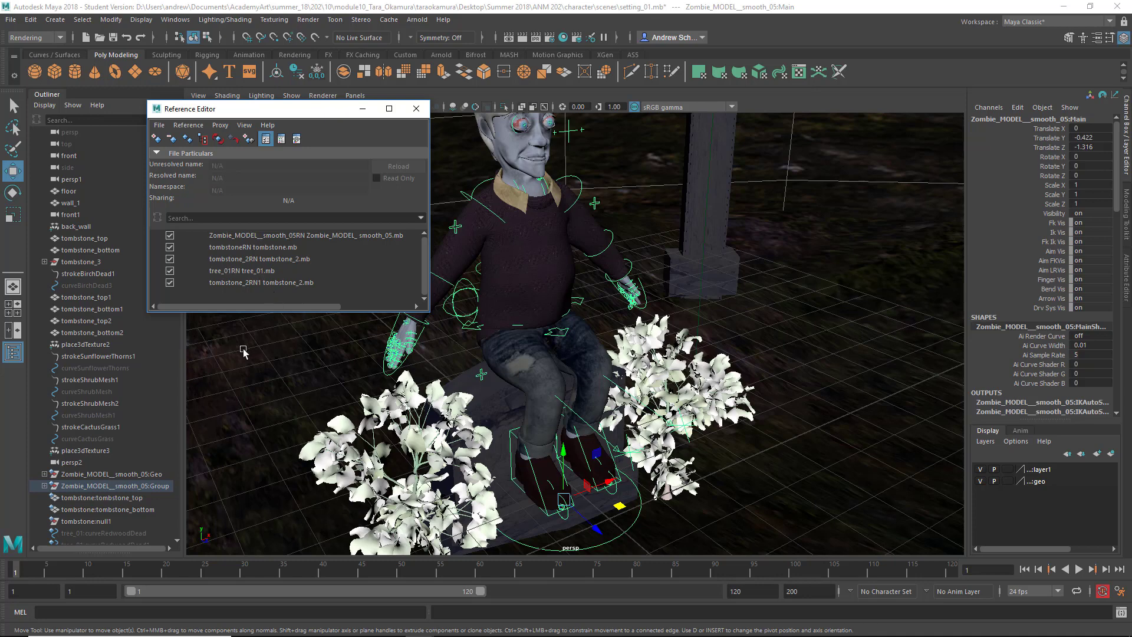
{"action": "left_click", "coordinate": [227, 236]}
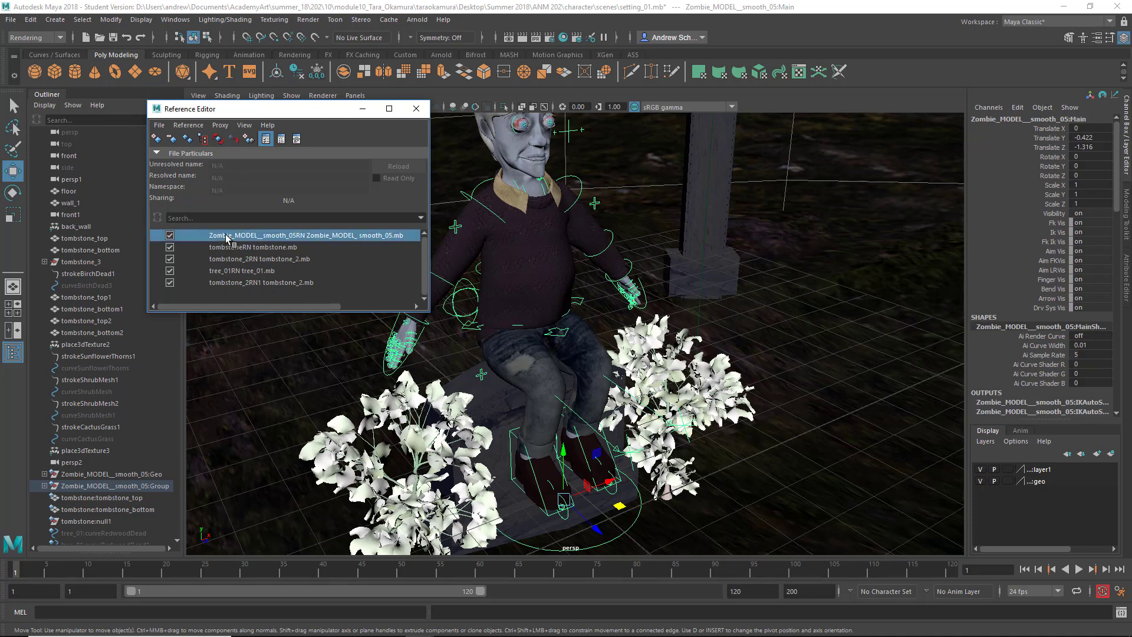
{"action": "right_click", "coordinate": [268, 237]}
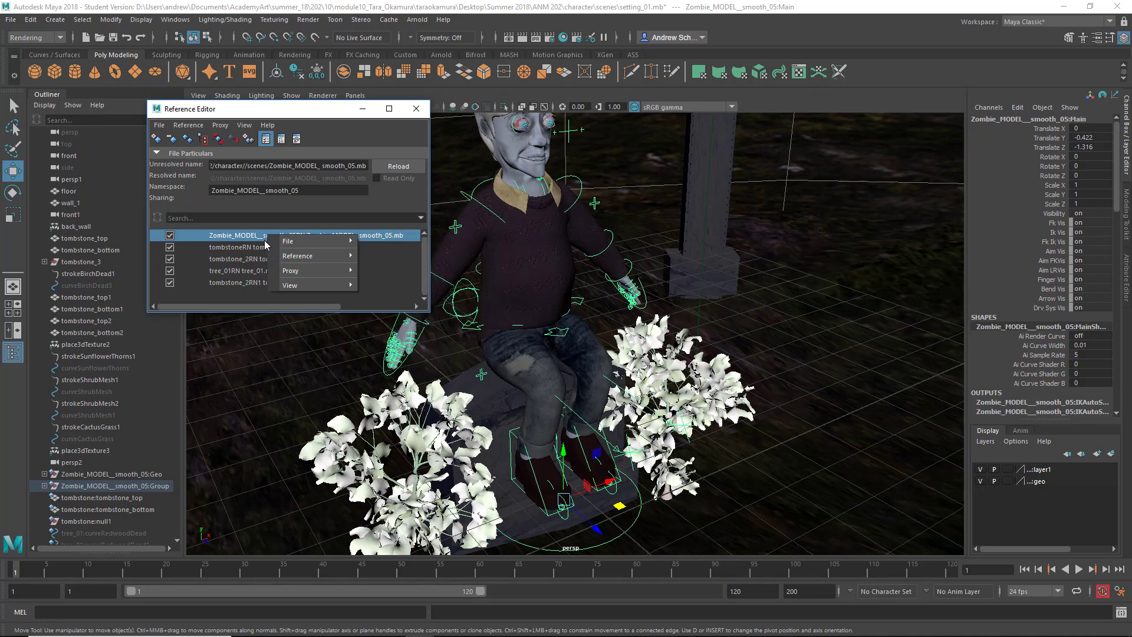
{"action": "left_click", "coordinate": [263, 240]}
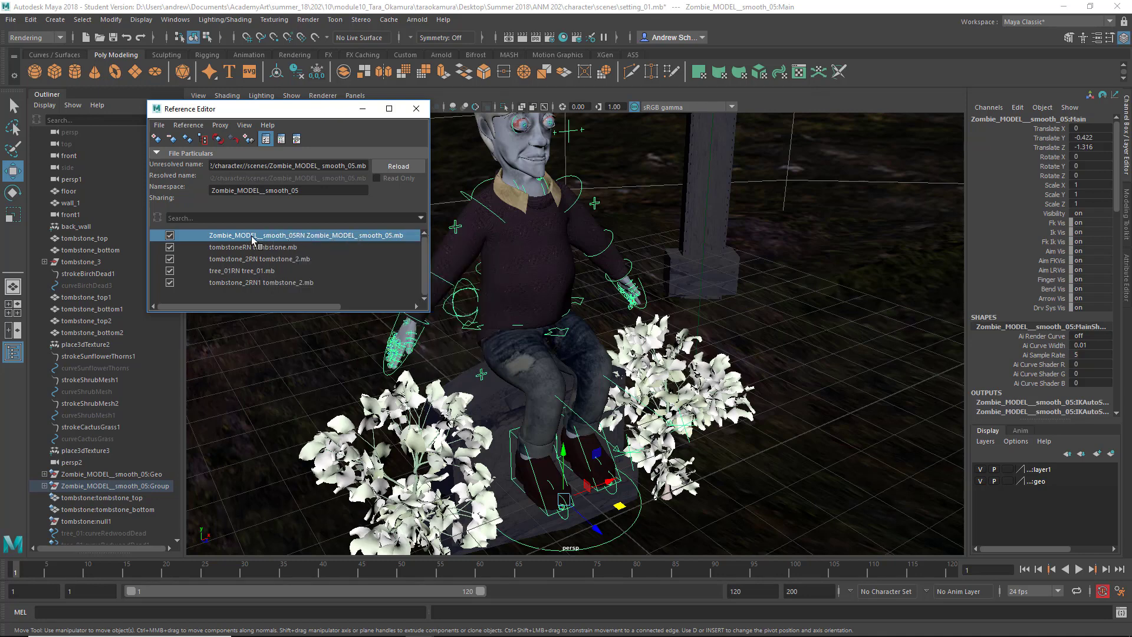
Open the source scene Zombie_MODEL_ smooth_05.mb without saving the changes to setting_01.mb, and close the Reference Editor.
{"action": "left_click", "coordinate": [11, 20]}
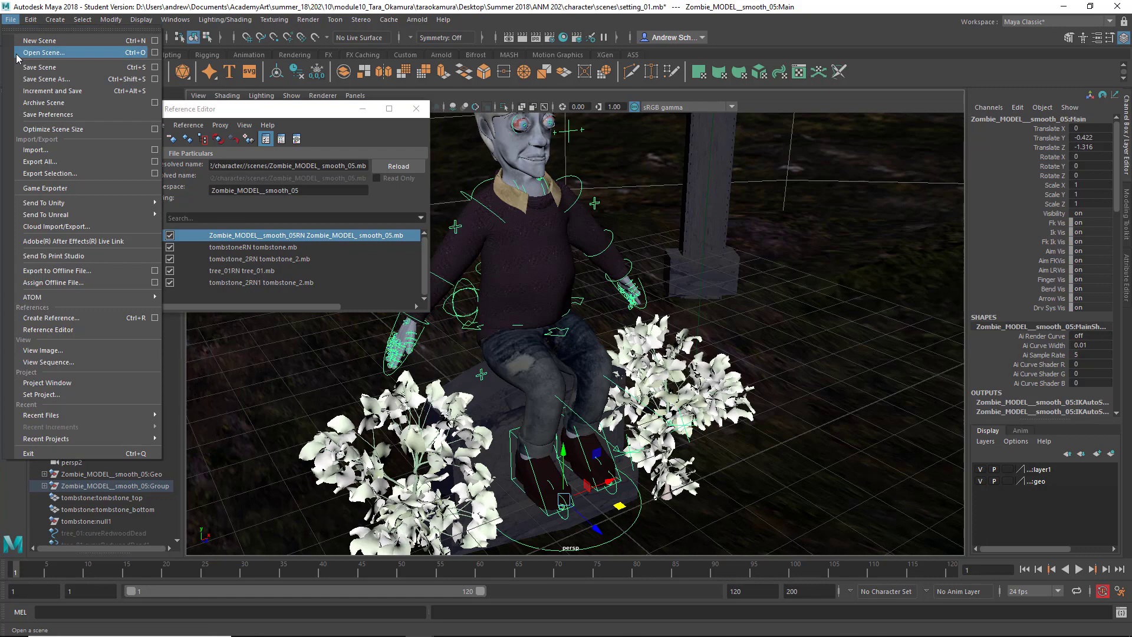
{"action": "left_click", "coordinate": [17, 54]}
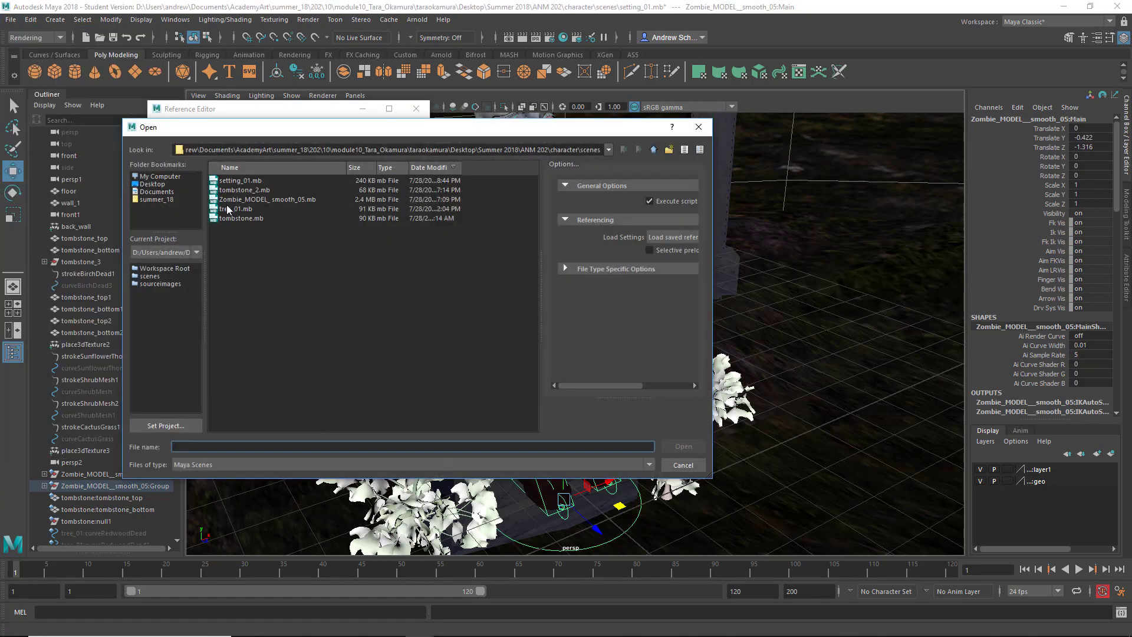
{"action": "double_click", "coordinate": [266, 199]}
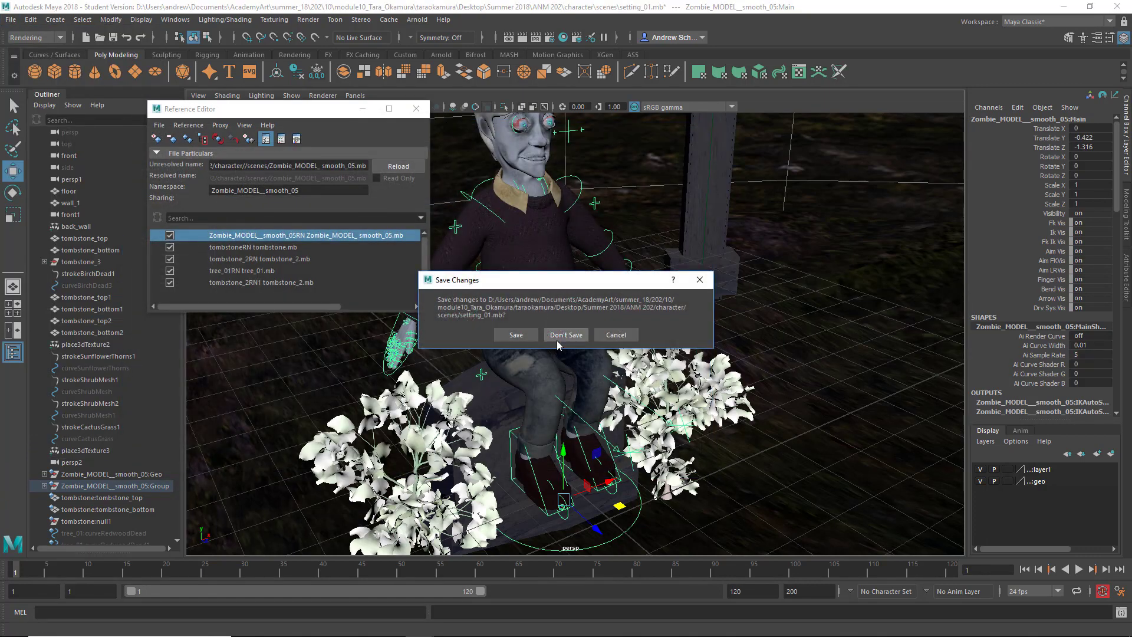
{"action": "left_click", "coordinate": [558, 341]}
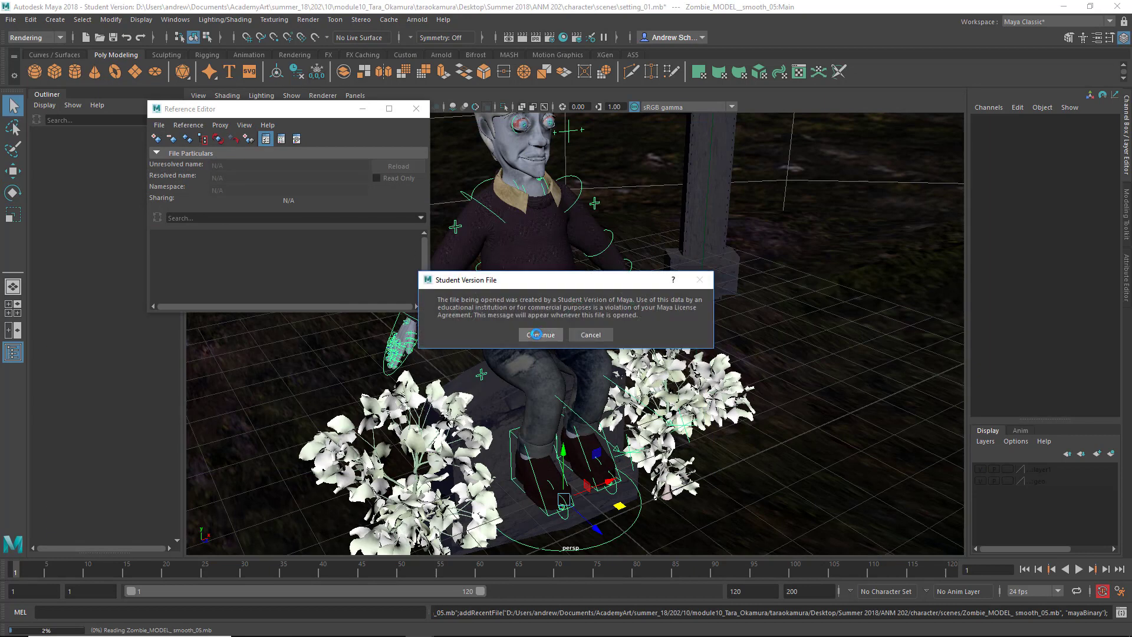
{"action": "left_click", "coordinate": [537, 331]}
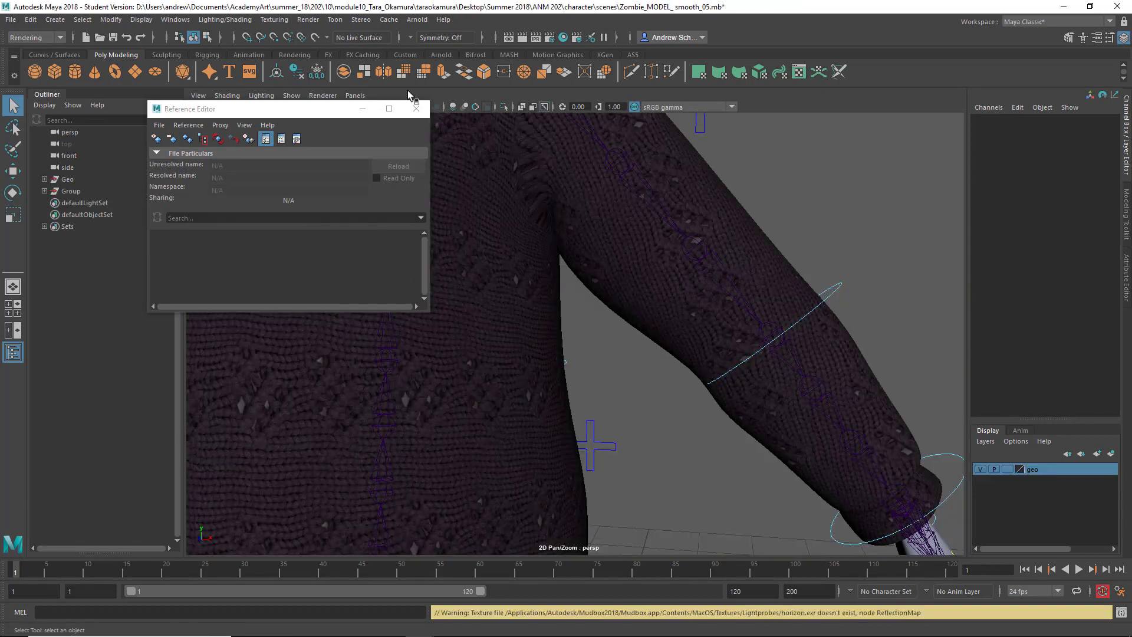
{"action": "left_click", "coordinate": [416, 108]}
Hide the joints in the viewport and examine the character's left wrist and hand with the FKWrist_L control selected.
{"action": "right_click_drag", "start_coordinate": [774, 479], "coordinate": [481, 456], "text": "alt"}
{"action": "left_click_drag", "start_coordinate": [472, 457], "coordinate": [761, 423], "text": "alt"}
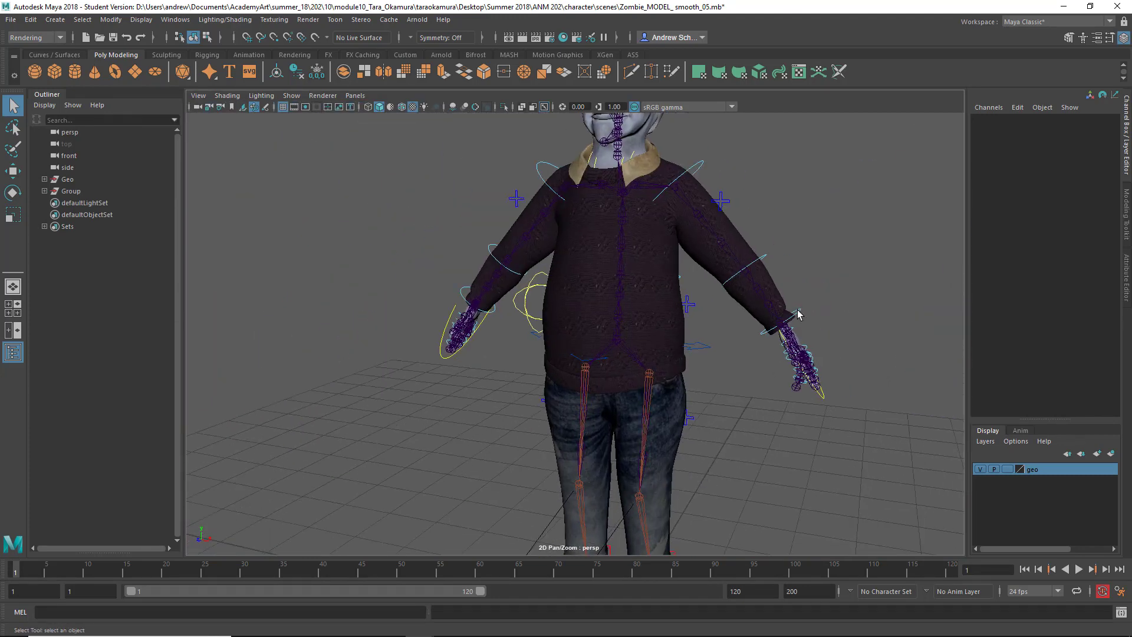
{"action": "left_click", "coordinate": [799, 328]}
{"action": "left_click_drag", "start_coordinate": [787, 366], "coordinate": [560, 283], "text": "alt"}
{"action": "left_click", "coordinate": [291, 95]}
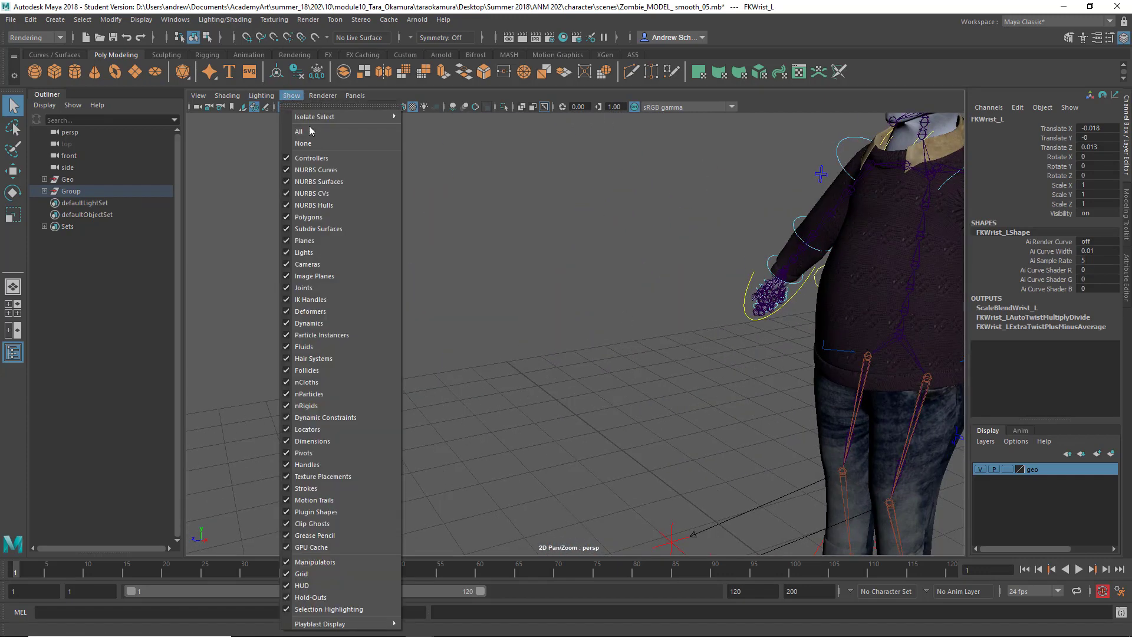
{"action": "left_click", "coordinate": [340, 287]}
{"action": "key", "text": "f"}
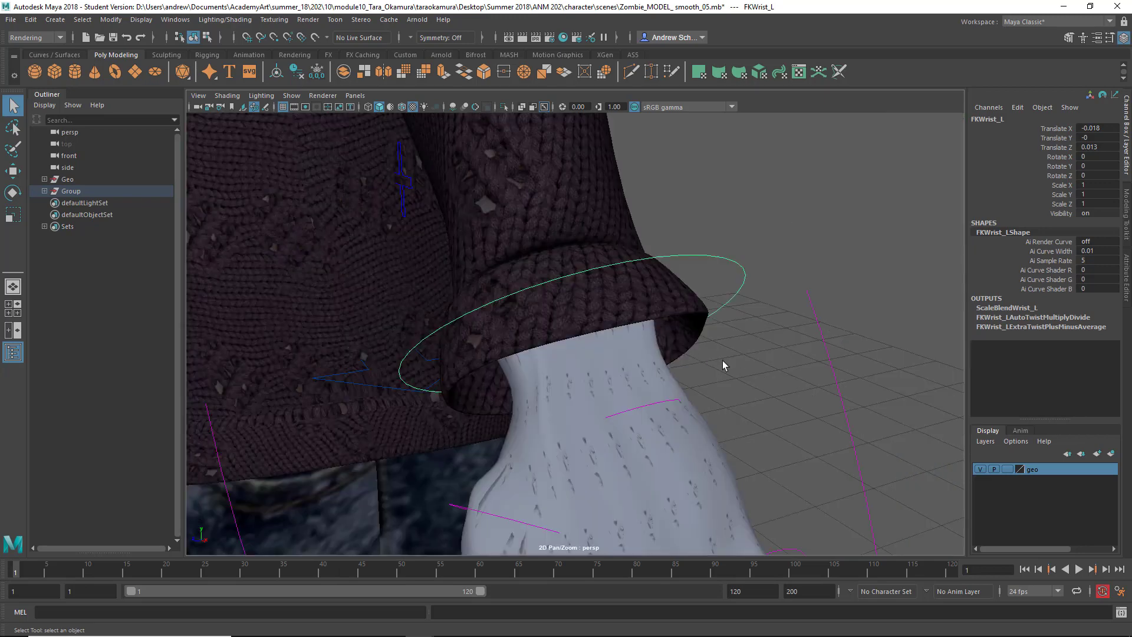
{"action": "left_click_drag", "start_coordinate": [735, 369], "coordinate": [614, 416], "text": "alt"}
{"action": "right_click_drag", "start_coordinate": [614, 416], "coordinate": [210, 404], "text": "alt"}
{"action": "middle_click_drag", "start_coordinate": [442, 406], "coordinate": [566, 404], "text": "alt"}
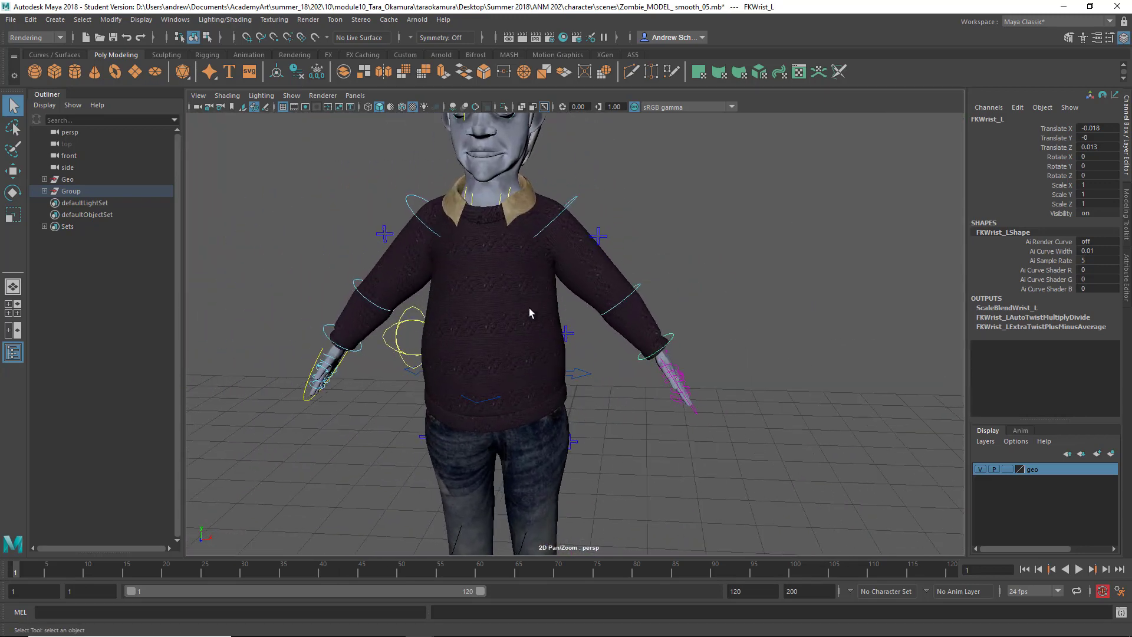
Try a pose option from the AS5 biped picker on the character rig, and close the picker.
{"action": "left_click", "coordinate": [632, 54]}
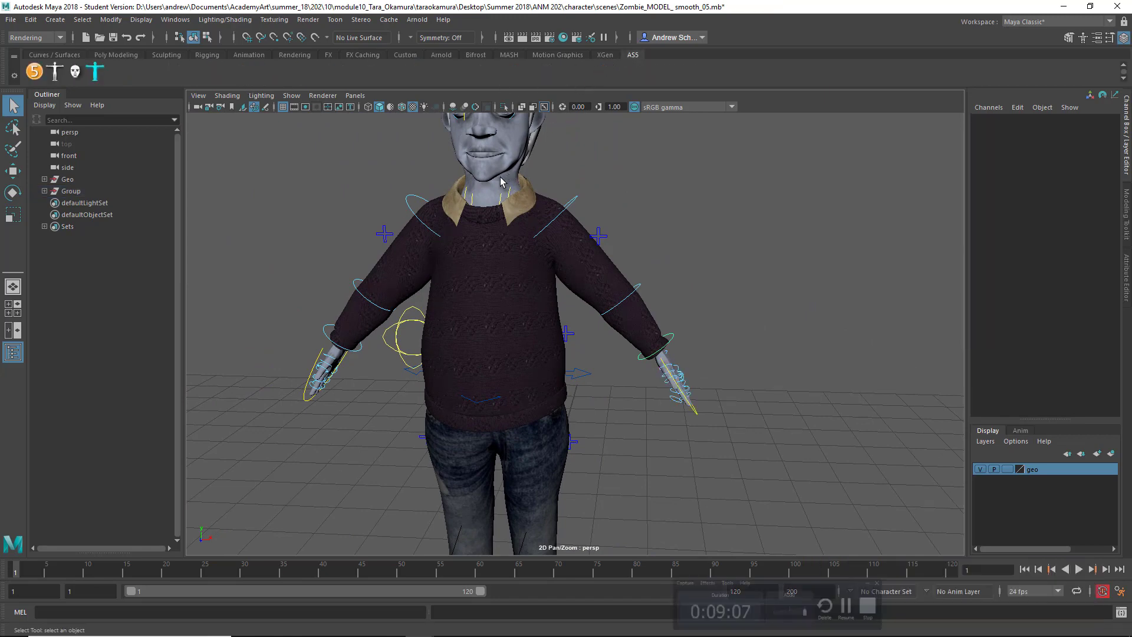
{"action": "left_click", "coordinate": [55, 71]}
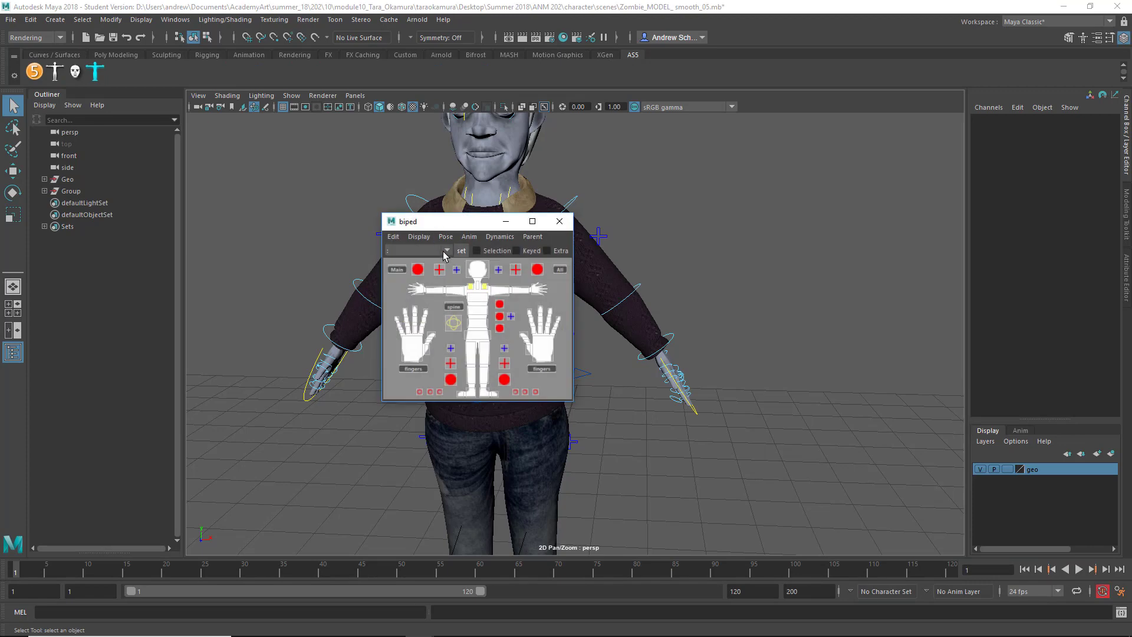
{"action": "left_click", "coordinate": [448, 237]}
{"action": "left_click", "coordinate": [454, 274]}
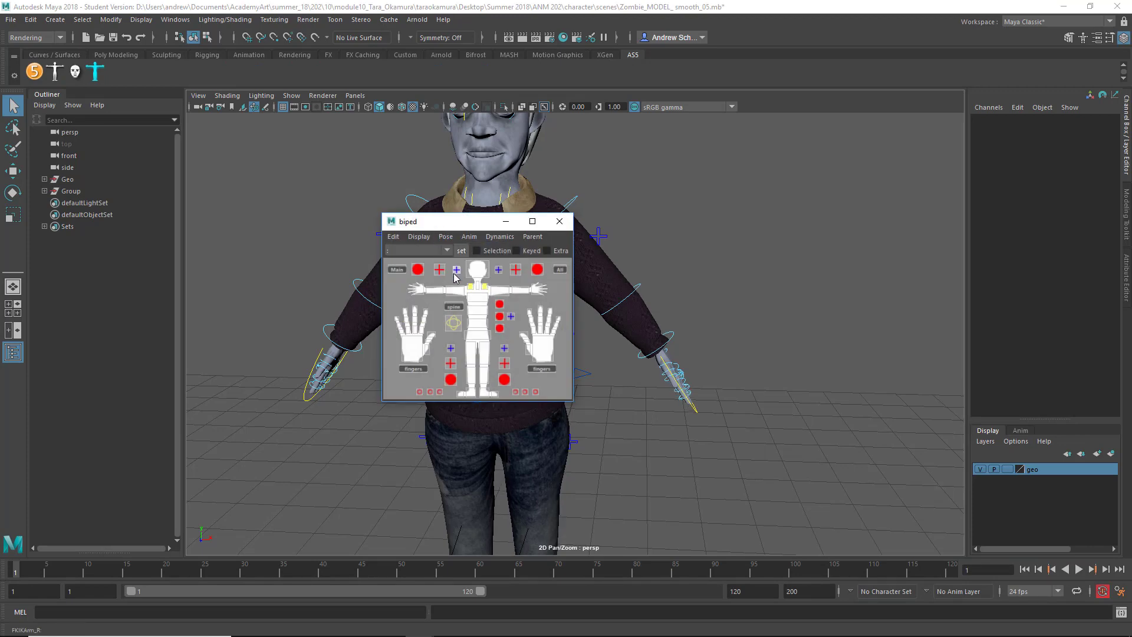
{"action": "left_click", "coordinate": [560, 221]}
Inspect the character's head, torso and hands from several sides, and reset the camera to its default view.
{"action": "left_click_drag", "start_coordinate": [768, 310], "coordinate": [668, 313], "text": "alt"}
{"action": "middle_click_drag", "start_coordinate": [620, 290], "coordinate": [686, 401], "text": "alt"}
{"action": "left_click_drag", "start_coordinate": [687, 400], "coordinate": [598, 373], "text": "alt"}
{"action": "middle_click_drag", "start_coordinate": [633, 372], "coordinate": [655, 397], "text": "alt"}
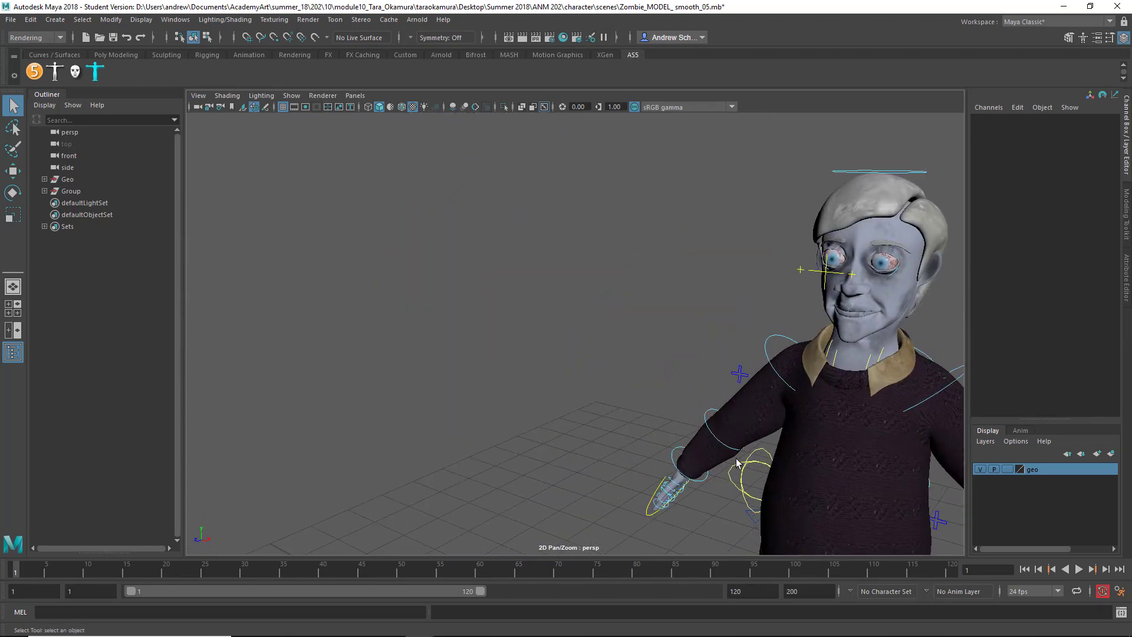
{"action": "left_click_drag", "start_coordinate": [736, 462], "coordinate": [417, 303], "text": "alt"}
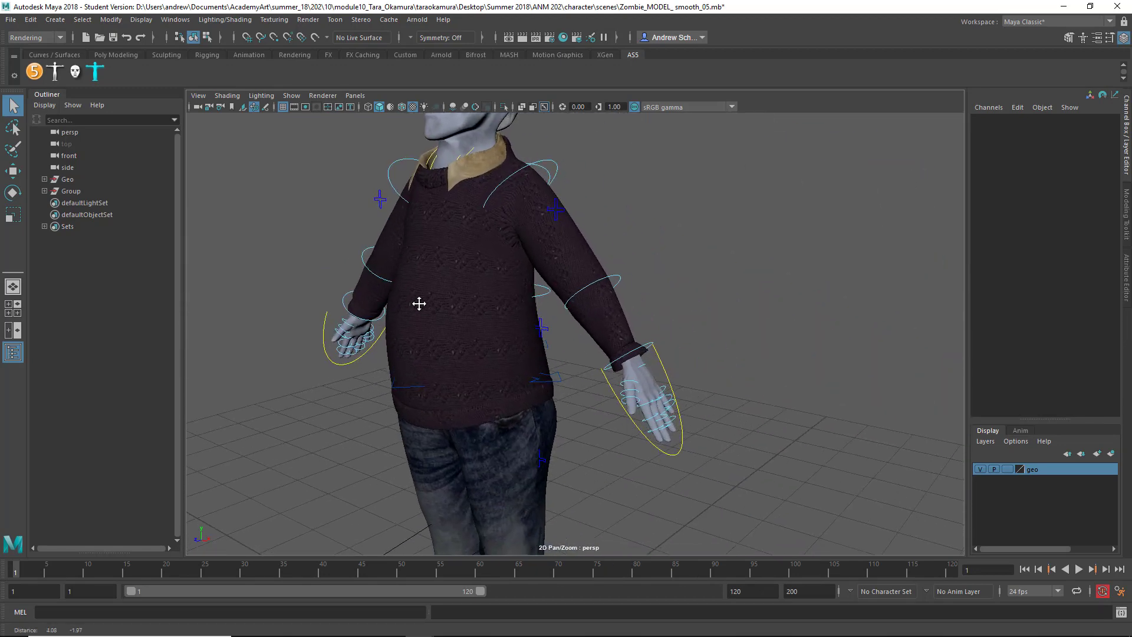
{"action": "left_click", "coordinate": [198, 95]}
{"action": "left_click", "coordinate": [216, 193]}
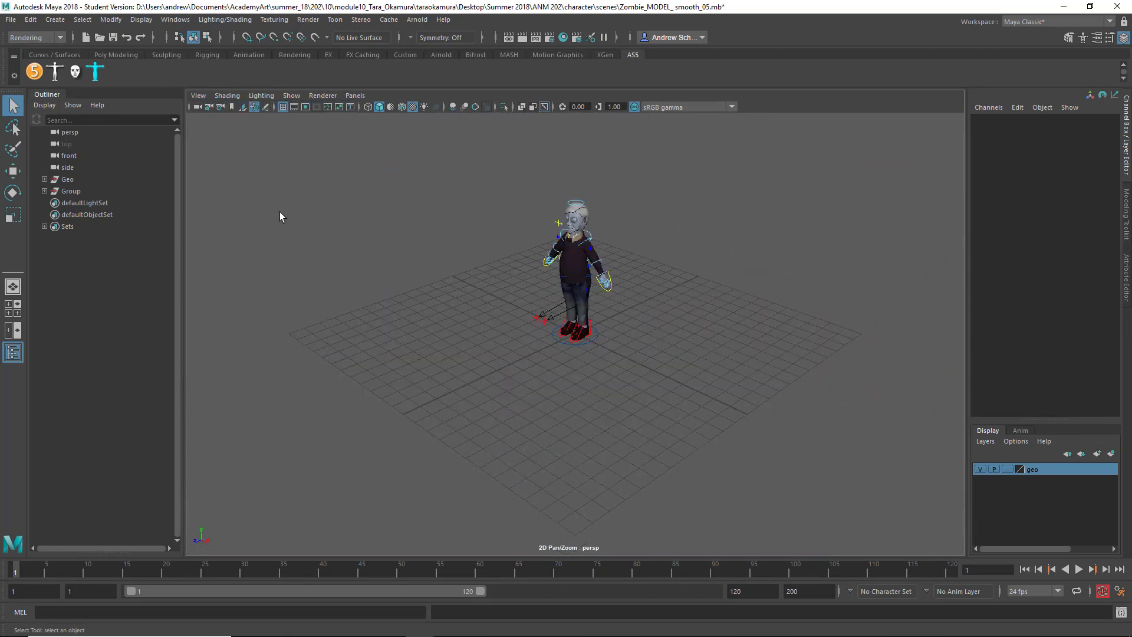
Try setting the Index, Middle, Ring and Pinky Curl of the Fingers_L control to about 5.4, and undo the change.
{"action": "left_click", "coordinate": [611, 293]}
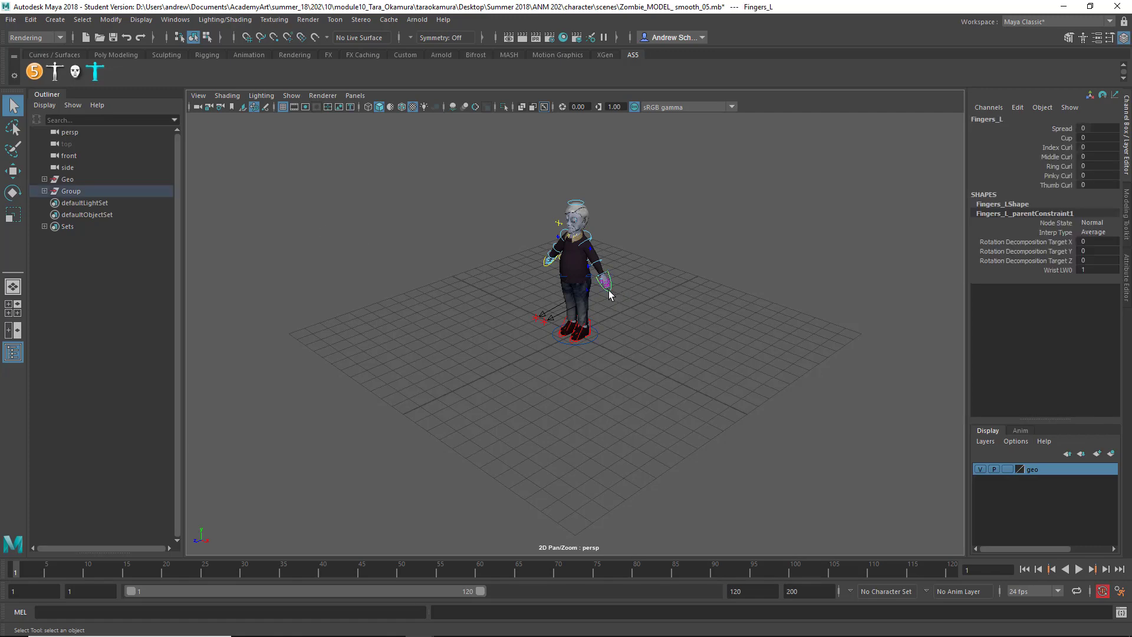
{"action": "key", "text": "f"}
{"action": "left_click_drag", "start_coordinate": [606, 303], "coordinate": [528, 355], "text": "alt"}
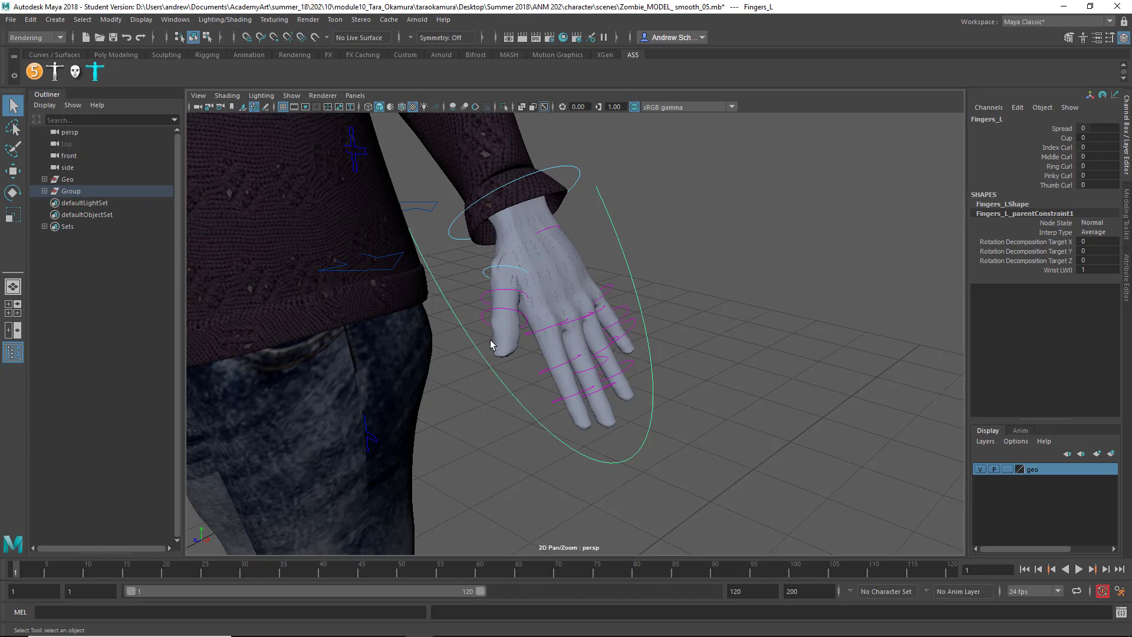
{"action": "scroll", "coordinate": [507, 354], "scroll_direction": "down", "scroll_amount": 5}
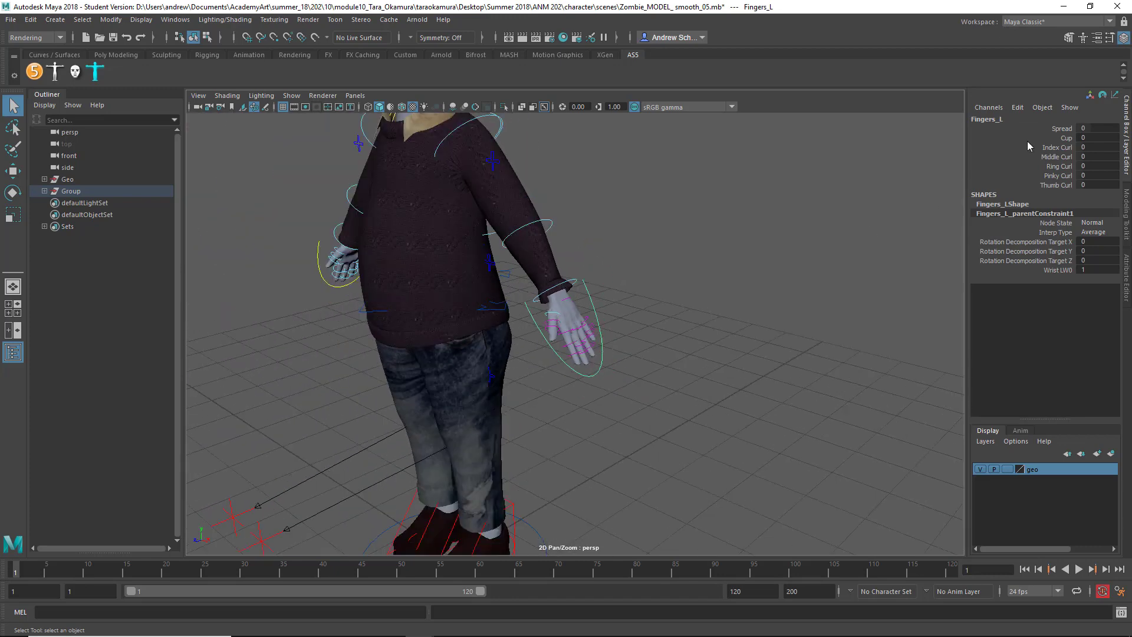
{"action": "left_click_drag", "start_coordinate": [1033, 147], "coordinate": [1034, 179]}
{"action": "key", "text": "ctrl+z"}
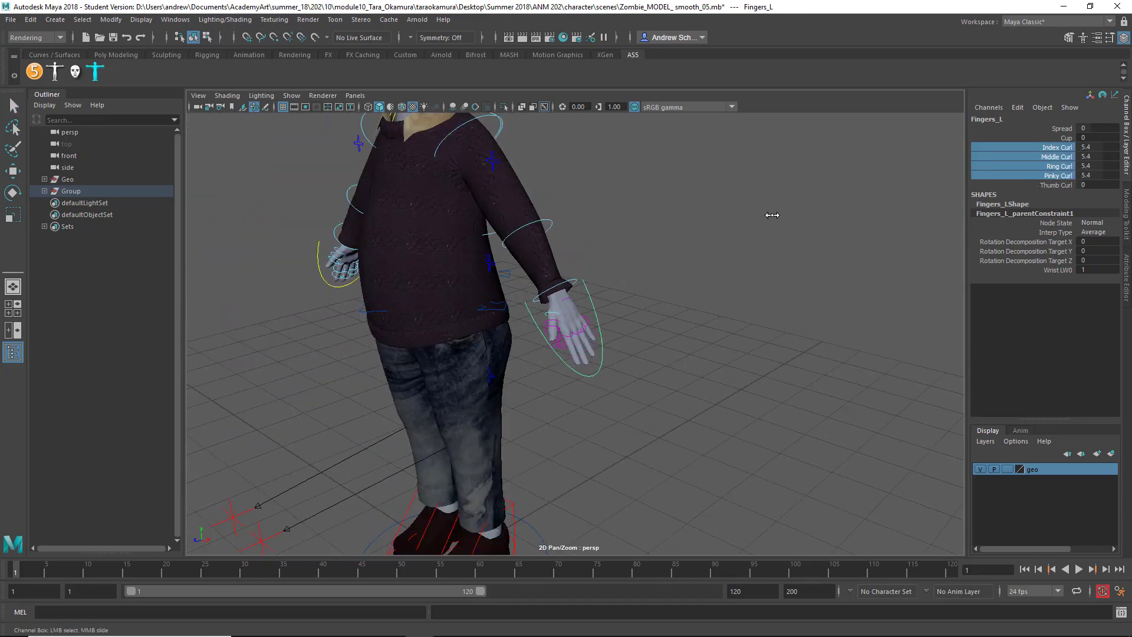
Try rotating the FKWrist_L control to test the left hand, and undo the rotation.
{"action": "key", "text": "q"}
{"action": "left_click", "coordinate": [573, 284]}
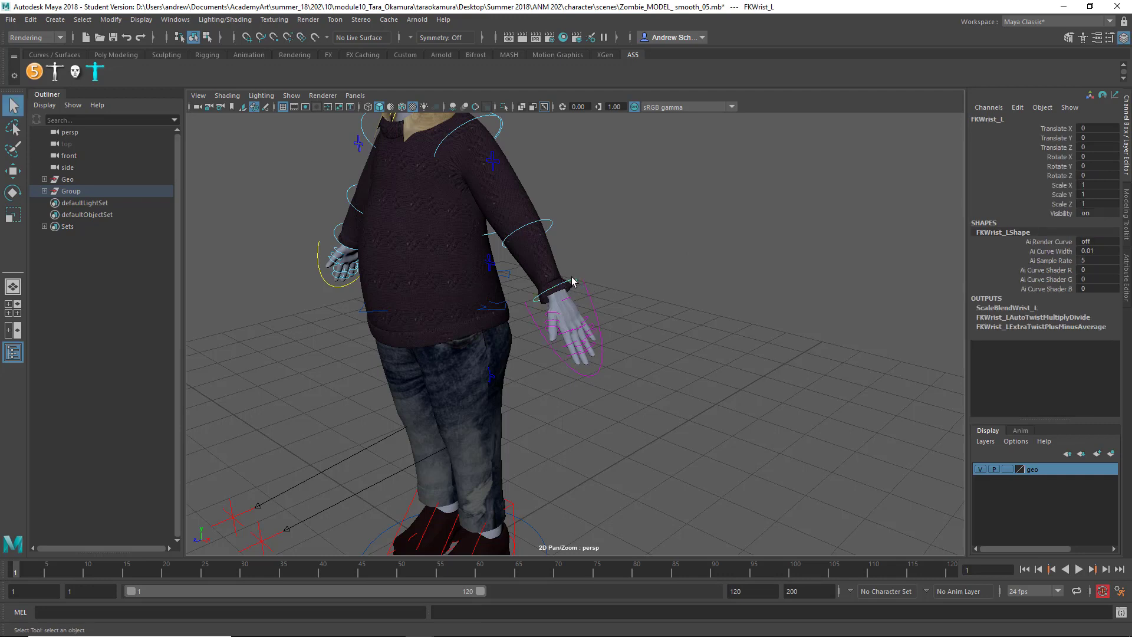
{"action": "key", "text": "e"}
{"action": "left_click_drag", "start_coordinate": [581, 325], "coordinate": [583, 278]}
{"action": "key", "text": "ctrl+z"}
{"action": "key", "text": "ctrl+z"}
{"action": "key", "text": "ctrl+z"}
{"action": "key", "text": "ctrl+z"}
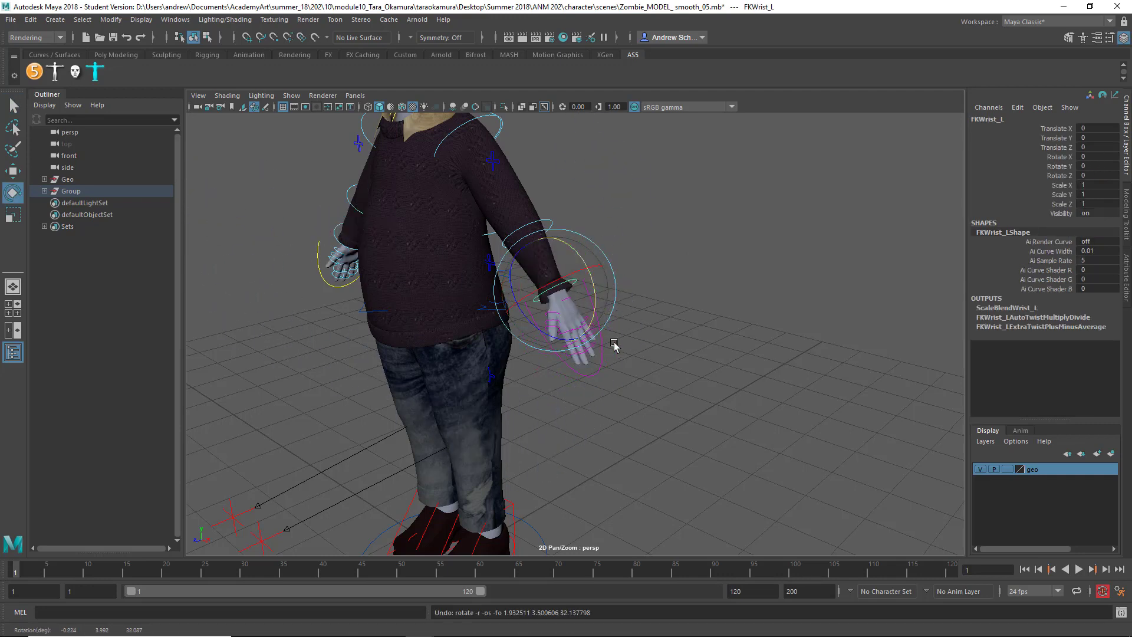
Compare the shape nodes and channel values of the R_hand and L_hand meshes, and view the character from the front.
{"action": "left_click", "coordinate": [657, 372]}
{"action": "left_click", "coordinate": [545, 325]}
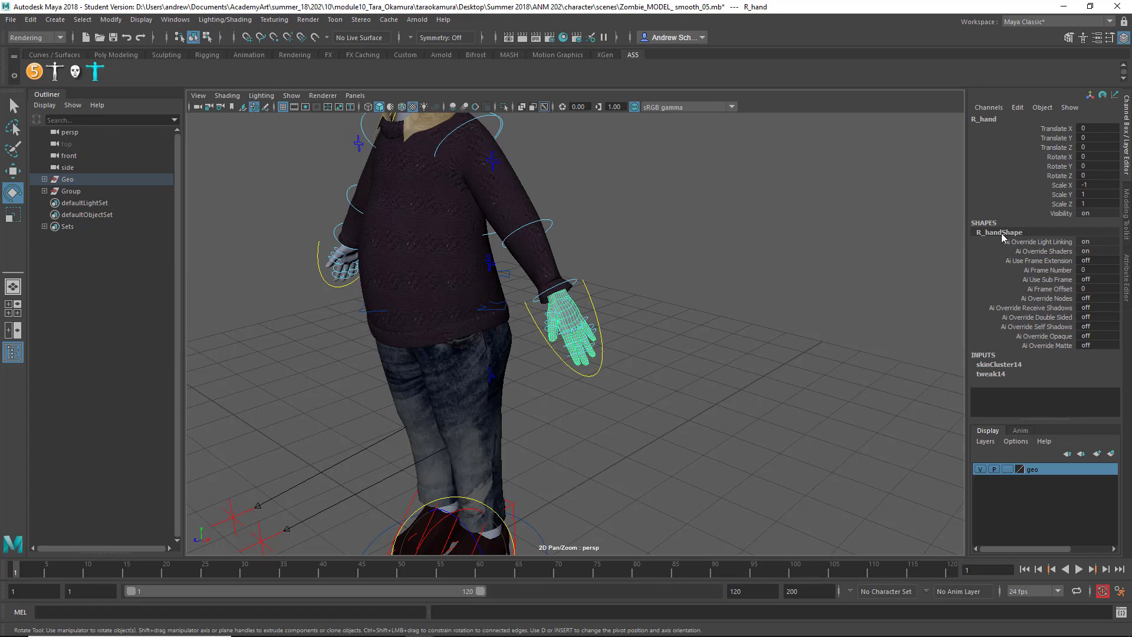
{"action": "left_click", "coordinate": [351, 258]}
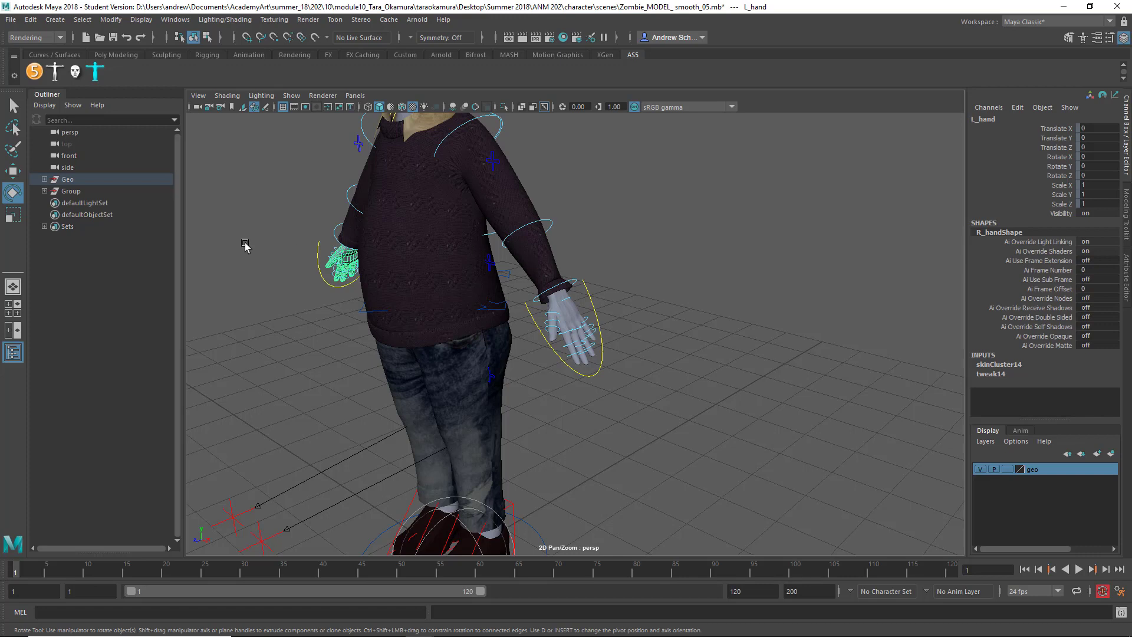
{"action": "right_click_drag", "start_coordinate": [290, 305], "coordinate": [424, 317], "text": "alt"}
{"action": "left_click_drag", "start_coordinate": [424, 317], "coordinate": [519, 312], "text": "alt"}
{"action": "middle_click_drag", "start_coordinate": [430, 301], "coordinate": [539, 301], "text": "alt"}
Try moving a group of vertices on the L_hand mesh, and undo the move.
{"action": "right_click_drag", "start_coordinate": [308, 192], "coordinate": [259, 185]}
{"action": "left_click", "coordinate": [411, 109]}
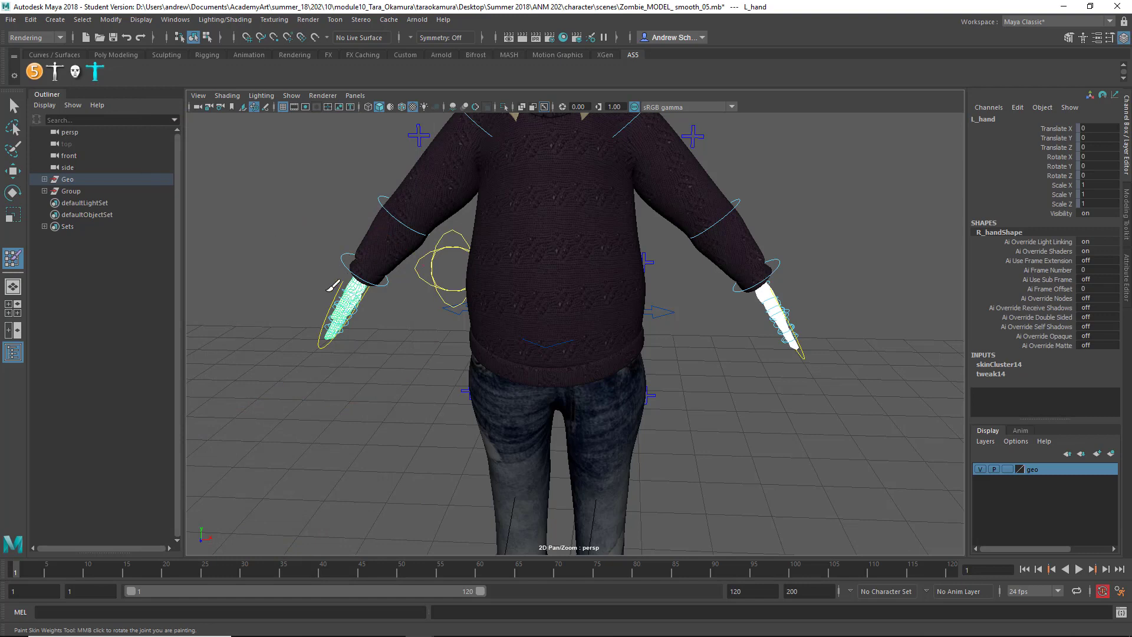
{"action": "key", "text": "q"}
{"action": "left_click", "coordinate": [290, 282]}
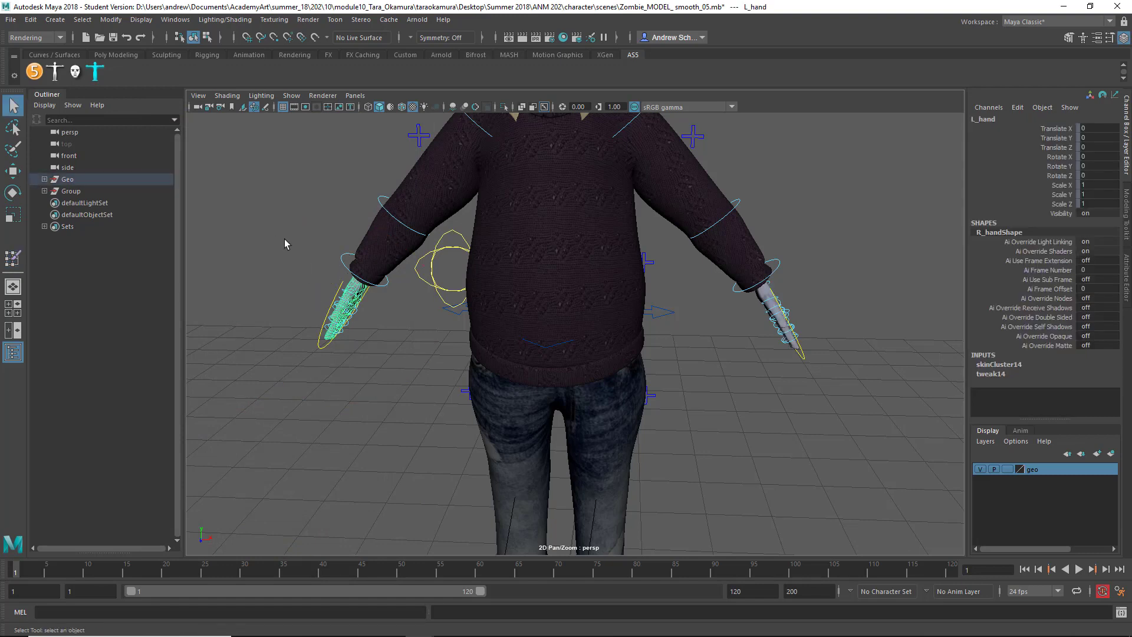
{"action": "right_click_drag", "start_coordinate": [285, 239], "coordinate": [231, 240]}
{"action": "left_click_drag", "start_coordinate": [293, 269], "coordinate": [343, 311]}
{"action": "key", "text": "w"}
{"action": "middle_click_drag", "start_coordinate": [671, 314], "coordinate": [585, 313]}
{"action": "key", "text": "ctrl+z"}
Unbind the skin from both the R_hand and L_hand meshes.
{"action": "key", "text": "q"}
{"action": "right_click_drag", "start_coordinate": [288, 191], "coordinate": [331, 147]}
{"action": "left_click", "coordinate": [761, 293]}
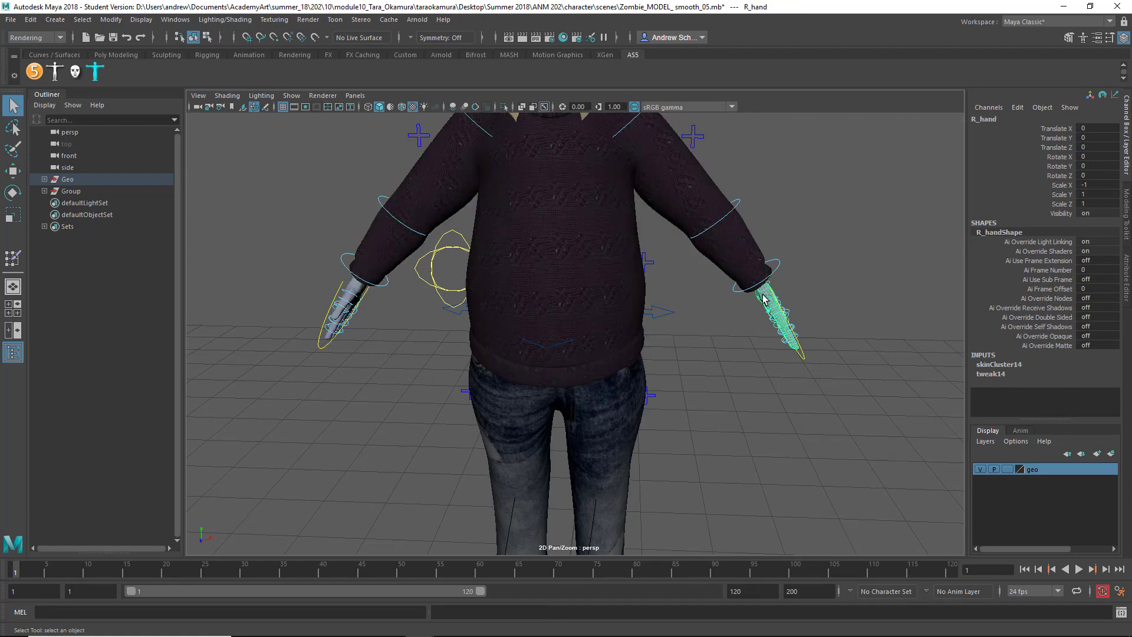
{"action": "left_click", "coordinate": [353, 287], "text": "shift"}
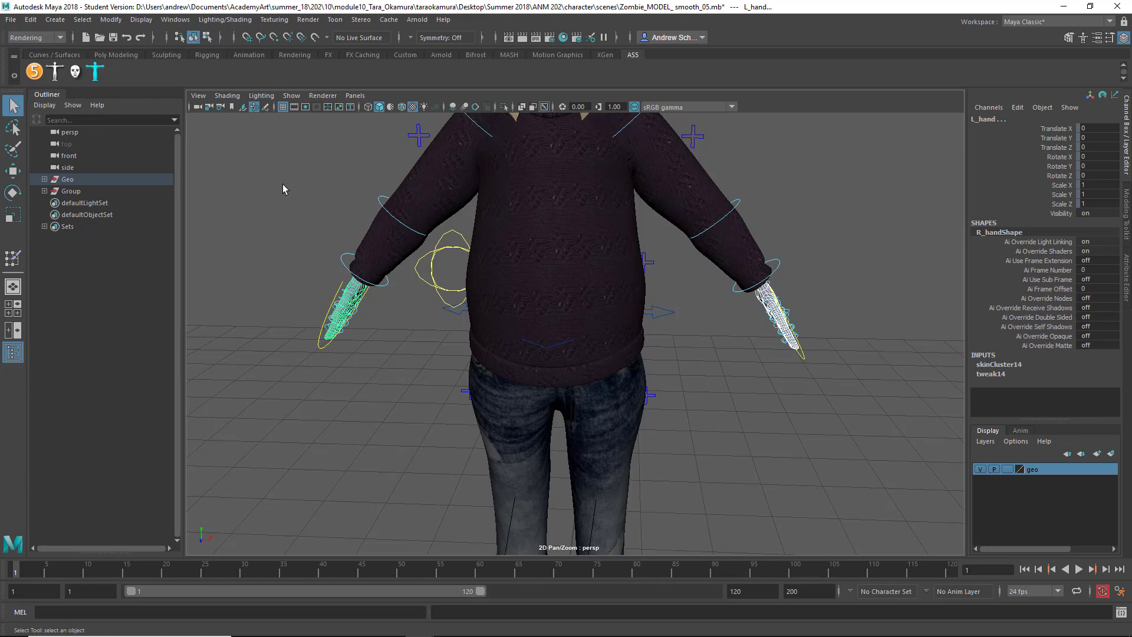
{"action": "left_click", "coordinate": [48, 37]}
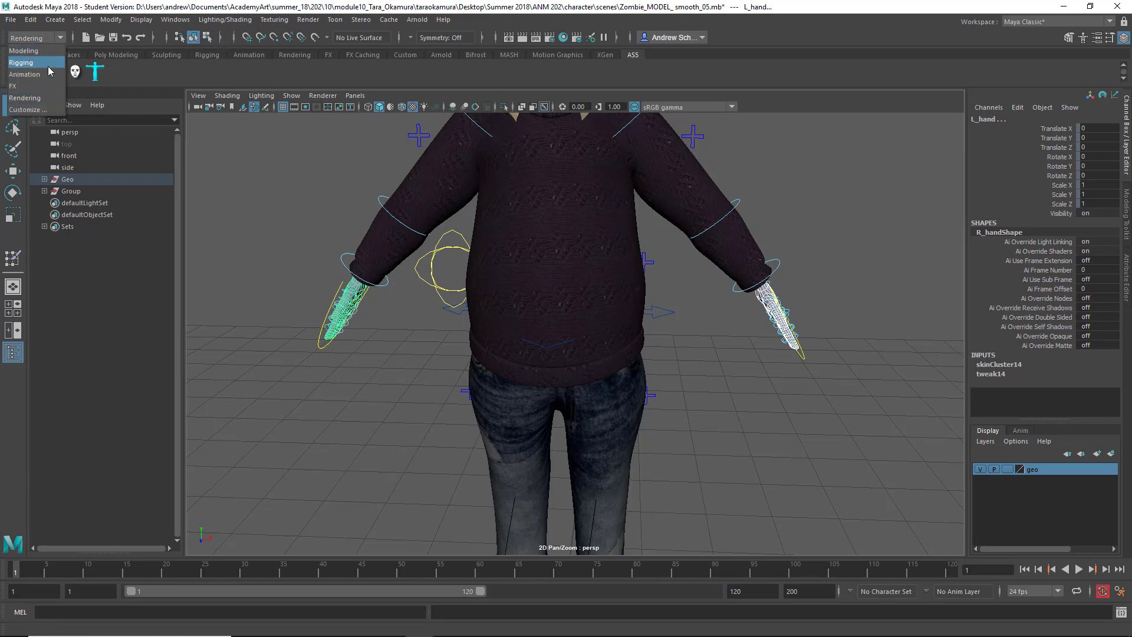
{"action": "left_click", "coordinate": [24, 63]}
{"action": "left_click", "coordinate": [241, 20]}
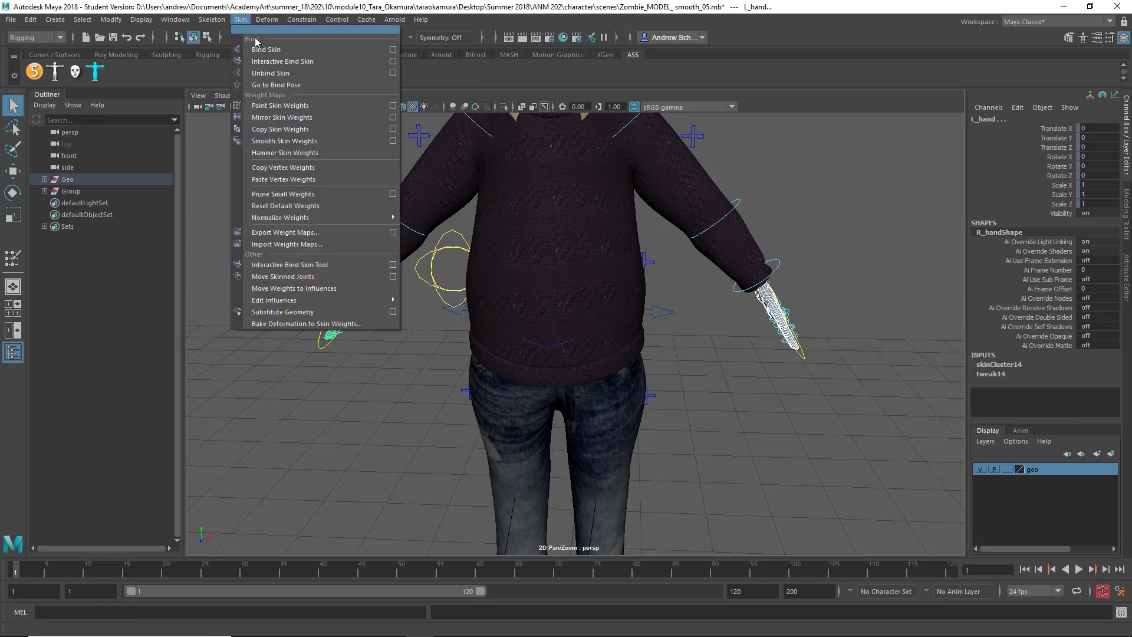
{"action": "left_click", "coordinate": [277, 73]}
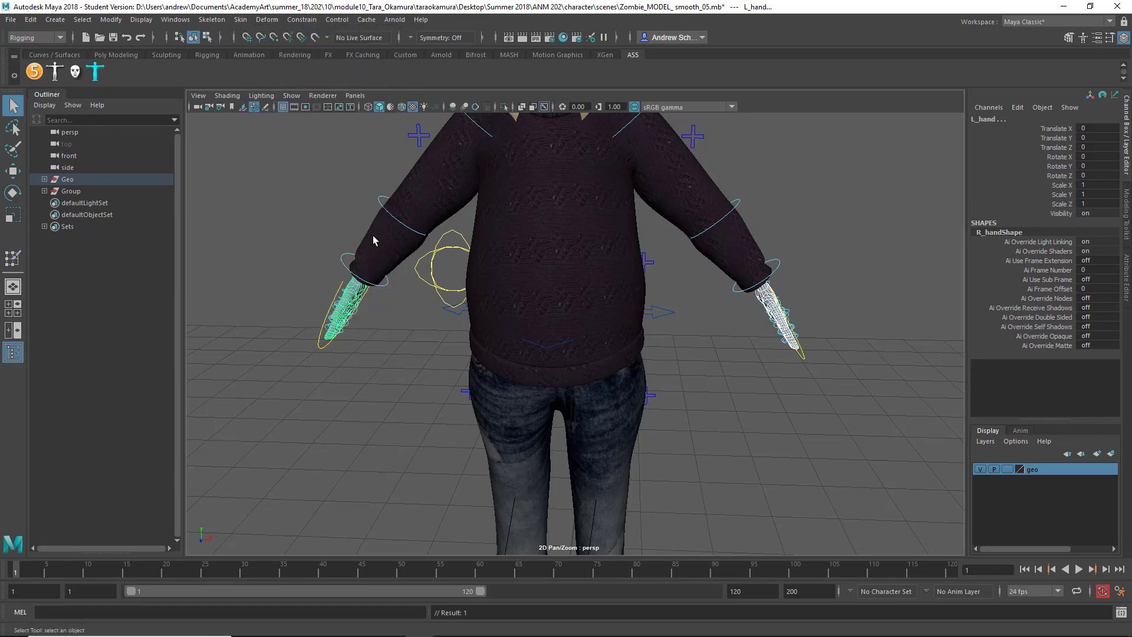
Convert the R_hand mesh from an instance to an independent object.
{"action": "left_click", "coordinate": [766, 297]}
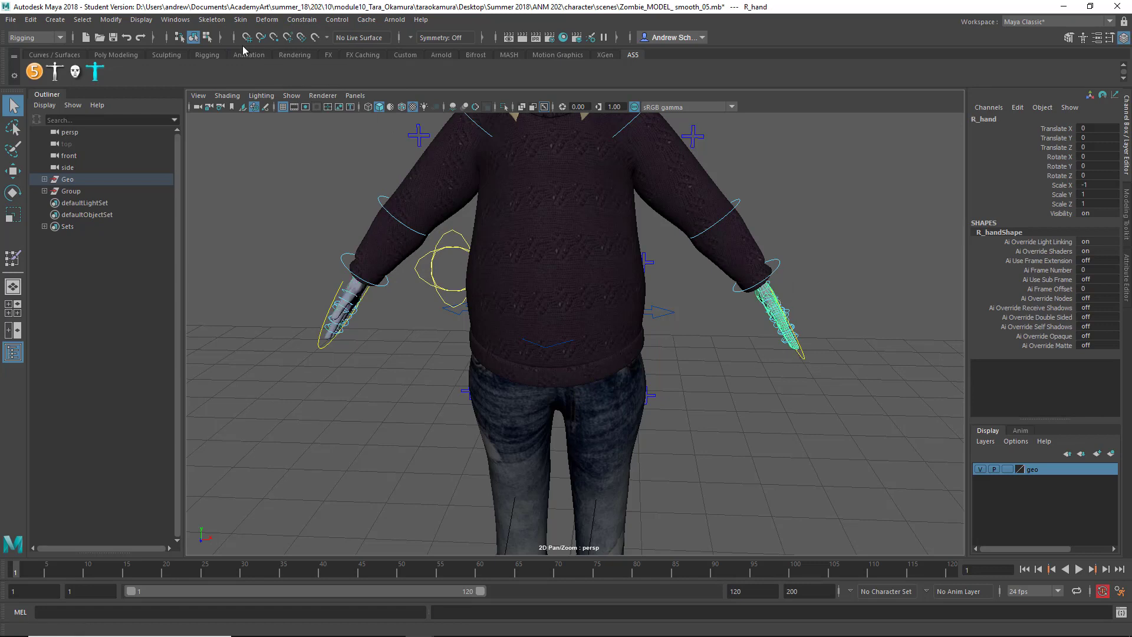
{"action": "left_click", "coordinate": [111, 20]}
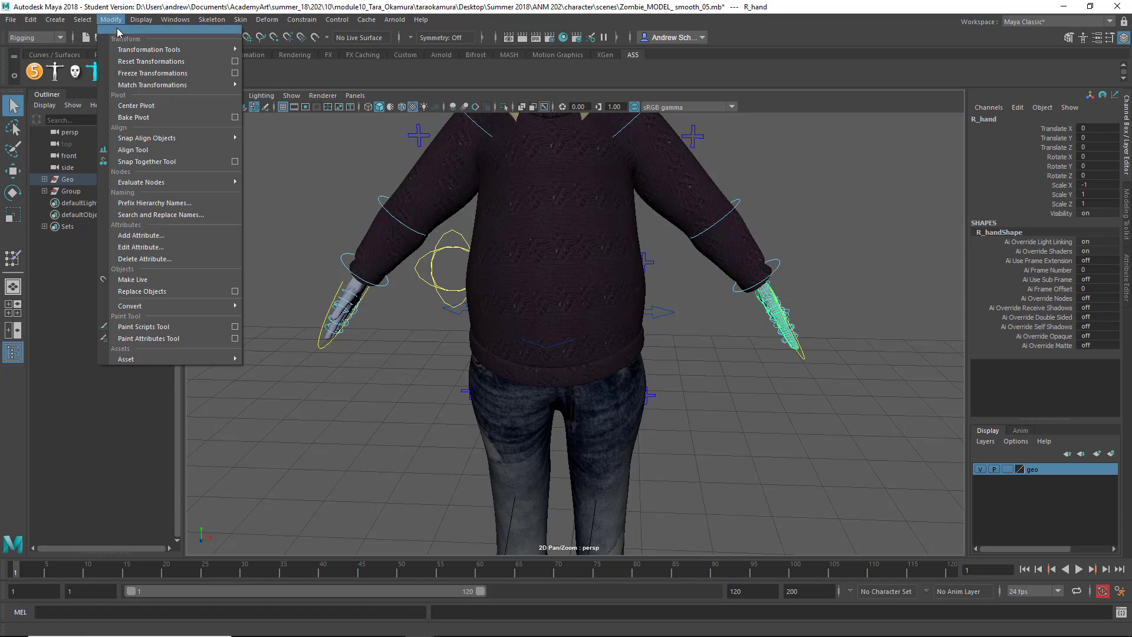
{"action": "mouse_move", "coordinate": [128, 52]}
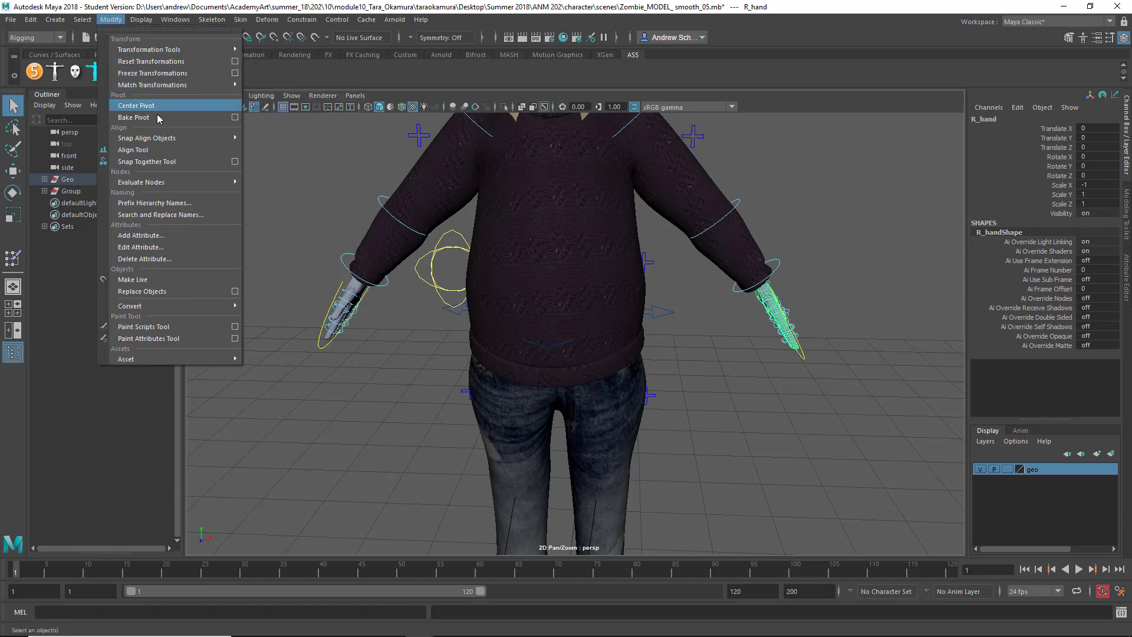
{"action": "mouse_move", "coordinate": [165, 306]}
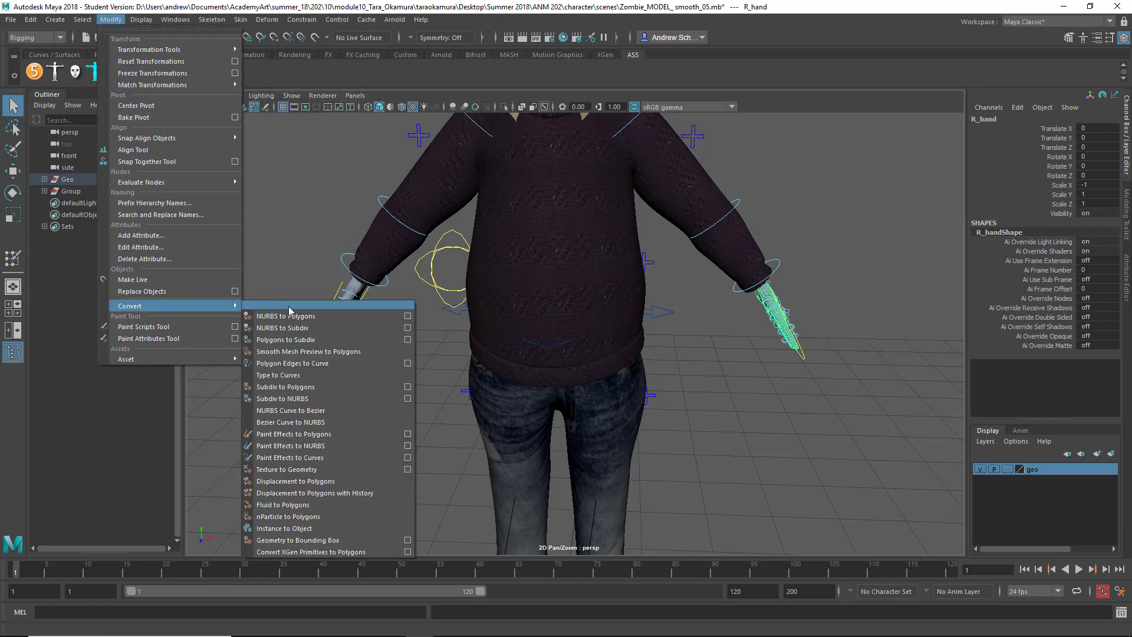
{"action": "left_click", "coordinate": [336, 528]}
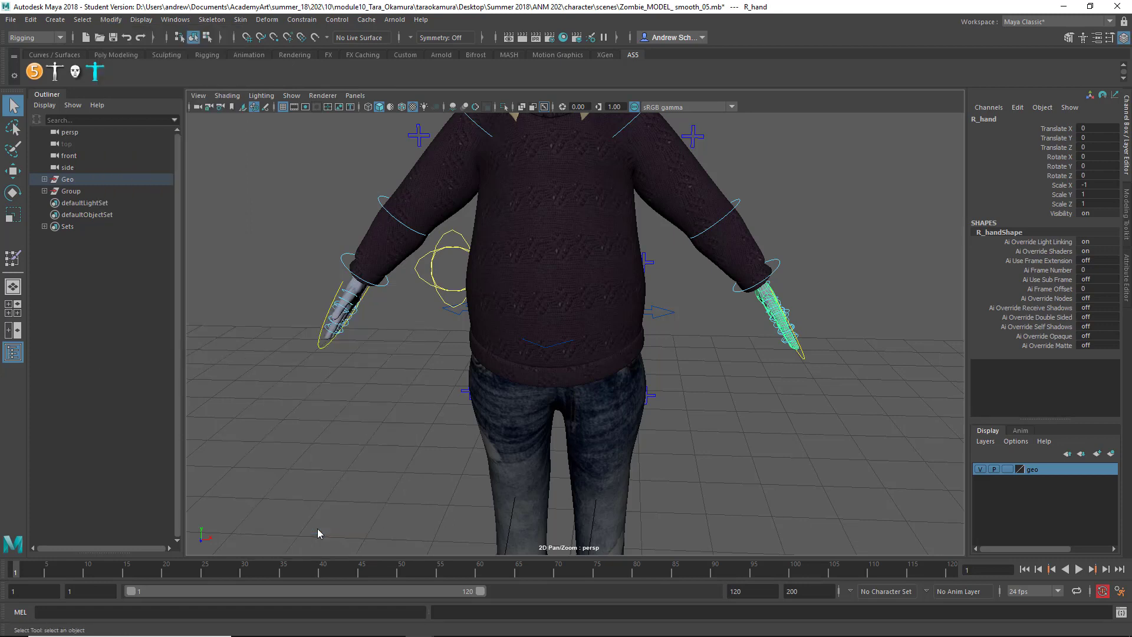
{"action": "left_click", "coordinate": [399, 391]}
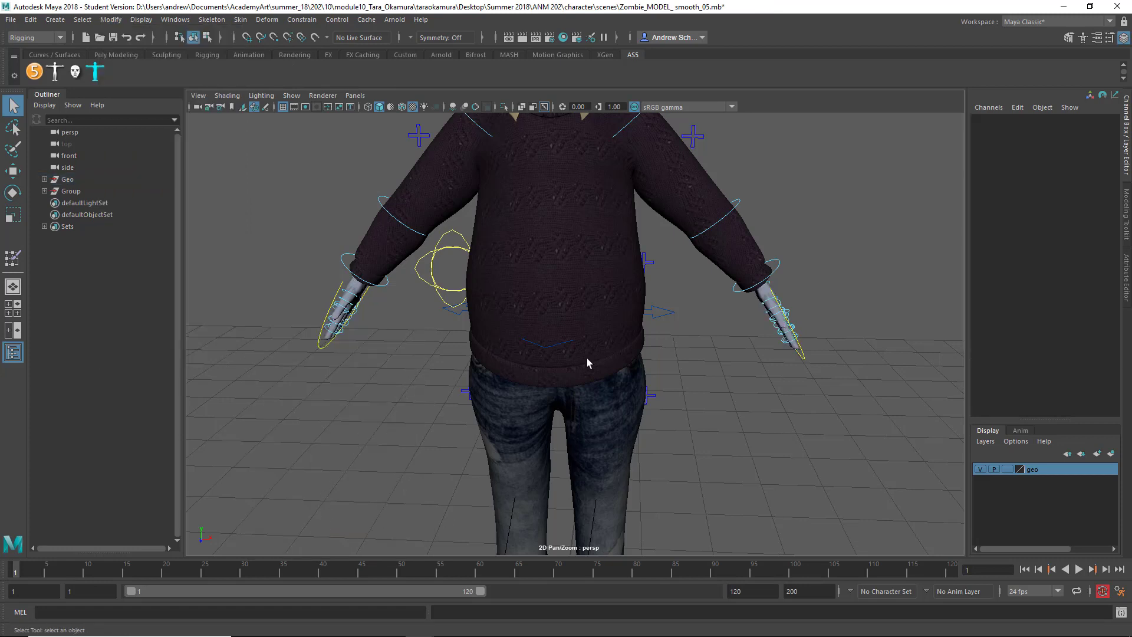
Select the hand meshes in turn to check them after the conversion.
{"action": "left_click", "coordinate": [765, 297]}
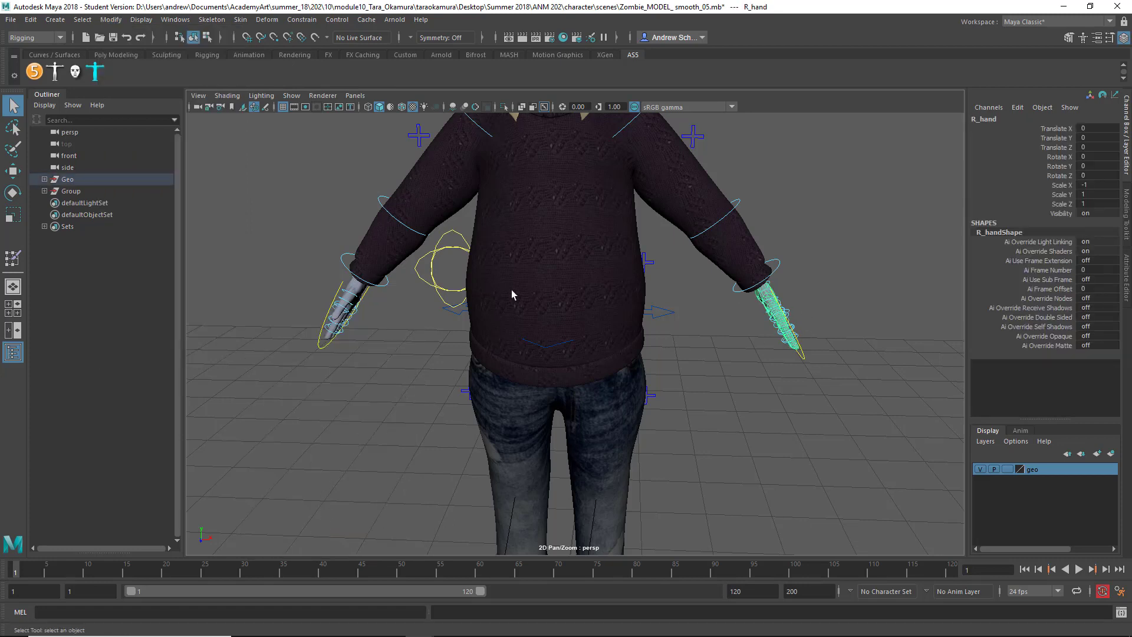
{"action": "left_click", "coordinate": [357, 287]}
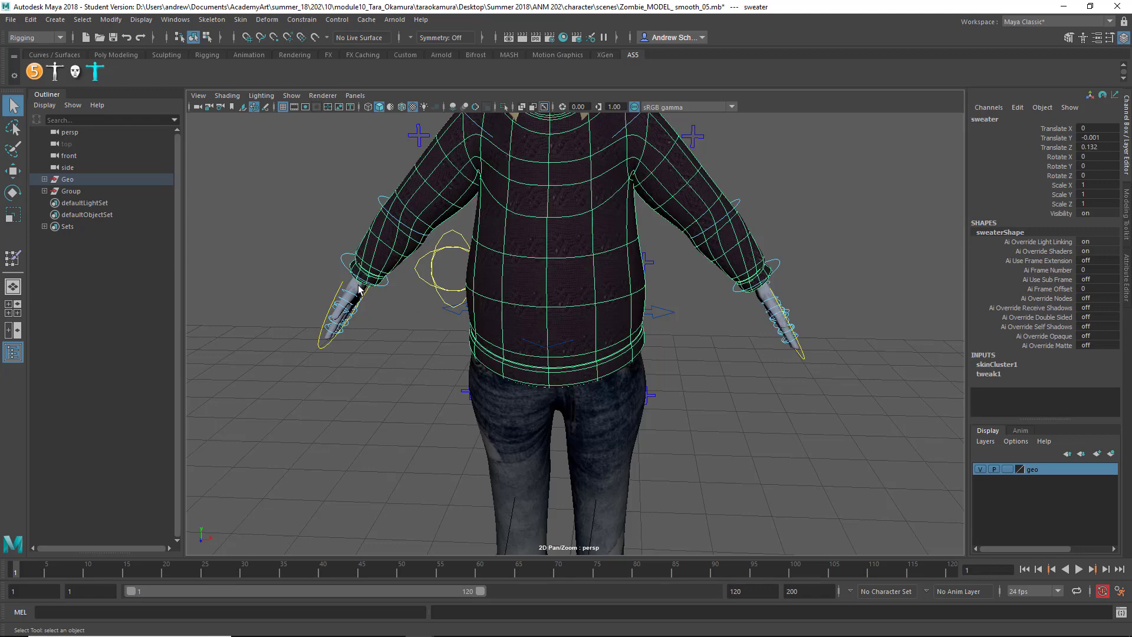
{"action": "left_click", "coordinate": [358, 289]}
{"action": "left_click", "coordinate": [765, 297]}
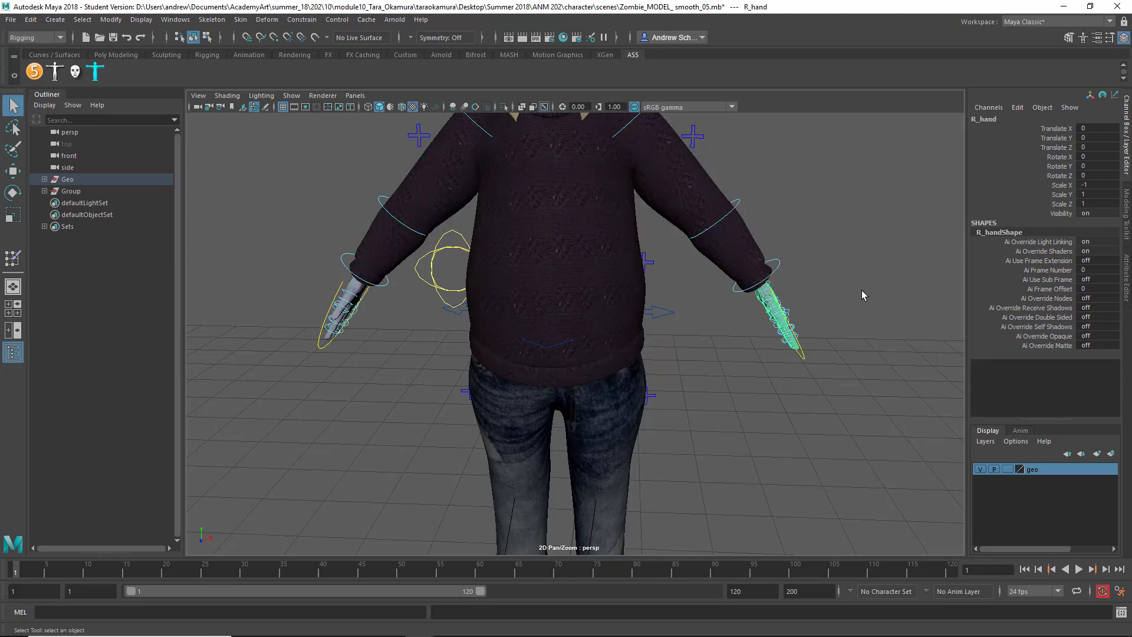
Try moving vertices on the R_hand mesh, undo the move and return to object selection.
{"action": "right_click", "coordinate": [866, 285]}
{"action": "left_click", "coordinate": [837, 292]}
{"action": "left_click_drag", "start_coordinate": [825, 323], "coordinate": [761, 296]}
{"action": "key", "text": "w"}
{"action": "middle_click_drag", "start_coordinate": [811, 294], "coordinate": [872, 277]}
{"action": "key", "text": "ctrl+z"}
{"action": "right_click_drag", "start_coordinate": [839, 267], "coordinate": [854, 263]}
{"action": "left_click", "coordinate": [852, 264]}
{"action": "left_click", "coordinate": [767, 290]}
{"action": "left_click", "coordinate": [742, 326]}
Expand Group, Main and DeformationSystem down through the whole Root_M joint hierarchy, and widen the Outliner.
{"action": "left_click_drag", "start_coordinate": [290, 289], "coordinate": [345, 280], "text": "alt"}
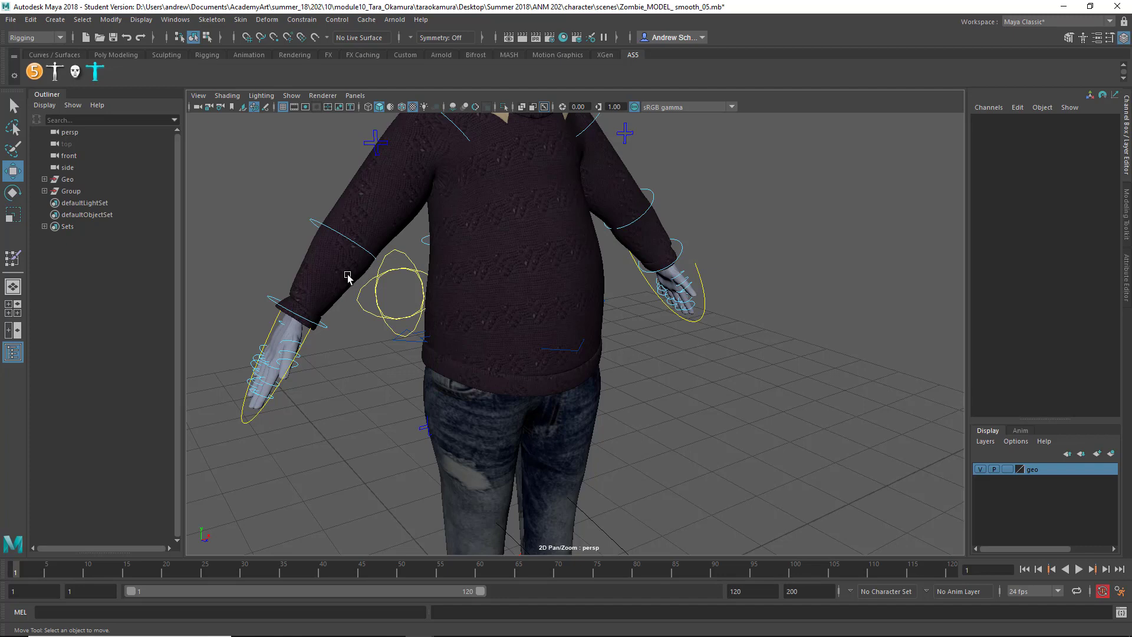
{"action": "scroll", "coordinate": [348, 277], "scroll_direction": "down", "scroll_amount": 4}
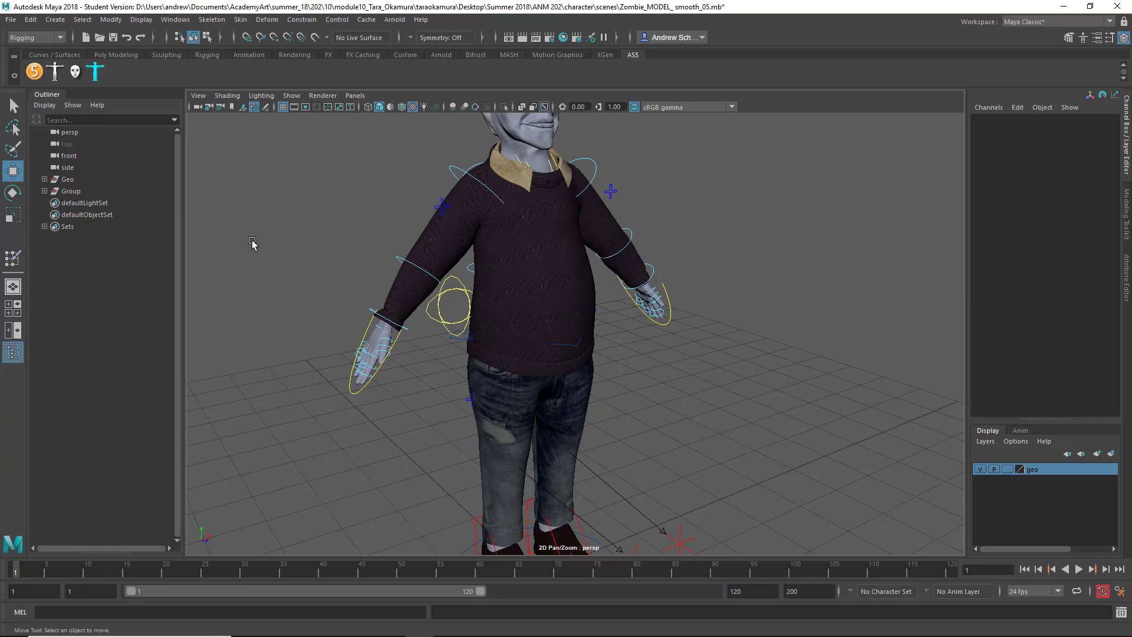
{"action": "left_click", "coordinate": [44, 191]}
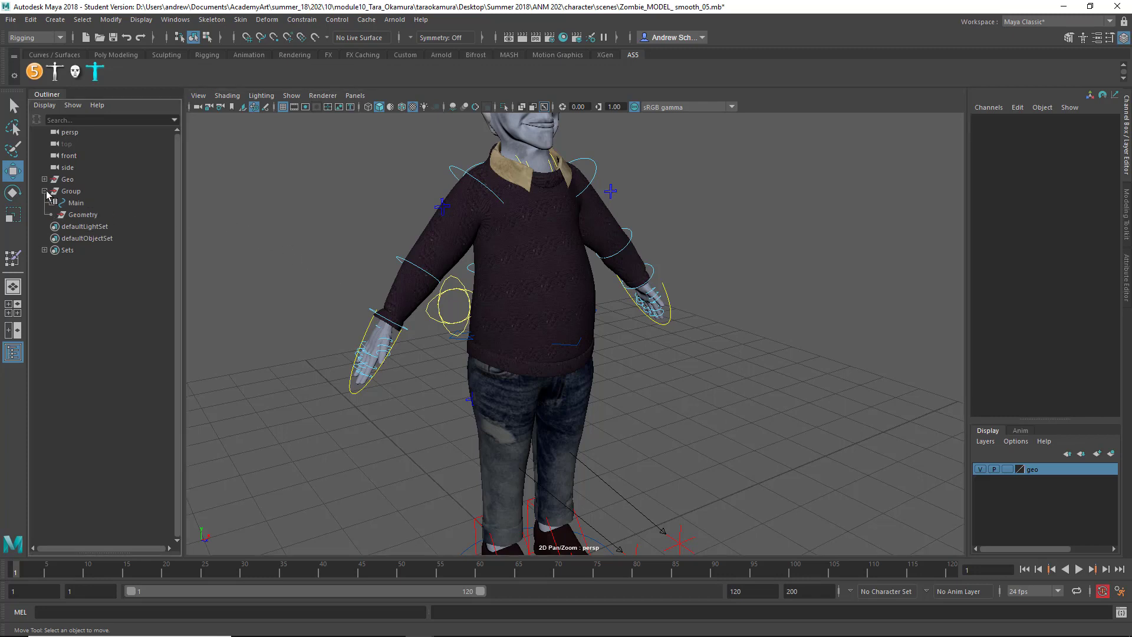
{"action": "left_click", "coordinate": [52, 202]}
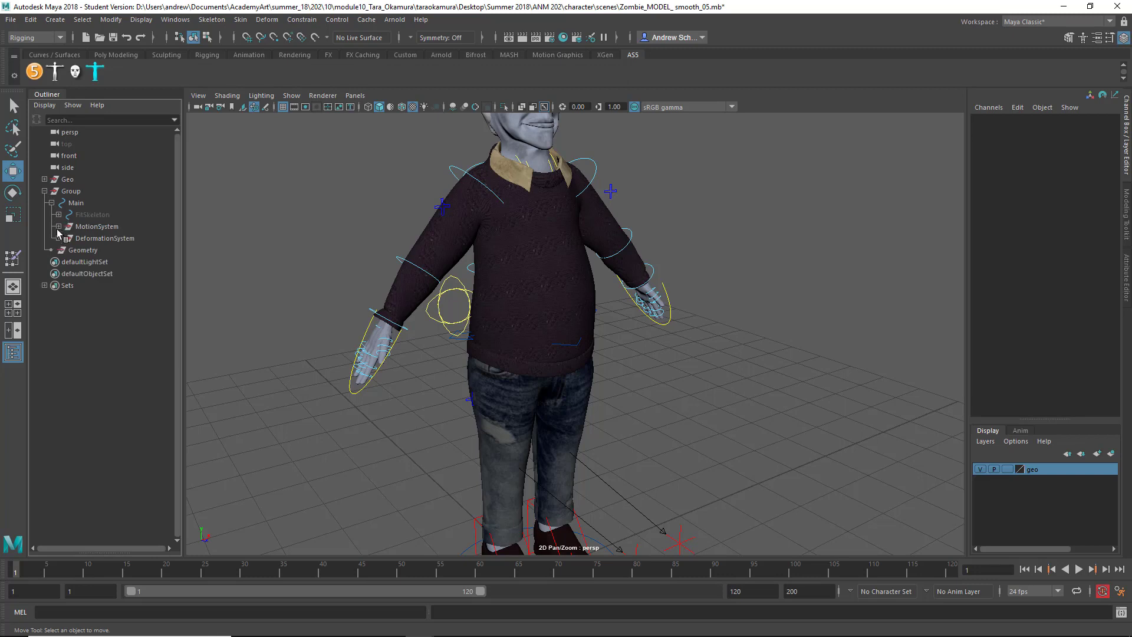
{"action": "left_click", "coordinate": [59, 238]}
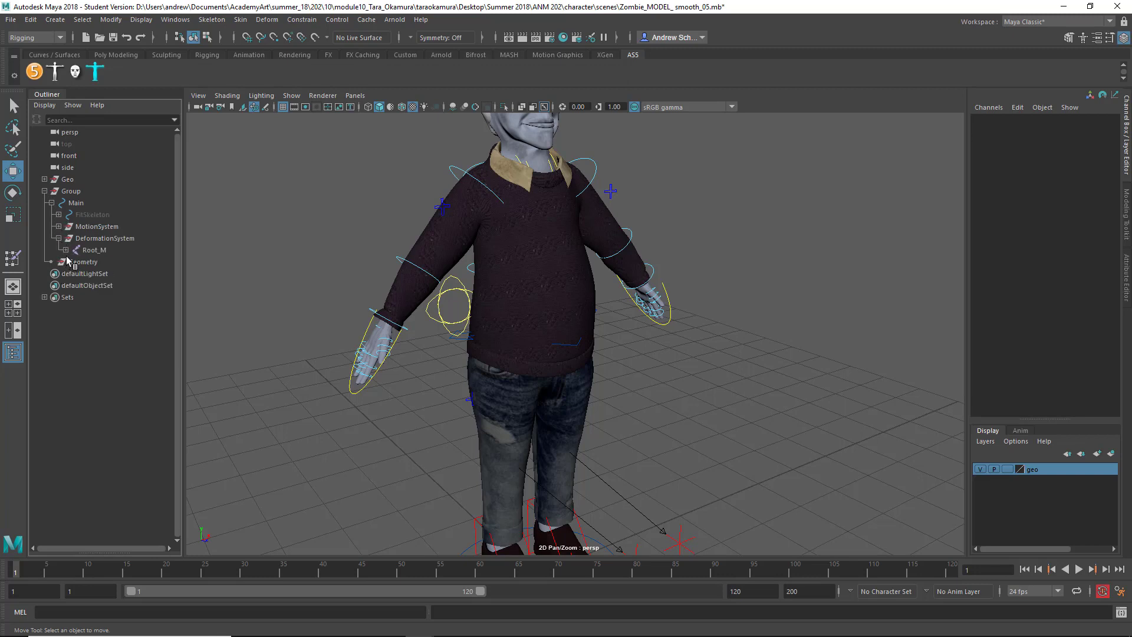
{"action": "left_click", "coordinate": [66, 251], "text": "shift"}
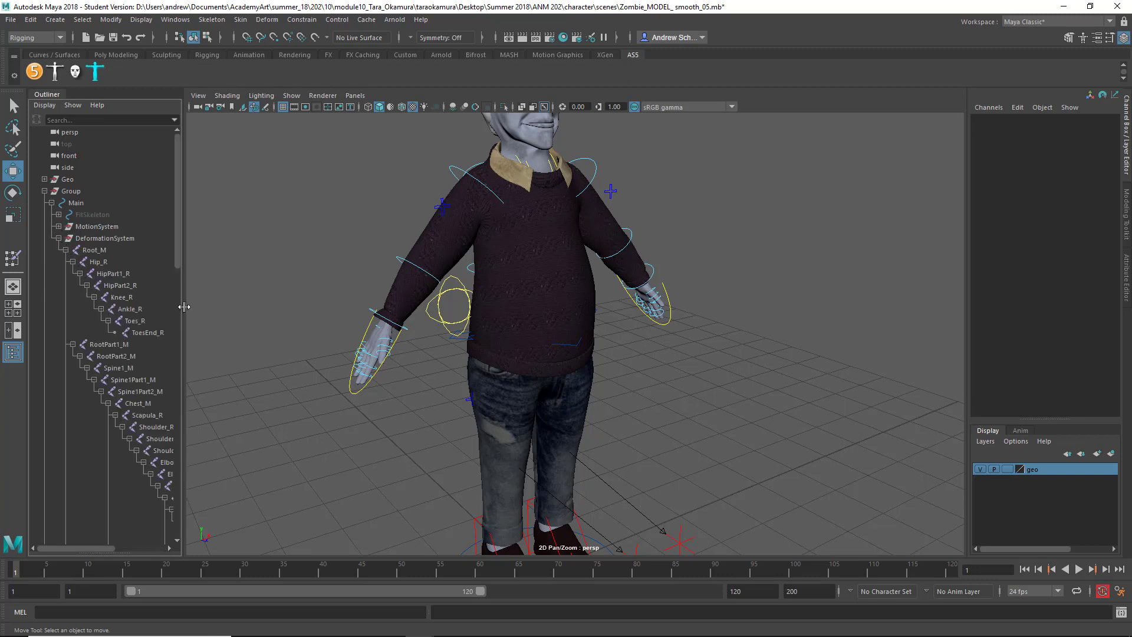
{"action": "left_click_drag", "start_coordinate": [187, 306], "coordinate": [351, 318]}
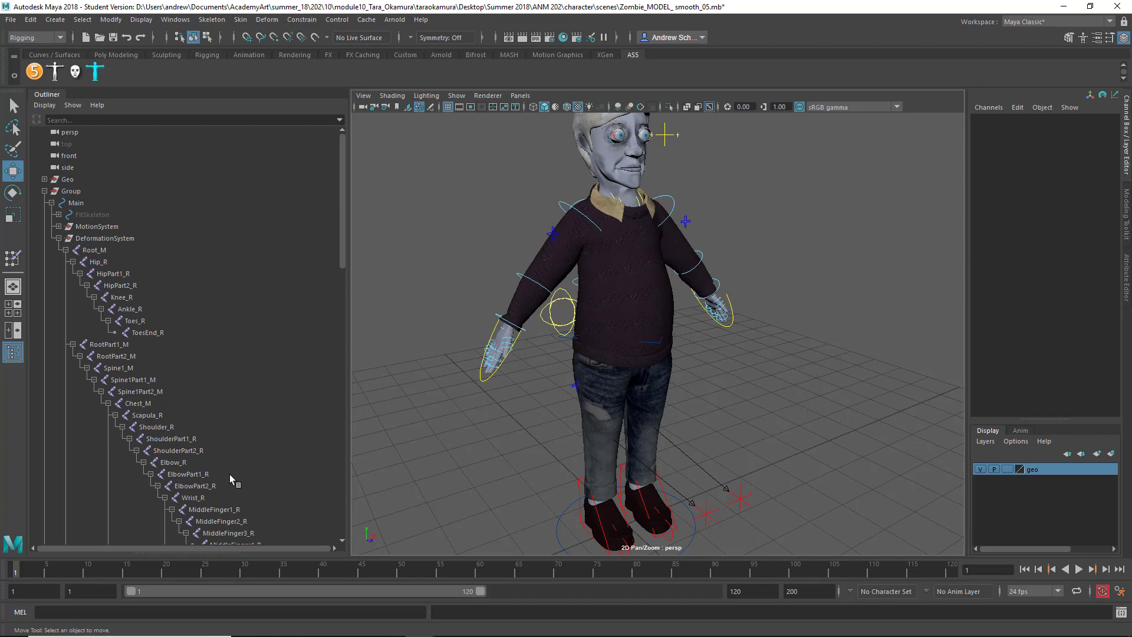
Select the right hand's joints from Wrist_R through RingFinger4_R.
{"action": "left_click", "coordinate": [213, 496]}
{"action": "scroll", "coordinate": [256, 366], "scroll_direction": "down", "scroll_amount": 6}
{"action": "scroll", "coordinate": [259, 345], "scroll_direction": "up", "scroll_amount": 1}
{"action": "scroll", "coordinate": [257, 336], "scroll_direction": "up", "scroll_amount": 8}
{"action": "scroll", "coordinate": [257, 336], "scroll_direction": "down", "scroll_amount": 5}
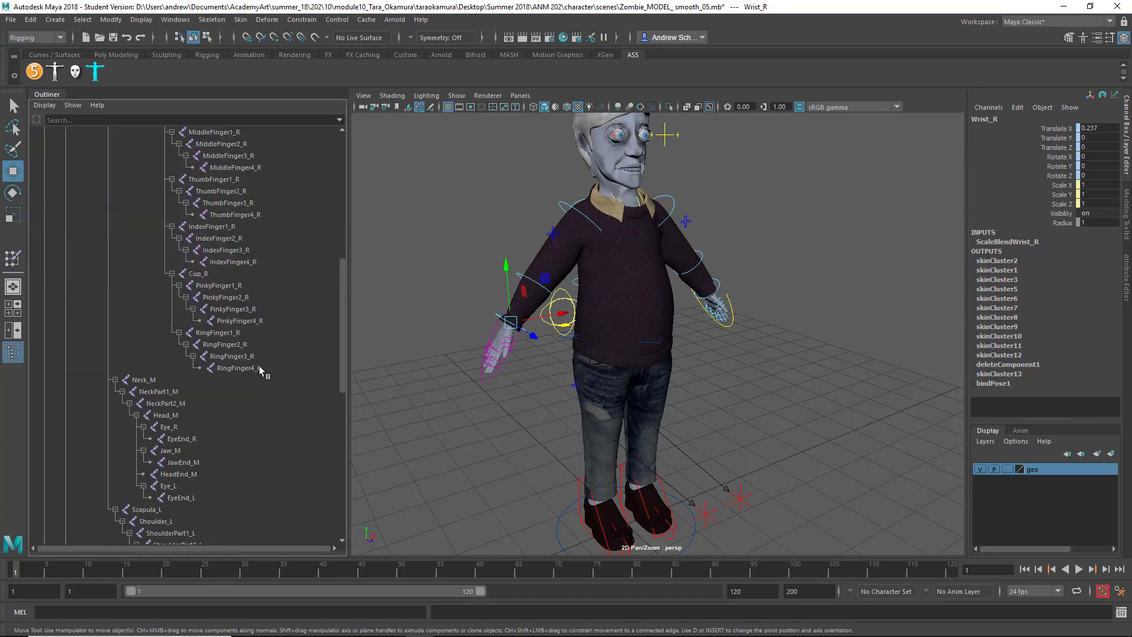
{"action": "left_click", "coordinate": [259, 365], "text": "shift"}
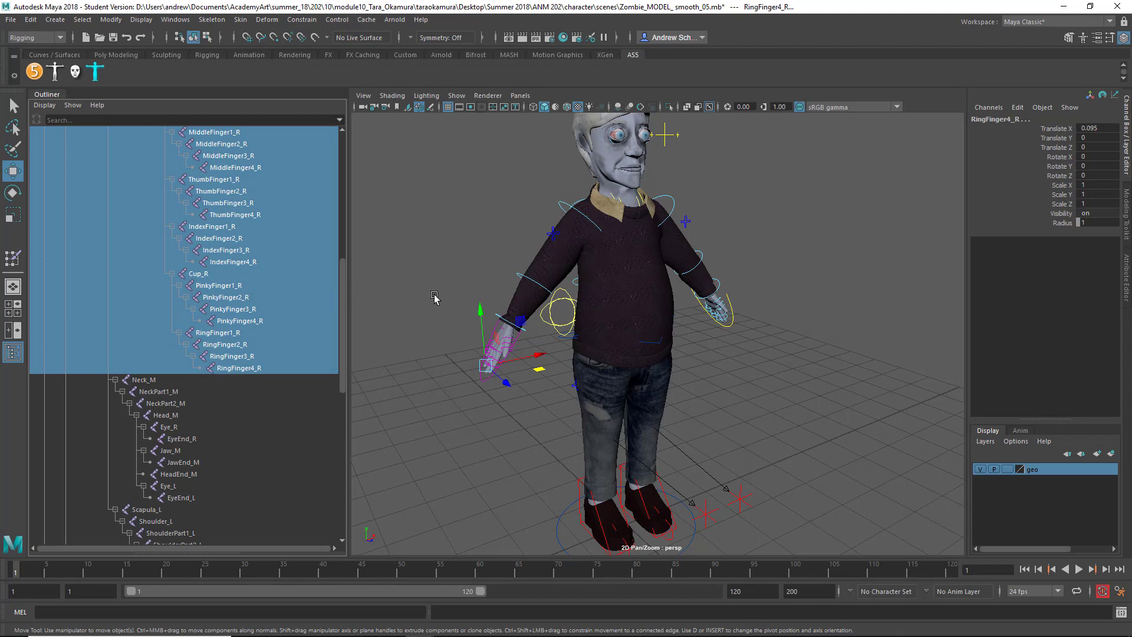
Show the joints in the viewport to check the selected hand joints, and hide them again.
{"action": "left_click", "coordinate": [457, 97]}
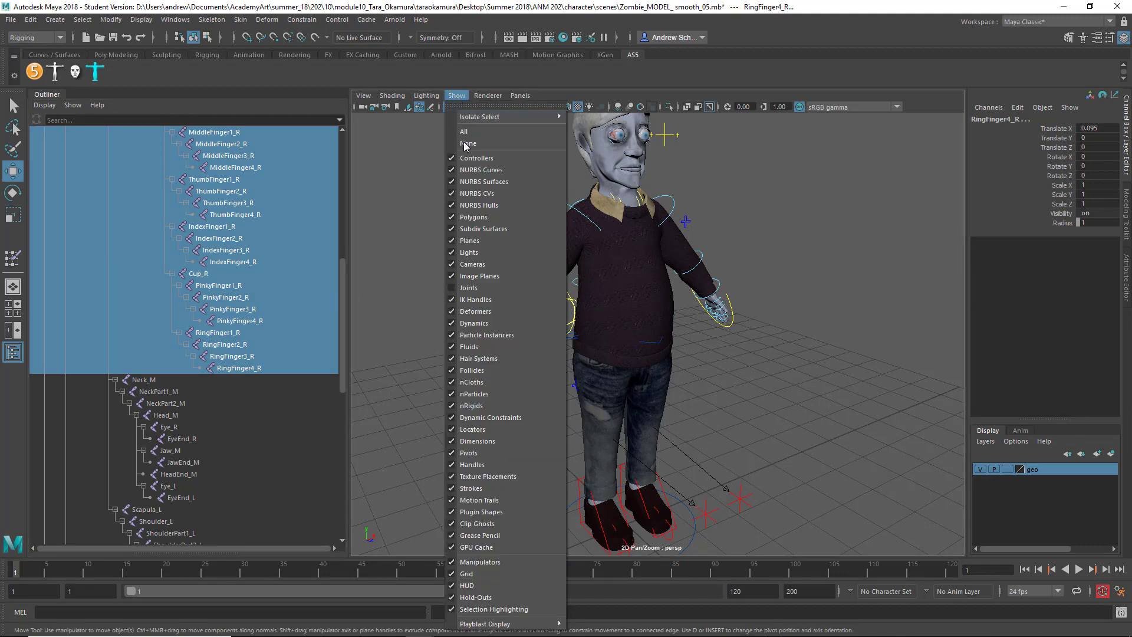
{"action": "left_click", "coordinate": [511, 290]}
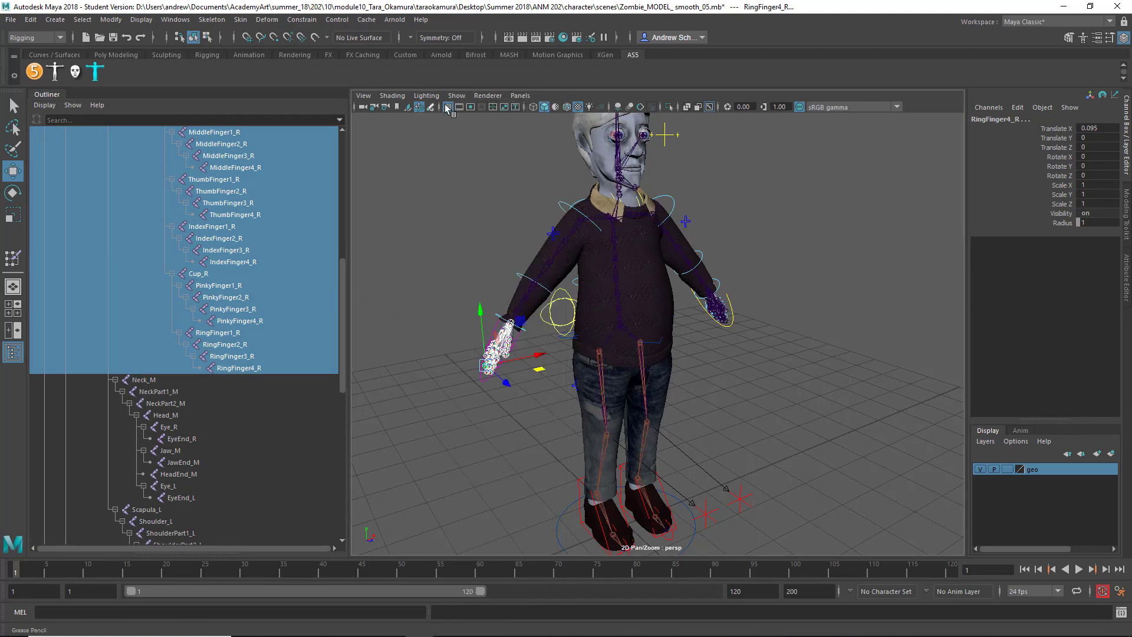
{"action": "left_click", "coordinate": [457, 96]}
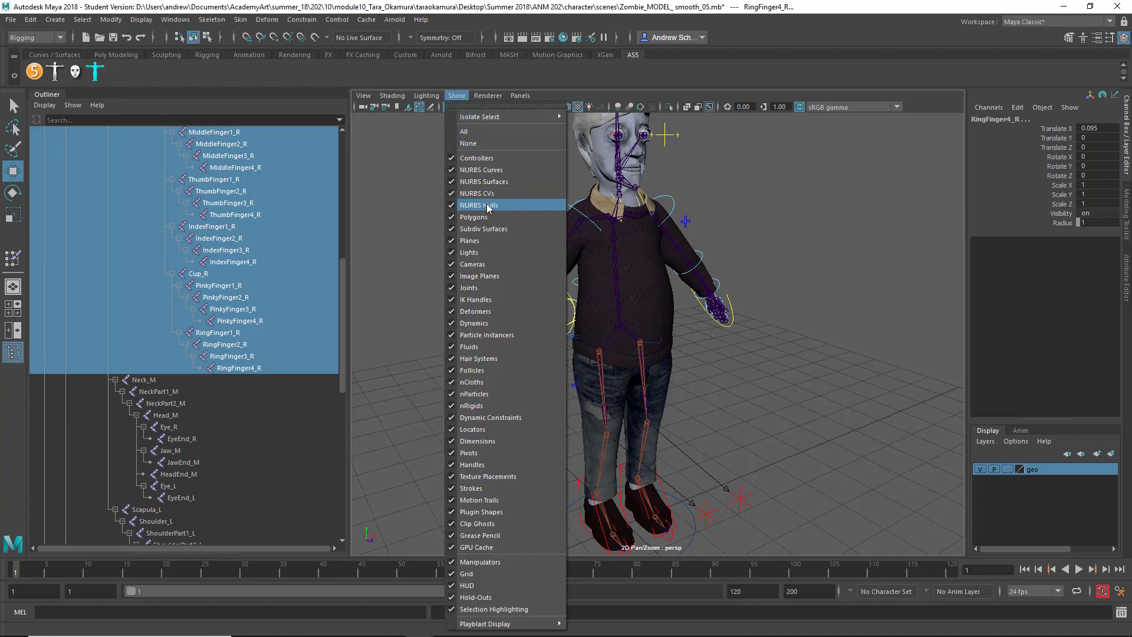
{"action": "left_click", "coordinate": [489, 286]}
Bind the L_hand mesh to the selected right-hand joints using Bind Skin with Selected joints and the Heat Map method.
{"action": "left_click_drag", "start_coordinate": [429, 358], "coordinate": [455, 373], "text": "alt"}
{"action": "right_click_drag", "start_coordinate": [455, 374], "coordinate": [488, 372], "text": "alt"}
{"action": "middle_click_drag", "start_coordinate": [487, 372], "coordinate": [657, 303], "text": "alt"}
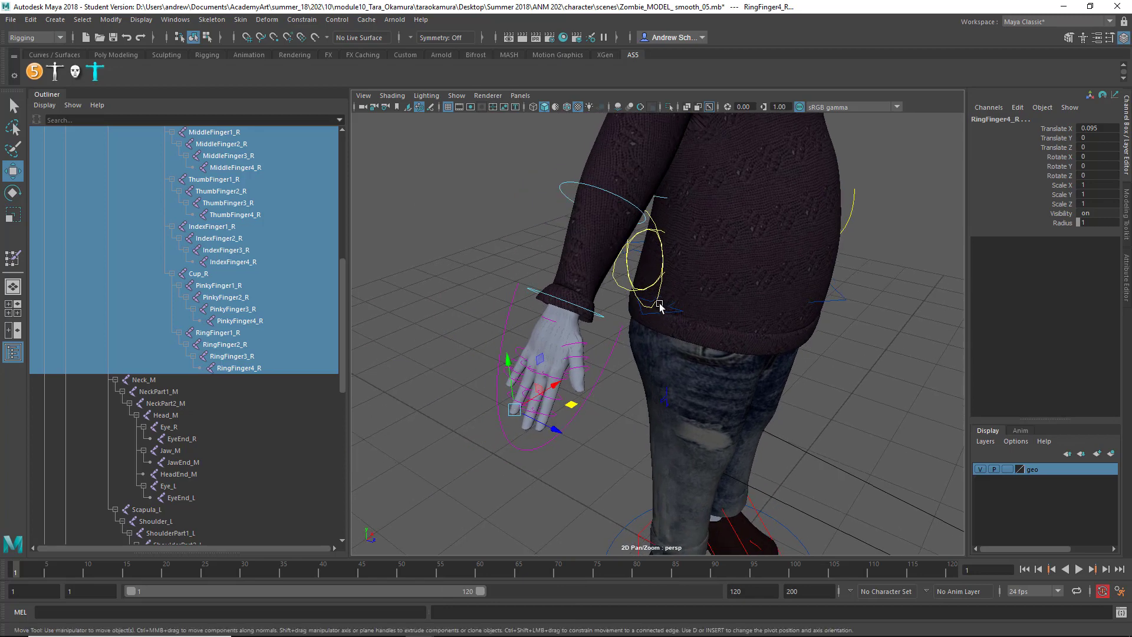
{"action": "left_click", "coordinate": [555, 335], "text": "shift"}
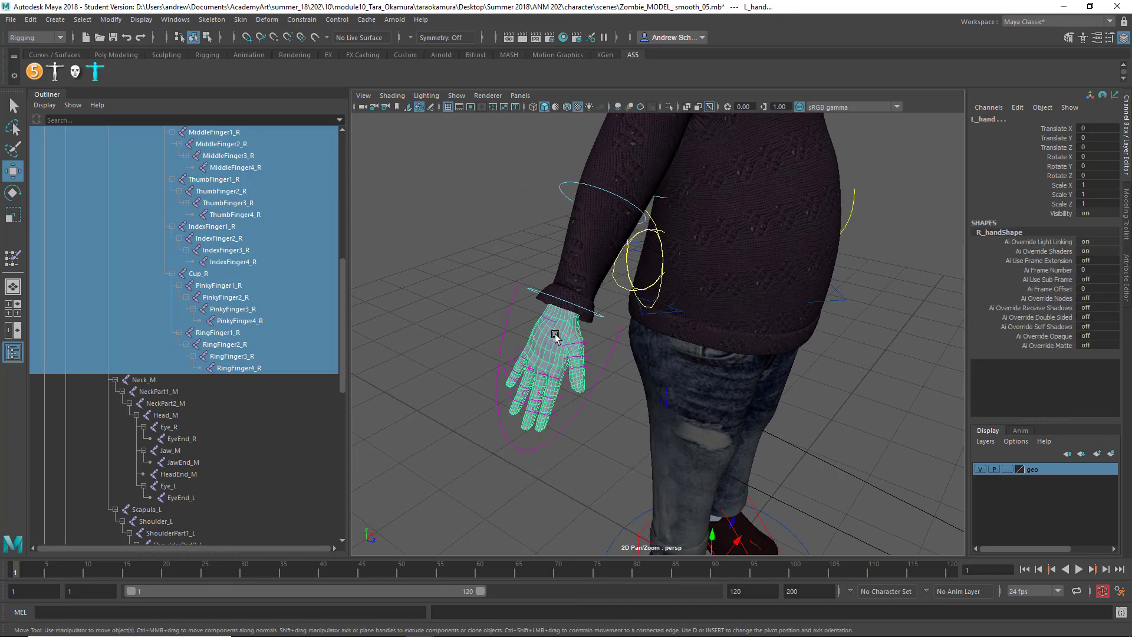
{"action": "left_click", "coordinate": [241, 20]}
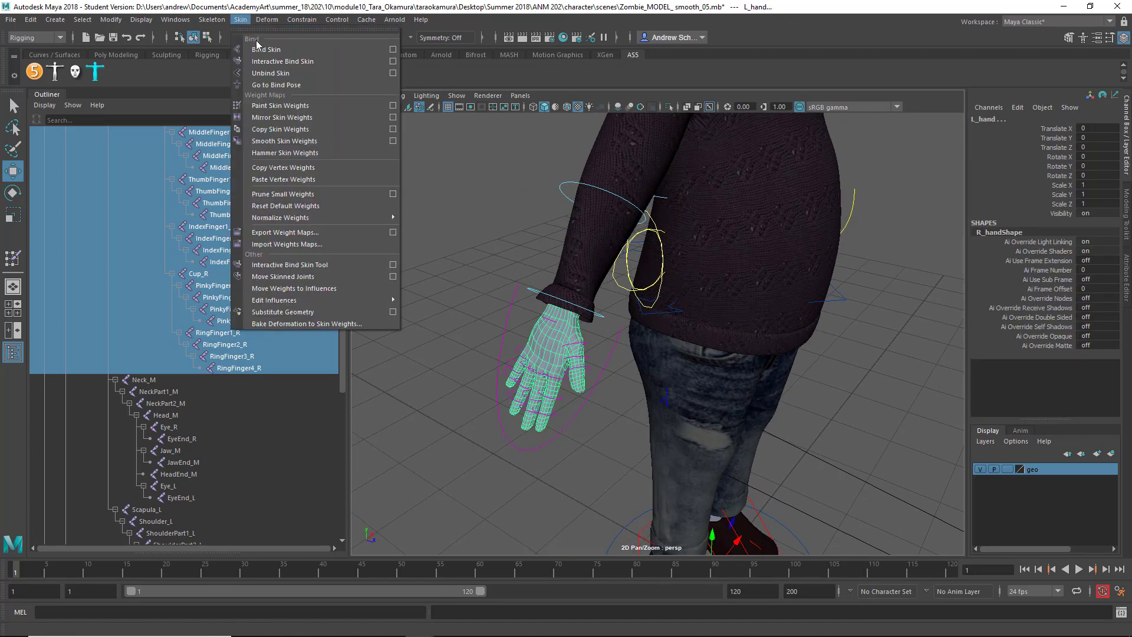
{"action": "left_click", "coordinate": [392, 51]}
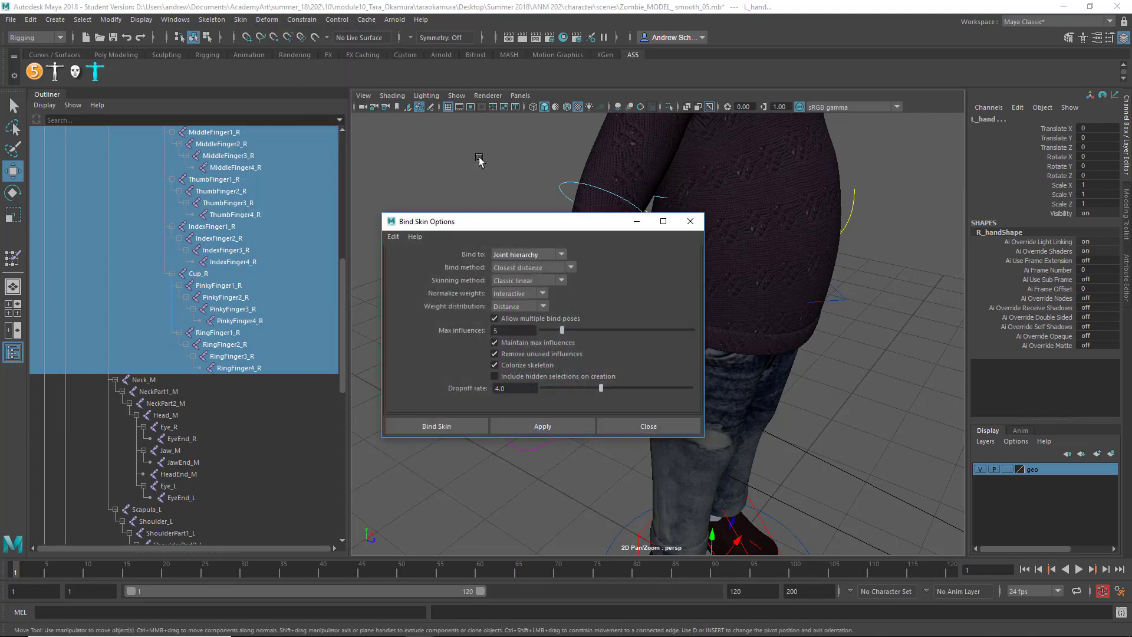
{"action": "left_click", "coordinate": [528, 267]}
{"action": "left_click", "coordinate": [530, 279]}
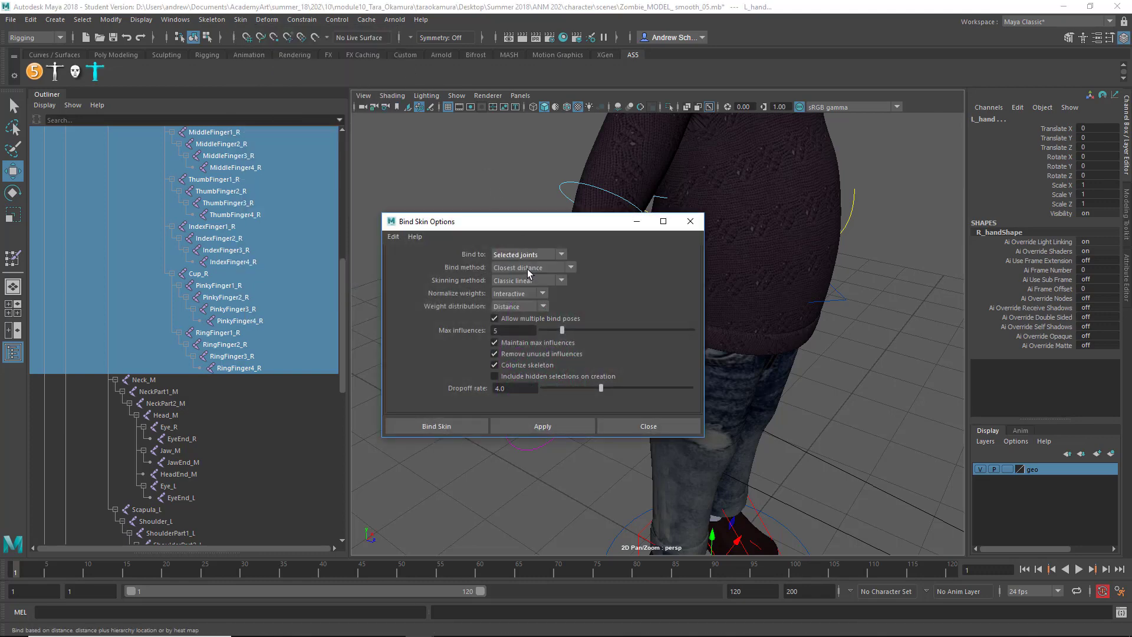
{"action": "left_click", "coordinate": [527, 268]}
{"action": "left_click", "coordinate": [519, 304]}
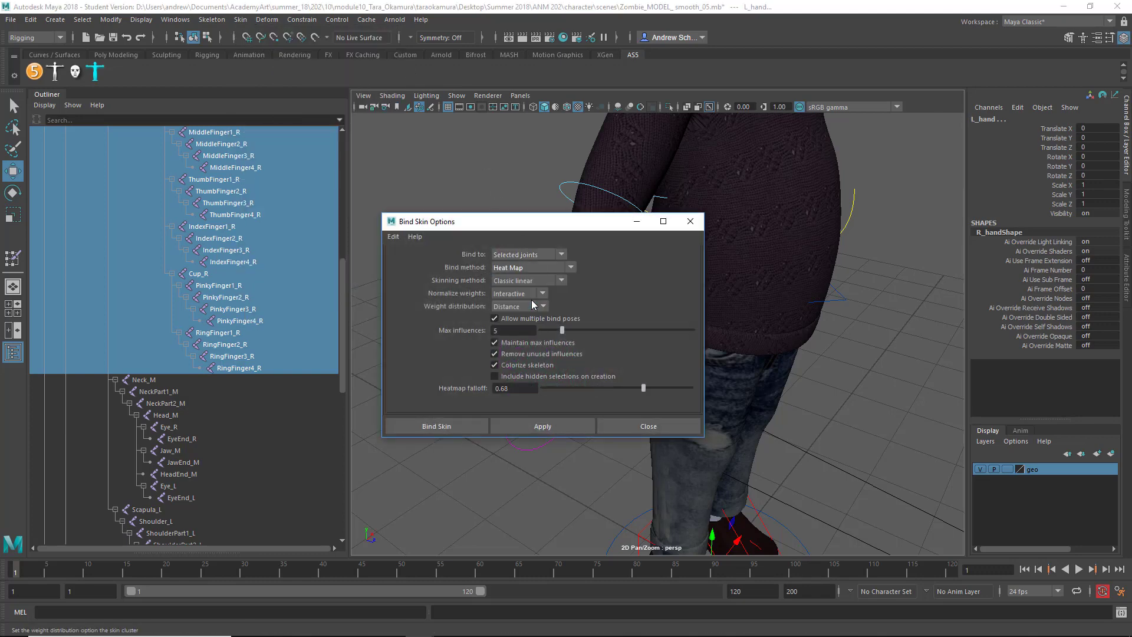
{"action": "left_click", "coordinate": [459, 427]}
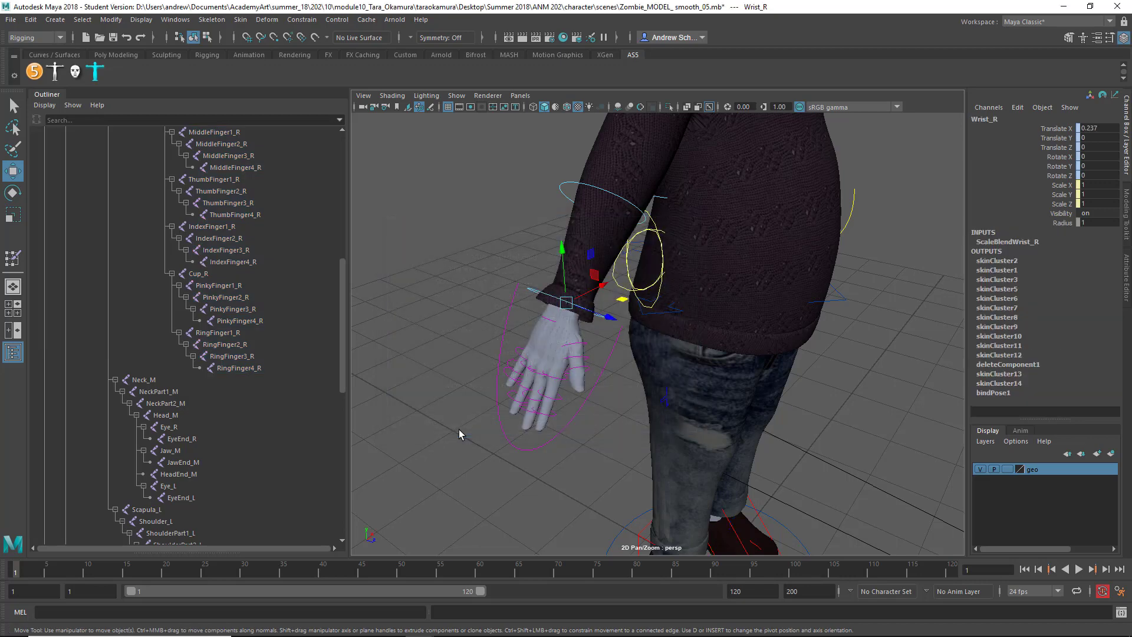
Try the finger curl attributes on the Fingers_R control, then undo the curl.
{"action": "left_click", "coordinate": [549, 448]}
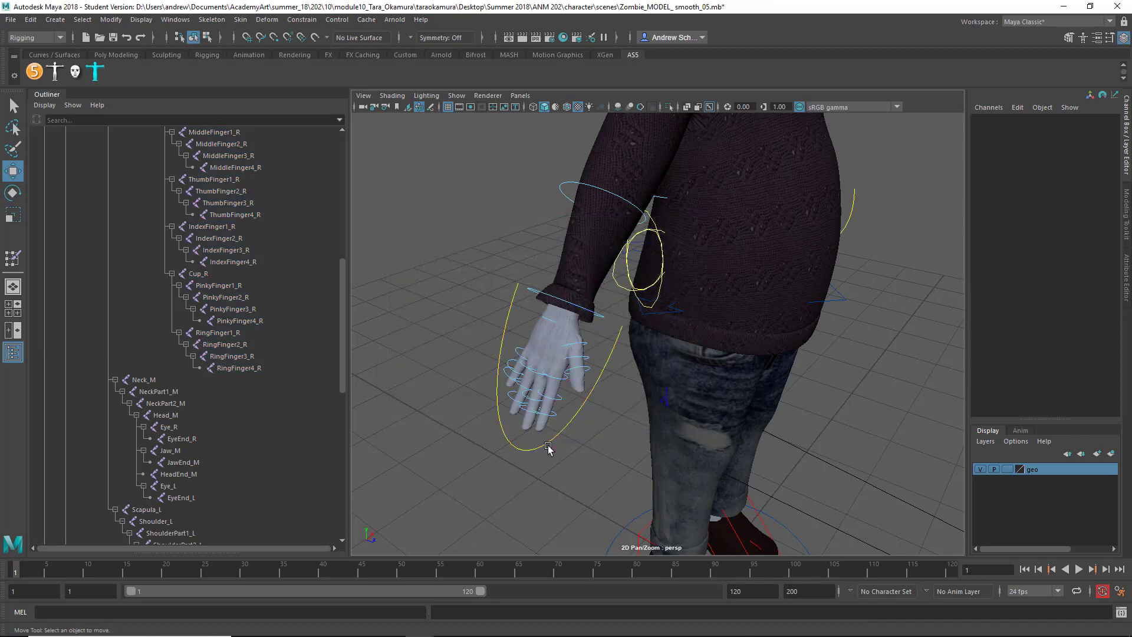
{"action": "left_click", "coordinate": [591, 346]}
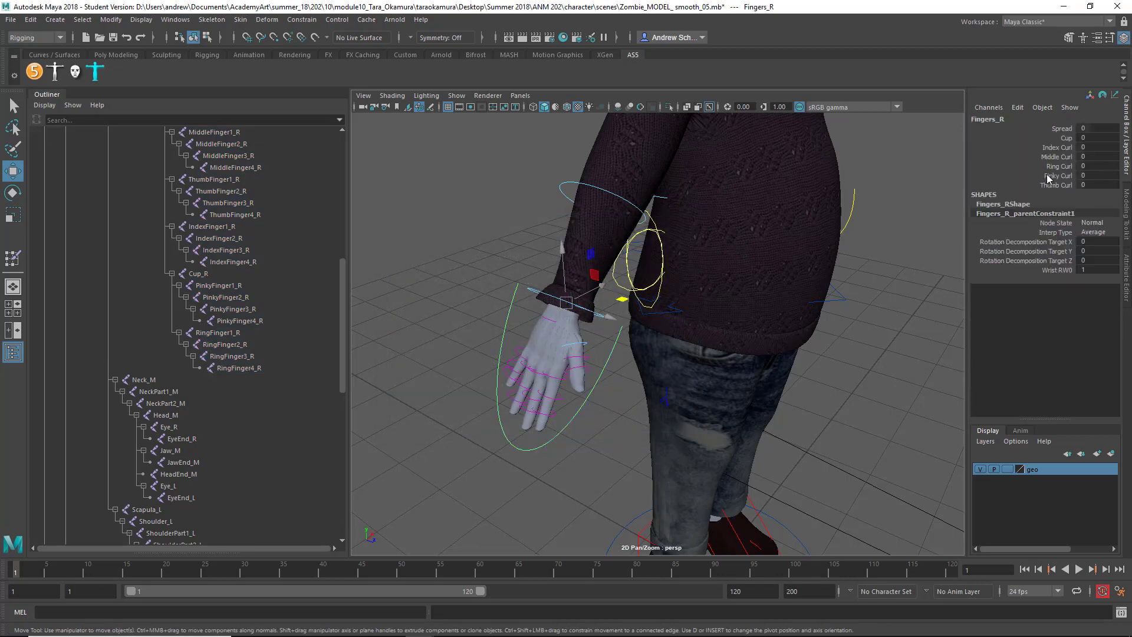
{"action": "left_click_drag", "start_coordinate": [1048, 178], "coordinate": [1055, 147]}
{"action": "mouse_move", "coordinate": [832, 235]}
{"action": "middle_mouse_down"}
{"action": "mouse_move", "coordinate": [870, 234]}
{"action": "mouse_move", "coordinate": [844, 234]}
{"action": "middle_mouse_up"}
{"action": "key", "text": "ctrl+z"}
Try rotating the right wrist control to test the hand's deformation, and undo the rotation.
{"action": "left_click", "coordinate": [539, 289]}
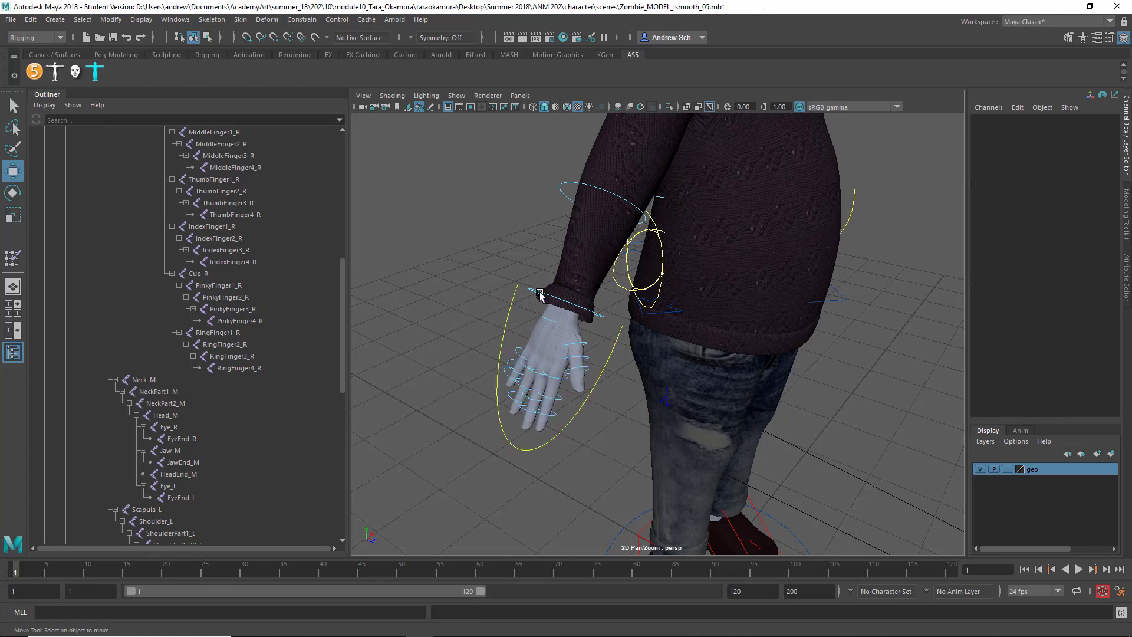
{"action": "key", "text": "e"}
{"action": "left_click", "coordinate": [539, 293]}
{"action": "mouse_move", "coordinate": [545, 307]}
{"action": "left_mouse_down"}
{"action": "mouse_move", "coordinate": [576, 269]}
{"action": "mouse_move", "coordinate": [542, 289]}
{"action": "mouse_move", "coordinate": [540, 307]}
{"action": "left_mouse_up"}
{"action": "key", "text": "ctrl+z"}
{"action": "key", "text": "ctrl+z"}
{"action": "key", "text": "ctrl+z"}
{"action": "key", "text": "ctrl+z"}
{"action": "key", "text": "ctrl+z"}
{"action": "key", "text": "ctrl+z"}
Select the L_hand mesh and turn on X-Ray shading to examine how it sits inside the sleeve.
{"action": "right_click_drag", "start_coordinate": [459, 330], "coordinate": [662, 344], "text": "alt"}
{"action": "left_click_drag", "start_coordinate": [662, 345], "coordinate": [632, 305], "text": "alt"}
{"action": "left_click", "coordinate": [524, 176]}
{"action": "middle_click_drag", "start_coordinate": [554, 222], "coordinate": [565, 289], "text": "alt"}
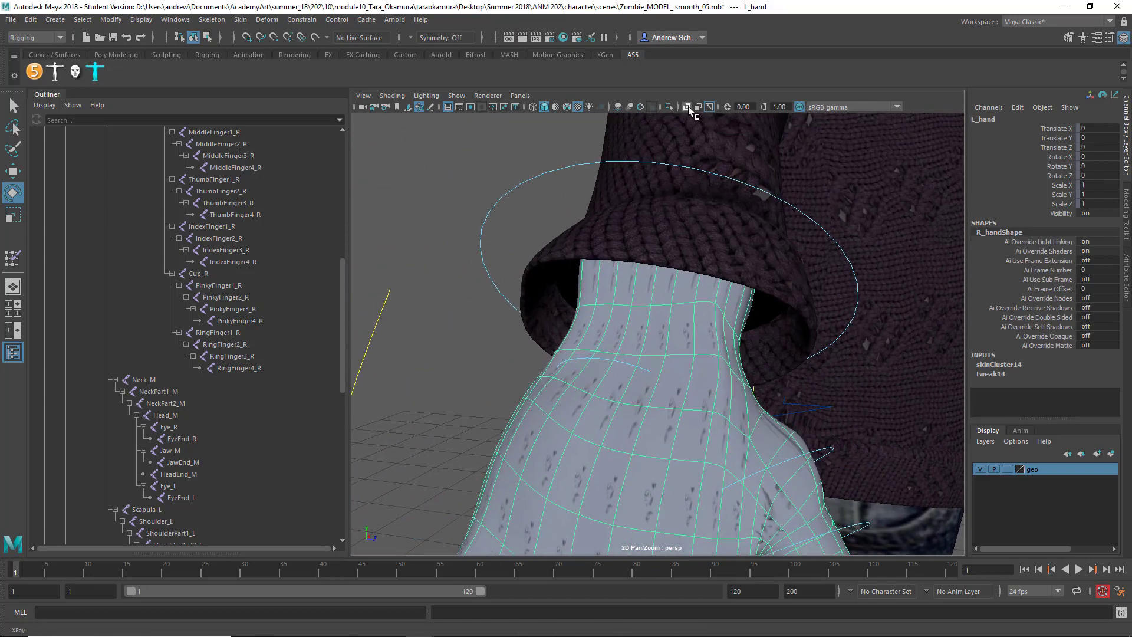
{"action": "left_click", "coordinate": [687, 107]}
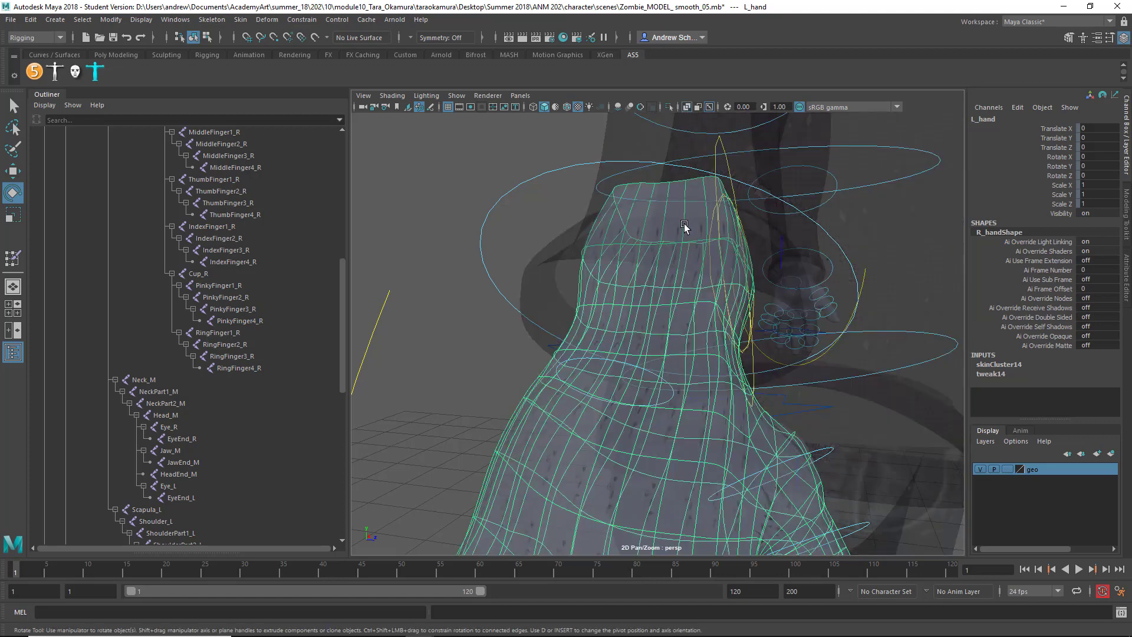
Undo the L_hand skin binding, back to the selection of the right-hand joints and the mesh.
{"action": "key", "text": "ctrl+z"}
{"action": "key", "text": "ctrl+z"}
{"action": "key", "text": "ctrl+z"}
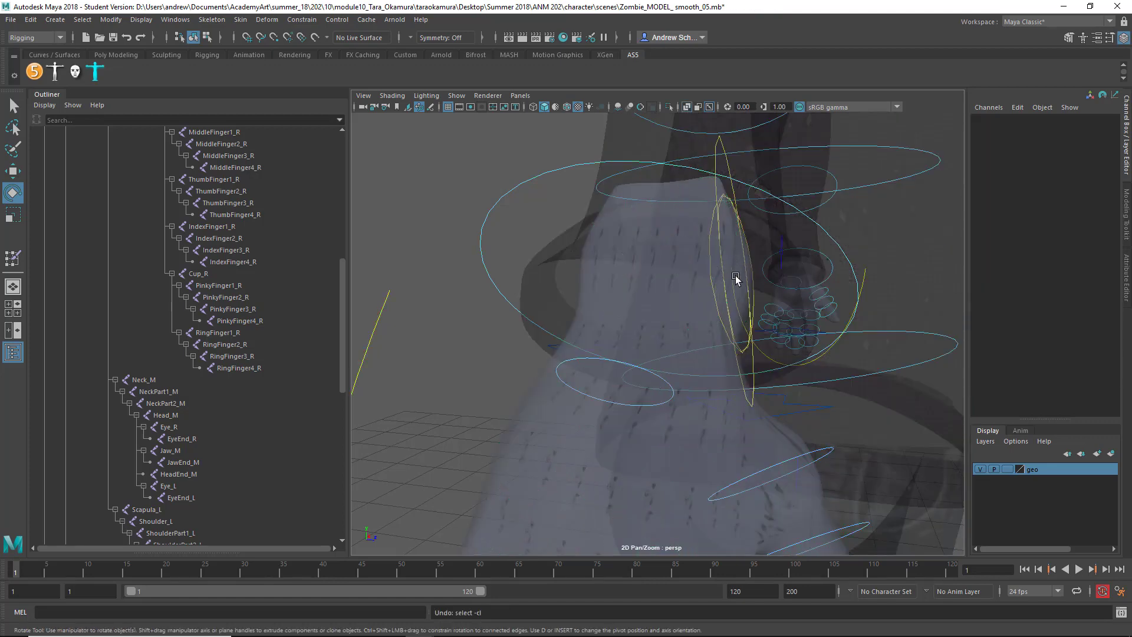
{"action": "key", "text": "ctrl+z"}
{"action": "right_click_drag", "start_coordinate": [786, 338], "coordinate": [646, 342], "text": "alt"}
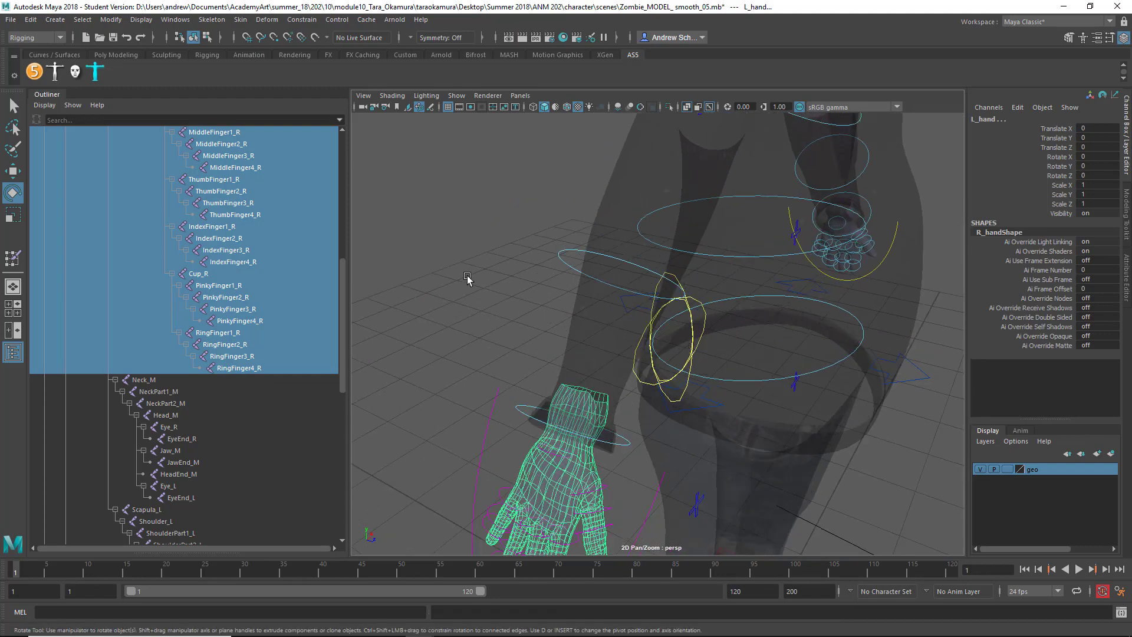
Select the joints from Elbow_R through RingFinger4_R with the L_hand mesh and bind the skin.
{"action": "scroll", "coordinate": [267, 316], "scroll_direction": "up", "scroll_amount": 8}
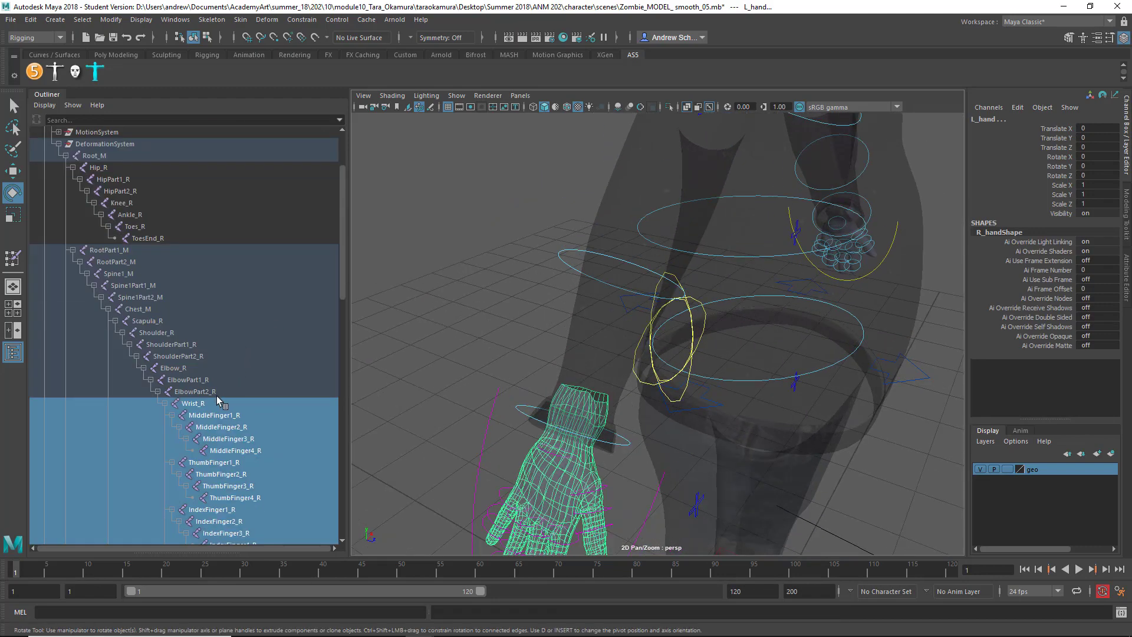
{"action": "left_click", "coordinate": [193, 370]}
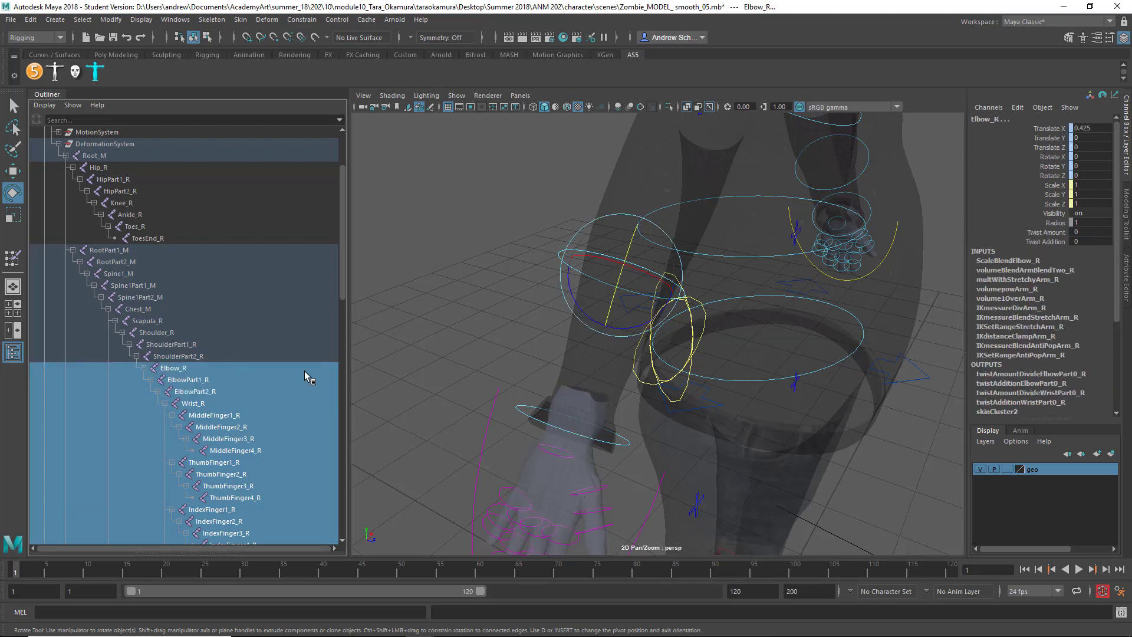
{"action": "scroll", "coordinate": [268, 376], "scroll_direction": "down", "scroll_amount": 8}
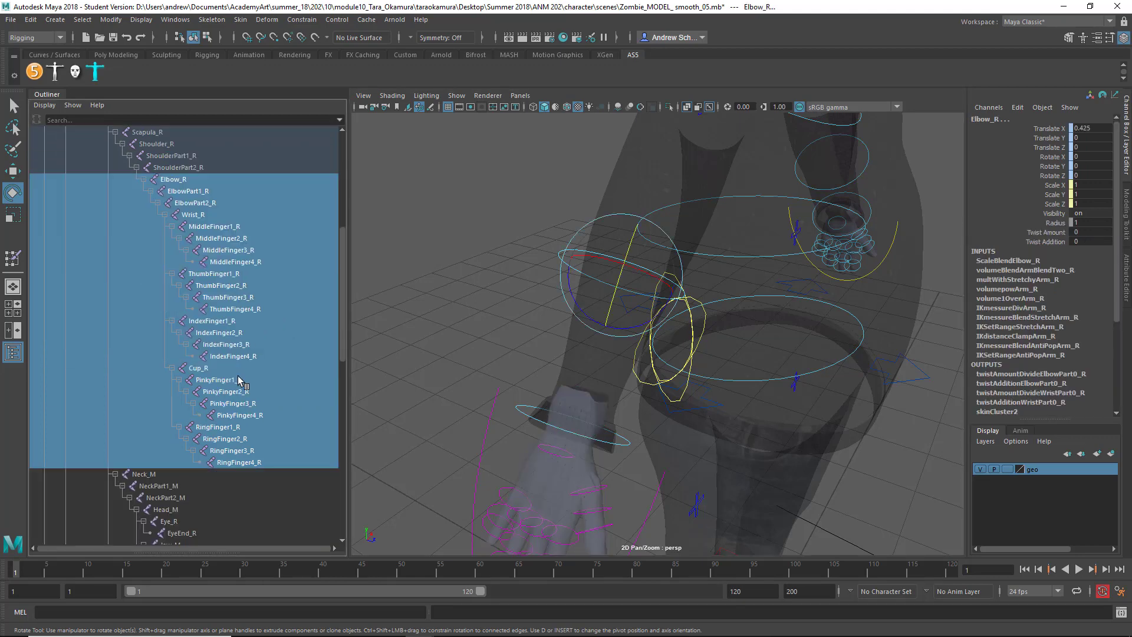
{"action": "left_click", "coordinate": [539, 471]}
{"action": "scroll", "coordinate": [432, 360], "scroll_direction": "down", "scroll_amount": 3}
{"action": "scroll", "coordinate": [277, 345], "scroll_direction": "up", "scroll_amount": 5}
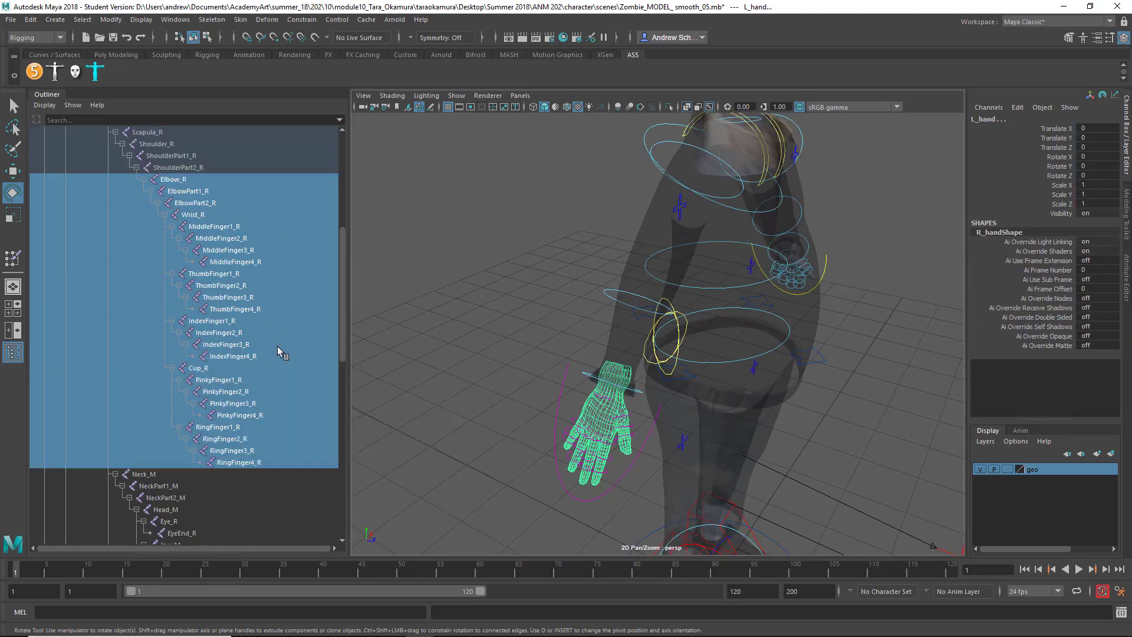
{"action": "scroll", "coordinate": [278, 346], "scroll_direction": "down", "scroll_amount": 3}
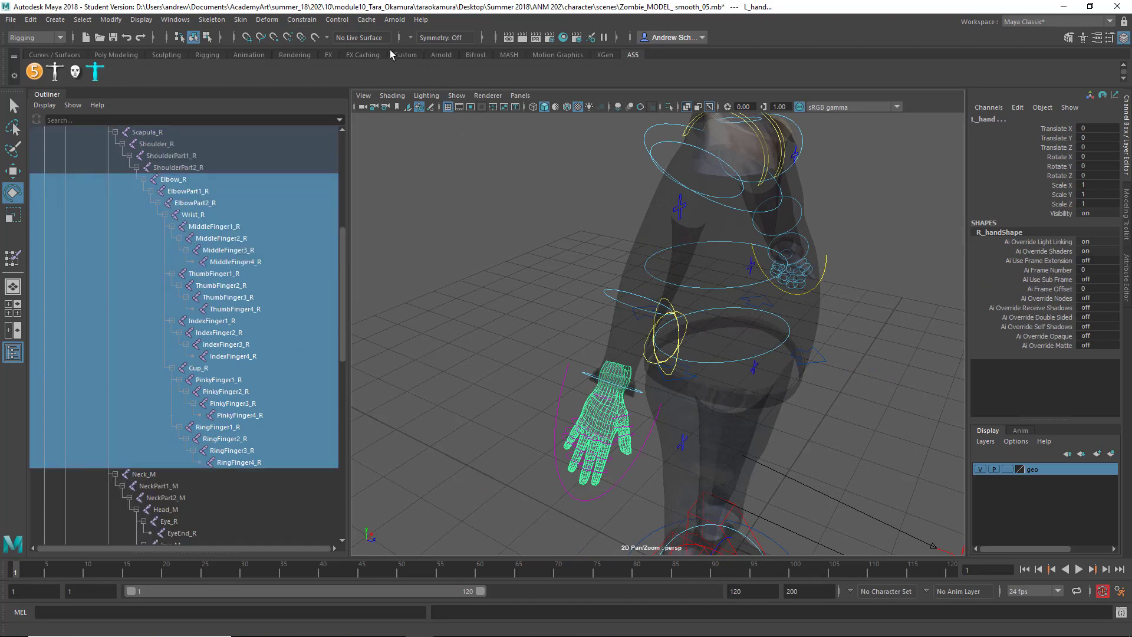
{"action": "left_click", "coordinate": [240, 19]}
{"action": "left_click", "coordinate": [393, 50]}
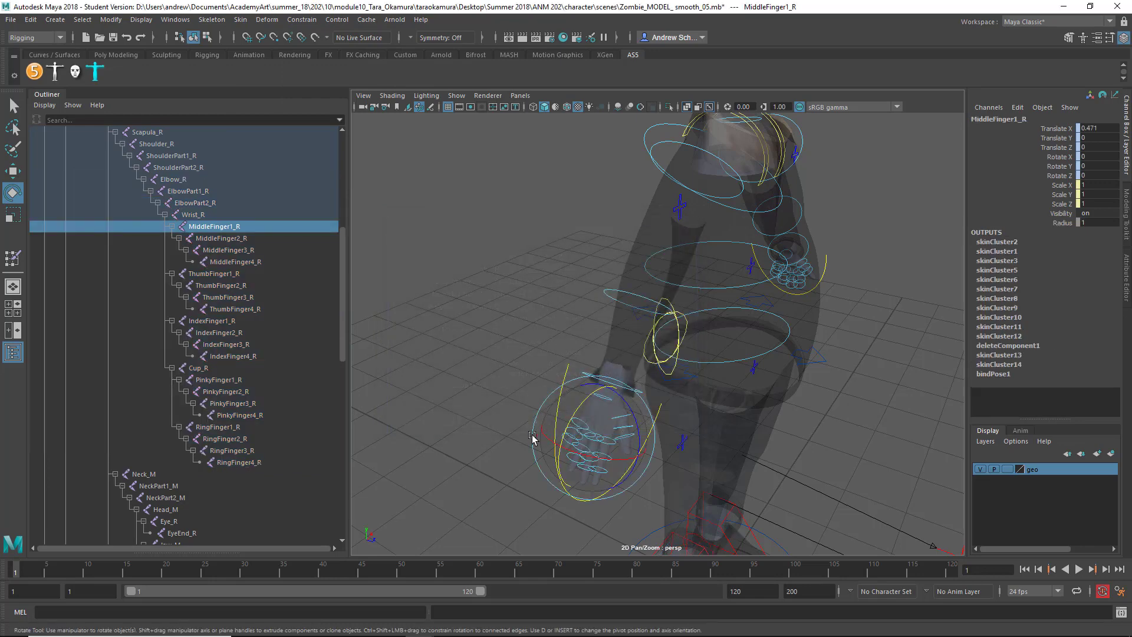
Clear the selection and turn off X-Ray shading in the viewport.
{"action": "left_click", "coordinate": [510, 470]}
{"action": "left_click_drag", "start_coordinate": [510, 470], "coordinate": [467, 462], "text": "alt"}
{"action": "right_click_drag", "start_coordinate": [467, 463], "coordinate": [573, 459], "text": "alt"}
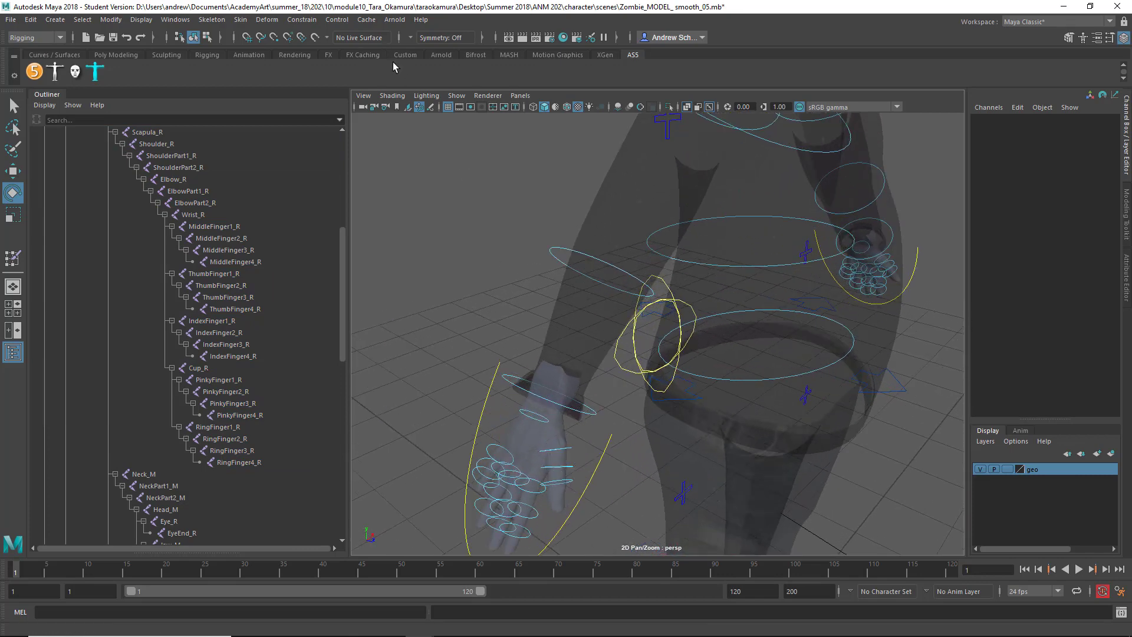
{"action": "left_click", "coordinate": [392, 95]}
{"action": "left_click", "coordinate": [408, 216]}
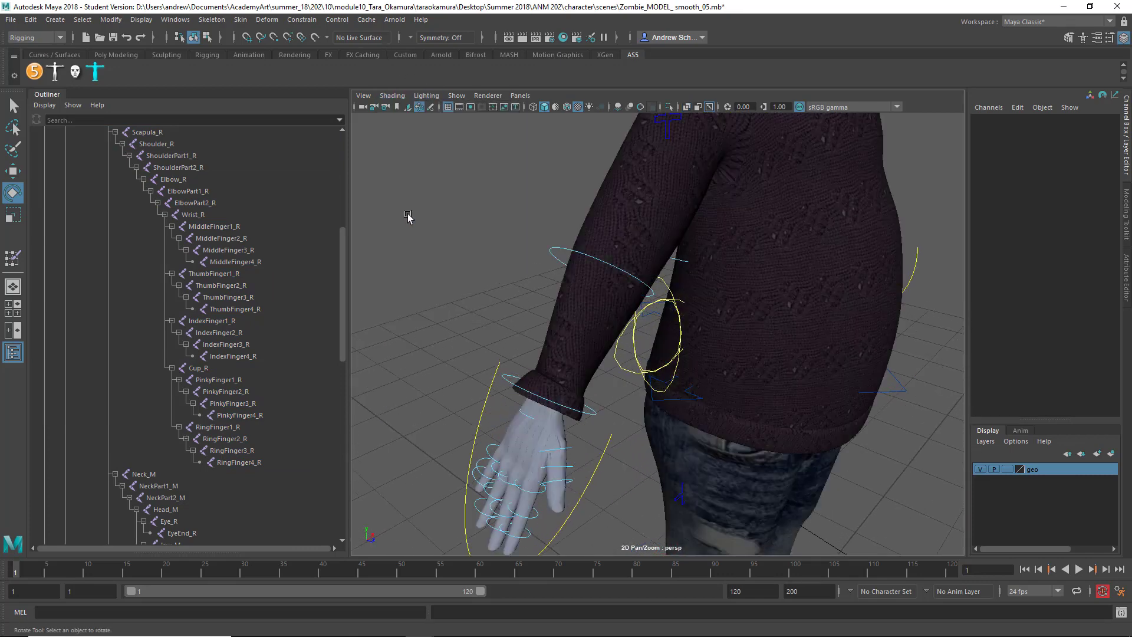
Try rotating the FKWrist_R control to test the new binding, and undo the rotation.
{"action": "left_click", "coordinate": [515, 386]}
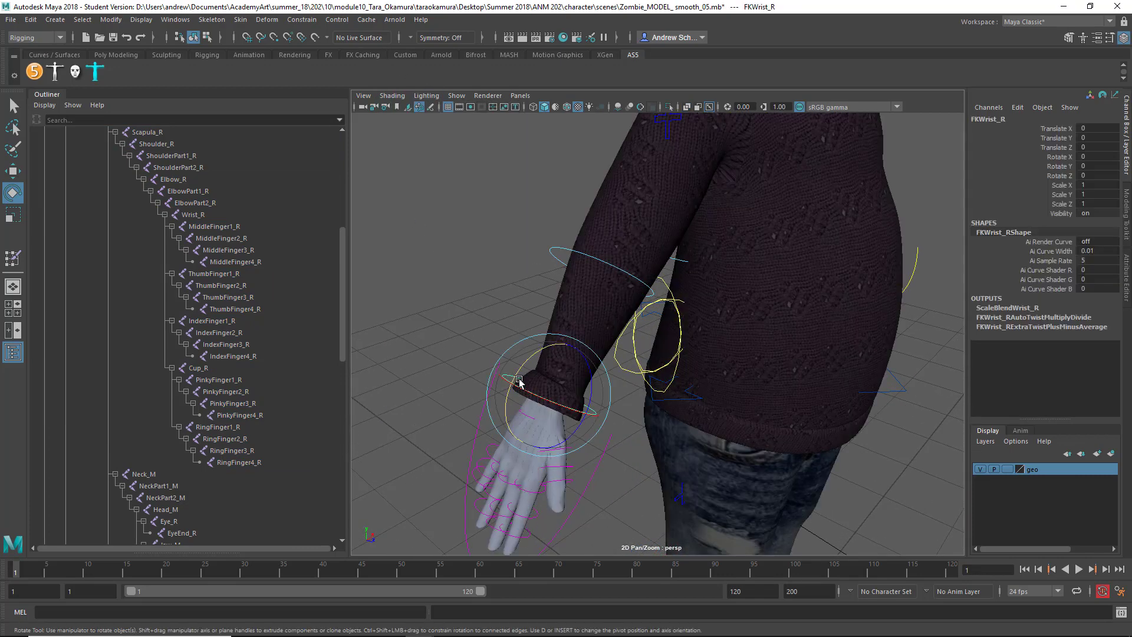
{"action": "key", "text": "ctrl+z"}
{"action": "key", "text": "ctrl+z"}
{"action": "key", "text": "ctrl+z"}
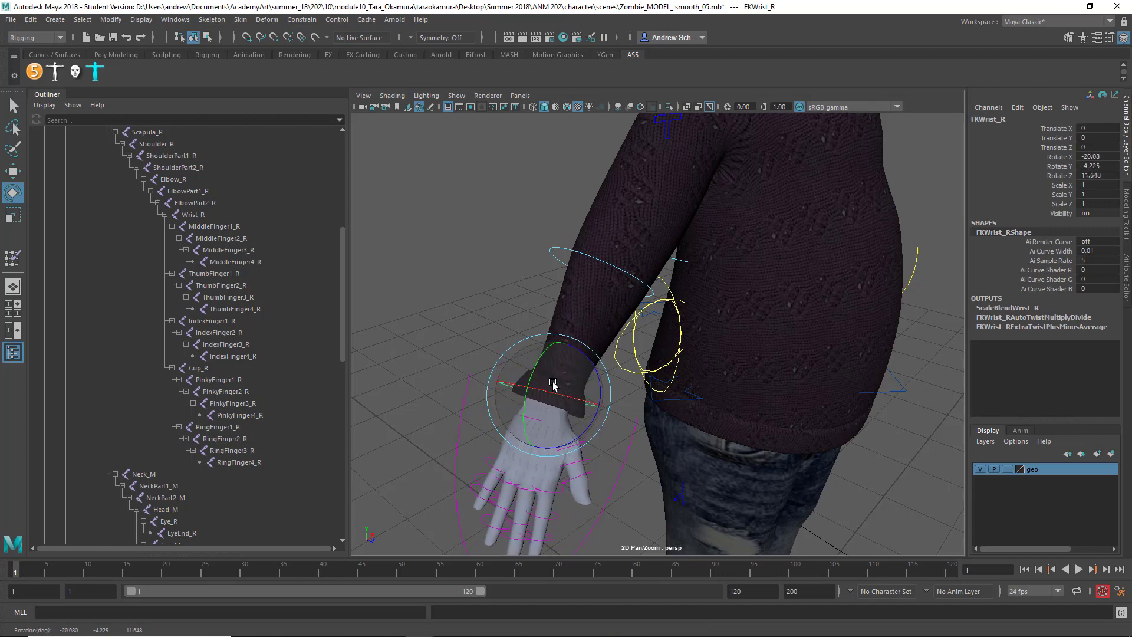
Try the Index Curl through Thumb Curl attributes together on the Fingers_R control, and undo the change.
{"action": "left_click", "coordinate": [477, 411]}
{"action": "left_click", "coordinate": [479, 427]}
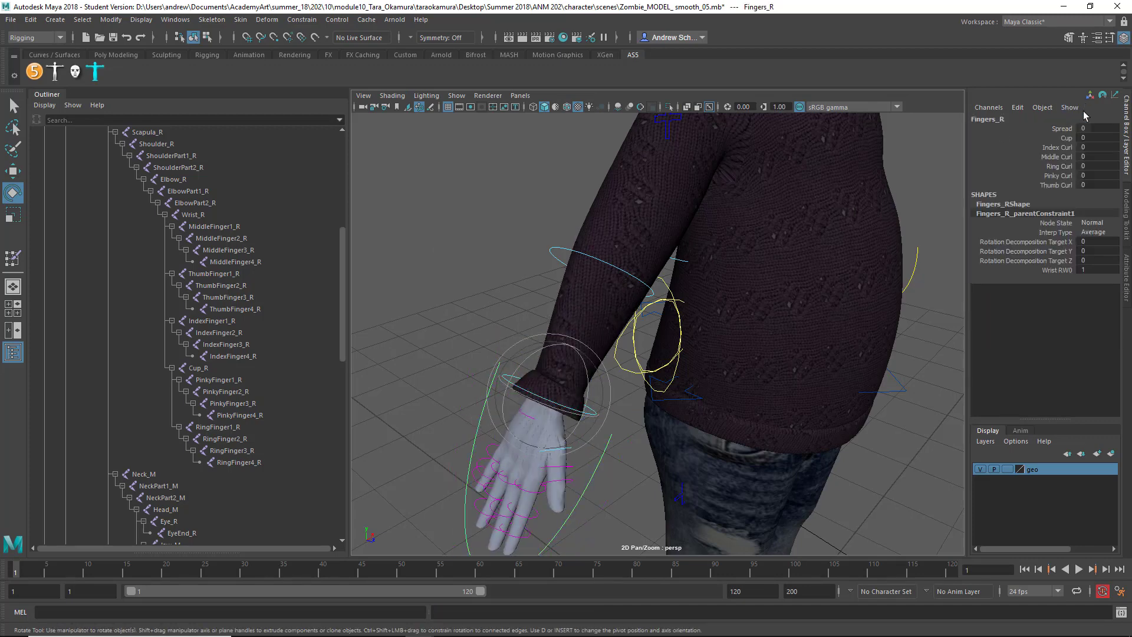
{"action": "left_click_drag", "start_coordinate": [1064, 150], "coordinate": [1059, 185]}
{"action": "mouse_move", "coordinate": [813, 150]}
{"action": "middle_mouse_down"}
{"action": "mouse_move", "coordinate": [835, 150]}
{"action": "mouse_move", "coordinate": [796, 167]}
{"action": "mouse_move", "coordinate": [825, 166]}
{"action": "middle_mouse_up"}
{"action": "key", "text": "ctrl+z"}
Select the left arm's joints from Elbow_L through RingFinger4_L.
{"action": "scroll", "coordinate": [719, 359], "scroll_direction": "down", "scroll_amount": 5}
{"action": "left_click_drag", "start_coordinate": [825, 359], "coordinate": [742, 358], "text": "alt"}
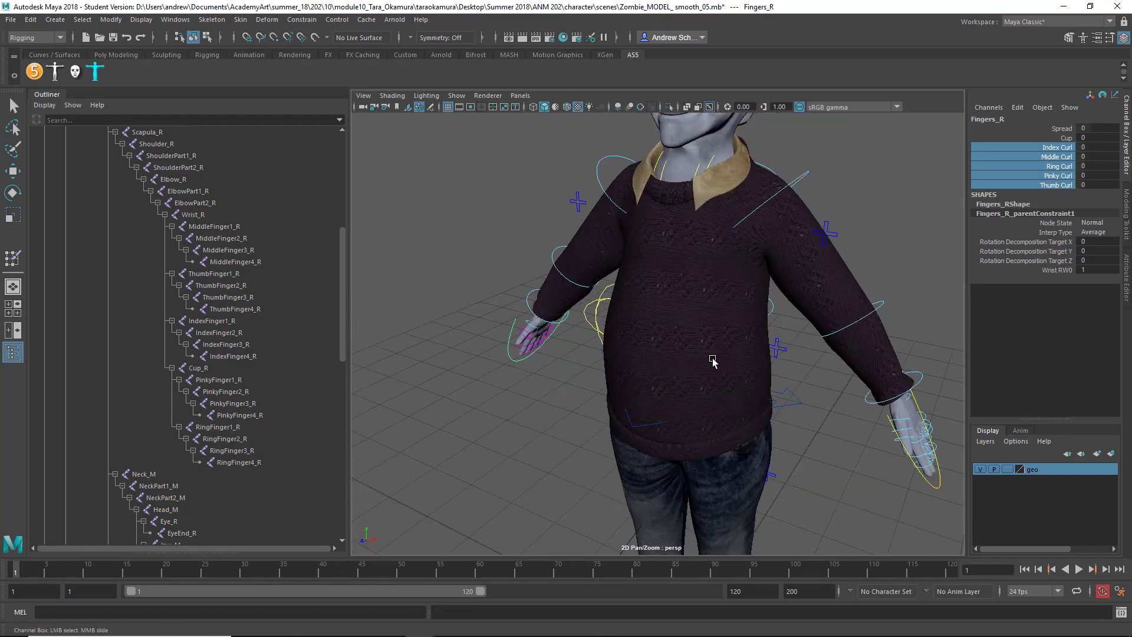
{"action": "middle_click_drag", "start_coordinate": [817, 341], "coordinate": [659, 257], "text": "alt"}
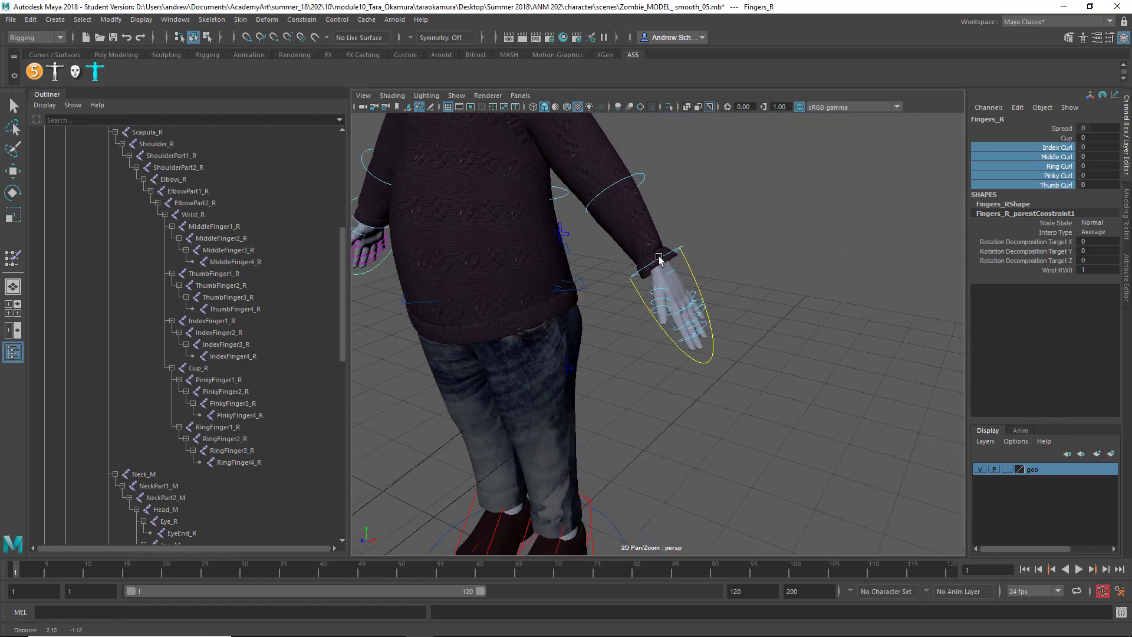
{"action": "scroll", "coordinate": [659, 259], "scroll_direction": "up", "scroll_amount": 6}
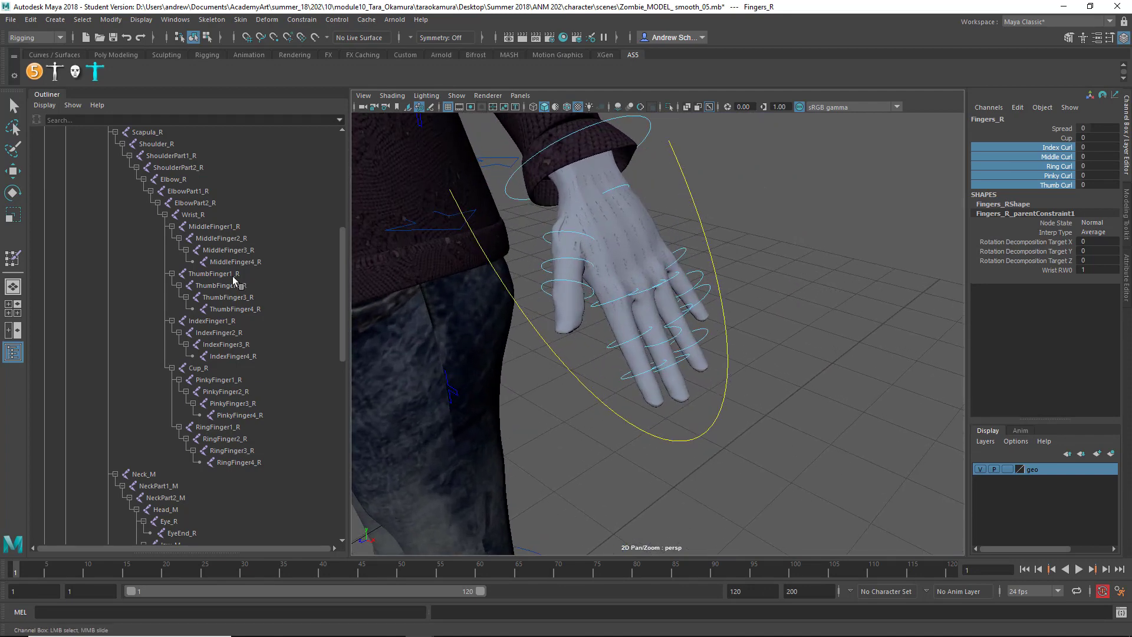
{"action": "scroll", "coordinate": [233, 273], "scroll_direction": "up", "scroll_amount": 6}
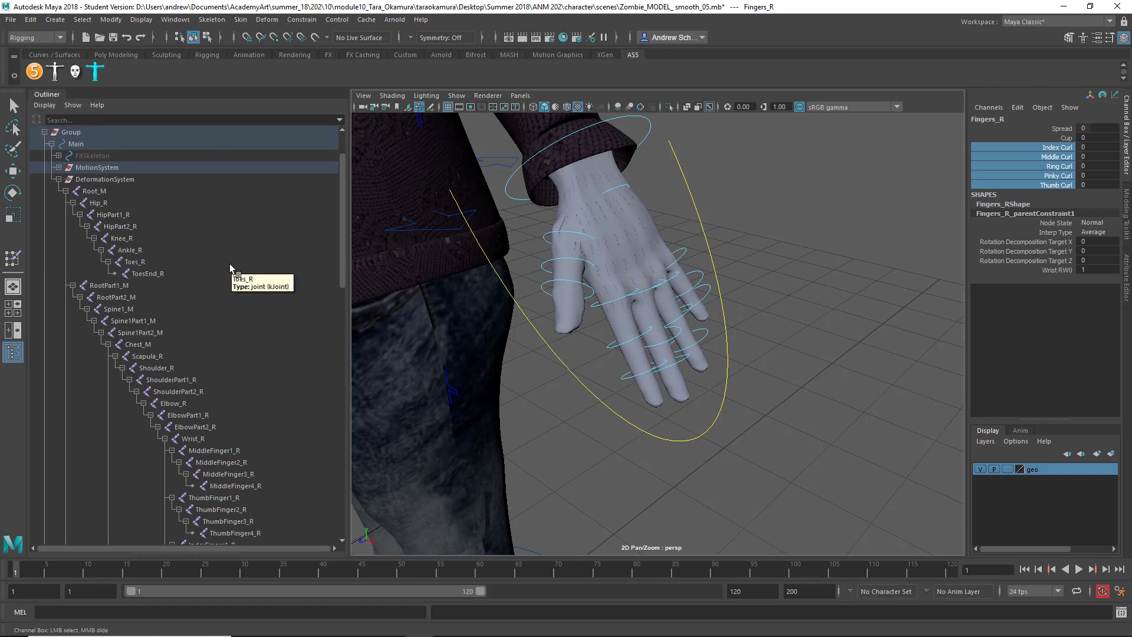
{"action": "scroll", "coordinate": [229, 264], "scroll_direction": "down", "scroll_amount": 3}
{"action": "scroll", "coordinate": [228, 263], "scroll_direction": "down", "scroll_amount": 3}
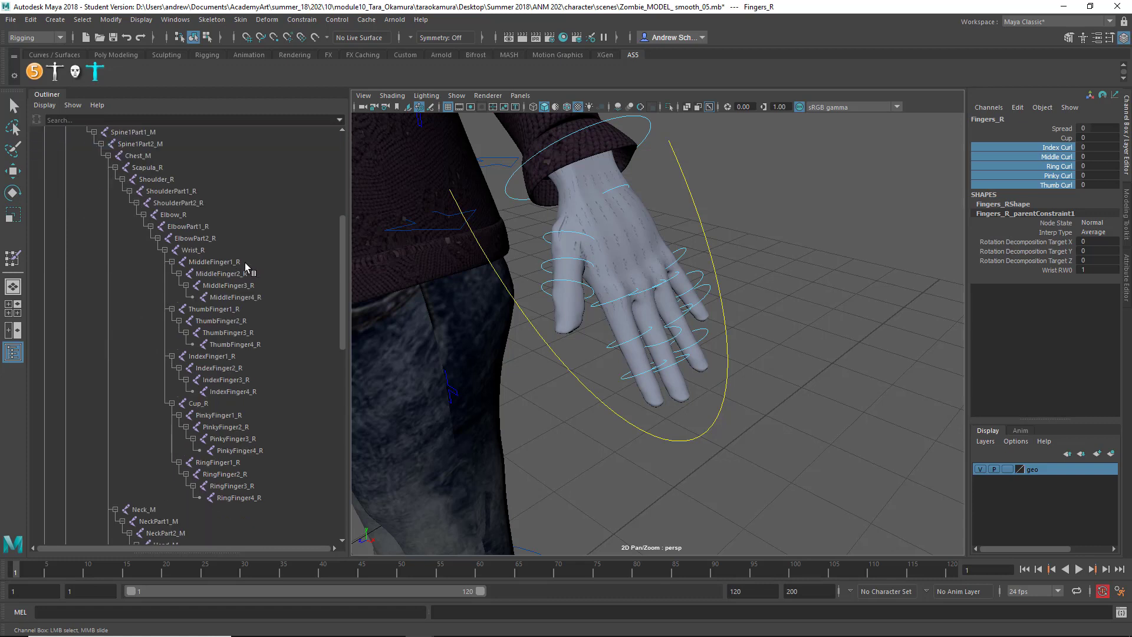
{"action": "scroll", "coordinate": [246, 262], "scroll_direction": "down", "scroll_amount": 9}
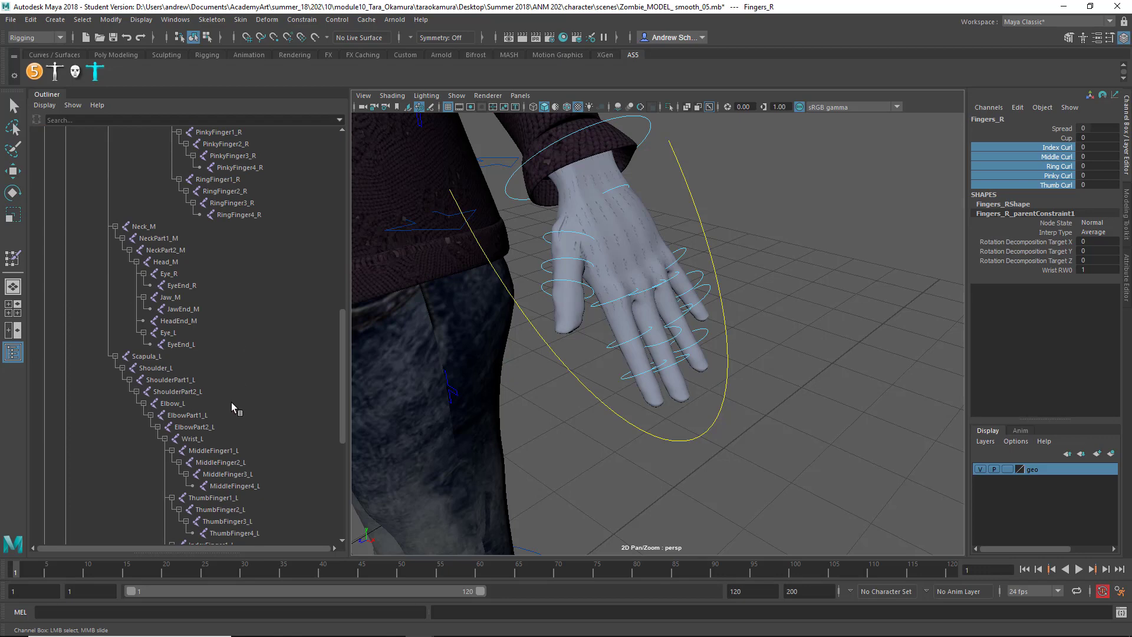
{"action": "left_click", "coordinate": [211, 404]}
{"action": "scroll", "coordinate": [253, 401], "scroll_direction": "down", "scroll_amount": 6}
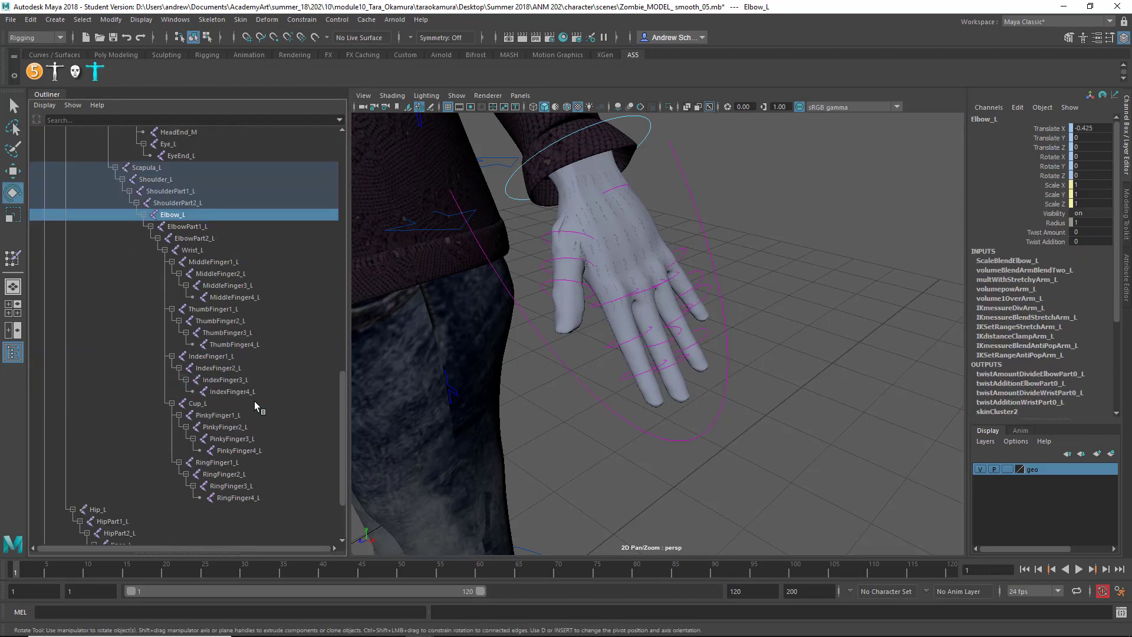
{"action": "left_click", "coordinate": [236, 497], "text": "shift"}
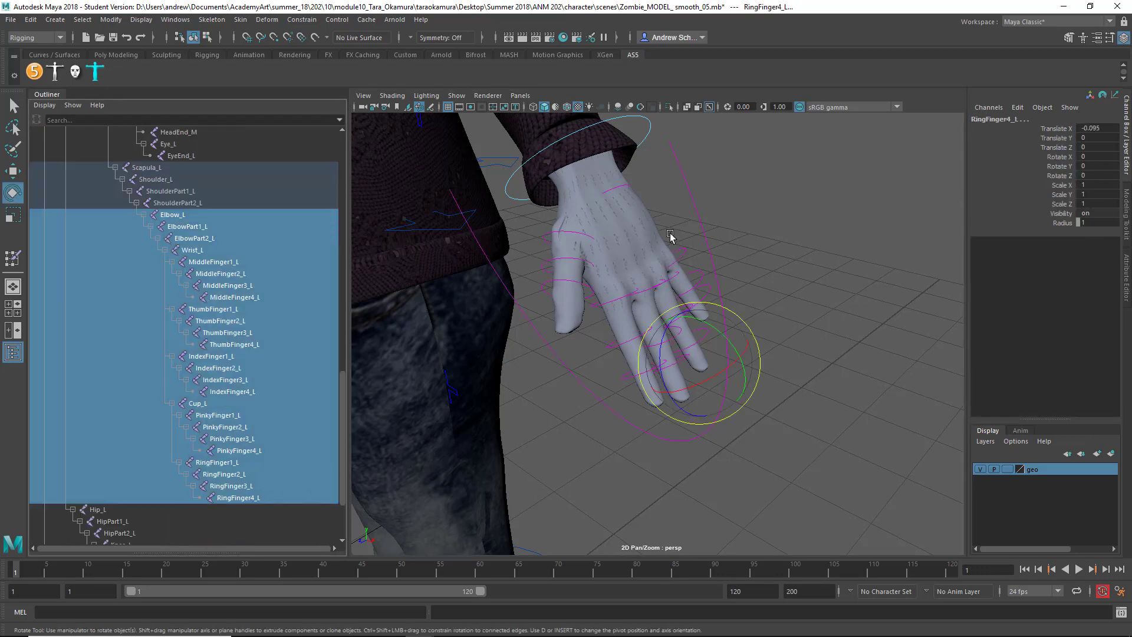
Add the R_hand mesh to the selected left-arm joints and bind it with Bind Skin.
{"action": "left_click", "coordinate": [632, 236], "text": "shift"}
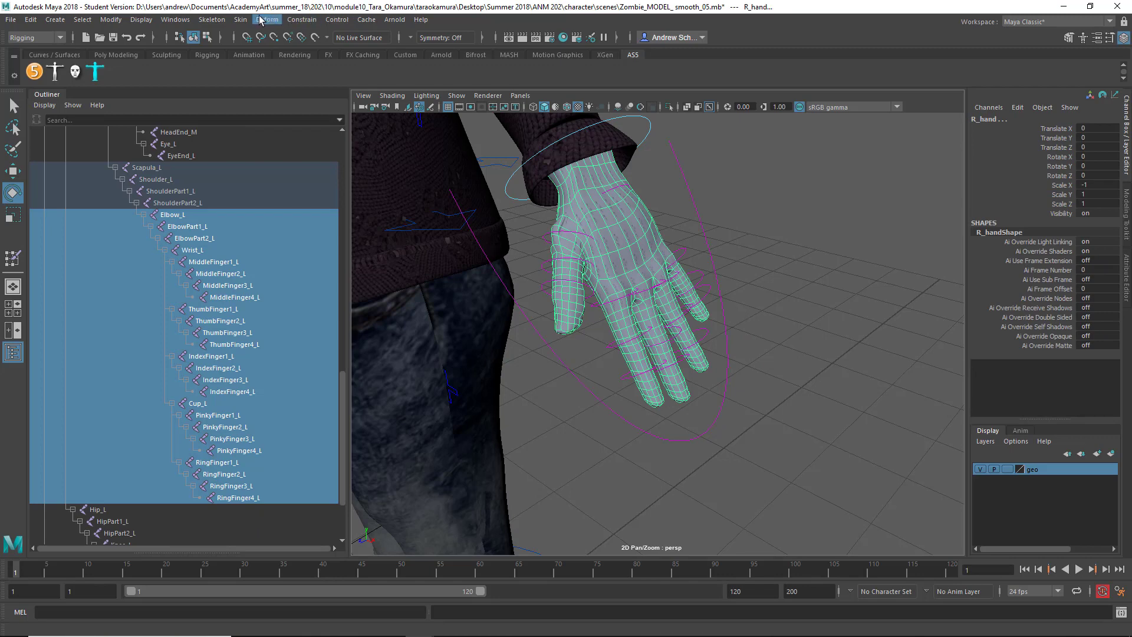
{"action": "left_click", "coordinate": [241, 19]}
{"action": "left_click", "coordinate": [393, 50]}
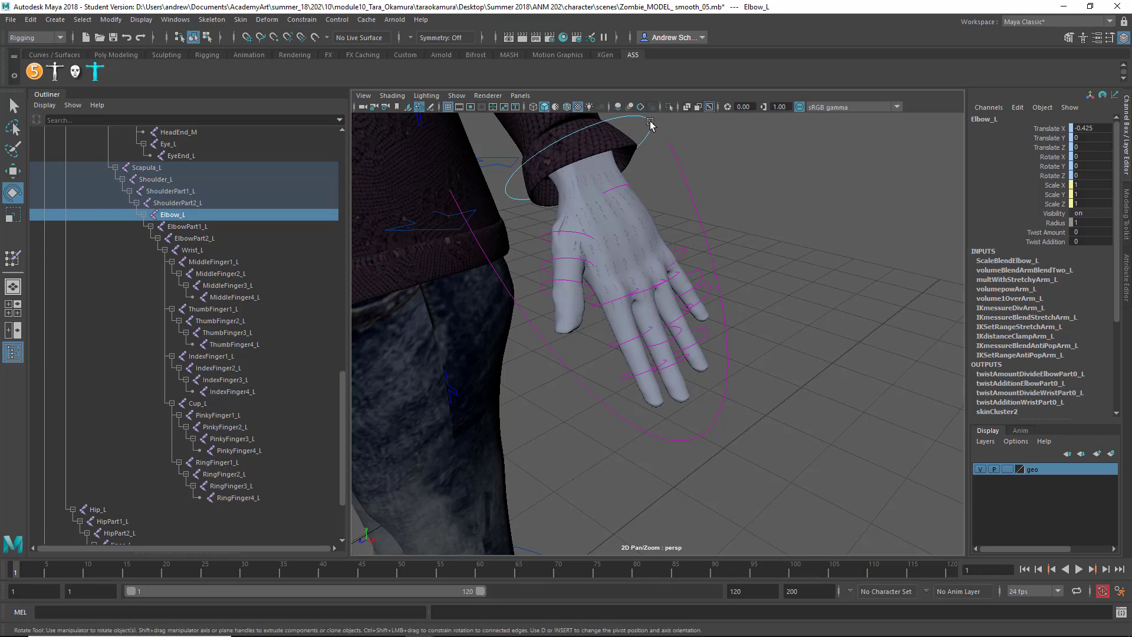
Try rotating the FKWrist_L control to test the R_hand mesh's new binding, and undo the rotation.
{"action": "left_click", "coordinate": [650, 124]}
{"action": "left_click_drag", "start_coordinate": [619, 151], "coordinate": [552, 193]}
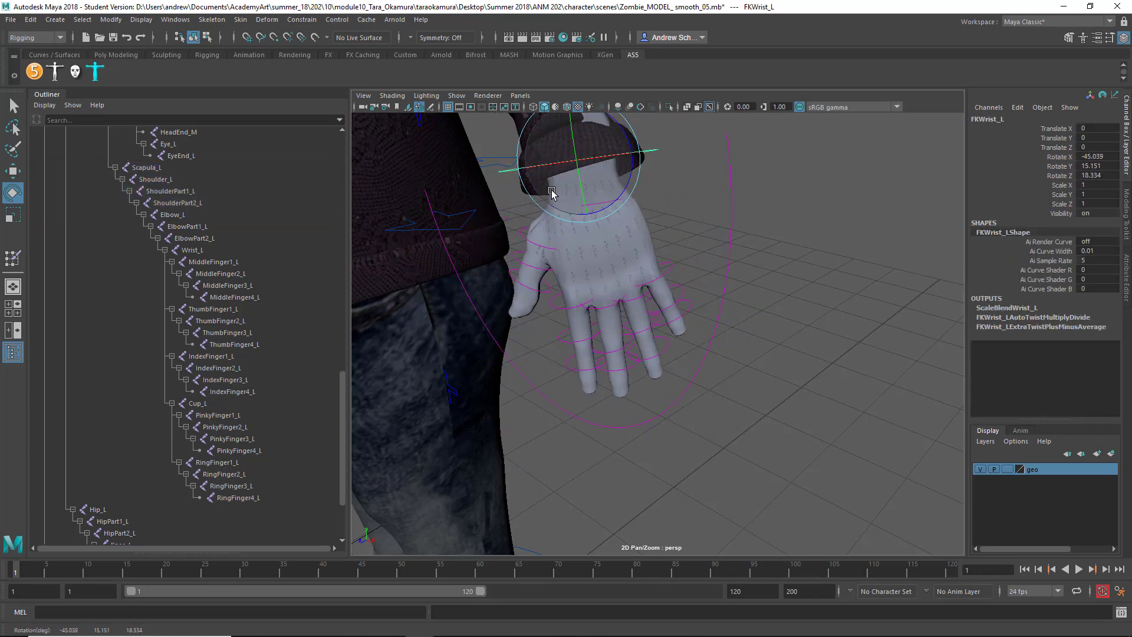
{"action": "key", "text": "ctrl+z"}
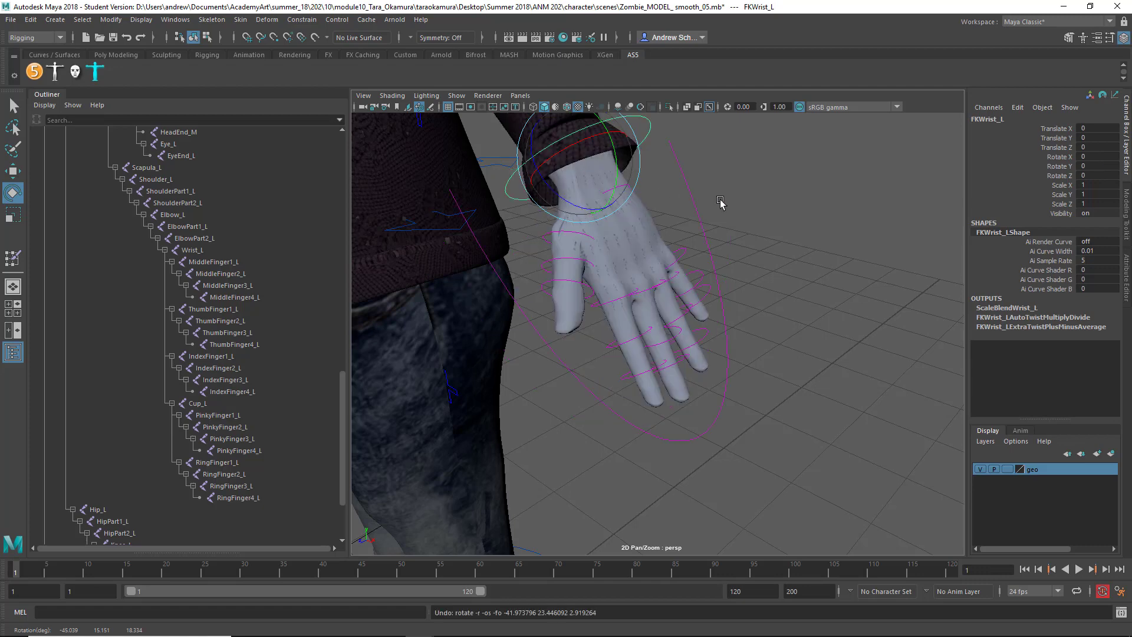
Try rotating the FKWrist_R control for comparison, undo the rotation, and redo the skin bind if it gets undone too.
{"action": "right_click_drag", "start_coordinate": [719, 202], "coordinate": [414, 195], "text": "alt"}
{"action": "left_click_drag", "start_coordinate": [466, 220], "coordinate": [528, 234], "text": "alt"}
{"action": "middle_click_drag", "start_coordinate": [512, 235], "coordinate": [647, 159], "text": "alt"}
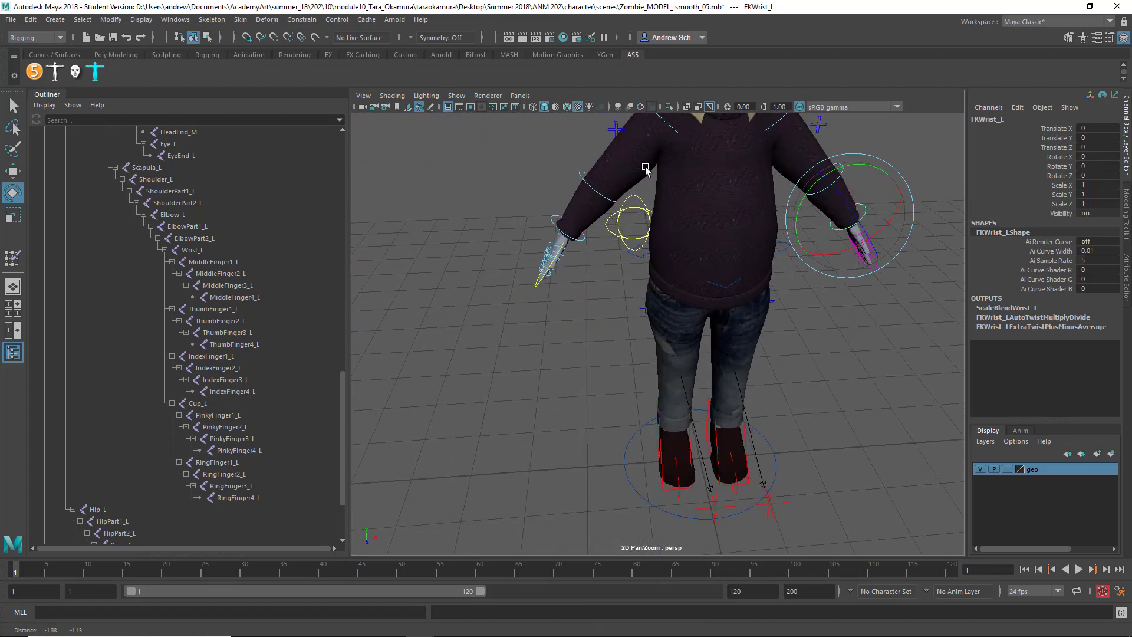
{"action": "right_click_drag", "start_coordinate": [465, 220], "coordinate": [524, 215], "text": "alt"}
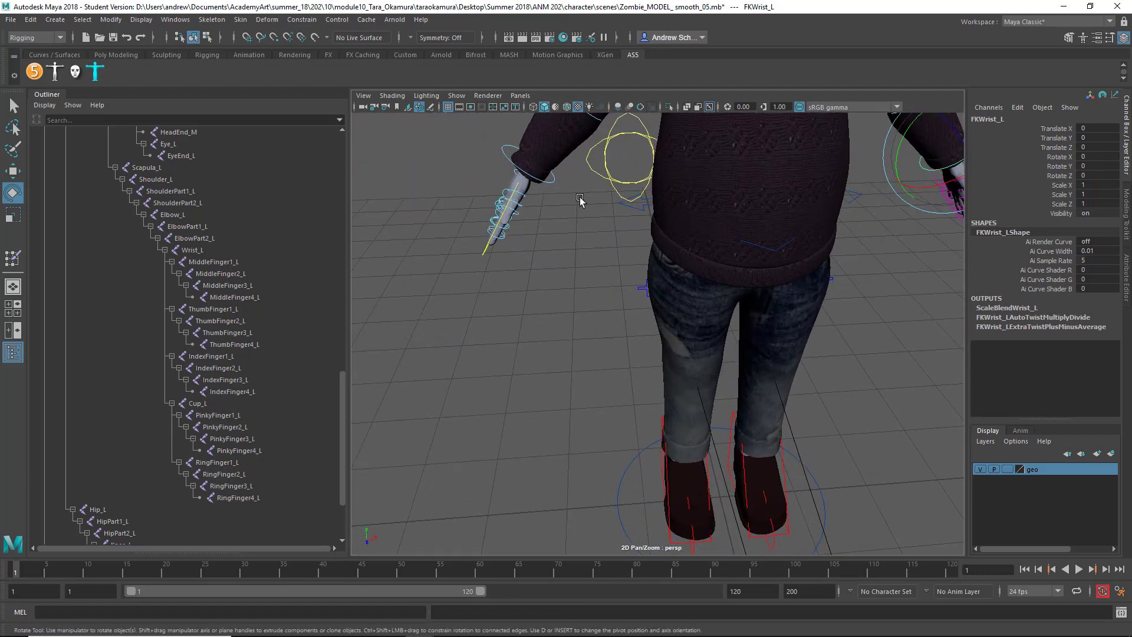
{"action": "left_click", "coordinate": [507, 156]}
{"action": "left_click_drag", "start_coordinate": [546, 209], "coordinate": [588, 213], "text": "alt"}
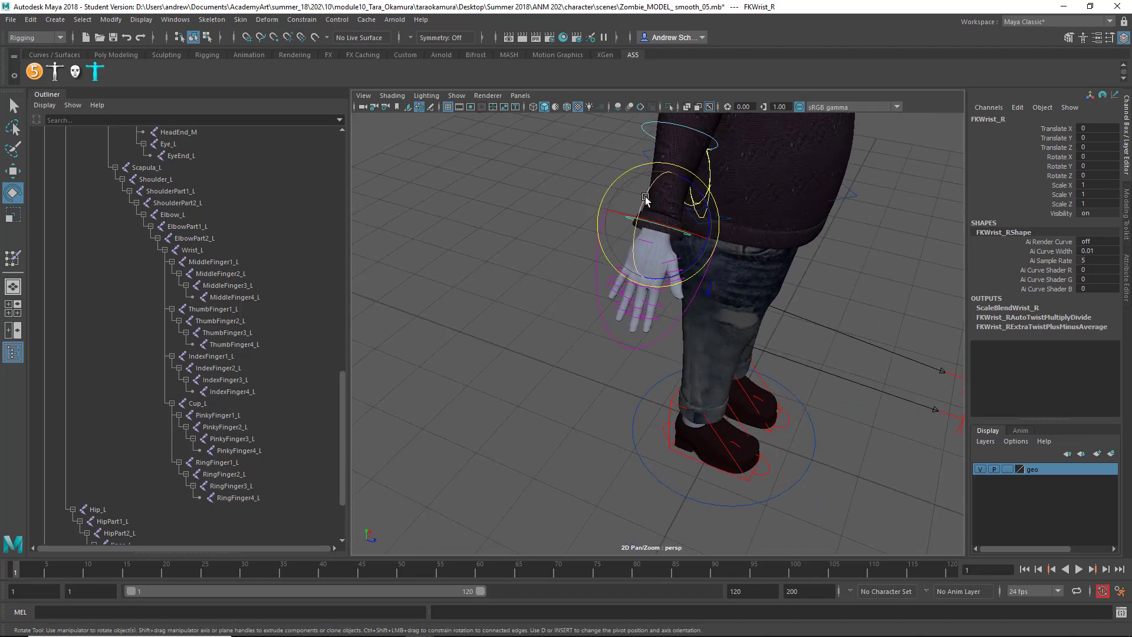
{"action": "left_click_drag", "start_coordinate": [646, 193], "coordinate": [673, 245]}
{"action": "key", "text": "ctrl+z"}
{"action": "key", "text": "ctrl+z"}
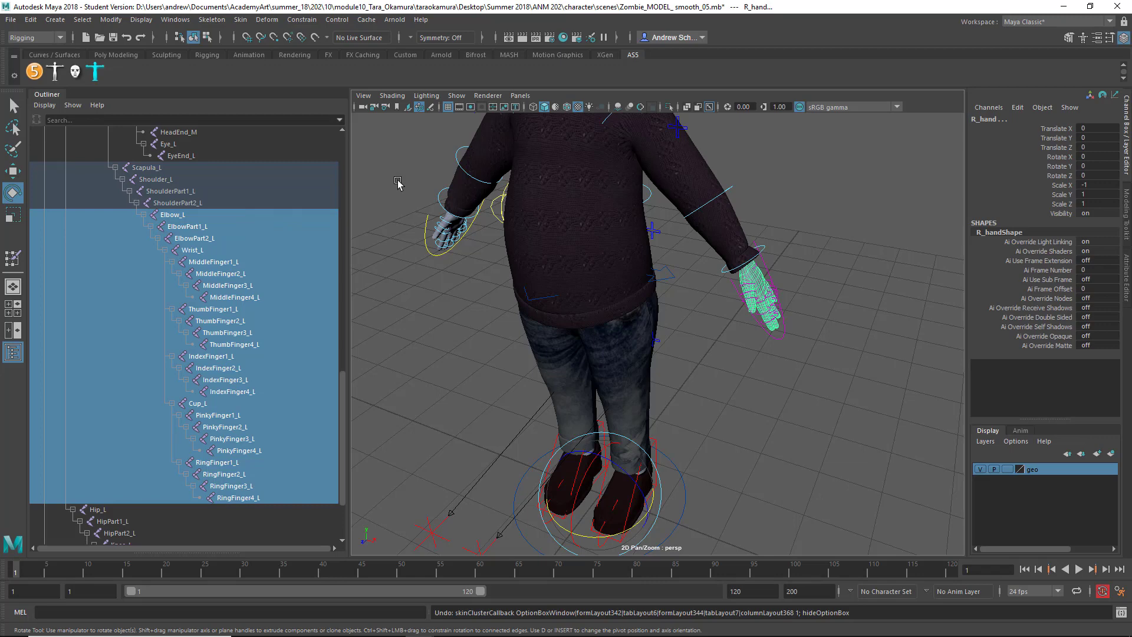
{"action": "key", "text": "shift+z"}
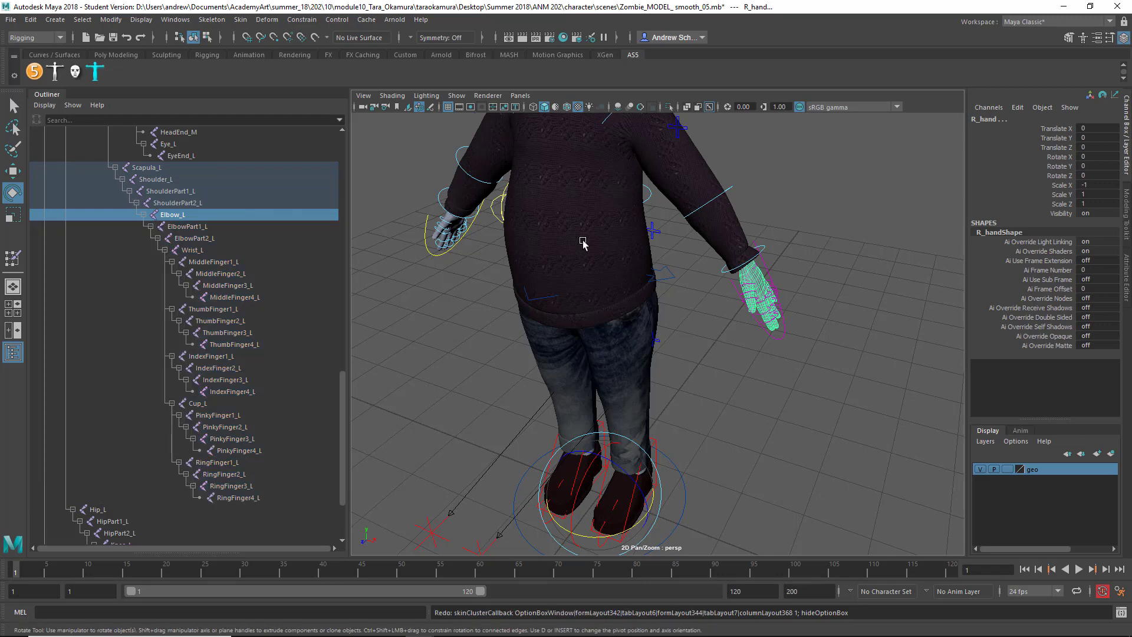
Try bending the wrist with the FKWrist_L control, undo the rotation, and clear the selection.
{"action": "left_click", "coordinate": [830, 254]}
{"action": "left_click", "coordinate": [766, 249]}
{"action": "left_click_drag", "start_coordinate": [765, 247], "coordinate": [857, 319]}
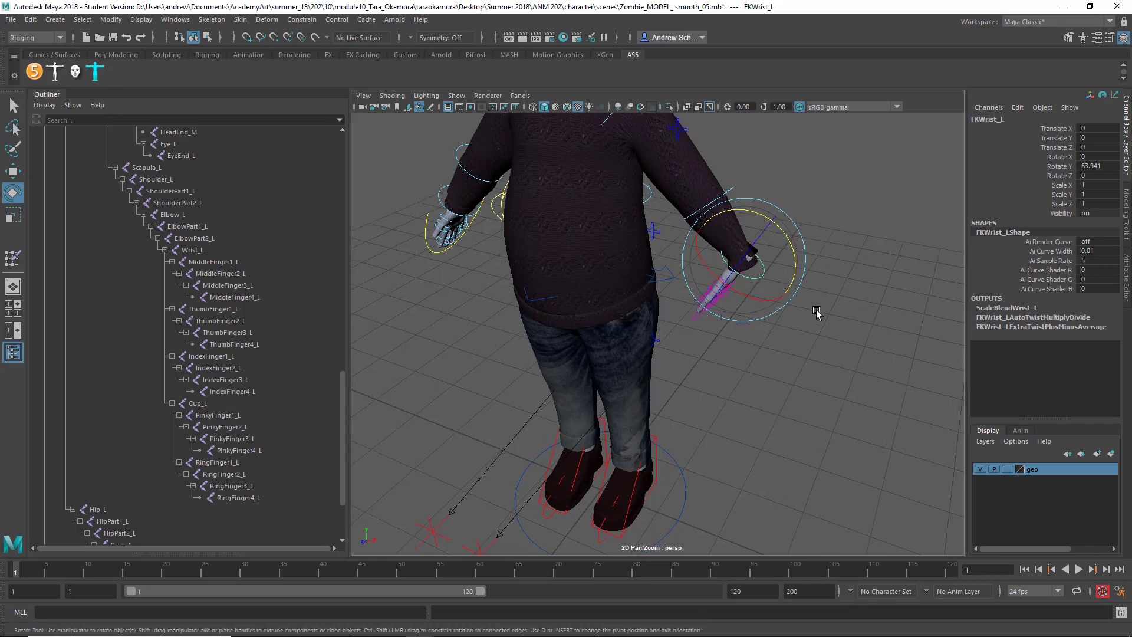
{"action": "key", "text": "ctrl+z"}
{"action": "left_click", "coordinate": [861, 270]}
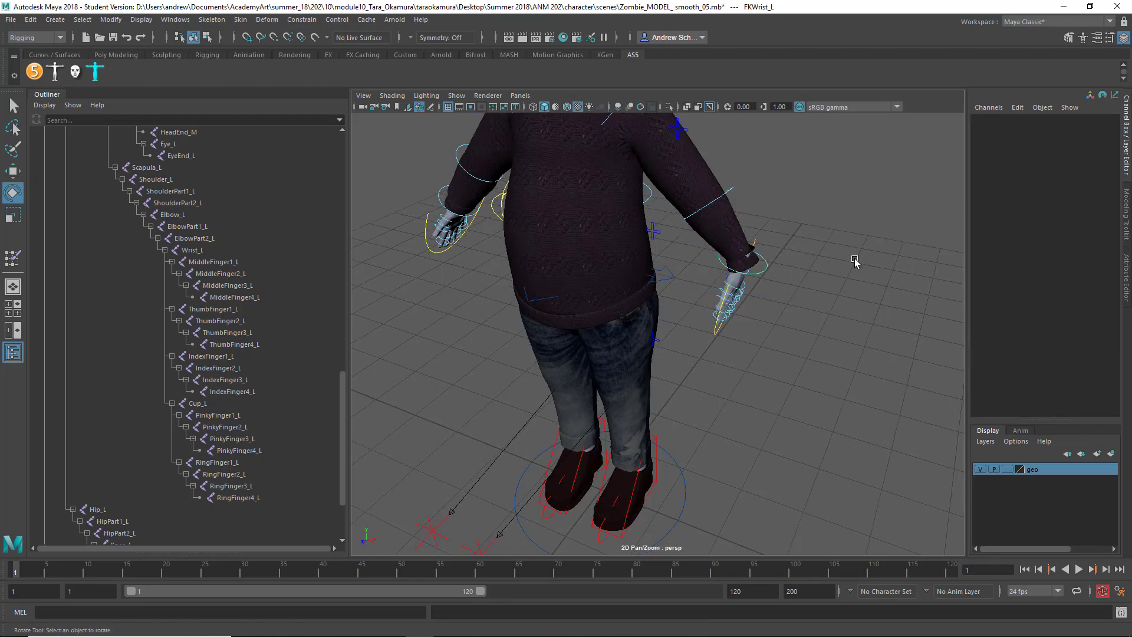
Select both hand meshes together, adding R_hand last.
{"action": "left_click_drag", "start_coordinate": [862, 270], "coordinate": [599, 297], "text": "alt"}
{"action": "key", "text": "ctrl+z"}
{"action": "left_click_drag", "start_coordinate": [469, 239], "coordinate": [634, 251], "text": "alt"}
{"action": "left_click", "coordinate": [442, 332]}
{"action": "left_click_drag", "start_coordinate": [442, 331], "coordinate": [753, 295], "text": "alt"}
{"action": "left_click", "coordinate": [747, 283]}
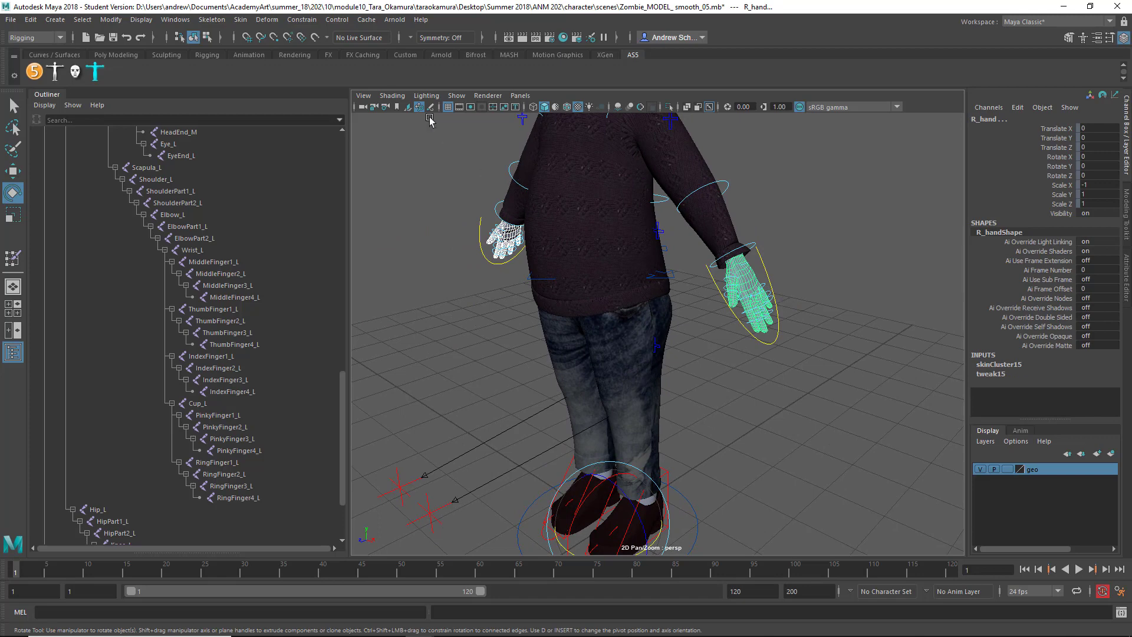
Mirror the skin weights between the hand meshes across YZ with Positive to negative disabled, using Closest point on surface and Closest joint.
{"action": "left_click", "coordinate": [241, 20]}
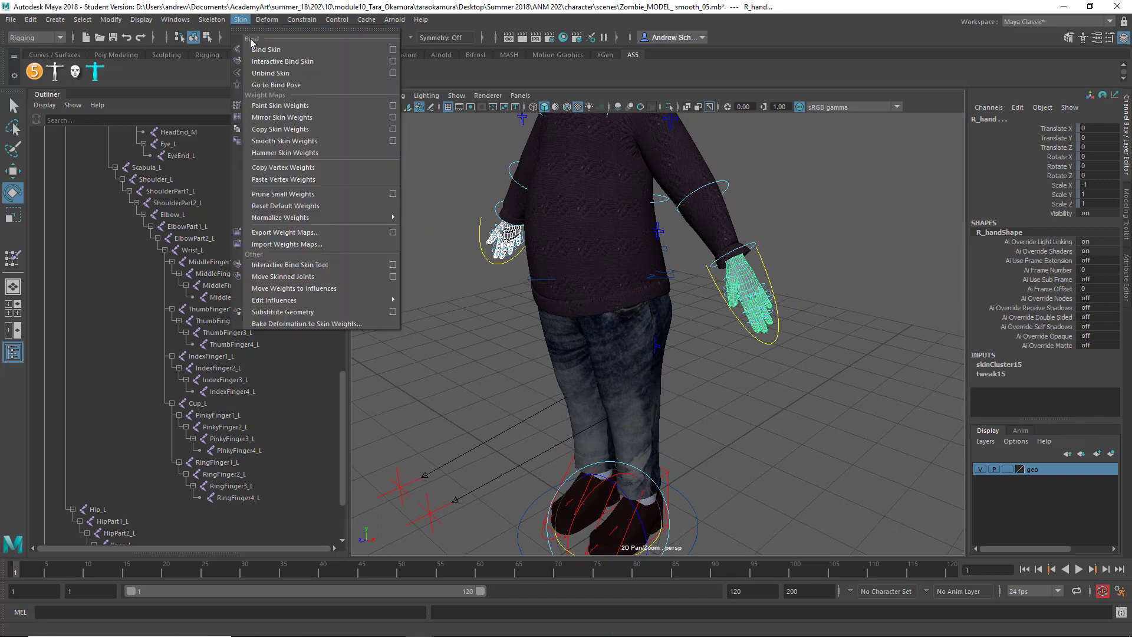
{"action": "left_click", "coordinate": [392, 117]}
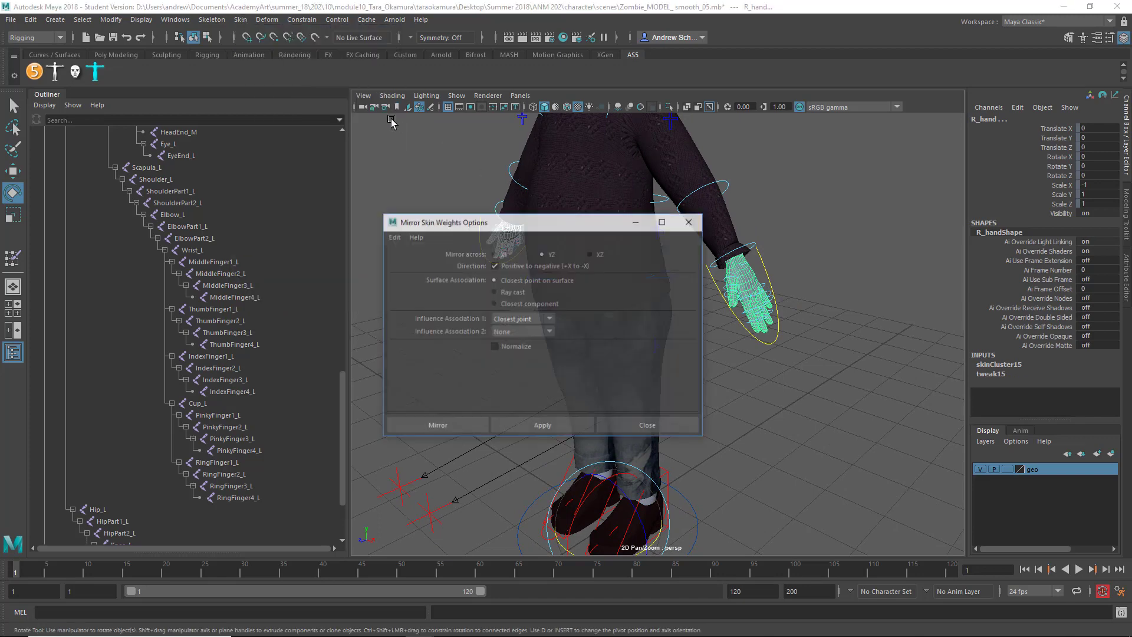
{"action": "left_click_drag", "start_coordinate": [562, 223], "coordinate": [310, 218]}
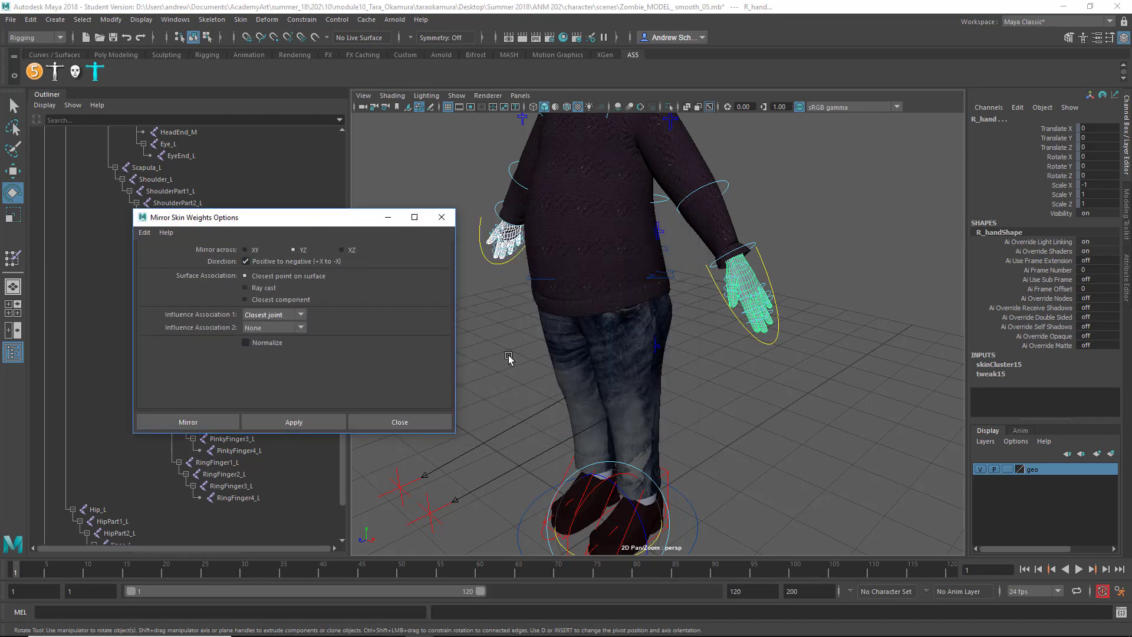
{"action": "left_click_drag", "start_coordinate": [522, 383], "coordinate": [412, 538], "text": "alt"}
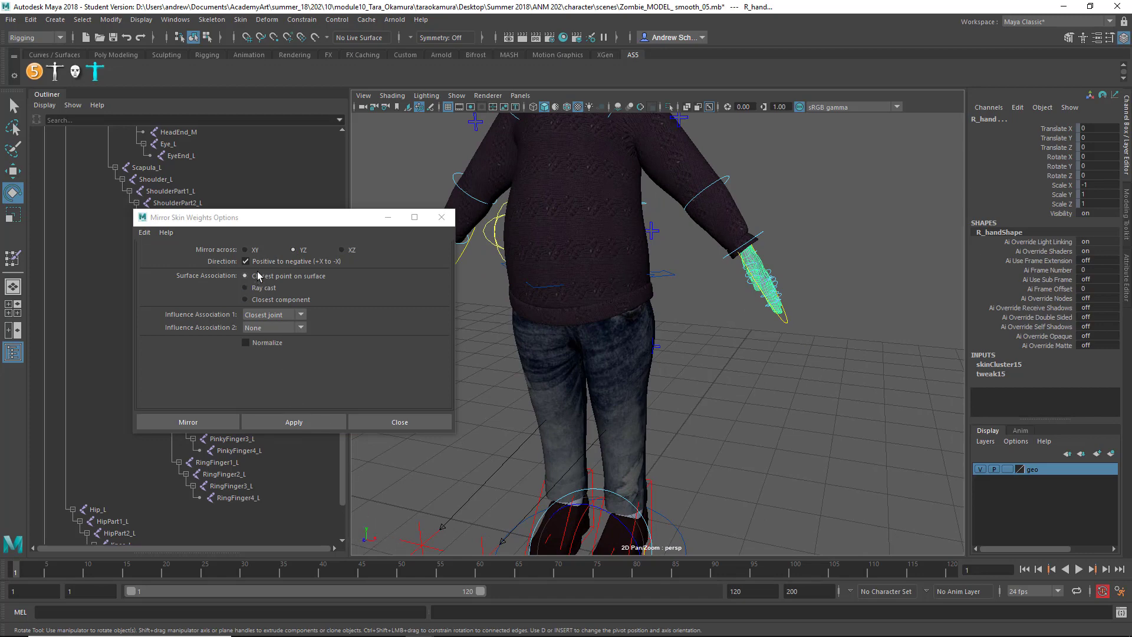
{"action": "left_click", "coordinate": [245, 261]}
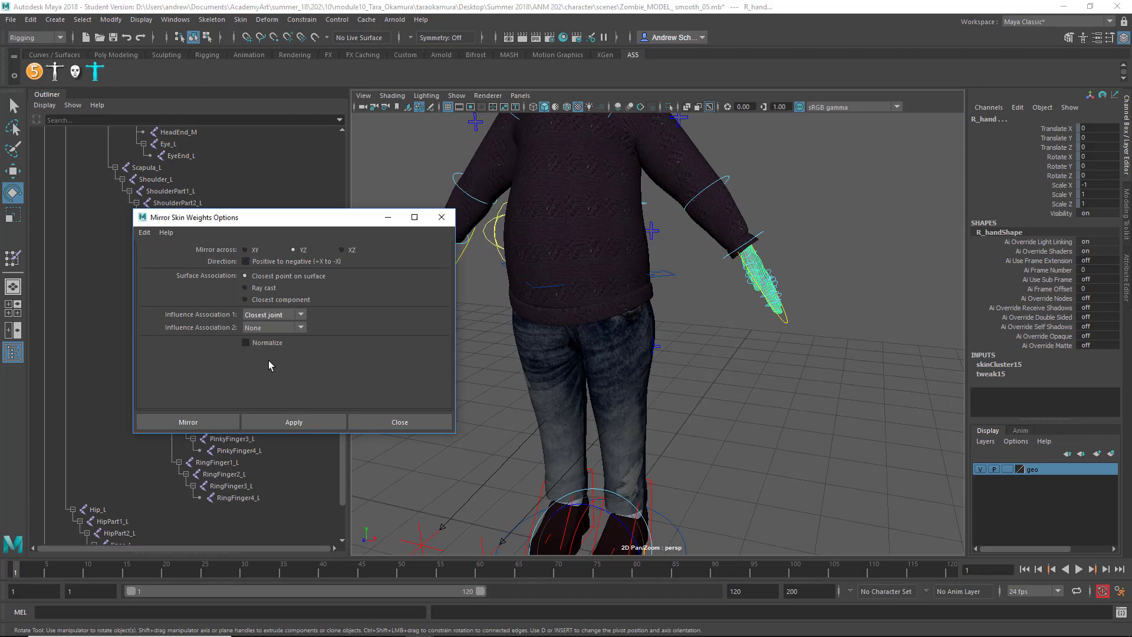
{"action": "left_click", "coordinate": [218, 423]}
Try rotating the FKWrist_L control to check the mirrored weights, and undo the rotation.
{"action": "left_click", "coordinate": [771, 235]}
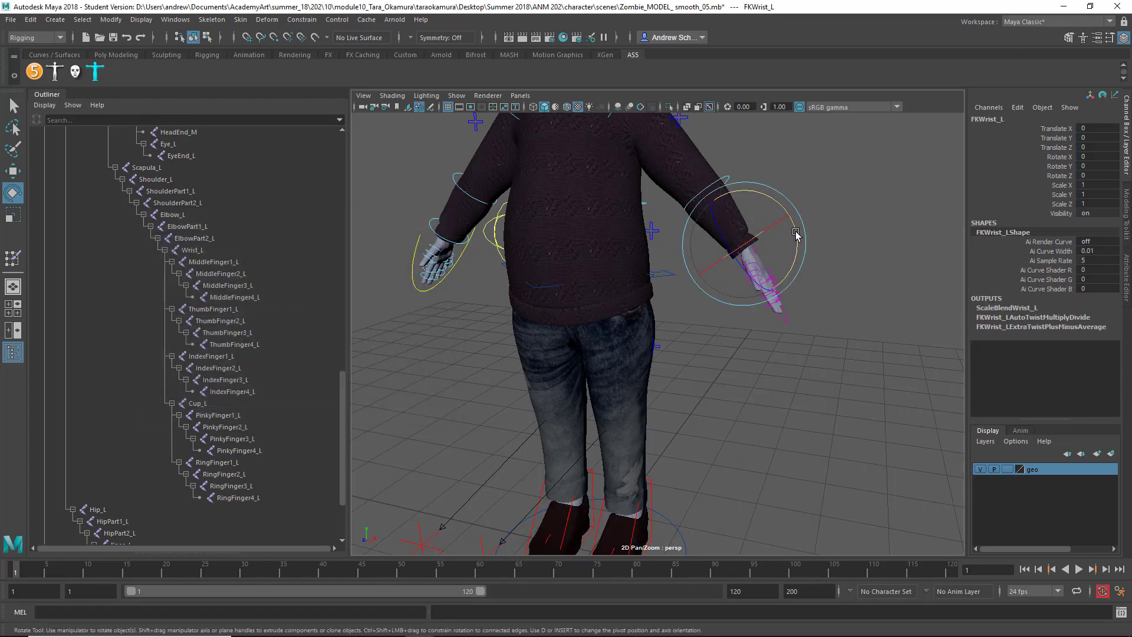
{"action": "left_click_drag", "start_coordinate": [796, 235], "coordinate": [798, 285]}
{"action": "key", "text": "ctrl+z"}
Select the R_hand mesh and isolate it in the viewport.
{"action": "left_click_drag", "start_coordinate": [813, 338], "coordinate": [621, 351], "text": "alt"}
{"action": "right_click_drag", "start_coordinate": [621, 348], "coordinate": [830, 339], "text": "alt"}
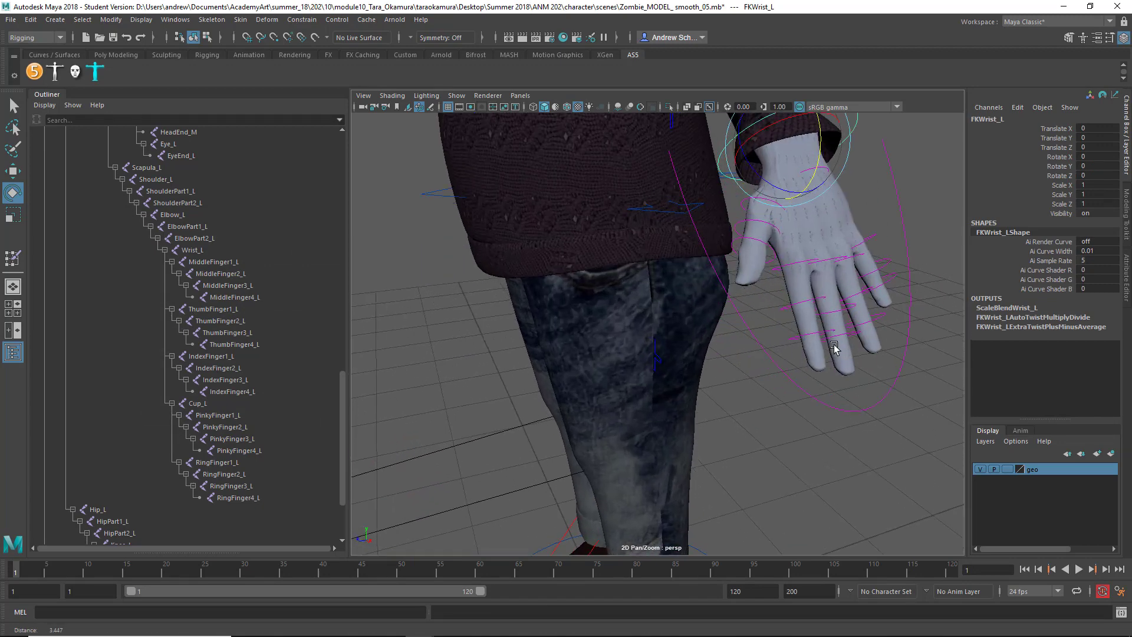
{"action": "middle_click_drag", "start_coordinate": [811, 247], "coordinate": [765, 394], "text": "alt"}
{"action": "left_click", "coordinate": [779, 371]}
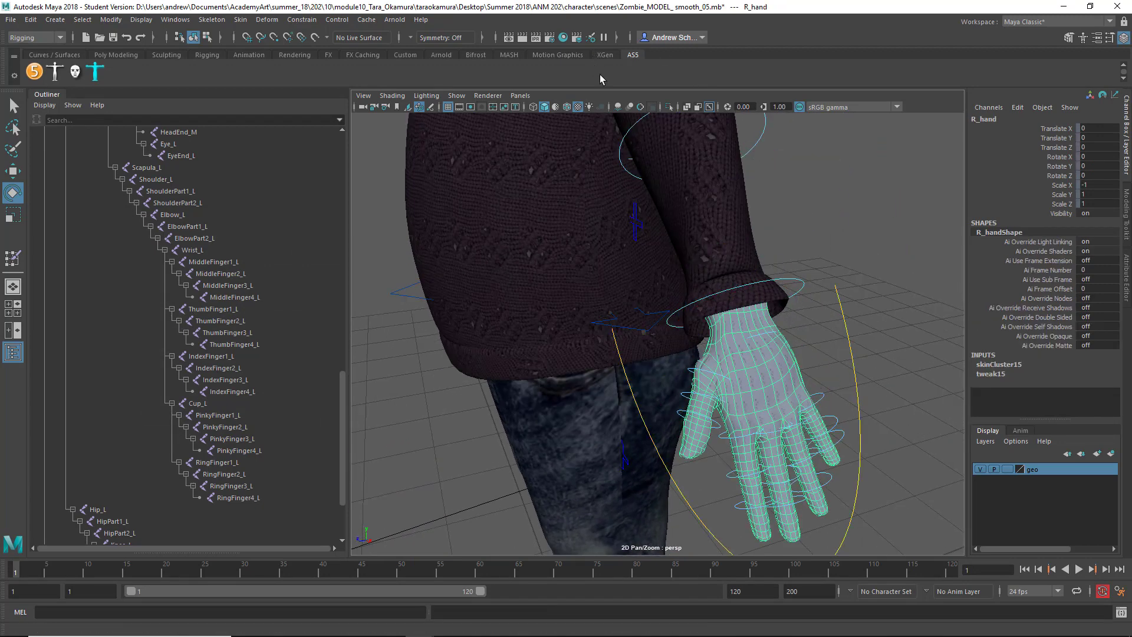
{"action": "left_click", "coordinate": [670, 106]}
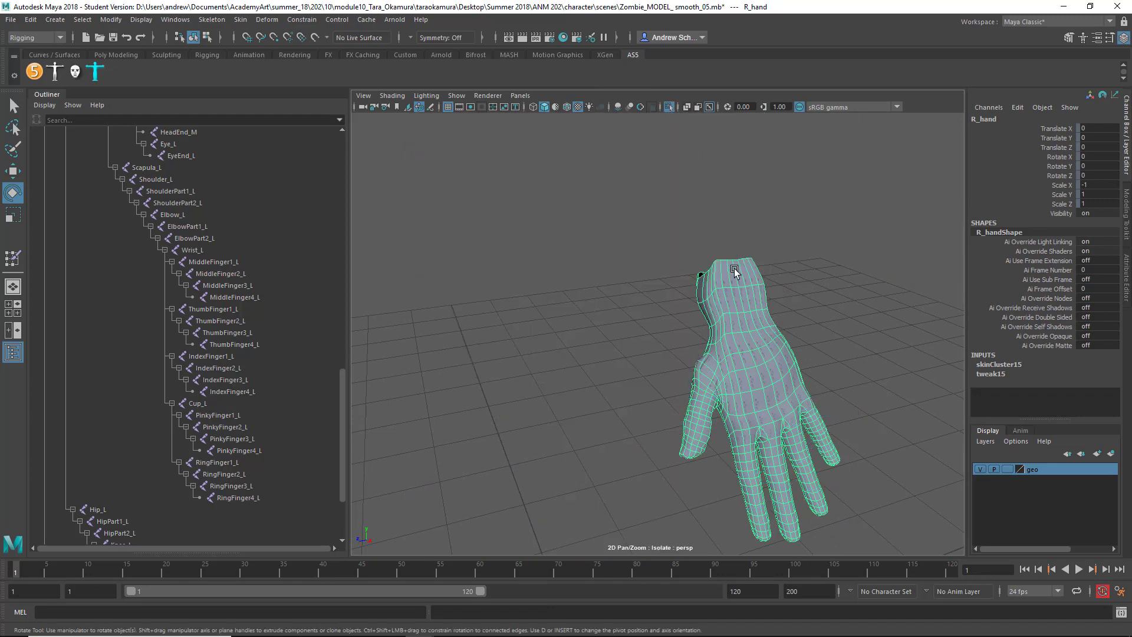
Select the two edge loops nearest the wrist opening of R_hand and convert them to vertices.
{"action": "right_click_drag", "start_coordinate": [733, 269], "coordinate": [734, 234]}
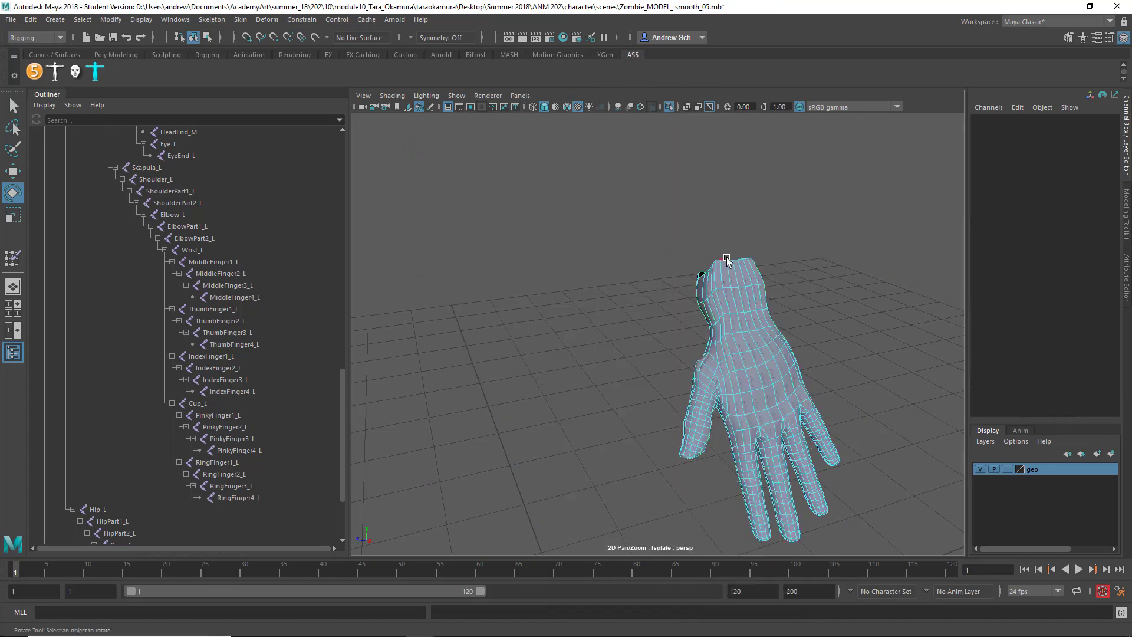
{"action": "left_click", "coordinate": [727, 259]}
{"action": "left_click", "coordinate": [726, 263]}
{"action": "key", "text": "q"}
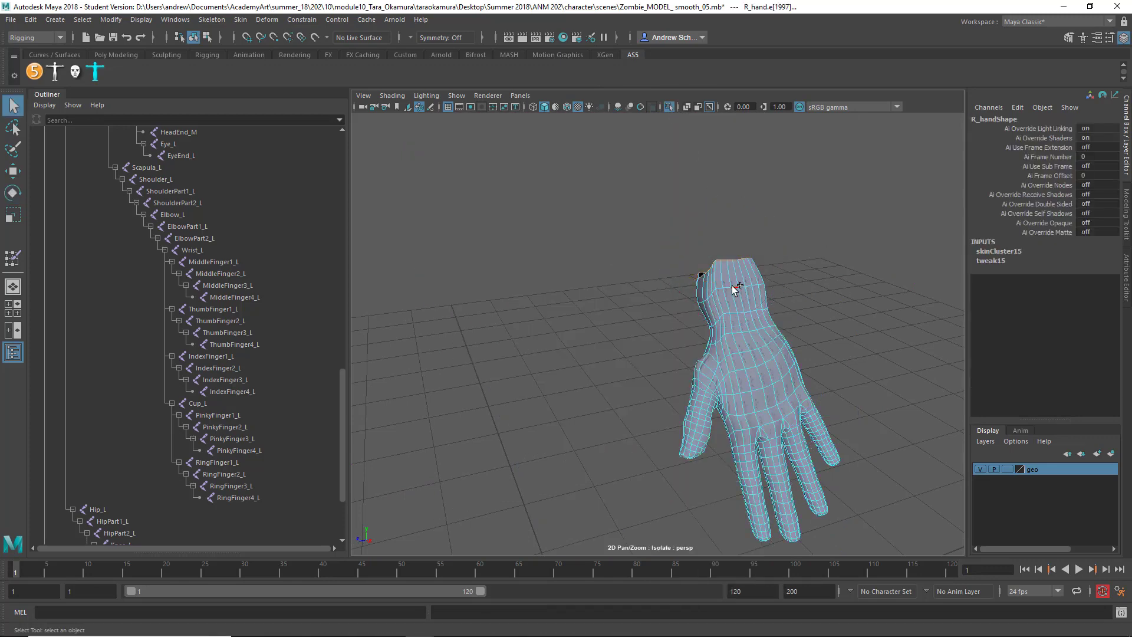
{"action": "double_click", "coordinate": [725, 285]}
{"action": "key", "text": "ctrl+F9"}
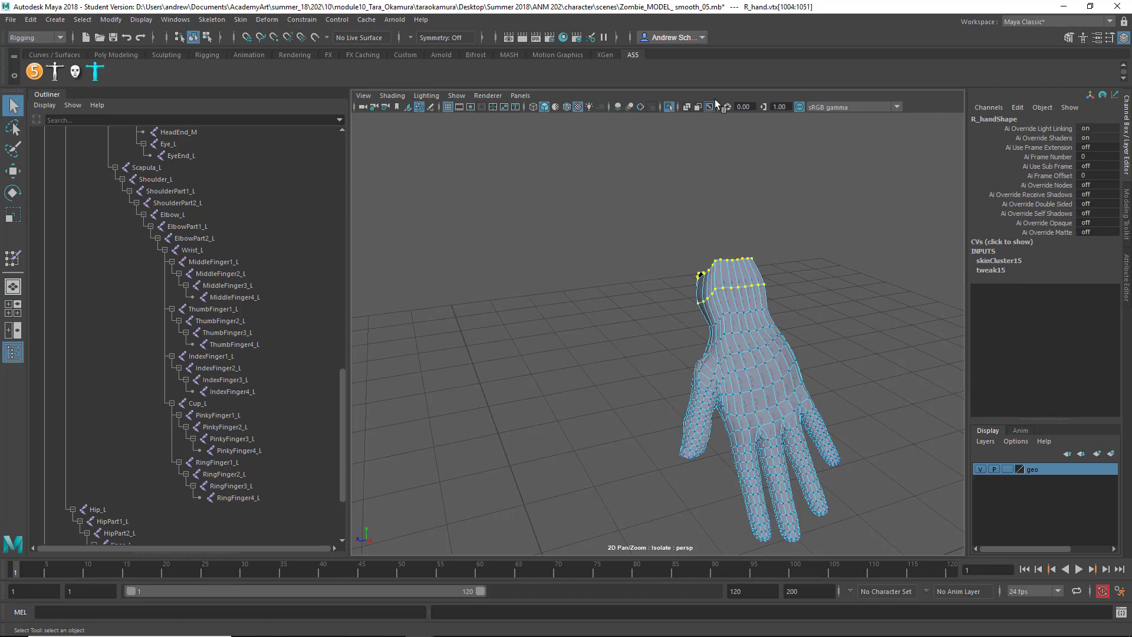
Show the whole character again and open the Paint Skin Weights Tool settings for the selected wrist vertices.
{"action": "left_click", "coordinate": [668, 107]}
{"action": "left_click_drag", "start_coordinate": [570, 230], "coordinate": [646, 213], "text": "alt"}
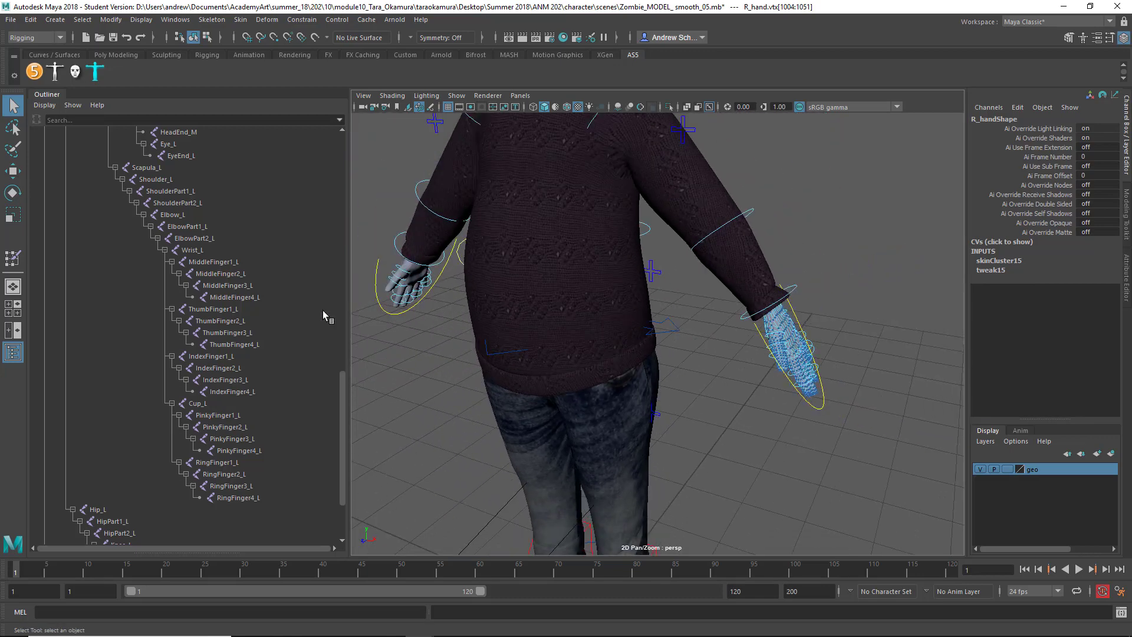
{"action": "double_click", "coordinate": [13, 257]}
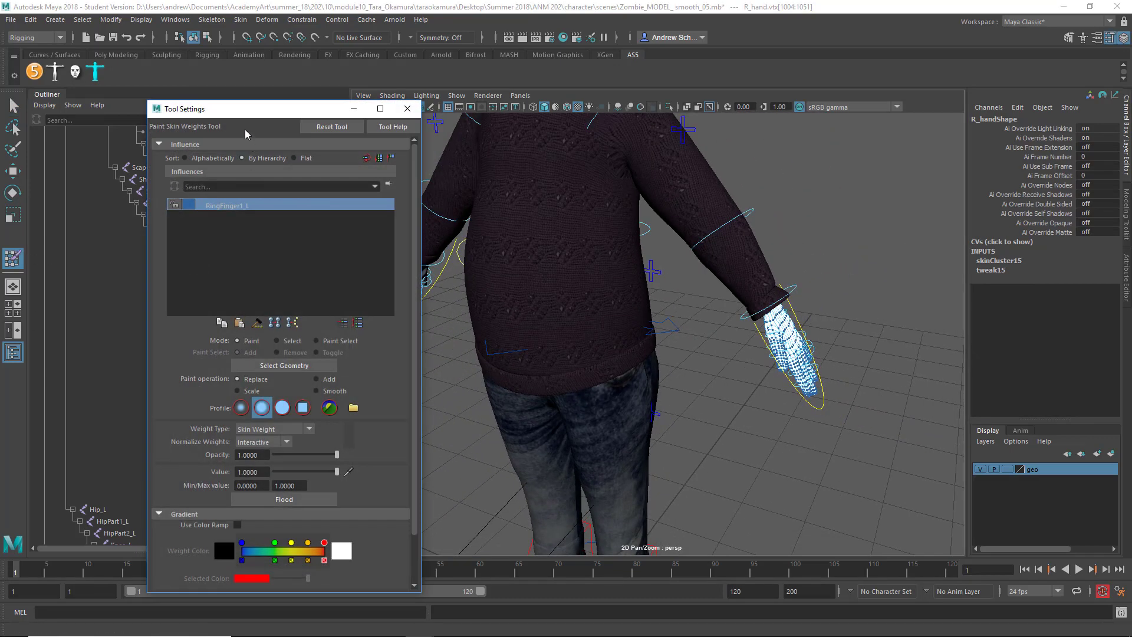
{"action": "left_click_drag", "start_coordinate": [245, 110], "coordinate": [136, 106]}
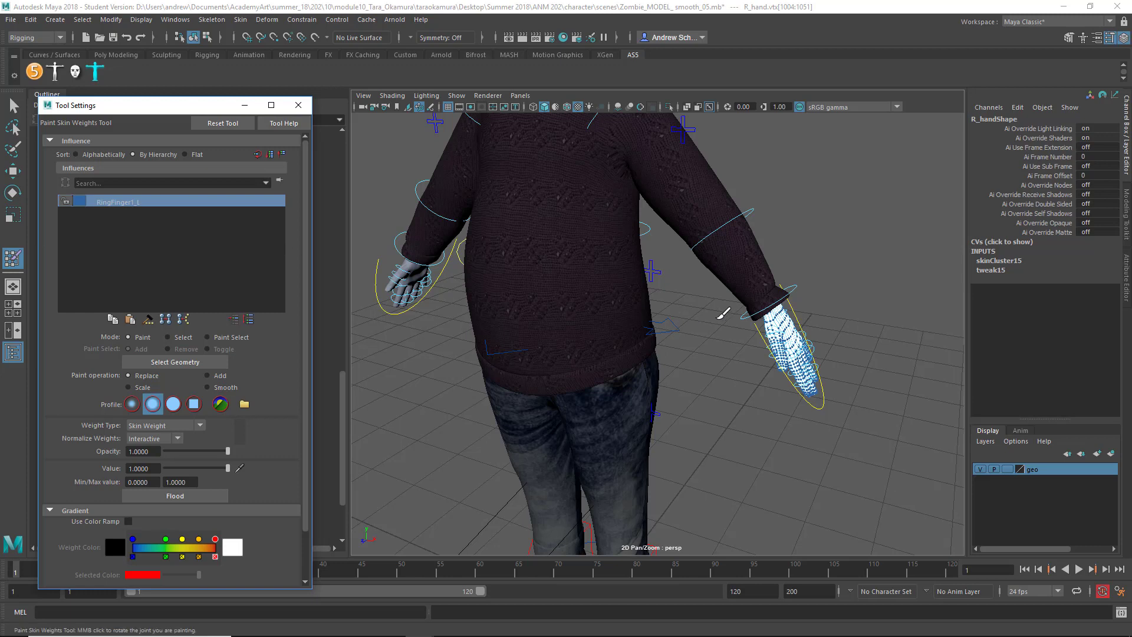
Restart the Paint Skin Weights Tool on the whole R_hand mesh, then close its settings and leave the tool.
{"action": "left_click", "coordinate": [267, 183]}
{"action": "key", "text": "q"}
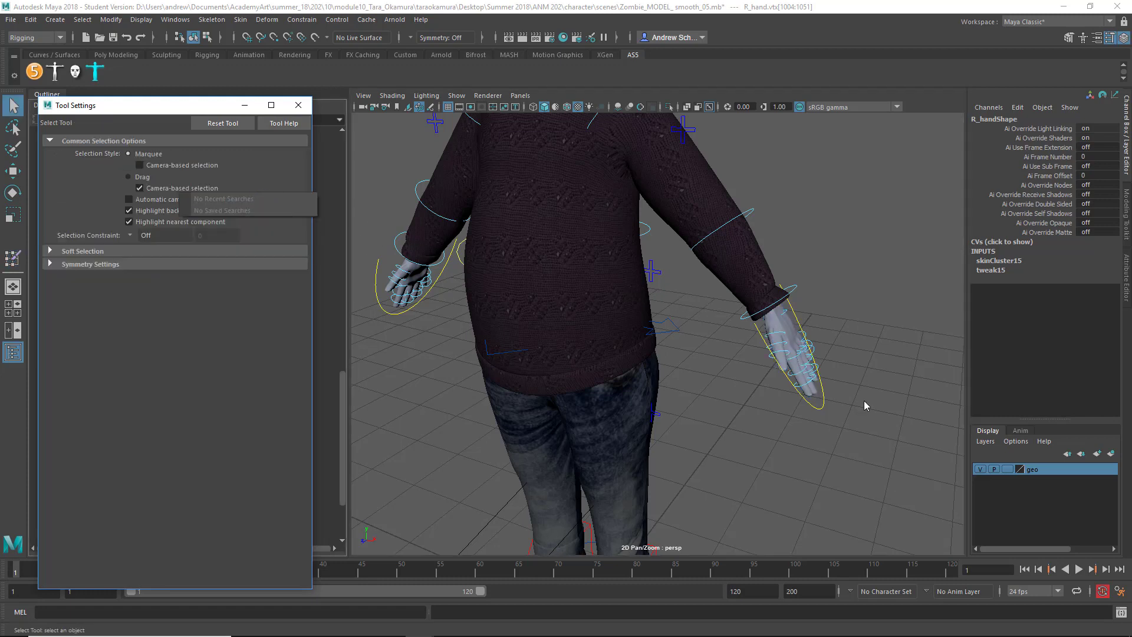
{"action": "left_click", "coordinate": [782, 328]}
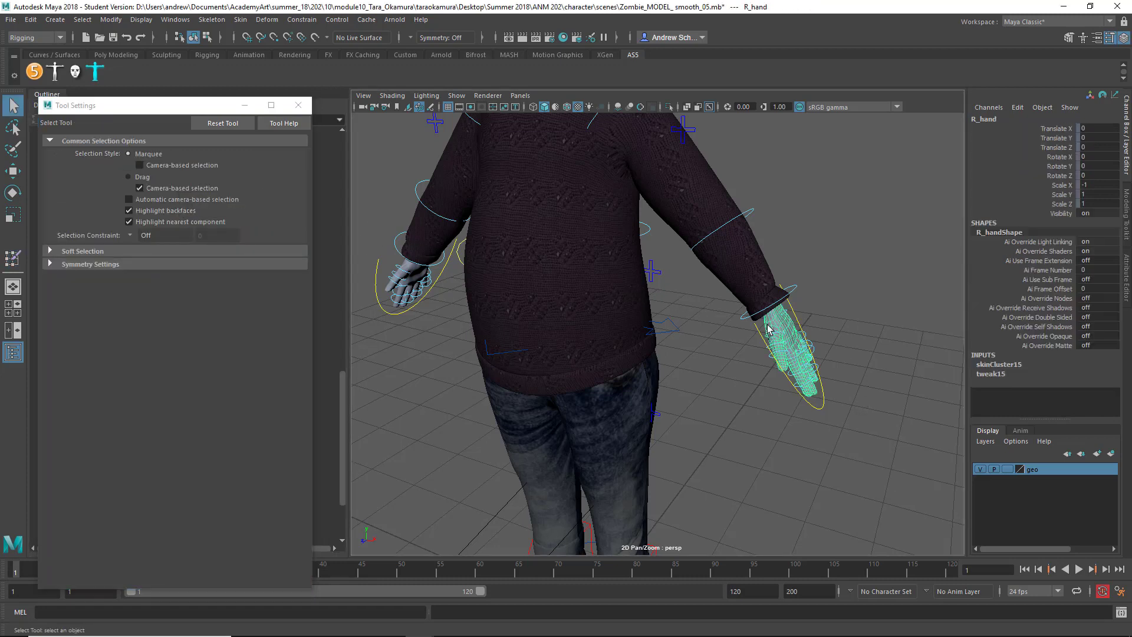
{"action": "left_click", "coordinate": [12, 258]}
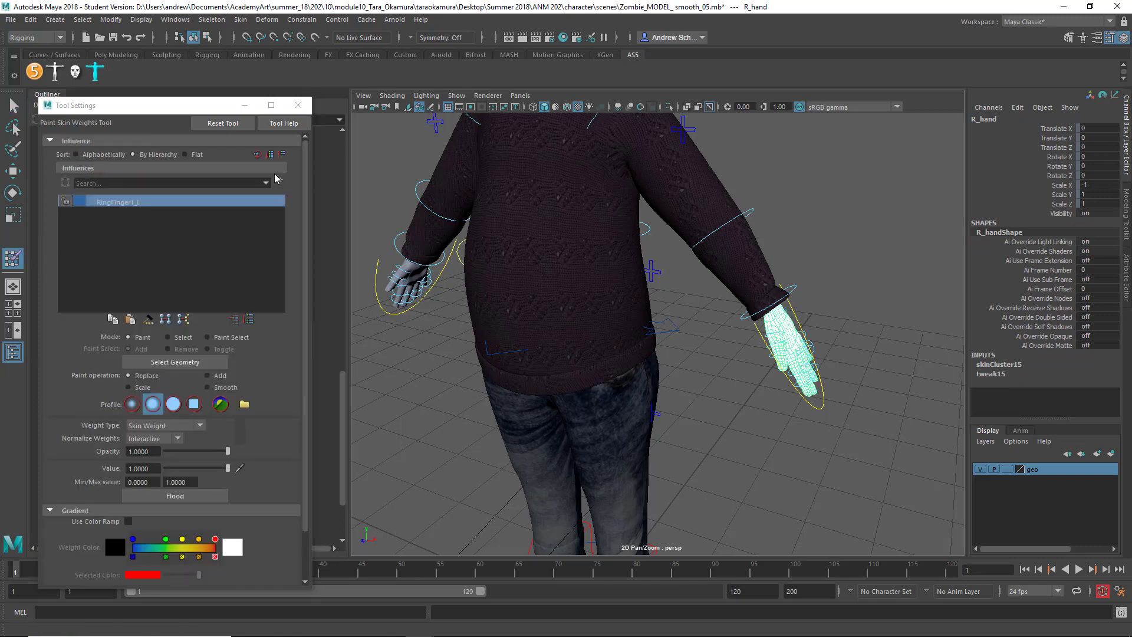
{"action": "left_click", "coordinate": [298, 105]}
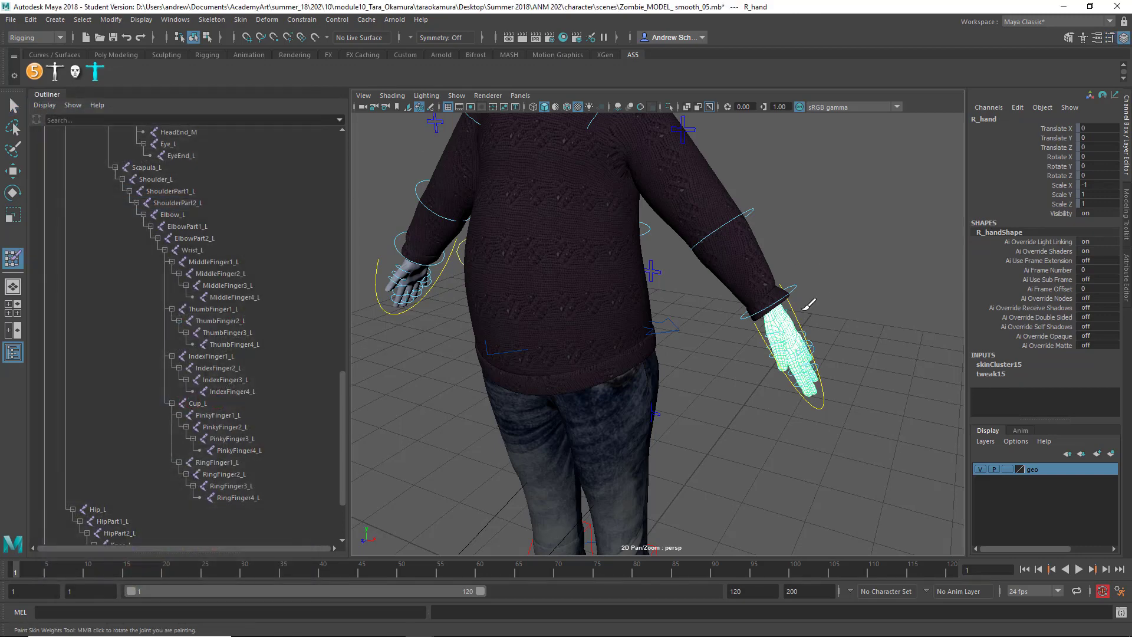
{"action": "key", "text": "q"}
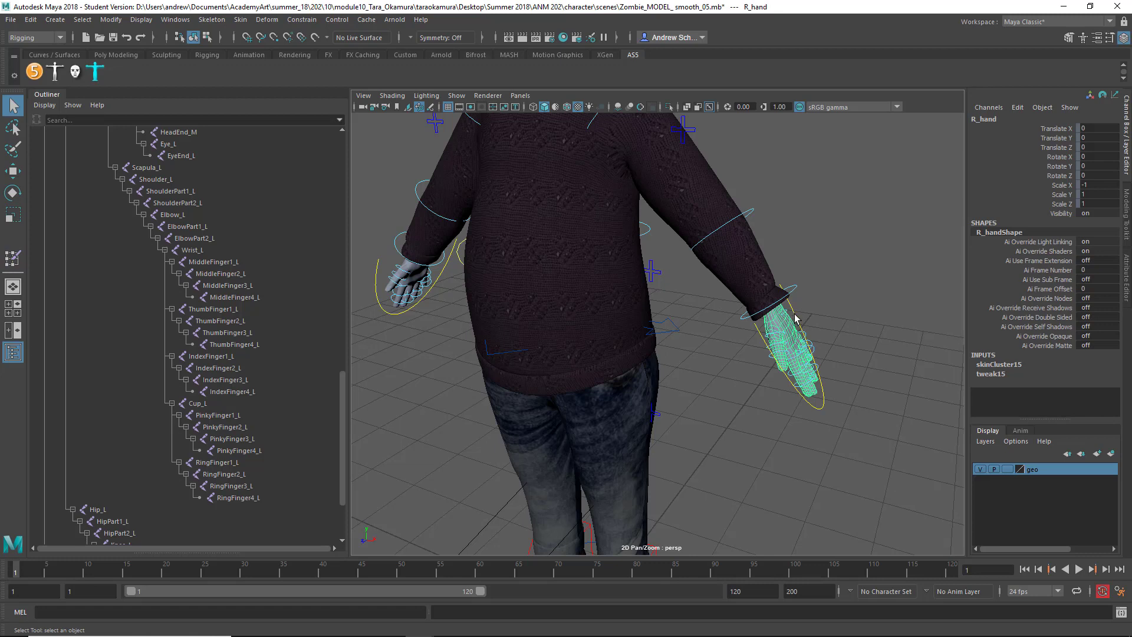
Try adjusting several attributes together on the control at the R_hand mesh, and undo the change.
{"action": "left_click", "coordinate": [794, 318]}
{"action": "left_click_drag", "start_coordinate": [1056, 148], "coordinate": [1055, 184]}
{"action": "middle_click_drag", "start_coordinate": [915, 273], "coordinate": [934, 273]}
{"action": "key", "text": "ctrl+z"}
Undo the paint tool changes and the vertex and edge selections on R_hand, and turn off the viewport isolation.
{"action": "key", "text": "ctrl+z"}
{"action": "key", "text": "ctrl+z"}
{"action": "key", "text": "ctrl+z"}
{"action": "key", "text": "ctrl+z"}
{"action": "key", "text": "ctrl+z"}
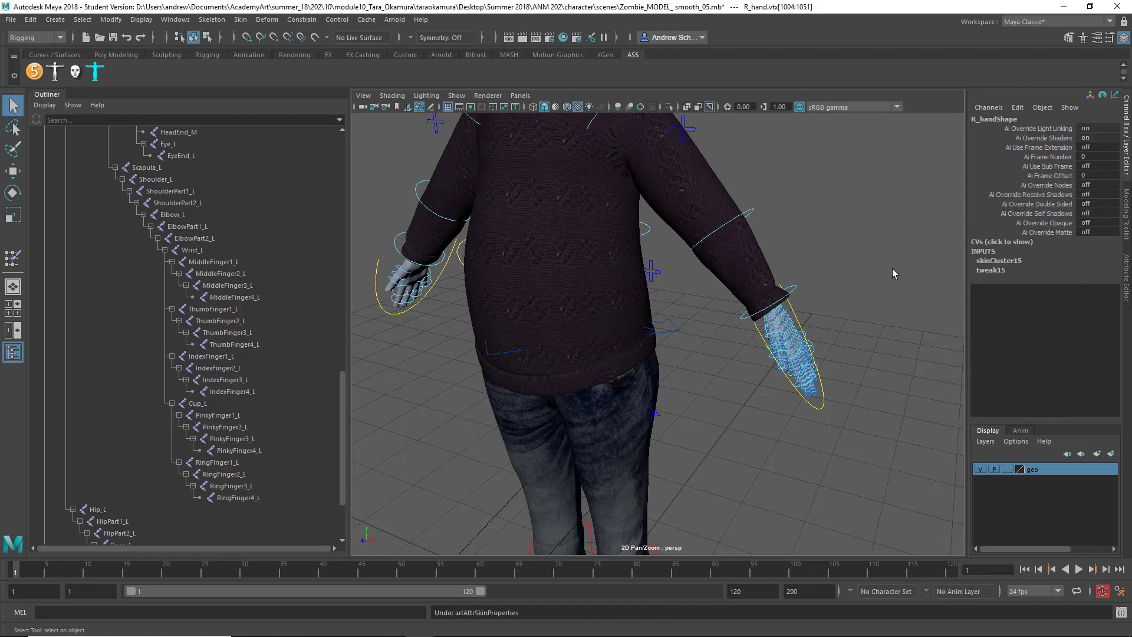
{"action": "key", "text": "ctrl+z"}
{"action": "key", "text": "ctrl+z"}
{"action": "key", "text": "ctrl+z"}
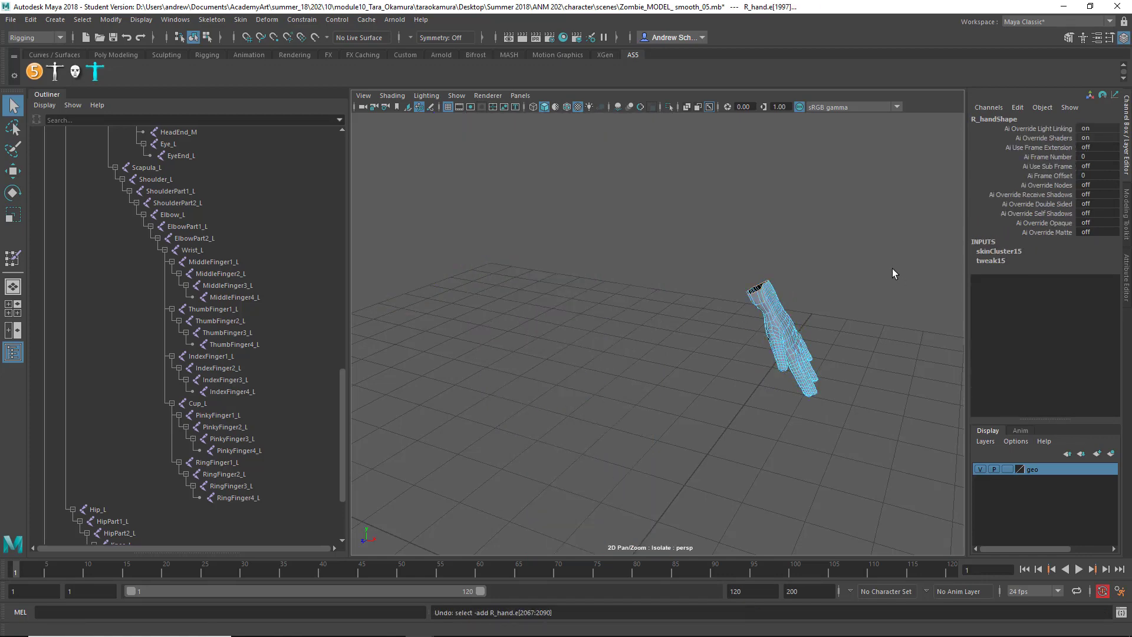
{"action": "key", "text": "ctrl+z"}
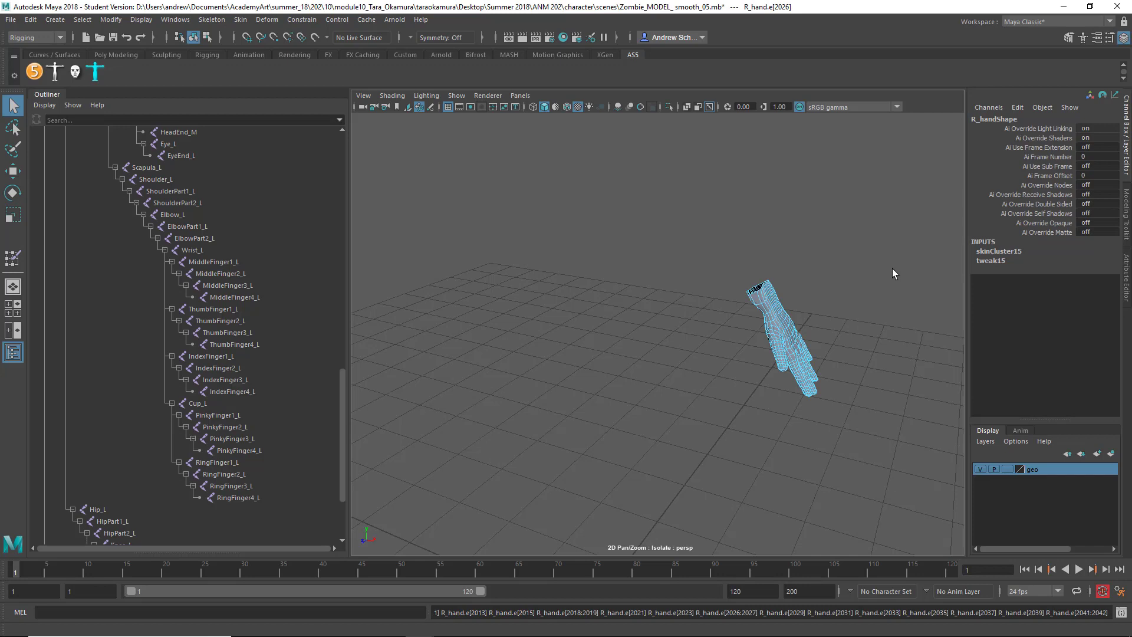
{"action": "key", "text": "ctrl+z"}
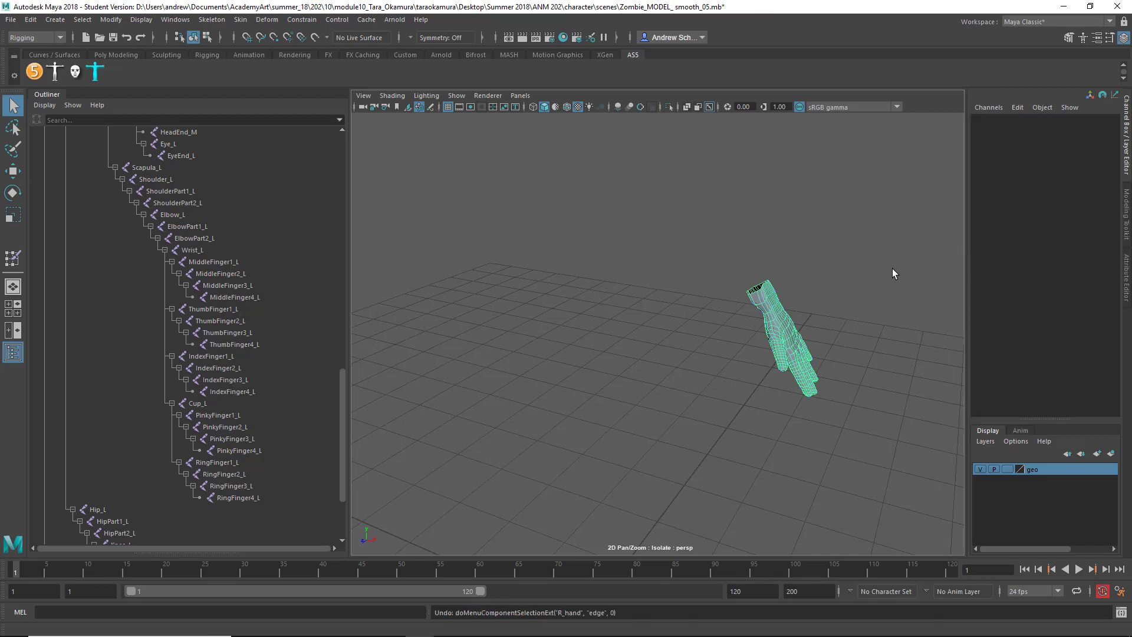
{"action": "key", "text": "ctrl+z"}
{"action": "key", "text": "ctrl+1"}
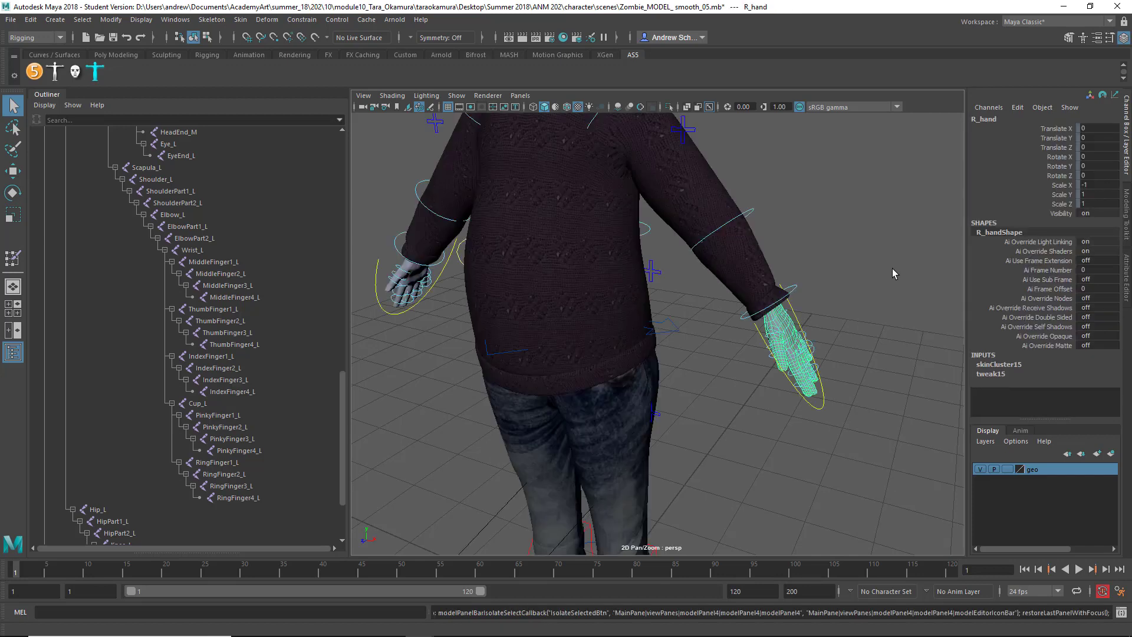
Undo the recent selection changes on the hand meshes and left wrist control, and clear the selection.
{"action": "key", "text": "ctrl+z"}
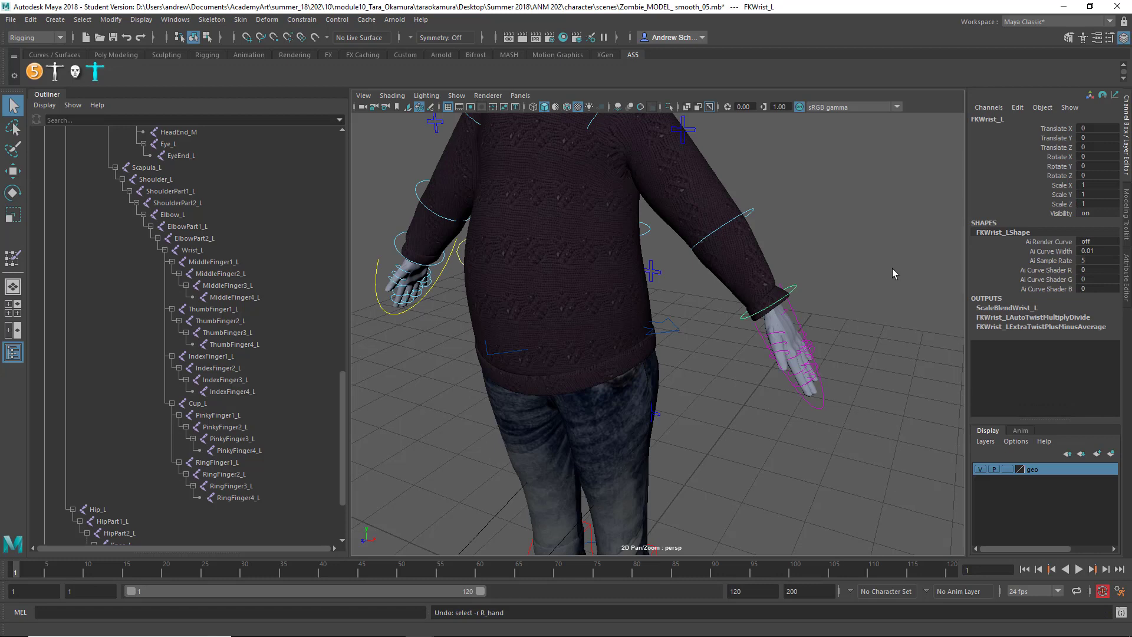
{"action": "key", "text": "ctrl+z"}
{"action": "key", "text": "ctrl+z"}
{"action": "key", "text": "ctrl+z"}
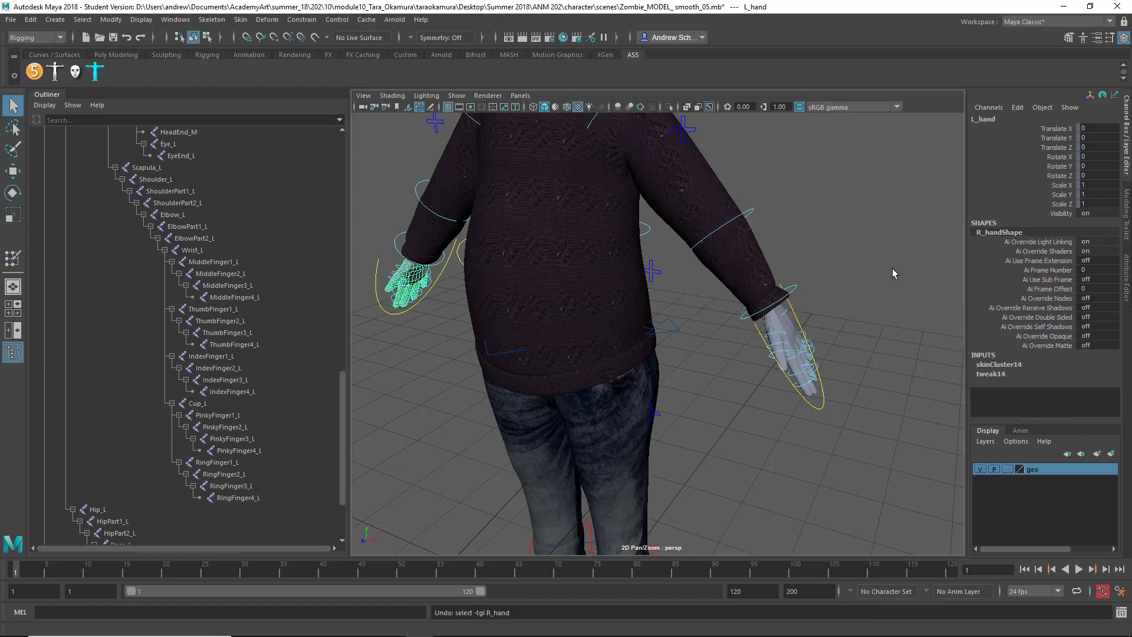
{"action": "left_click", "coordinate": [870, 275]}
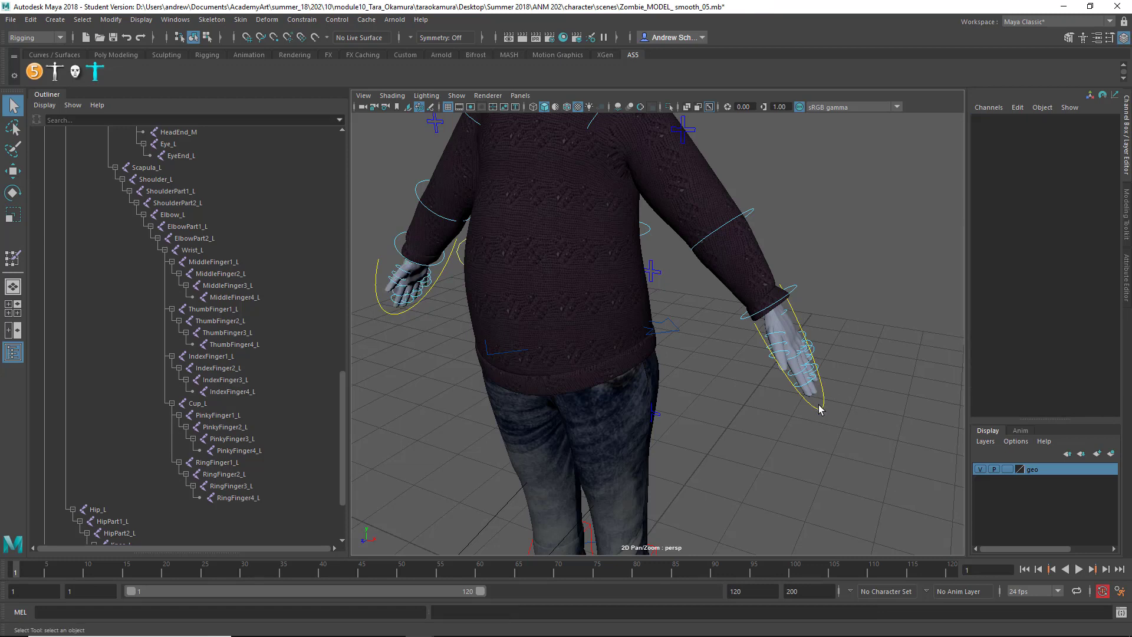
Try curling all five fingers together with the Fingers_L control.
{"action": "left_click", "coordinate": [823, 407]}
{"action": "left_click_drag", "start_coordinate": [1052, 148], "coordinate": [1052, 185]}
{"action": "middle_click_drag", "start_coordinate": [901, 275], "coordinate": [932, 278]}
Undo the finger curl test and the last skin binding of the R_hand mesh.
{"action": "key", "text": "ctrl+z"}
{"action": "key", "text": "ctrl+z"}
{"action": "key", "text": "ctrl+z"}
{"action": "key", "text": "ctrl+z"}
{"action": "key", "text": "ctrl+z"}
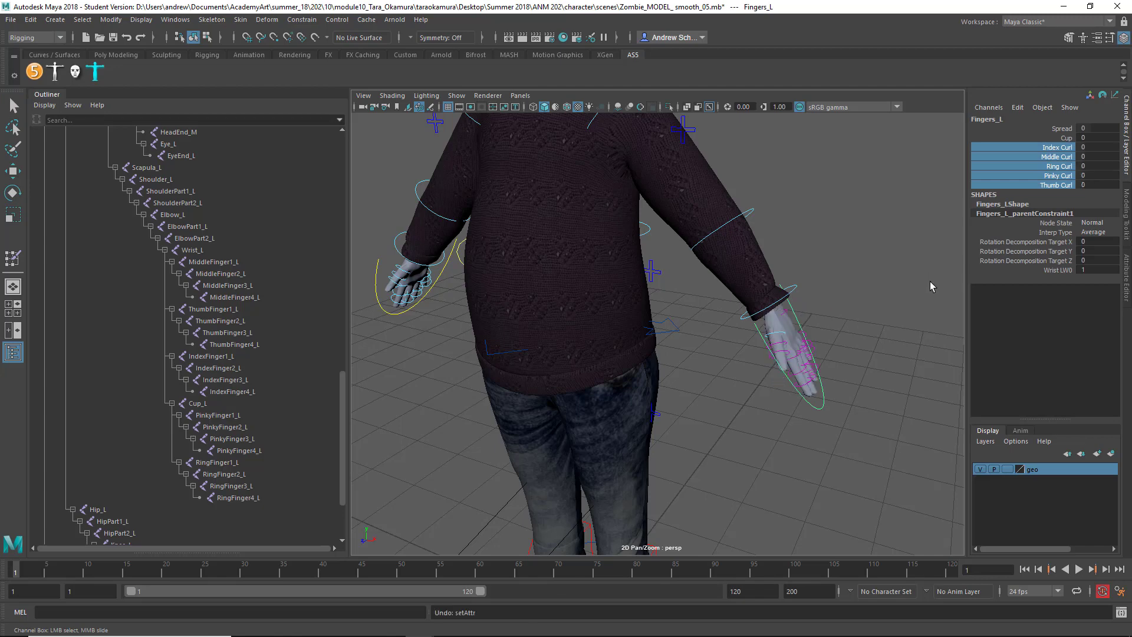
{"action": "key", "text": "ctrl+z"}
{"action": "key", "text": "ctrl+z"}
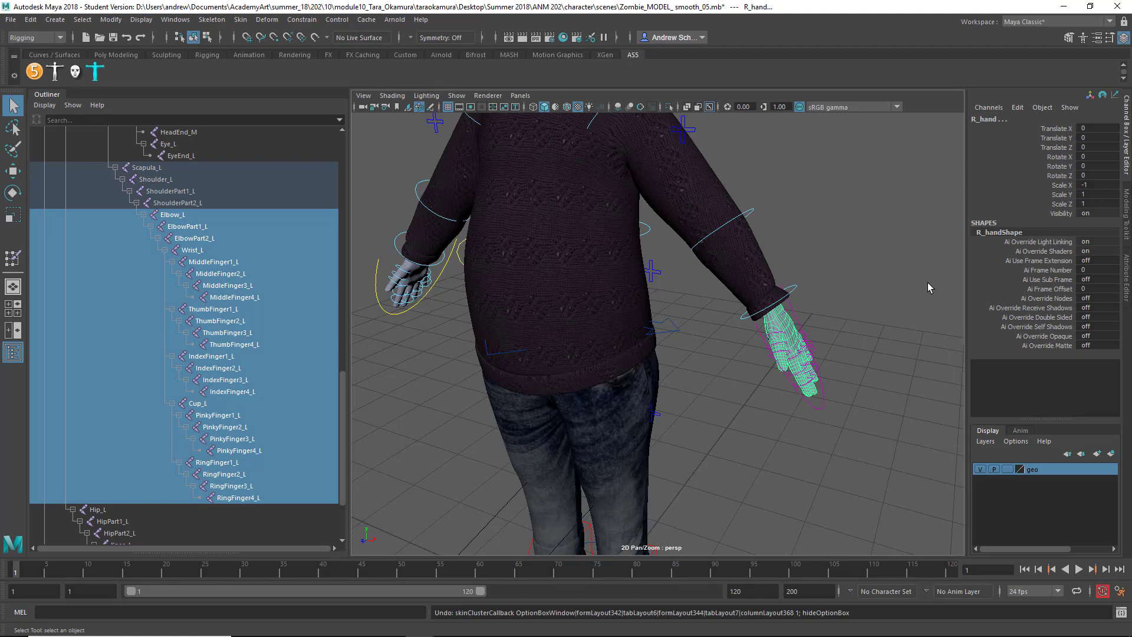
Bind the R_hand mesh again to the joints from Elbow_L to RingFinger4_L, using Selected joints and the Heat Map method.
{"action": "left_click", "coordinate": [789, 328]}
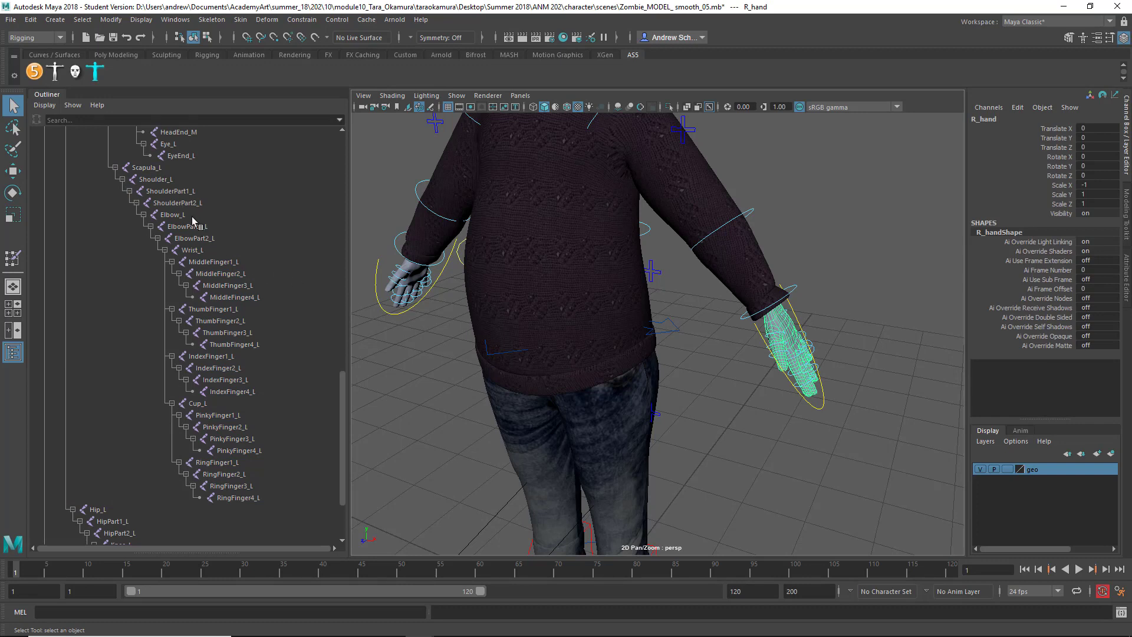
{"action": "left_click_drag", "start_coordinate": [177, 216], "coordinate": [245, 498]}
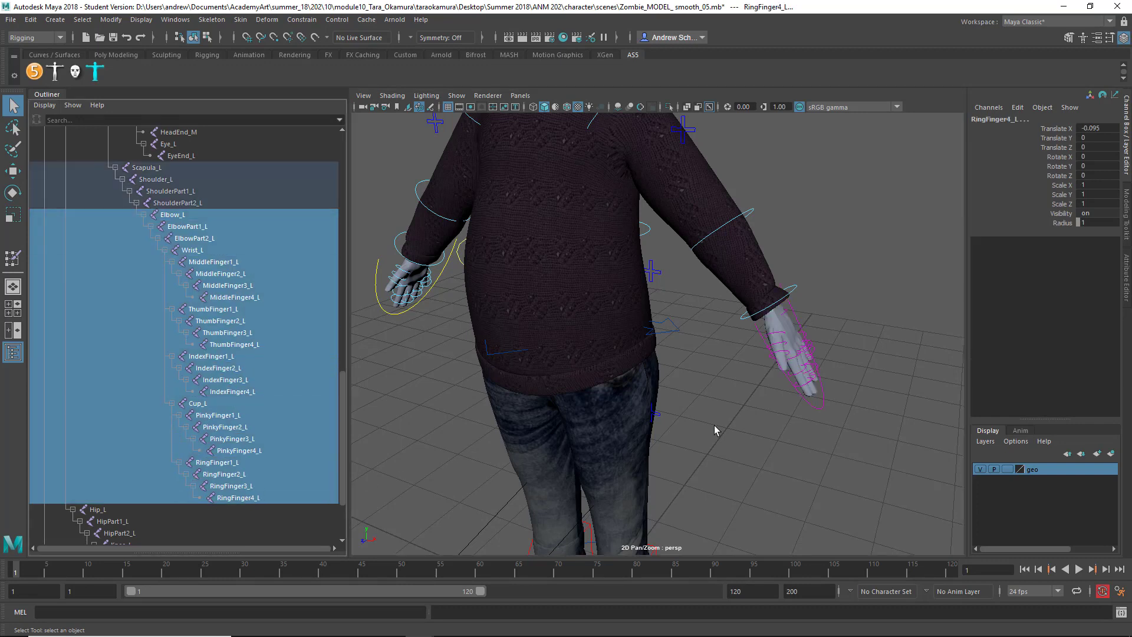
{"action": "left_click", "coordinate": [787, 321], "text": "shift"}
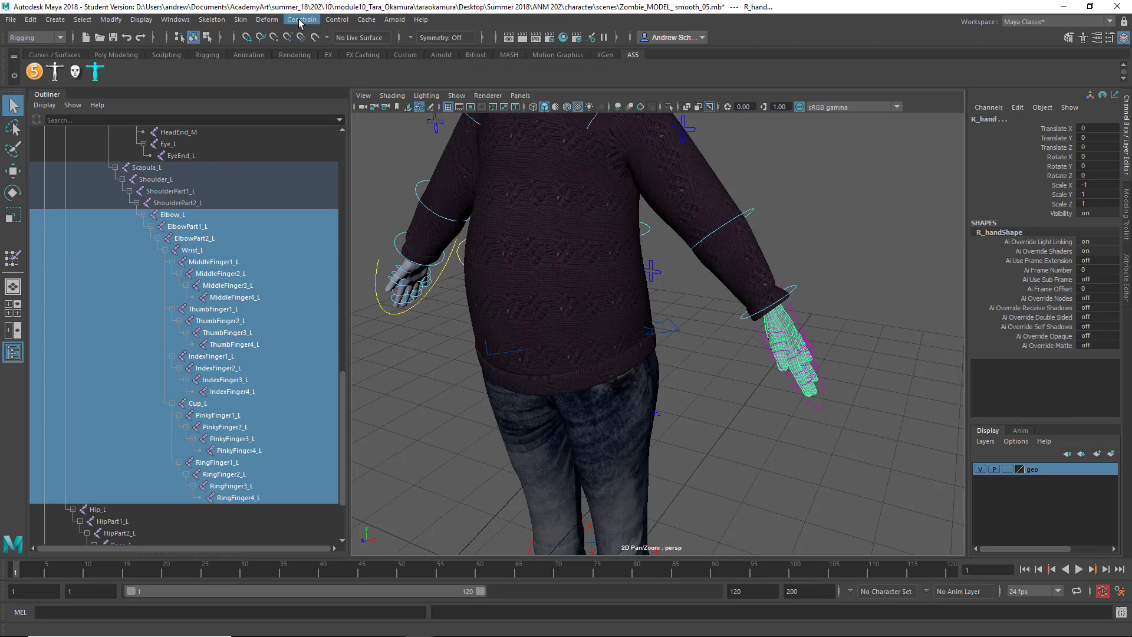
{"action": "left_click", "coordinate": [241, 19]}
{"action": "left_click", "coordinate": [393, 49]}
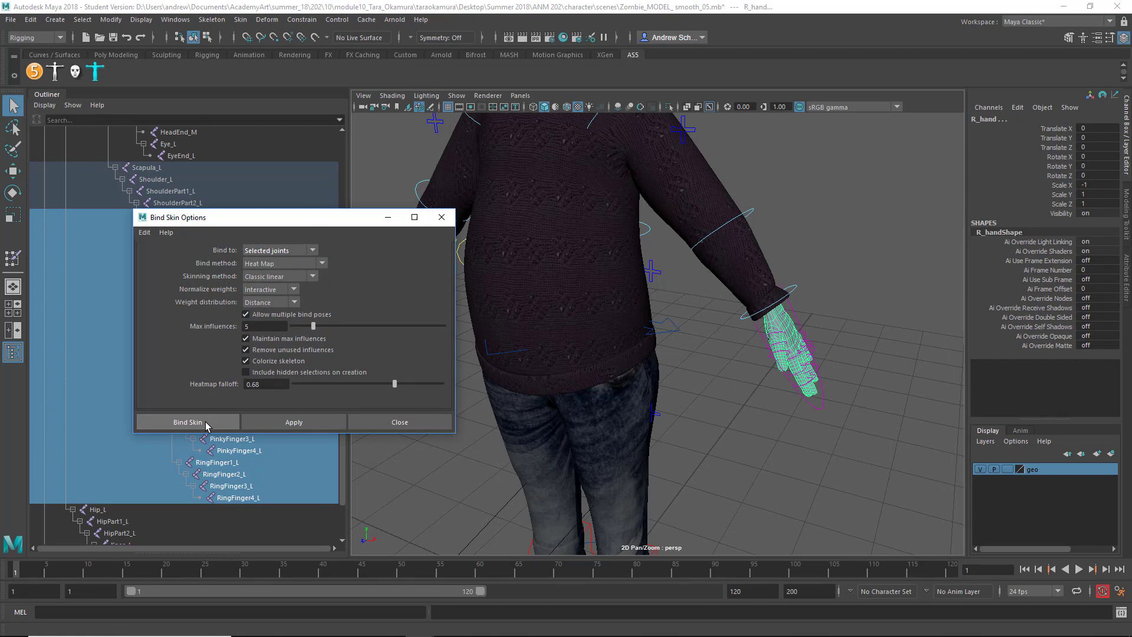
{"action": "left_click", "coordinate": [187, 422]}
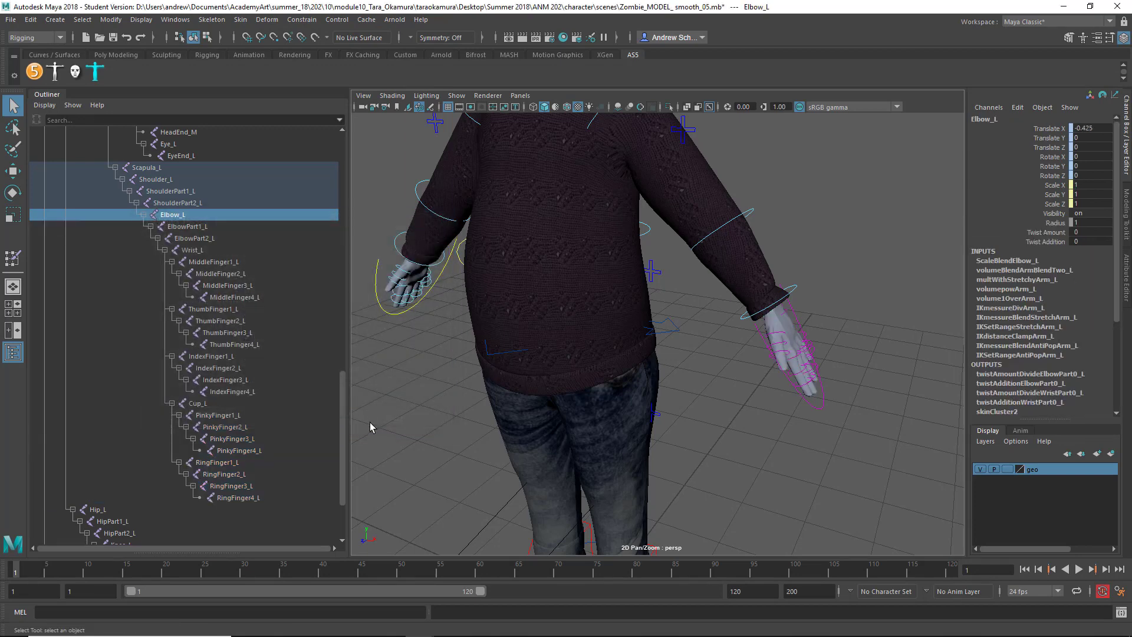
Try adjusting the Index, Middle, Ring and Pinky Curl together on the Fingers_L control, and undo the test.
{"action": "left_click", "coordinate": [799, 325]}
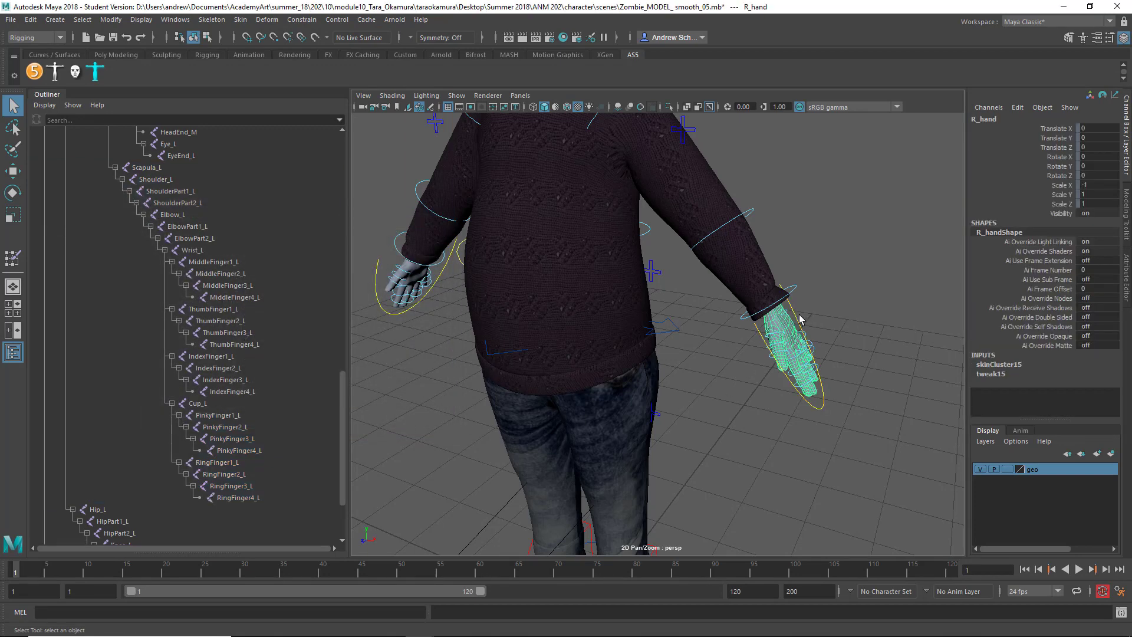
{"action": "left_click", "coordinate": [821, 312]}
{"action": "left_click_drag", "start_coordinate": [1056, 148], "coordinate": [1056, 175]}
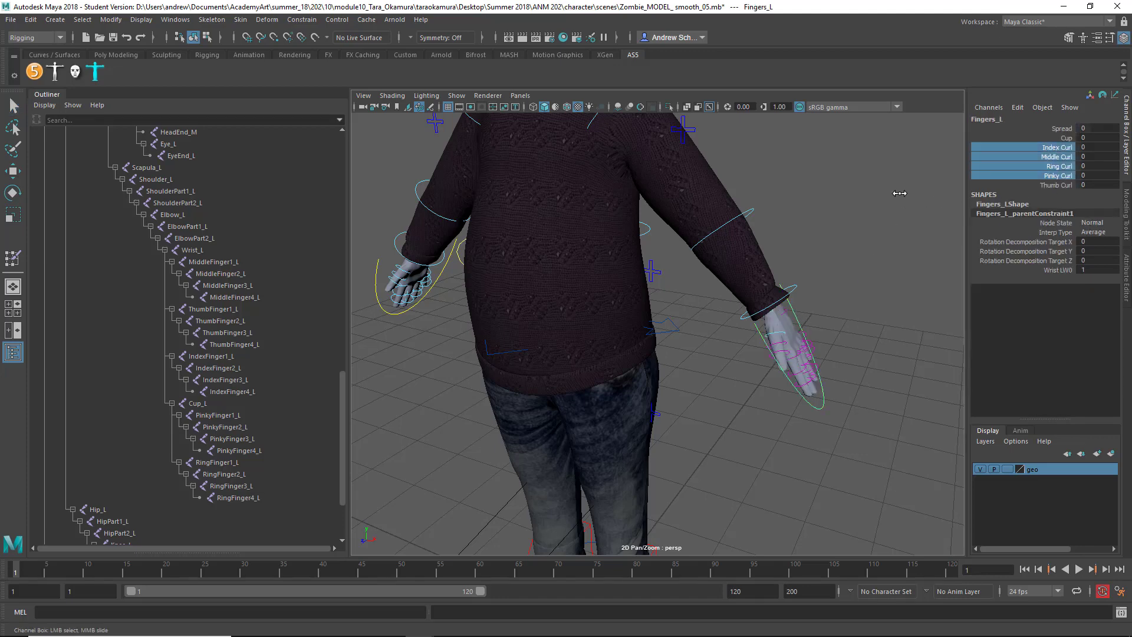
{"action": "middle_click_drag", "start_coordinate": [915, 193], "coordinate": [929, 190]}
{"action": "key", "text": "ctrl+z"}
{"action": "key", "text": "ctrl+z"}
{"action": "key", "text": "ctrl+z"}
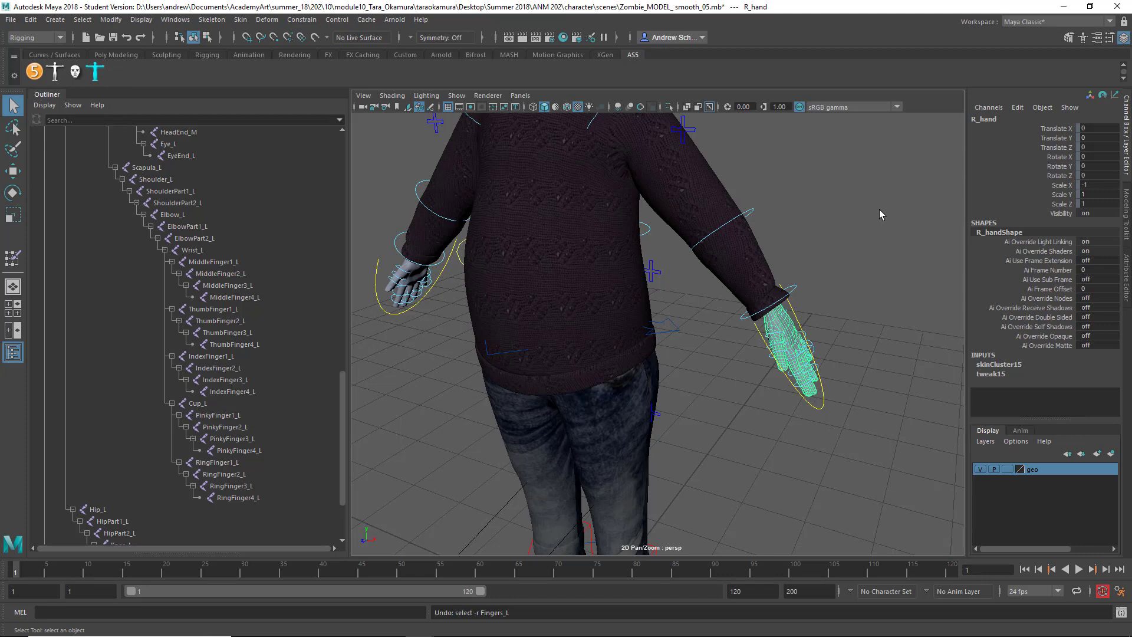
Delete the R_hand mesh and unlock the translate, rotate and scale channels of the L_hand mesh.
{"action": "left_click", "coordinate": [856, 210]}
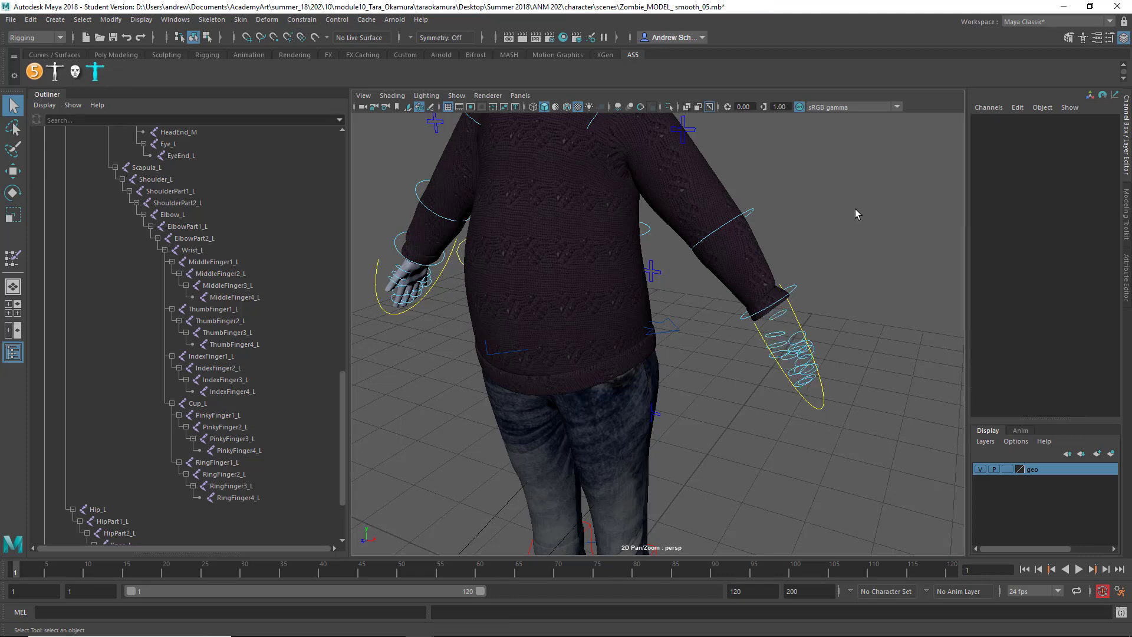
{"action": "left_click", "coordinate": [414, 277]}
{"action": "key", "text": "w"}
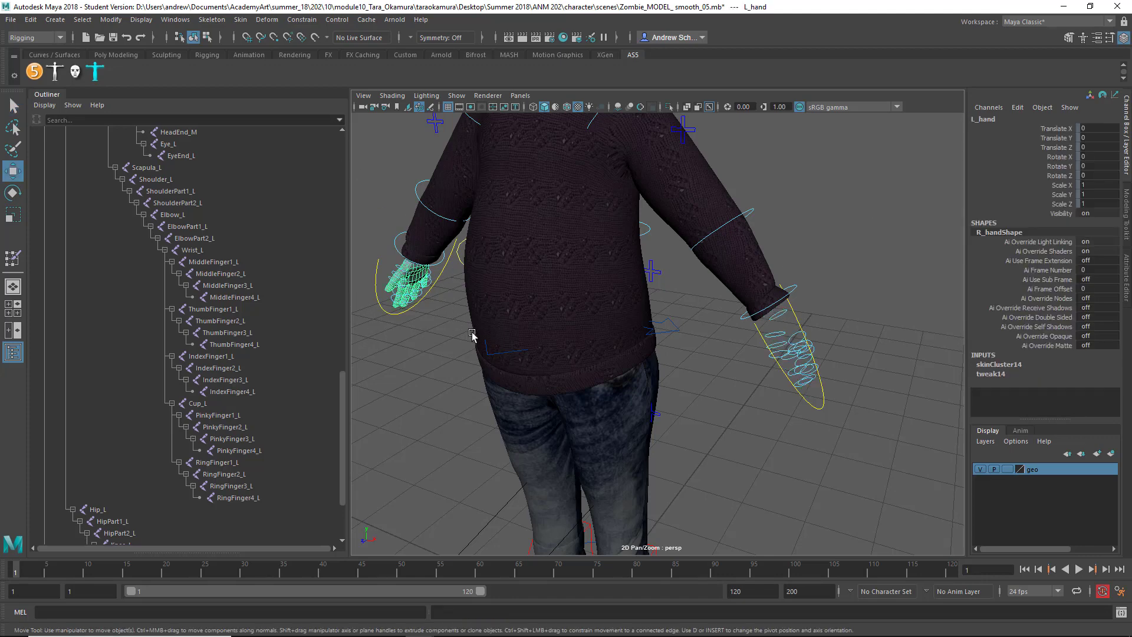
{"action": "scroll", "coordinate": [532, 362], "scroll_direction": "down", "scroll_amount": 5}
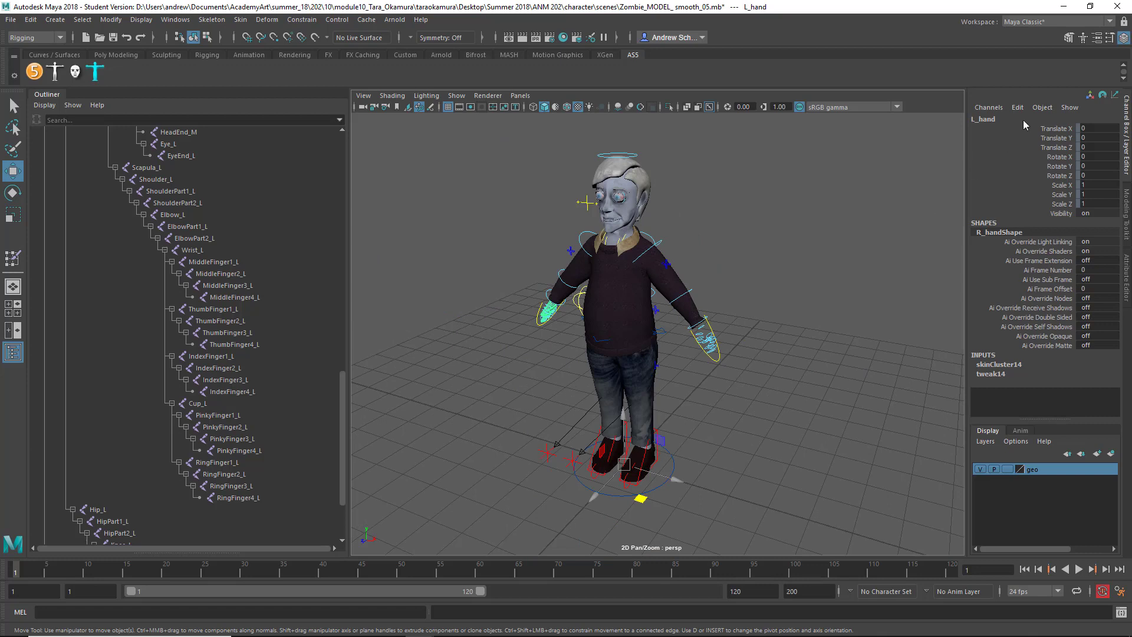
{"action": "left_click_drag", "start_coordinate": [1051, 131], "coordinate": [1050, 204]}
{"action": "right_click", "coordinate": [1036, 165]}
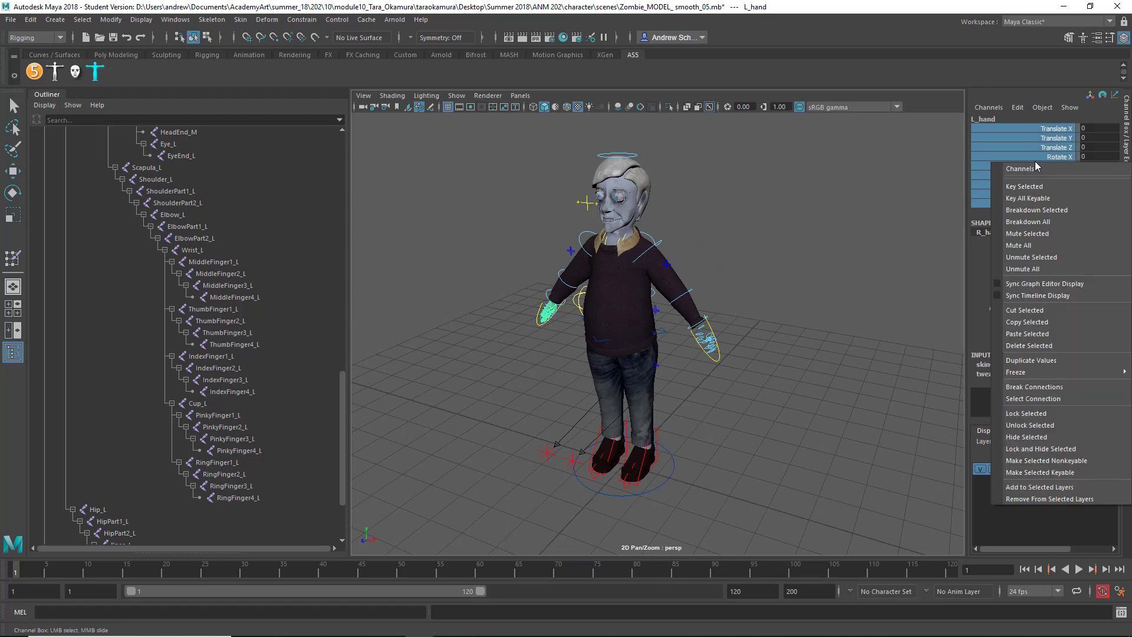
{"action": "left_click", "coordinate": [1008, 425]}
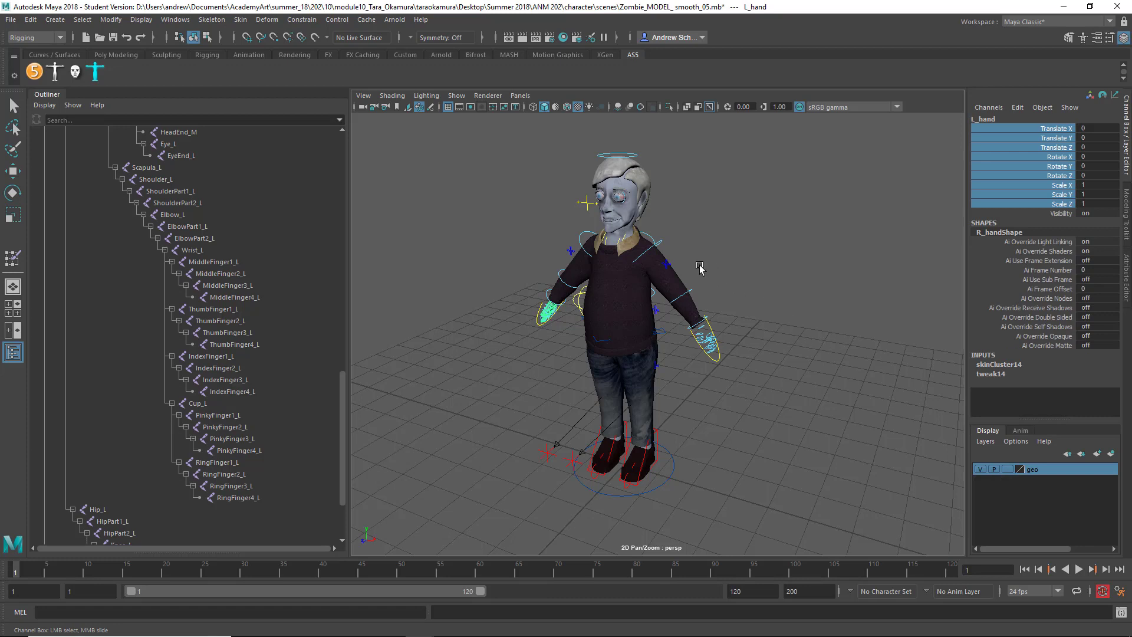
Duplicate the L_hand mesh and mirror the copy to the other side with Scale X set to -1.
{"action": "key", "text": "ctrl+d"}
{"action": "double_click", "coordinate": [1087, 185]}
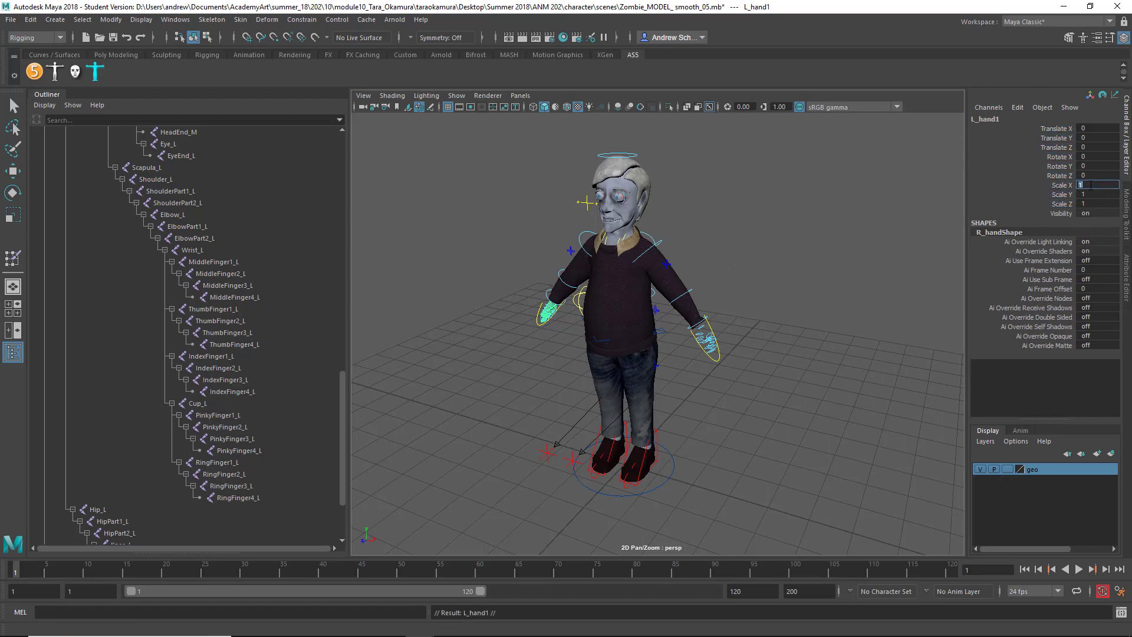
{"action": "type", "text": "-1"}
{"action": "key", "text": "Return"}
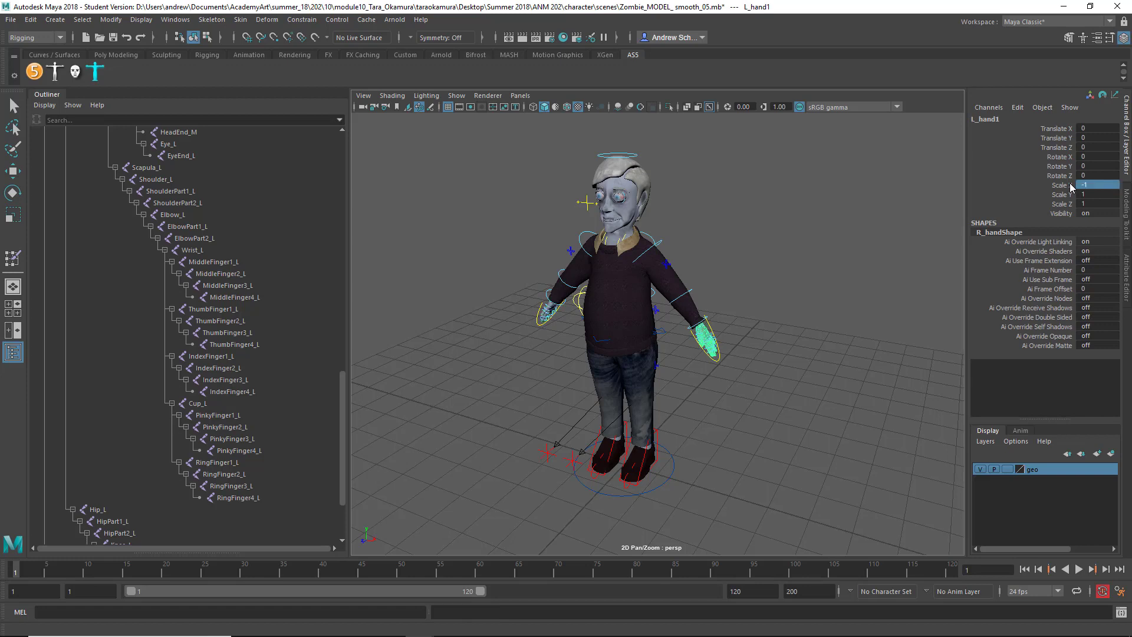
Rename the mirrored hand copy to R_hand, freeze its transformations and deselect it.
{"action": "double_click", "coordinate": [983, 119]}
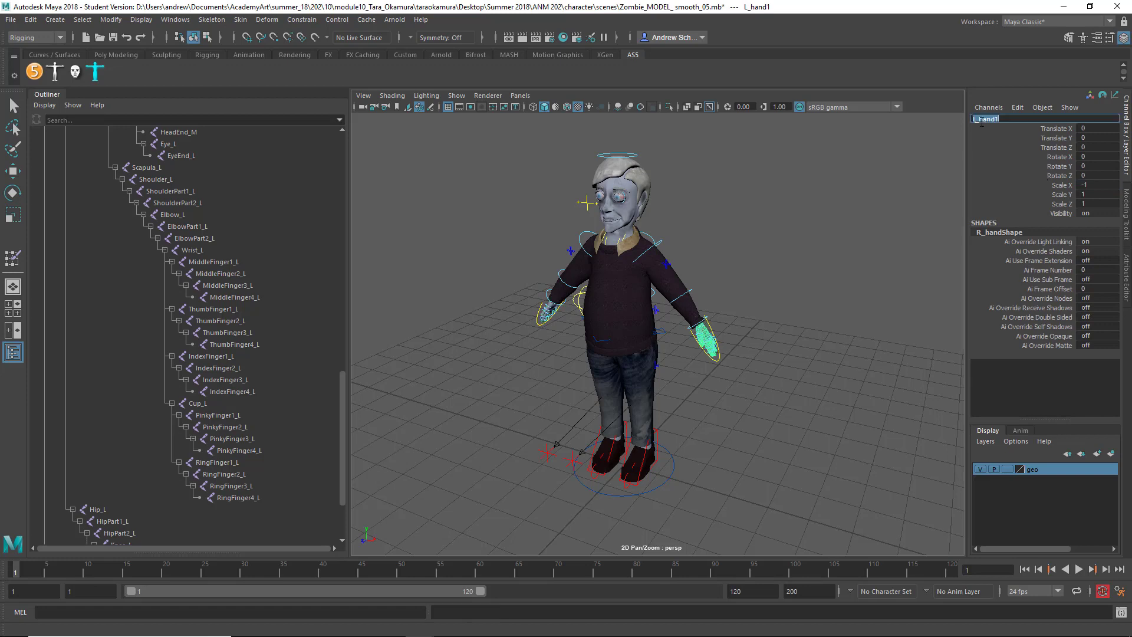
{"action": "left_click", "coordinate": [1005, 118]}
{"action": "key", "text": "BackSpace"}
{"action": "key", "text": "Return"}
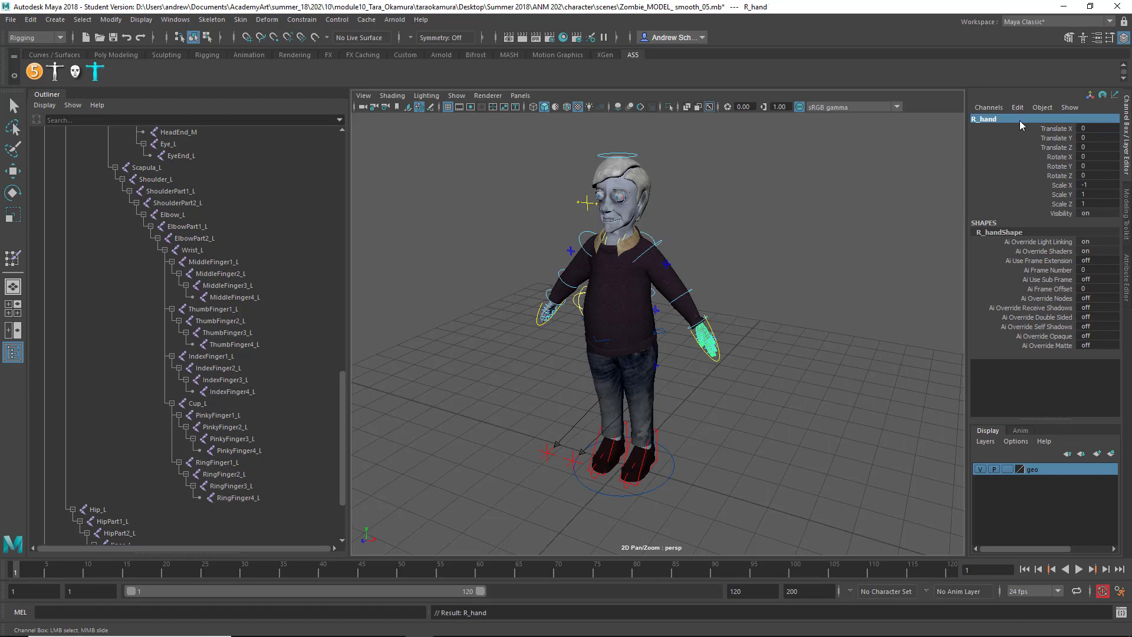
{"action": "left_click", "coordinate": [111, 19]}
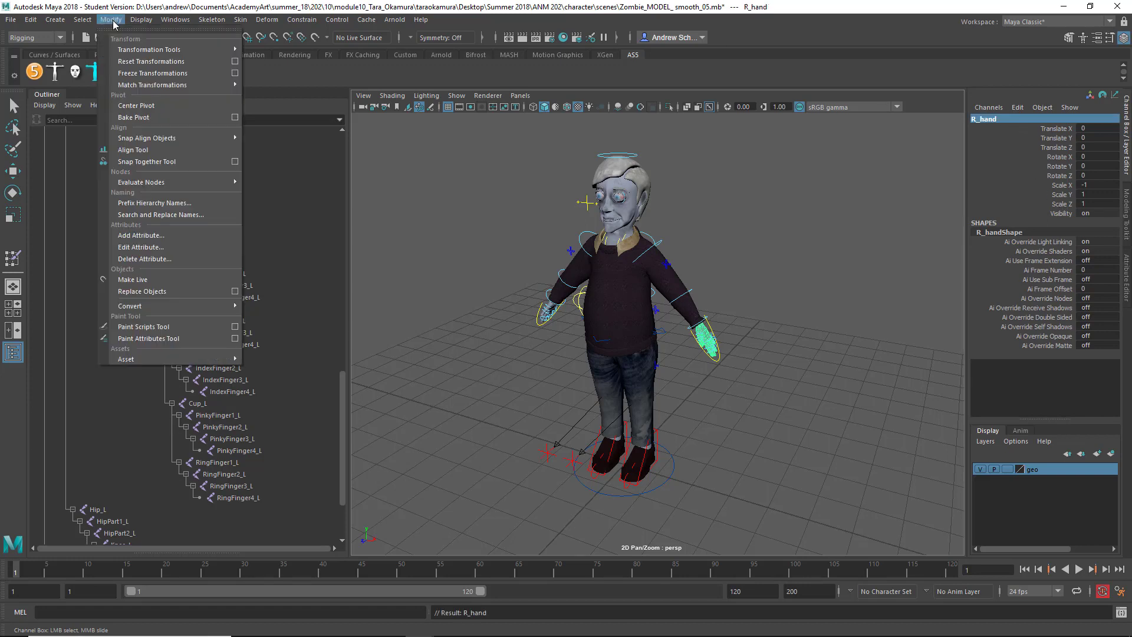
{"action": "left_click", "coordinate": [161, 73]}
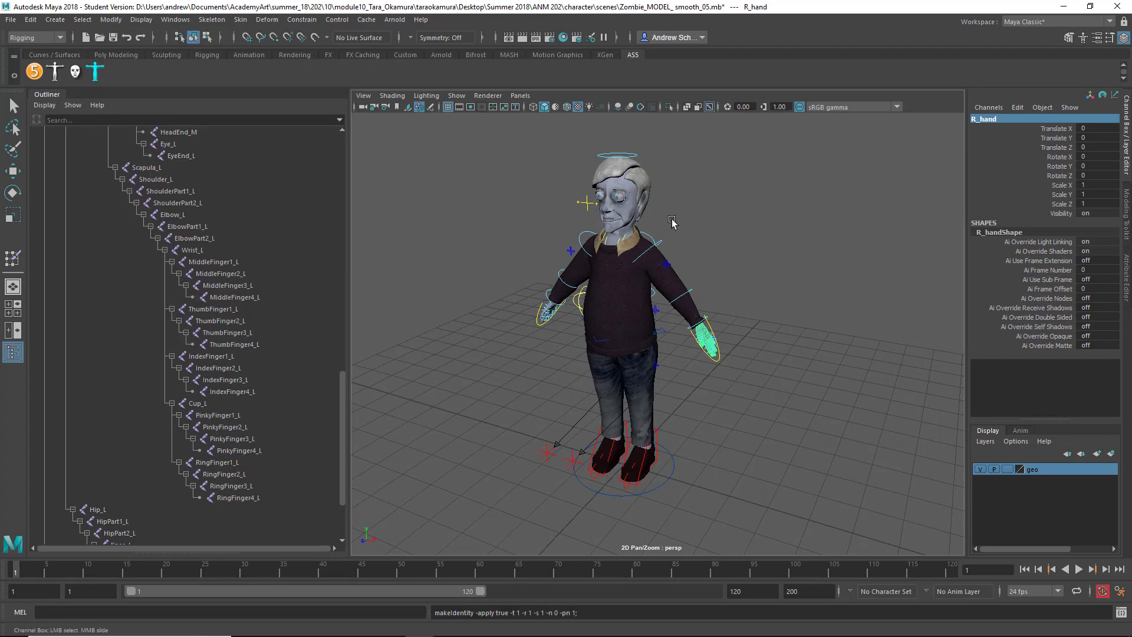
{"action": "key", "text": "w"}
{"action": "left_click", "coordinate": [718, 235]}
Bind the new R_hand mesh to the joints from Elbow_L to RingFinger4_L, using Selected joints and the Heat Map method.
{"action": "scroll", "coordinate": [706, 337], "scroll_direction": "up", "scroll_amount": 5}
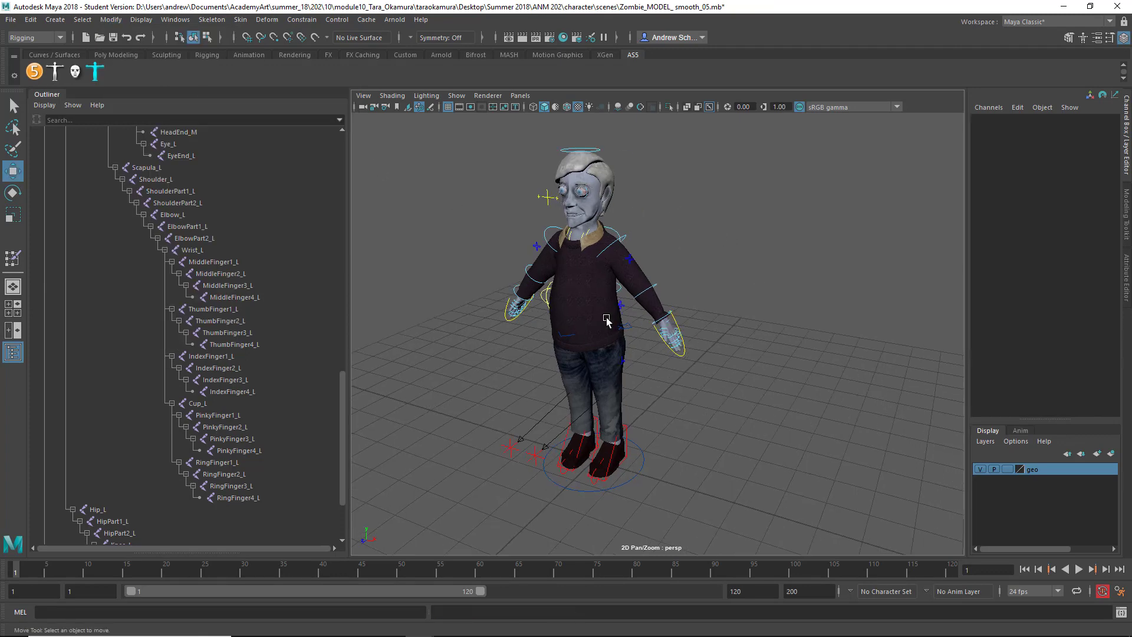
{"action": "left_click", "coordinate": [702, 330]}
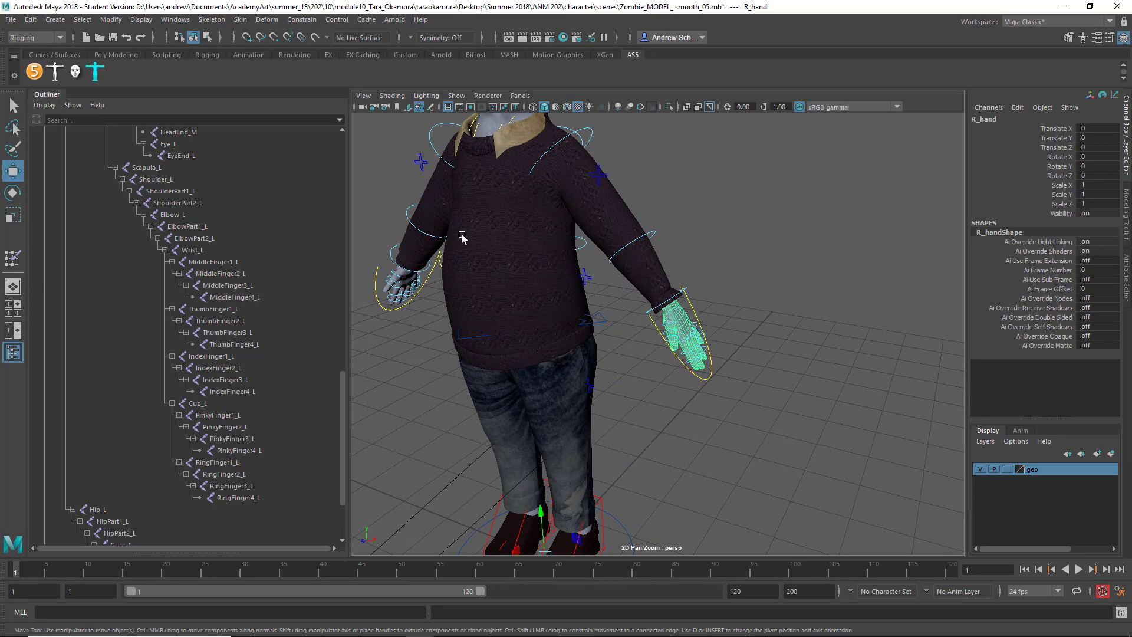
{"action": "left_click", "coordinate": [204, 216]}
{"action": "left_click", "coordinate": [272, 500], "text": "shift"}
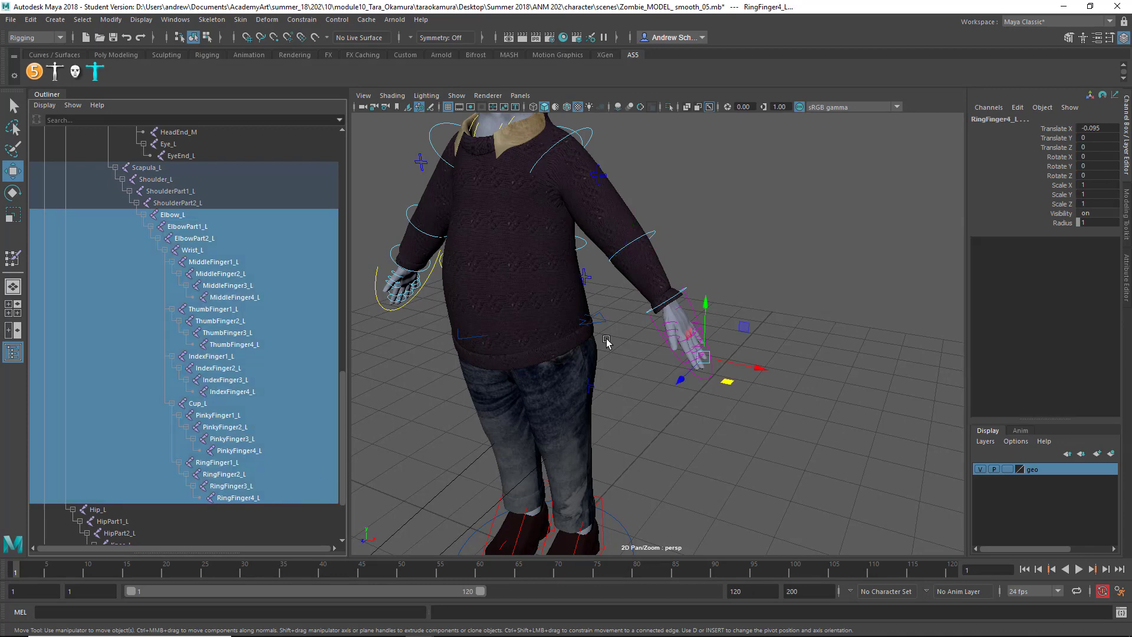
{"action": "left_click", "coordinate": [681, 321], "text": "shift"}
{"action": "left_click", "coordinate": [247, 20]}
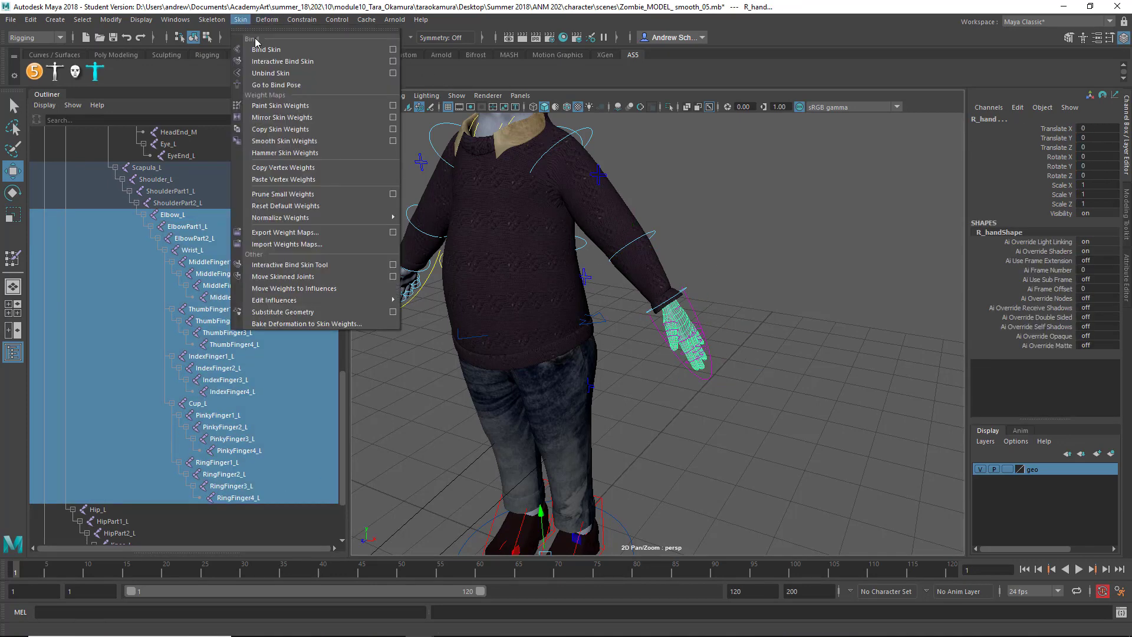
{"action": "left_click", "coordinate": [392, 48]}
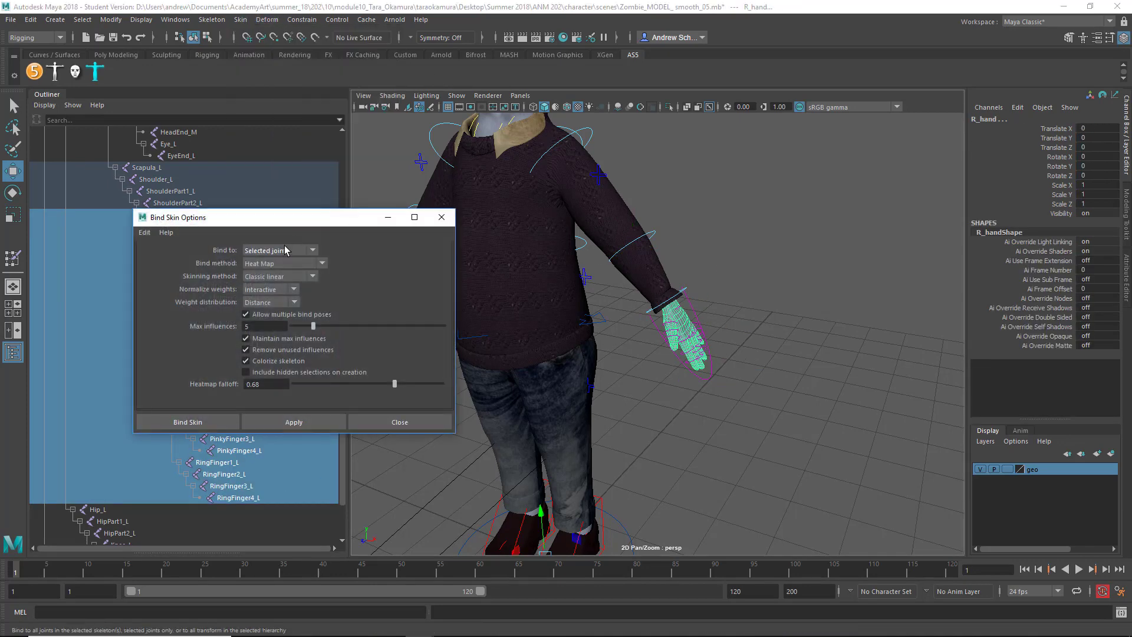
{"action": "left_click", "coordinate": [193, 420]}
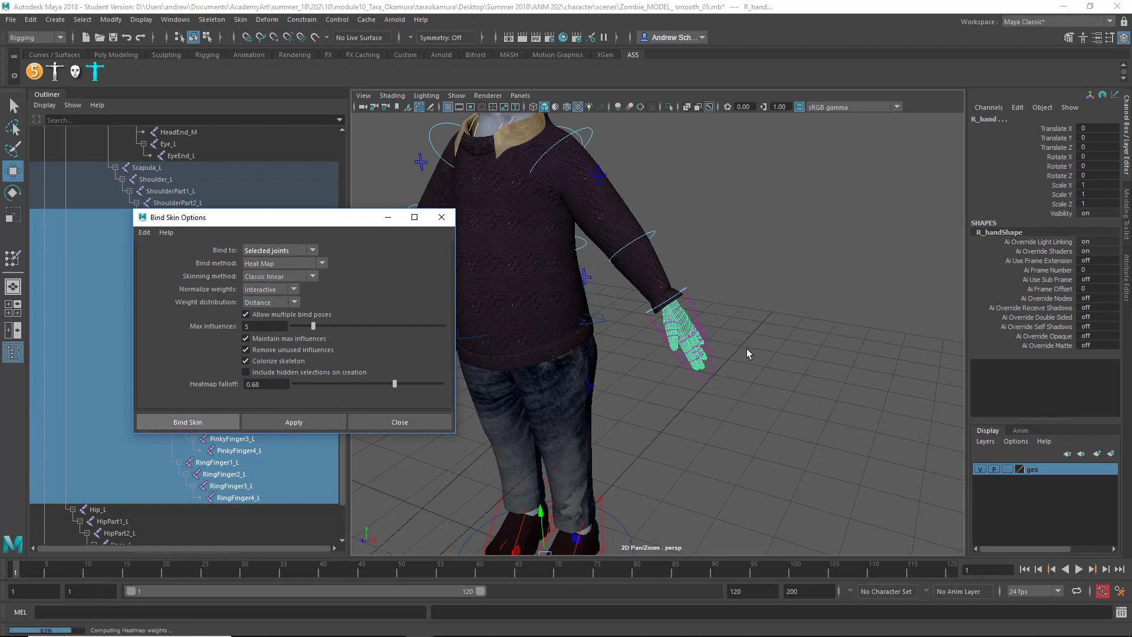
Test the new binding by curling all five fingers to 3.7 with Fingers_L and rotating the left wrist control, and restore the rest pose.
{"action": "left_click", "coordinate": [710, 375]}
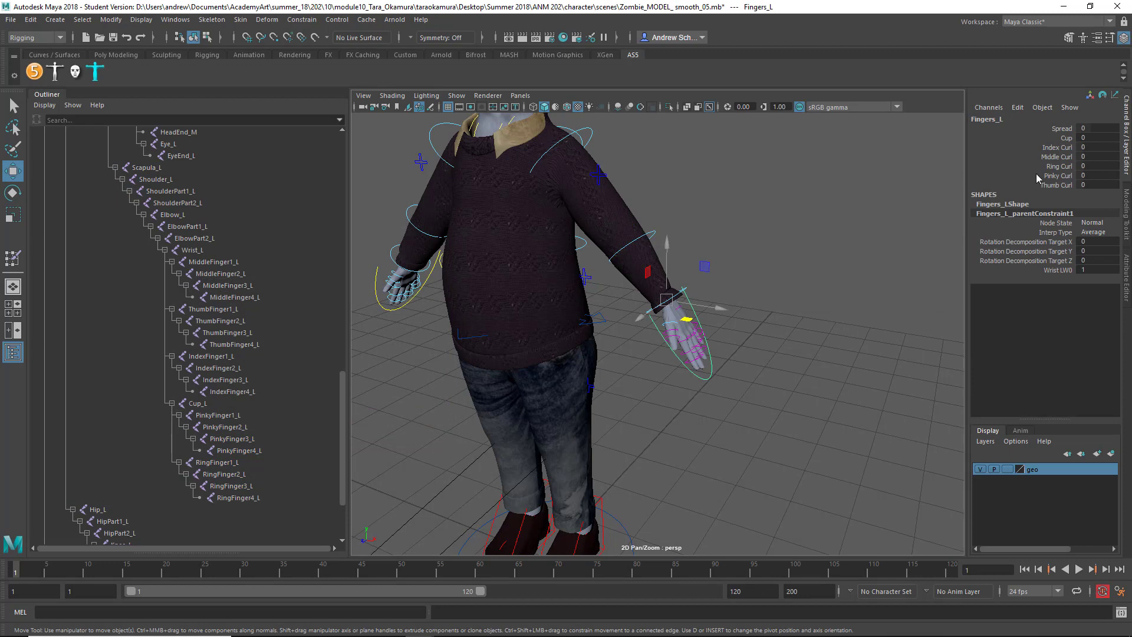
{"action": "left_click_drag", "start_coordinate": [1049, 150], "coordinate": [1054, 185]}
{"action": "mouse_move", "coordinate": [862, 223]}
{"action": "middle_mouse_down"}
{"action": "mouse_move", "coordinate": [872, 222]}
{"action": "mouse_move", "coordinate": [861, 223]}
{"action": "middle_mouse_up"}
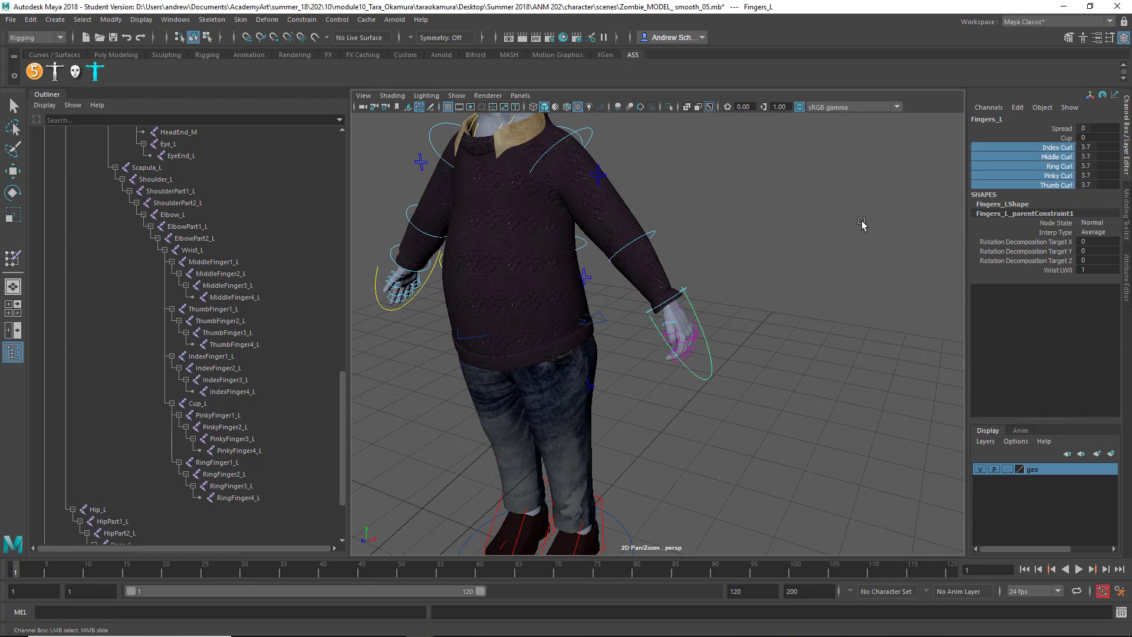
{"action": "left_click", "coordinate": [680, 299]}
{"action": "key", "text": "w"}
{"action": "key", "text": "e"}
{"action": "left_click_drag", "start_coordinate": [654, 306], "coordinate": [731, 304]}
{"action": "left_click", "coordinate": [757, 266]}
{"action": "middle_click_drag", "start_coordinate": [659, 253], "coordinate": [732, 269], "text": "alt"}
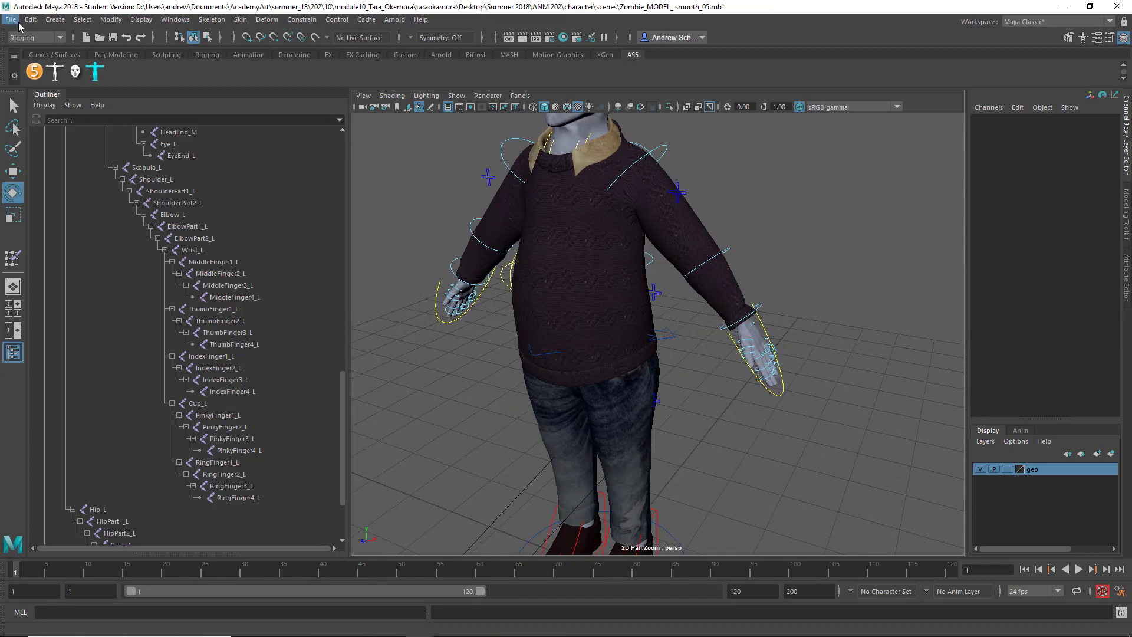
Save the scene under the new name Zombie_MODEL_ smooth_06_fix_hands.mb, accepting the student version notice.
{"action": "left_click", "coordinate": [13, 20]}
{"action": "left_click", "coordinate": [41, 79]}
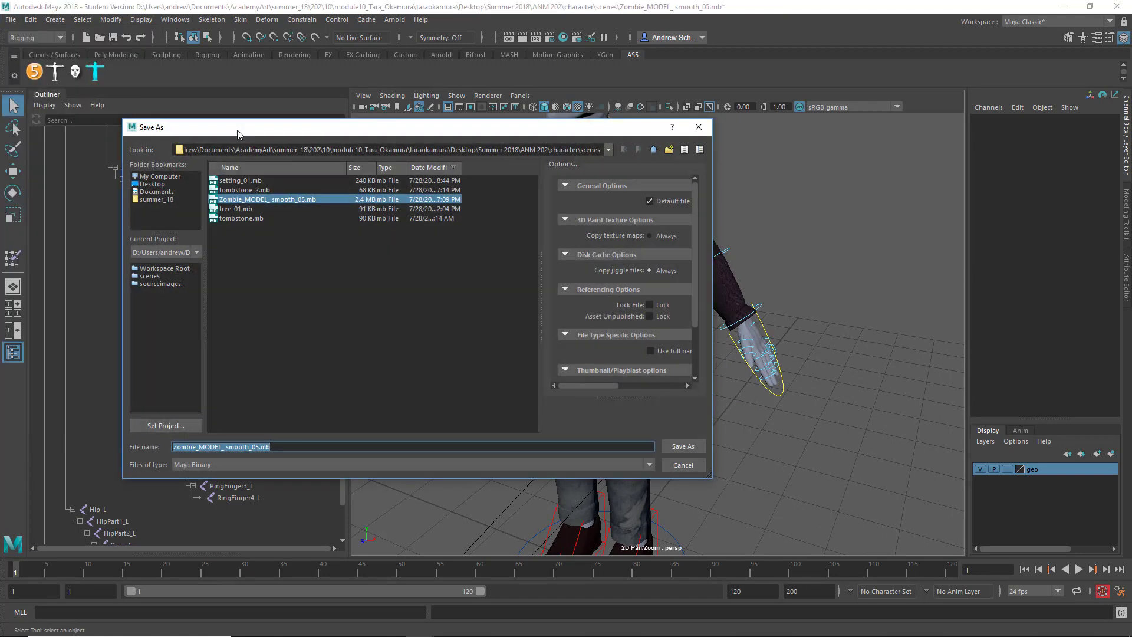
{"action": "left_click", "coordinate": [258, 446]}
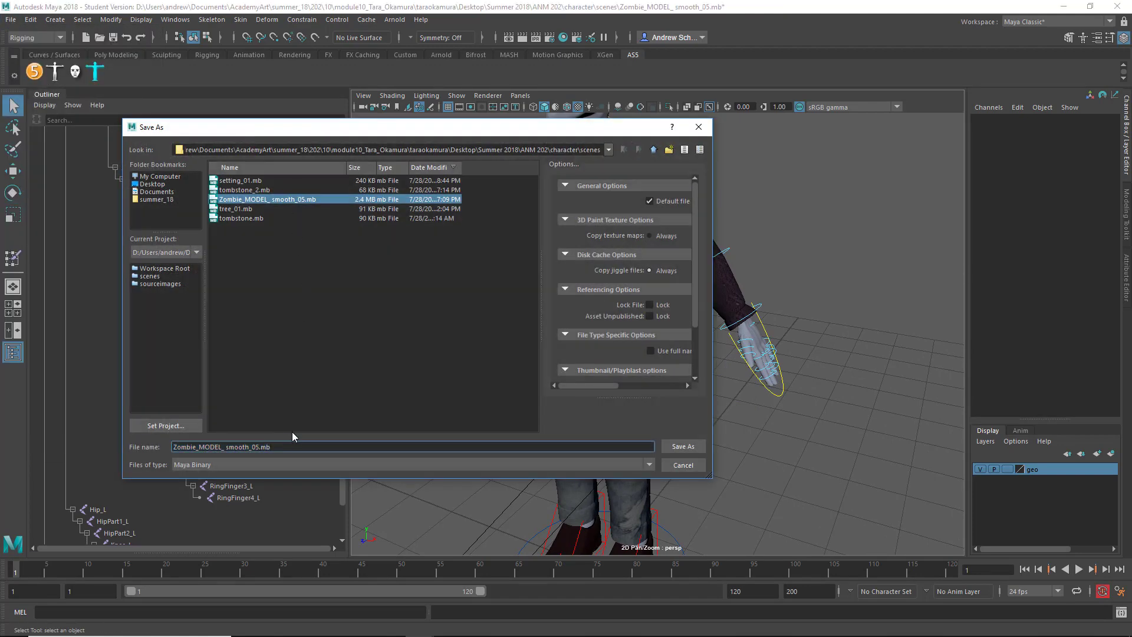
{"action": "key", "text": "BackSpace"}
{"action": "type", "text": "6_fix"}
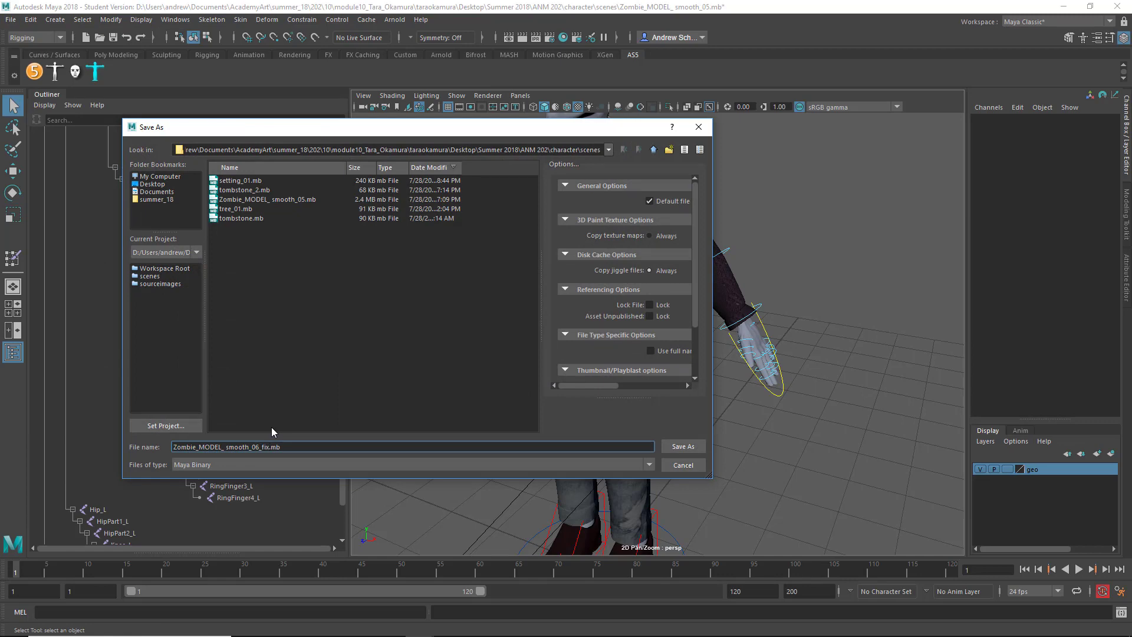
{"action": "type", "text": "_hands"}
{"action": "key", "text": "Return"}
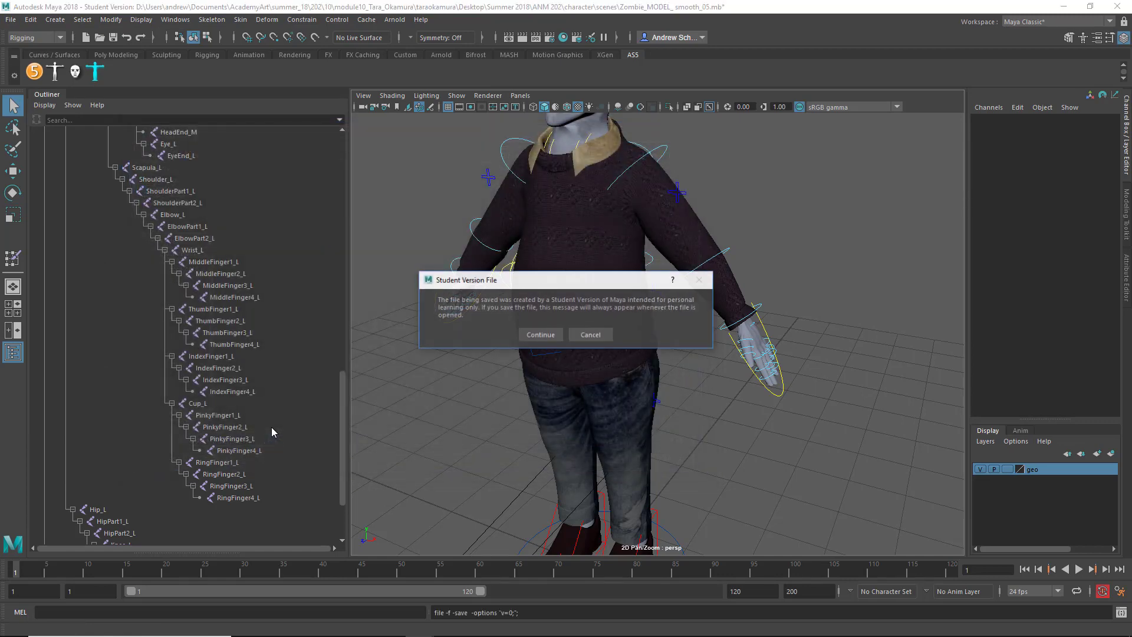
{"action": "key", "text": "Return"}
{"action": "key", "text": "e"}
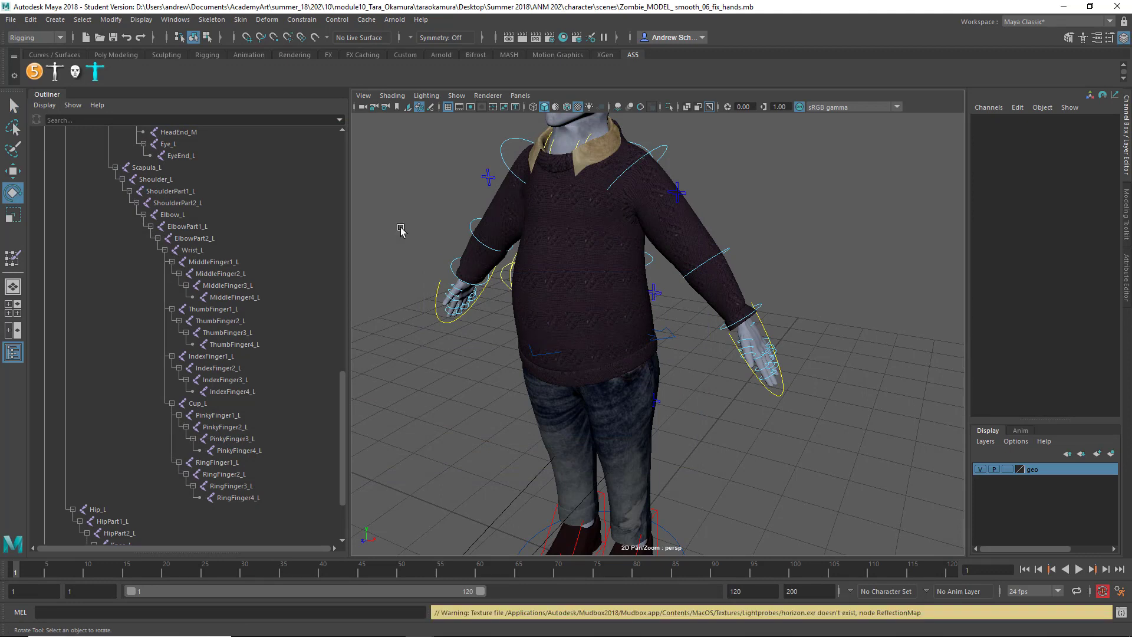
Open the setting_01.mb scene from the same folder.
{"action": "left_click", "coordinate": [11, 19]}
{"action": "left_click", "coordinate": [29, 52]}
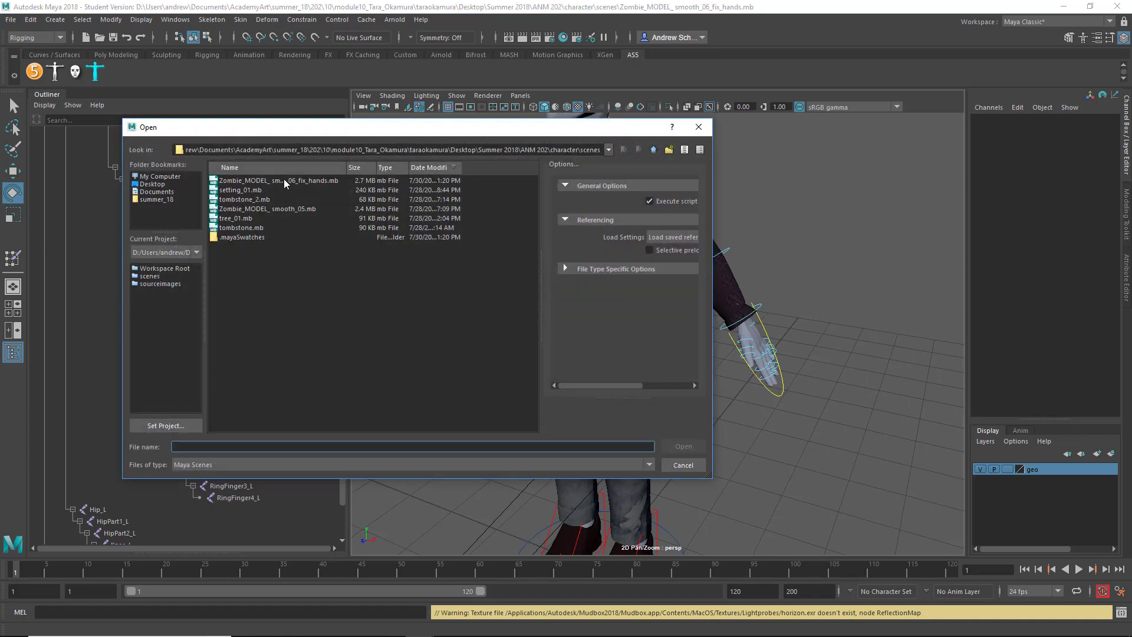
{"action": "double_click", "coordinate": [253, 190]}
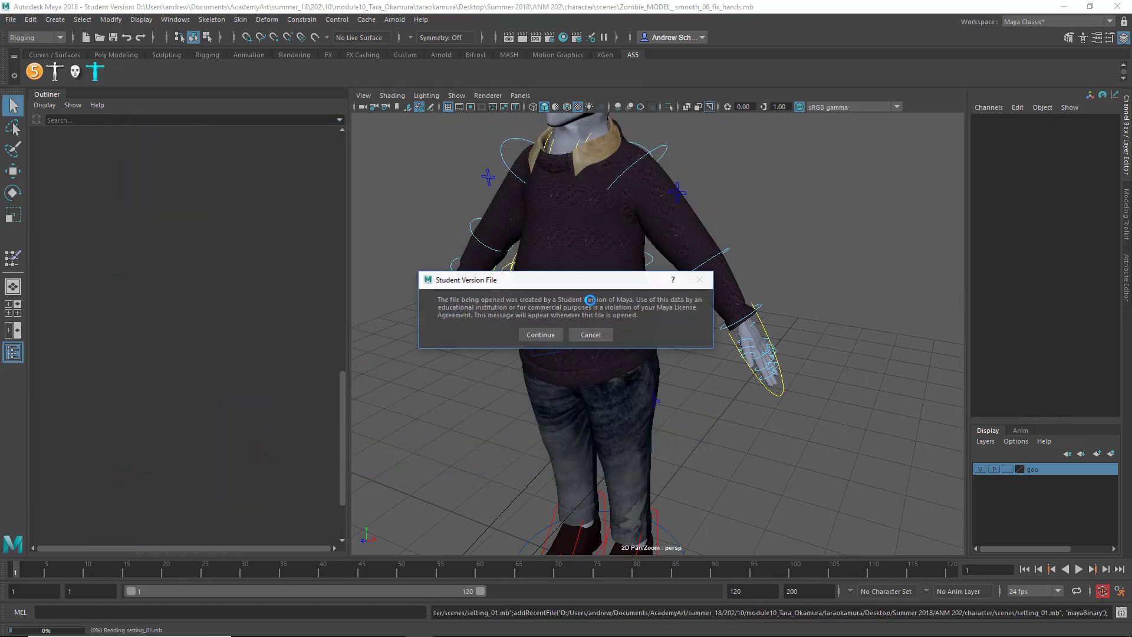
Open the setting_01.mb scene, continuing past the student version notices.
{"action": "left_click", "coordinate": [540, 334]}
{"action": "left_click", "coordinate": [540, 334]}
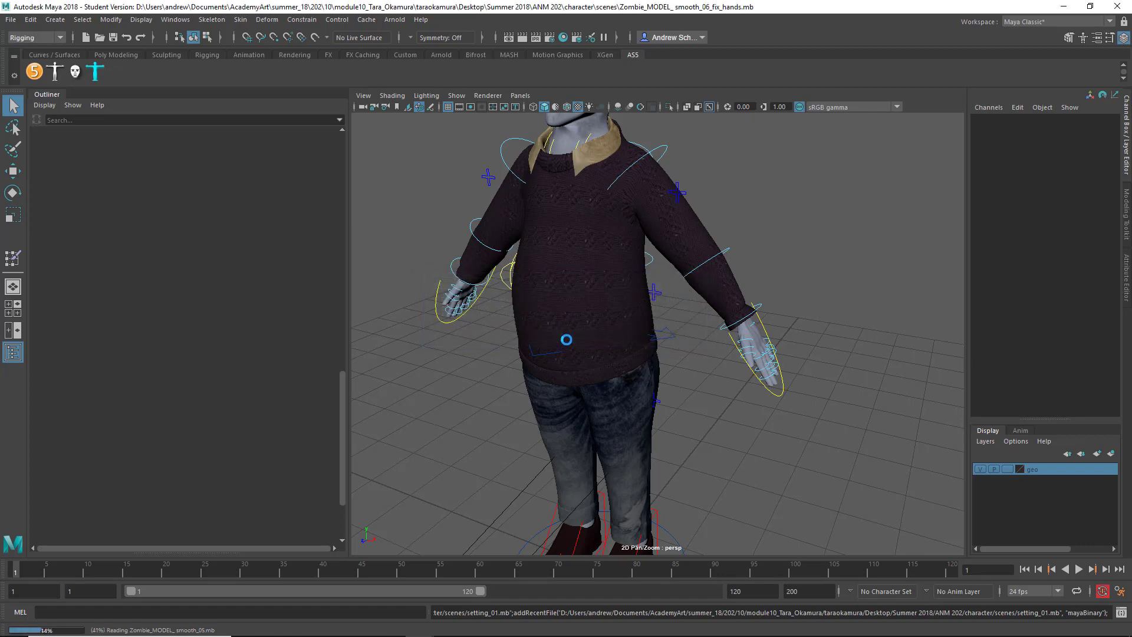
{"action": "left_click", "coordinate": [540, 333]}
{"action": "left_click", "coordinate": [538, 334]}
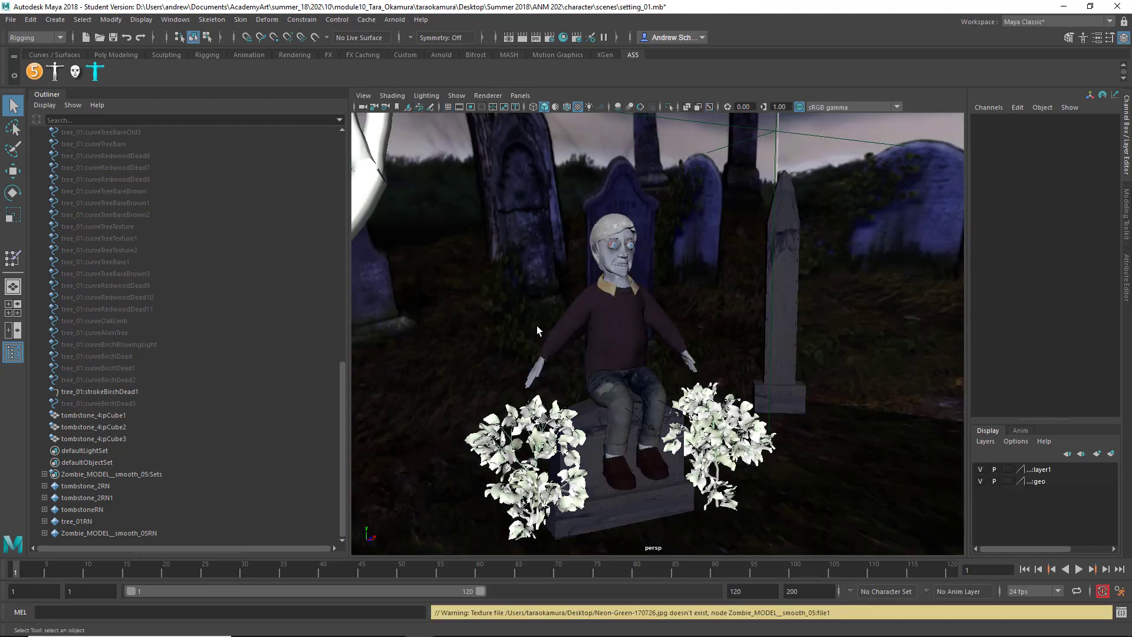
Open the Reference Editor on the Zombie_MODEL__smooth_05 reference and show NURBS curves in the viewport.
{"action": "left_click", "coordinate": [10, 19]}
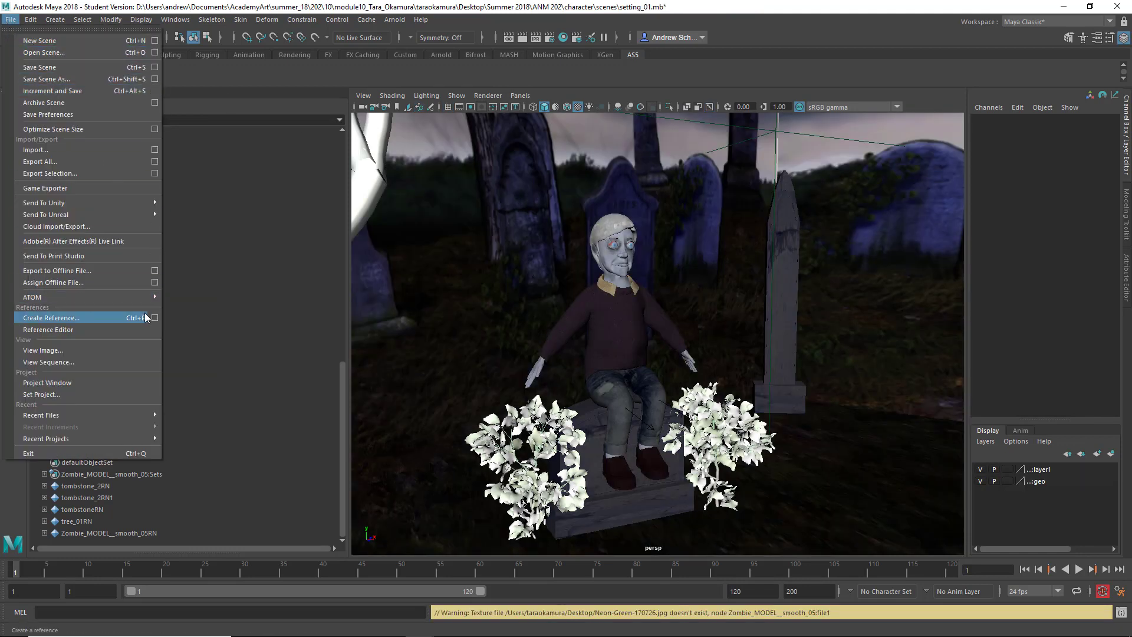
{"action": "left_click", "coordinate": [132, 330]}
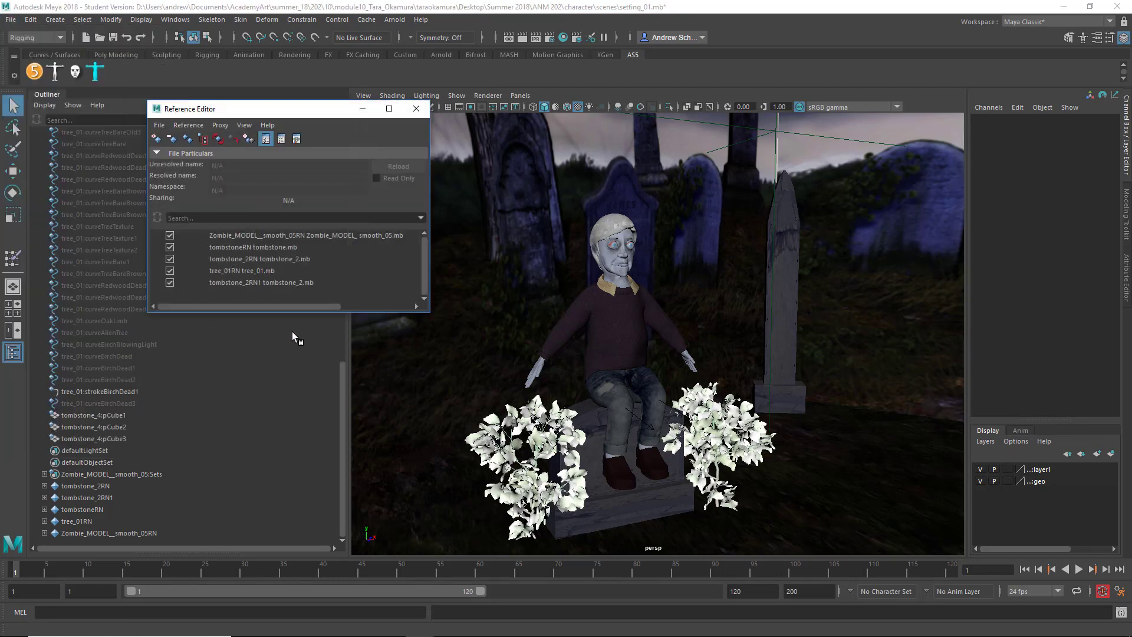
{"action": "left_click", "coordinate": [307, 236]}
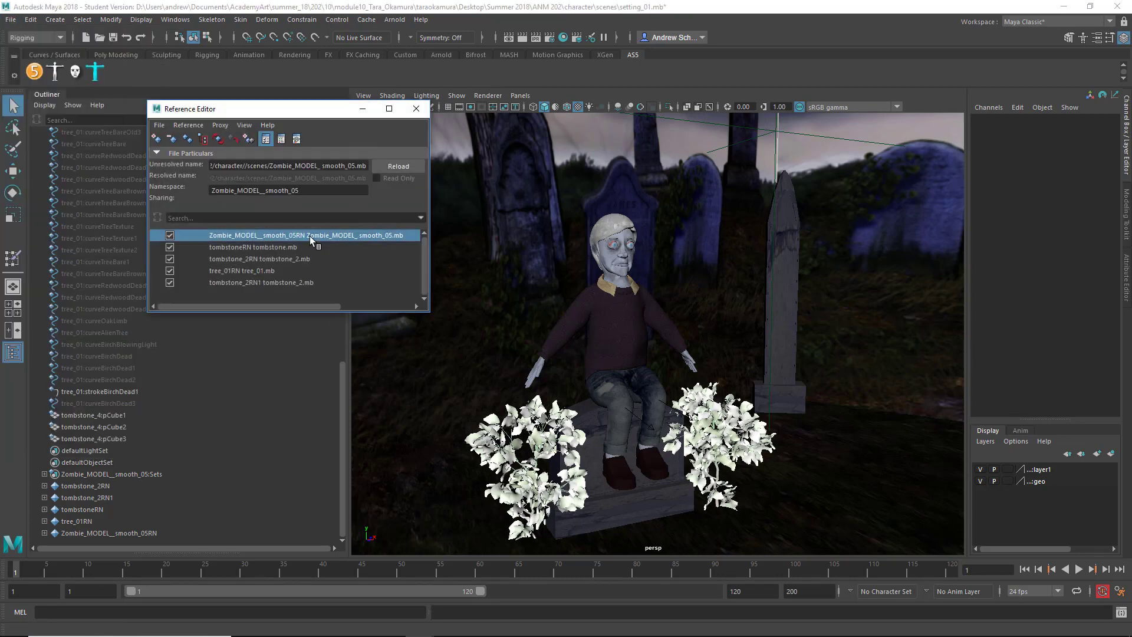
{"action": "left_click", "coordinate": [456, 95]}
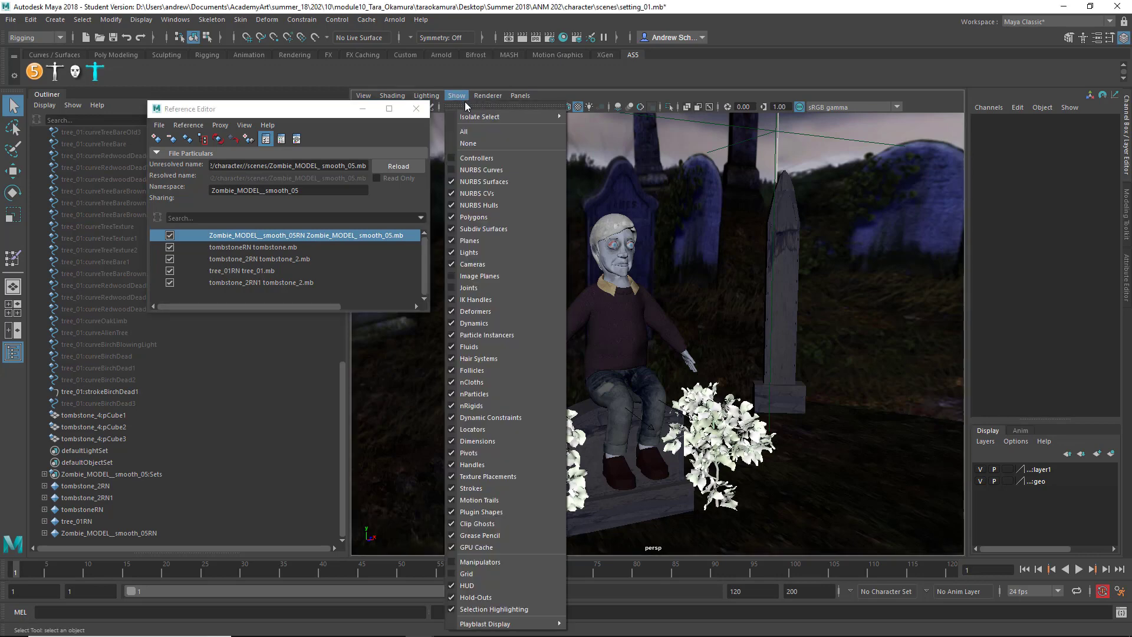
{"action": "left_click", "coordinate": [466, 171]}
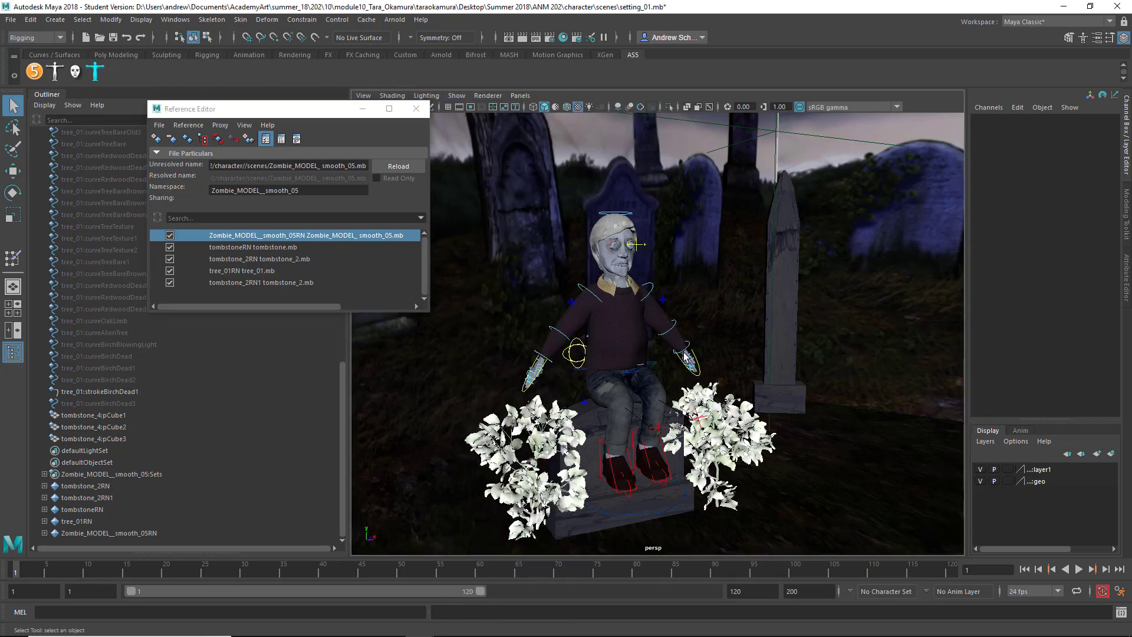
Test the character's right-hand finger control with Cup and all five curls at 10, and undo the change.
{"action": "left_click", "coordinate": [523, 392]}
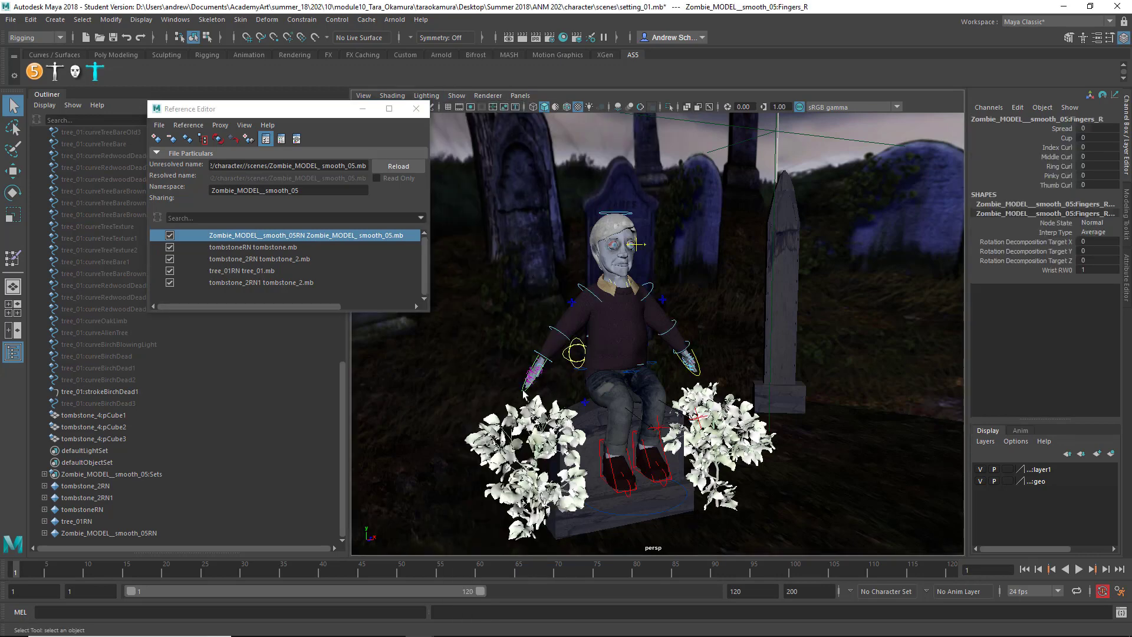
{"action": "left_click_drag", "start_coordinate": [1061, 138], "coordinate": [1061, 185]}
{"action": "middle_click_drag", "start_coordinate": [760, 272], "coordinate": [766, 272]}
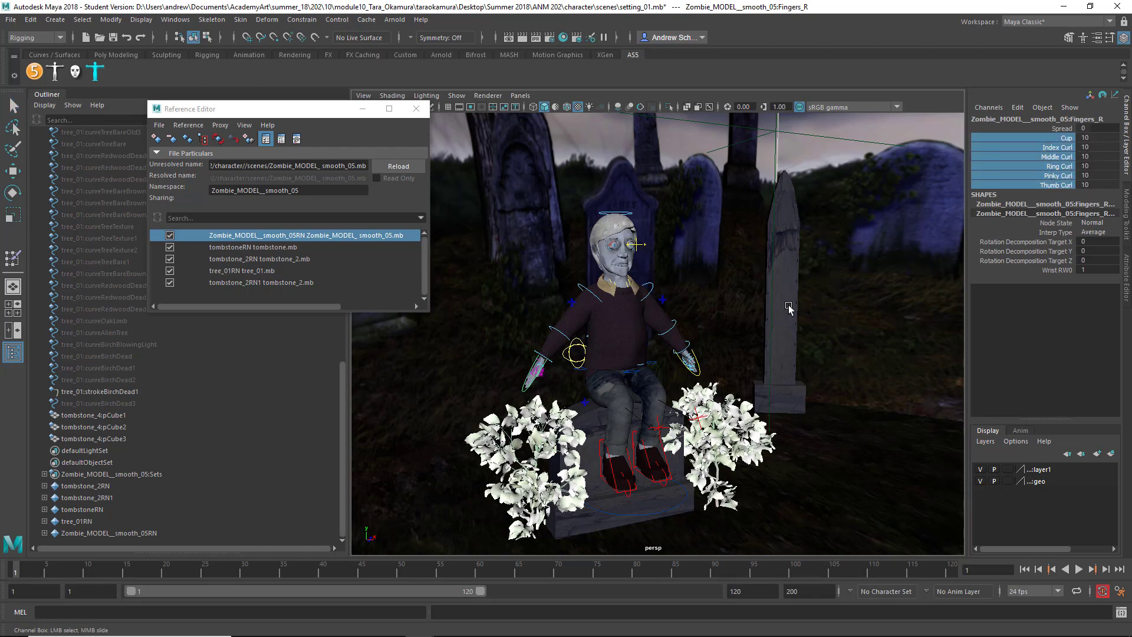
{"action": "key", "text": "ctrl+z"}
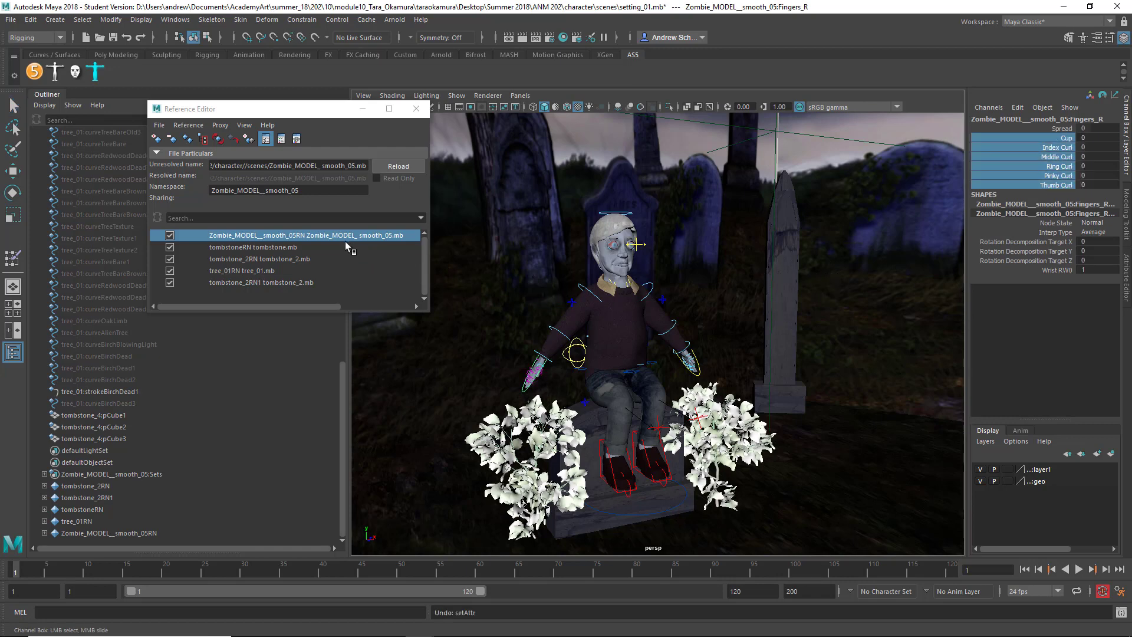
Replace the Zombie_MODEL__smooth_05 reference with the Zombie_MODEL_ smooth_06_fix_hands.mb file, continuing past the student version notice.
{"action": "right_click", "coordinate": [321, 236]}
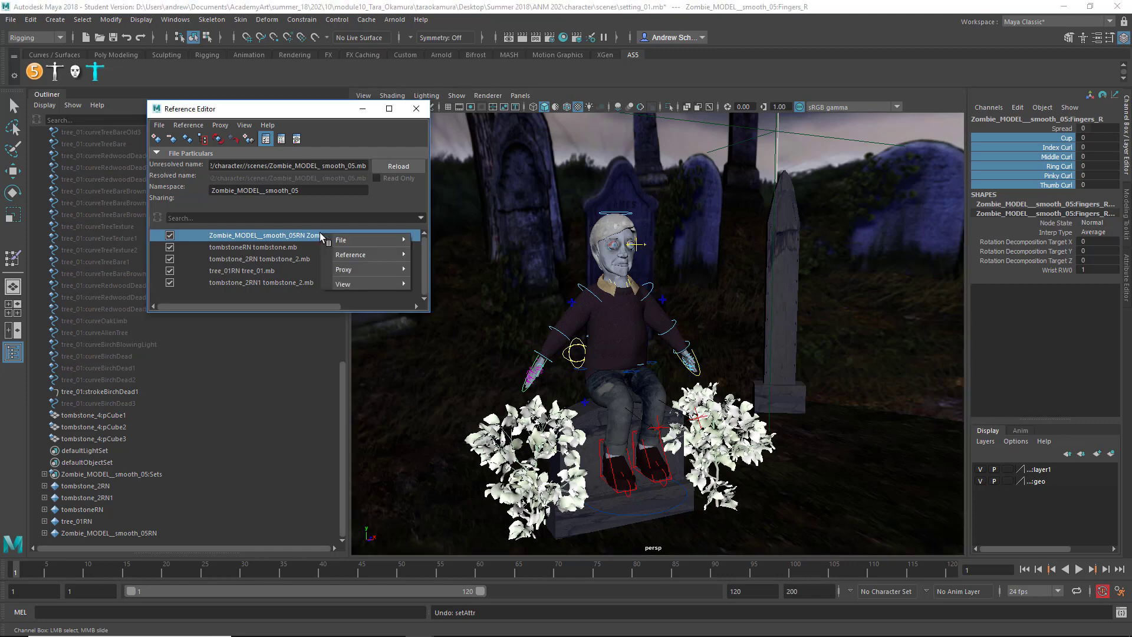
{"action": "mouse_move", "coordinate": [340, 260]}
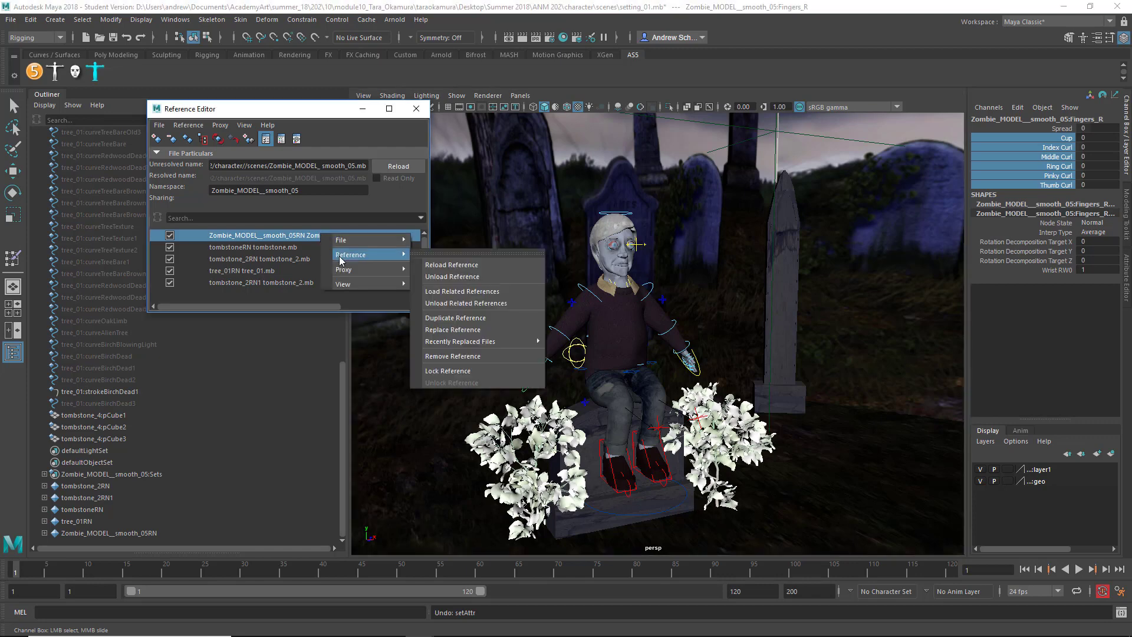
{"action": "left_click", "coordinate": [471, 329]}
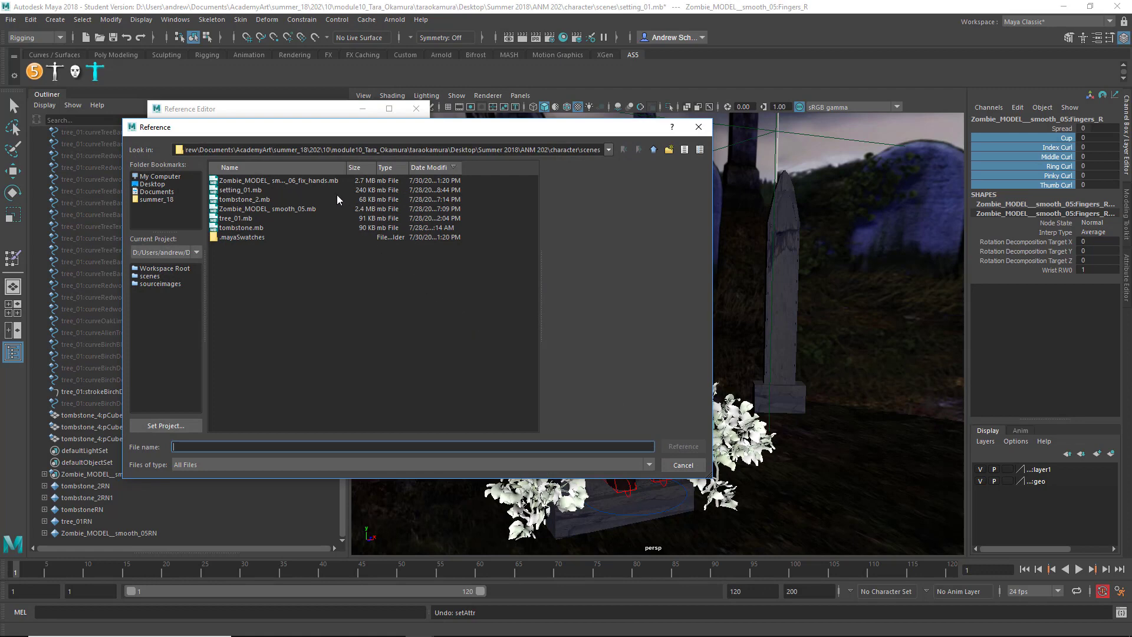
{"action": "left_click", "coordinate": [302, 181]}
{"action": "left_click", "coordinate": [687, 446]}
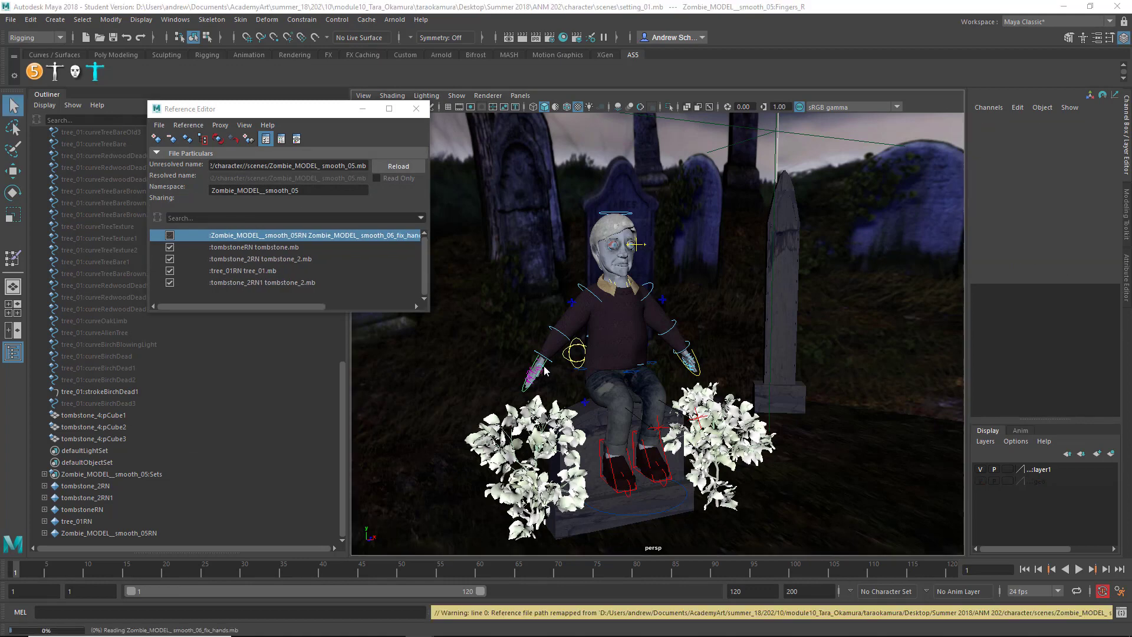
{"action": "left_click", "coordinate": [539, 334]}
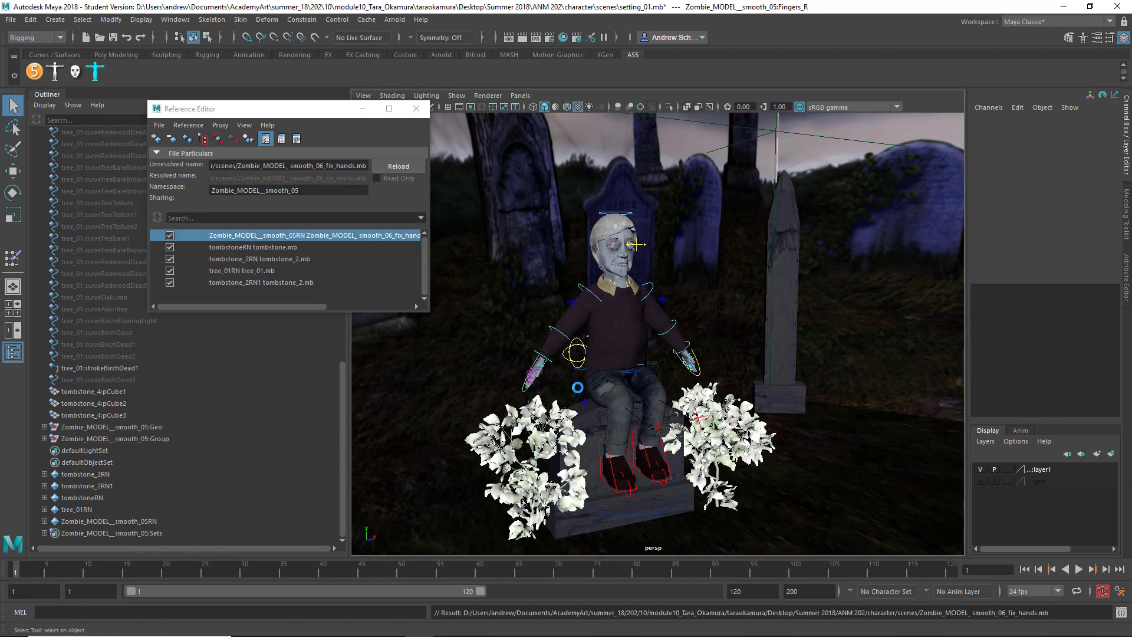
Test the Index through Thumb Curl channels on the replaced rig's right hand and undo the change.
{"action": "left_click", "coordinate": [546, 366]}
{"action": "left_click_drag", "start_coordinate": [1047, 147], "coordinate": [1055, 184]}
{"action": "middle_click_drag", "start_coordinate": [817, 283], "coordinate": [839, 281]}
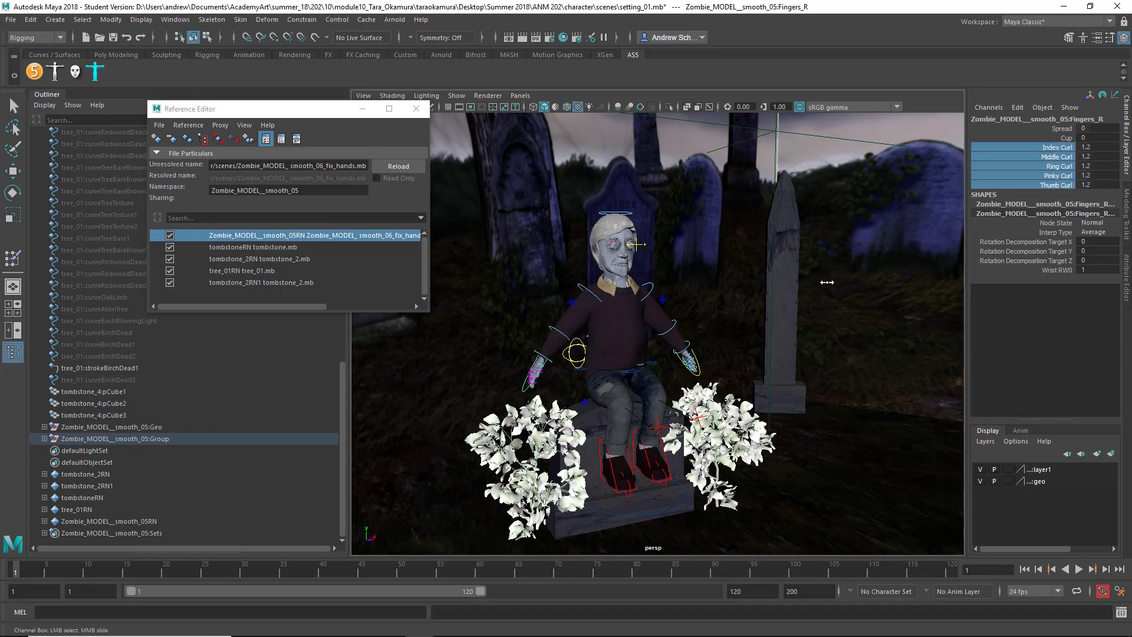
{"action": "key", "text": "ctrl+z"}
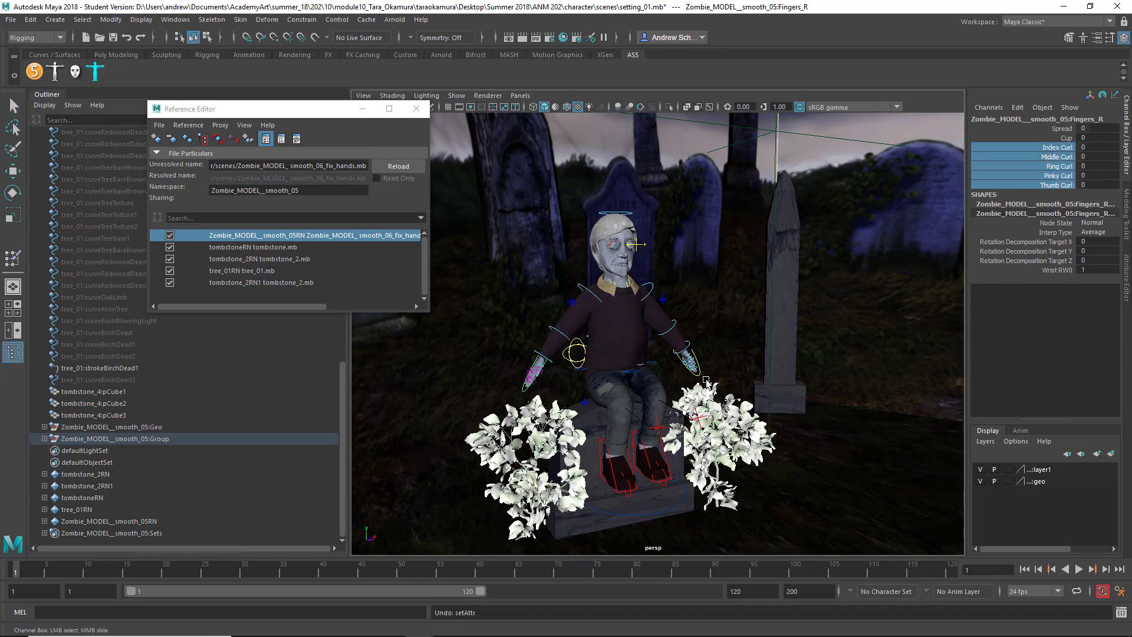
Test the left hand's Index through Thumb Curl channels at 6.9 and undo the change.
{"action": "key", "text": "q"}
{"action": "left_click", "coordinate": [766, 370]}
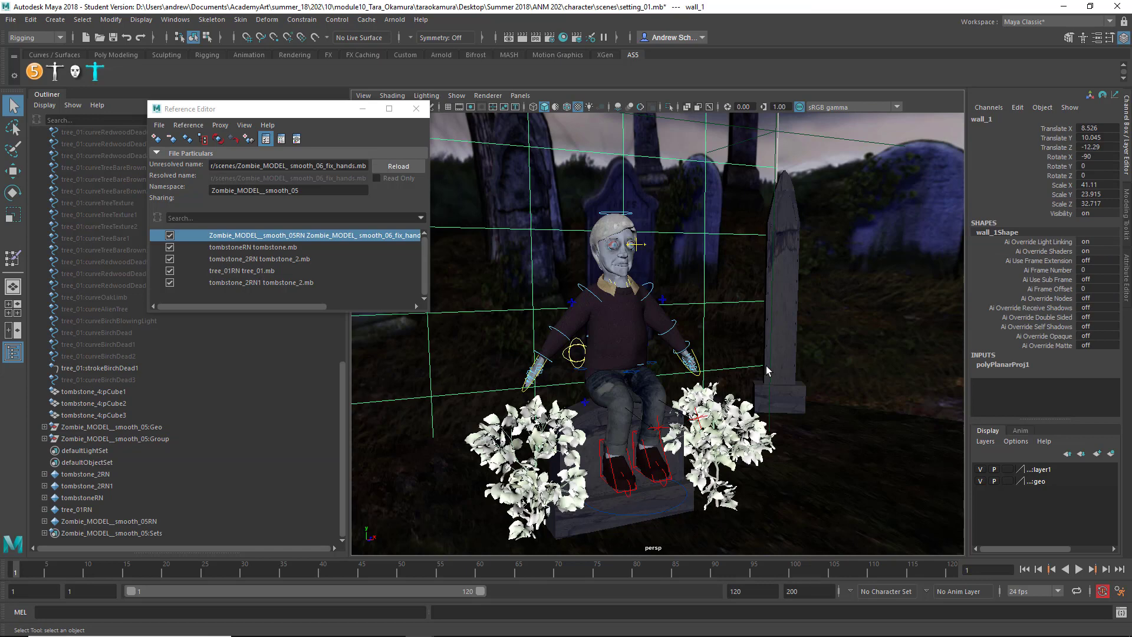
{"action": "left_click", "coordinate": [693, 355]}
{"action": "left_click_drag", "start_coordinate": [1014, 147], "coordinate": [1023, 188]}
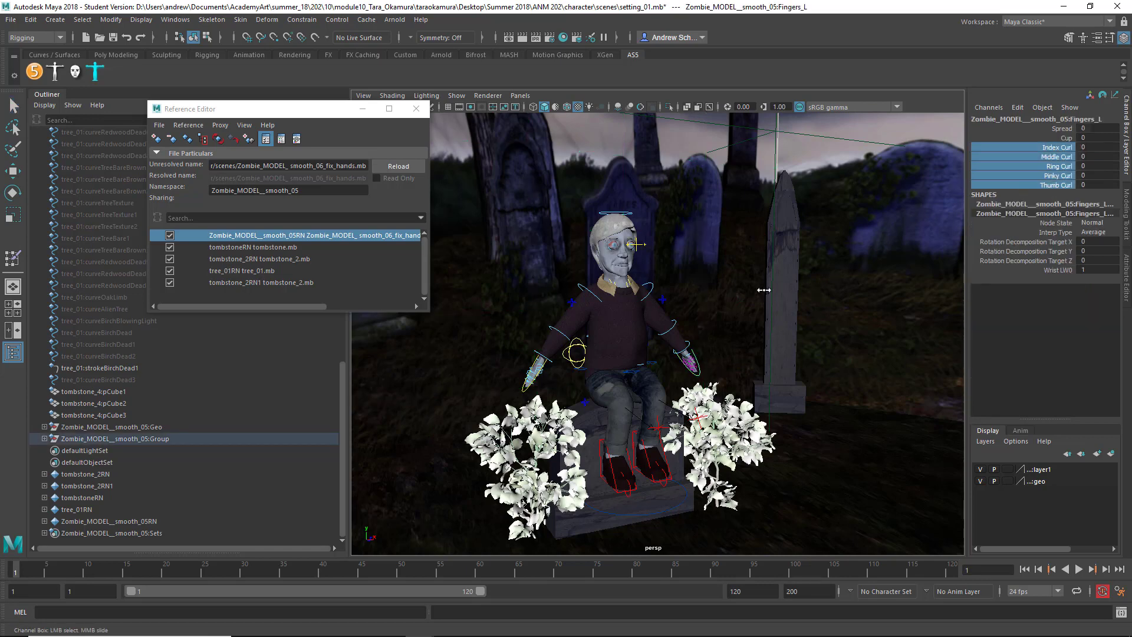
{"action": "middle_click_drag", "start_coordinate": [772, 290], "coordinate": [799, 289]}
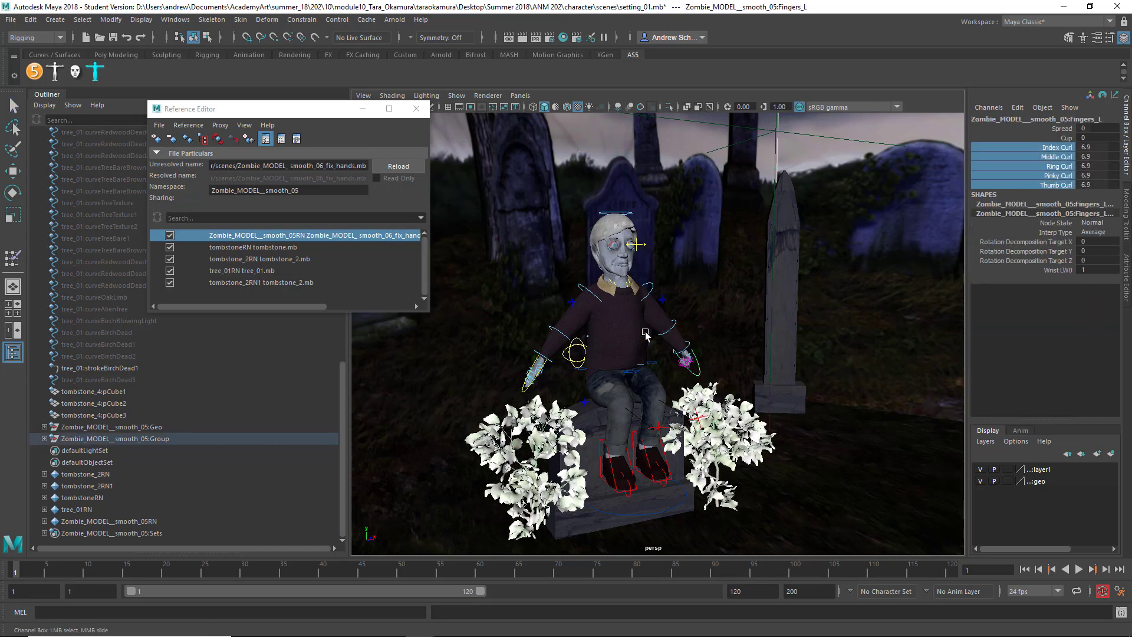
{"action": "key", "text": "ctrl+z"}
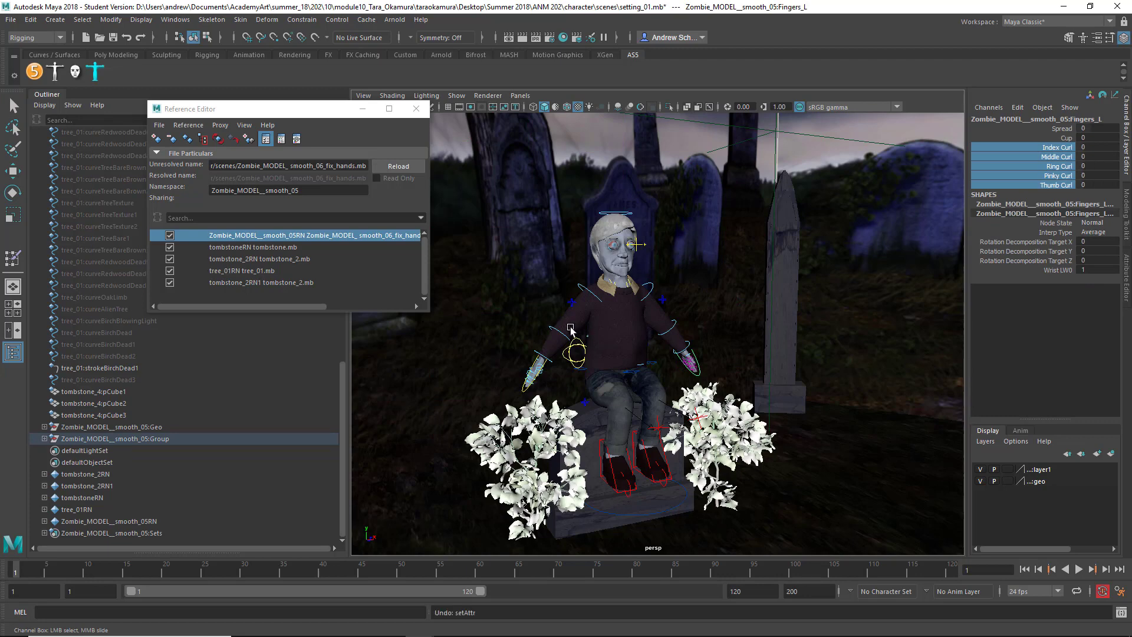
Look through the tombstone and tree references and import the objects of the tombstone.mb reference into the scene.
{"action": "left_click", "coordinate": [247, 246]}
{"action": "left_click", "coordinate": [293, 260]}
{"action": "left_click", "coordinate": [286, 270]}
{"action": "left_click", "coordinate": [291, 285]}
{"action": "left_click", "coordinate": [294, 259]}
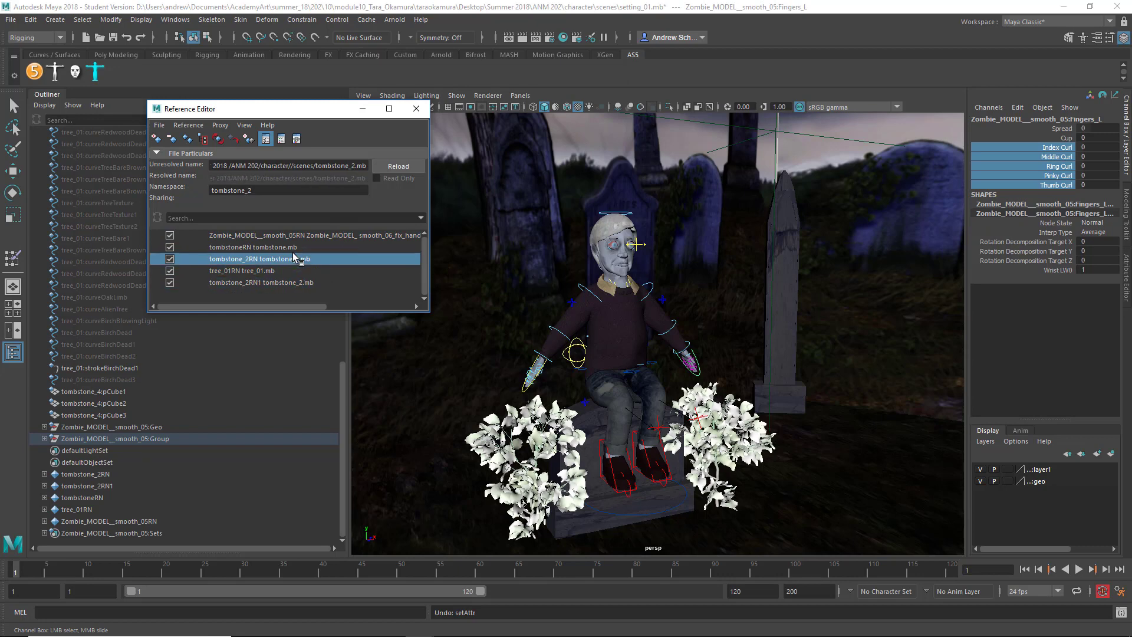
{"action": "left_click", "coordinate": [295, 247]}
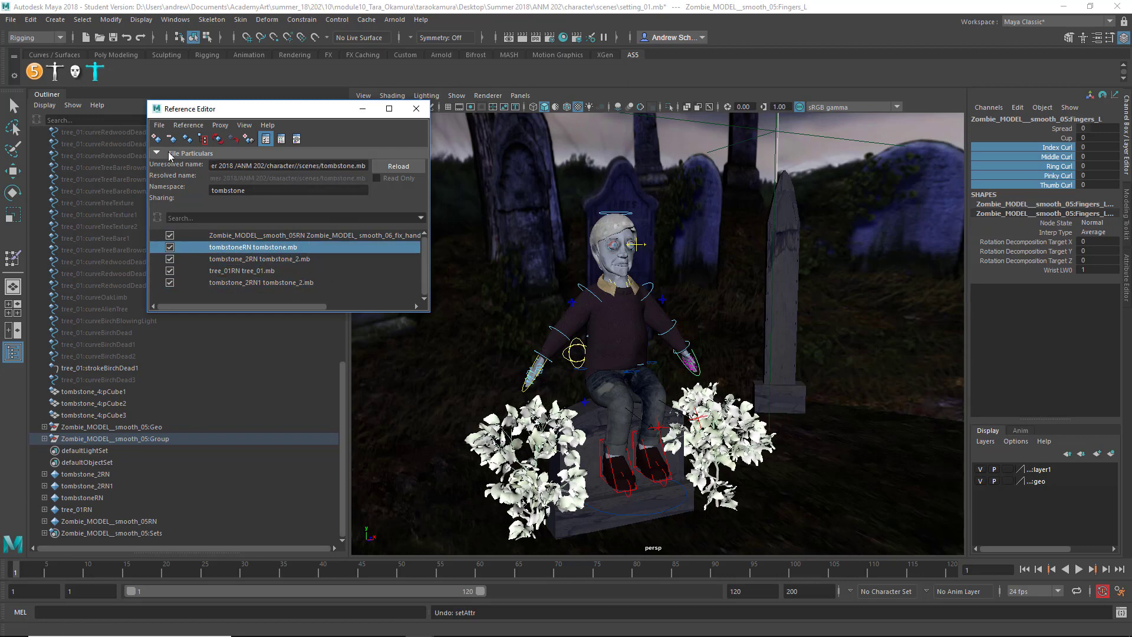
{"action": "left_click", "coordinate": [158, 125]}
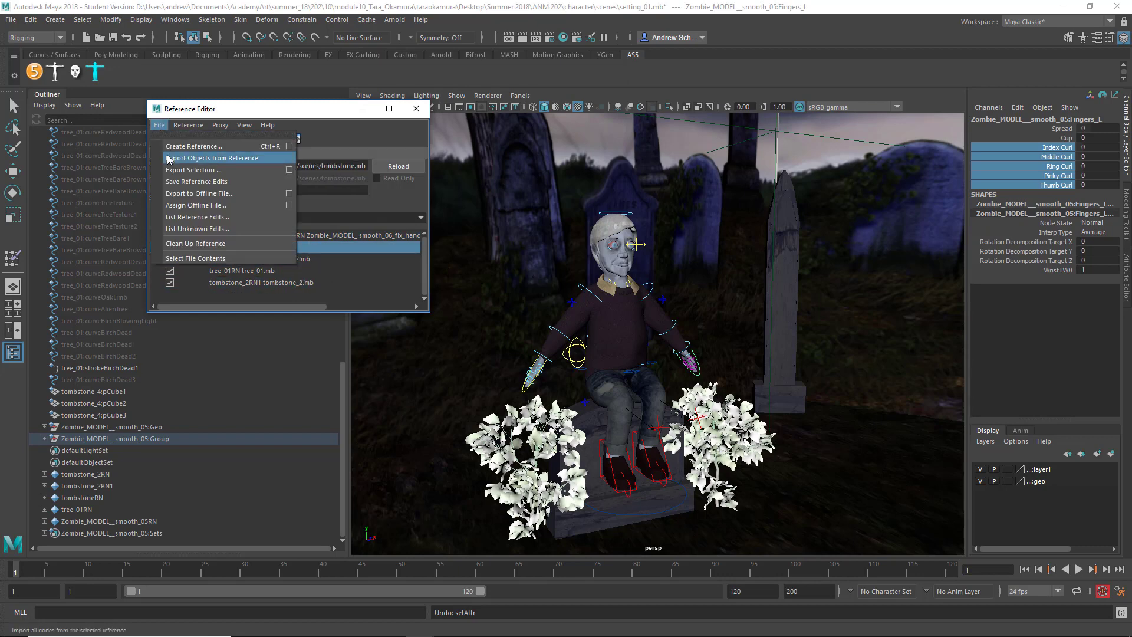
{"action": "left_click", "coordinate": [211, 158]}
Import the objects of the two tombstone_2.mb references and the tree_01.mb reference into the scene together.
{"action": "left_click", "coordinate": [217, 247]}
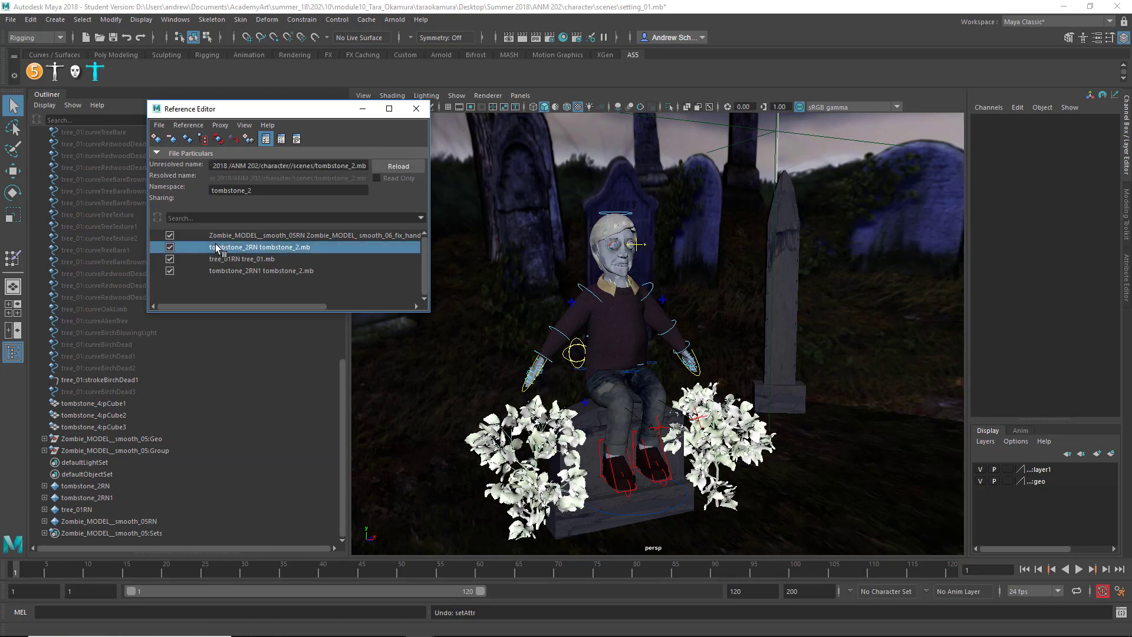
{"action": "left_click", "coordinate": [158, 125]}
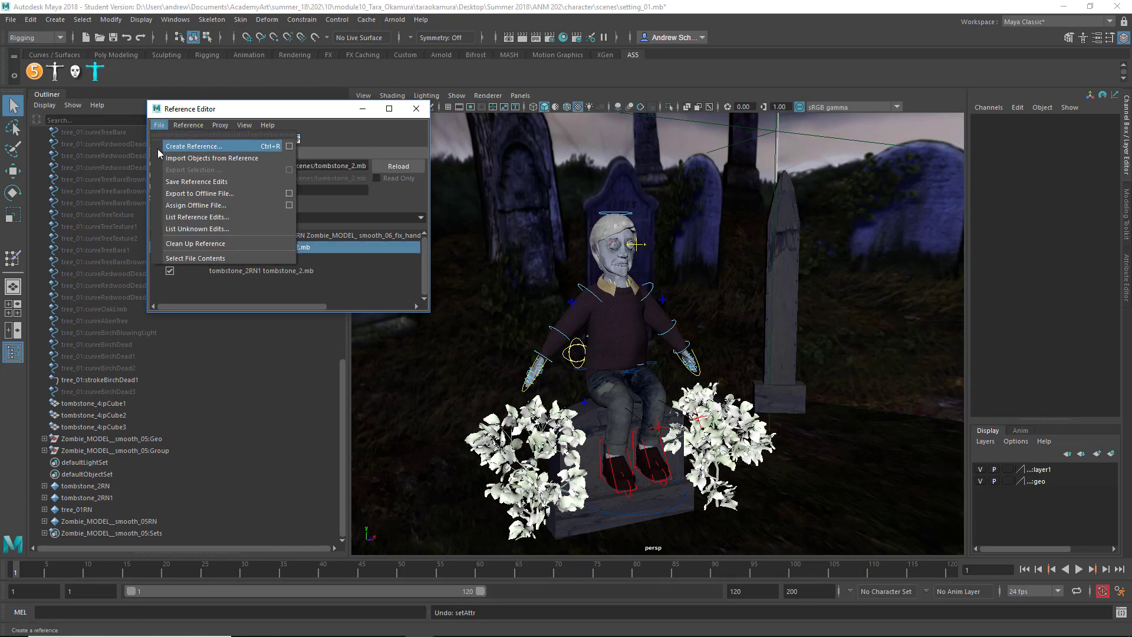
{"action": "left_click", "coordinate": [182, 111]}
{"action": "left_click", "coordinate": [188, 124]}
{"action": "left_click", "coordinate": [183, 111]}
{"action": "left_click", "coordinate": [221, 270], "text": "shift"}
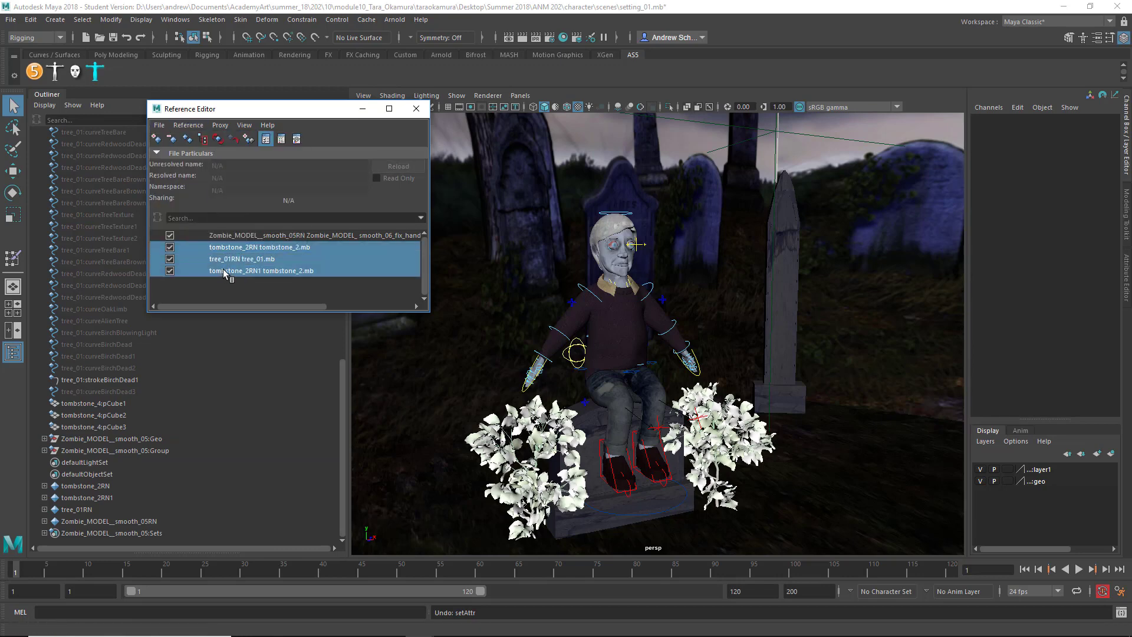
{"action": "left_click", "coordinate": [159, 125]}
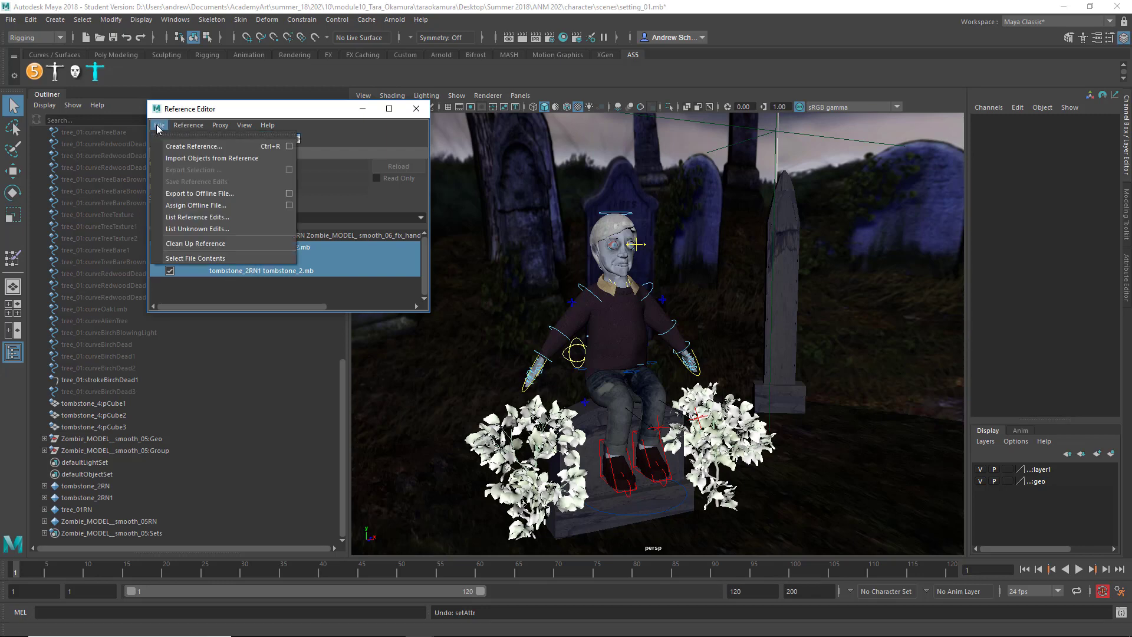
{"action": "left_click", "coordinate": [180, 158]}
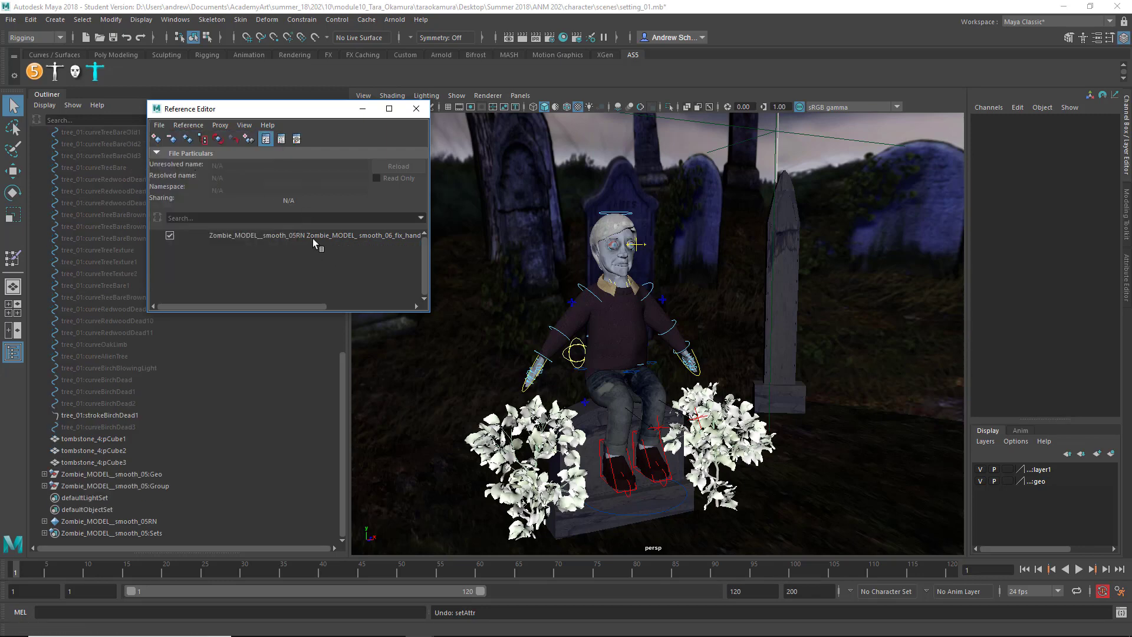
Save the scene as setting_02.mb, continuing past the student version notice.
{"action": "left_click", "coordinate": [10, 19]}
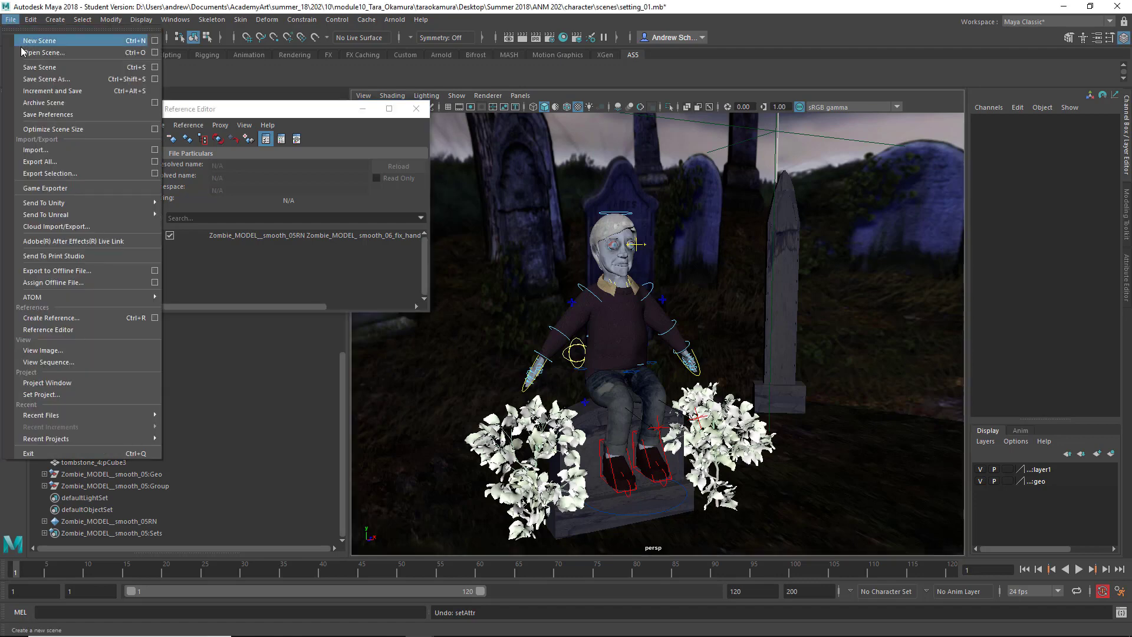
{"action": "left_click", "coordinate": [37, 84]}
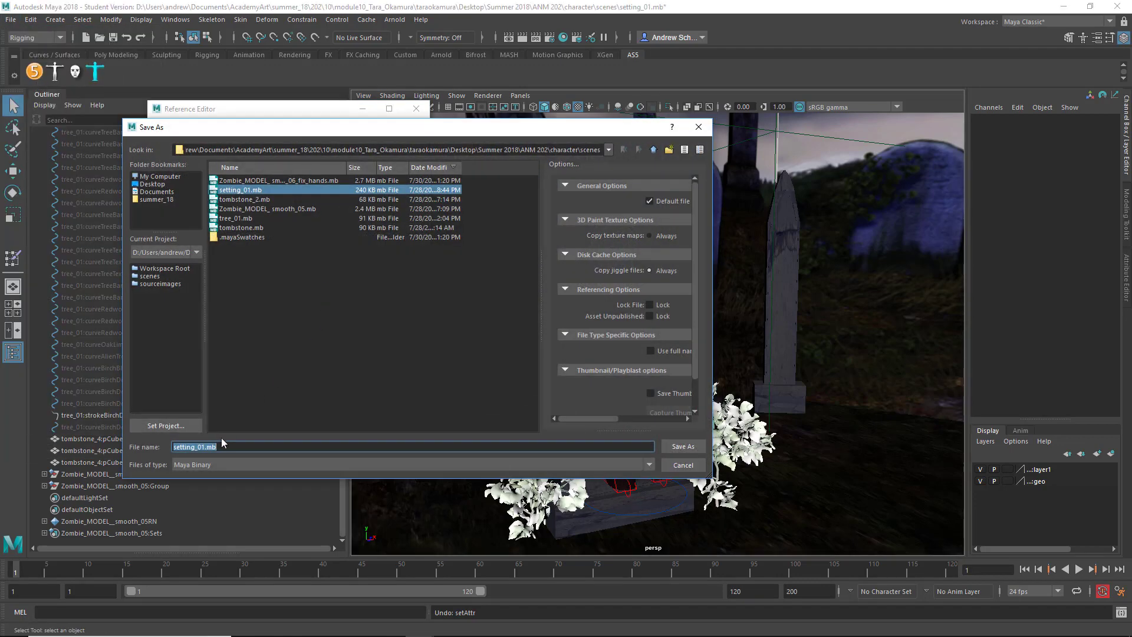
{"action": "left_click", "coordinate": [200, 446]}
{"action": "key", "text": "Delete"}
{"action": "type", "text": "2"}
{"action": "key", "text": "Return"}
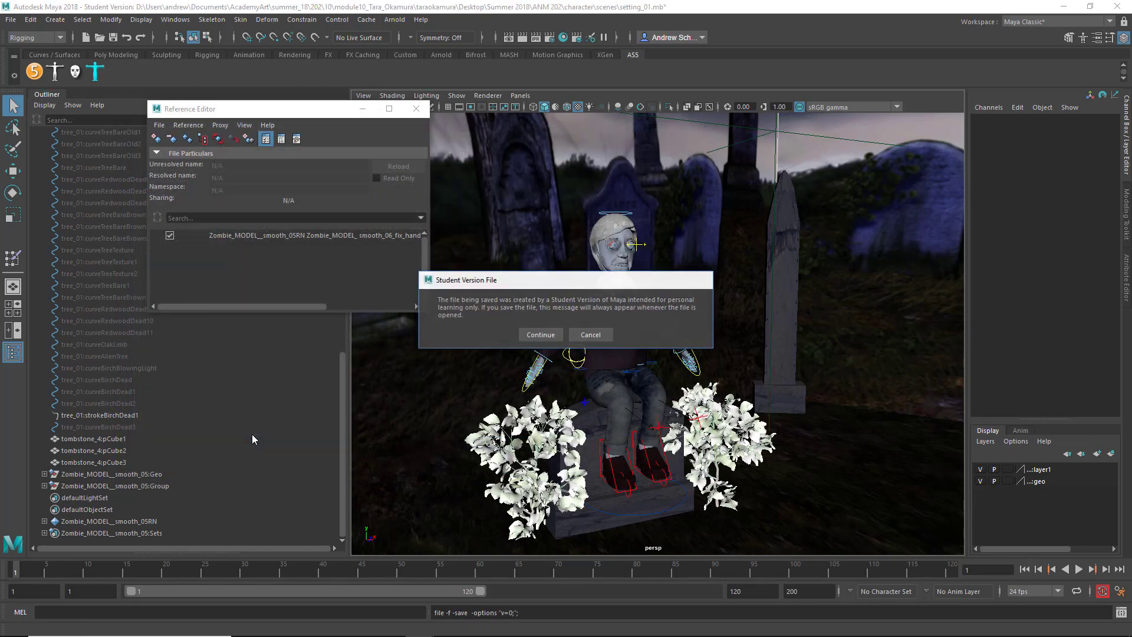
{"action": "key", "text": "Return"}
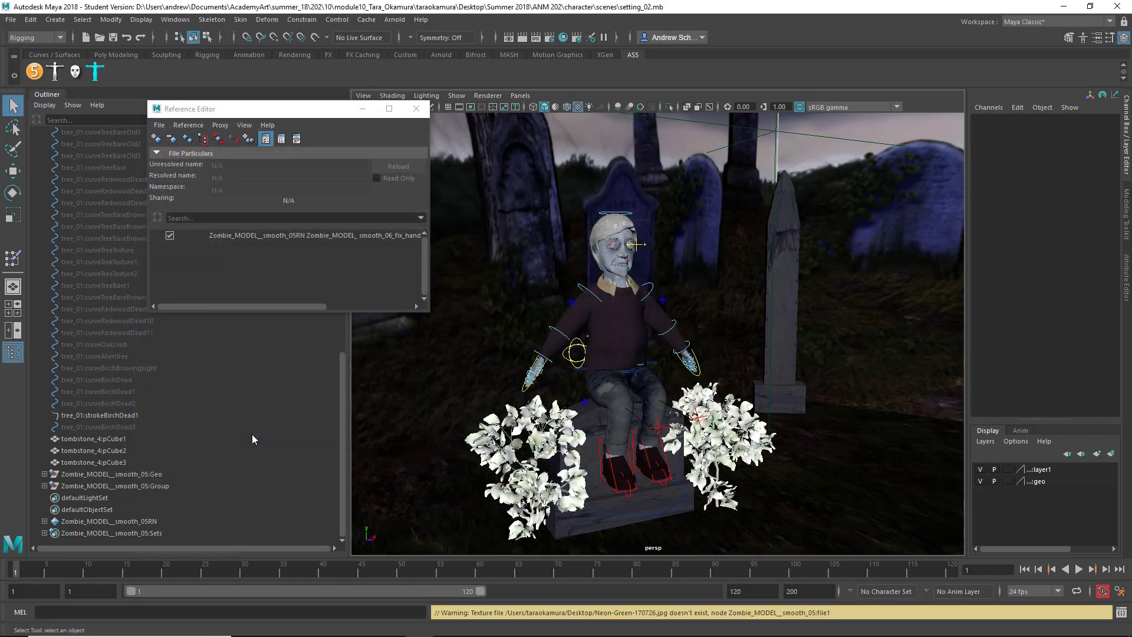
Close the Reference Editor and select the wall_3 background plane behind the obelisk.
{"action": "left_click", "coordinate": [416, 110]}
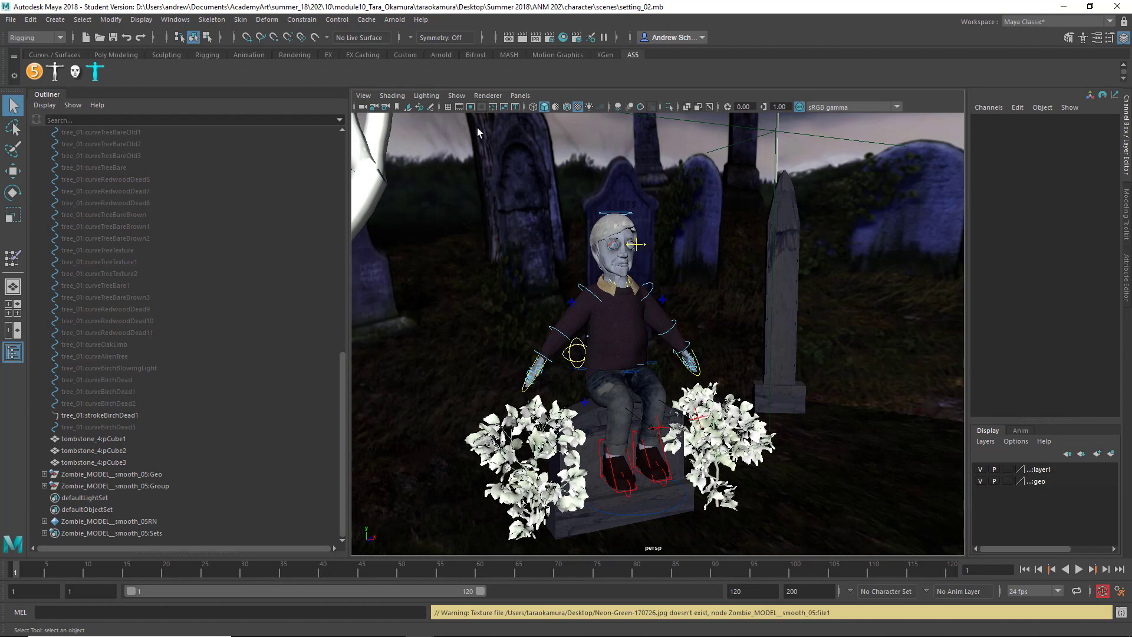
{"action": "left_click", "coordinate": [483, 167]}
{"action": "left_click", "coordinate": [822, 208]}
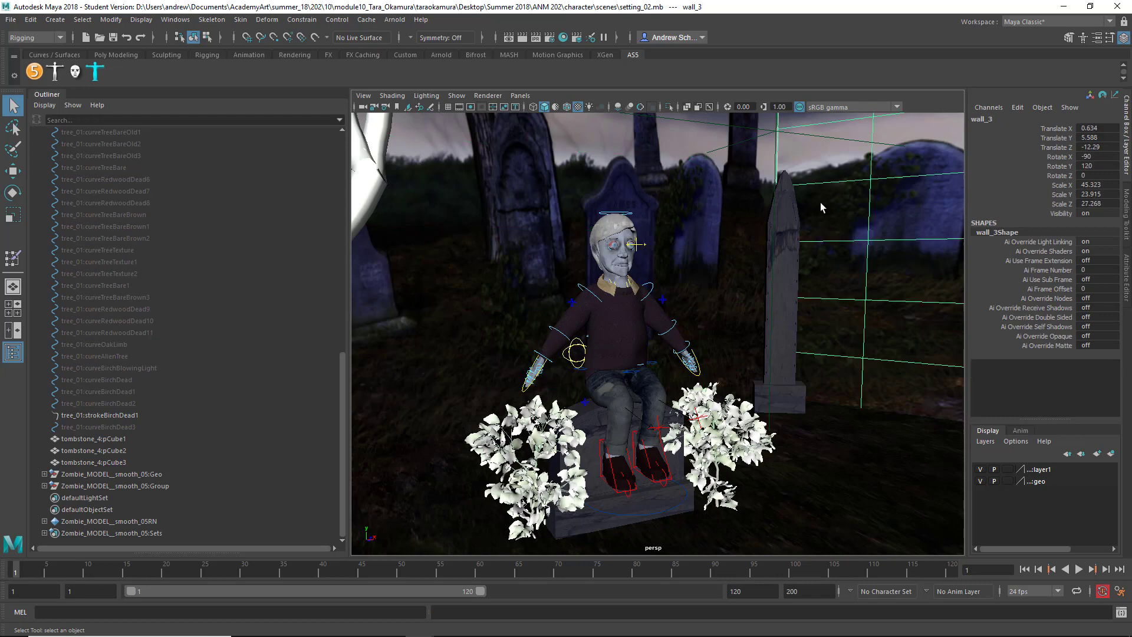
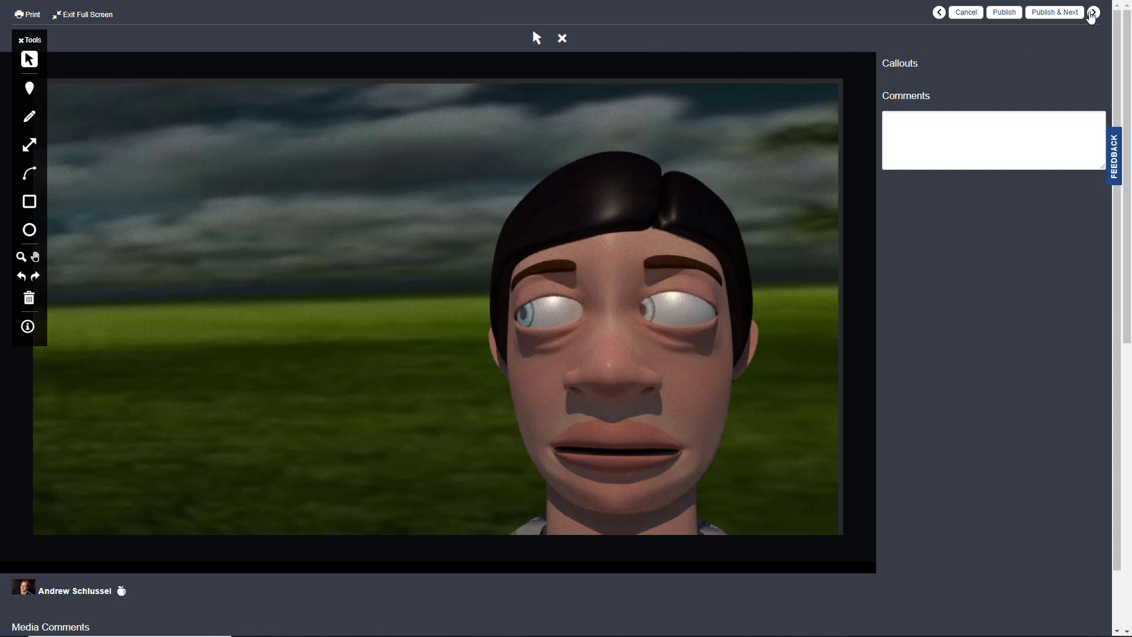
Look through the remaining submitted renders in the discussion post and exit the full-screen view.
{"action": "left_click", "coordinate": [1093, 13]}
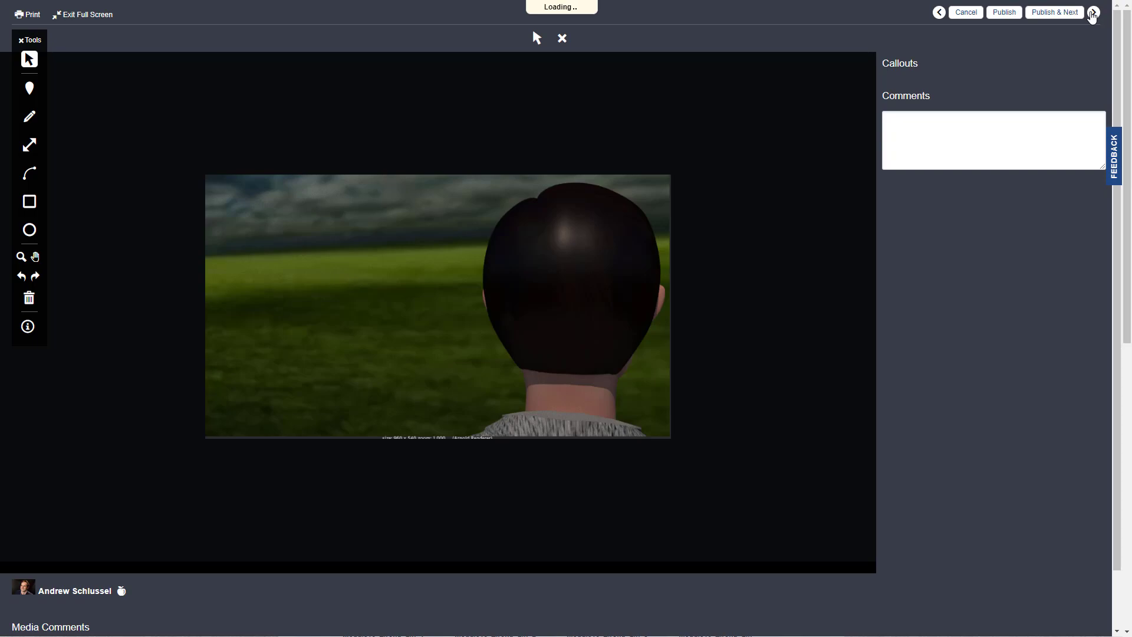
{"action": "left_click", "coordinate": [1093, 14]}
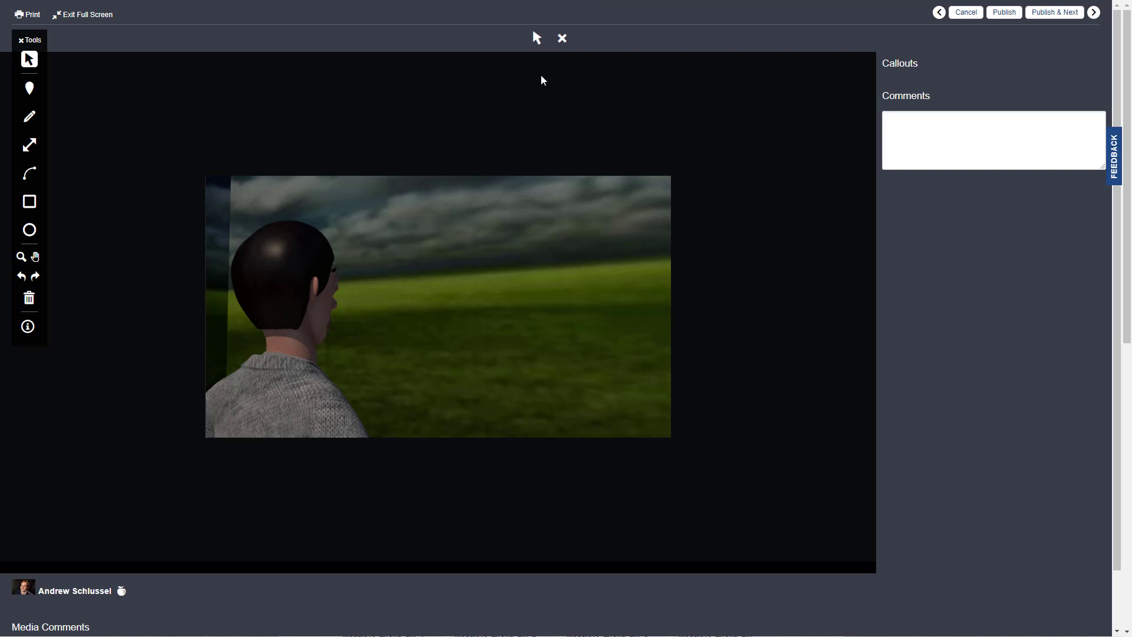
{"action": "key", "text": "Escape"}
{"action": "scroll", "coordinate": [486, 272], "scroll_direction": "up", "scroll_amount": 3}
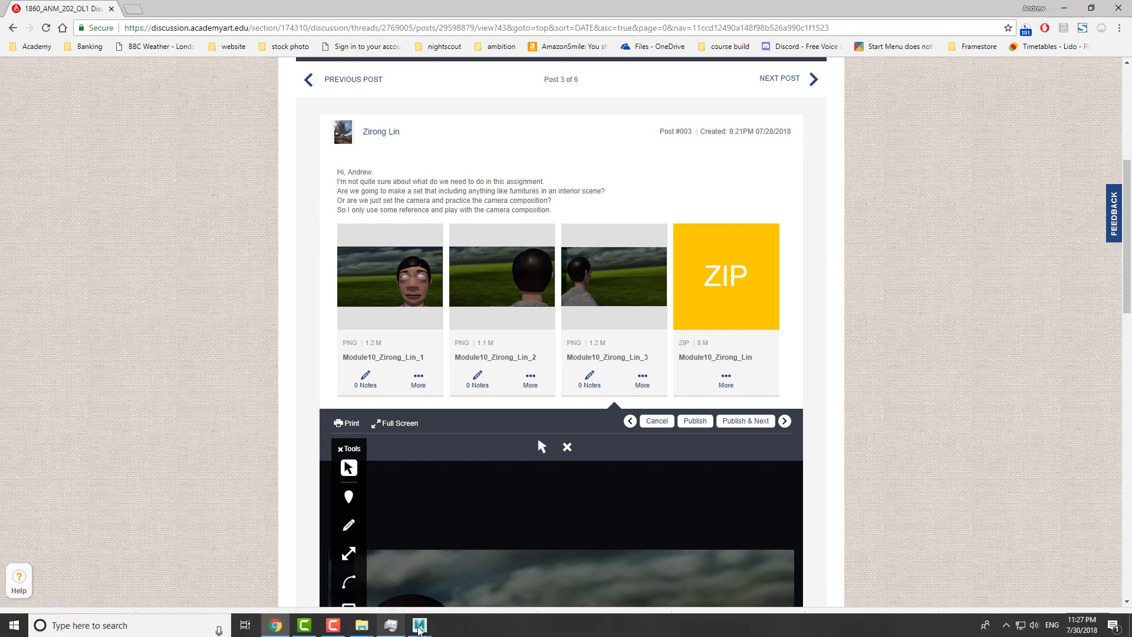
Switch to Maya and examine how the character's mesh lines up with its arm and hand joints.
{"action": "mouse_move", "coordinate": [420, 625]}
{"action": "left_click", "coordinate": [474, 562]}
{"action": "left_click_drag", "start_coordinate": [574, 377], "coordinate": [480, 392], "text": "alt"}
{"action": "right_click_drag", "start_coordinate": [480, 392], "coordinate": [857, 392], "text": "alt"}
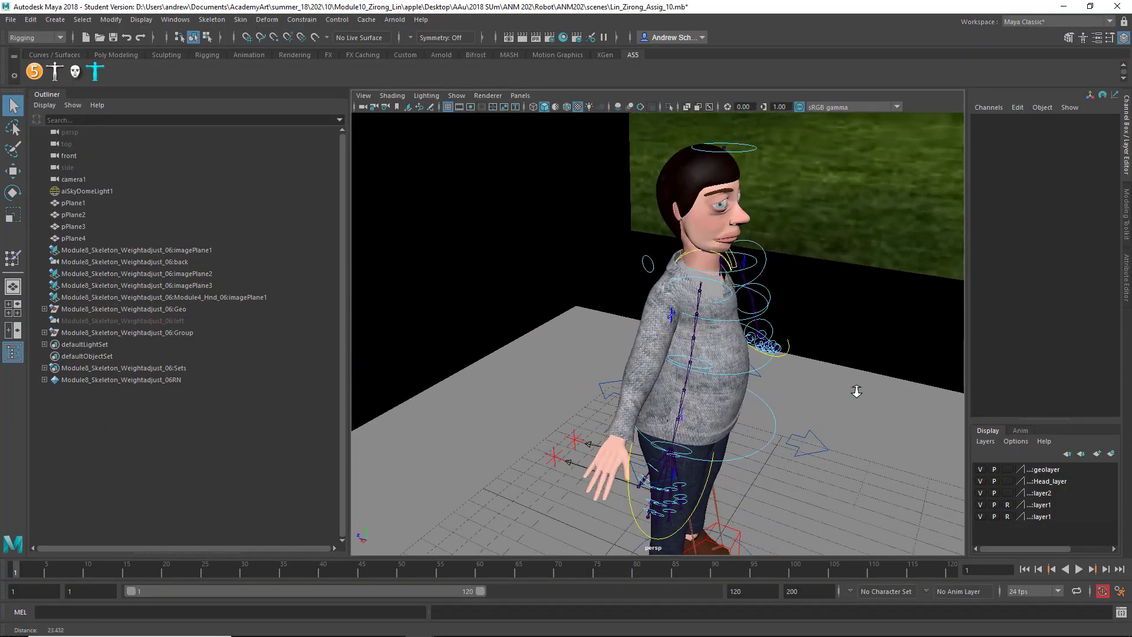
{"action": "left_click_drag", "start_coordinate": [857, 413], "coordinate": [779, 424], "text": "alt"}
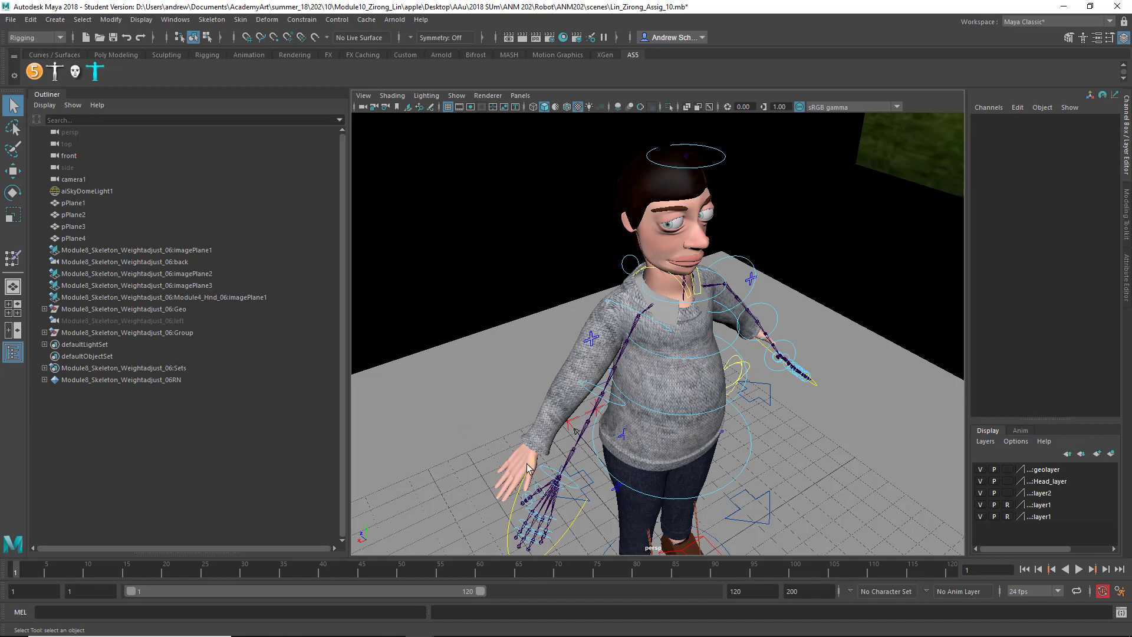
Try moving the FKRoot_M control at the character's waist and undo the move.
{"action": "left_click", "coordinate": [687, 499]}
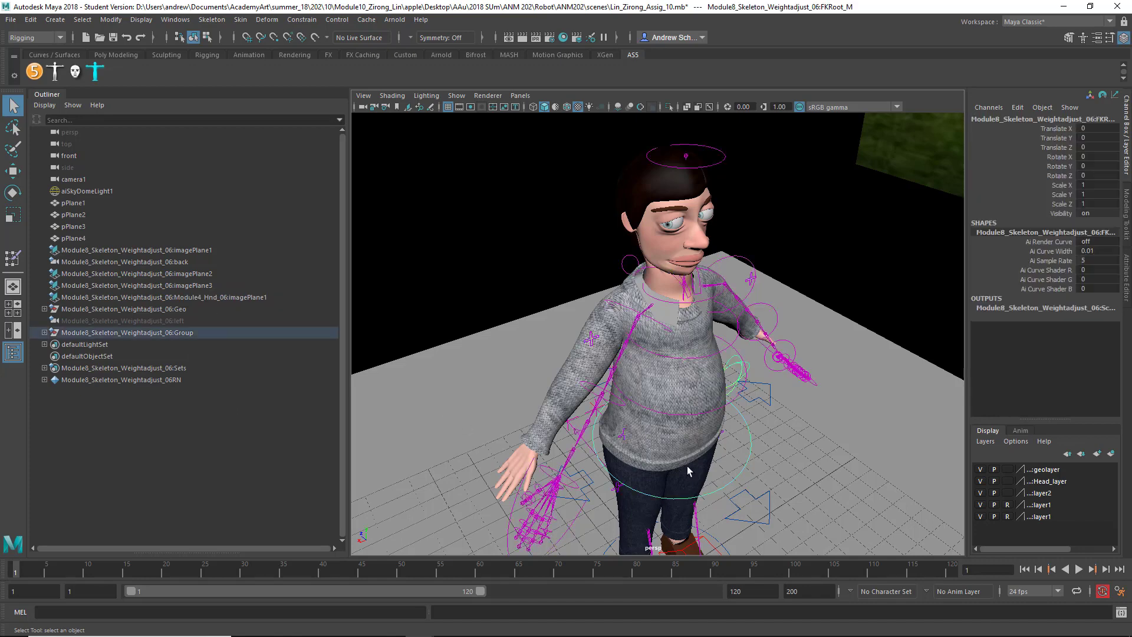
{"action": "key", "text": "w"}
{"action": "mouse_move", "coordinate": [675, 442]}
{"action": "middle_mouse_down"}
{"action": "mouse_move", "coordinate": [669, 459]}
{"action": "mouse_move", "coordinate": [761, 465]}
{"action": "mouse_move", "coordinate": [507, 472]}
{"action": "mouse_move", "coordinate": [705, 479]}
{"action": "mouse_move", "coordinate": [672, 510]}
{"action": "mouse_move", "coordinate": [630, 504]}
{"action": "mouse_move", "coordinate": [571, 466]}
{"action": "mouse_move", "coordinate": [566, 474]}
{"action": "mouse_move", "coordinate": [654, 449]}
{"action": "middle_mouse_up"}
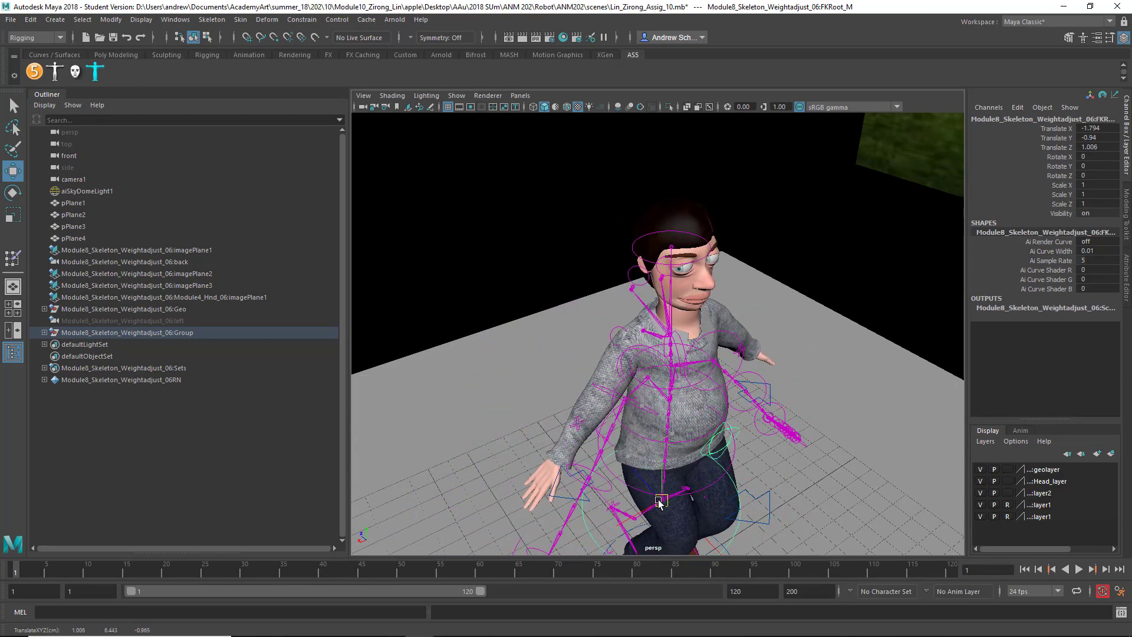
{"action": "left_click_drag", "start_coordinate": [658, 500], "coordinate": [655, 501]}
{"action": "key", "text": "ctrl+z"}
Reopen the student's assignment 10 scene from the scenes folder without saving the changes.
{"action": "left_click_drag", "start_coordinate": [525, 430], "coordinate": [558, 403], "text": "alt"}
{"action": "right_click_drag", "start_coordinate": [558, 403], "coordinate": [496, 431], "text": "alt"}
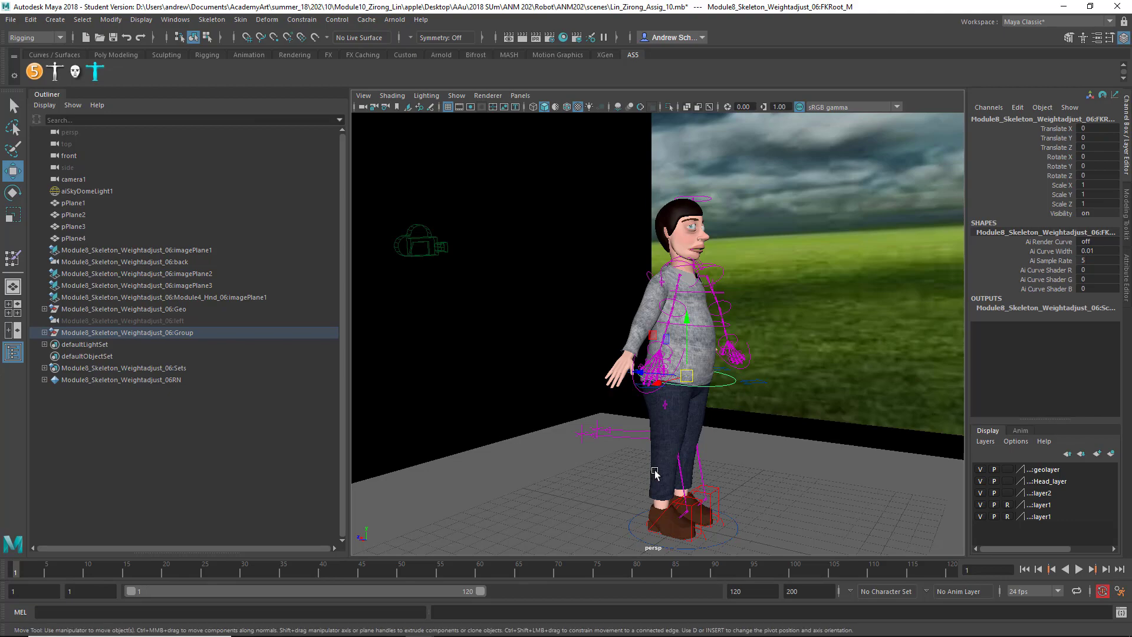
{"action": "mouse_move", "coordinate": [663, 451]}
{"action": "left_mouse_down", "text": "alt"}
{"action": "mouse_move", "coordinate": [761, 469]}
{"action": "mouse_move", "coordinate": [662, 471]}
{"action": "left_mouse_up", "text": "alt"}
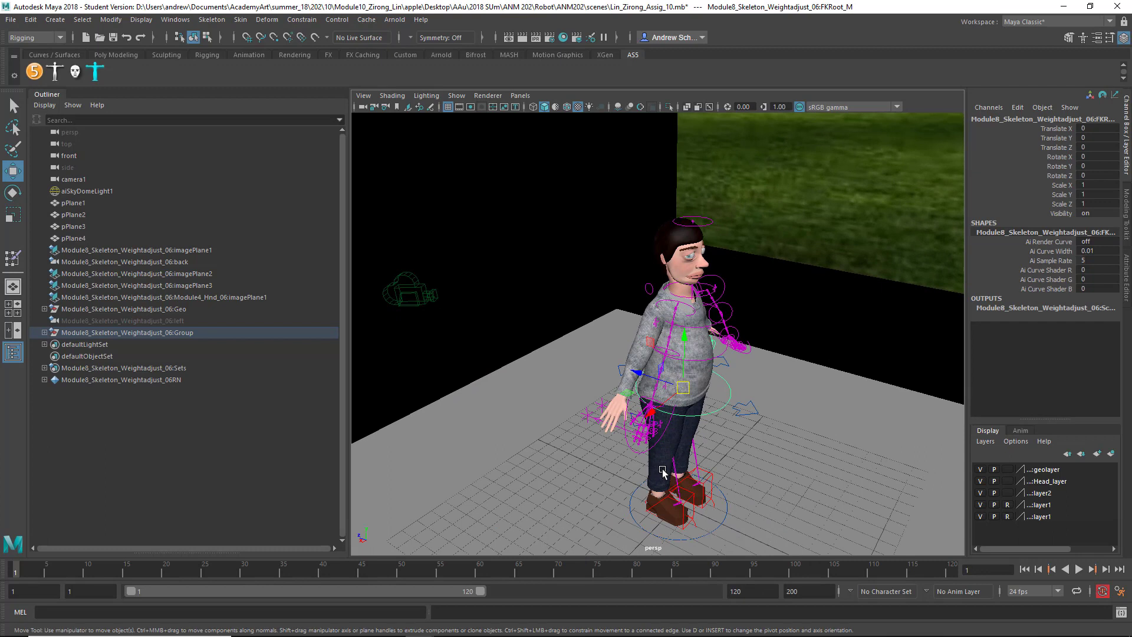
{"action": "left_click", "coordinate": [11, 19]}
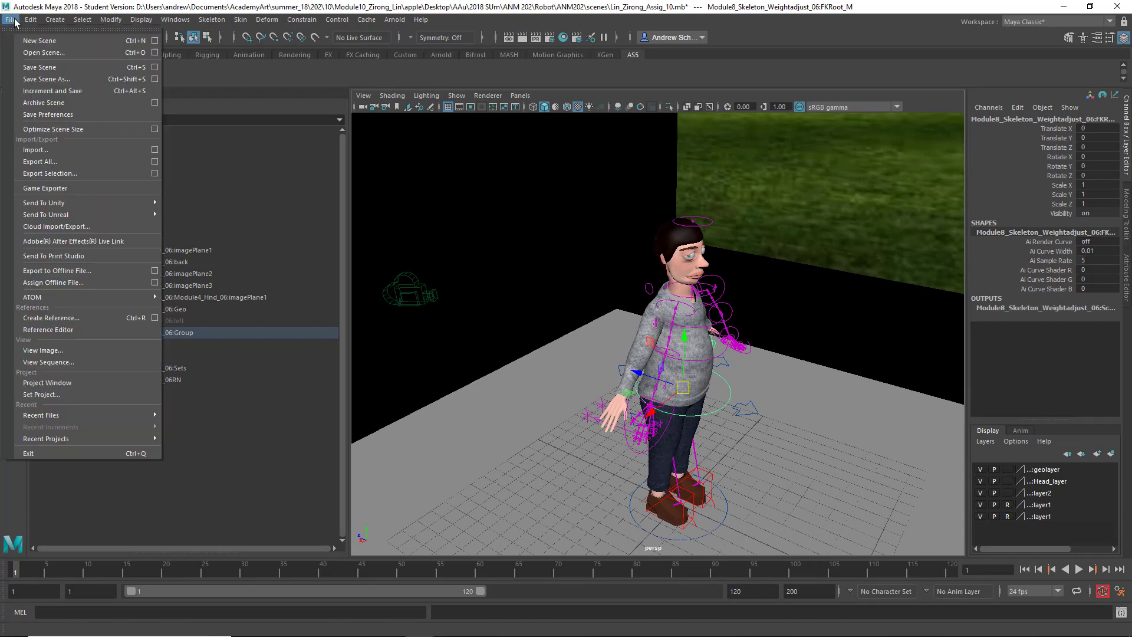
{"action": "left_click", "coordinate": [35, 48]}
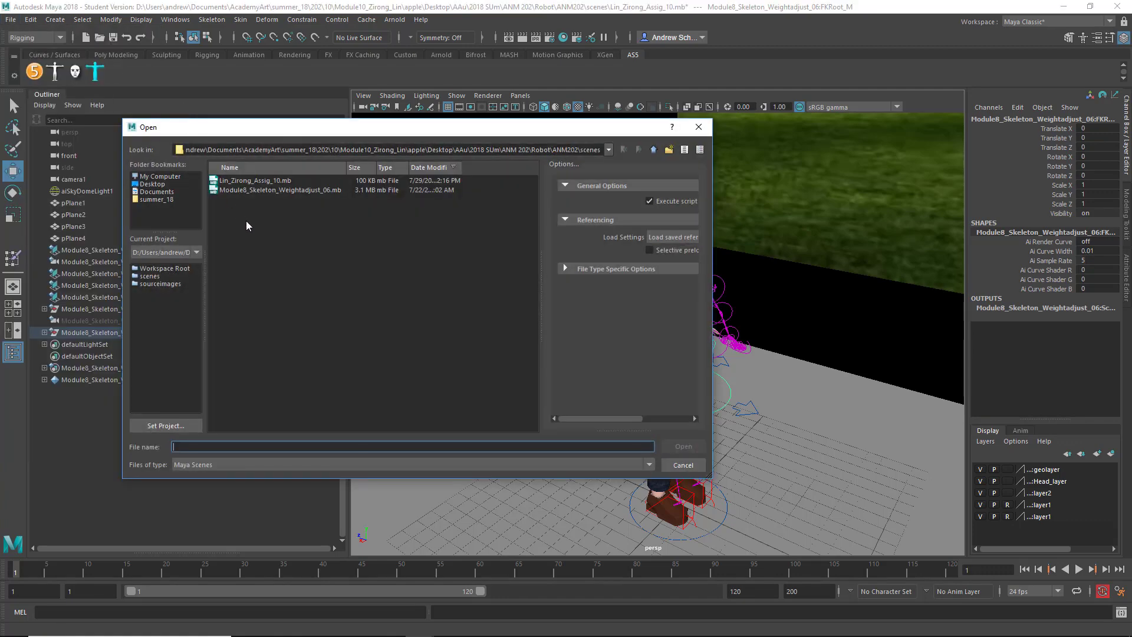
{"action": "double_click", "coordinate": [255, 181]}
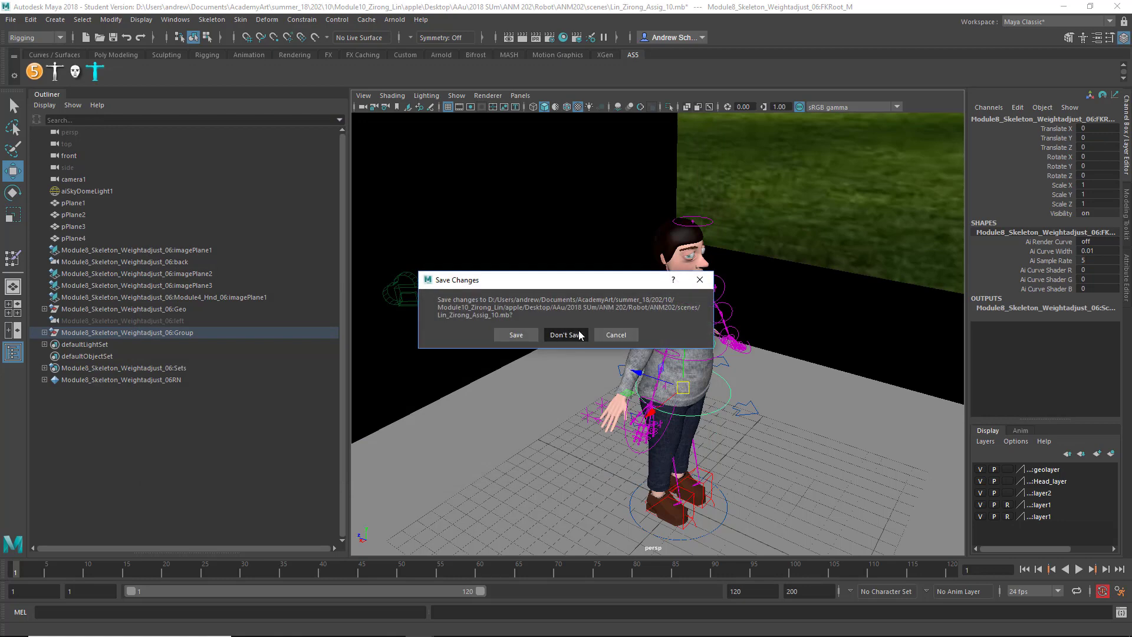
{"action": "left_click", "coordinate": [581, 331]}
{"action": "left_click", "coordinate": [540, 334]}
{"action": "left_click", "coordinate": [540, 335]}
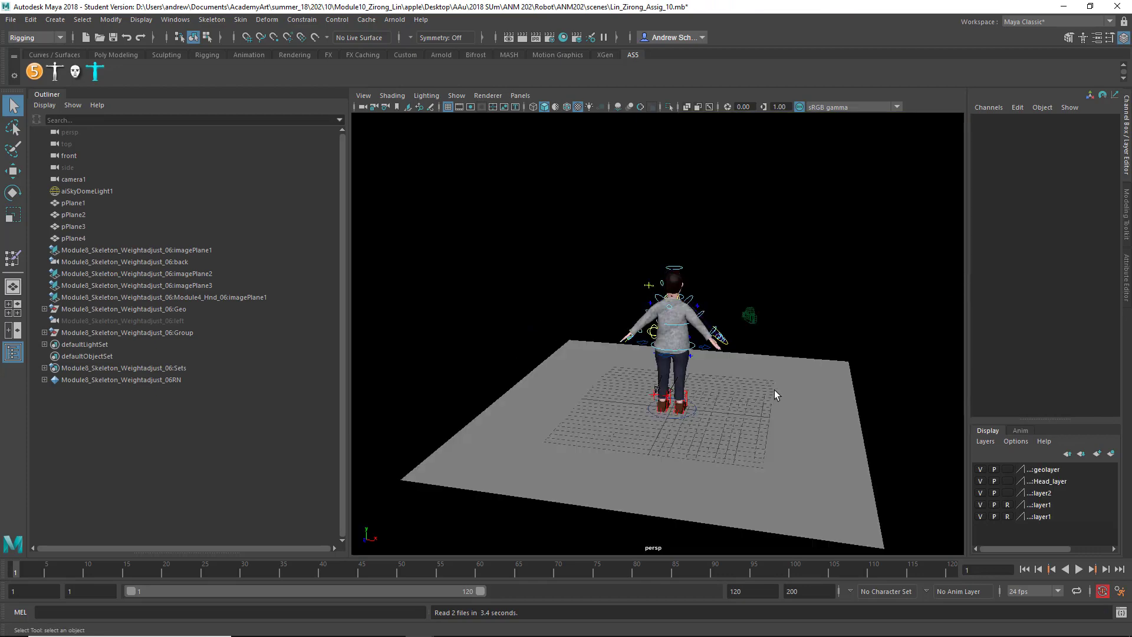
Check the set's pieces by selecting the planes pPlane1 to pPlane4 and aiSkyDomeLight1 one after another.
{"action": "left_click_drag", "start_coordinate": [762, 395], "coordinate": [632, 393], "text": "alt"}
{"action": "right_click_drag", "start_coordinate": [632, 394], "coordinate": [812, 394], "text": "alt"}
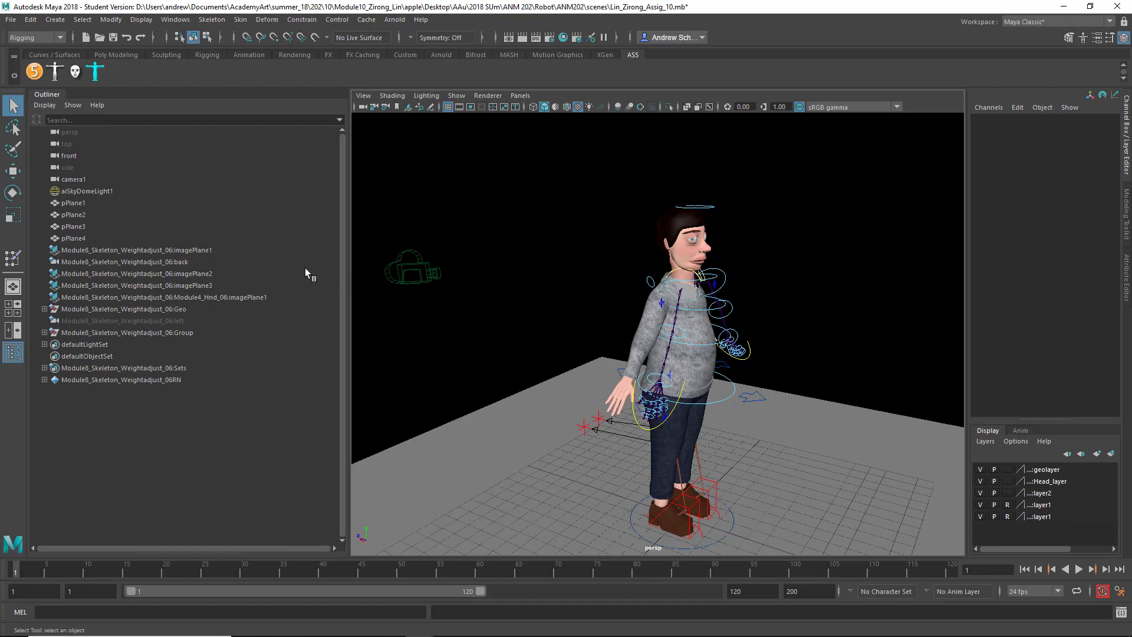
{"action": "left_click", "coordinate": [129, 203]}
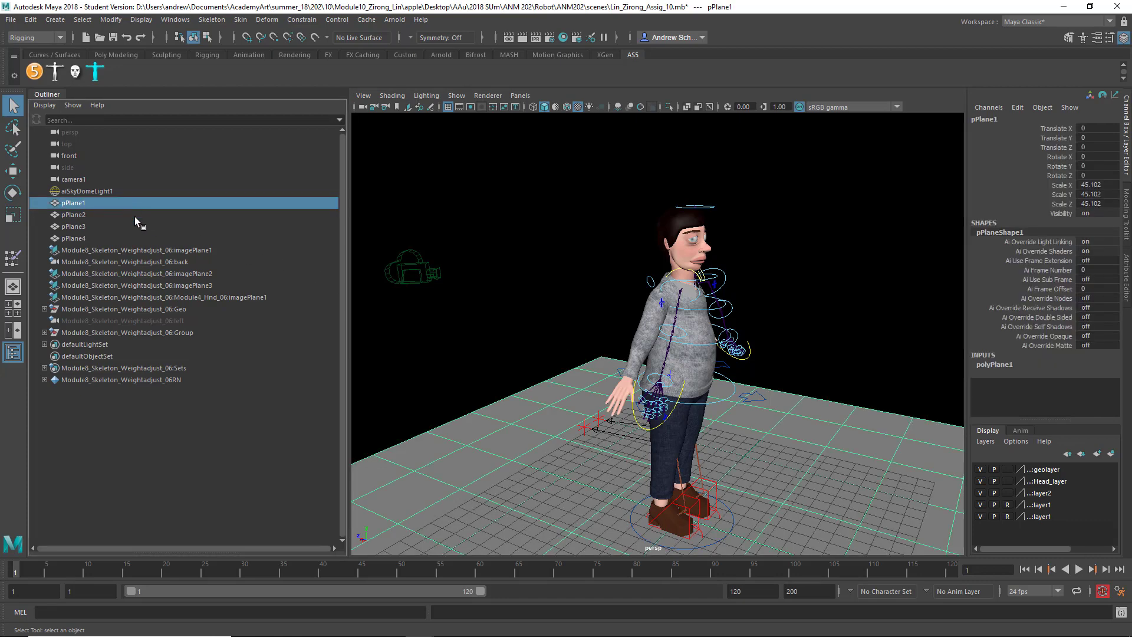
{"action": "left_click", "coordinate": [135, 216]}
{"action": "left_click", "coordinate": [139, 227]}
{"action": "left_click", "coordinate": [137, 234]}
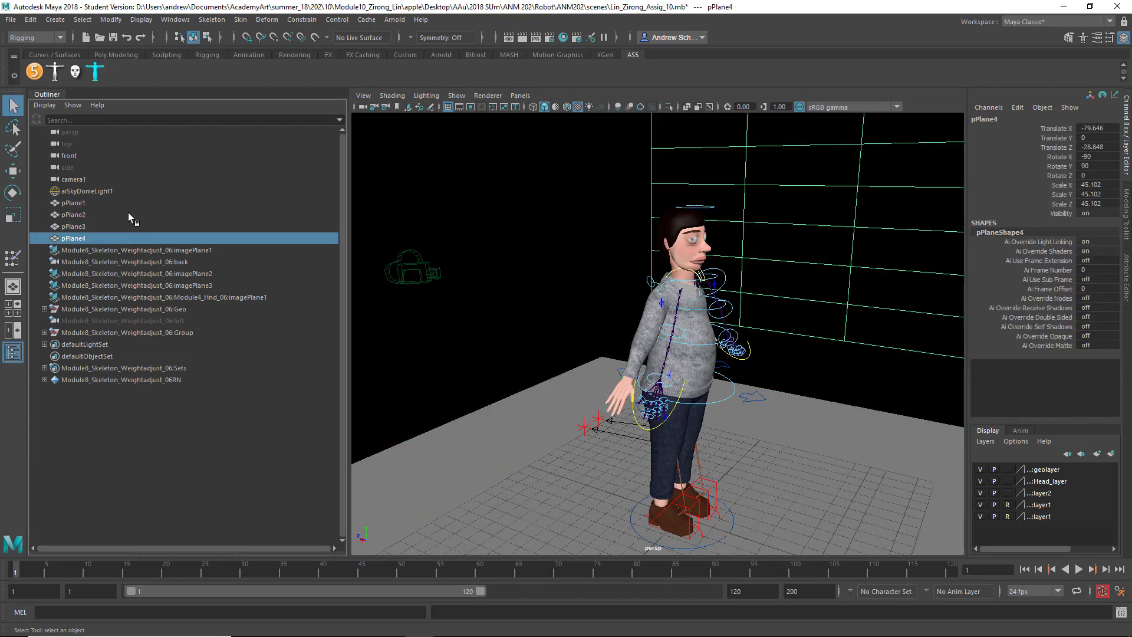
{"action": "left_click", "coordinate": [129, 214]}
{"action": "left_click", "coordinate": [124, 203]}
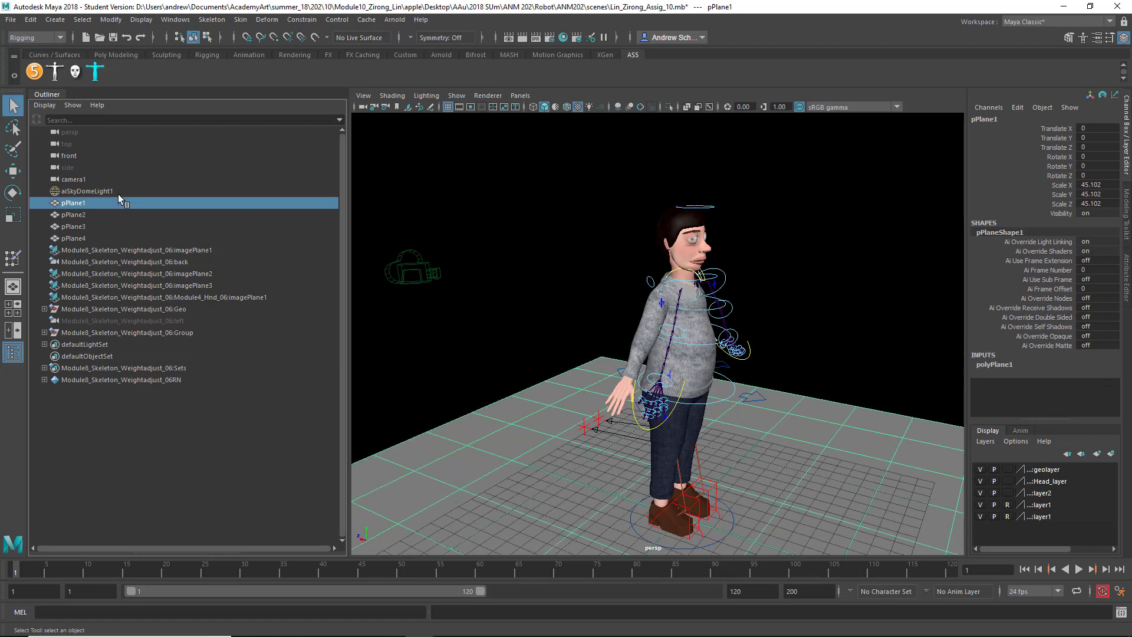
{"action": "left_click", "coordinate": [116, 190]}
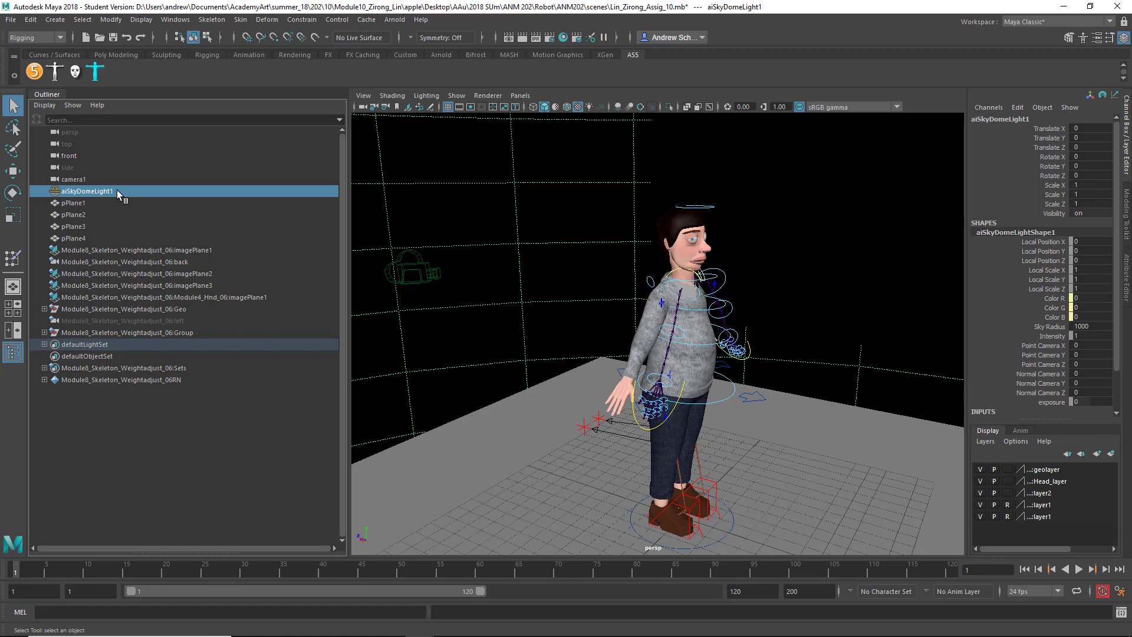
Open the referenced rig scene Module8_Skeleton_Weightadjust_06.mb without saving the current scene.
{"action": "left_click", "coordinate": [10, 20]}
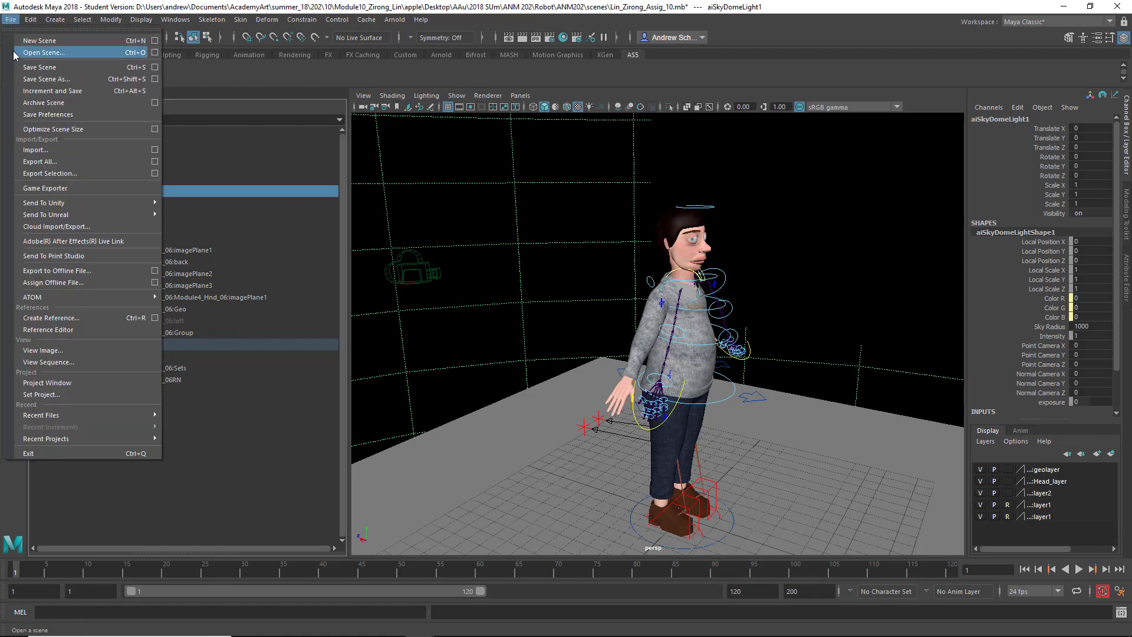
{"action": "left_click", "coordinate": [42, 53]}
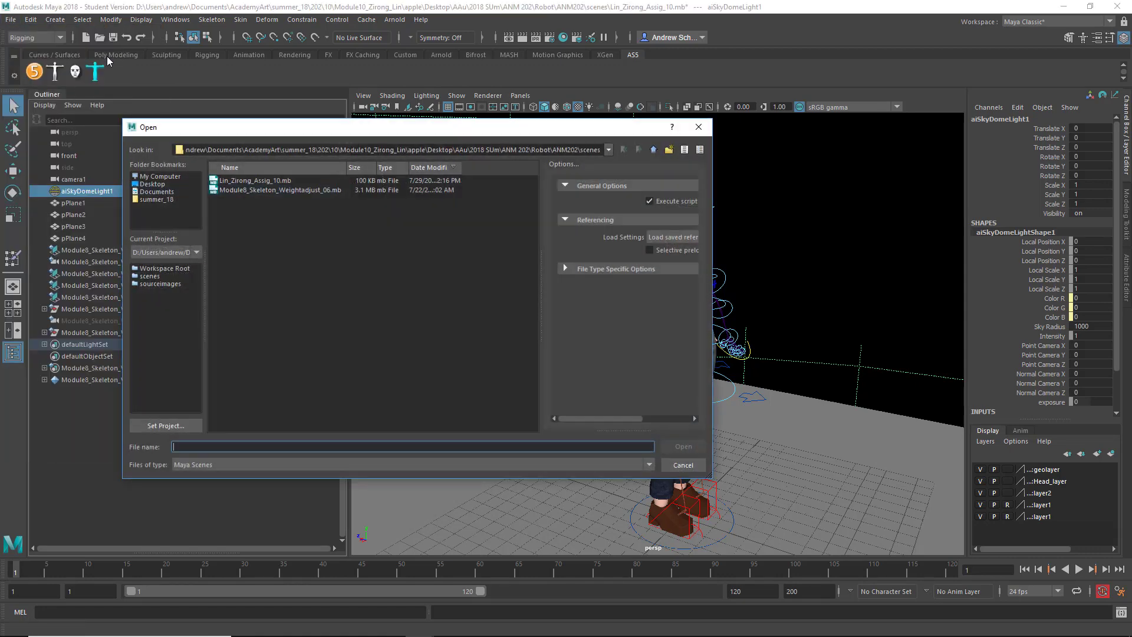
{"action": "double_click", "coordinate": [284, 190]}
{"action": "left_click", "coordinate": [575, 335]}
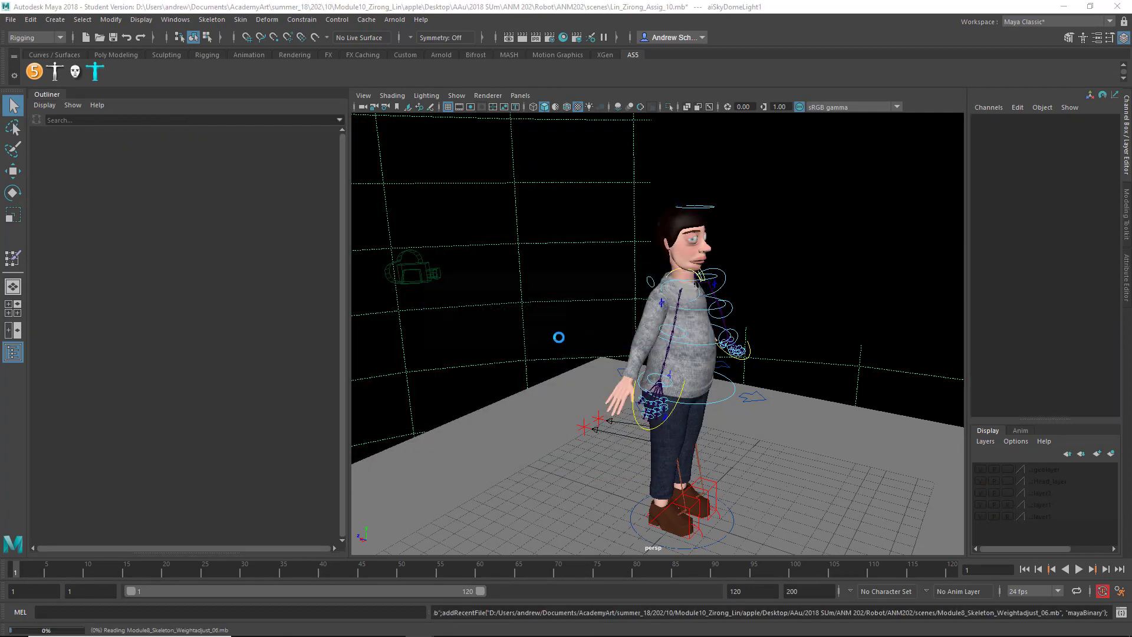
{"action": "left_click", "coordinate": [557, 334]}
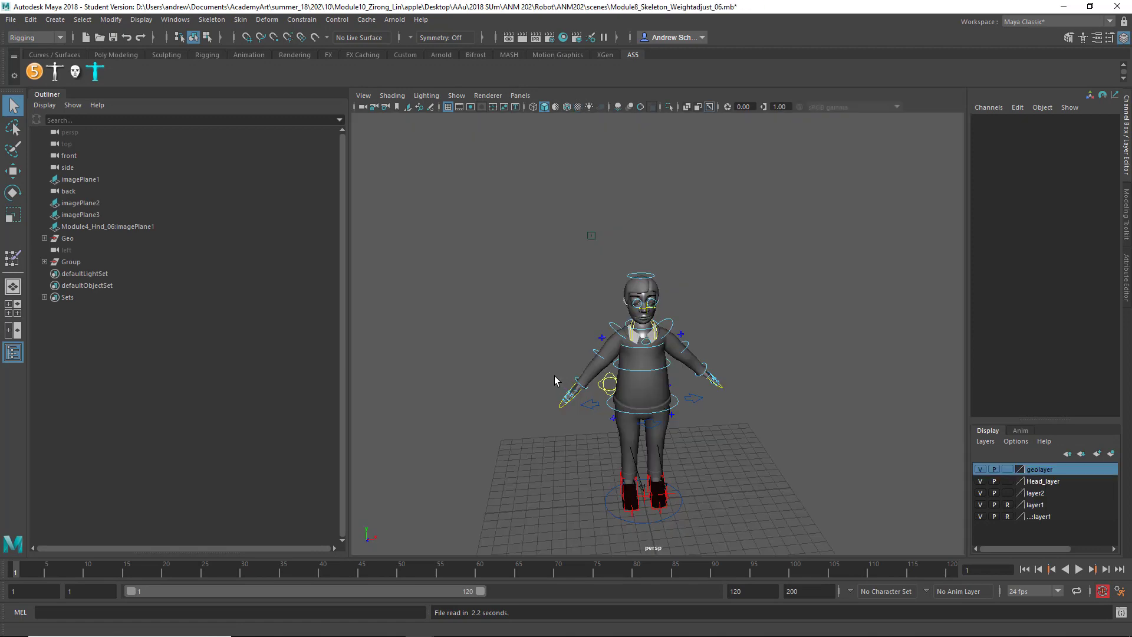
Try lowering the character's body with the RootX_M hip control and undo the move.
{"action": "left_click_drag", "start_coordinate": [555, 376], "coordinate": [593, 361], "text": "alt"}
{"action": "middle_click_drag", "start_coordinate": [593, 362], "coordinate": [541, 346], "text": "alt"}
{"action": "right_click_drag", "start_coordinate": [541, 346], "coordinate": [647, 377], "text": "alt"}
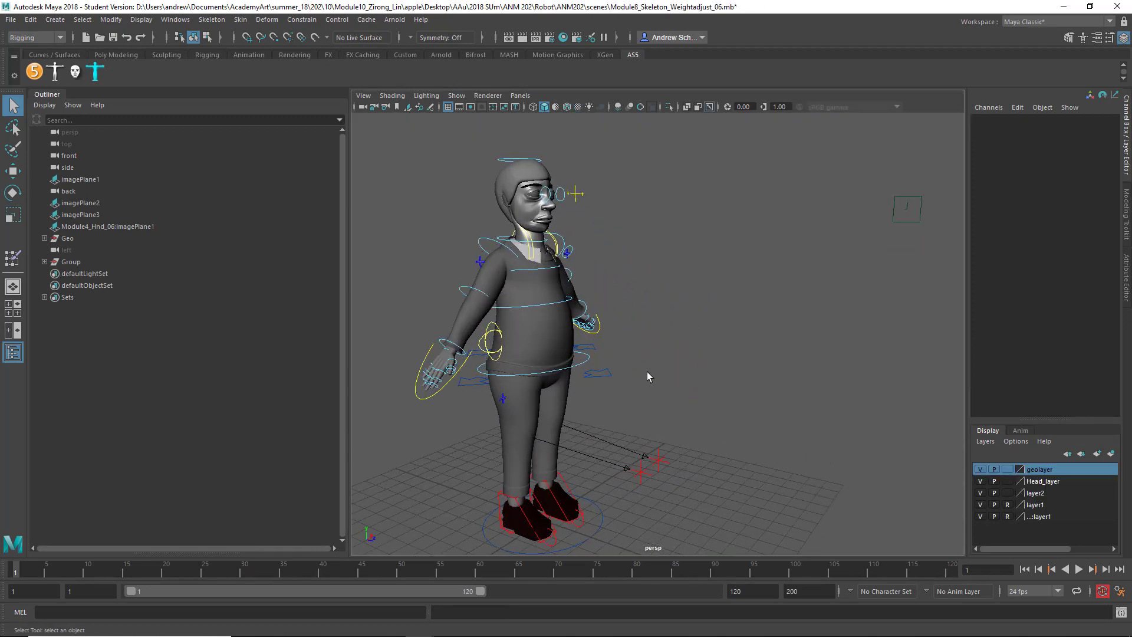
{"action": "left_click", "coordinate": [597, 382]}
{"action": "key", "text": "w"}
{"action": "left_click_drag", "start_coordinate": [534, 364], "coordinate": [480, 386]}
{"action": "key", "text": "ctrl+z"}
{"action": "key", "text": "ctrl+z"}
{"action": "key", "text": "ctrl+z"}
{"action": "key", "text": "ctrl+z"}
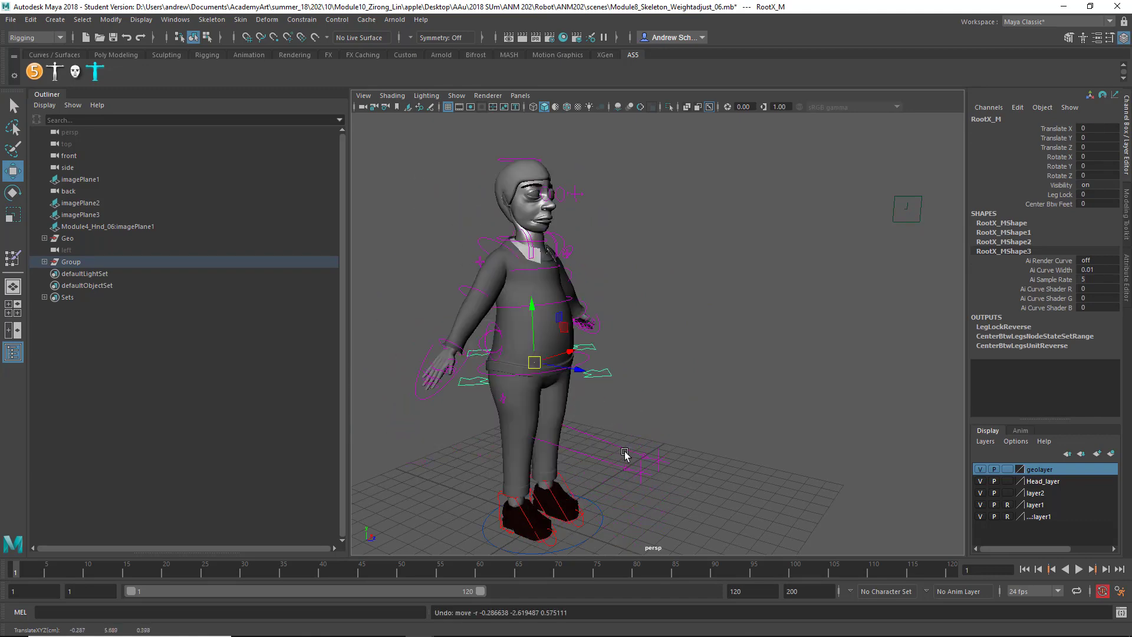
Try moving the AimEye_M control in front of the face and undo the move.
{"action": "left_click_drag", "start_coordinate": [661, 387], "coordinate": [530, 380], "text": "alt"}
{"action": "middle_click_drag", "start_coordinate": [576, 328], "coordinate": [583, 416], "text": "alt"}
{"action": "right_click_drag", "start_coordinate": [466, 392], "coordinate": [714, 389], "text": "alt"}
{"action": "left_click", "coordinate": [560, 288]}
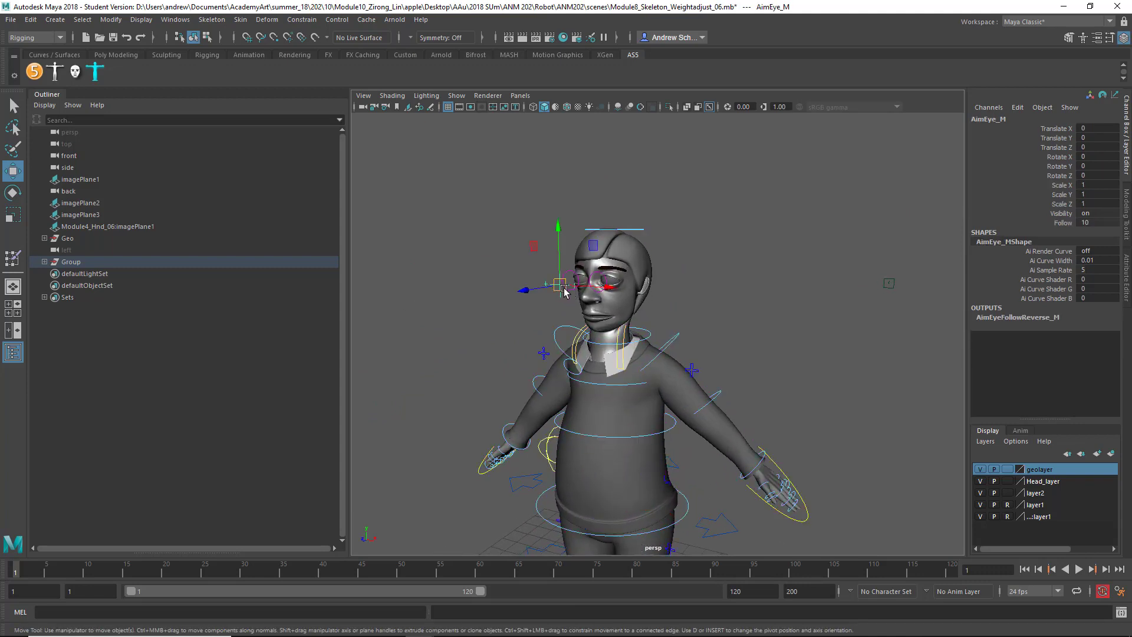
{"action": "mouse_move", "coordinate": [564, 287]}
{"action": "left_mouse_down"}
{"action": "mouse_move", "coordinate": [569, 338]}
{"action": "mouse_move", "coordinate": [567, 268]}
{"action": "left_mouse_up"}
{"action": "key", "text": "ctrl+z"}
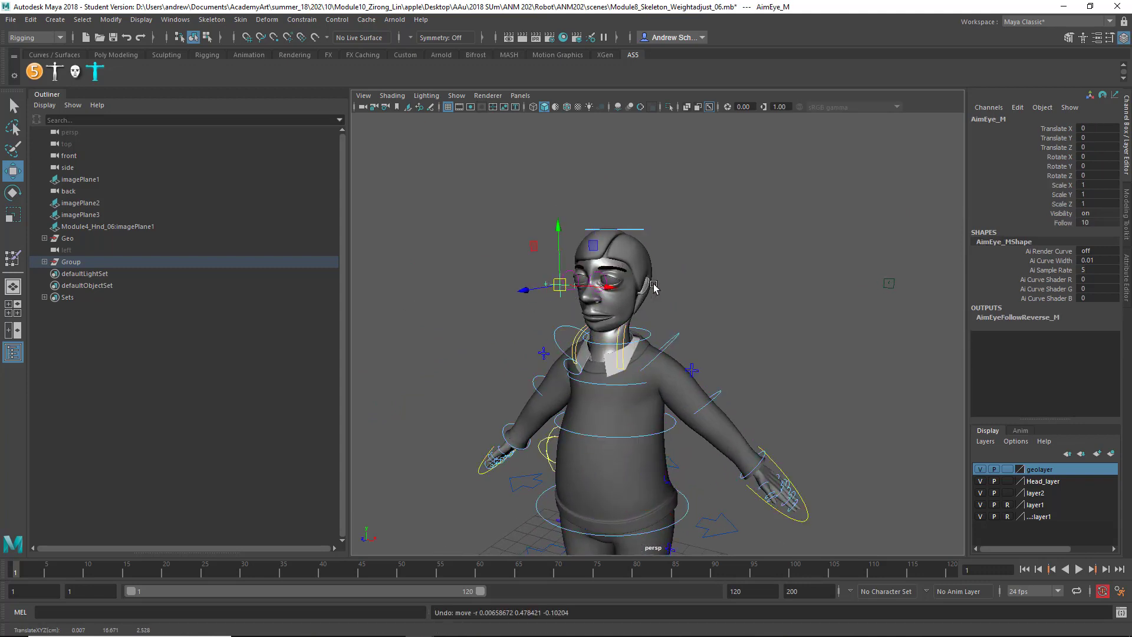
Try rotating the control at the character's shoulder and undo the rotation.
{"action": "left_click", "coordinate": [681, 345]}
{"action": "key", "text": "e"}
{"action": "left_click_drag", "start_coordinate": [687, 341], "coordinate": [662, 331]}
{"action": "key", "text": "ctrl+z"}
Test the leg bending from the side by moving RootX_M down and back, and undo the move.
{"action": "mouse_move", "coordinate": [748, 412]}
{"action": "left_mouse_down", "text": "alt"}
{"action": "mouse_move", "coordinate": [667, 404]}
{"action": "mouse_move", "coordinate": [756, 428]}
{"action": "left_mouse_up", "text": "alt"}
{"action": "scroll", "coordinate": [579, 380], "scroll_direction": "down", "scroll_amount": 4}
{"action": "left_click_drag", "start_coordinate": [539, 362], "coordinate": [642, 382], "text": "alt"}
{"action": "middle_click_drag", "start_coordinate": [640, 379], "coordinate": [626, 194], "text": "alt"}
{"action": "left_click", "coordinate": [657, 304]}
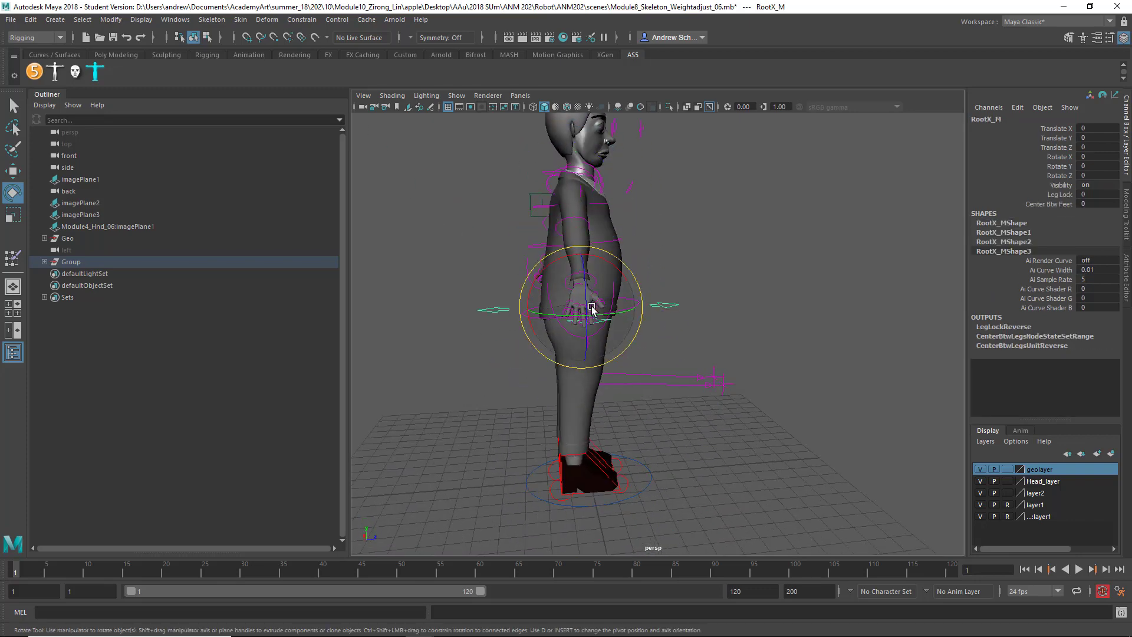
{"action": "key", "text": "w"}
{"action": "left_click_drag", "start_coordinate": [590, 308], "coordinate": [514, 360]}
{"action": "key", "text": "ctrl+z"}
{"action": "key", "text": "ctrl+z"}
{"action": "key", "text": "ctrl+z"}
{"action": "key", "text": "ctrl+z"}
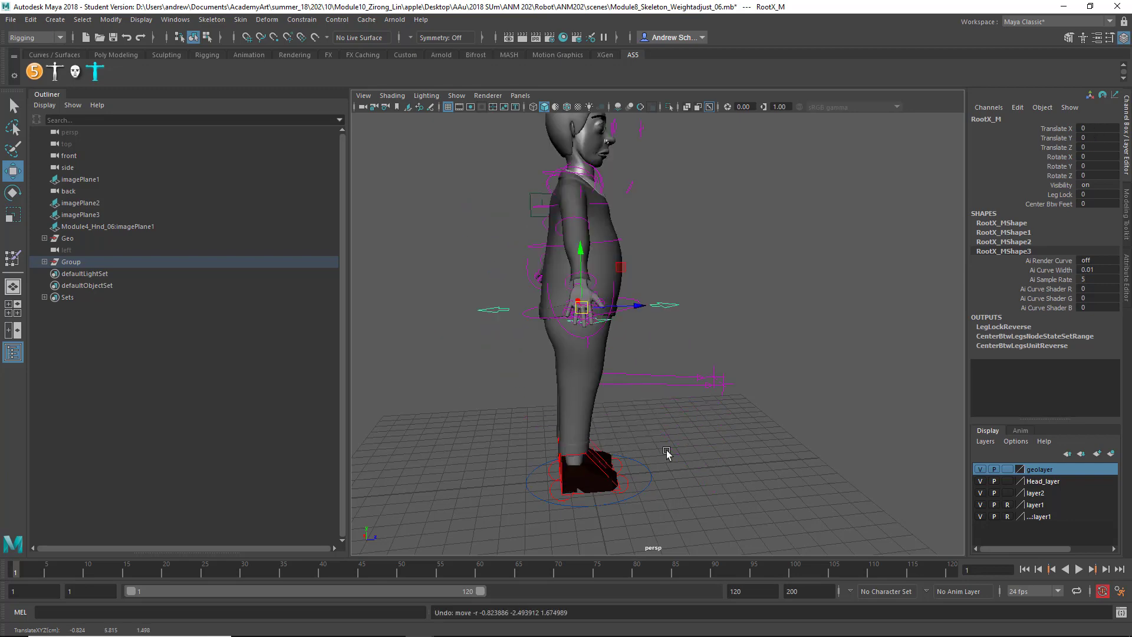
Turn on the display of joints in the viewport to reveal the leg and foot skeleton.
{"action": "left_click_drag", "start_coordinate": [693, 398], "coordinate": [455, 402], "text": "alt"}
{"action": "right_click_drag", "start_coordinate": [455, 401], "coordinate": [771, 411], "text": "alt"}
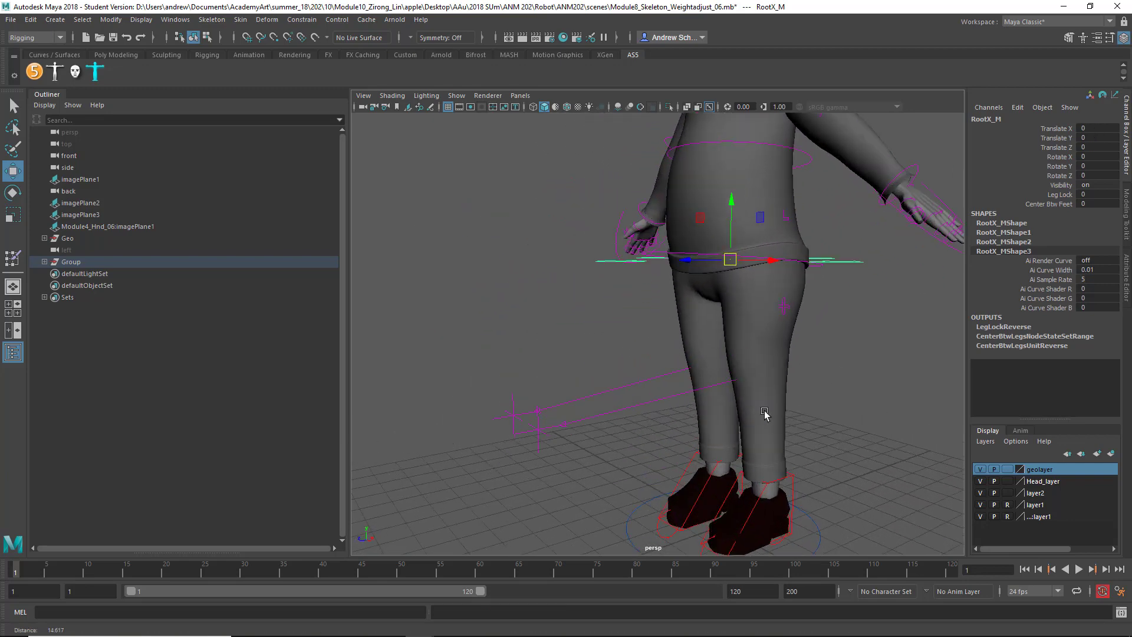
{"action": "middle_click_drag", "start_coordinate": [772, 411], "coordinate": [631, 269], "text": "alt"}
{"action": "scroll", "coordinate": [669, 412], "scroll_direction": "up", "scroll_amount": 3}
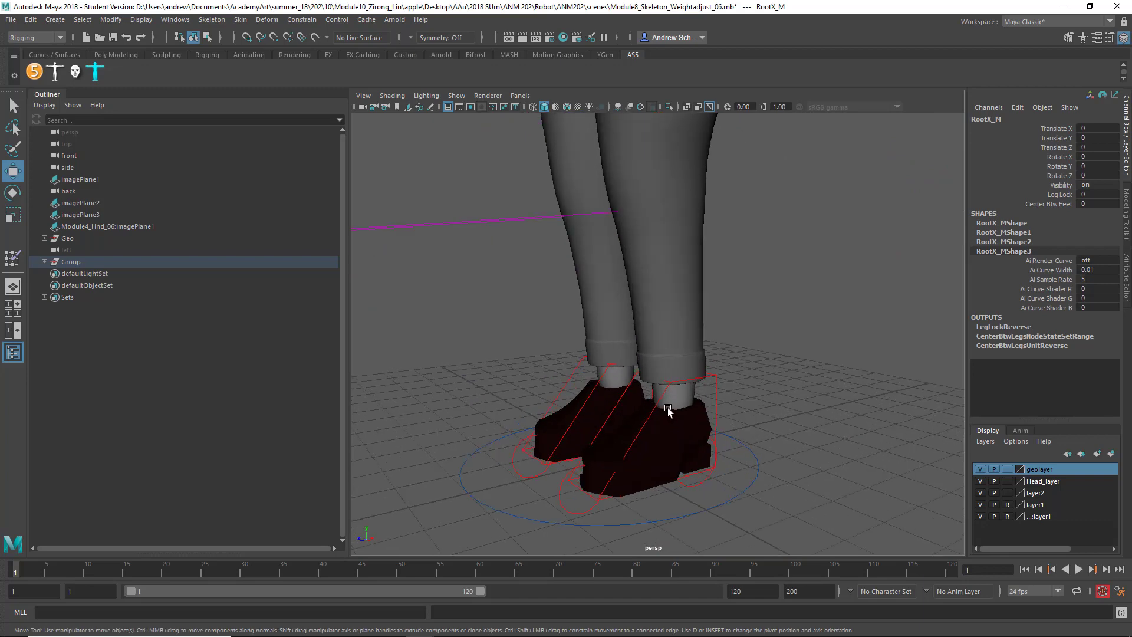
{"action": "left_click", "coordinate": [456, 95]}
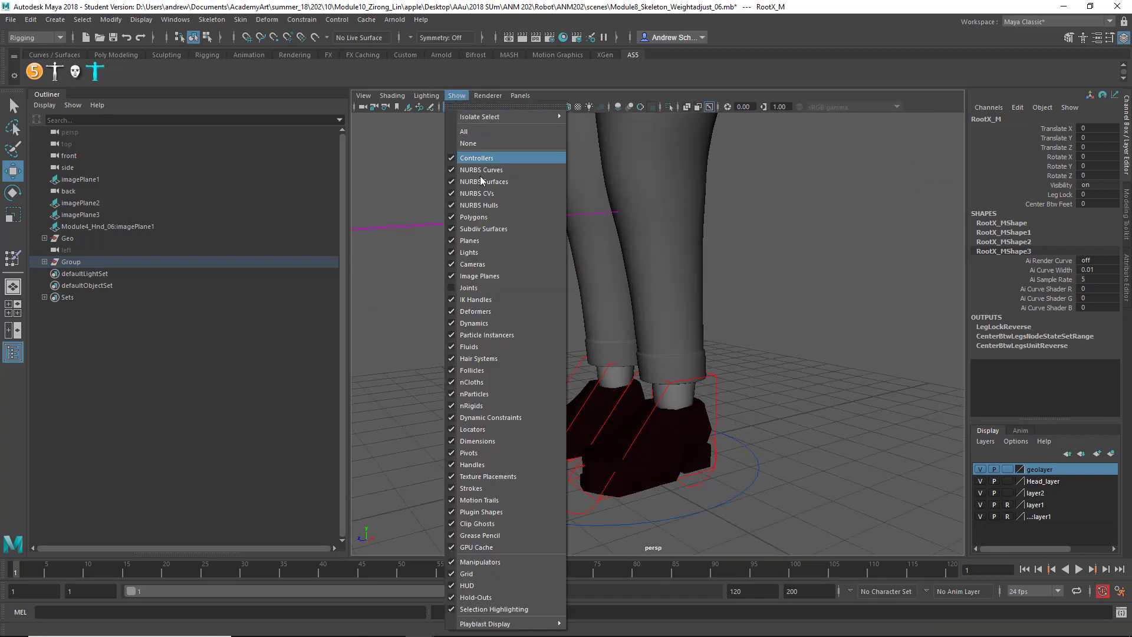
{"action": "left_click", "coordinate": [487, 285]}
{"action": "middle_click_drag", "start_coordinate": [596, 363], "coordinate": [531, 284], "text": "alt"}
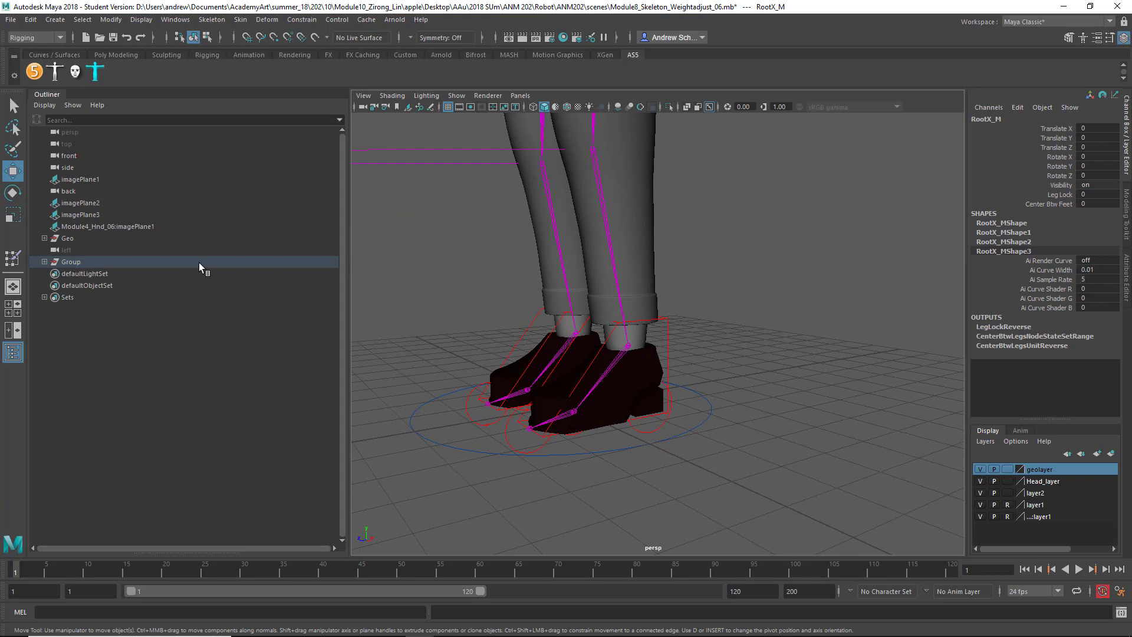
Unbind the skin of the character's left shoe mesh, ShoeL.
{"action": "left_click", "coordinate": [627, 401]}
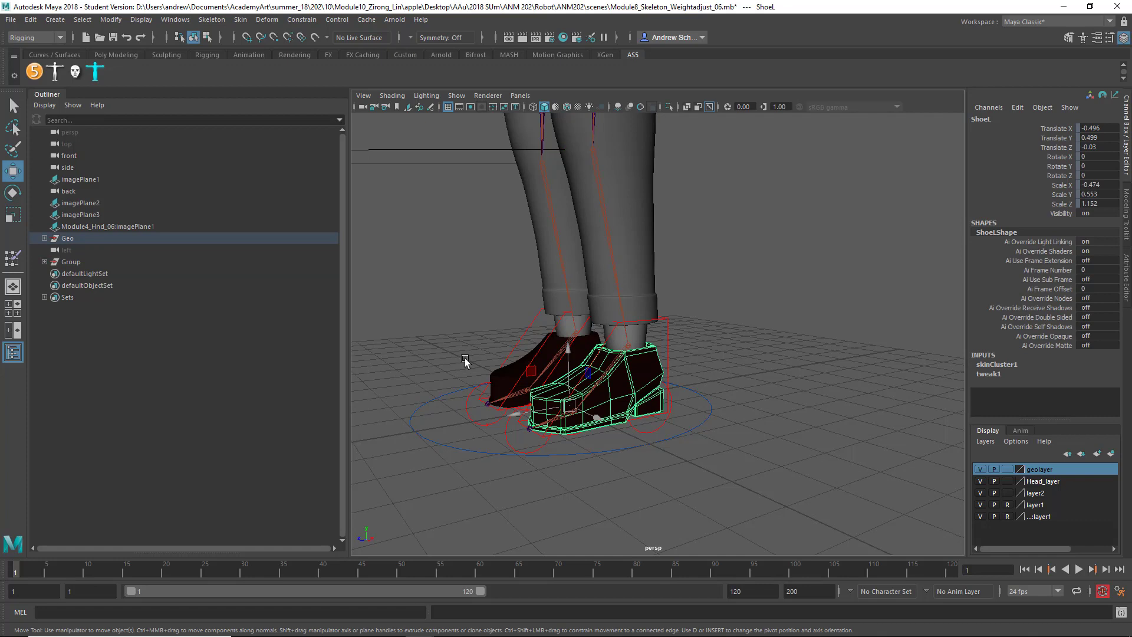
{"action": "left_click", "coordinate": [242, 20]}
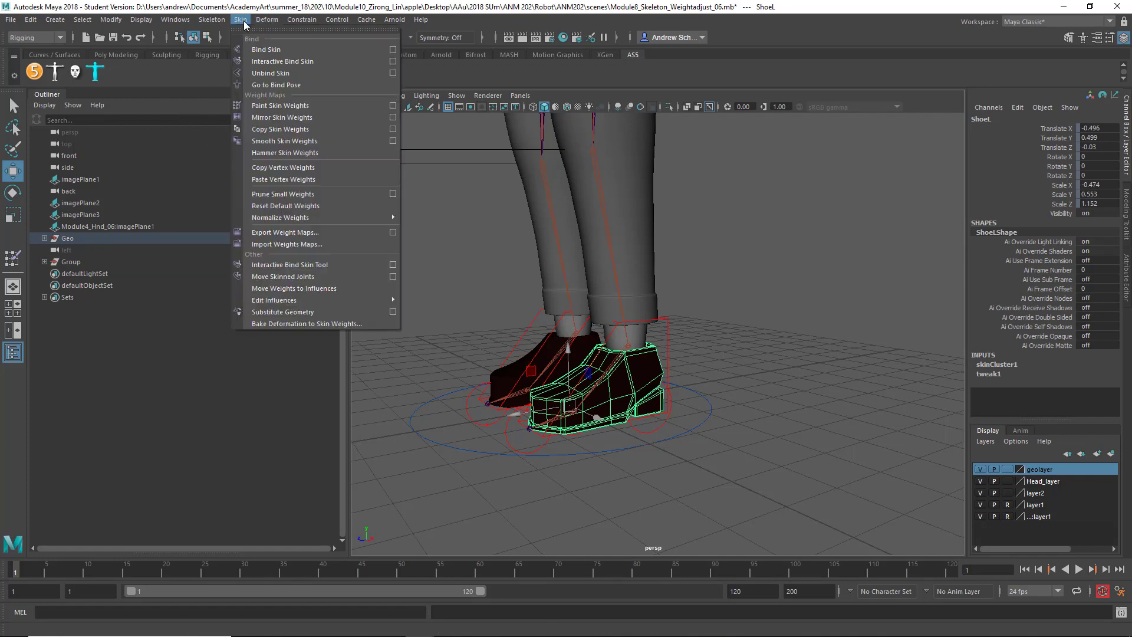
{"action": "left_click", "coordinate": [270, 72]}
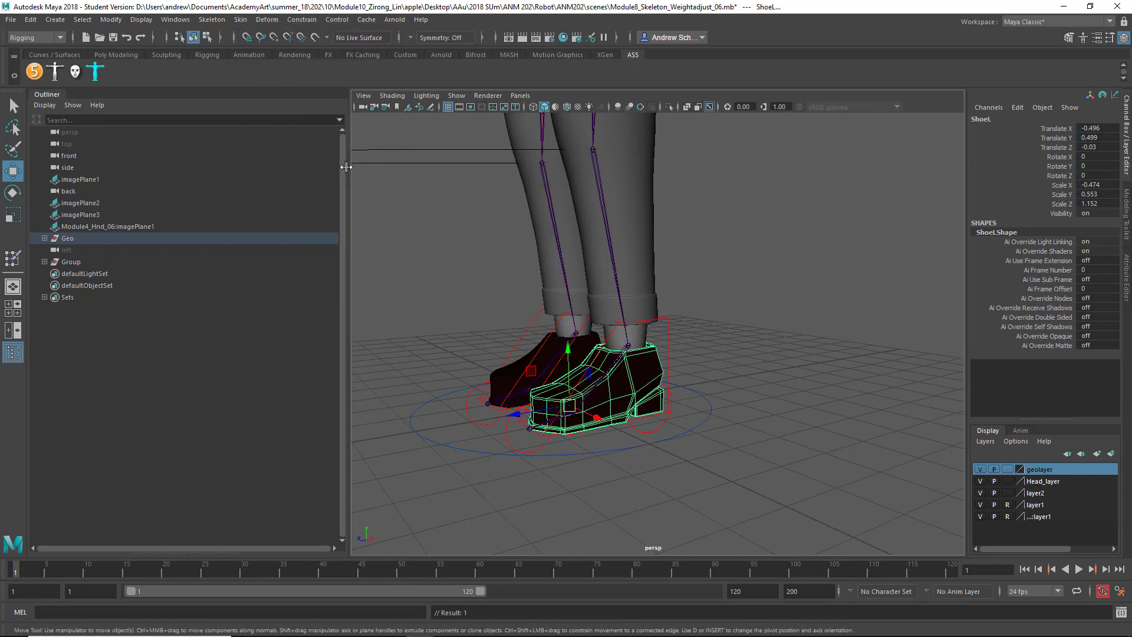
Expand the rig's DeformationSystem hierarchy and select the left leg joints from Knee_L to ToesEnd_L.
{"action": "left_click", "coordinate": [45, 238]}
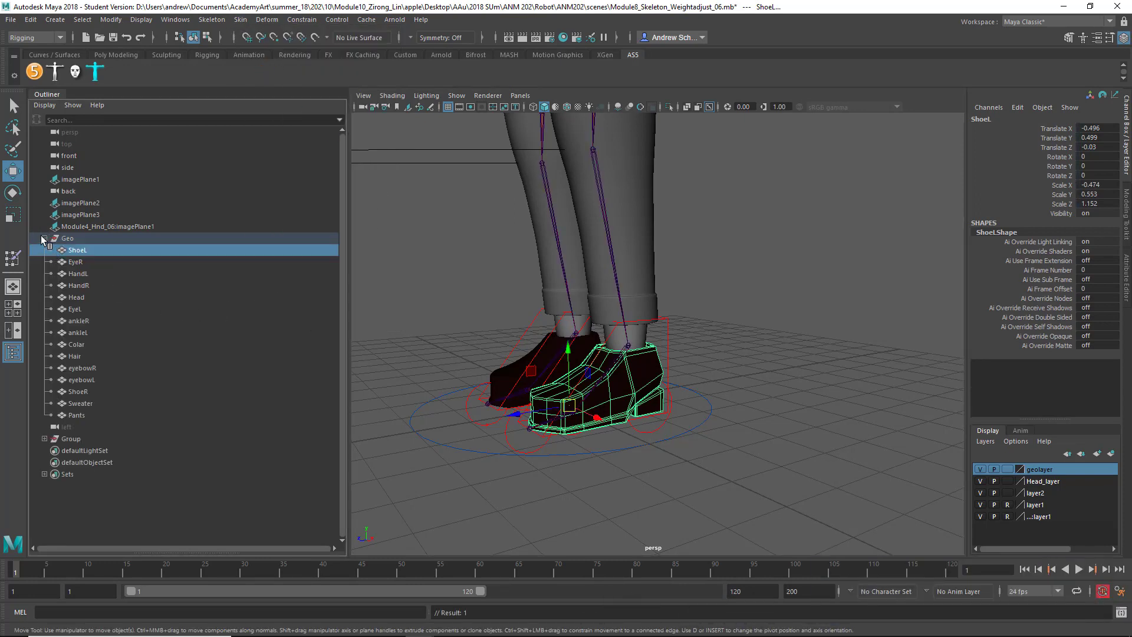
{"action": "left_click", "coordinate": [44, 238]}
{"action": "left_click", "coordinate": [45, 262]}
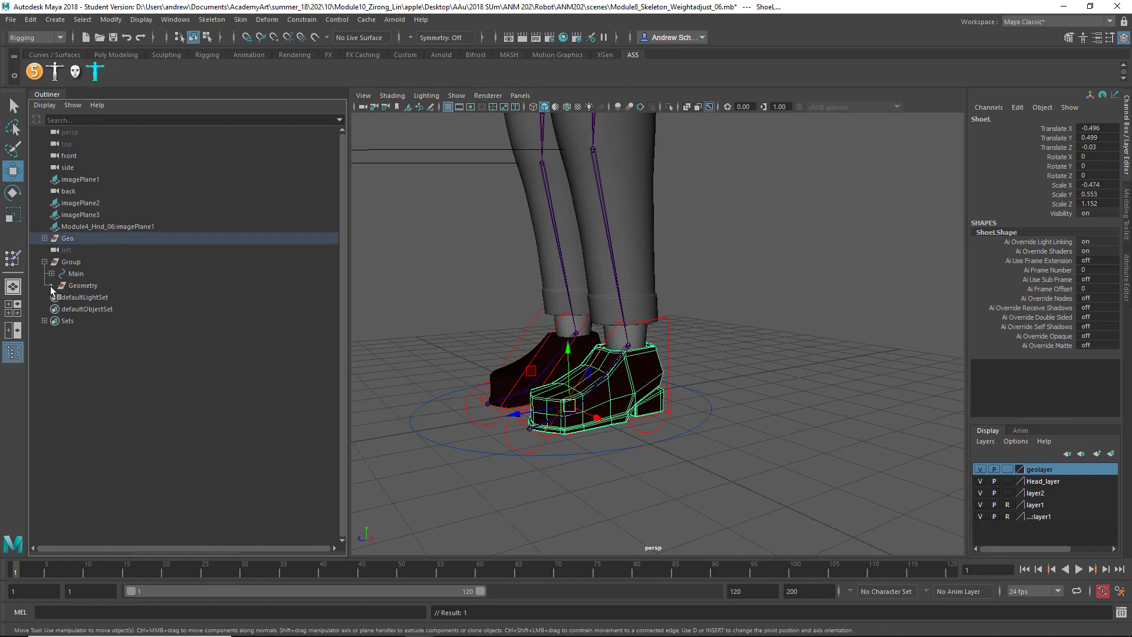
{"action": "left_click", "coordinate": [52, 273]}
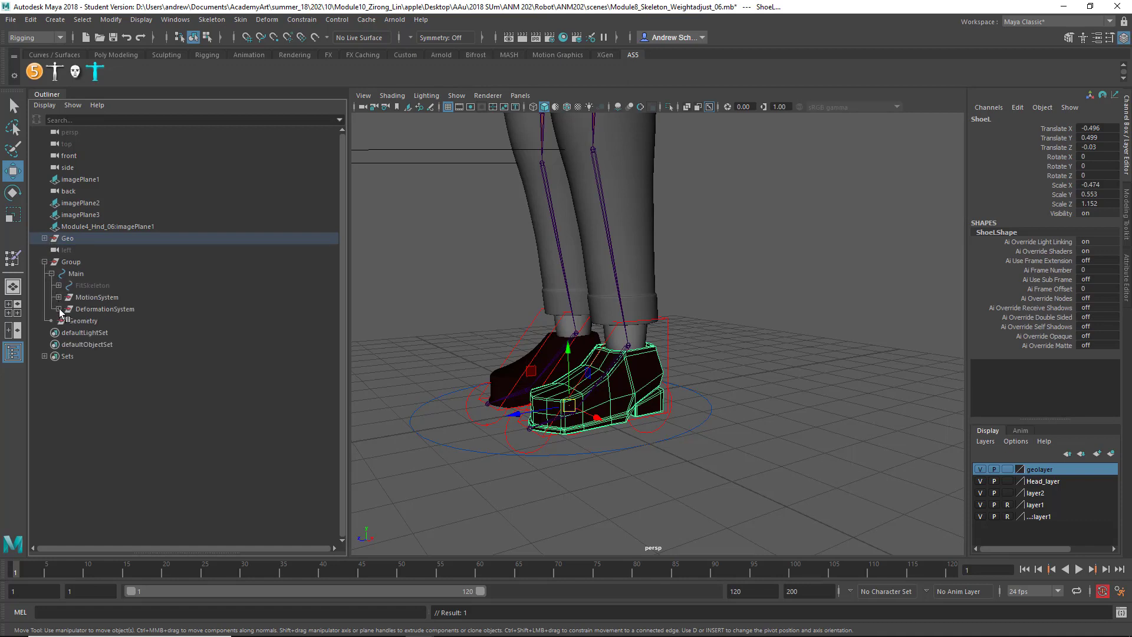
{"action": "left_click", "coordinate": [58, 309]}
{"action": "scroll", "coordinate": [166, 339], "scroll_direction": "down", "scroll_amount": 3}
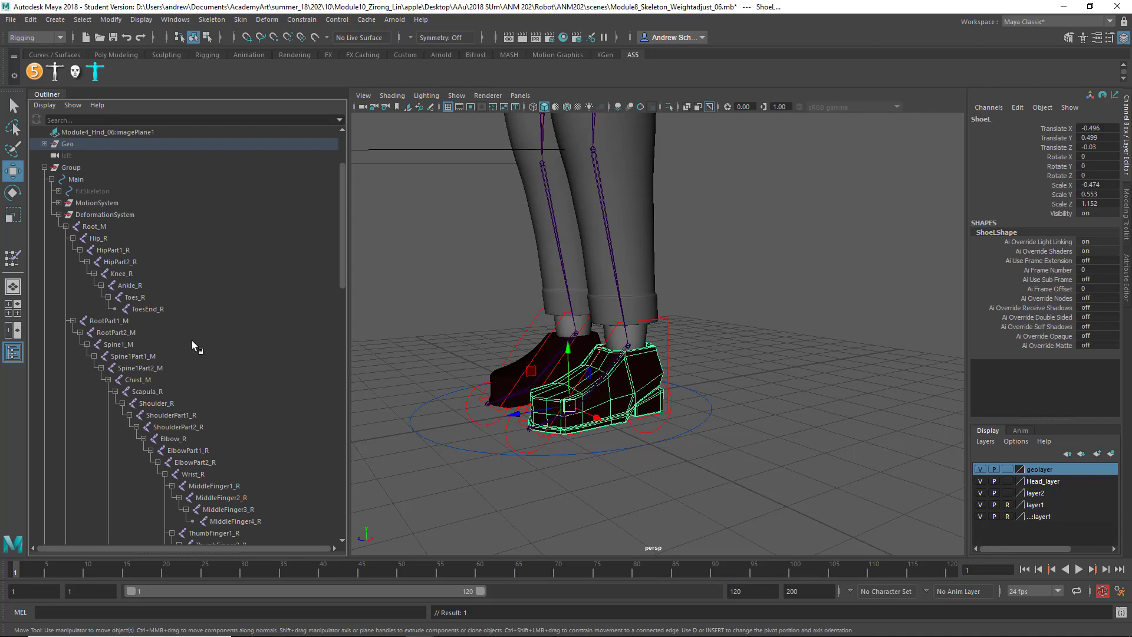
{"action": "scroll", "coordinate": [192, 341], "scroll_direction": "down", "scroll_amount": 10}
{"action": "scroll", "coordinate": [269, 390], "scroll_direction": "down", "scroll_amount": 6}
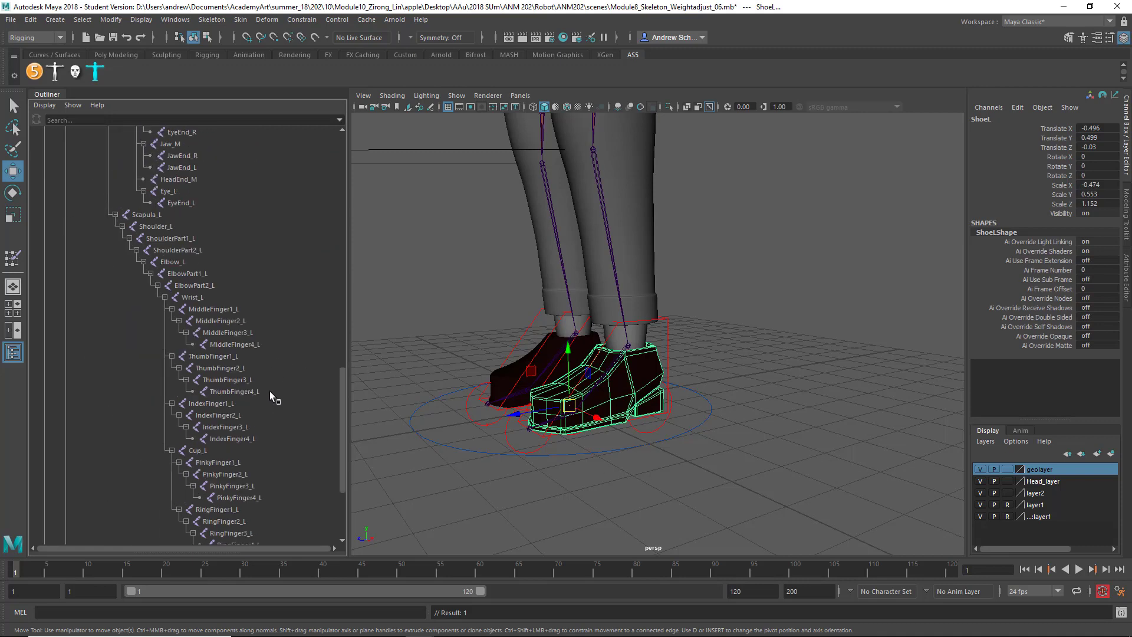
{"action": "scroll", "coordinate": [270, 390], "scroll_direction": "down", "scroll_amount": 5}
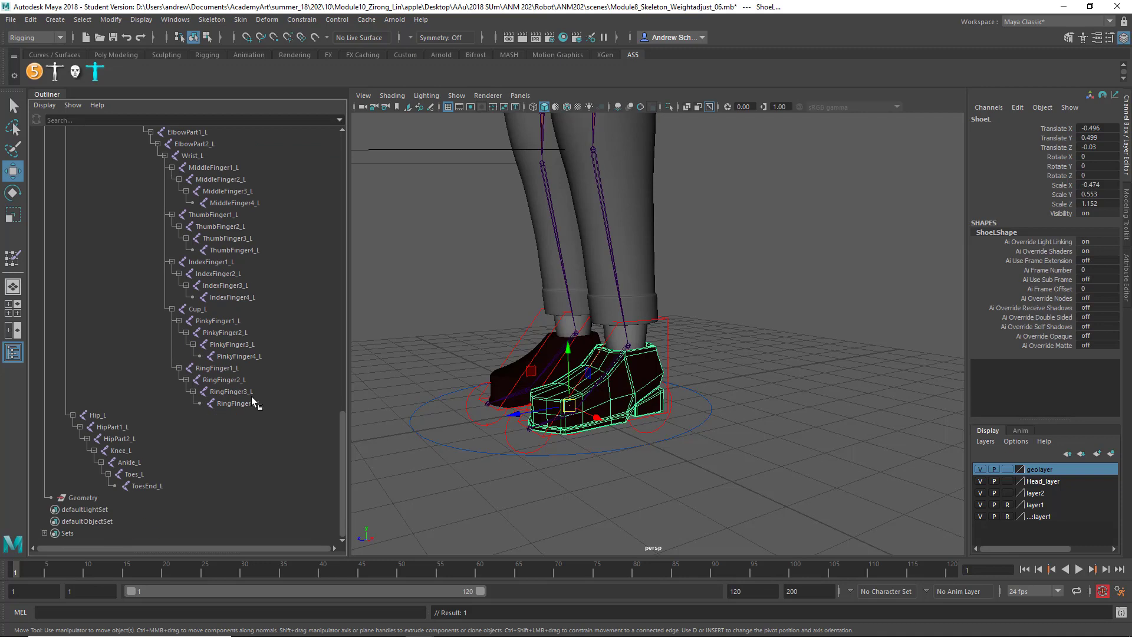
{"action": "left_click", "coordinate": [142, 450]}
{"action": "left_click", "coordinate": [178, 482], "text": "shift"}
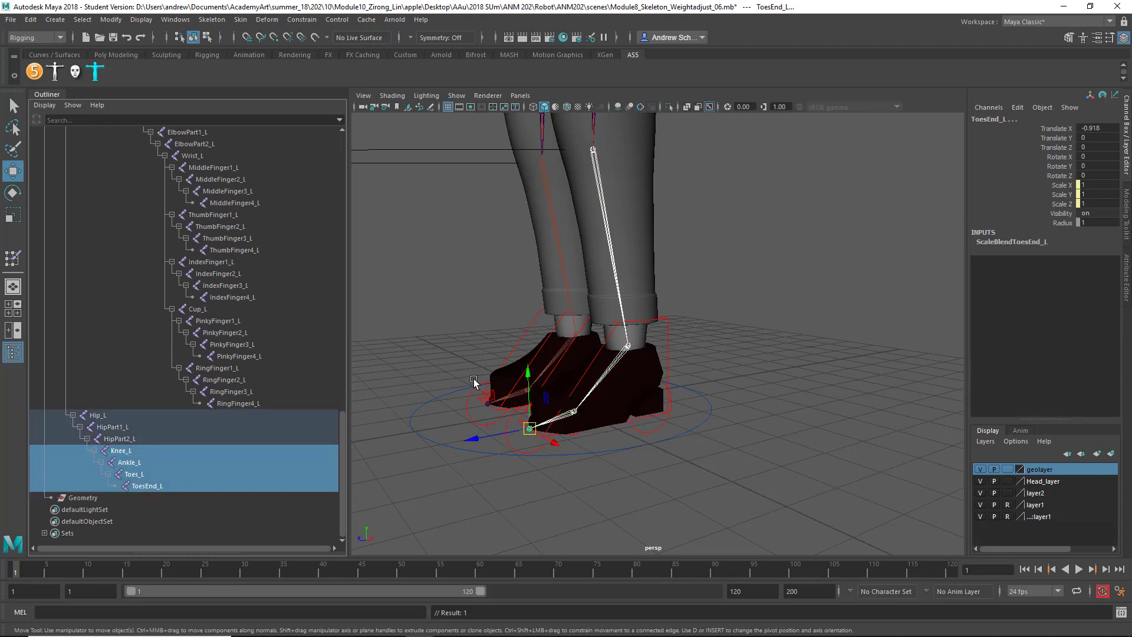
Bind the left shoe to the selected leg joints with the Heat Map method and a maximum of 5 influences.
{"action": "left_click", "coordinate": [655, 365], "text": "shift"}
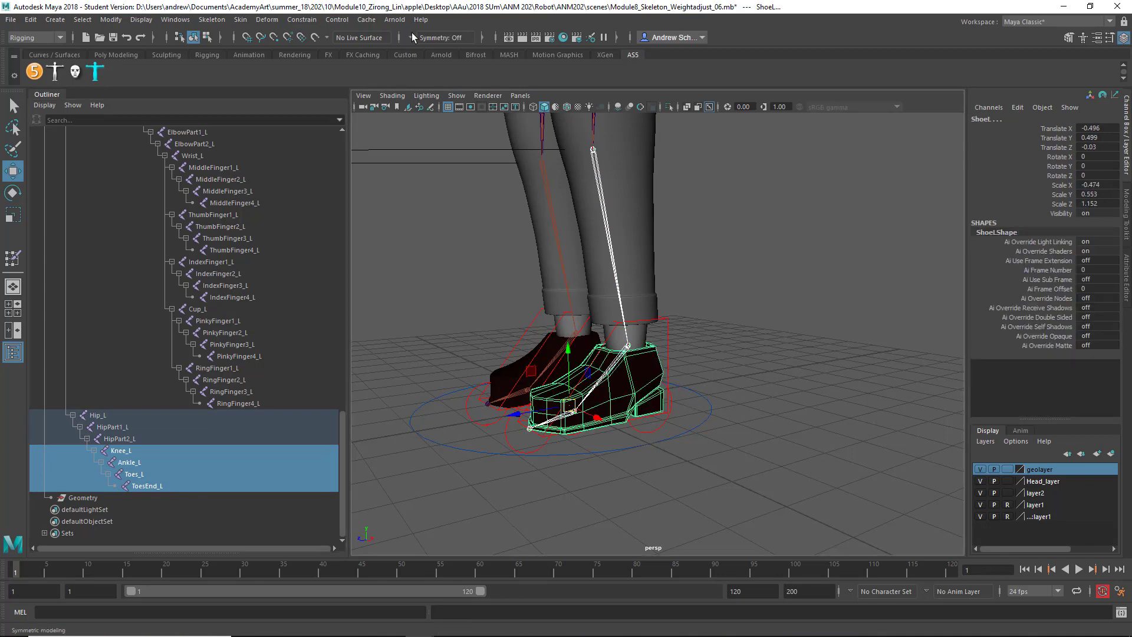
{"action": "left_click", "coordinate": [240, 20]}
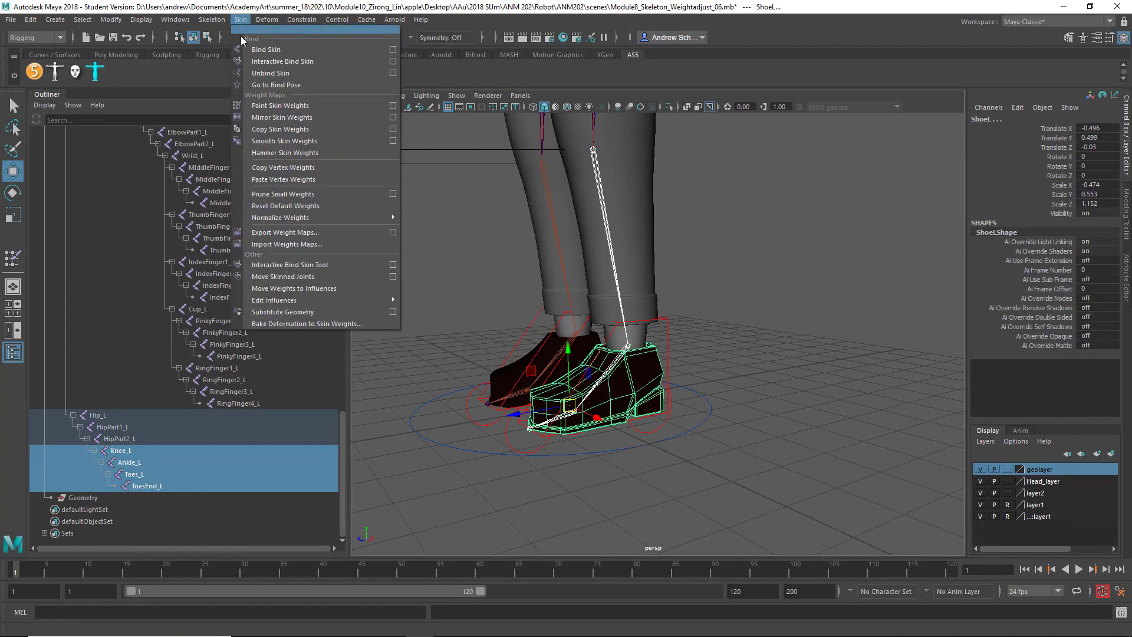
{"action": "left_click", "coordinate": [392, 50]}
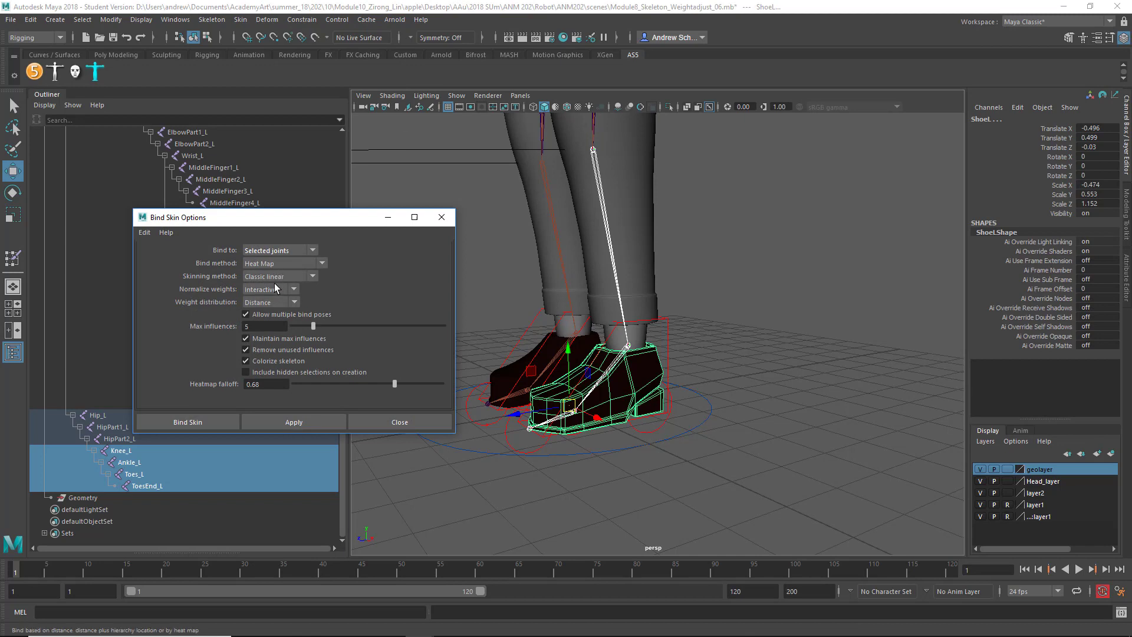
{"action": "left_click", "coordinate": [219, 422]}
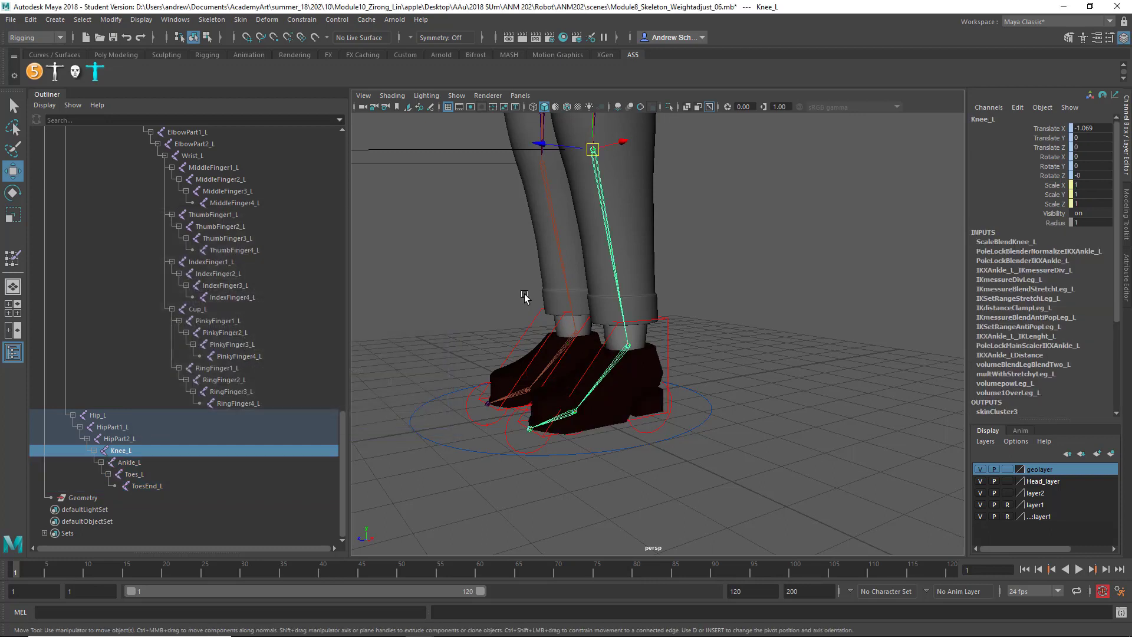
Test the new shoe binding by raising the left foot control IKLeg_L, and undo the move.
{"action": "left_click", "coordinate": [671, 342]}
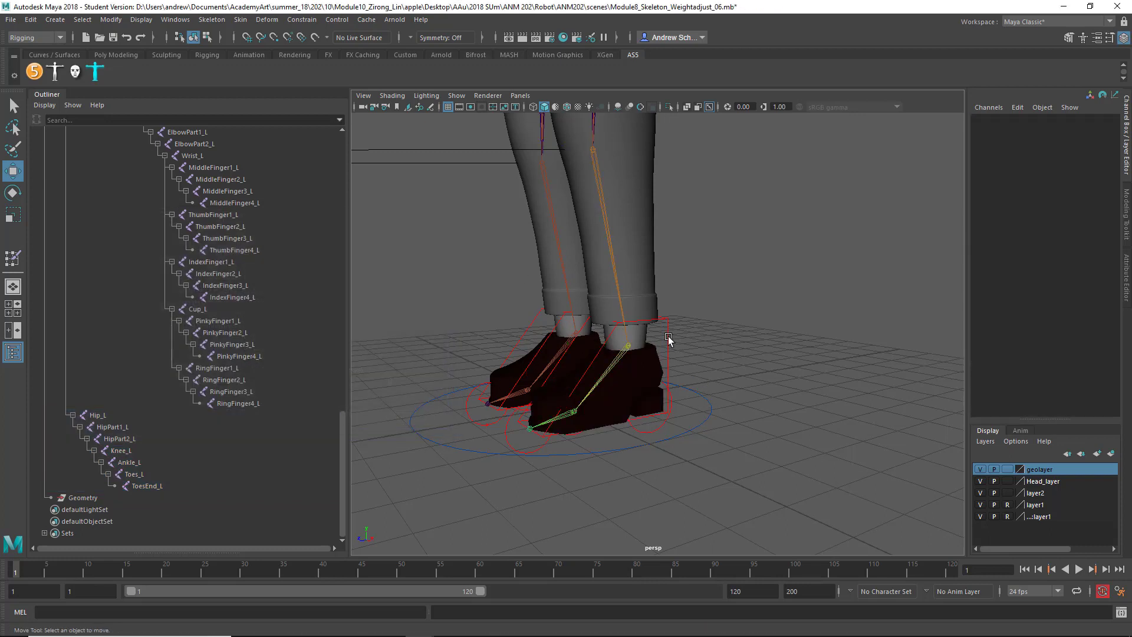
{"action": "left_click", "coordinate": [672, 352]}
{"action": "left_click_drag", "start_coordinate": [626, 345], "coordinate": [629, 263]}
{"action": "key", "text": "ctrl+z"}
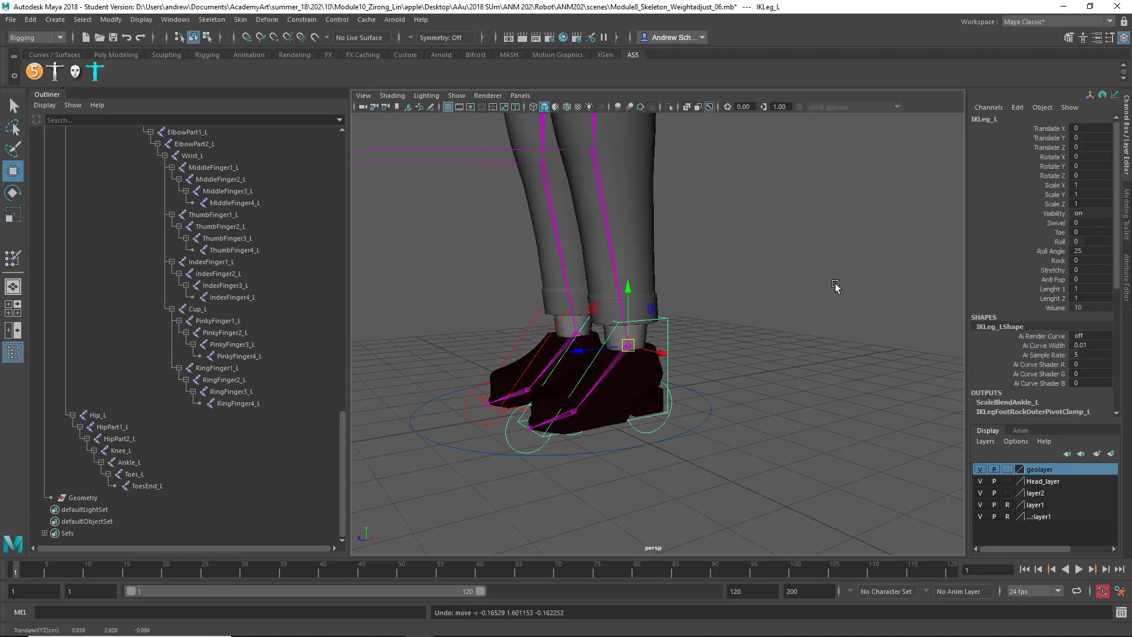
Try changing the Roll attribute of the left foot control and undo the change.
{"action": "left_click", "coordinate": [1049, 242]}
{"action": "middle_click_drag", "start_coordinate": [894, 253], "coordinate": [854, 255]}
{"action": "key", "text": "ctrl+z"}
Save the scene under the new name Module8_Skeleton_Weightadjust_07_foot_fix.mb and accept the Student Version notice.
{"action": "left_click_drag", "start_coordinate": [691, 307], "coordinate": [819, 277], "text": "alt"}
{"action": "right_click_drag", "start_coordinate": [678, 283], "coordinate": [490, 285], "text": "alt"}
{"action": "middle_click_drag", "start_coordinate": [490, 285], "coordinate": [583, 443], "text": "alt"}
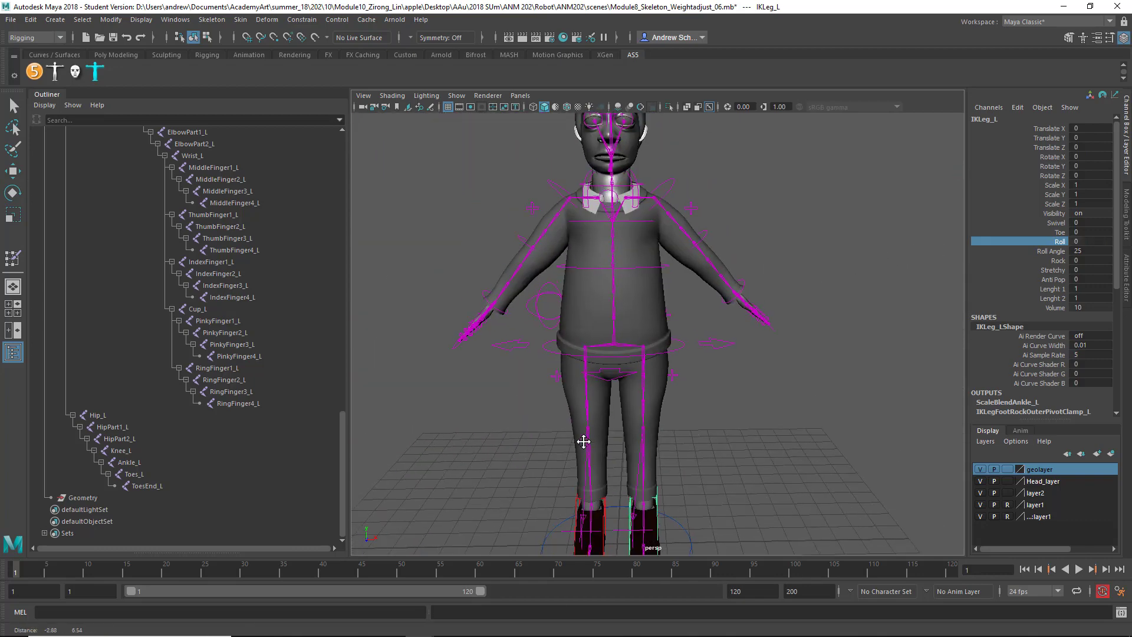
{"action": "left_click", "coordinate": [10, 20]}
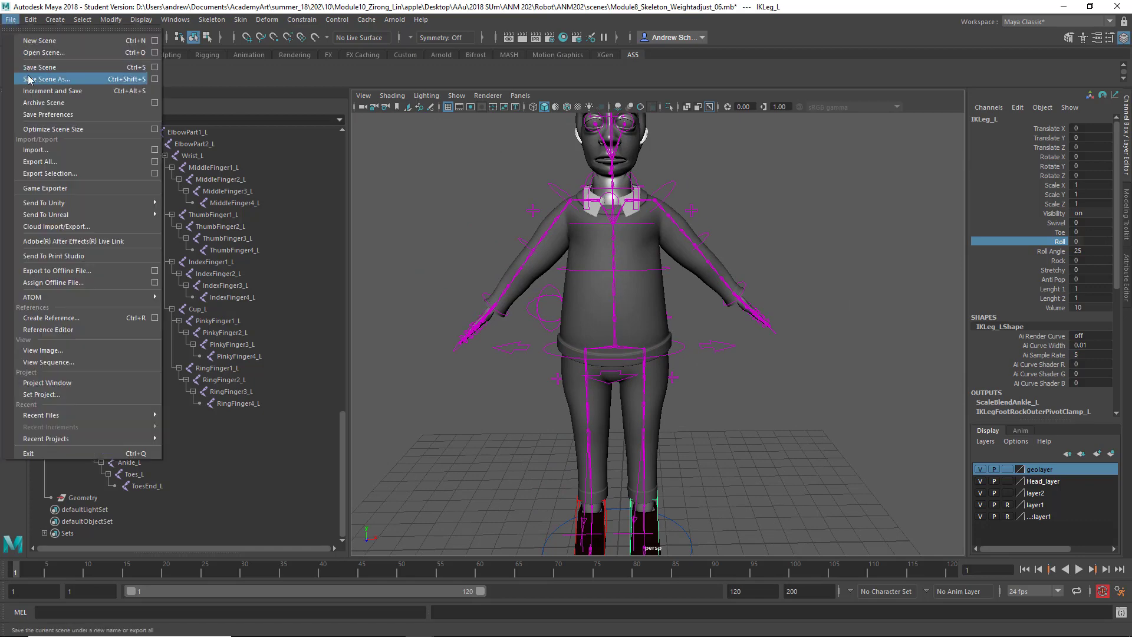
{"action": "left_click", "coordinate": [25, 79]}
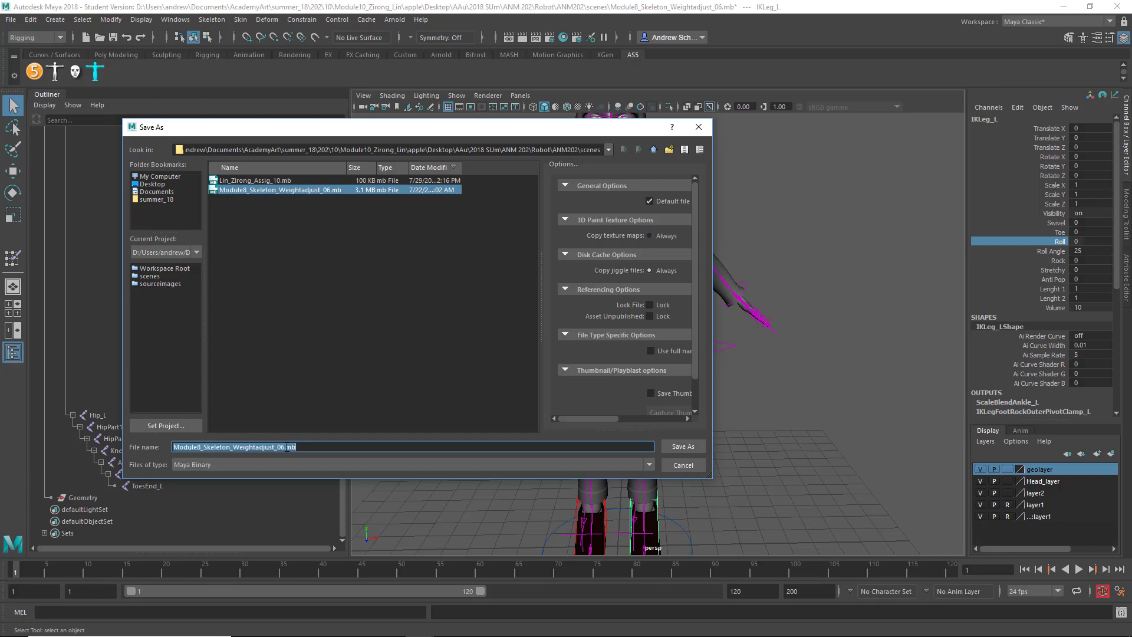
{"action": "left_click", "coordinate": [297, 446]}
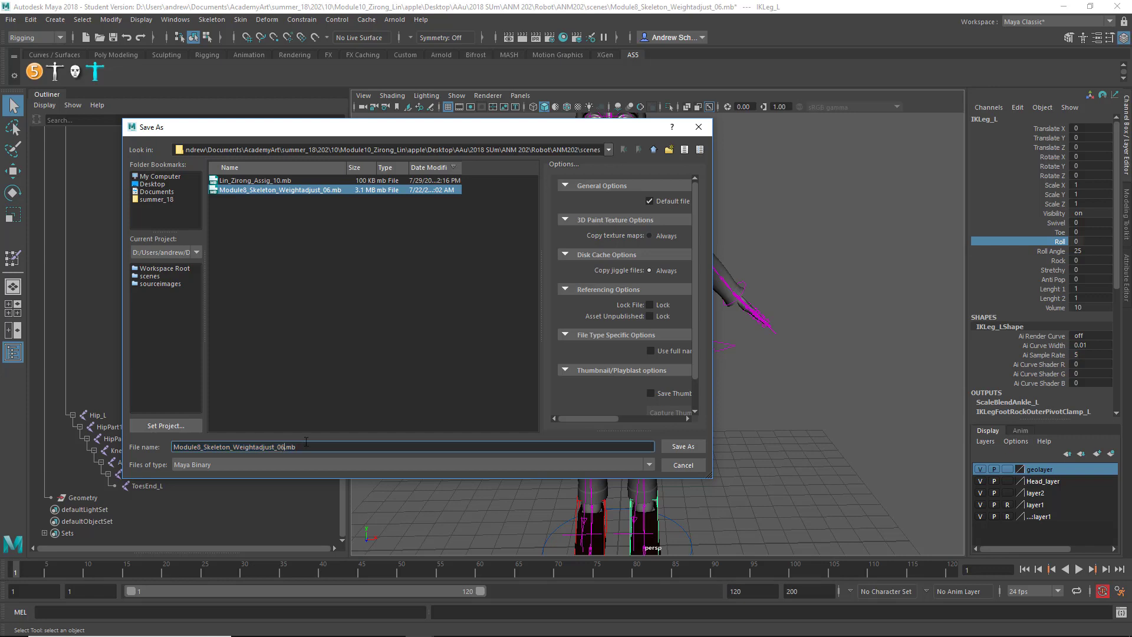
{"action": "key", "text": "BackSpace"}
{"action": "type", "text": "7_foot_fix"}
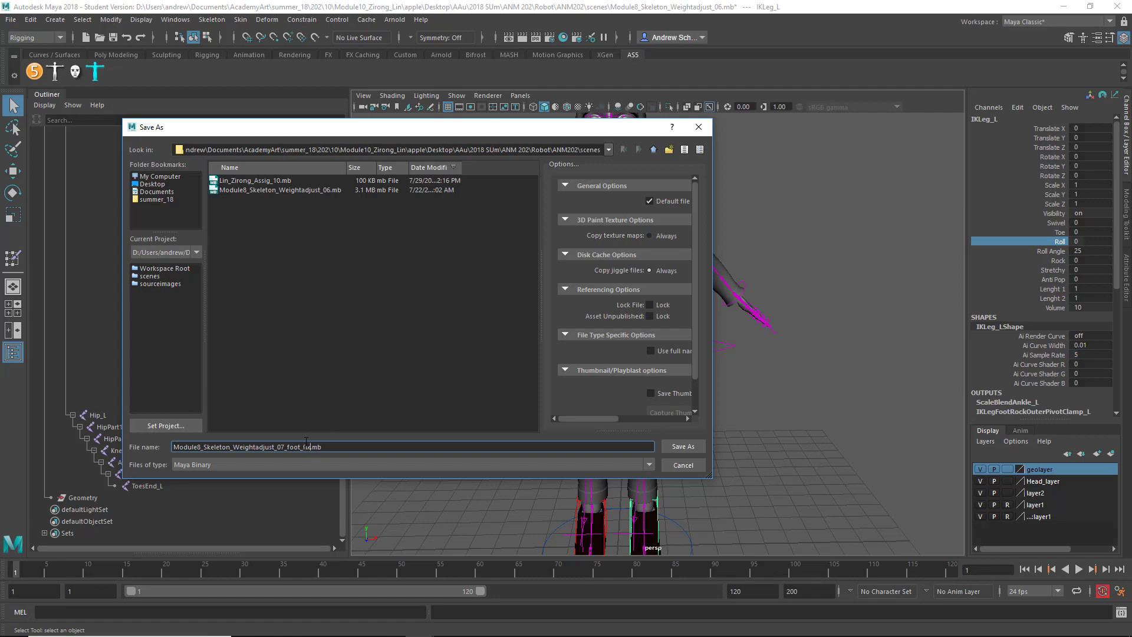
{"action": "key", "text": "Return"}
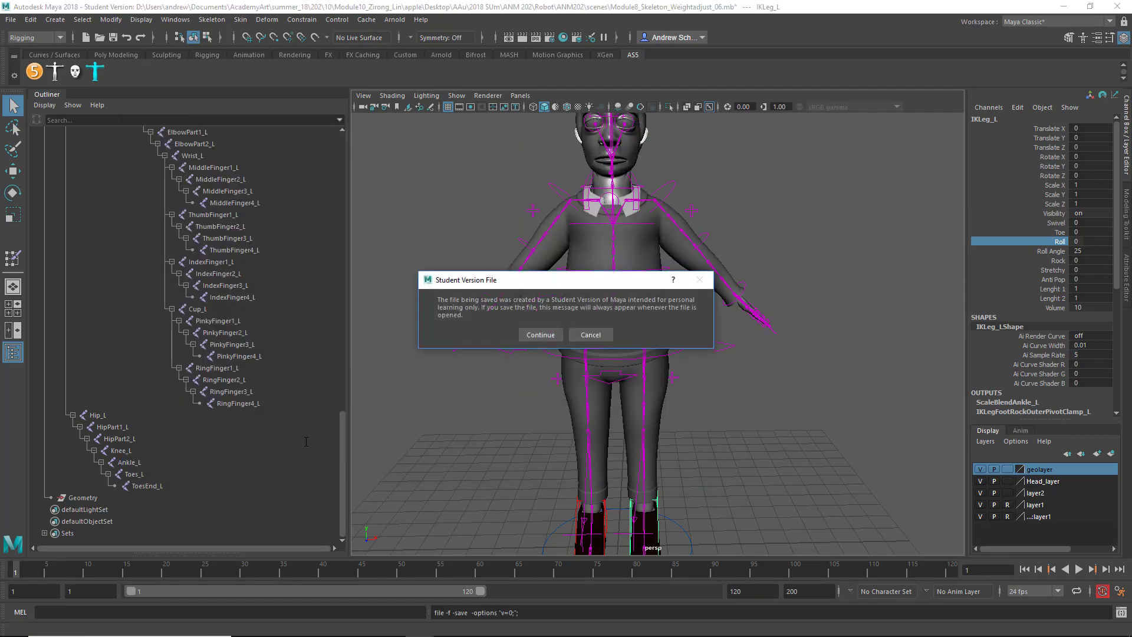
{"action": "key", "text": "Return"}
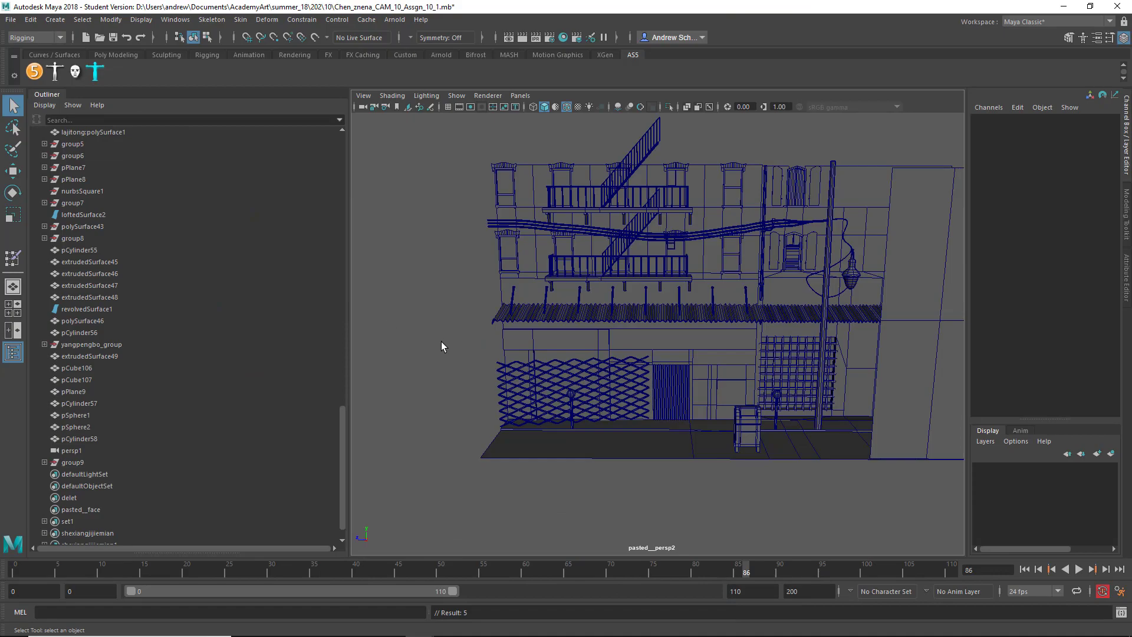
Examine the street scene's sidewalk and ground-floor storefront up close, selecting the building and sidewalk surface.
{"action": "left_click_drag", "start_coordinate": [382, 282], "coordinate": [513, 310], "text": "alt"}
{"action": "right_click_drag", "start_coordinate": [513, 310], "coordinate": [644, 416], "text": "alt"}
{"action": "left_click_drag", "start_coordinate": [645, 416], "coordinate": [720, 519], "text": "alt"}
{"action": "left_click_drag", "start_coordinate": [885, 462], "coordinate": [775, 495], "text": "alt"}
{"action": "left_click", "coordinate": [704, 518]}
{"action": "left_click_drag", "start_coordinate": [697, 524], "coordinate": [596, 373], "text": "alt"}
{"action": "right_click_drag", "start_coordinate": [596, 373], "coordinate": [724, 323], "text": "alt"}
{"action": "middle_click_drag", "start_coordinate": [724, 323], "coordinate": [720, 531], "text": "alt"}
{"action": "left_click_drag", "start_coordinate": [713, 495], "coordinate": [695, 465], "text": "alt"}
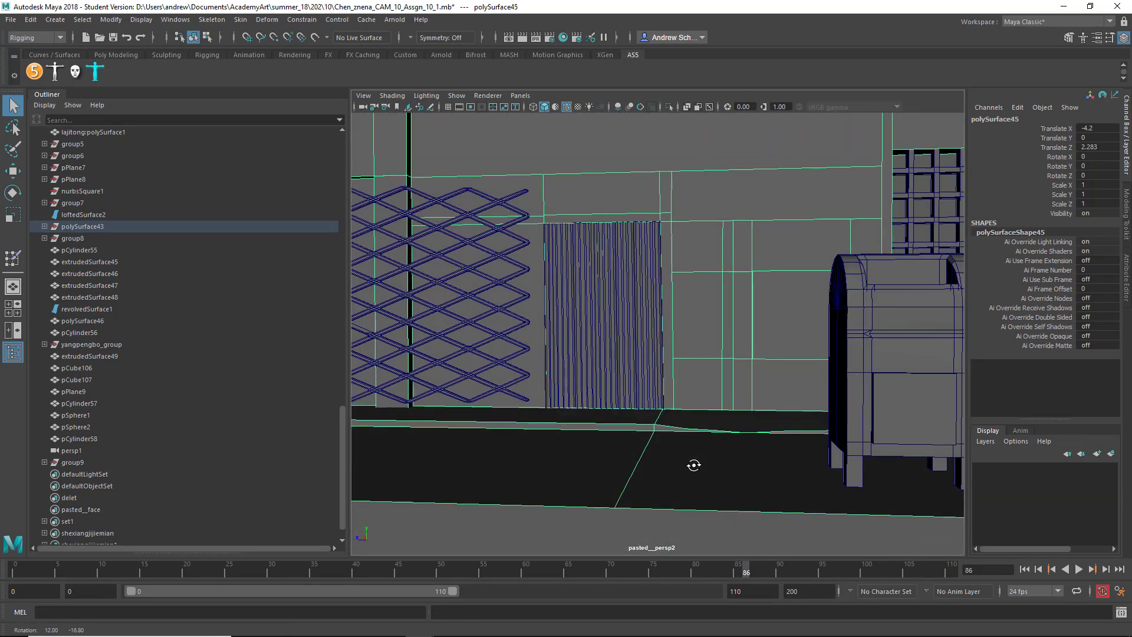
{"action": "middle_click_drag", "start_coordinate": [700, 486], "coordinate": [701, 536], "text": "alt"}
{"action": "left_click_drag", "start_coordinate": [697, 527], "coordinate": [732, 525], "text": "alt"}
{"action": "right_click_drag", "start_coordinate": [668, 526], "coordinate": [661, 445], "text": "alt"}
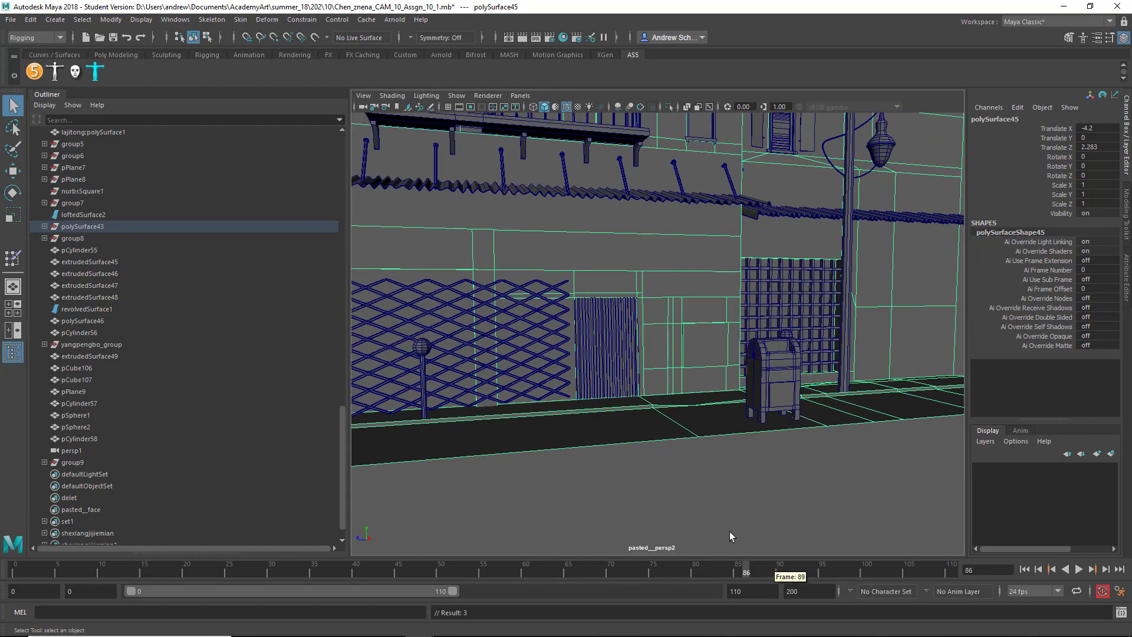
Examine the building's full facade, including the fire escapes, windows and corrugated awning, from several angles.
{"action": "right_click_drag", "start_coordinate": [753, 455], "coordinate": [659, 420], "text": "alt"}
{"action": "middle_click_drag", "start_coordinate": [659, 420], "coordinate": [651, 537], "text": "alt"}
{"action": "left_click_drag", "start_coordinate": [595, 404], "coordinate": [642, 356], "text": "alt"}
{"action": "middle_click_drag", "start_coordinate": [642, 356], "coordinate": [638, 488], "text": "alt"}
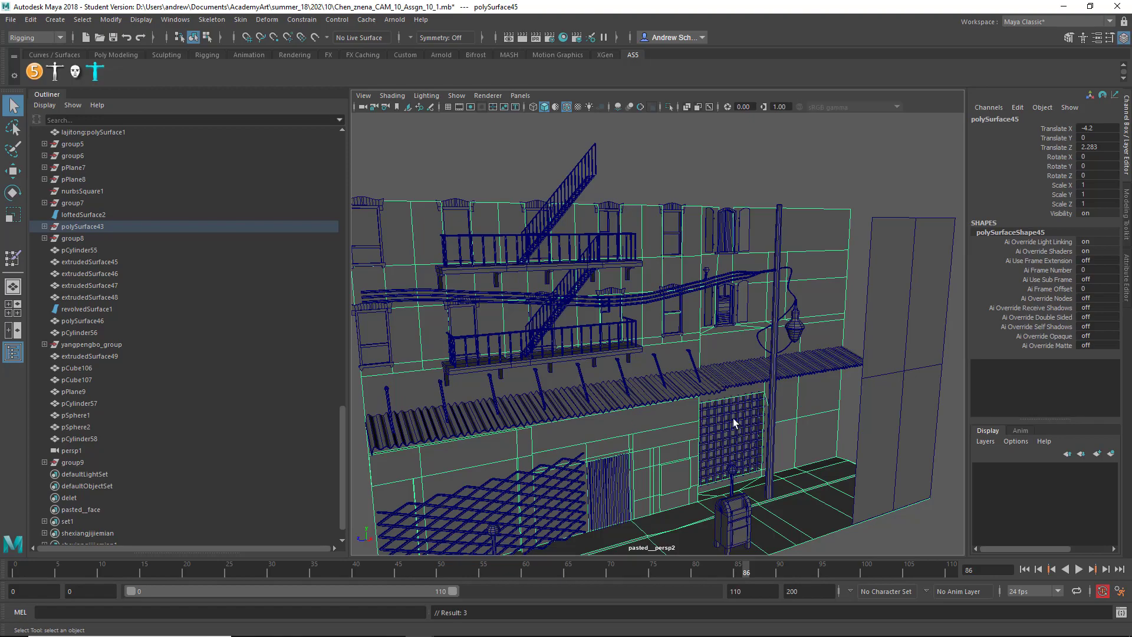
{"action": "right_click_drag", "start_coordinate": [726, 419], "coordinate": [663, 430], "text": "alt"}
{"action": "left_click_drag", "start_coordinate": [664, 429], "coordinate": [640, 416], "text": "alt"}
{"action": "right_click_drag", "start_coordinate": [640, 417], "coordinate": [762, 431], "text": "alt"}
{"action": "left_click_drag", "start_coordinate": [763, 430], "coordinate": [743, 378], "text": "alt"}
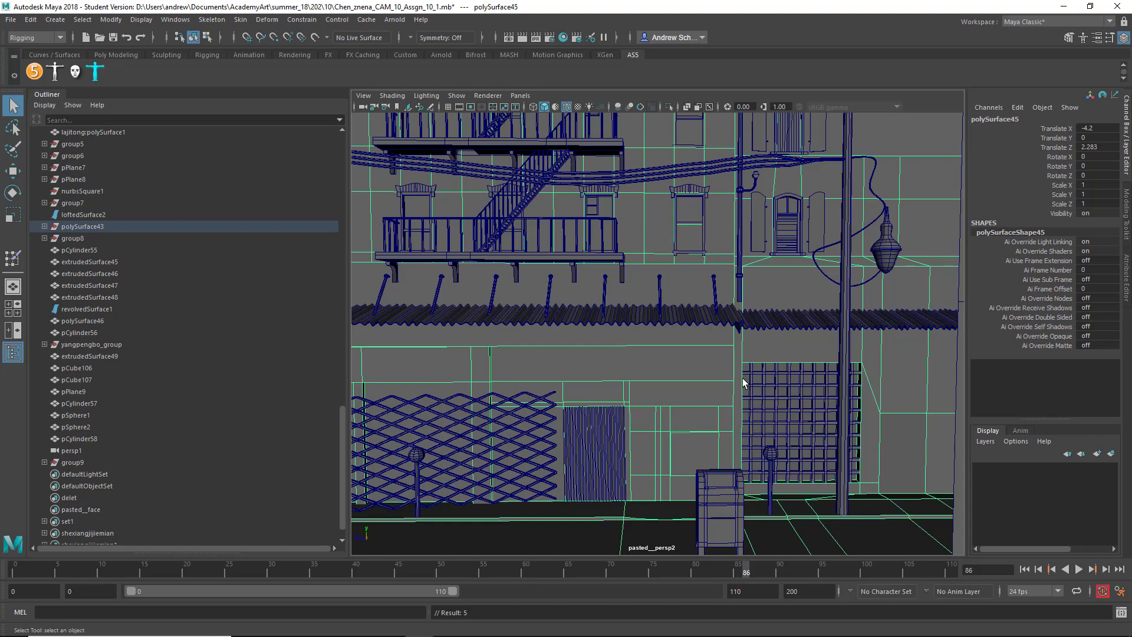
Inspect the overhead cables, the hanging street lamp and its pole by selecting them one after another.
{"action": "left_click_drag", "start_coordinate": [688, 373], "coordinate": [762, 330], "text": "alt"}
{"action": "left_click", "coordinate": [766, 311]}
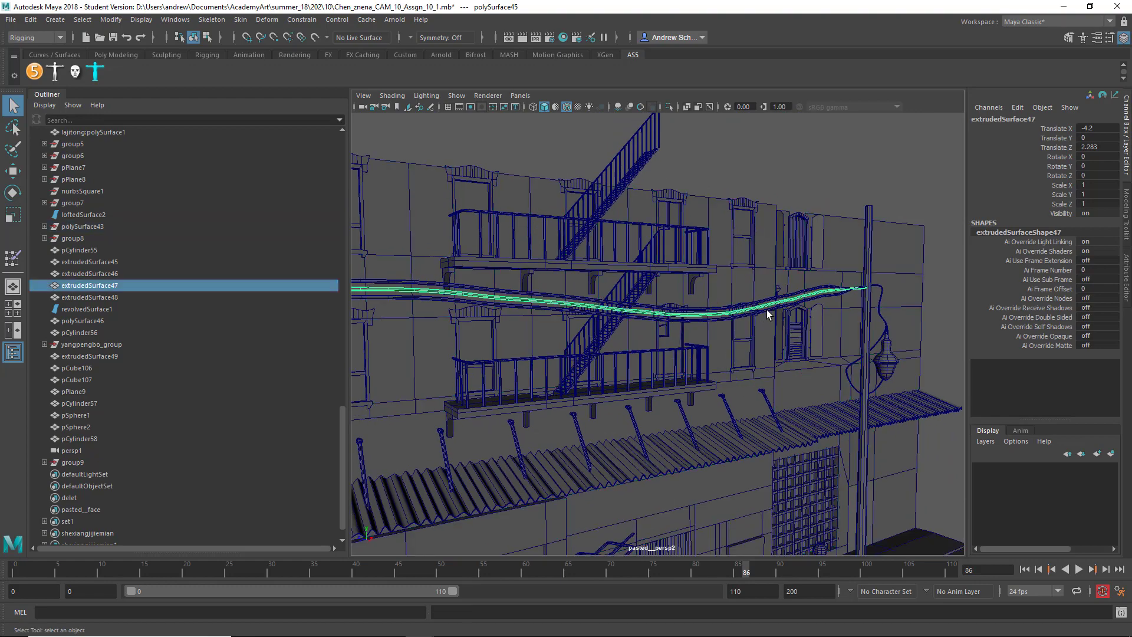
{"action": "left_click", "coordinate": [883, 316]}
{"action": "left_click", "coordinate": [877, 372]}
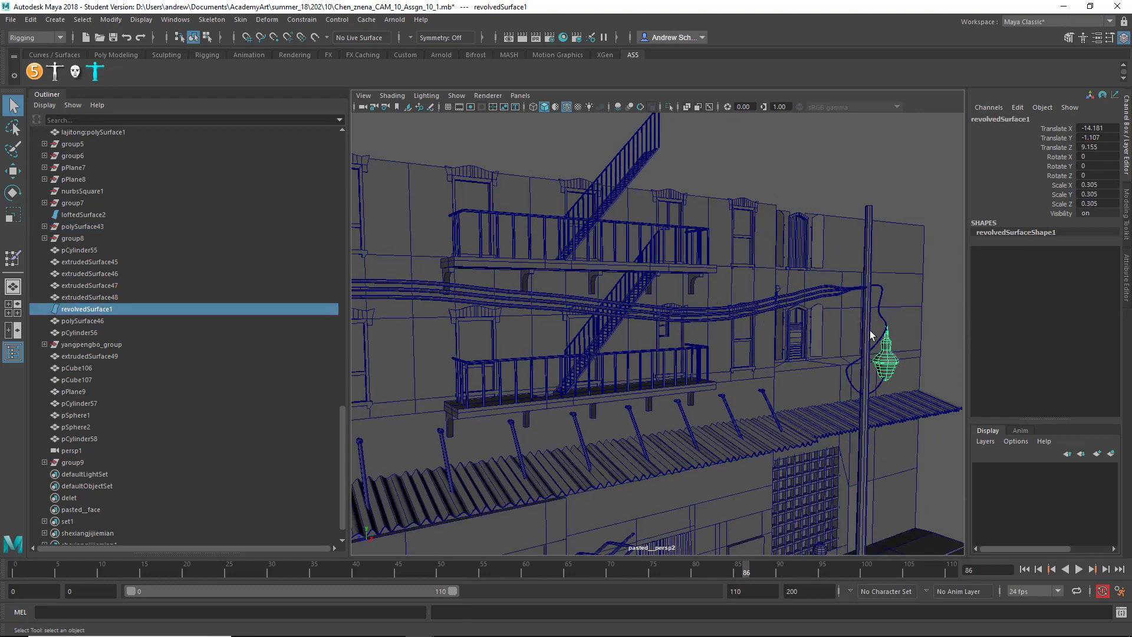
{"action": "left_click", "coordinate": [870, 359]}
{"action": "left_click_drag", "start_coordinate": [870, 358], "coordinate": [631, 368], "text": "alt"}
{"action": "left_click", "coordinate": [755, 429]}
Inspect more parts of the street set up close, using the smooth mesh preview on the selected object.
{"action": "left_click", "coordinate": [429, 425]}
{"action": "left_click_drag", "start_coordinate": [429, 426], "coordinate": [564, 501], "text": "alt"}
{"action": "left_click", "coordinate": [564, 501]}
{"action": "middle_click_drag", "start_coordinate": [557, 395], "coordinate": [639, 200], "text": "alt"}
{"action": "right_click_drag", "start_coordinate": [639, 201], "coordinate": [783, 280], "text": "alt"}
{"action": "key", "text": "3"}
{"action": "left_click_drag", "start_coordinate": [629, 219], "coordinate": [678, 240], "text": "alt"}
{"action": "right_click_drag", "start_coordinate": [677, 240], "coordinate": [524, 256], "text": "alt"}
{"action": "middle_click_drag", "start_coordinate": [698, 279], "coordinate": [610, 426], "text": "alt"}
{"action": "left_click", "coordinate": [396, 407]}
Review the overall composition of the building, from the fire escapes down to the storefront and mailbox.
{"action": "right_click_drag", "start_coordinate": [657, 387], "coordinate": [560, 388], "text": "alt"}
{"action": "left_click_drag", "start_coordinate": [769, 378], "coordinate": [774, 352], "text": "alt"}
{"action": "middle_click_drag", "start_coordinate": [774, 351], "coordinate": [691, 487], "text": "alt"}
{"action": "middle_click_drag", "start_coordinate": [708, 336], "coordinate": [702, 311], "text": "alt"}
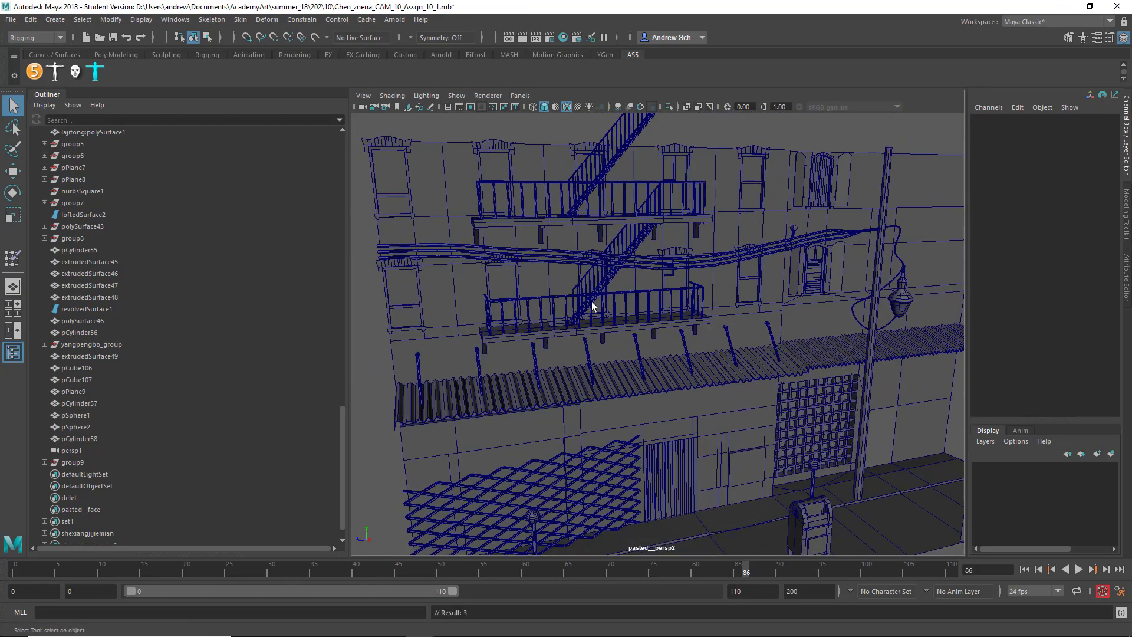
{"action": "left_click_drag", "start_coordinate": [589, 303], "coordinate": [545, 264], "text": "alt"}
{"action": "middle_click_drag", "start_coordinate": [718, 399], "coordinate": [596, 393], "text": "alt"}
{"action": "left_click_drag", "start_coordinate": [635, 412], "coordinate": [675, 424], "text": "alt"}
{"action": "middle_click_drag", "start_coordinate": [697, 405], "coordinate": [746, 260], "text": "alt"}
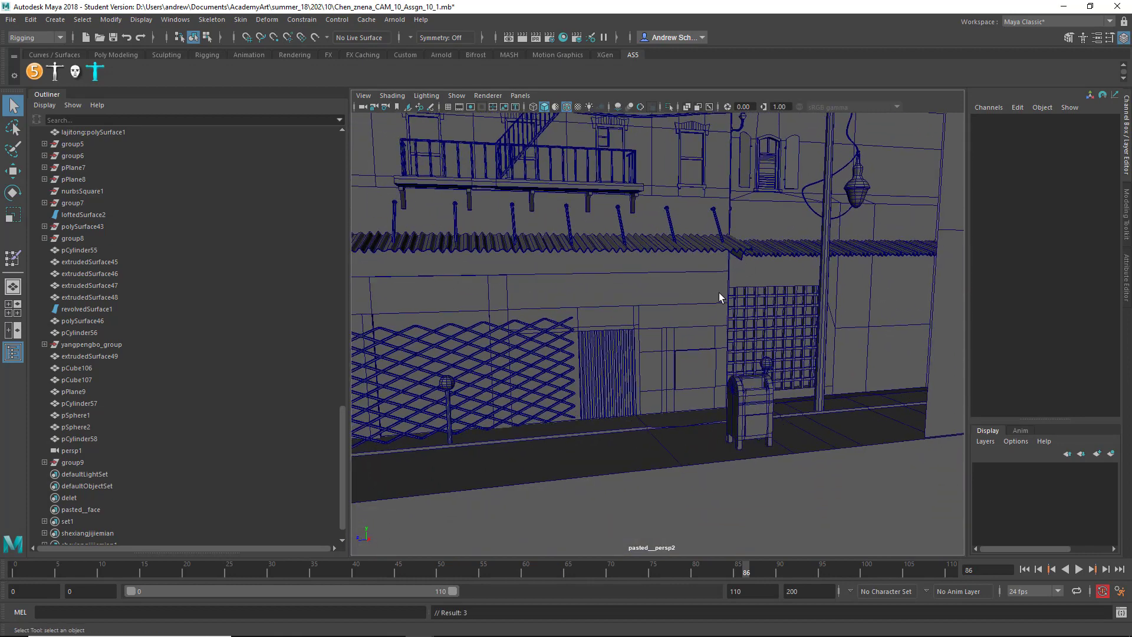
{"action": "left_click_drag", "start_coordinate": [687, 309], "coordinate": [701, 310], "text": "alt"}
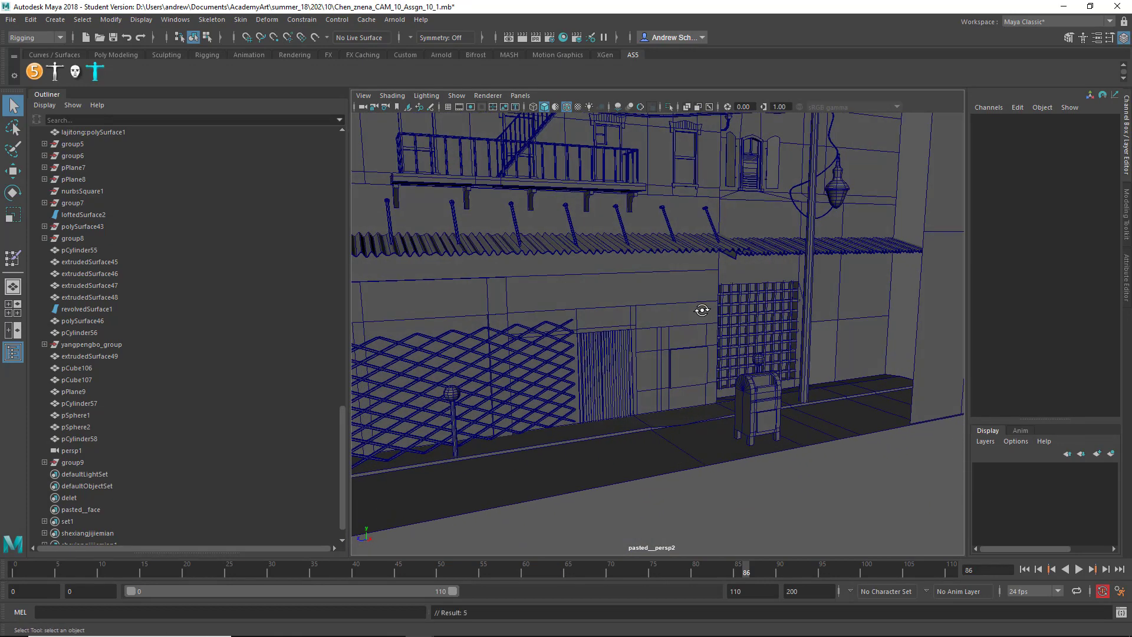
{"action": "middle_click_drag", "start_coordinate": [701, 310], "coordinate": [778, 402], "text": "alt"}
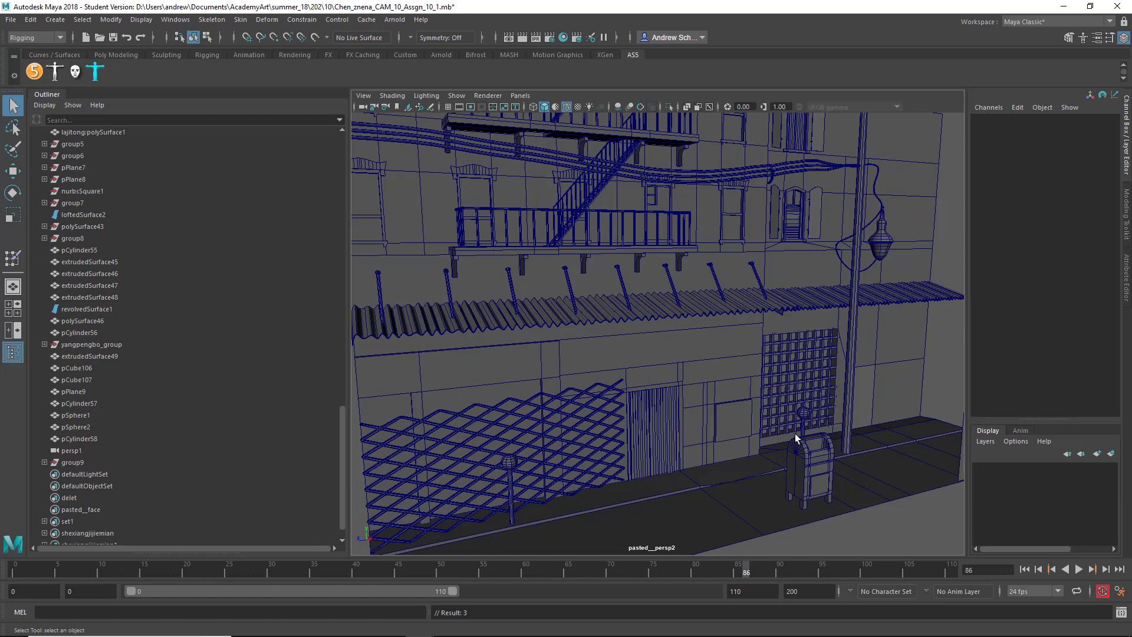
Check the curb beside the mailbox from a low viewpoint and select the building and sidewalk surface.
{"action": "middle_click_drag", "start_coordinate": [822, 468], "coordinate": [816, 442], "text": "alt"}
{"action": "left_click_drag", "start_coordinate": [816, 442], "coordinate": [776, 419], "text": "alt"}
{"action": "right_click_drag", "start_coordinate": [776, 419], "coordinate": [819, 479], "text": "alt"}
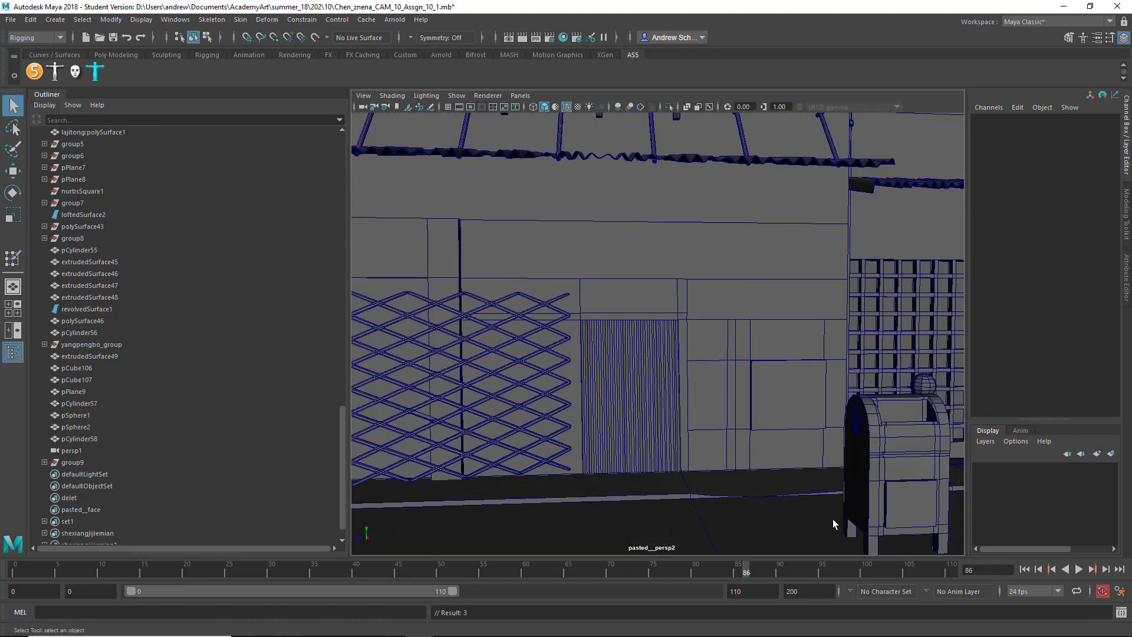
{"action": "middle_click_drag", "start_coordinate": [832, 519], "coordinate": [816, 486], "text": "alt"}
{"action": "left_click", "coordinate": [790, 541]}
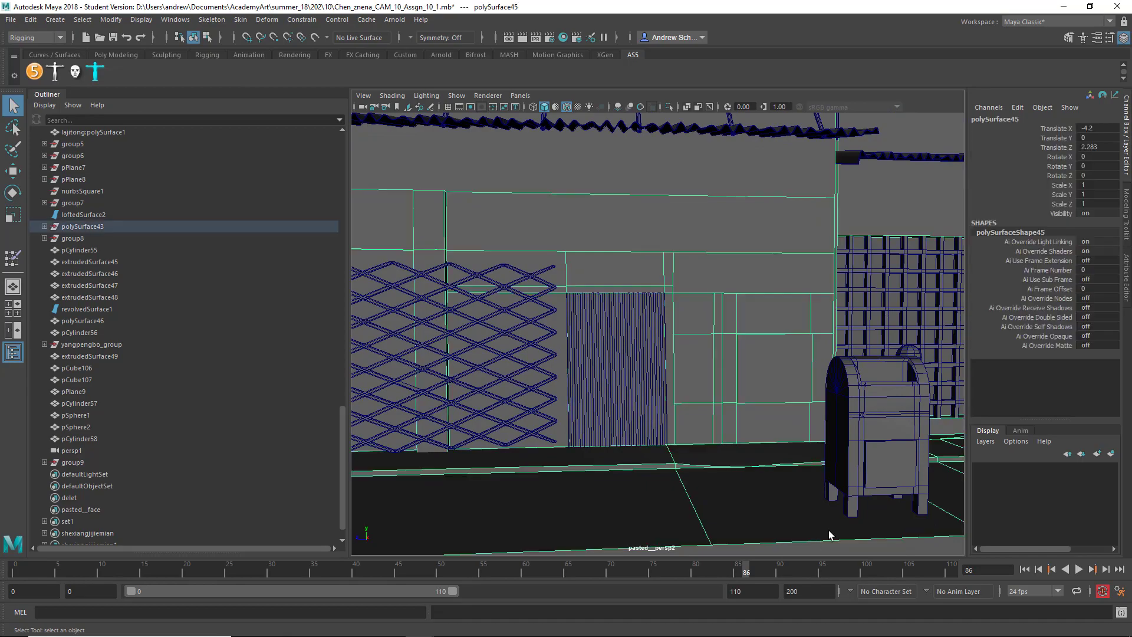
Select the vertices along the ground surface's street-side edge and move them outward to extend the pavement away from the building.
{"action": "left_click_drag", "start_coordinate": [830, 528], "coordinate": [886, 540], "text": "alt"}
{"action": "right_click_drag", "start_coordinate": [886, 541], "coordinate": [622, 288], "text": "alt"}
{"action": "left_click_drag", "start_coordinate": [649, 319], "coordinate": [909, 530], "text": "alt"}
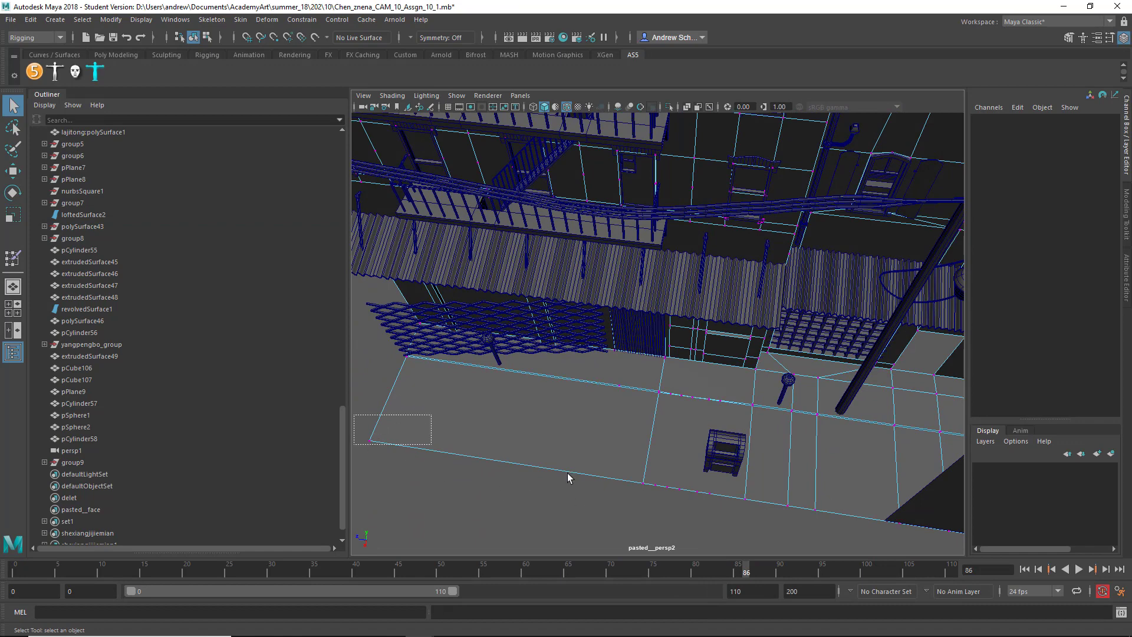
{"action": "left_click_drag", "start_coordinate": [640, 493], "coordinate": [493, 465]}
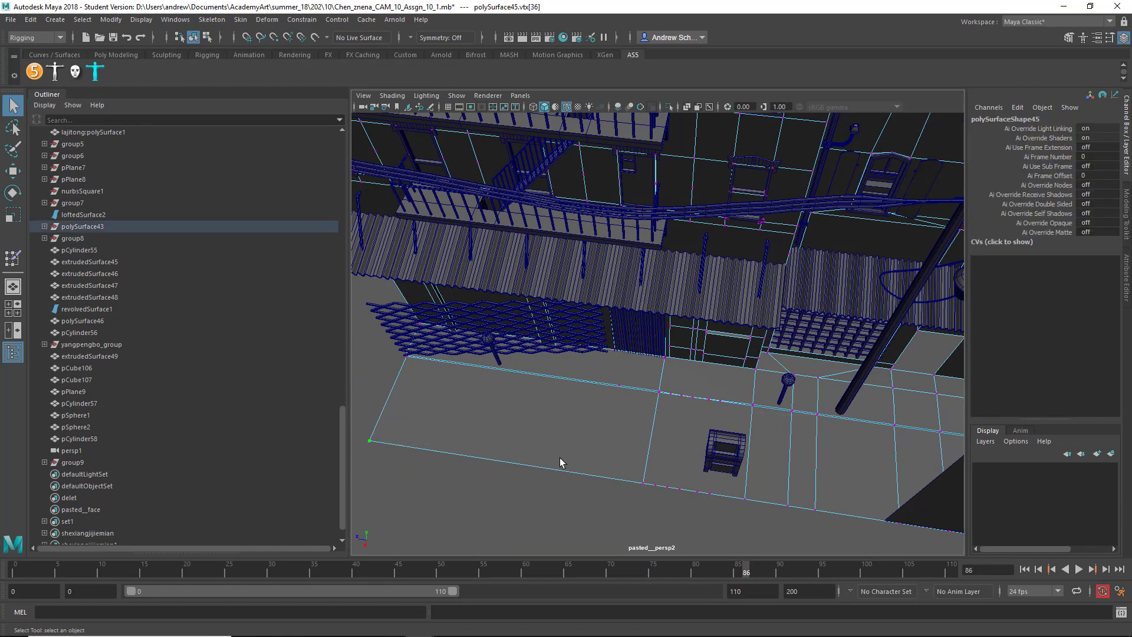
{"action": "key", "text": "f"}
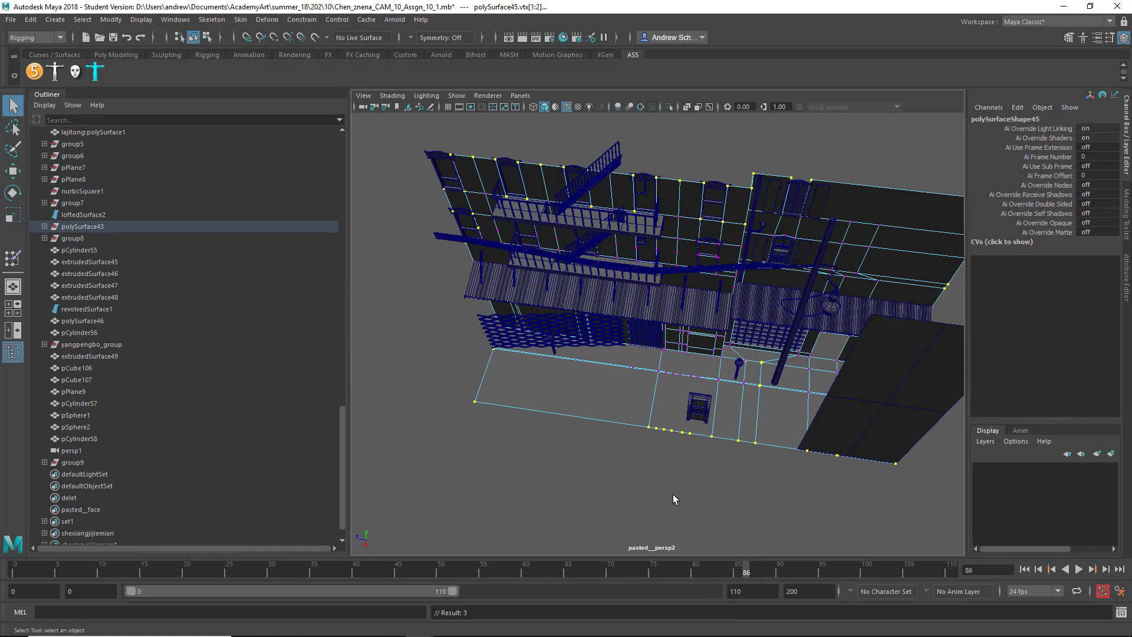
{"action": "left_click_drag", "start_coordinate": [669, 478], "coordinate": [670, 476]}
{"action": "key", "text": "f"}
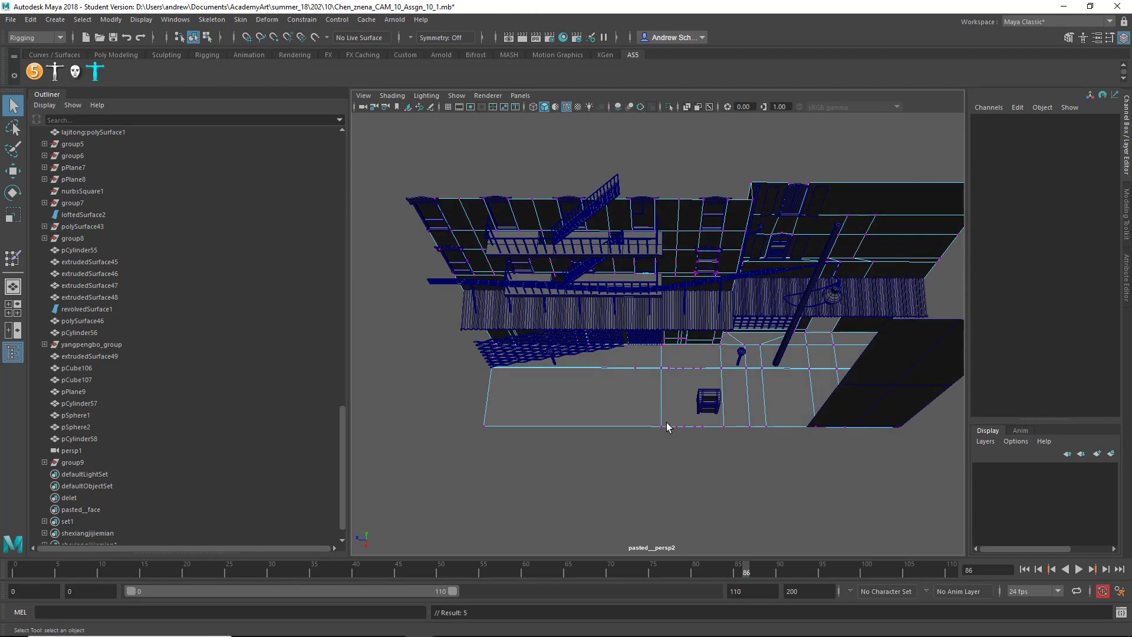
{"action": "left_click", "coordinate": [668, 427]}
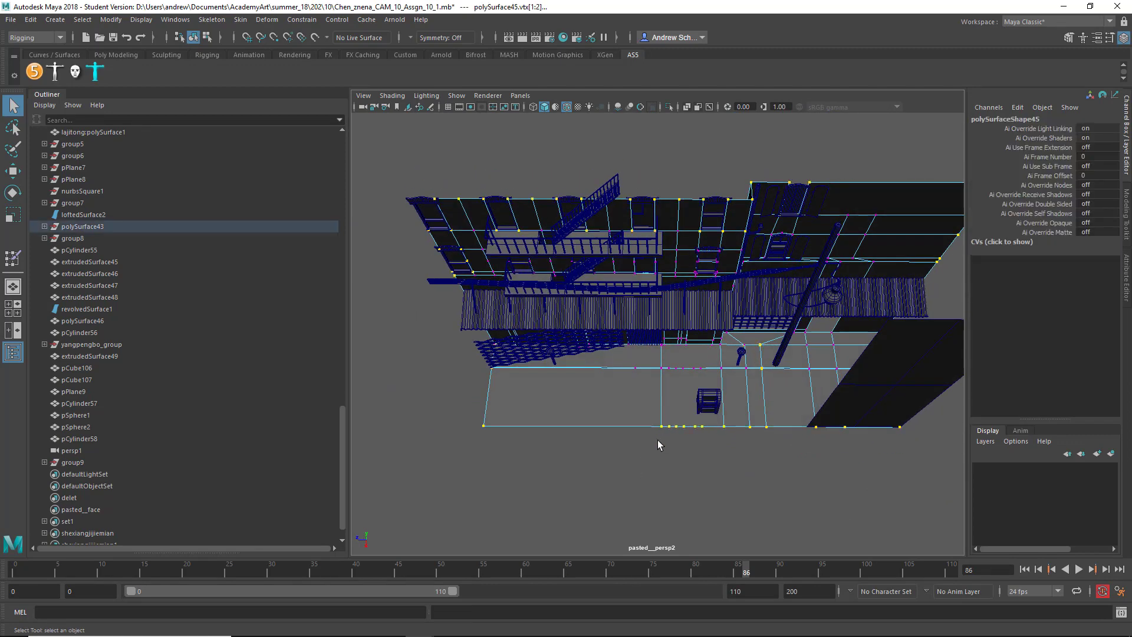
{"action": "left_click_drag", "start_coordinate": [531, 451], "coordinate": [515, 453], "text": "alt"}
{"action": "left_click_drag", "start_coordinate": [461, 424], "coordinate": [990, 497]}
{"action": "left_click_drag", "start_coordinate": [920, 394], "coordinate": [350, 474]}
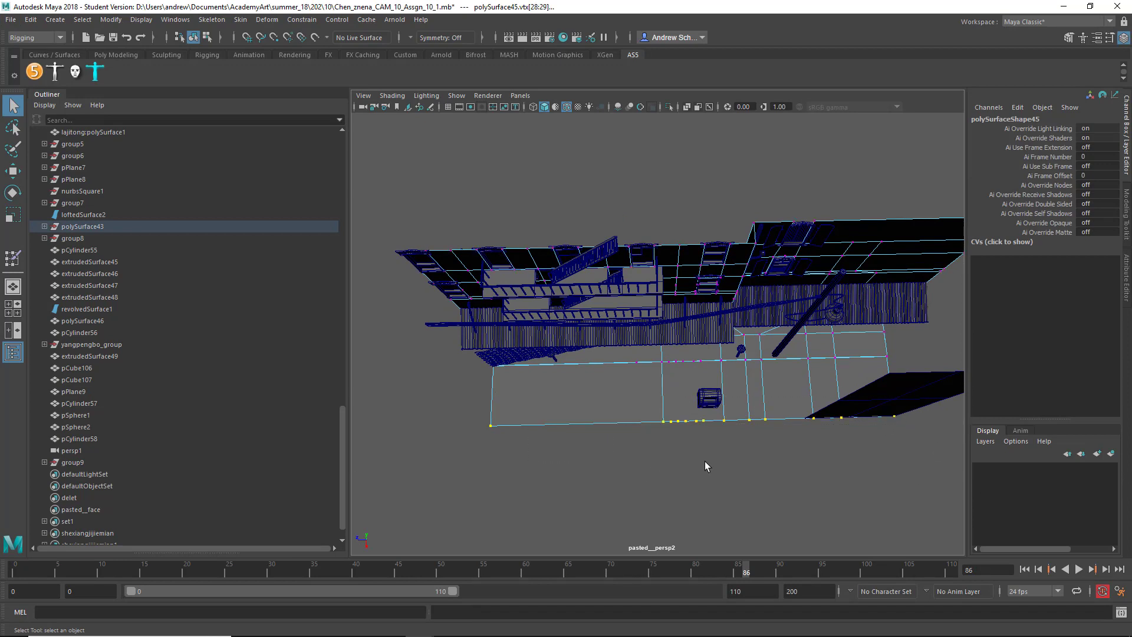
{"action": "key", "text": "w"}
{"action": "left_click_drag", "start_coordinate": [695, 454], "coordinate": [703, 529]}
{"action": "right_click_drag", "start_coordinate": [743, 439], "coordinate": [815, 267]}
{"action": "left_click", "coordinate": [913, 467]}
Return to the ground surface's vertices and pull its street-side edge farther out in front of the mailbox.
{"action": "left_click_drag", "start_coordinate": [901, 479], "coordinate": [772, 416], "text": "alt"}
{"action": "right_click_drag", "start_coordinate": [772, 415], "coordinate": [805, 448], "text": "alt"}
{"action": "left_click_drag", "start_coordinate": [805, 451], "coordinate": [740, 505], "text": "alt"}
{"action": "right_click_drag", "start_coordinate": [741, 506], "coordinate": [735, 461], "text": "alt"}
{"action": "left_click_drag", "start_coordinate": [778, 528], "coordinate": [758, 574], "text": "alt"}
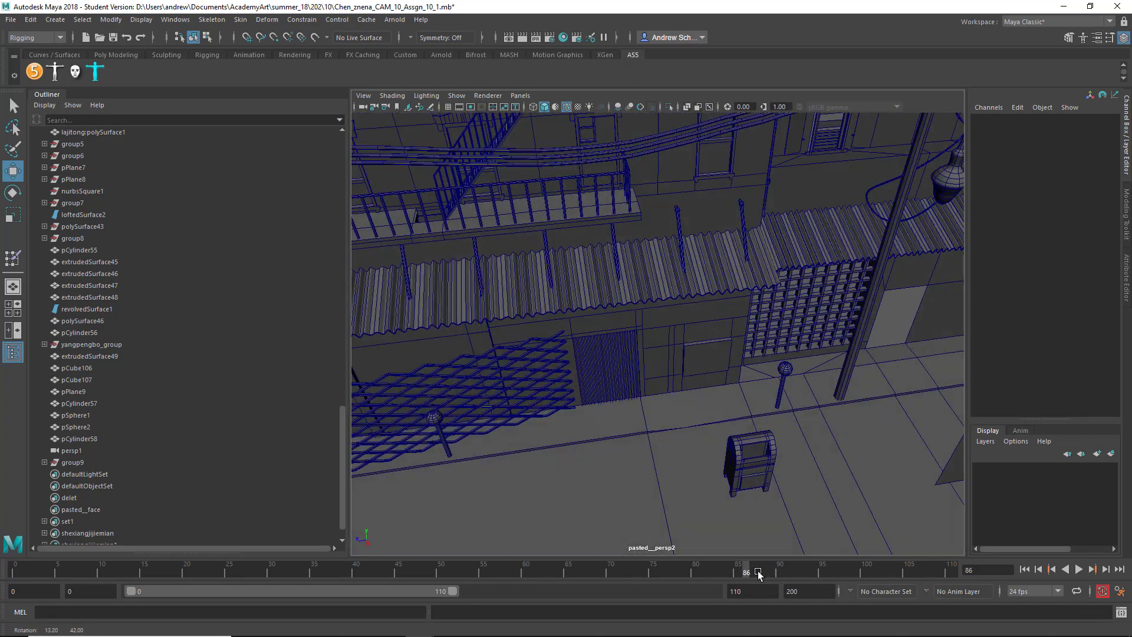
{"action": "right_click_drag", "start_coordinate": [737, 530], "coordinate": [530, 470], "text": "alt"}
{"action": "left_click_drag", "start_coordinate": [619, 445], "coordinate": [631, 530], "text": "alt"}
{"action": "right_click_drag", "start_coordinate": [631, 427], "coordinate": [560, 307]}
{"action": "left_click_drag", "start_coordinate": [617, 330], "coordinate": [615, 409], "text": "alt"}
{"action": "left_click_drag", "start_coordinate": [657, 457], "coordinate": [651, 526]}
{"action": "left_click", "coordinate": [642, 392]}
Check the widened ground against the storefronts from street level and from a high overall viewpoint.
{"action": "left_click_drag", "start_coordinate": [642, 392], "coordinate": [646, 442], "text": "alt"}
{"action": "right_click_drag", "start_coordinate": [646, 442], "coordinate": [805, 467], "text": "alt"}
{"action": "left_click_drag", "start_coordinate": [806, 467], "coordinate": [770, 448], "text": "alt"}
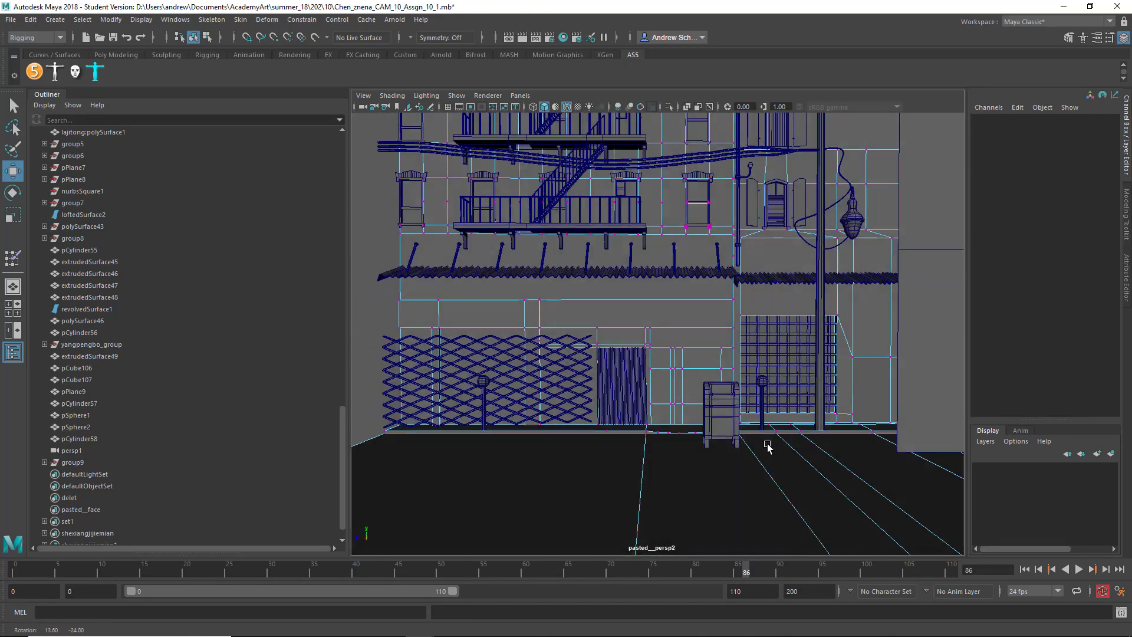
{"action": "middle_click_drag", "start_coordinate": [770, 465], "coordinate": [750, 485], "text": "alt"}
{"action": "left_click_drag", "start_coordinate": [750, 485], "coordinate": [711, 492], "text": "alt"}
{"action": "middle_click_drag", "start_coordinate": [709, 470], "coordinate": [677, 435], "text": "alt"}
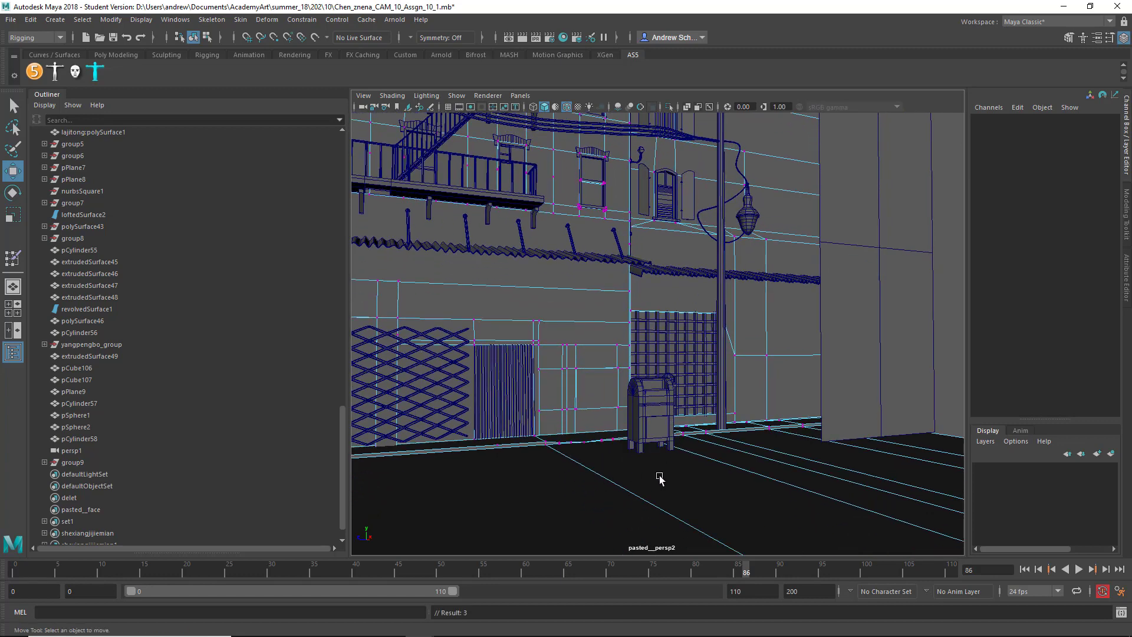
{"action": "right_click_drag", "start_coordinate": [740, 497], "coordinate": [557, 413], "text": "alt"}
{"action": "left_click_drag", "start_coordinate": [648, 311], "coordinate": [652, 351], "text": "alt"}
{"action": "middle_click_drag", "start_coordinate": [672, 370], "coordinate": [709, 435], "text": "alt"}
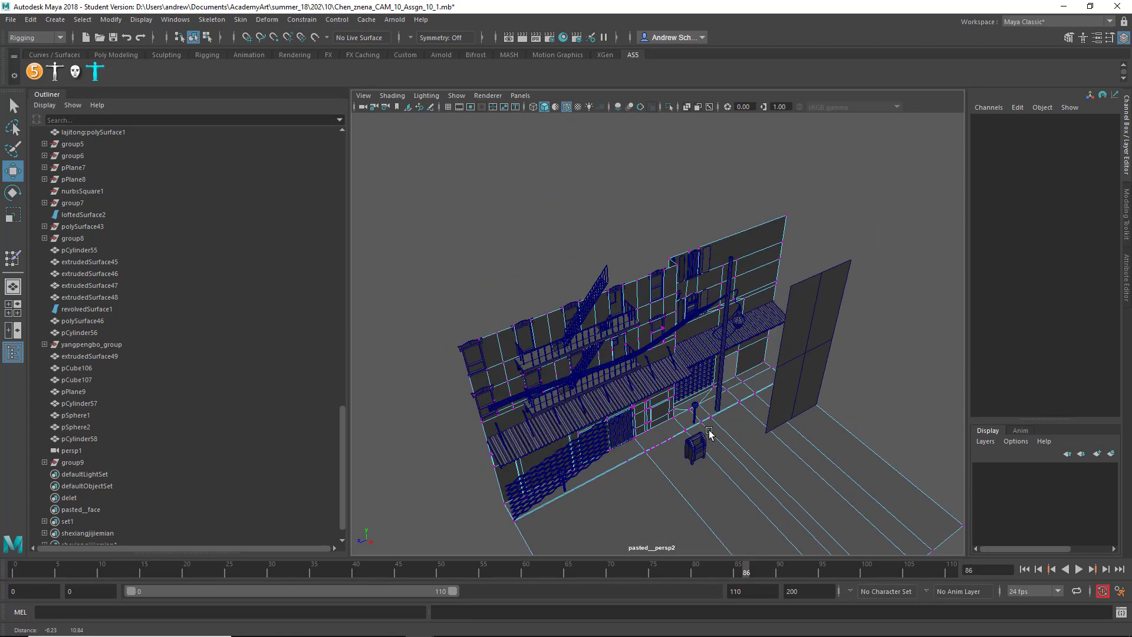
{"action": "left_click_drag", "start_coordinate": [709, 433], "coordinate": [449, 198], "text": "alt"}
Turn off Wireframe on Shaded and return the building surface to object mode to show the scene plainly shaded.
{"action": "left_click", "coordinate": [392, 96]}
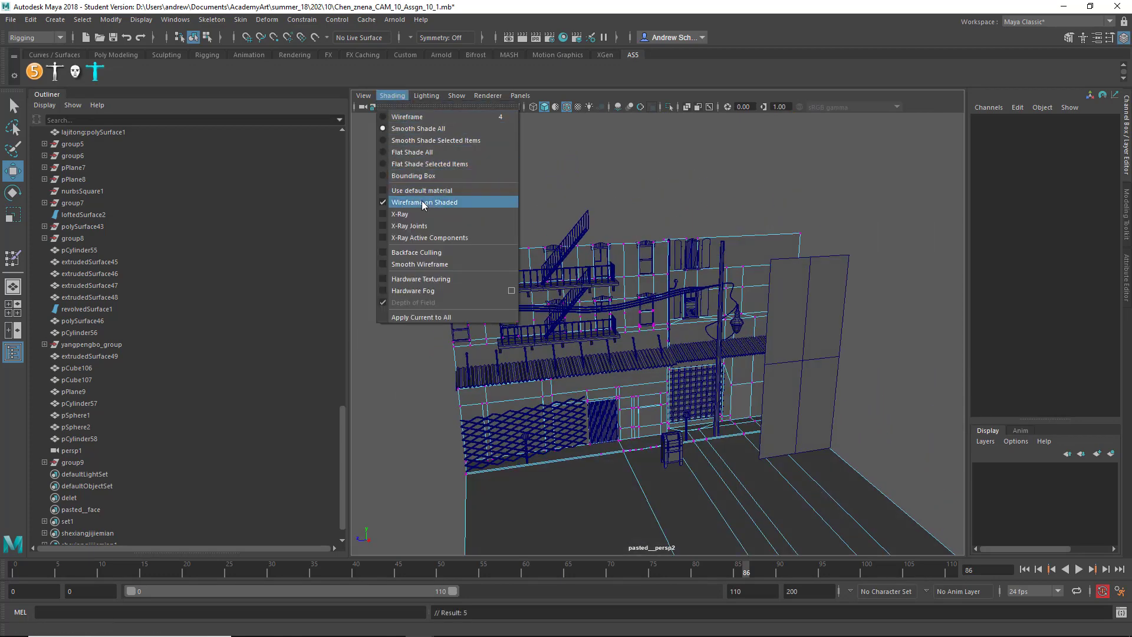
{"action": "left_click", "coordinate": [442, 200]}
{"action": "right_click_drag", "start_coordinate": [568, 330], "coordinate": [613, 272]}
{"action": "left_click_drag", "start_coordinate": [657, 202], "coordinate": [598, 271], "text": "alt"}
{"action": "right_click_drag", "start_coordinate": [599, 271], "coordinate": [620, 291], "text": "alt"}
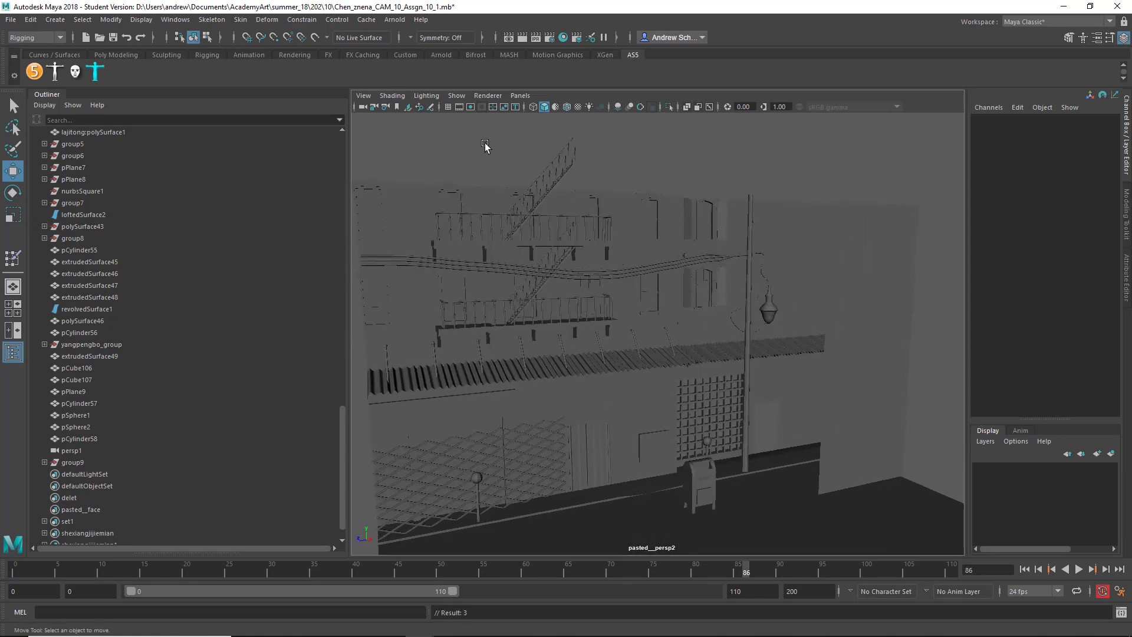
Enable Screen-space Ambient Occlusion and Multisampling Anti-aliasing in the Hardware Renderer 2.0 settings.
{"action": "left_click", "coordinate": [477, 97]}
{"action": "left_click", "coordinate": [557, 117]}
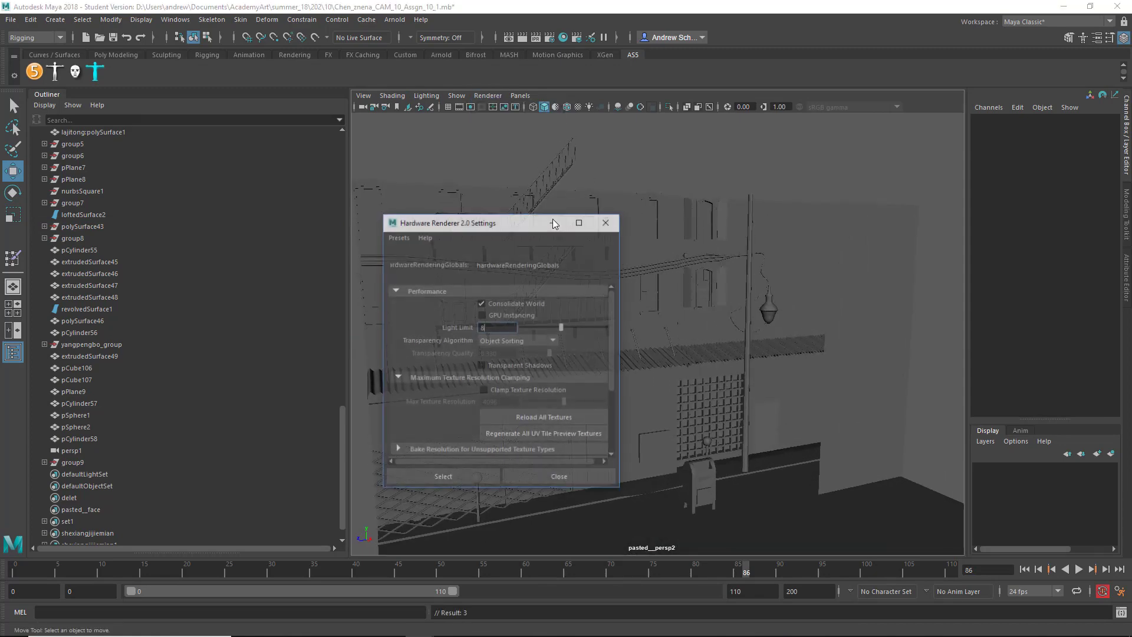
{"action": "scroll", "coordinate": [525, 328], "scroll_direction": "down", "scroll_amount": 3}
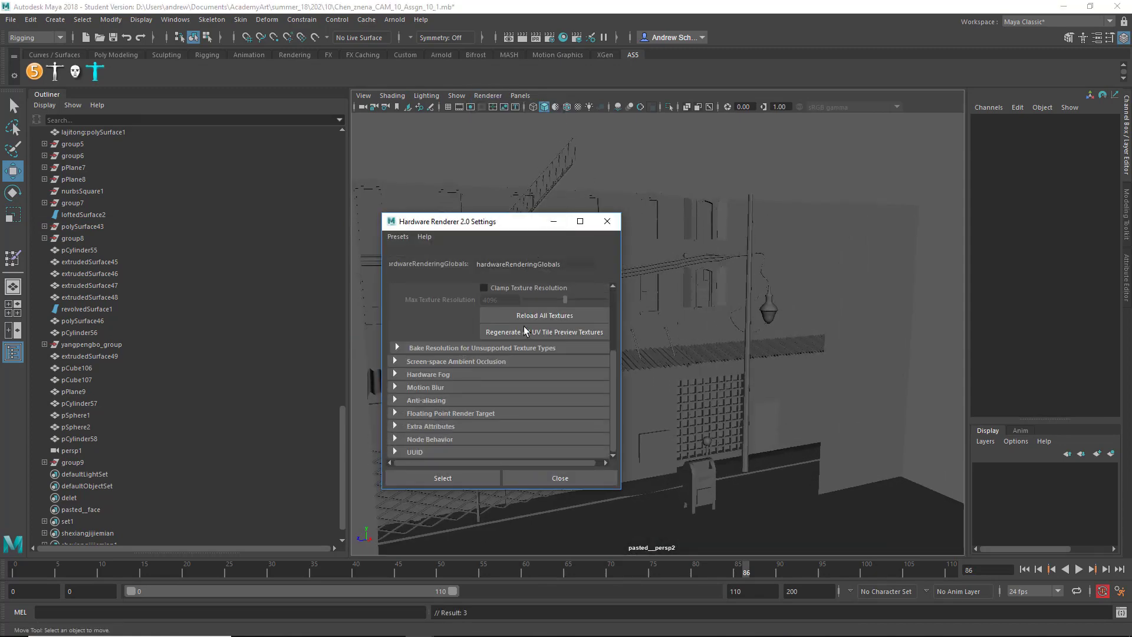
{"action": "left_click", "coordinate": [464, 362]}
{"action": "left_click", "coordinate": [486, 374]}
{"action": "left_click", "coordinate": [471, 361]}
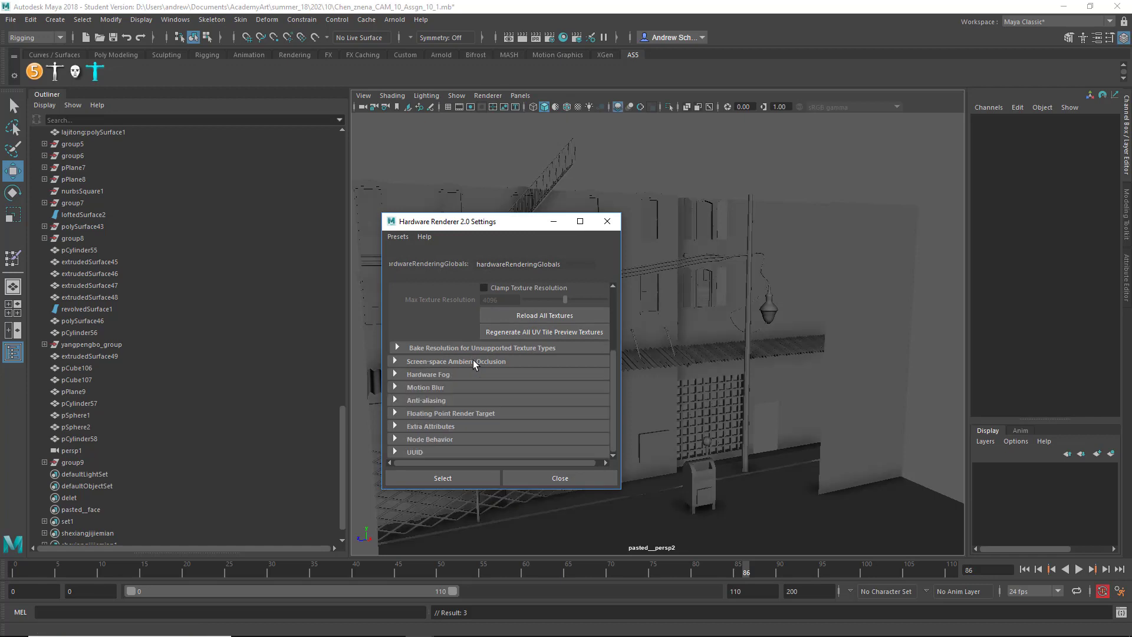
{"action": "left_click", "coordinate": [442, 400]}
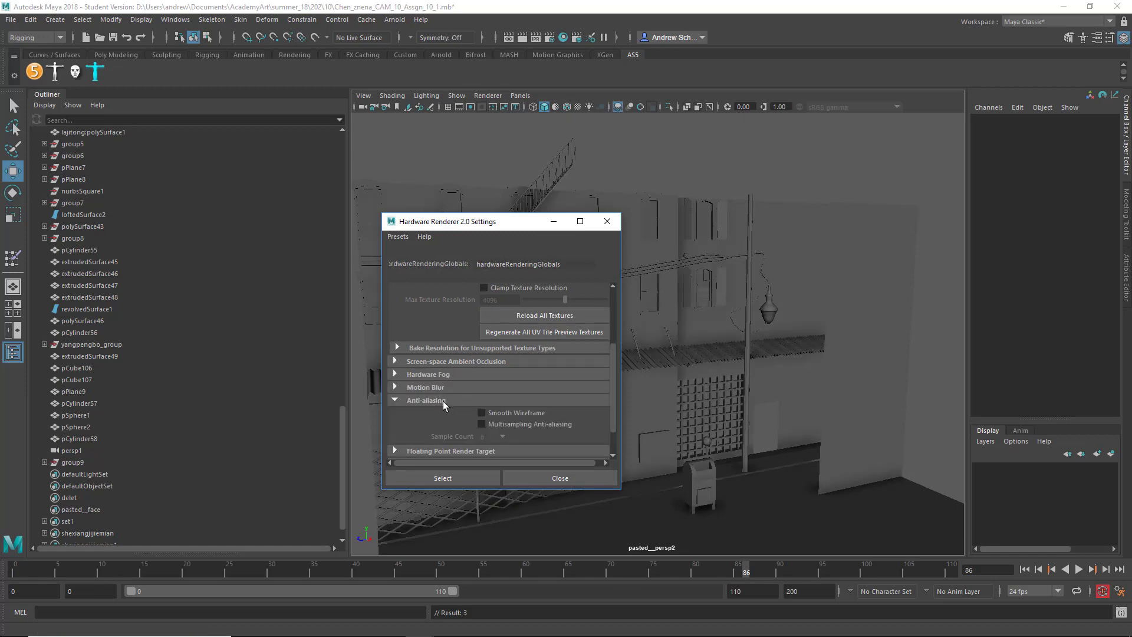
{"action": "left_click", "coordinate": [491, 423]}
{"action": "left_click", "coordinate": [583, 478]}
Examine the building, fire escapes and storefronts under the ambient-occlusion shading from several close and distant viewpoints.
{"action": "left_click_drag", "start_coordinate": [566, 471], "coordinate": [536, 432], "text": "alt"}
{"action": "right_click_drag", "start_coordinate": [535, 432], "coordinate": [630, 425], "text": "alt"}
{"action": "middle_click_drag", "start_coordinate": [629, 425], "coordinate": [691, 235], "text": "alt"}
{"action": "left_click_drag", "start_coordinate": [644, 340], "coordinate": [615, 342], "text": "alt"}
{"action": "key", "text": "5"}
{"action": "middle_click_drag", "start_coordinate": [614, 342], "coordinate": [742, 548], "text": "alt"}
{"action": "middle_click_drag", "start_coordinate": [659, 414], "coordinate": [668, 489], "text": "alt"}
{"action": "left_click_drag", "start_coordinate": [668, 489], "coordinate": [613, 359], "text": "alt"}
{"action": "right_click_drag", "start_coordinate": [613, 359], "coordinate": [708, 386], "text": "alt"}
{"action": "middle_click_drag", "start_coordinate": [708, 386], "coordinate": [680, 563], "text": "alt"}
{"action": "key", "text": "3"}
{"action": "middle_click_drag", "start_coordinate": [643, 404], "coordinate": [613, 281], "text": "alt"}
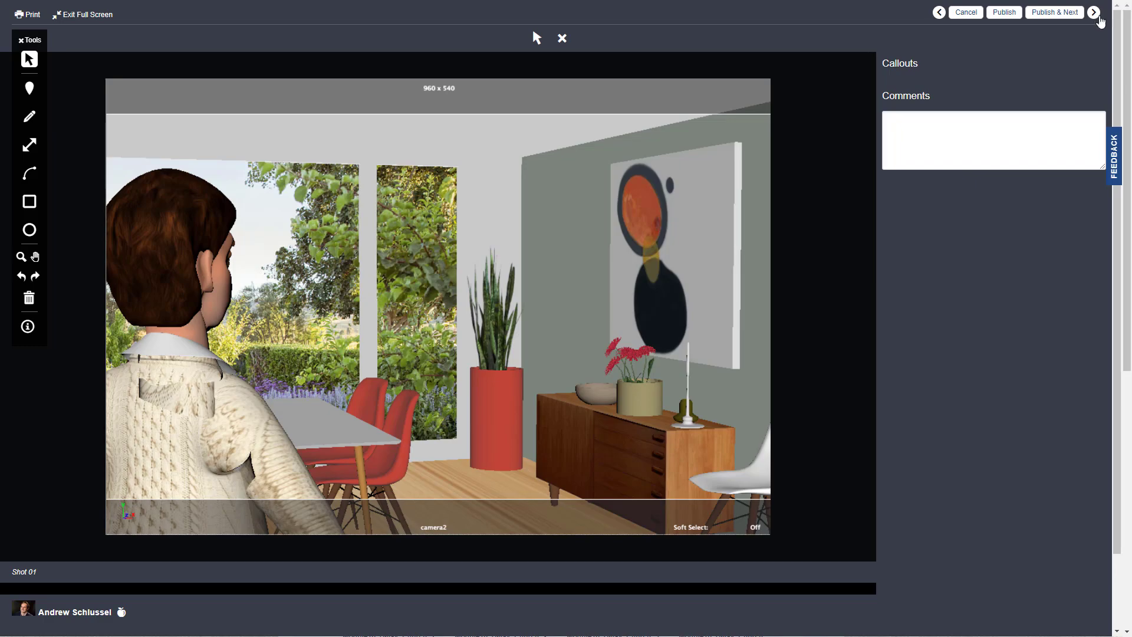
Switch to the web assignment viewer and step through the submitted images from Shot 01 past Shot 03.
{"action": "left_click", "coordinate": [1093, 12]}
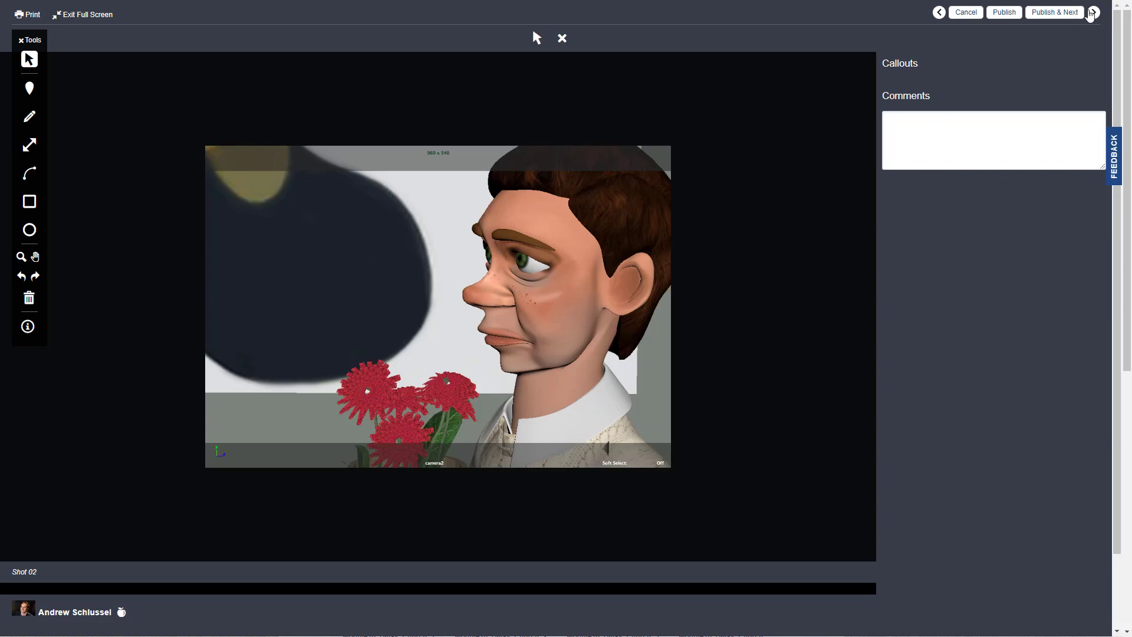
{"action": "left_click", "coordinate": [1091, 13]}
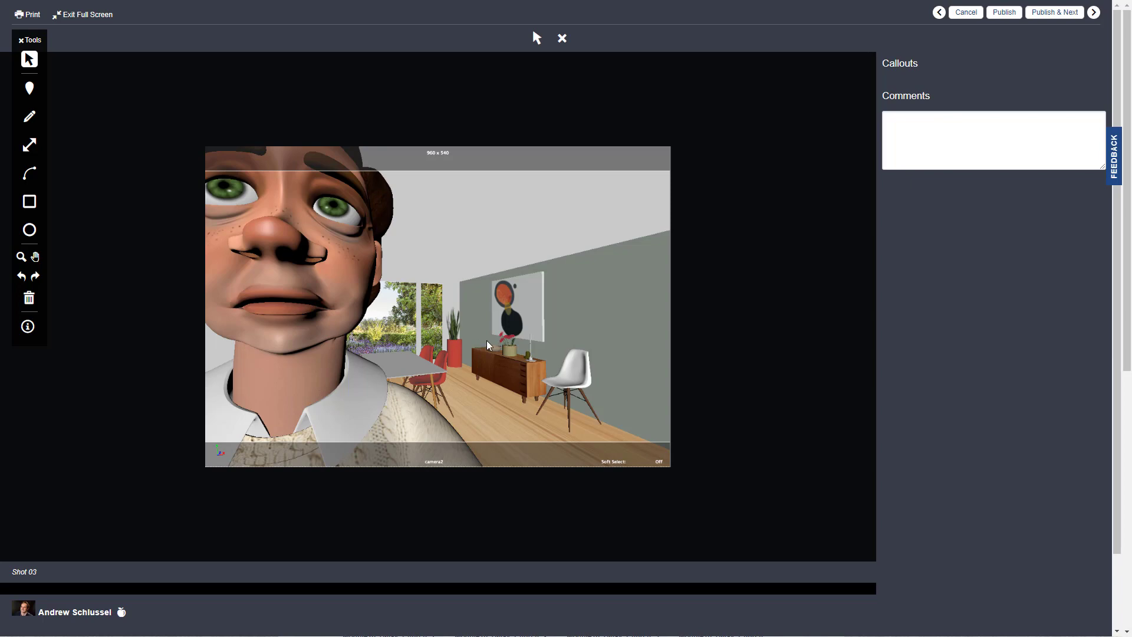
{"action": "left_click", "coordinate": [1091, 14]}
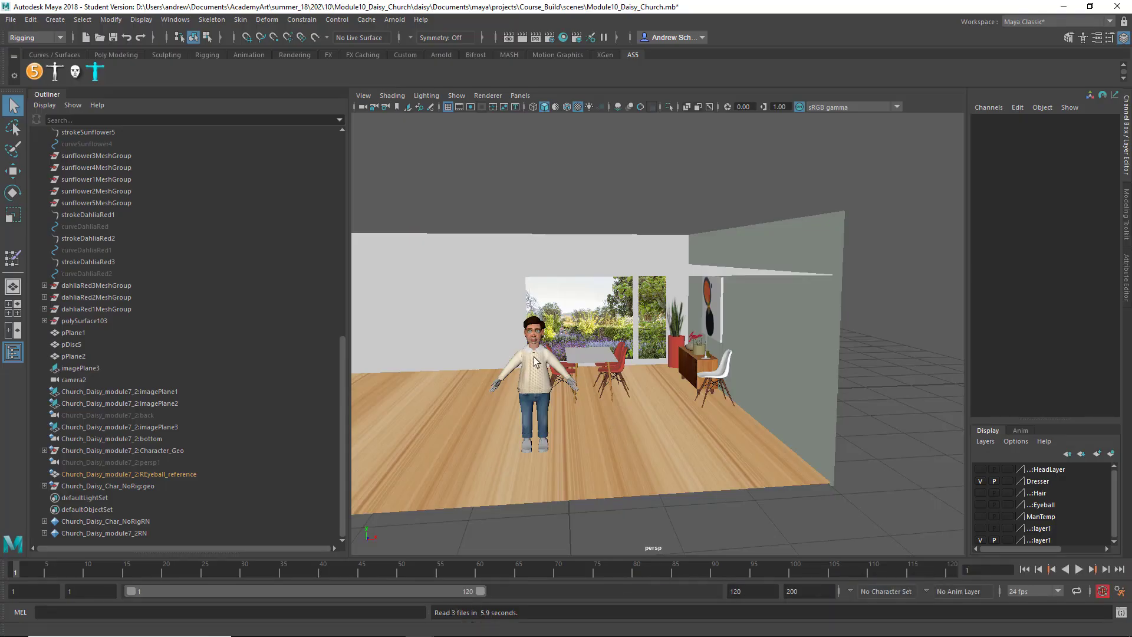
Inspect the dining area of the Module10_Daisy_Church scene, selecting the red chairs' seats and one of the leg braces.
{"action": "left_click_drag", "start_coordinate": [535, 360], "coordinate": [548, 383], "text": "alt"}
{"action": "right_click_drag", "start_coordinate": [548, 384], "coordinate": [794, 401], "text": "alt"}
{"action": "middle_click_drag", "start_coordinate": [793, 402], "coordinate": [774, 489], "text": "alt"}
{"action": "left_click_drag", "start_coordinate": [688, 446], "coordinate": [664, 435], "text": "alt"}
{"action": "left_click", "coordinate": [602, 426]}
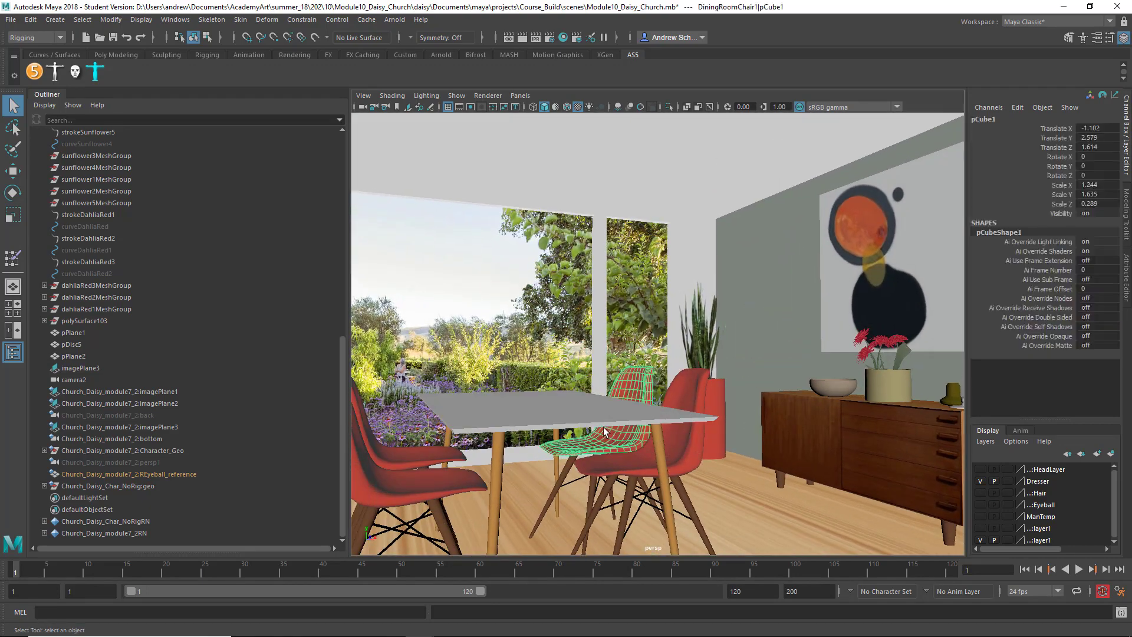
{"action": "left_click", "coordinate": [597, 468]}
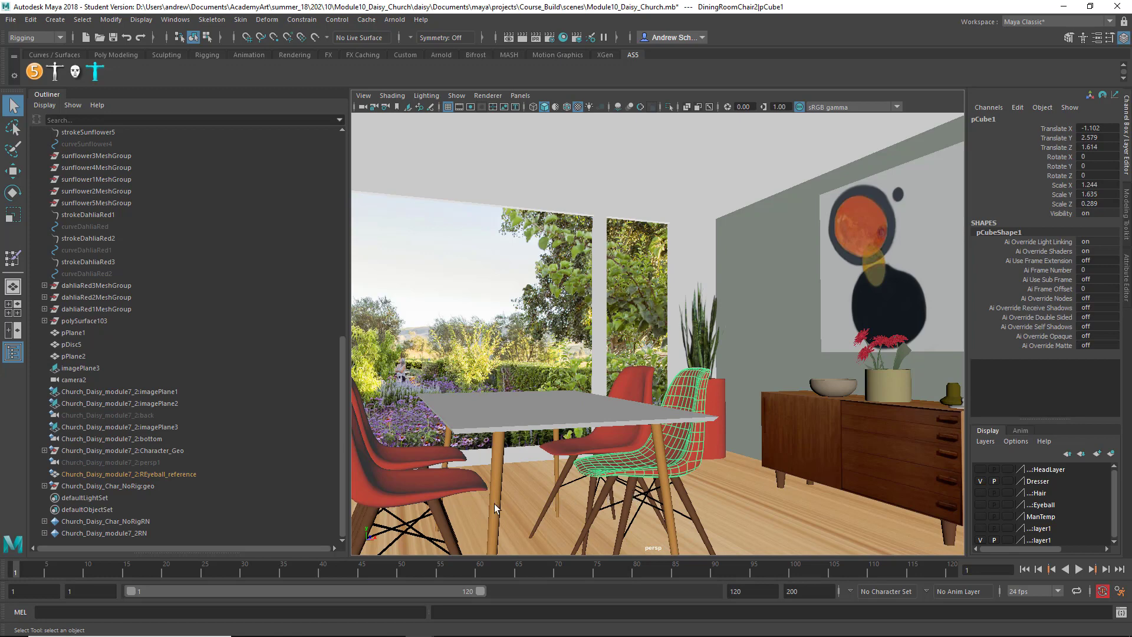
{"action": "left_click", "coordinate": [644, 499]}
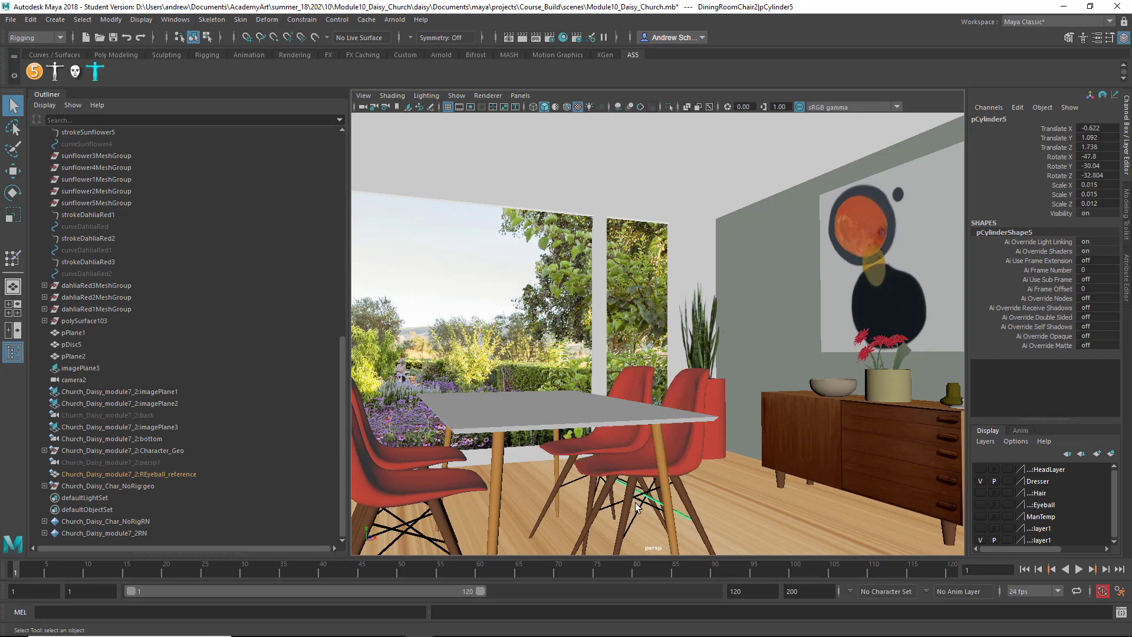
Frame the wooden drawer cabinet and examine its front, side, legs and the objects on it.
{"action": "left_click", "coordinate": [849, 442]}
{"action": "key", "text": "f"}
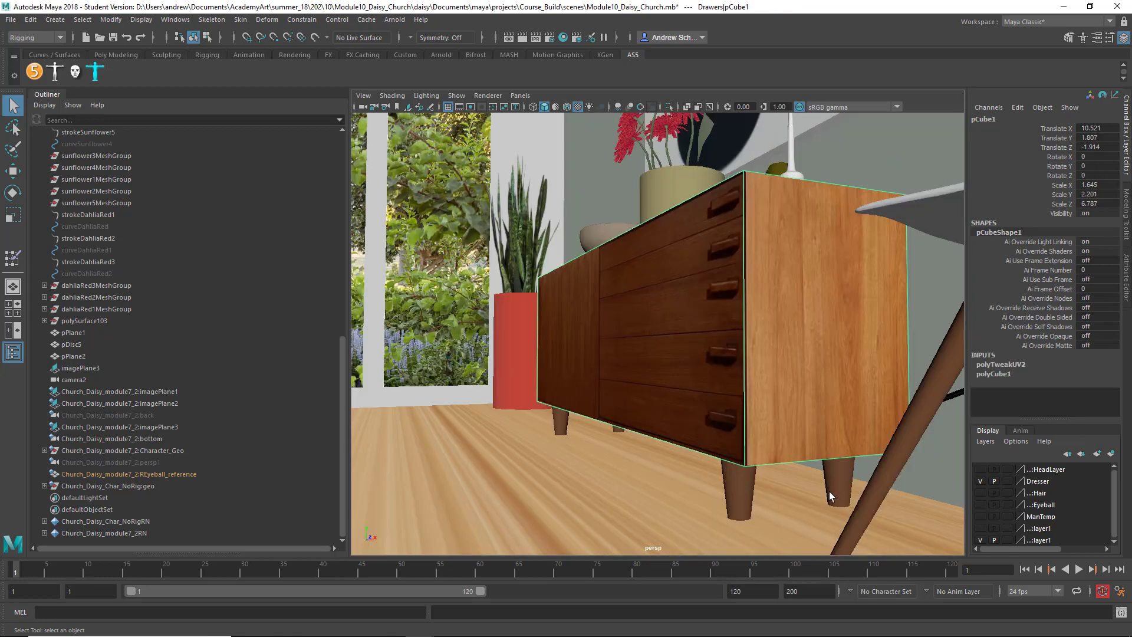
{"action": "left_click_drag", "start_coordinate": [743, 421], "coordinate": [830, 453], "text": "alt"}
{"action": "left_click_drag", "start_coordinate": [750, 379], "coordinate": [741, 435], "text": "alt"}
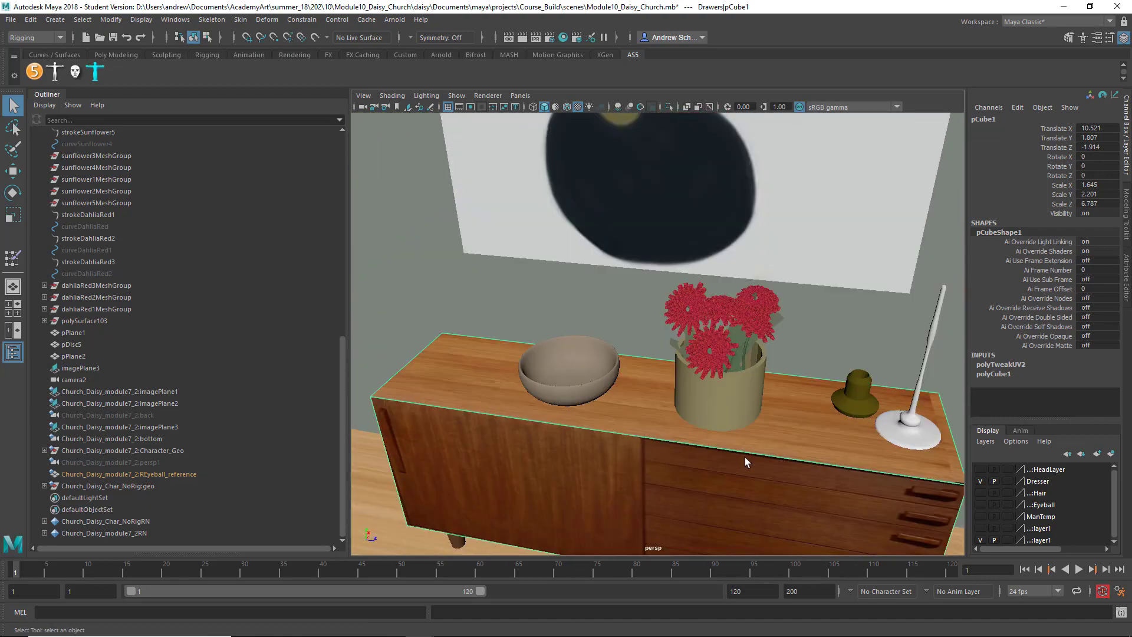
Examine the red dahlias in the vase up close, selecting individual petal and stem pieces.
{"action": "left_click", "coordinate": [719, 358]}
{"action": "key", "text": "f"}
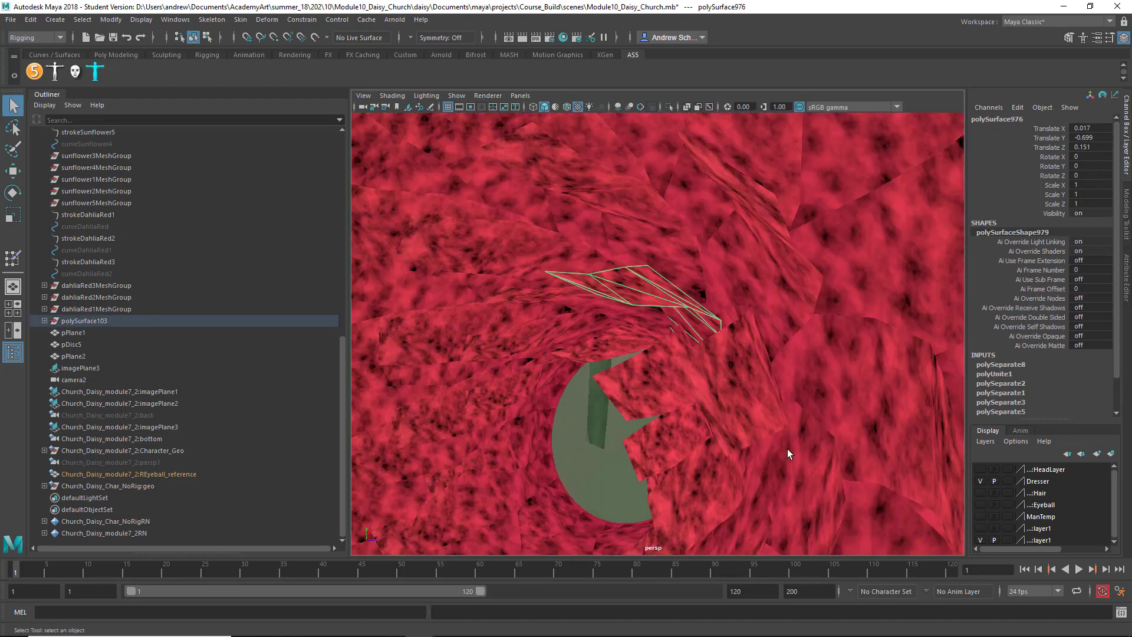
{"action": "right_click_drag", "start_coordinate": [801, 448], "coordinate": [639, 442], "text": "alt"}
{"action": "left_click_drag", "start_coordinate": [640, 442], "coordinate": [702, 387], "text": "alt"}
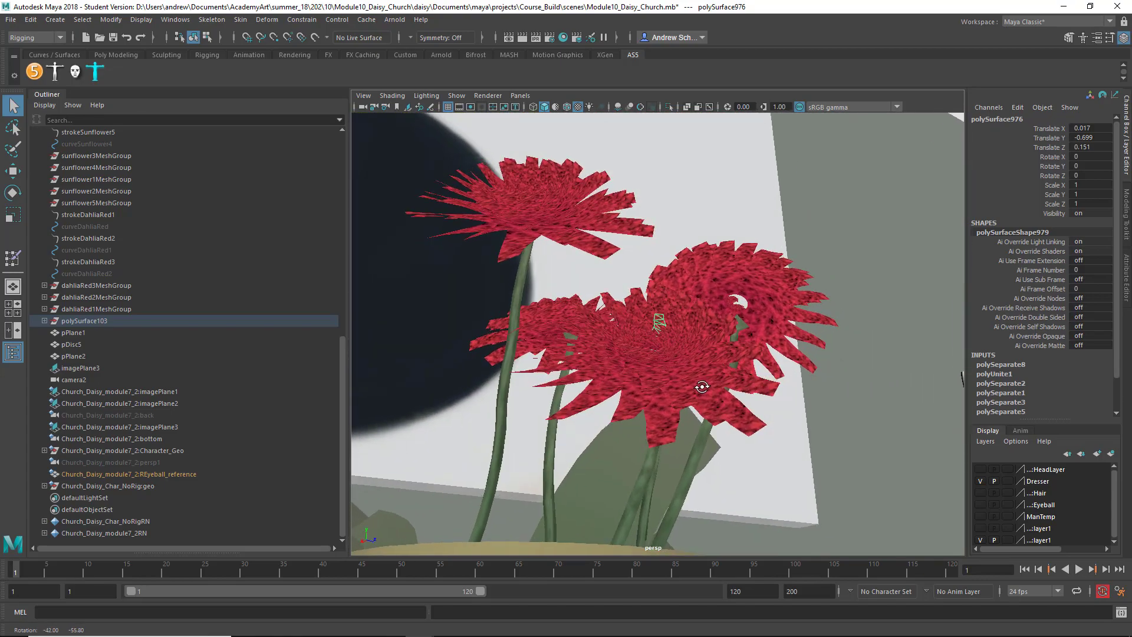
{"action": "scroll", "coordinate": [996, 395], "scroll_direction": "down", "scroll_amount": 2}
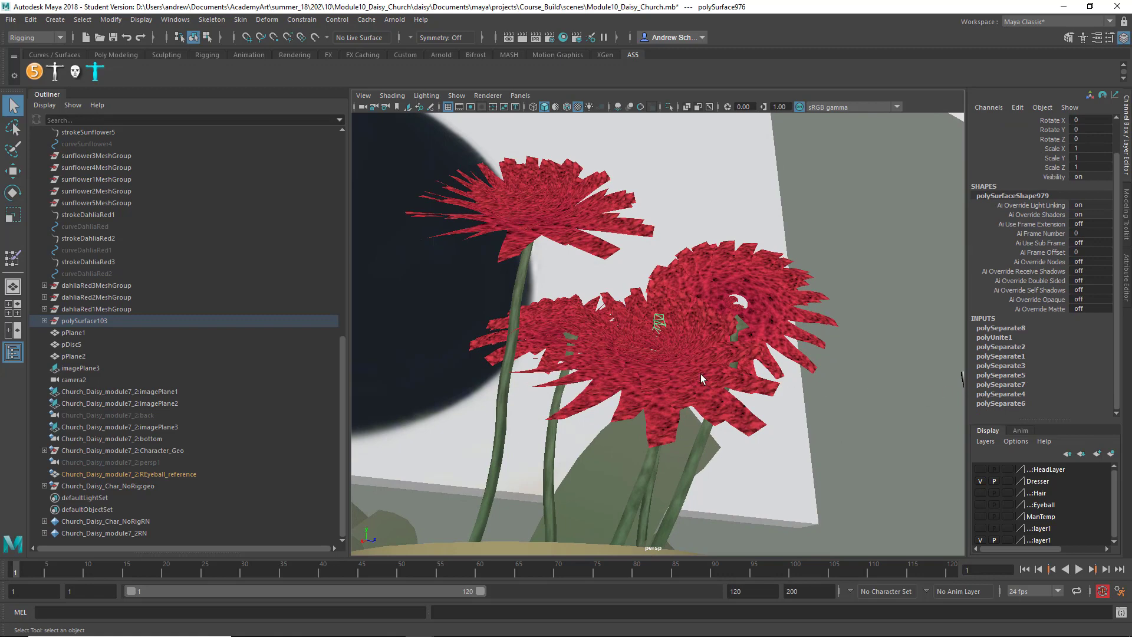
{"action": "left_click", "coordinate": [656, 435]}
{"action": "left_click", "coordinate": [665, 469]}
{"action": "left_click_drag", "start_coordinate": [664, 469], "coordinate": [666, 455], "text": "alt"}
{"action": "scroll", "coordinate": [666, 455], "scroll_direction": "down", "scroll_amount": 6}
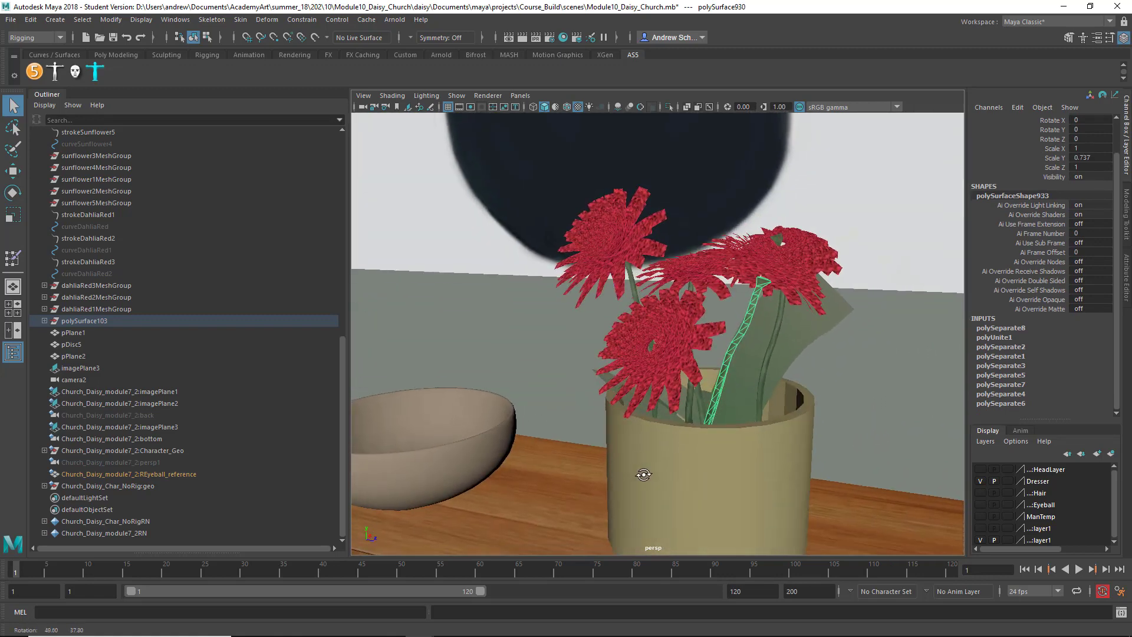
Select the objects on top of the cabinet and the wall painting in turn to check how they are modeled.
{"action": "left_click", "coordinate": [546, 393]}
{"action": "left_click", "coordinate": [678, 415]}
{"action": "left_click", "coordinate": [819, 430]}
{"action": "left_click", "coordinate": [768, 457]}
{"action": "right_click_drag", "start_coordinate": [768, 457], "coordinate": [581, 369], "text": "alt"}
{"action": "left_click", "coordinate": [643, 267]}
{"action": "left_click_drag", "start_coordinate": [744, 339], "coordinate": [663, 362], "text": "alt"}
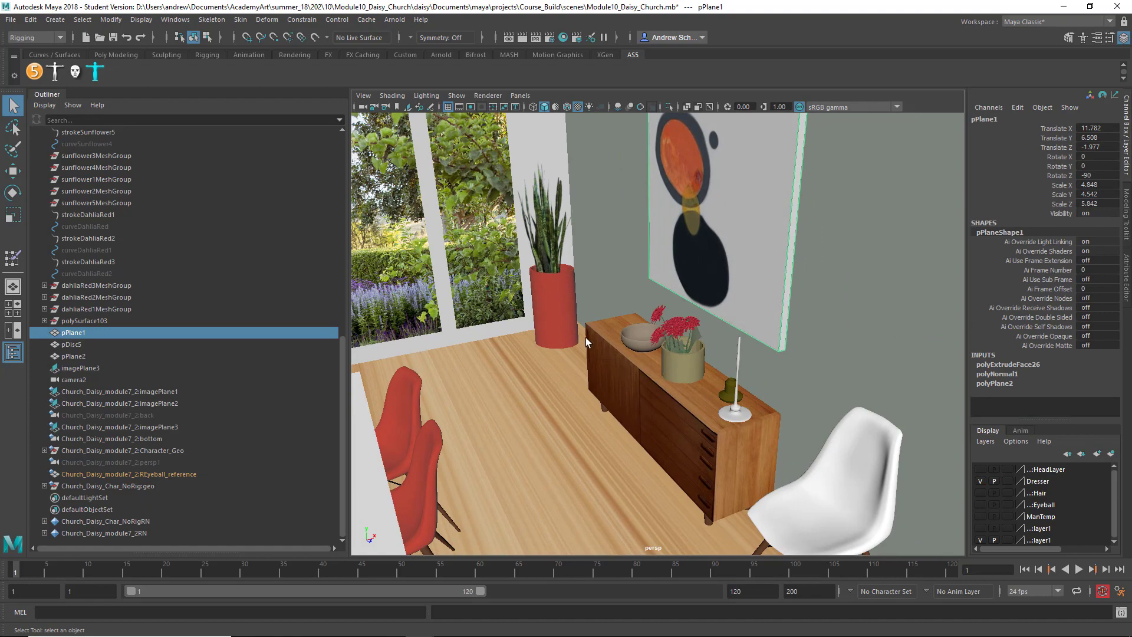
Inspect the potted plant's leaf plane beside the windows and how it sits in the red planter.
{"action": "left_click", "coordinate": [537, 236]}
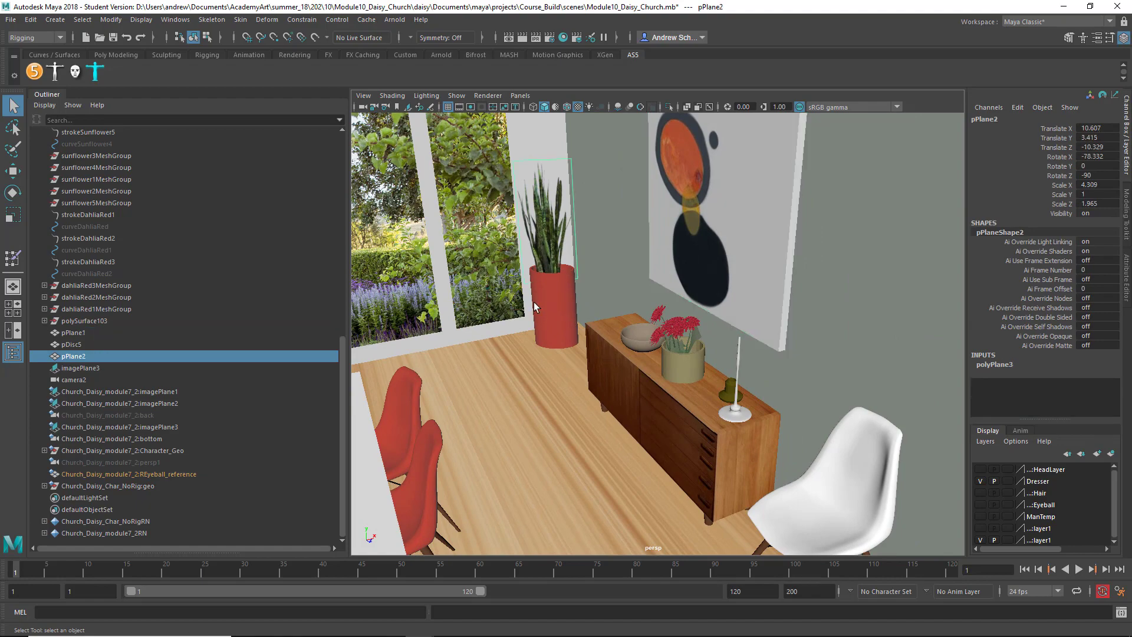
{"action": "key", "text": "f"}
{"action": "left_click_drag", "start_coordinate": [533, 302], "coordinate": [496, 313], "text": "alt"}
{"action": "right_click_drag", "start_coordinate": [725, 369], "coordinate": [384, 370], "text": "alt"}
{"action": "left_click_drag", "start_coordinate": [570, 412], "coordinate": [643, 407], "text": "alt"}
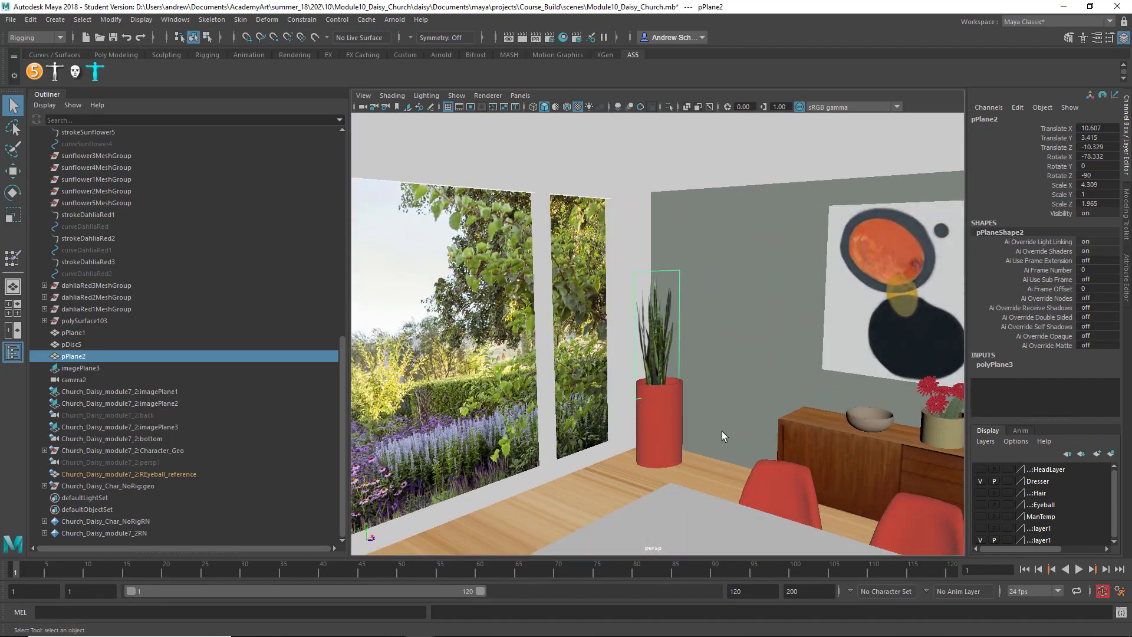
{"action": "mouse_move", "coordinate": [723, 431]}
{"action": "left_mouse_down", "text": "alt"}
{"action": "mouse_move", "coordinate": [658, 424]}
{"action": "mouse_move", "coordinate": [742, 430]}
{"action": "mouse_move", "coordinate": [695, 413]}
{"action": "mouse_move", "coordinate": [691, 433]}
{"action": "mouse_move", "coordinate": [455, 447]}
{"action": "mouse_move", "coordinate": [798, 468]}
{"action": "mouse_move", "coordinate": [627, 412]}
{"action": "mouse_move", "coordinate": [645, 414]}
{"action": "mouse_move", "coordinate": [549, 281]}
{"action": "left_mouse_up", "text": "alt"}
Select the window wall, the picture wall and the floor in turn to check the room's construction.
{"action": "key", "text": "e"}
{"action": "left_click", "coordinate": [463, 214]}
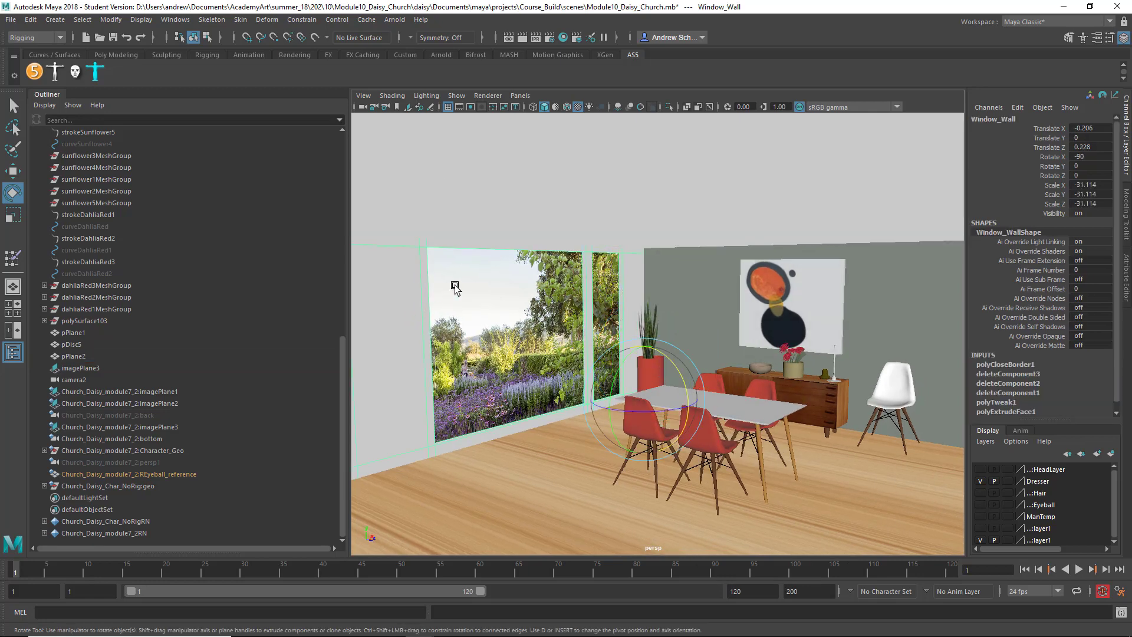
{"action": "left_click", "coordinate": [669, 297]}
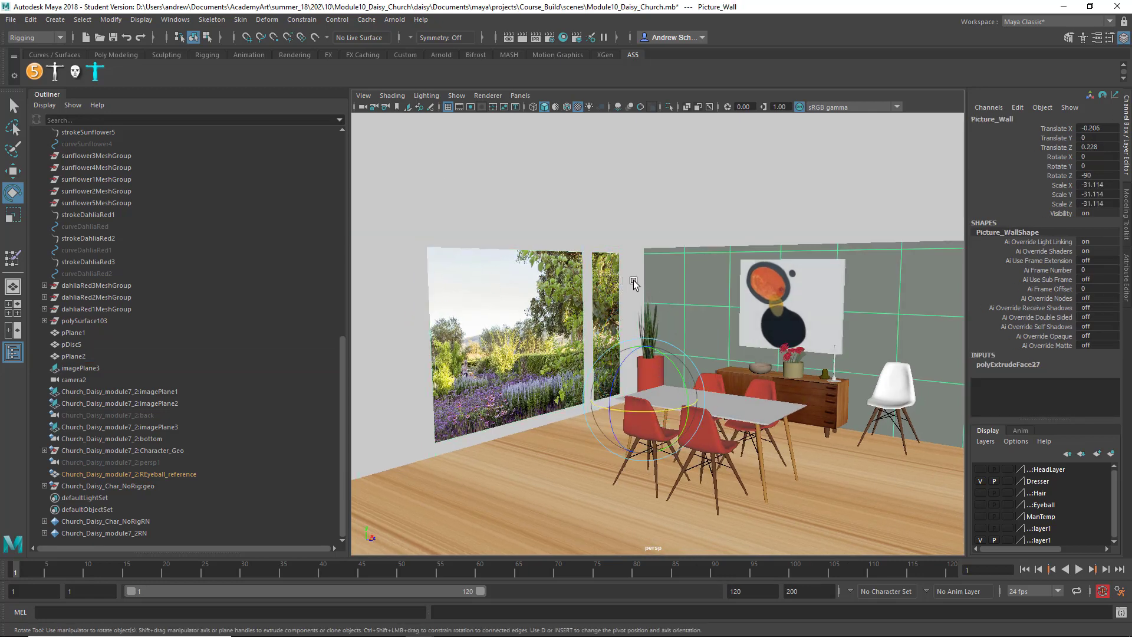
{"action": "left_click", "coordinate": [607, 476]}
Inspect the character's sweater, hand, jeans and shoes up close against the wooden floor.
{"action": "left_click_drag", "start_coordinate": [606, 475], "coordinate": [672, 383], "text": "alt"}
{"action": "middle_click_drag", "start_coordinate": [803, 435], "coordinate": [404, 285], "text": "alt"}
{"action": "left_click", "coordinate": [790, 339]}
{"action": "left_click_drag", "start_coordinate": [796, 339], "coordinate": [778, 383], "text": "alt"}
{"action": "middle_click_drag", "start_coordinate": [516, 348], "coordinate": [651, 303], "text": "alt"}
{"action": "right_click_drag", "start_coordinate": [652, 303], "coordinate": [687, 303], "text": "alt"}
{"action": "left_click", "coordinate": [754, 370]}
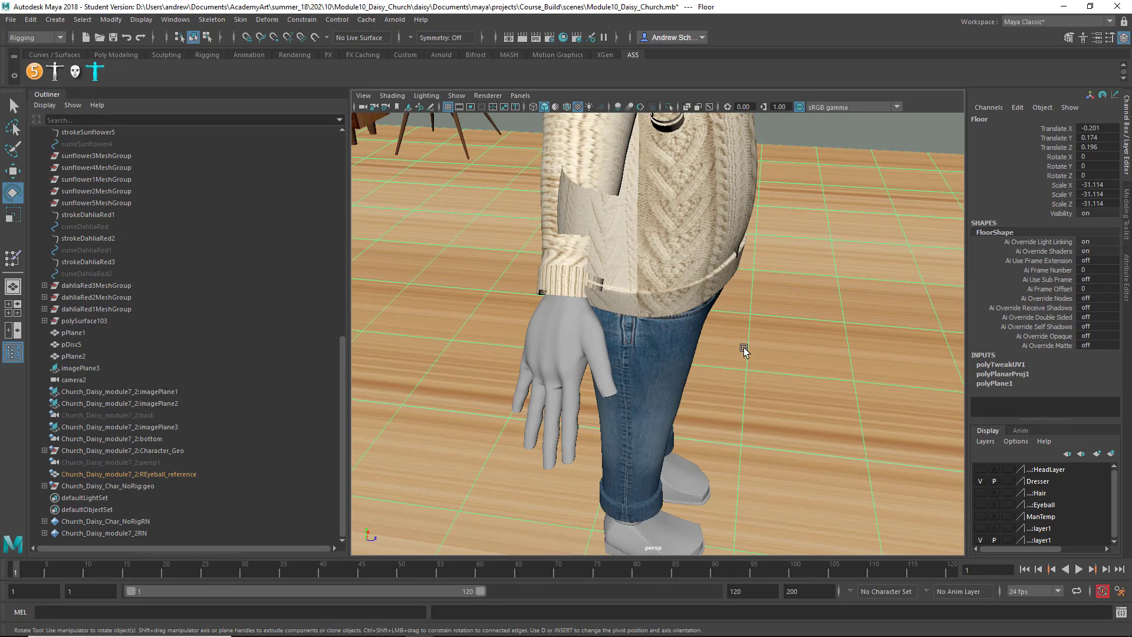
Delete the floor's construction history and open the hardwood image file node that feeds the color of lambert11.
{"action": "key", "text": "ctrl+a"}
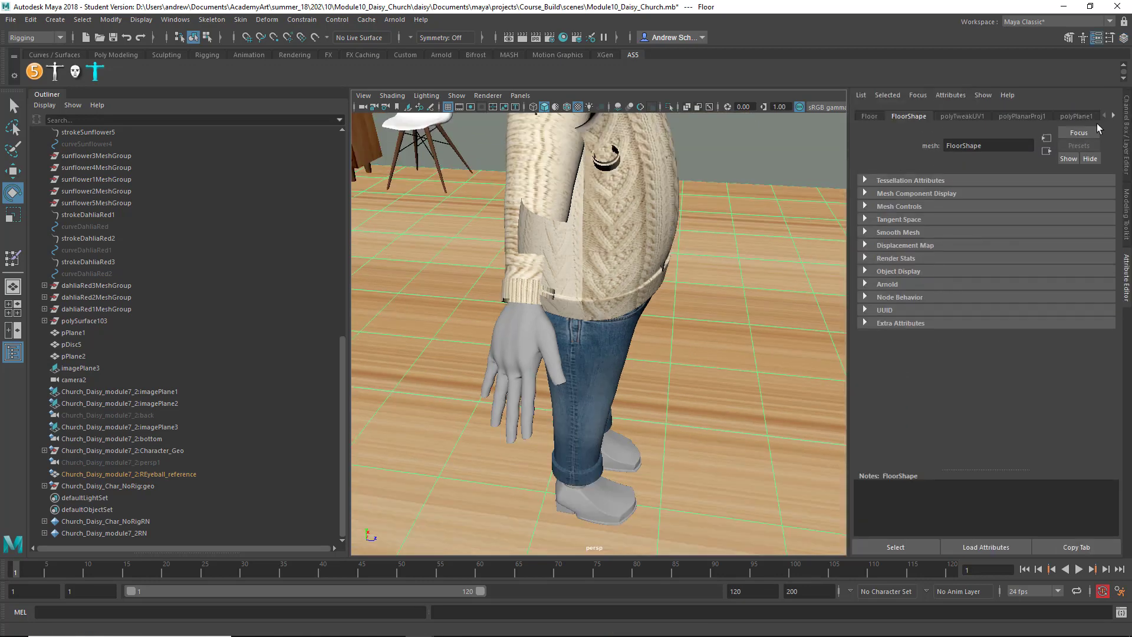
{"action": "key", "text": "alt+shift+d"}
{"action": "left_click", "coordinate": [954, 117]}
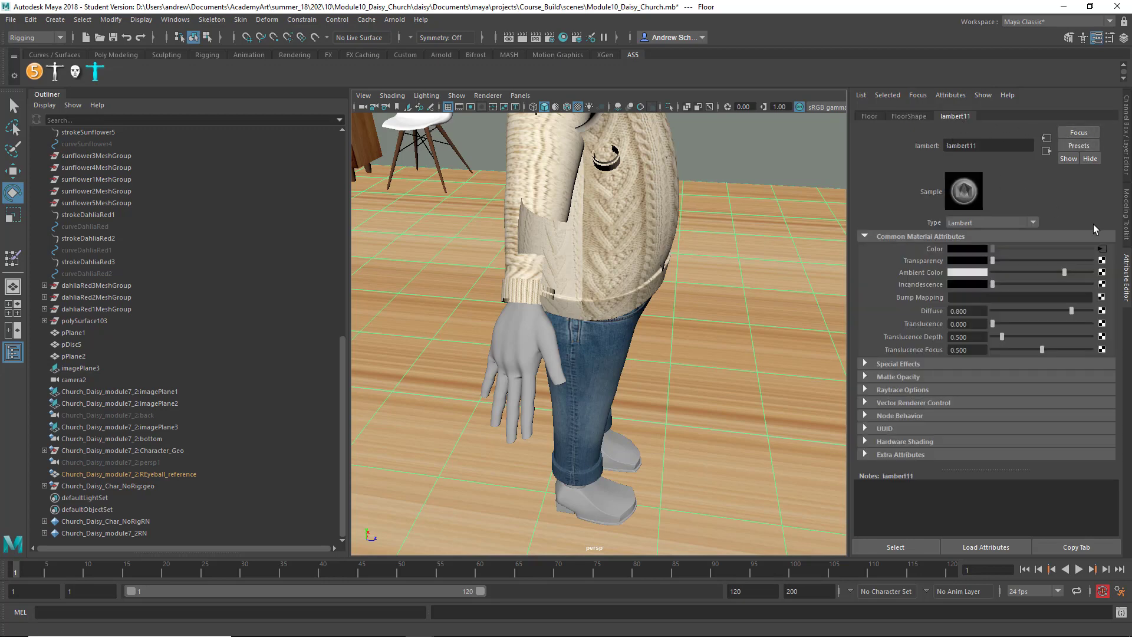
{"action": "left_click", "coordinate": [1102, 249]}
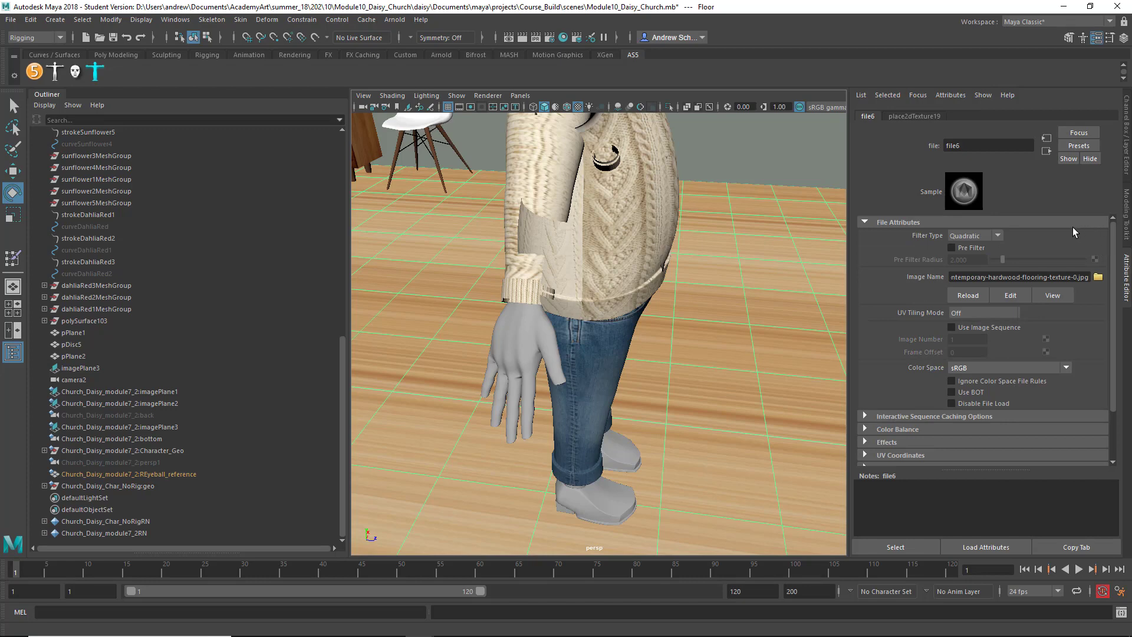
Show the Hypershade in place of the perspective view and graph the input and output connections of lambert11SG.
{"action": "left_click_drag", "start_coordinate": [831, 287], "coordinate": [749, 307], "text": "alt"}
{"action": "right_click_drag", "start_coordinate": [748, 308], "coordinate": [525, 318], "text": "alt"}
{"action": "left_click_drag", "start_coordinate": [628, 325], "coordinate": [656, 308], "text": "alt"}
{"action": "key", "text": "space"}
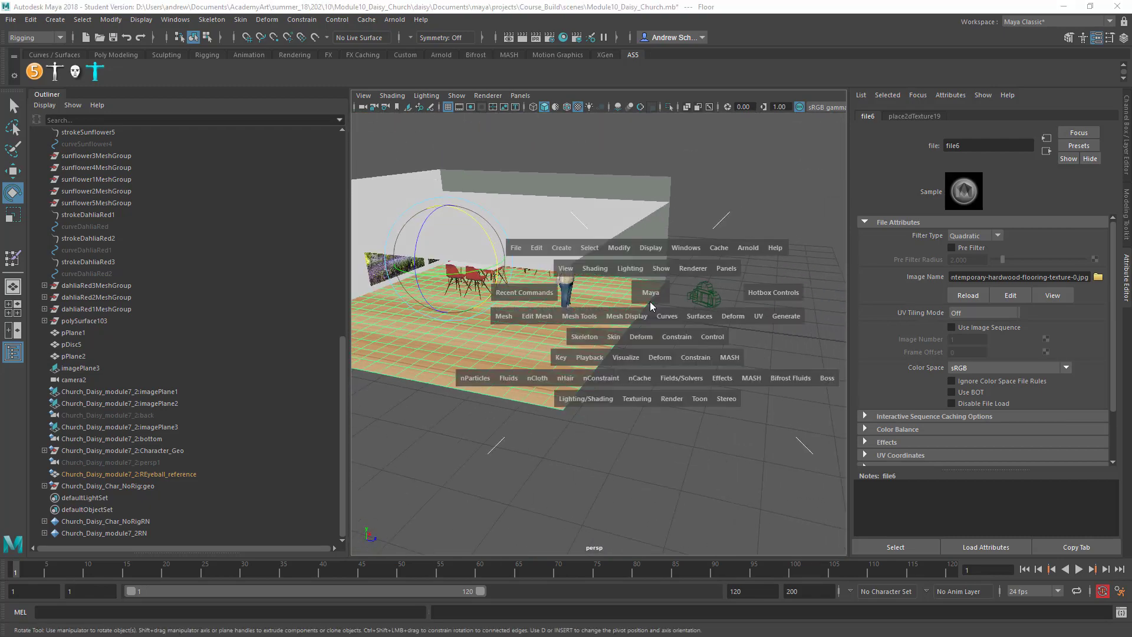
{"action": "left_click", "coordinate": [660, 430]}
{"action": "left_click_drag", "start_coordinate": [661, 432], "coordinate": [596, 430]}
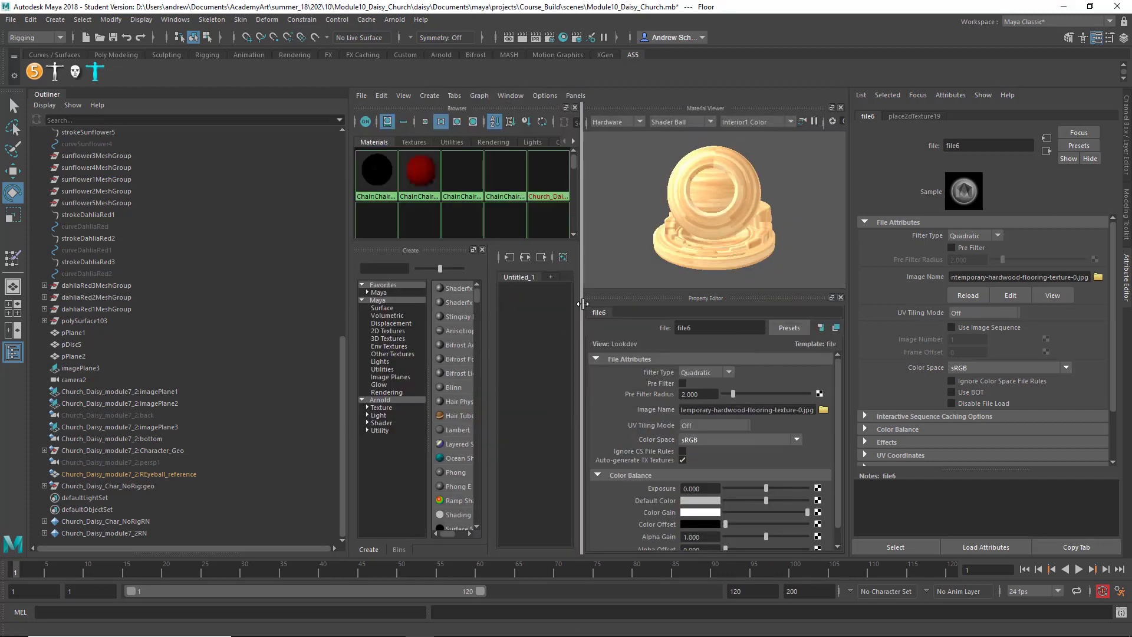
{"action": "left_click", "coordinate": [525, 257]}
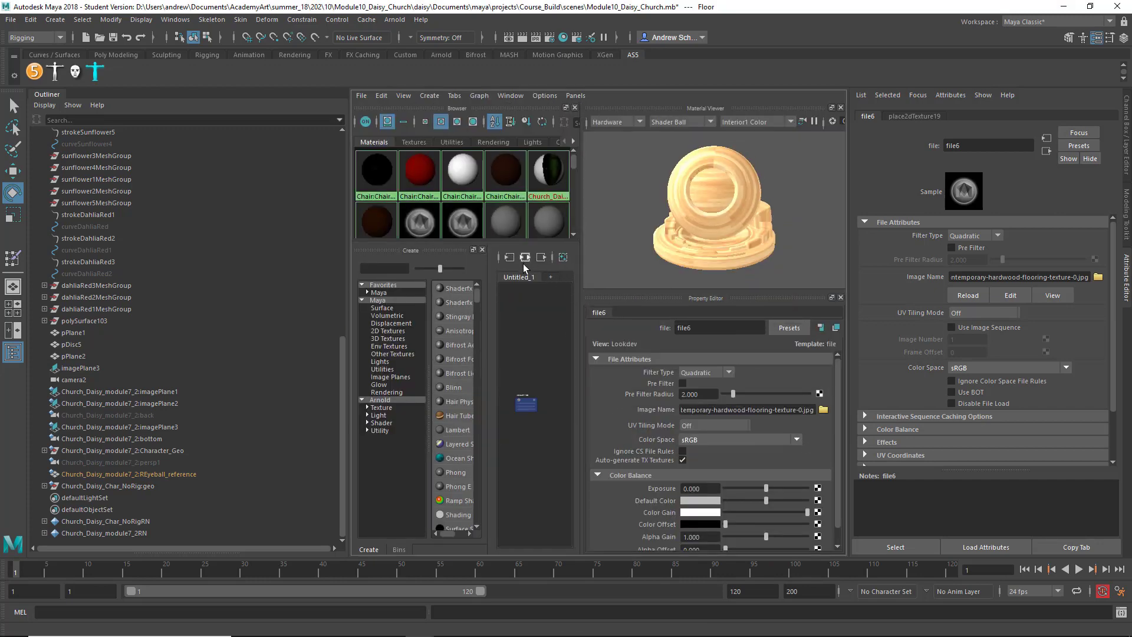
{"action": "left_click", "coordinate": [529, 403]}
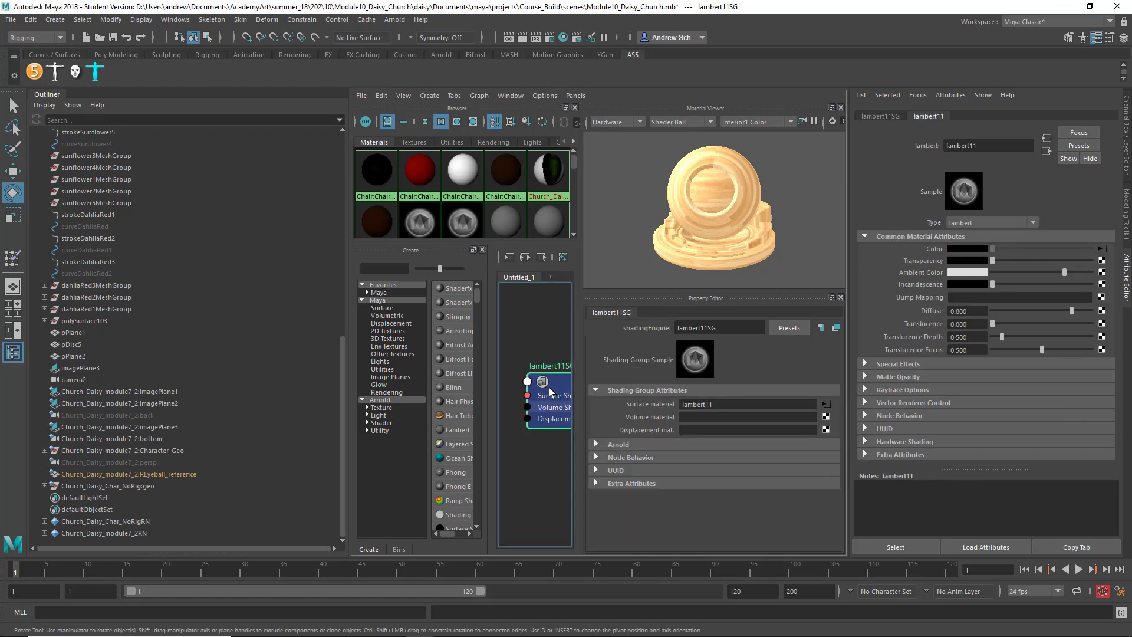
{"action": "left_click", "coordinate": [525, 257]}
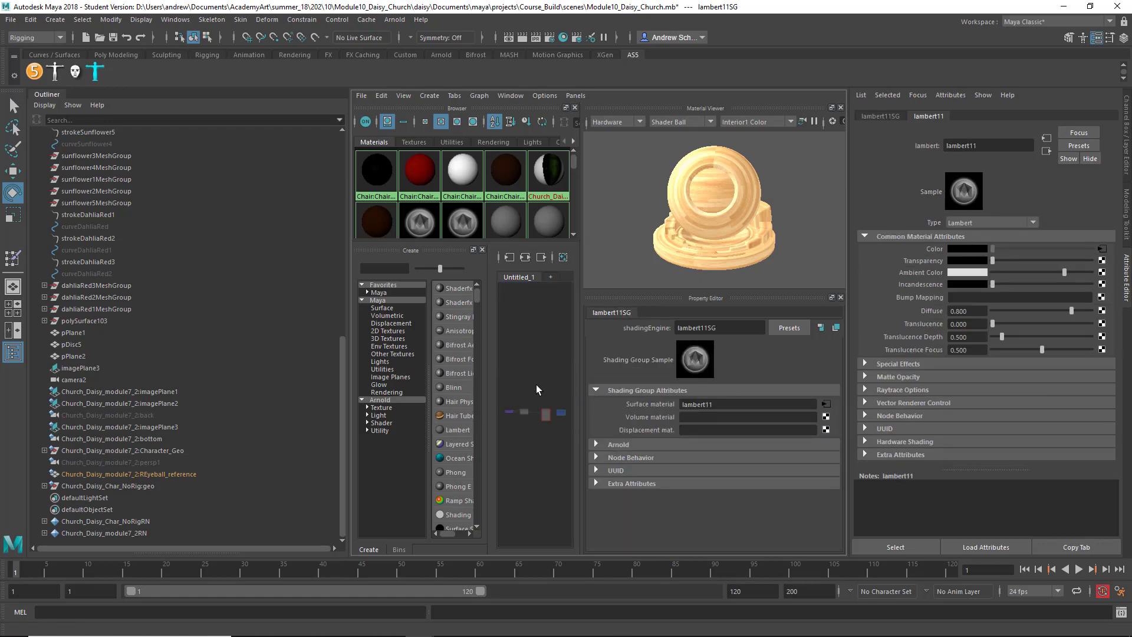
Hide the Outliner to widen the Hypershade, then examine the lambert11 network and its color file node.
{"action": "left_click", "coordinate": [13, 352]}
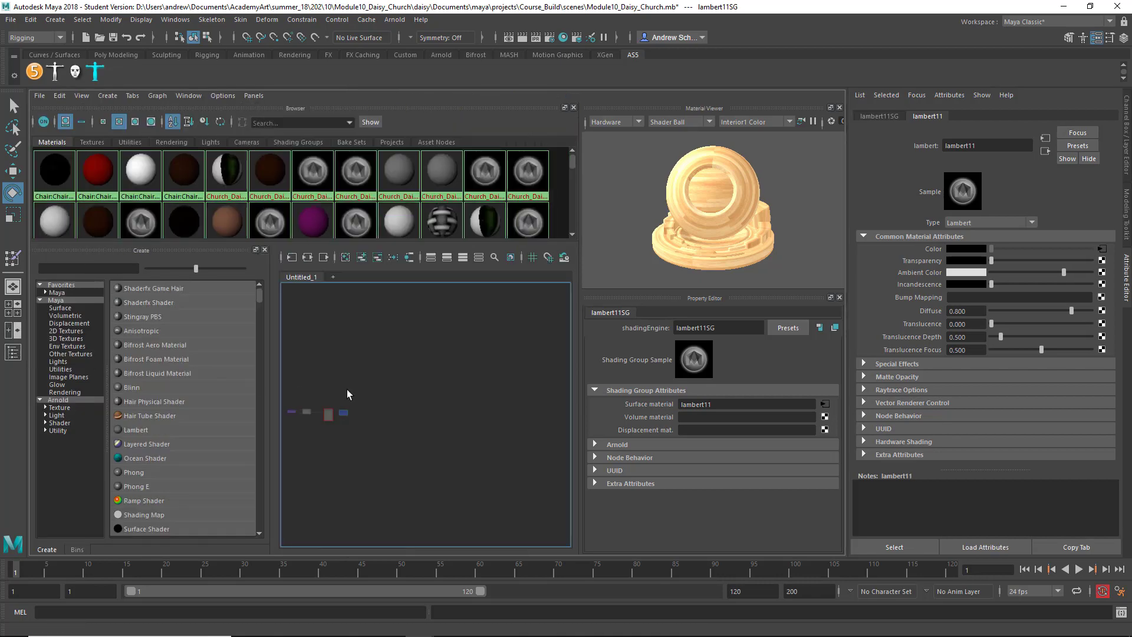
{"action": "scroll", "coordinate": [320, 402], "scroll_direction": "up", "scroll_amount": 5}
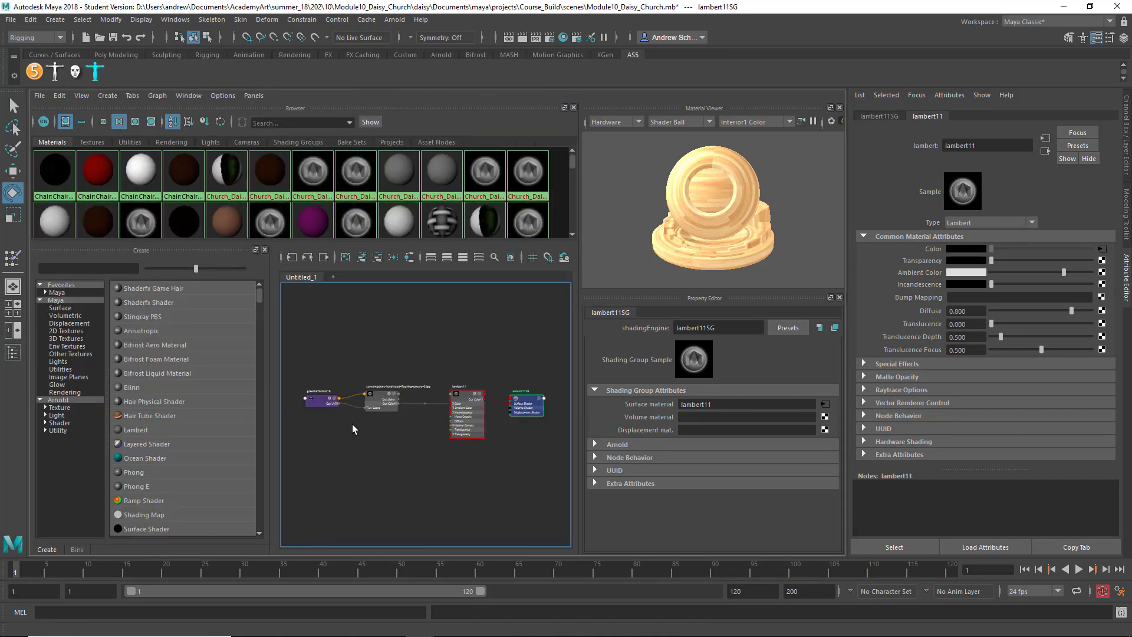
{"action": "scroll", "coordinate": [348, 428], "scroll_direction": "up", "scroll_amount": 4}
{"action": "middle_click_drag", "start_coordinate": [520, 405], "coordinate": [281, 422], "text": "alt"}
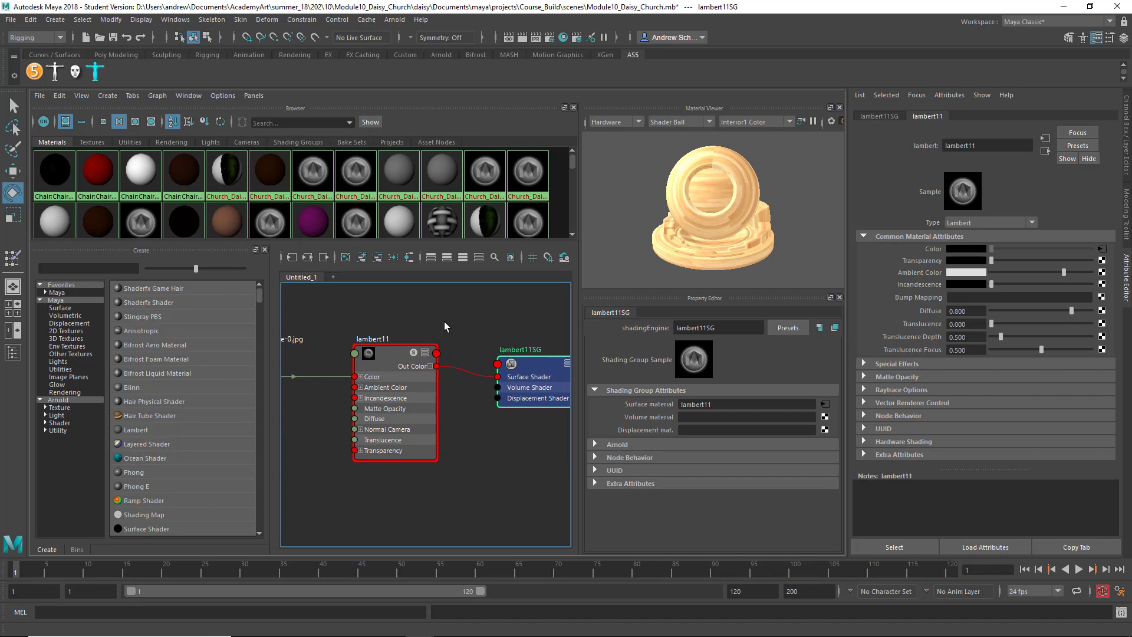
{"action": "left_click", "coordinate": [1103, 250]}
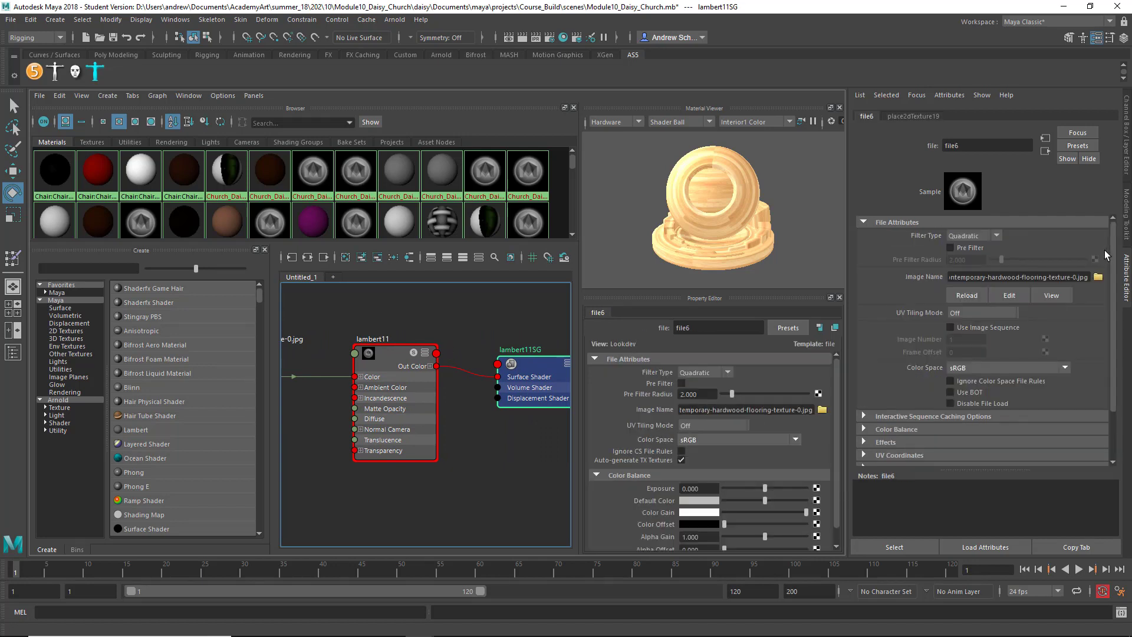
Undo the recent graphing and selection changes and the deletion of the floor's history.
{"action": "key", "text": "ctrl+z"}
{"action": "key", "text": "ctrl+z"}
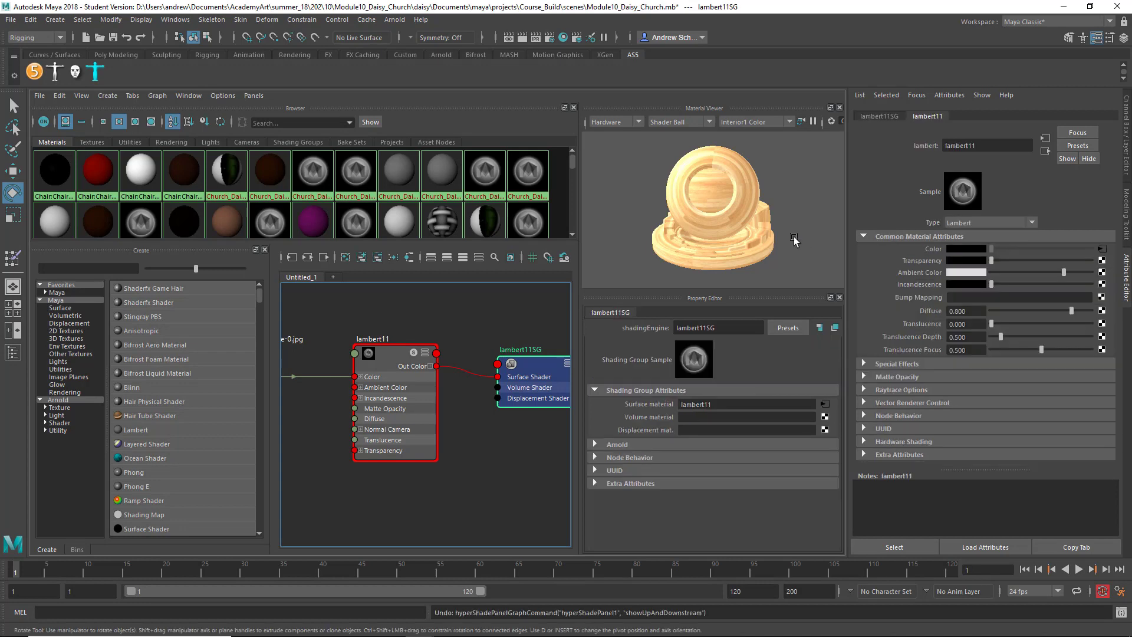
{"action": "key", "text": "ctrl+z"}
{"action": "key", "text": "ctrl+z"}
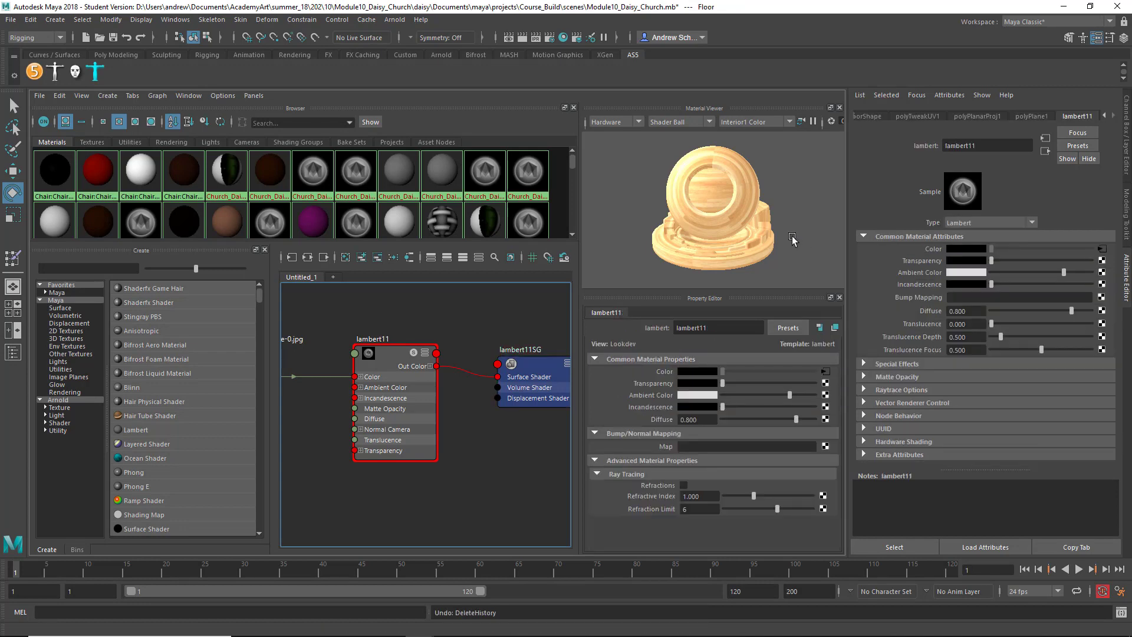
Check the attributes of the floor's planar projection, UV tweak and shape nodes.
{"action": "left_click", "coordinate": [978, 116]}
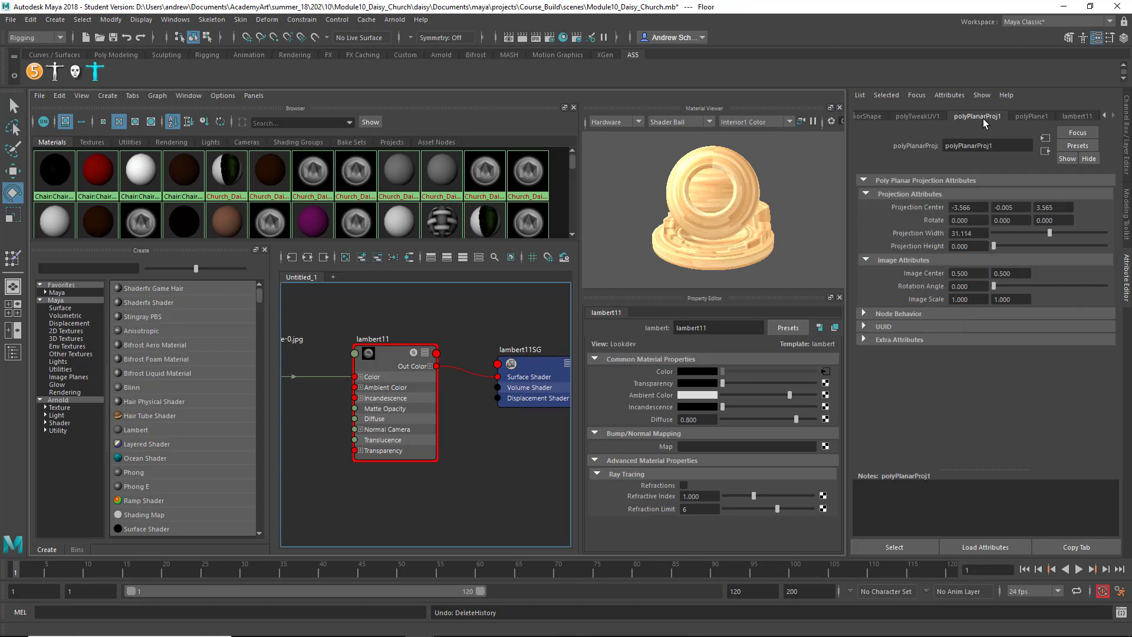
{"action": "left_click", "coordinate": [915, 115]}
{"action": "left_click", "coordinate": [880, 115]}
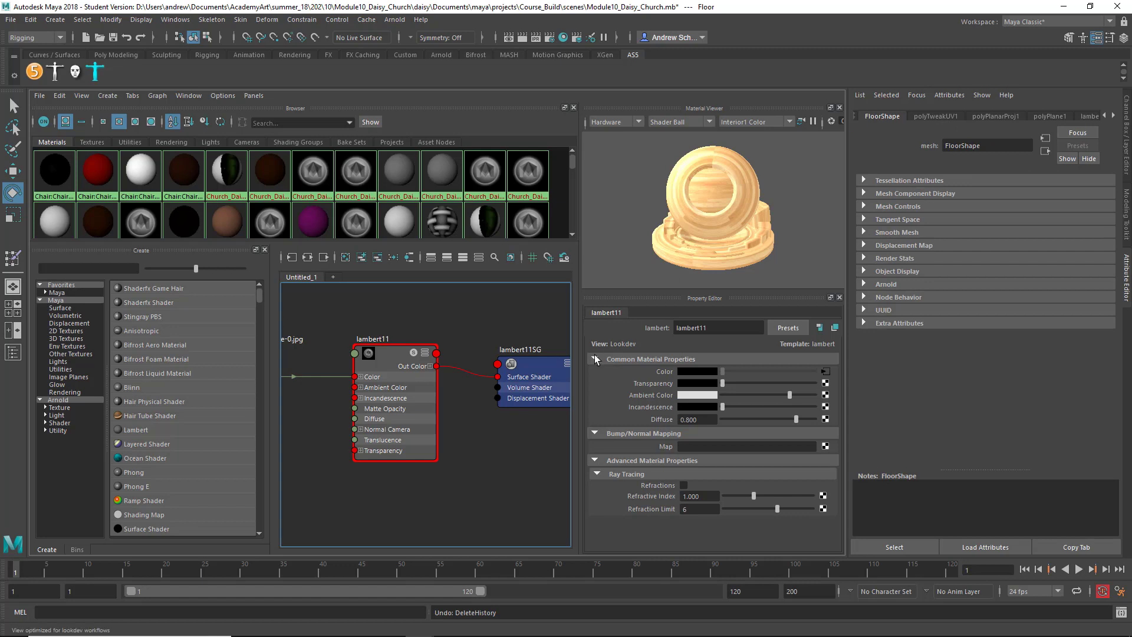
Graph the connections of lambert11 again and follow its network from the texture placement to the shading group.
{"action": "scroll", "coordinate": [436, 346], "scroll_direction": "down", "scroll_amount": 2}
{"action": "left_click", "coordinate": [428, 357]}
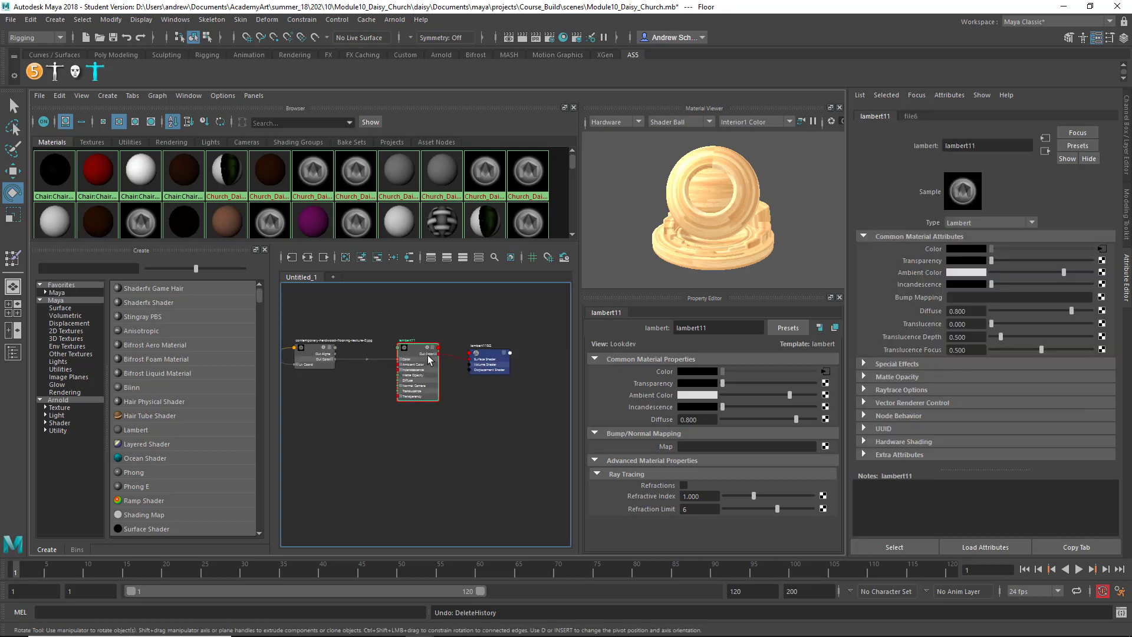
{"action": "left_click", "coordinate": [310, 258]}
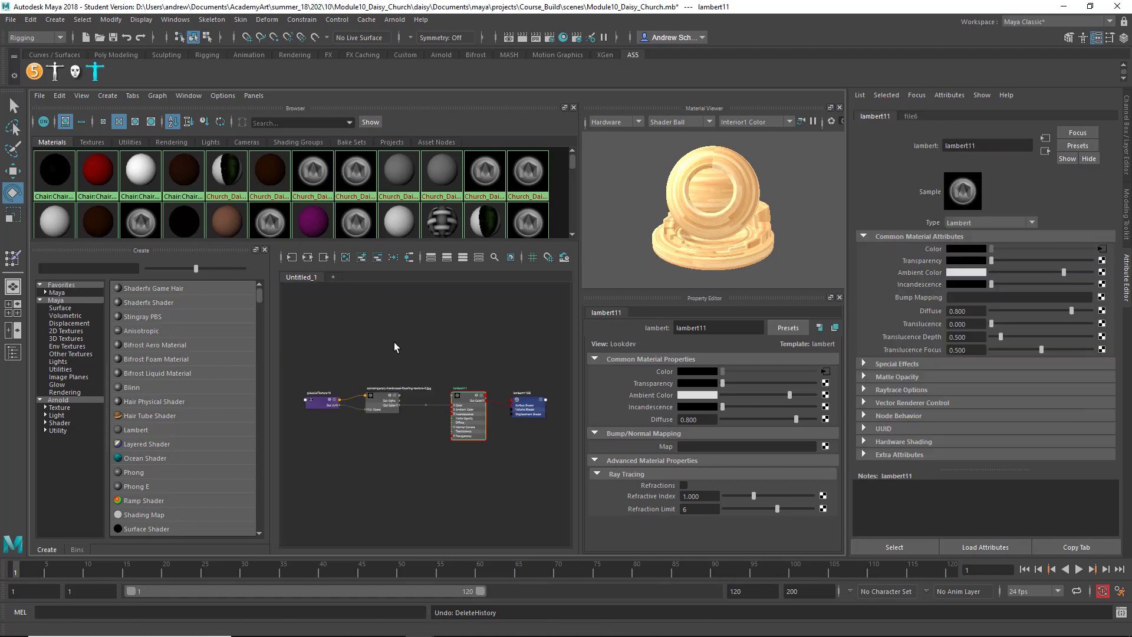
{"action": "right_click_drag", "start_coordinate": [398, 355], "coordinate": [537, 356], "text": "alt"}
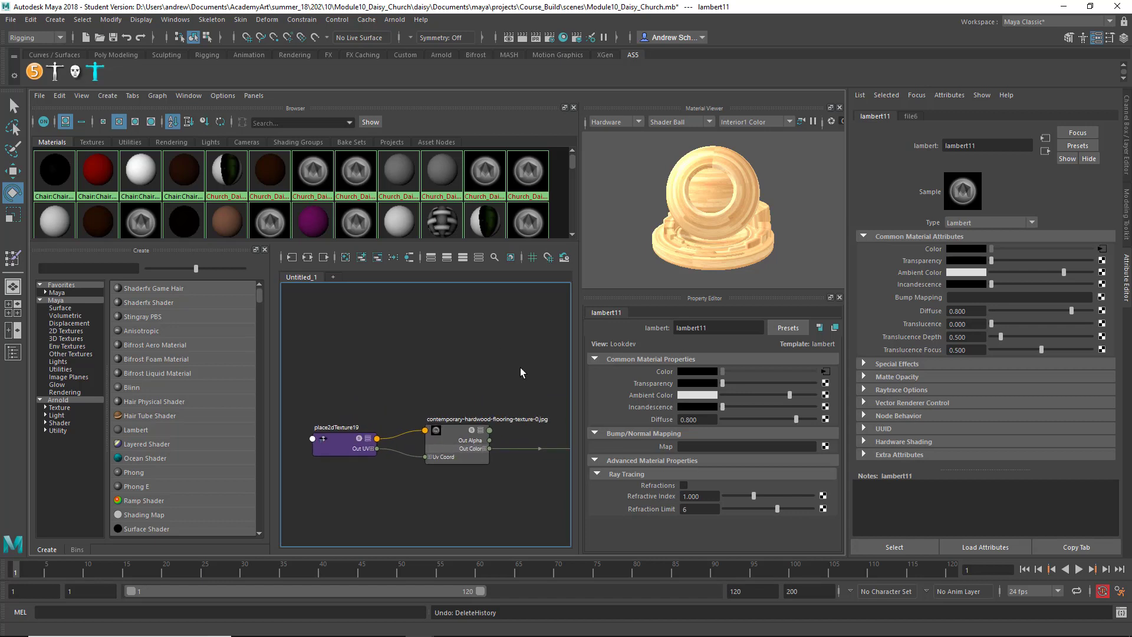
{"action": "middle_click_drag", "start_coordinate": [521, 372], "coordinate": [290, 360], "text": "alt"}
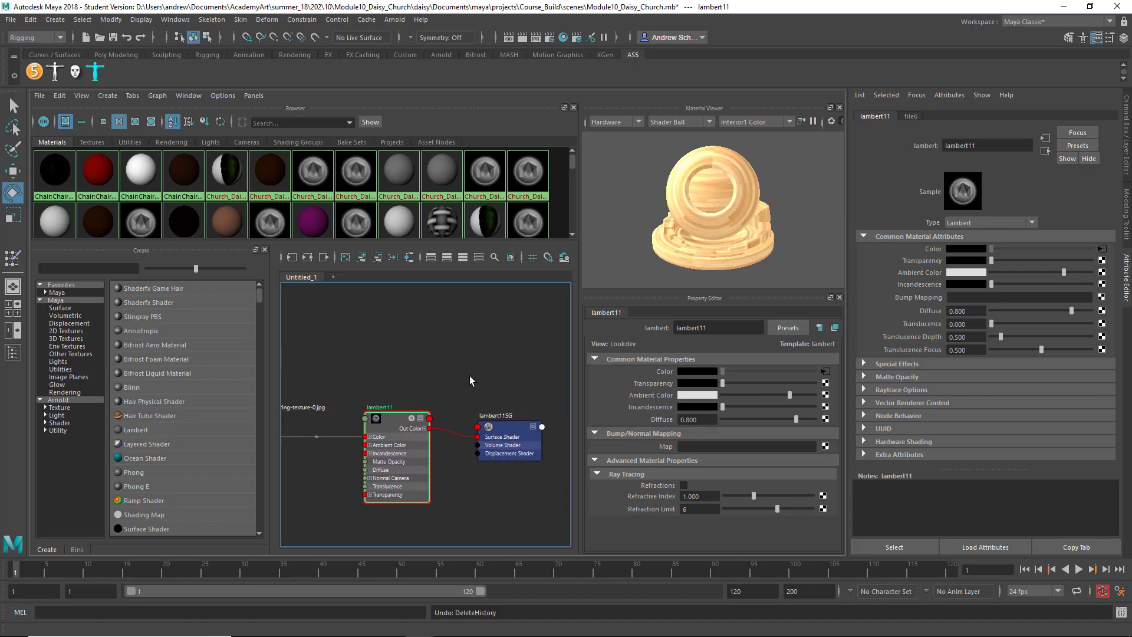
Bring back the perspective view with textures displayed, select the floor and delete its construction history.
{"action": "key", "text": "space"}
{"action": "left_click_drag", "start_coordinate": [470, 352], "coordinate": [502, 314]}
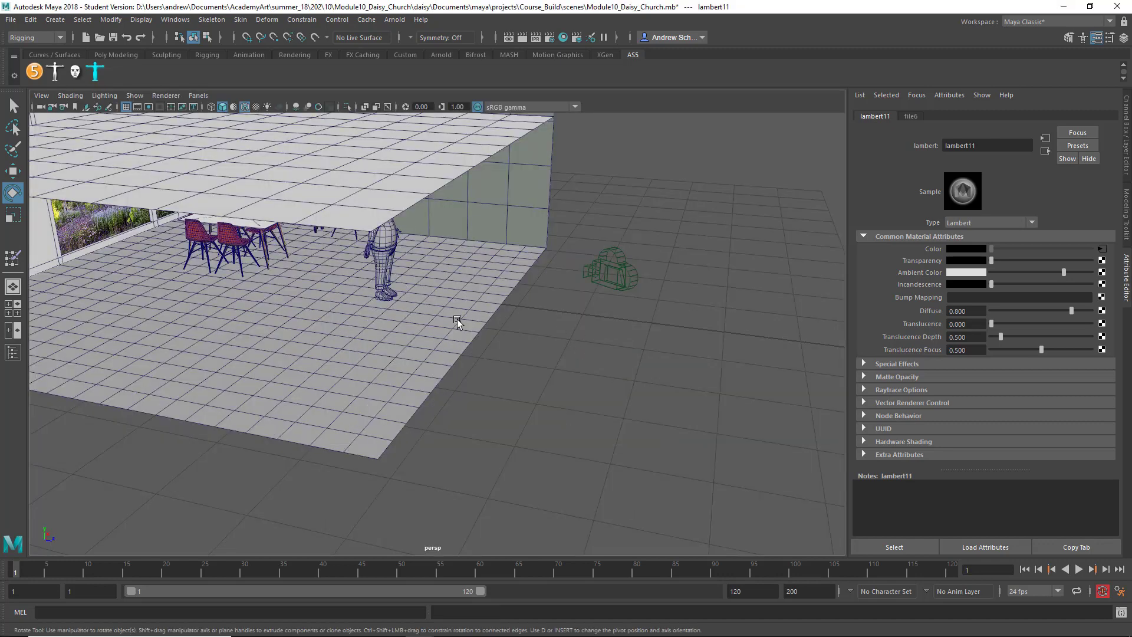
{"action": "left_click", "coordinate": [460, 324]}
{"action": "key", "text": "f"}
{"action": "key", "text": "6"}
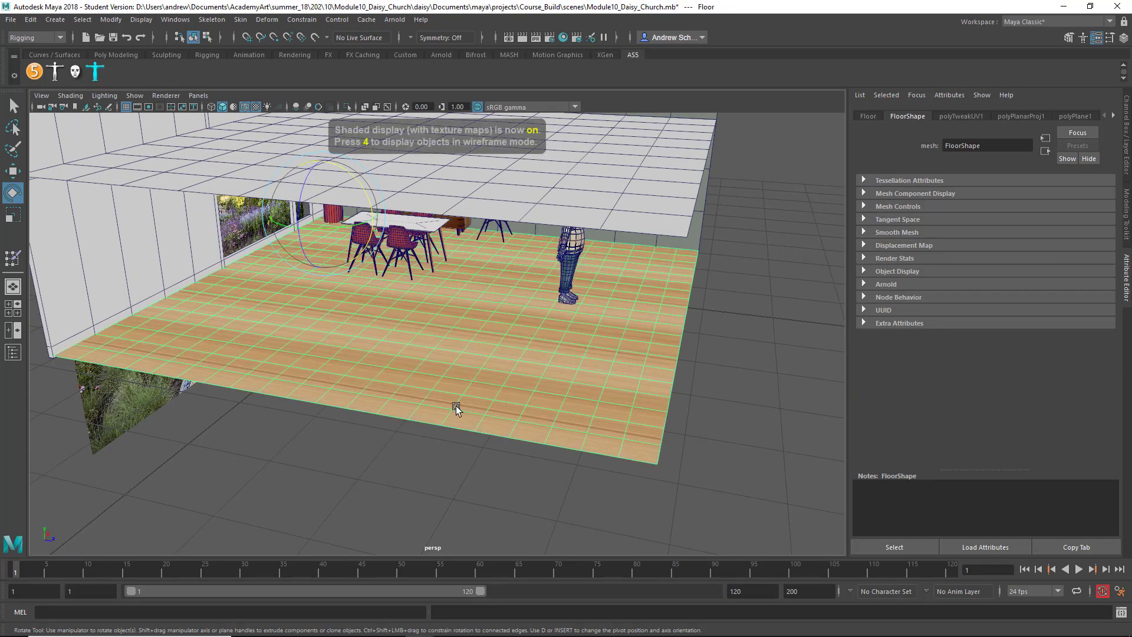
{"action": "key", "text": "alt+shift+d"}
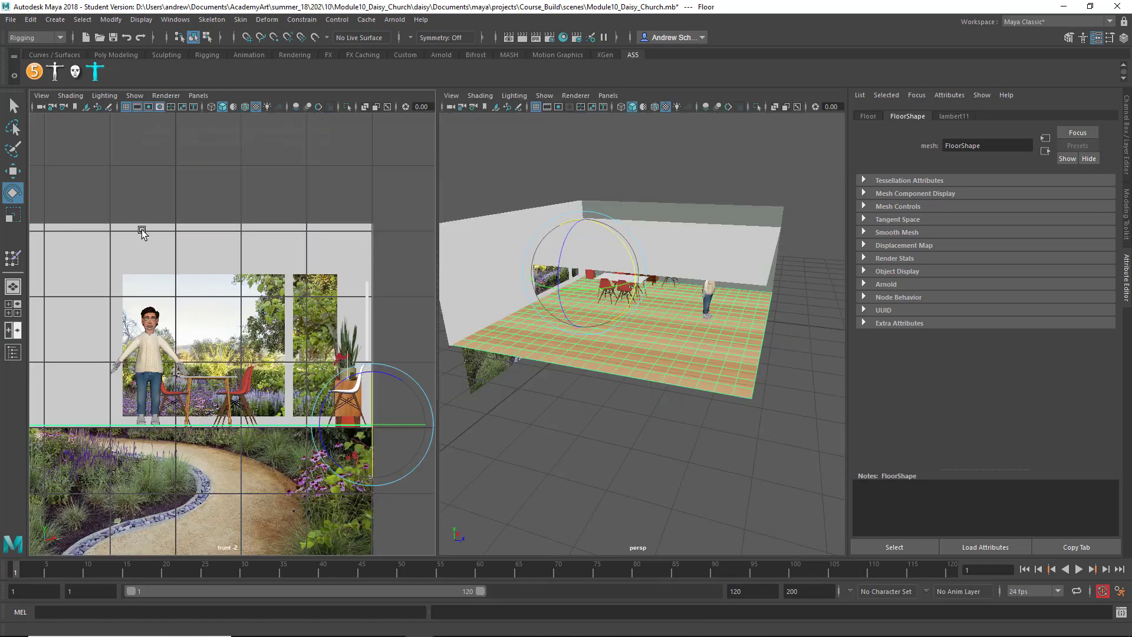
Set up two side-by-side panes and show the floor's UVs in a UV Editor beside the perspective view.
{"action": "left_click", "coordinate": [13, 331]}
{"action": "left_click", "coordinate": [198, 96]}
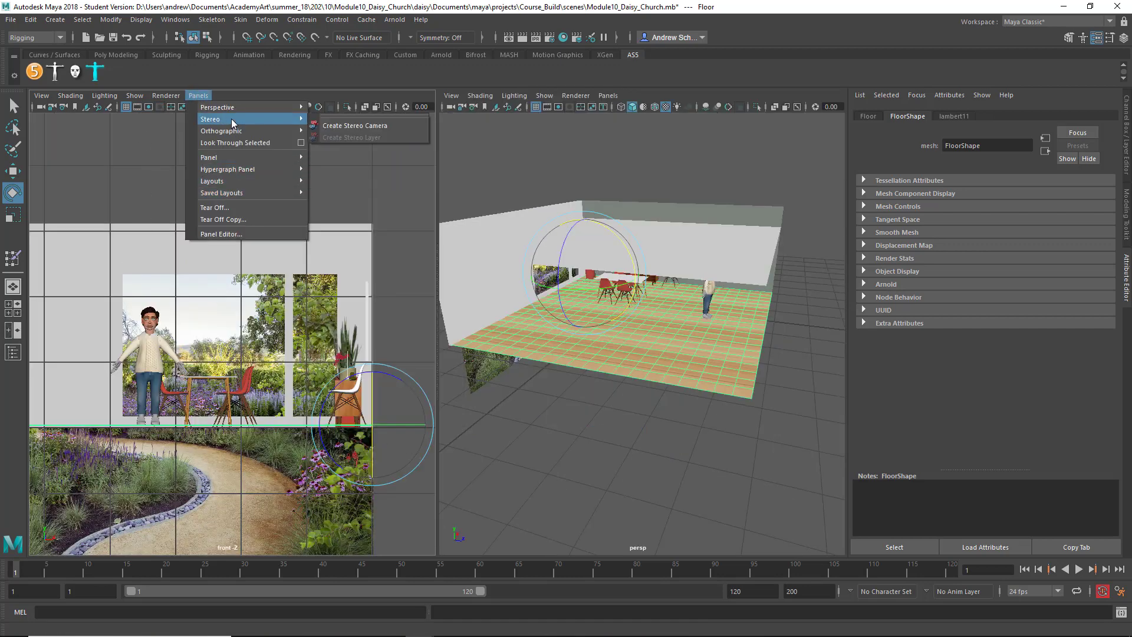
{"action": "left_click", "coordinate": [385, 428]}
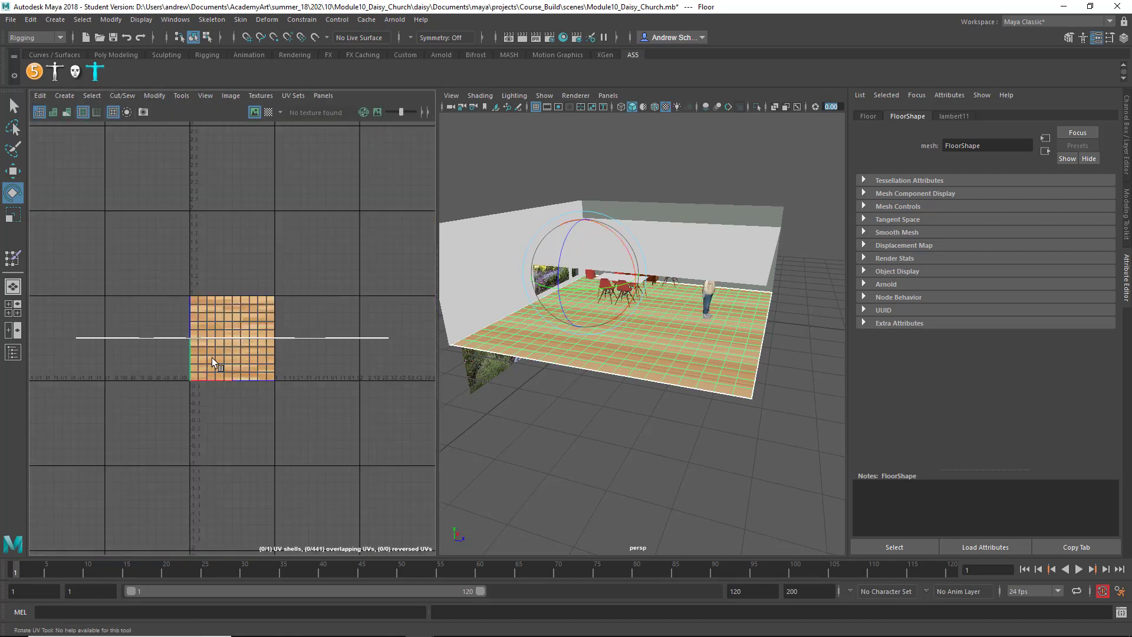
{"action": "scroll", "coordinate": [235, 335], "scroll_direction": "up", "scroll_amount": 4}
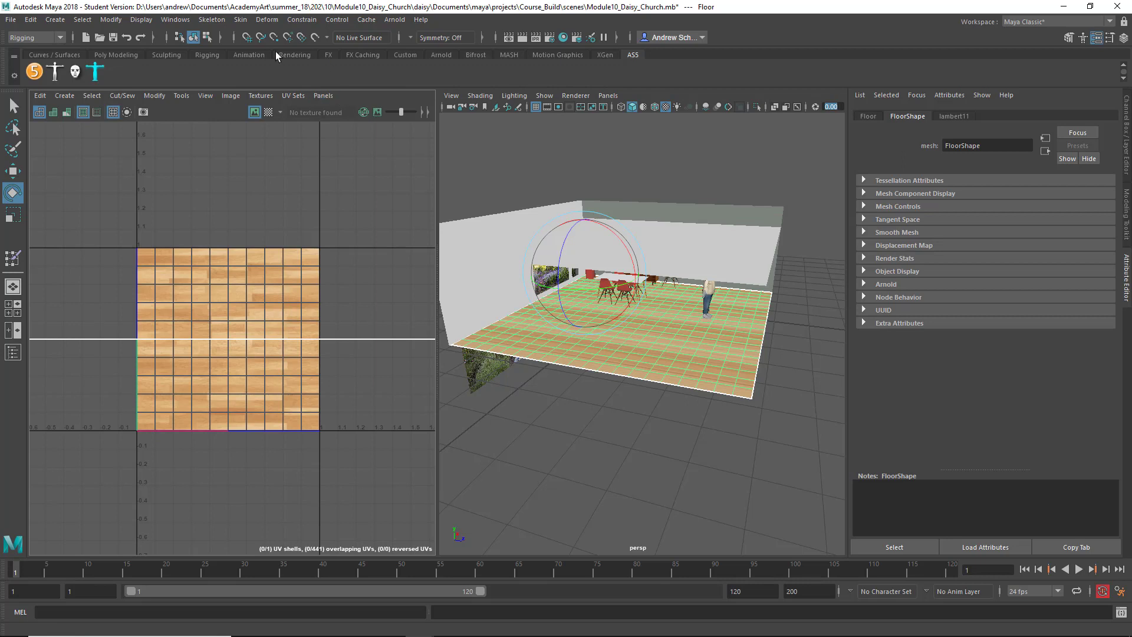
Switch to the Modeling menu set and planar-map the floor's UVs from the Y axis, fitted to the bounding box.
{"action": "left_click", "coordinate": [57, 38]}
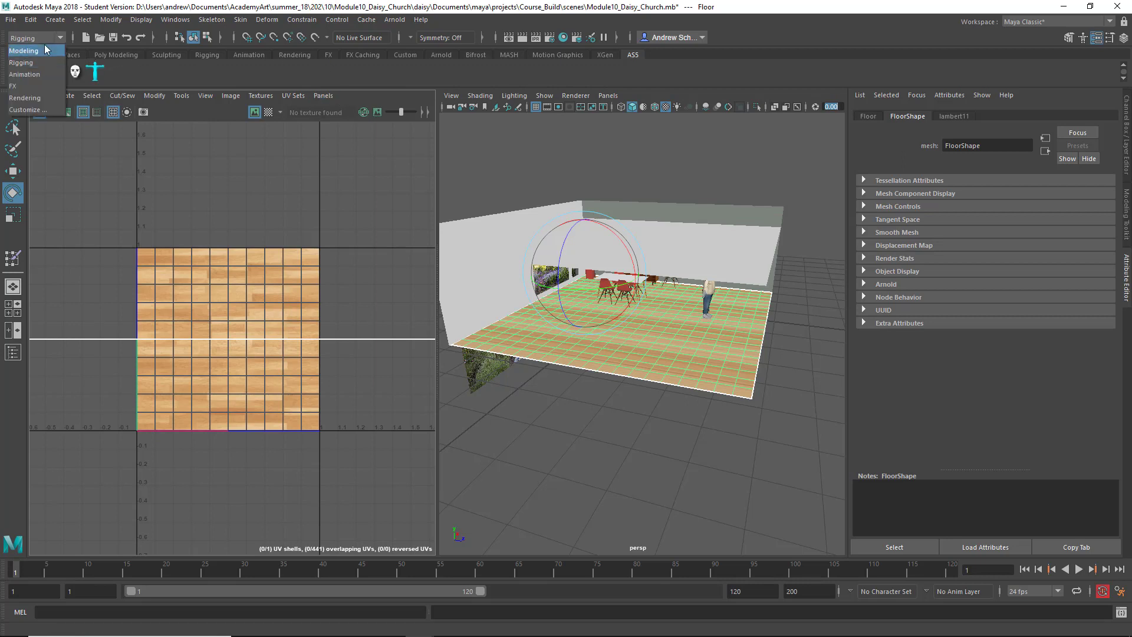
{"action": "left_click", "coordinate": [36, 51]}
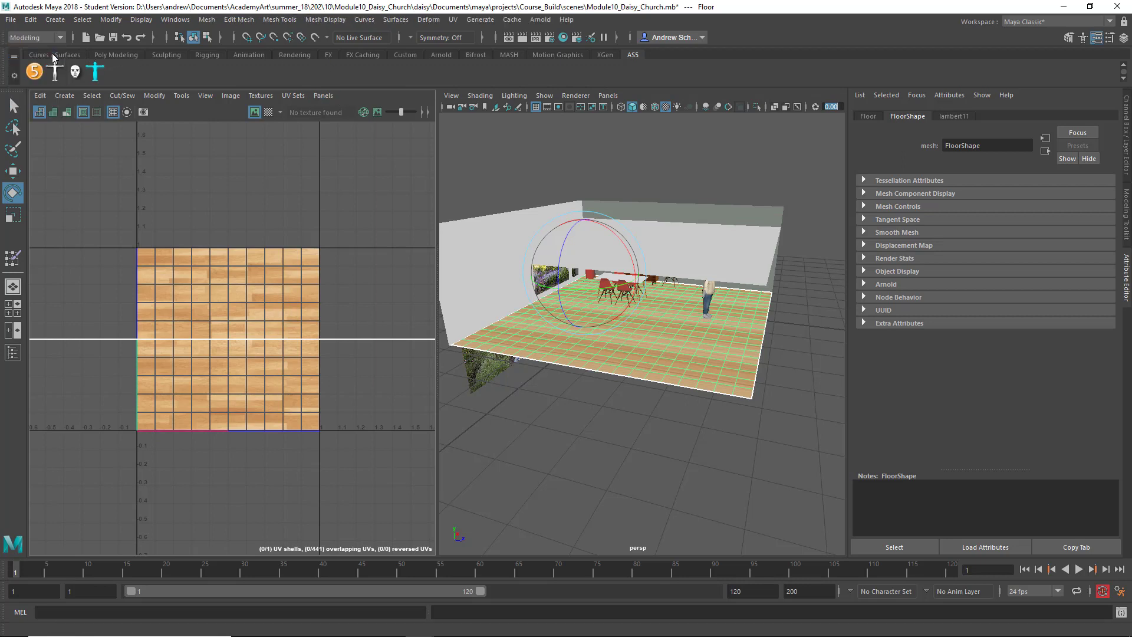
{"action": "left_click", "coordinate": [453, 20]}
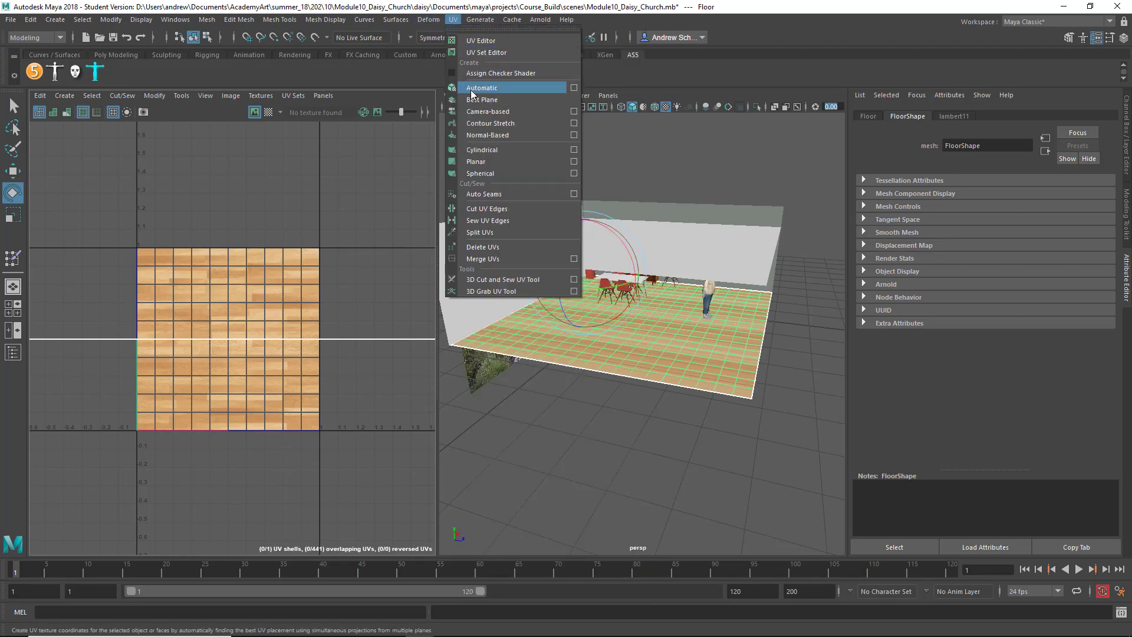
{"action": "left_click", "coordinate": [574, 162]}
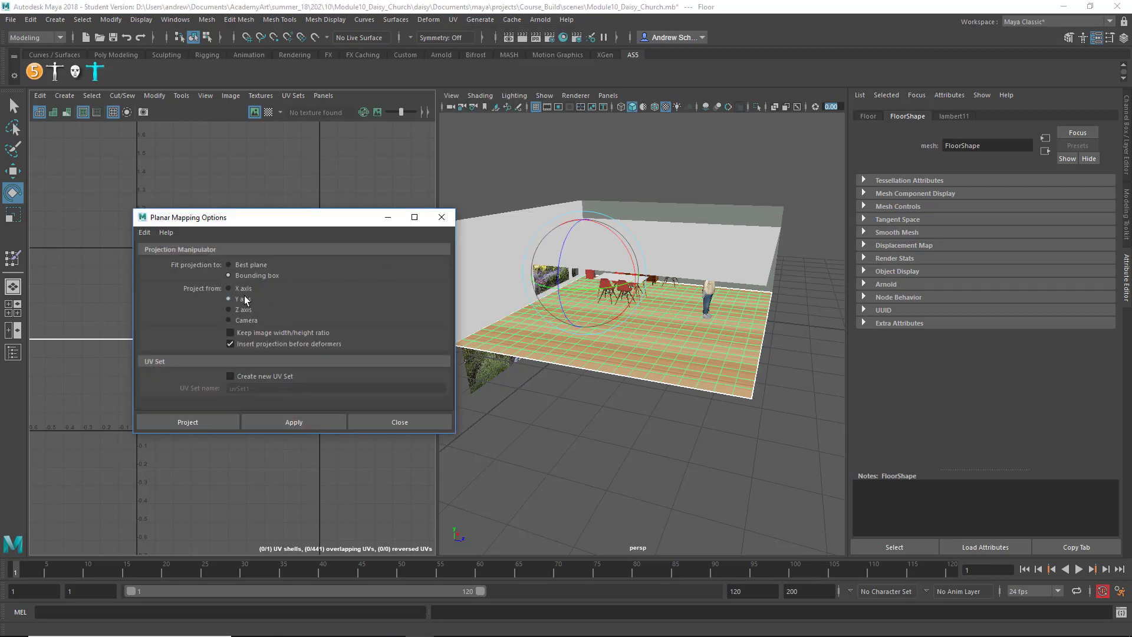
{"action": "left_click", "coordinate": [225, 426]}
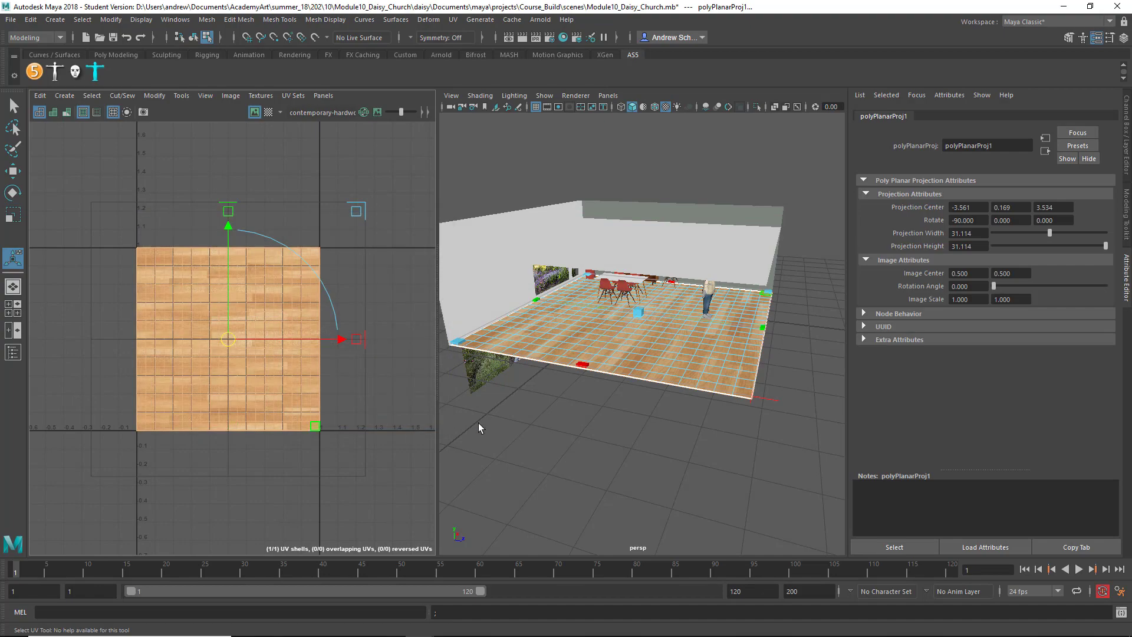
Return to object selection and examine how the wood planks lie across the floor from several angles.
{"action": "left_click", "coordinate": [680, 437]}
{"action": "left_click_drag", "start_coordinate": [574, 379], "coordinate": [541, 393], "text": "alt"}
{"action": "right_click_drag", "start_coordinate": [540, 393], "coordinate": [699, 358], "text": "alt"}
{"action": "middle_click_drag", "start_coordinate": [699, 359], "coordinate": [706, 268], "text": "alt"}
{"action": "right_click_drag", "start_coordinate": [725, 362], "coordinate": [644, 359], "text": "alt"}
{"action": "left_click_drag", "start_coordinate": [687, 367], "coordinate": [646, 369], "text": "alt"}
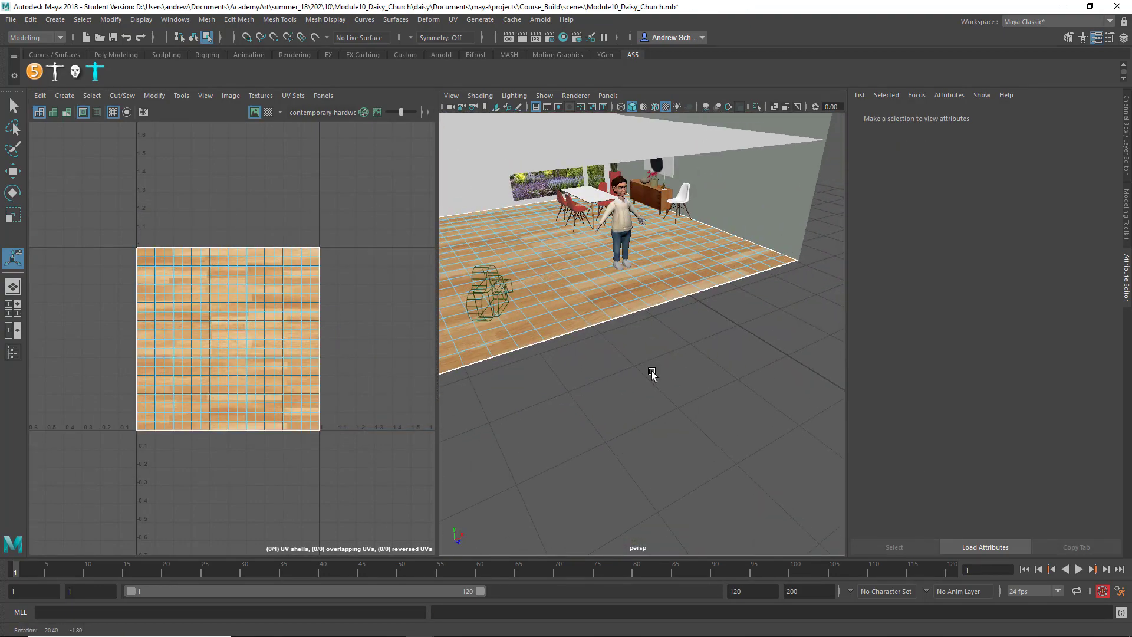
{"action": "right_click_drag", "start_coordinate": [553, 302], "coordinate": [607, 268]}
{"action": "left_click", "coordinate": [664, 330]}
{"action": "middle_click_drag", "start_coordinate": [613, 335], "coordinate": [706, 345], "text": "alt"}
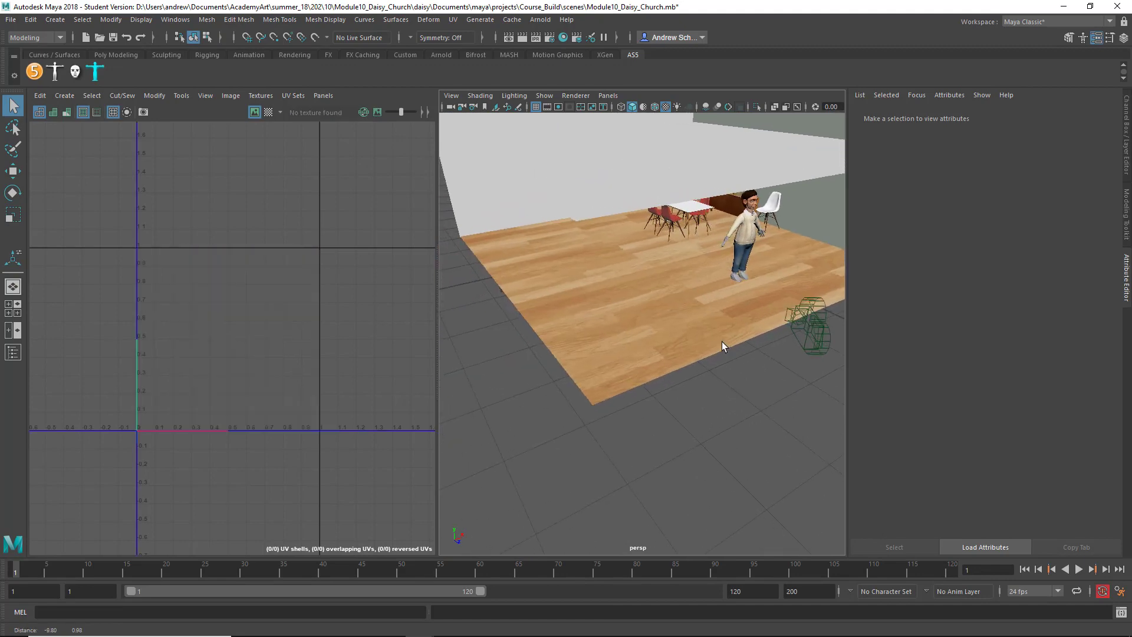
{"action": "right_click_drag", "start_coordinate": [707, 346], "coordinate": [586, 308], "text": "alt"}
{"action": "left_click", "coordinate": [652, 318]}
{"action": "left_click_drag", "start_coordinate": [652, 319], "coordinate": [648, 321], "text": "alt"}
Select the floor and show the attributes of its lambert11 material.
{"action": "left_click", "coordinate": [777, 497]}
{"action": "left_click", "coordinate": [708, 423]}
{"action": "left_click_drag", "start_coordinate": [659, 380], "coordinate": [636, 362], "text": "alt"}
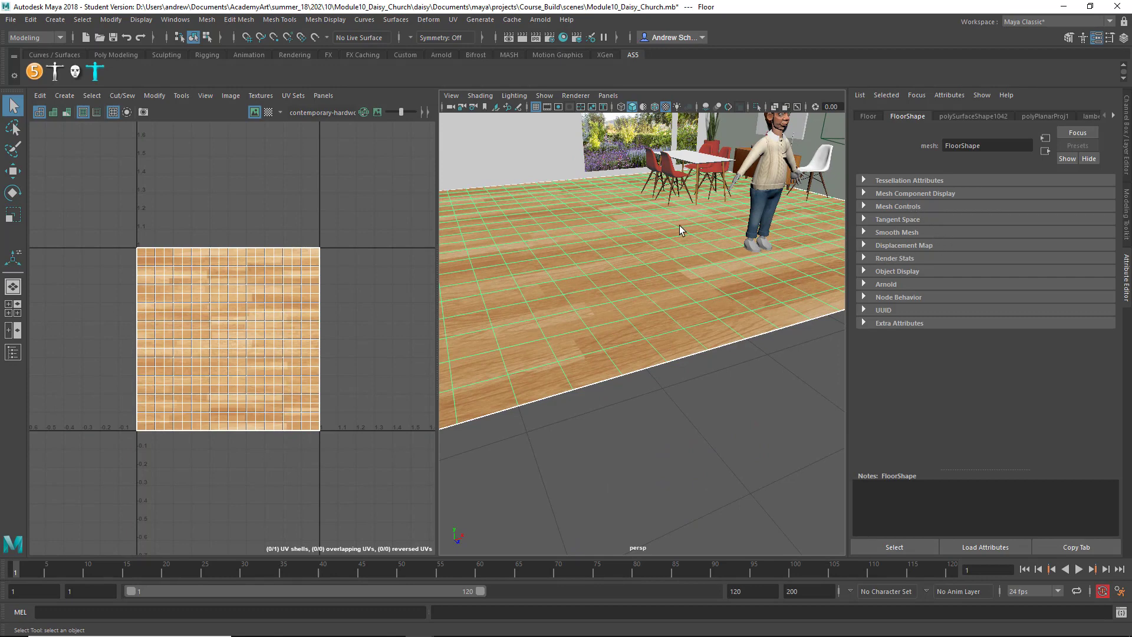
{"action": "left_click", "coordinate": [1114, 116]}
{"action": "left_click", "coordinate": [1078, 116]}
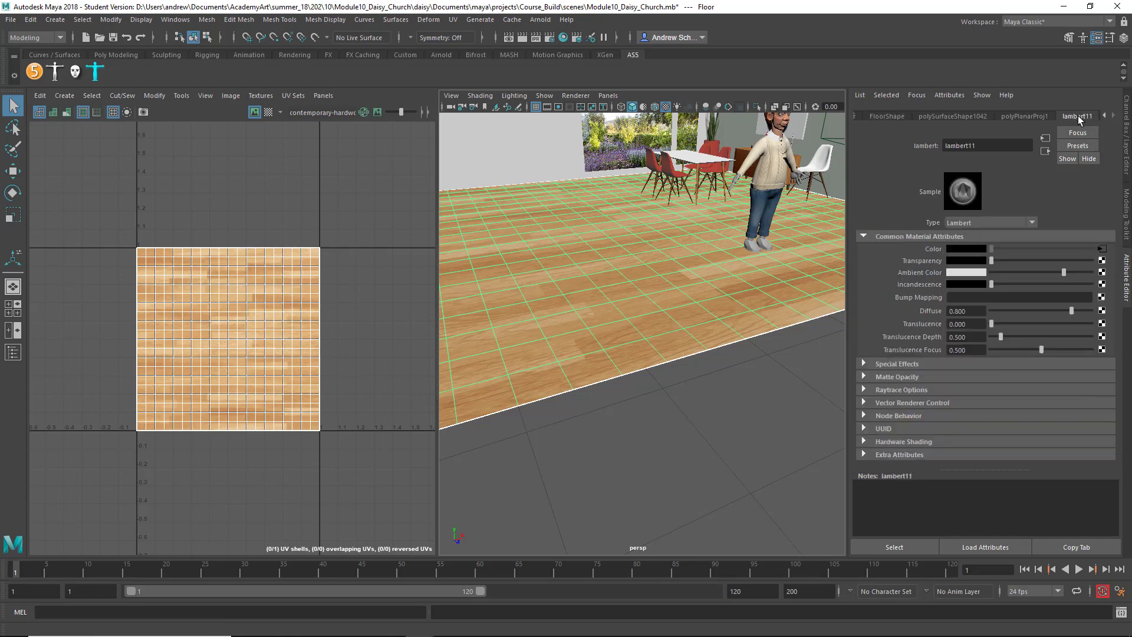
Set the Repeat UV of the wood texture's 2D placement on the floor's material to 4 in both directions.
{"action": "left_click", "coordinate": [1101, 248]}
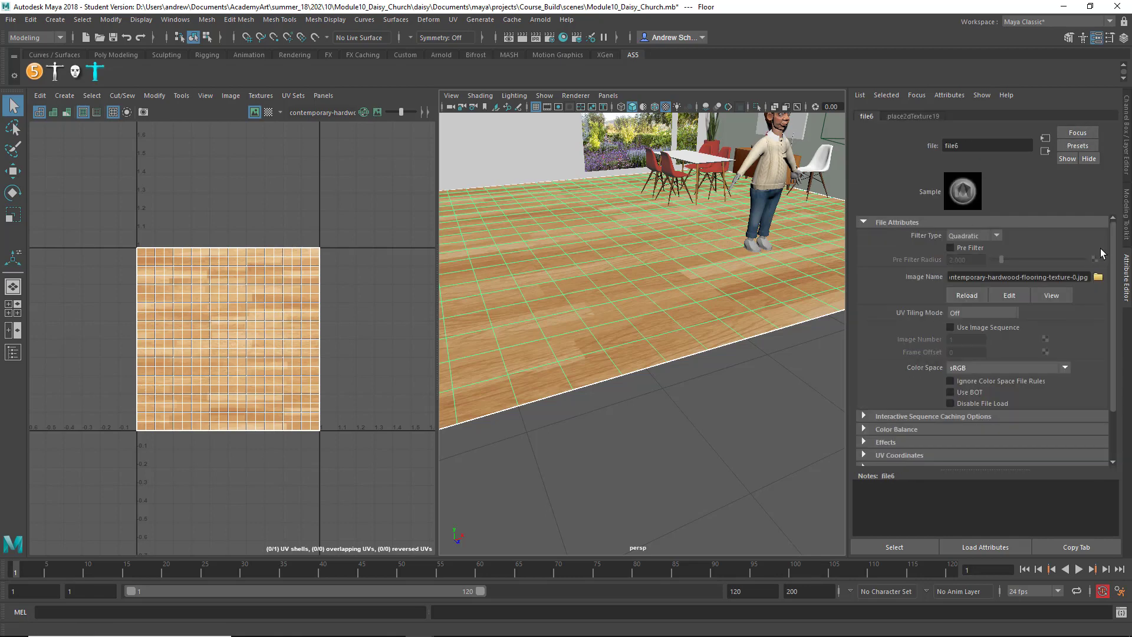
{"action": "left_click", "coordinate": [909, 116]}
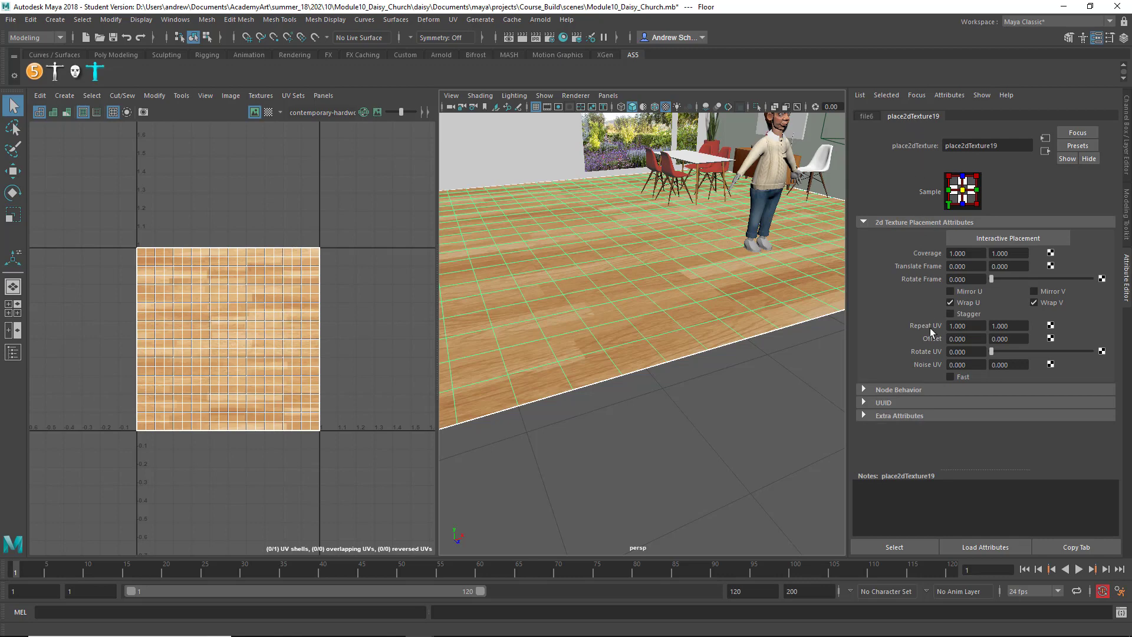
{"action": "left_click", "coordinate": [971, 329]}
{"action": "type", "text": "4"}
{"action": "key", "text": "Tab"}
{"action": "type", "text": "4"}
{"action": "key", "text": "Tab"}
{"action": "left_click_drag", "start_coordinate": [668, 356], "coordinate": [690, 377], "text": "alt"}
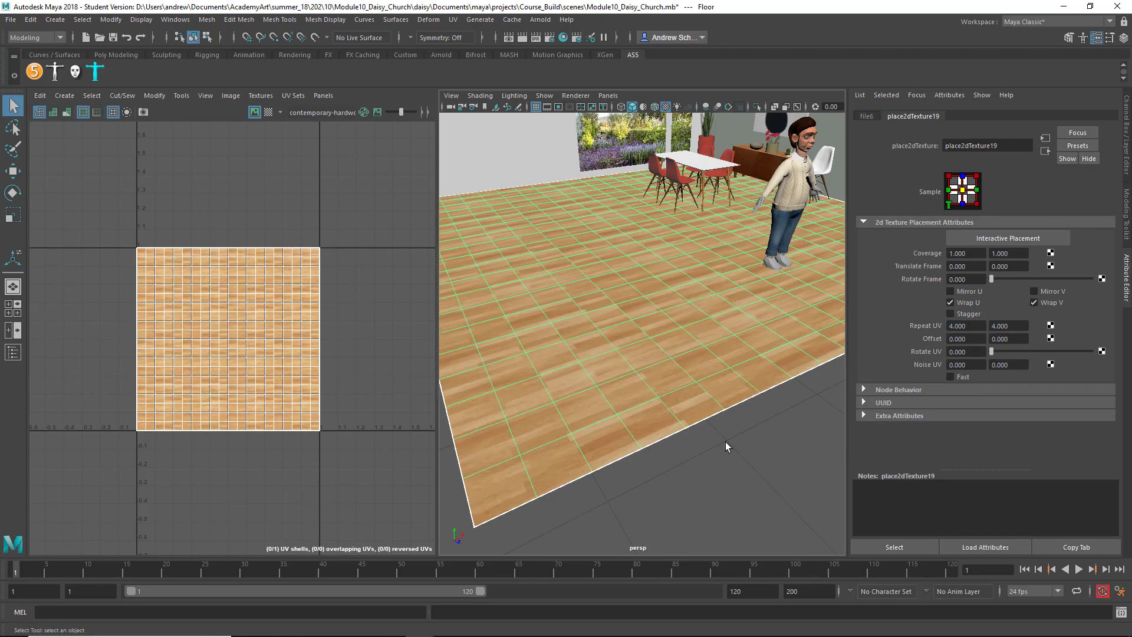
Deselect the floor and examine the scale of its wood planks from several angles, up close beside the character.
{"action": "left_click", "coordinate": [755, 453]}
{"action": "left_click_drag", "start_coordinate": [737, 413], "coordinate": [692, 412], "text": "alt"}
{"action": "right_click_drag", "start_coordinate": [692, 412], "coordinate": [691, 388], "text": "alt"}
{"action": "middle_click_drag", "start_coordinate": [623, 382], "coordinate": [626, 409], "text": "alt"}
{"action": "left_click_drag", "start_coordinate": [627, 409], "coordinate": [661, 415], "text": "alt"}
{"action": "left_click_drag", "start_coordinate": [737, 358], "coordinate": [551, 366], "text": "alt"}
Select the floor and review its Planar Mapping options without projecting again.
{"action": "left_click", "coordinate": [522, 380]}
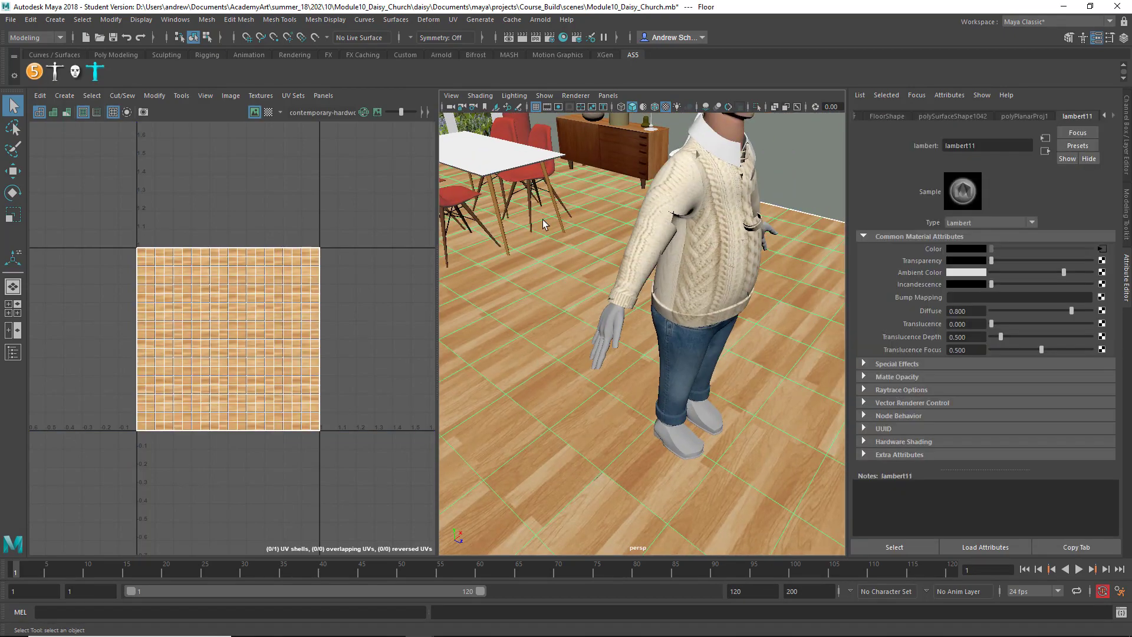
{"action": "left_click", "coordinate": [428, 19]}
{"action": "mouse_move", "coordinate": [454, 23]}
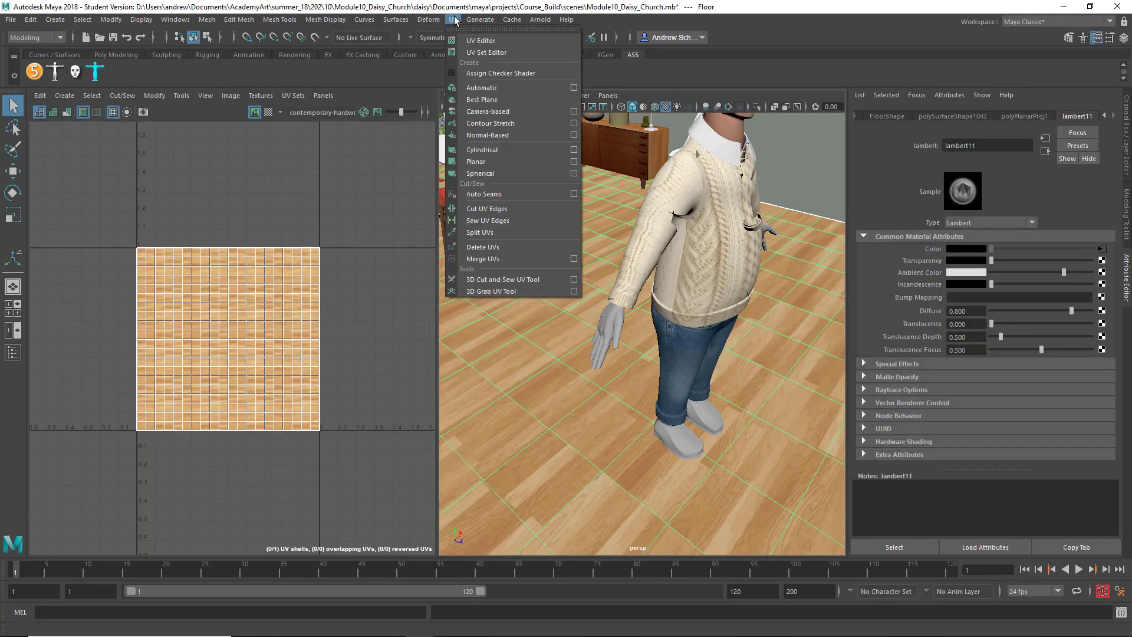
{"action": "left_click", "coordinate": [573, 161]}
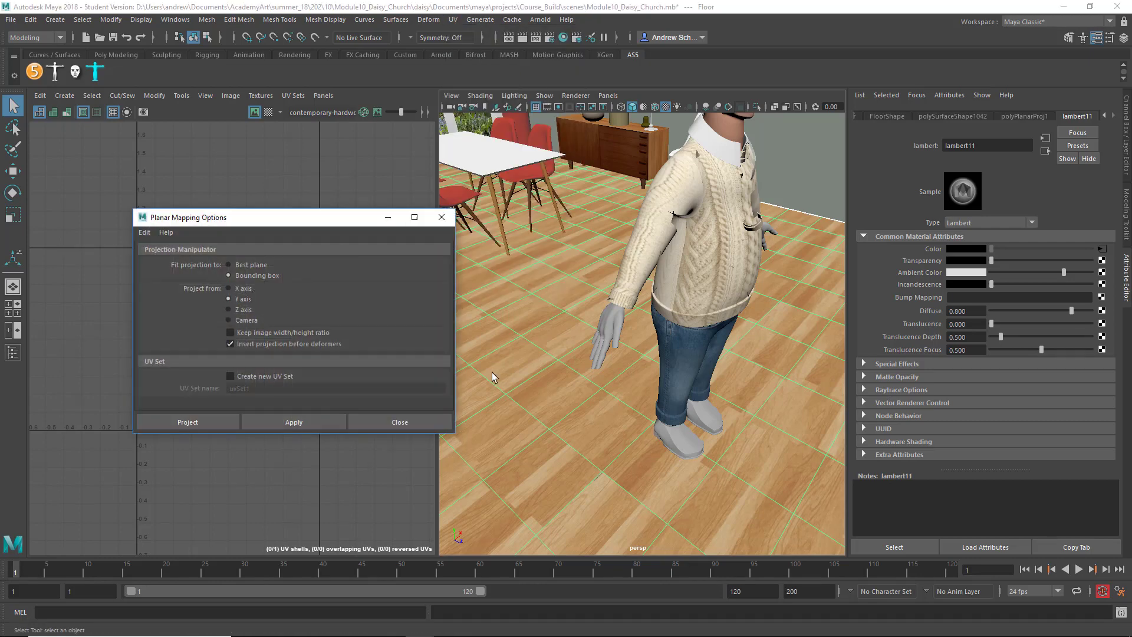
{"action": "left_click", "coordinate": [441, 217]}
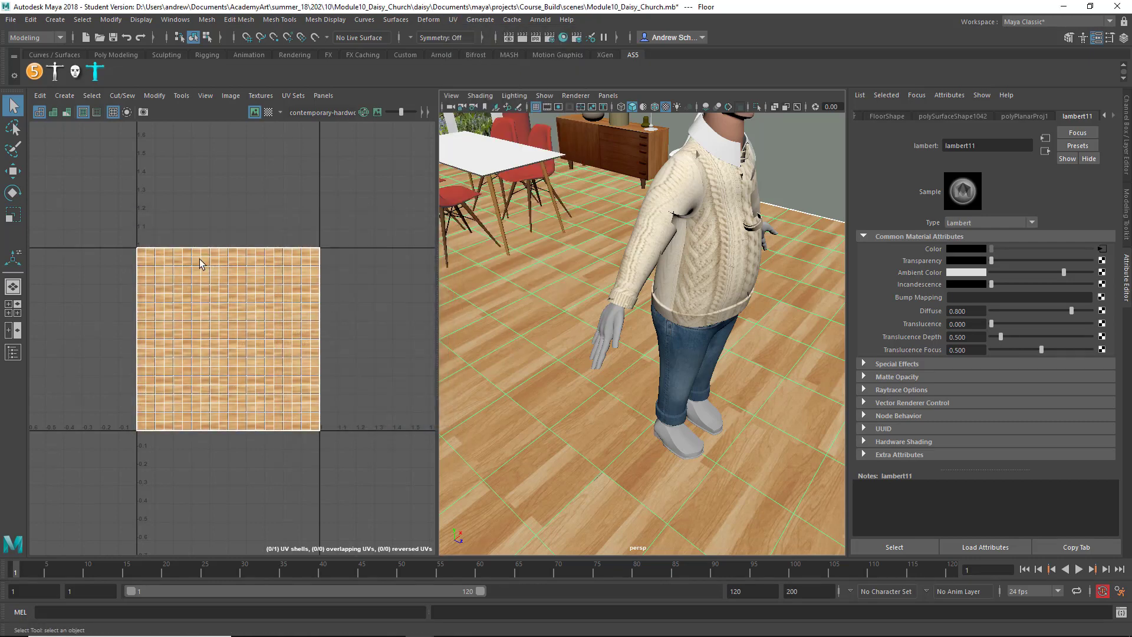
Frame the whole floor, then inspect the plank pattern across the room and around the standing character.
{"action": "key", "text": "f"}
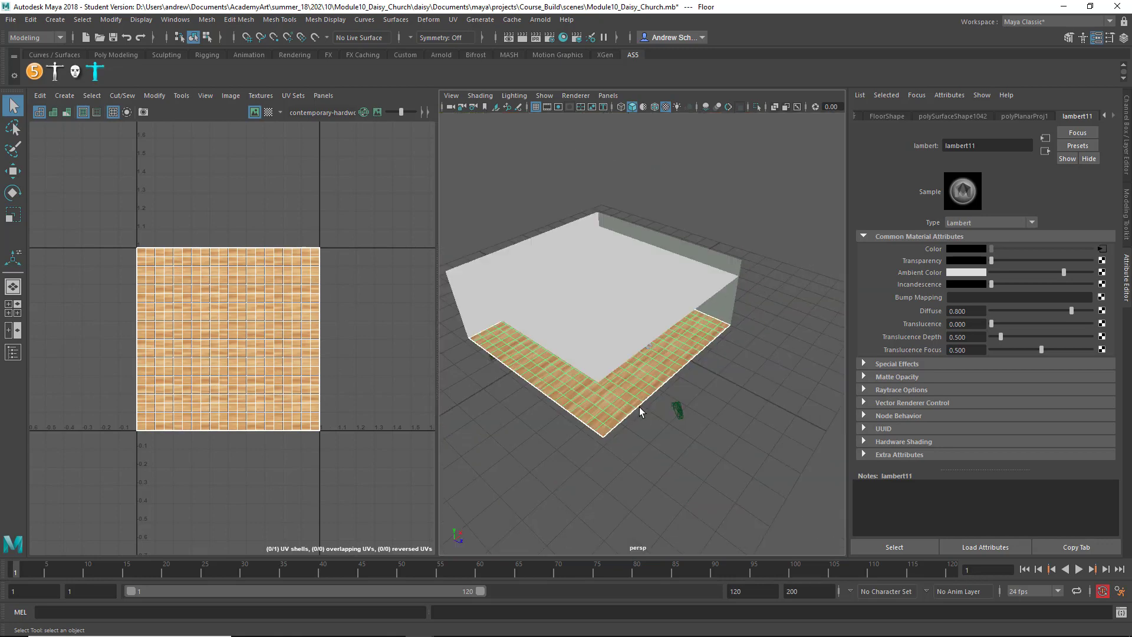
{"action": "right_click_drag", "start_coordinate": [636, 405], "coordinate": [734, 430], "text": "alt"}
{"action": "left_click", "coordinate": [734, 434]}
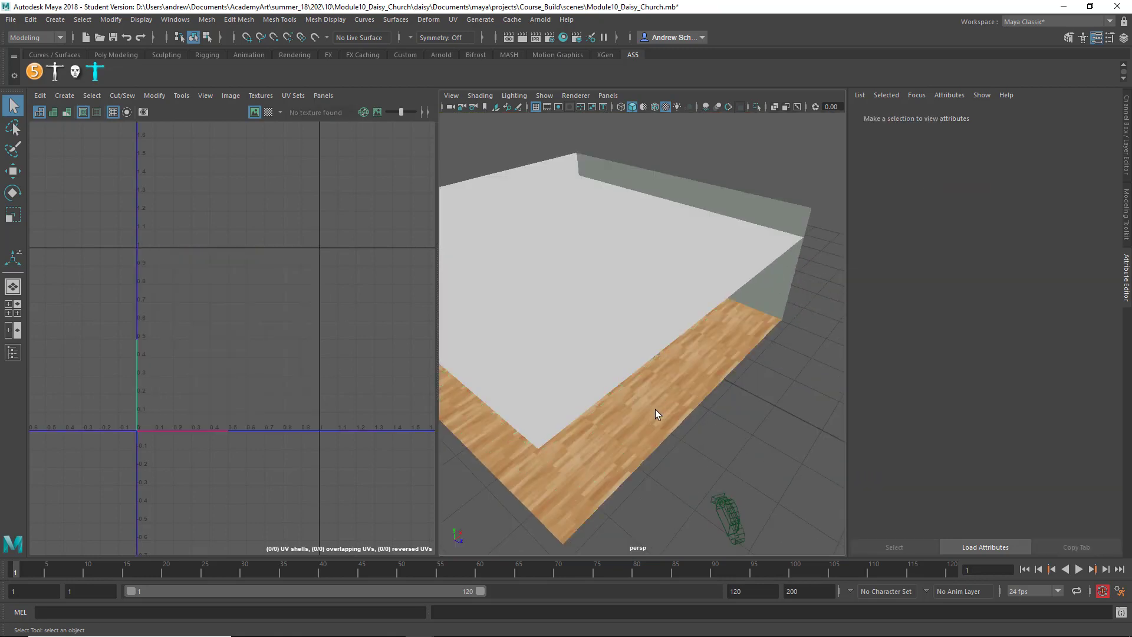
{"action": "left_click_drag", "start_coordinate": [656, 409], "coordinate": [653, 393], "text": "alt"}
{"action": "right_click_drag", "start_coordinate": [583, 356], "coordinate": [662, 352], "text": "alt"}
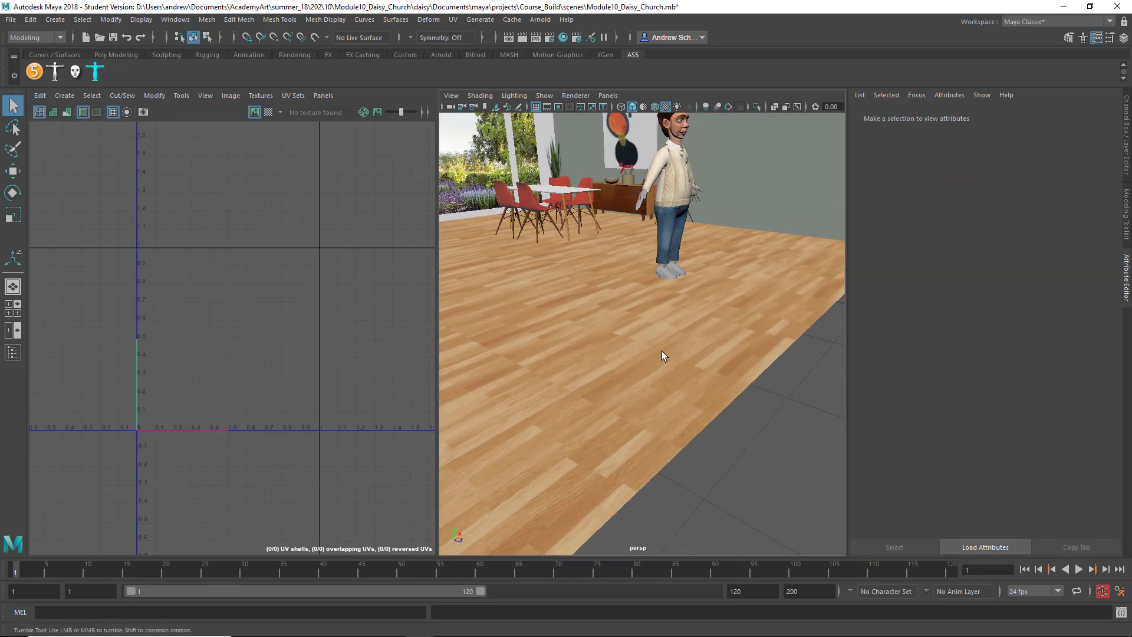
{"action": "left_click", "coordinate": [631, 329]}
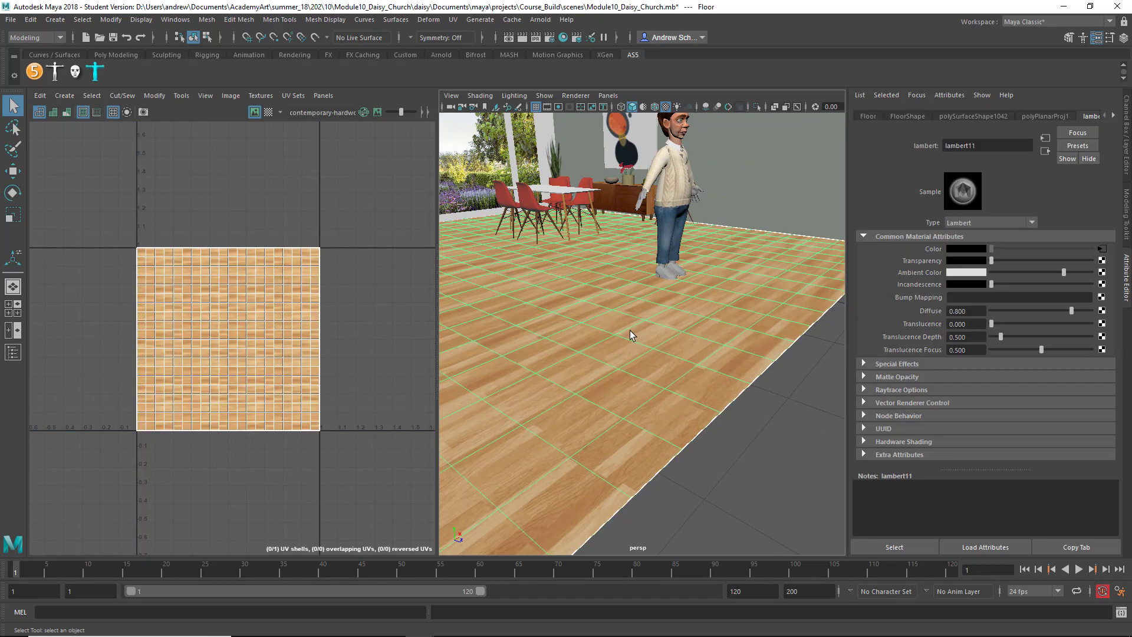
{"action": "right_click_drag", "start_coordinate": [629, 330], "coordinate": [649, 312], "text": "alt"}
{"action": "middle_click_drag", "start_coordinate": [660, 313], "coordinate": [643, 374], "text": "alt"}
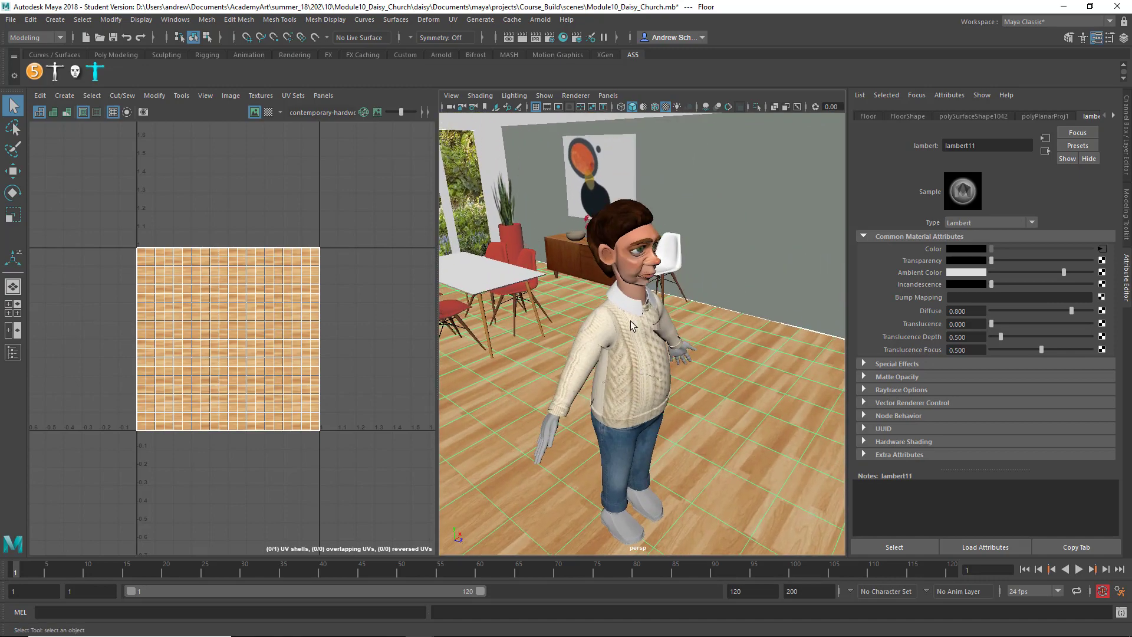
Turn on the visibility of every hidden display layer, including HeadLayer, Hair, Eyeball, ManTemp and layer1.
{"action": "left_click", "coordinate": [543, 95]}
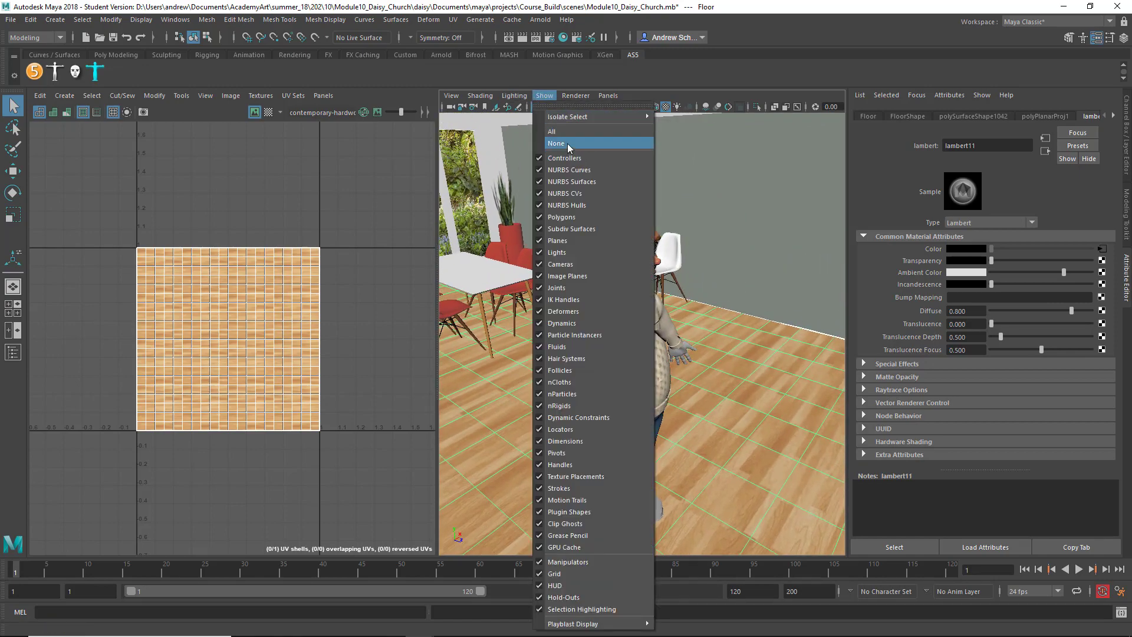
{"action": "left_click", "coordinate": [545, 96]}
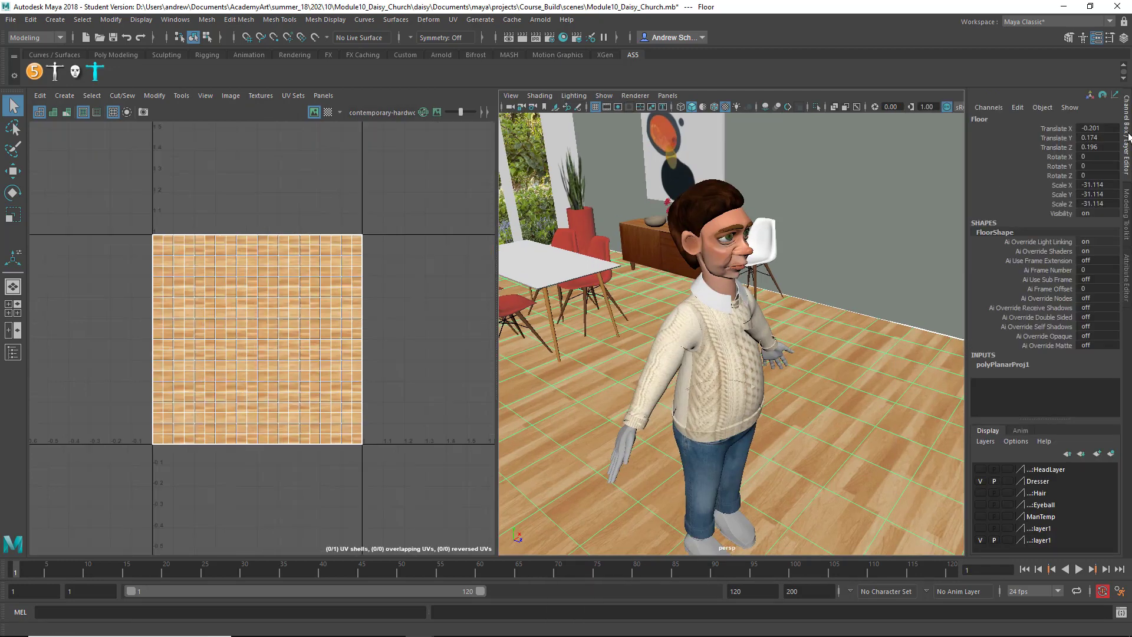
{"action": "left_click", "coordinate": [1126, 137]}
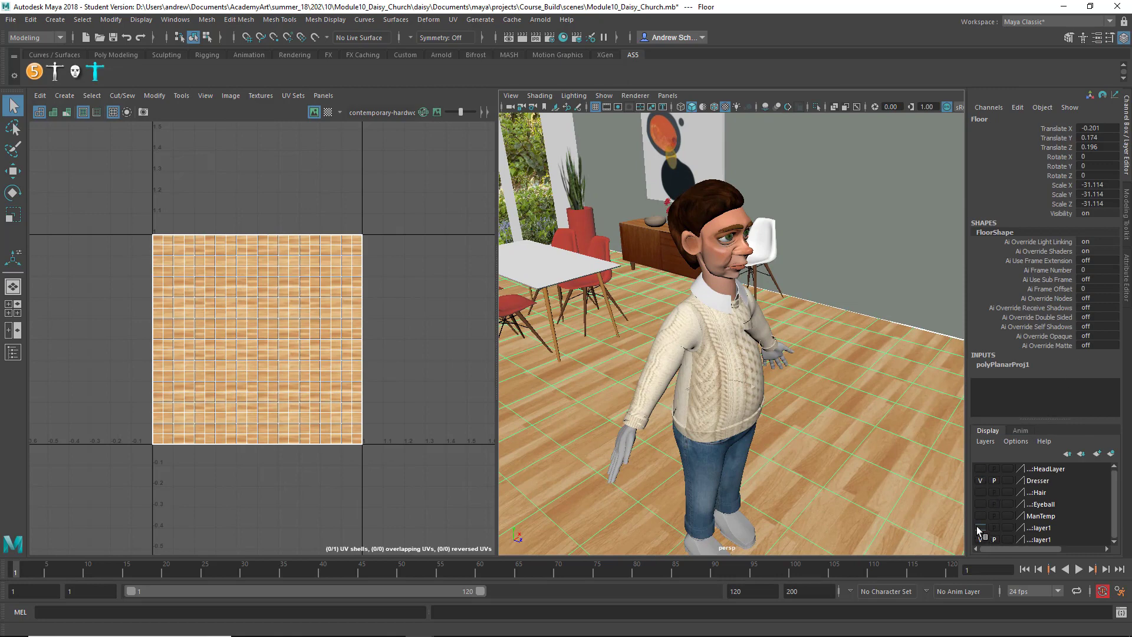
{"action": "left_click_drag", "start_coordinate": [982, 512], "coordinate": [981, 504]}
{"action": "left_click", "coordinate": [980, 480]}
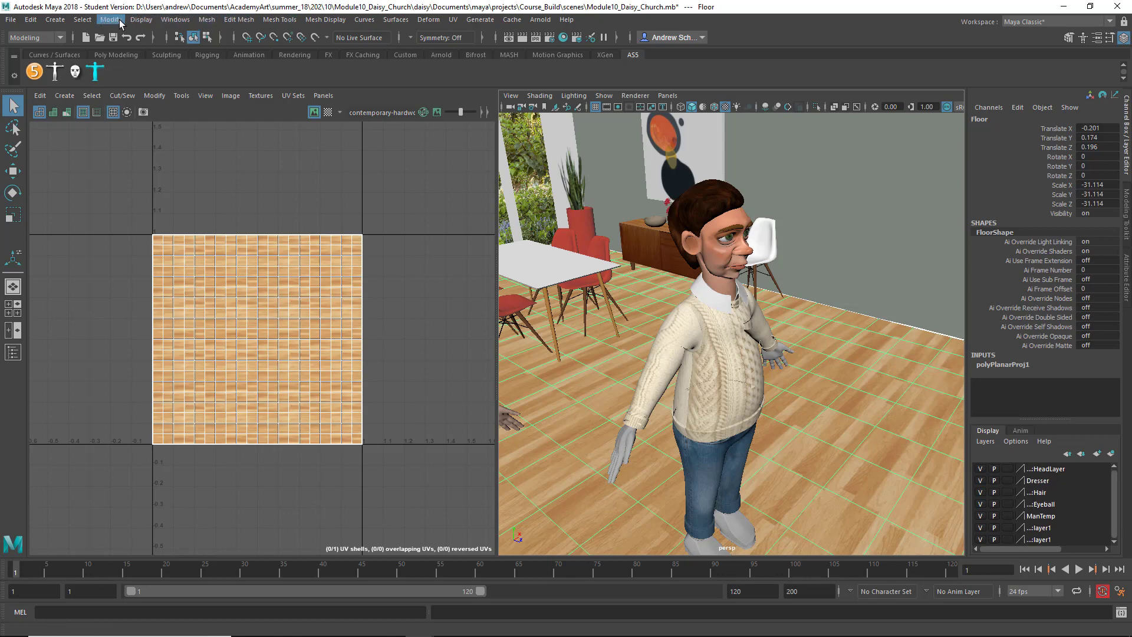
Show all hidden objects in the scene, check them in wireframe and return to textured shading.
{"action": "left_click", "coordinate": [141, 21]}
{"action": "mouse_move", "coordinate": [177, 93]}
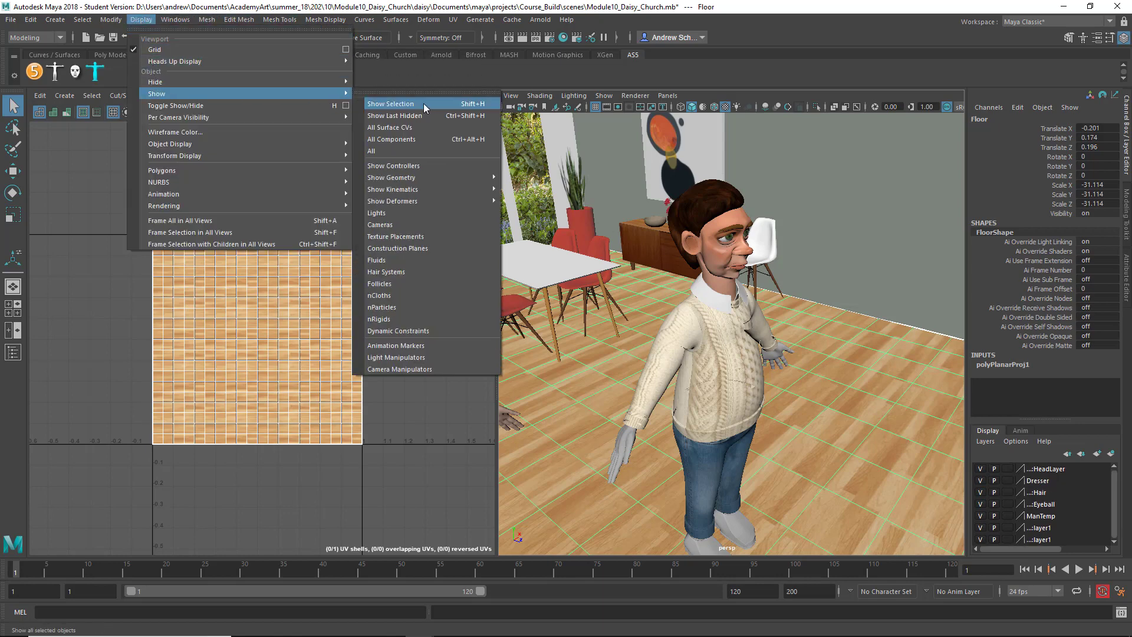
{"action": "left_click", "coordinate": [428, 151]}
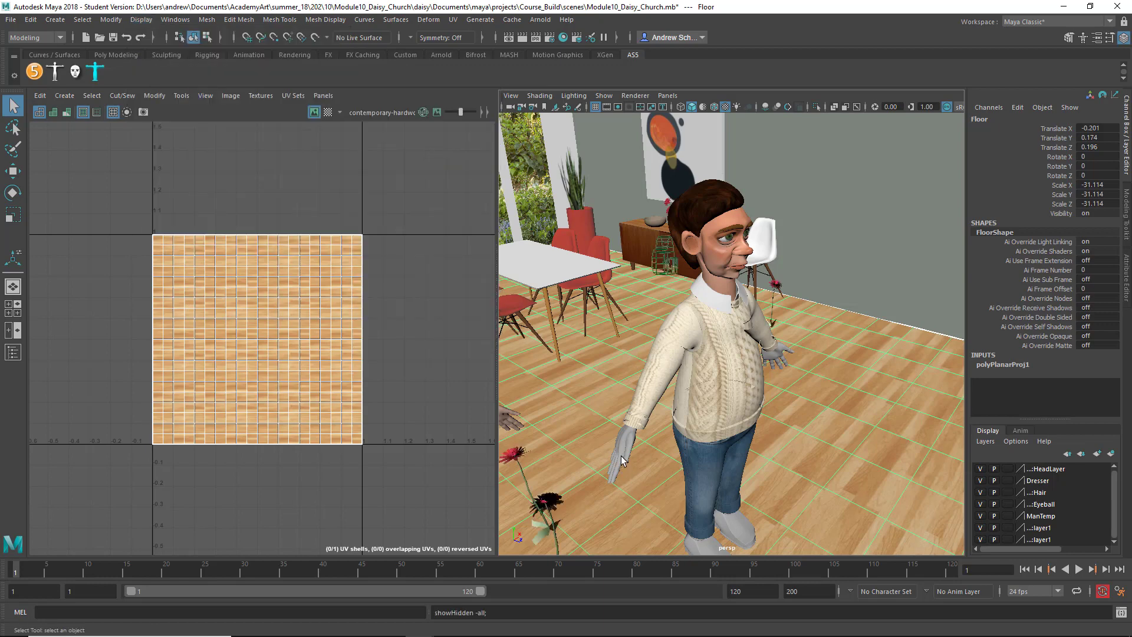
{"action": "key", "text": "4"}
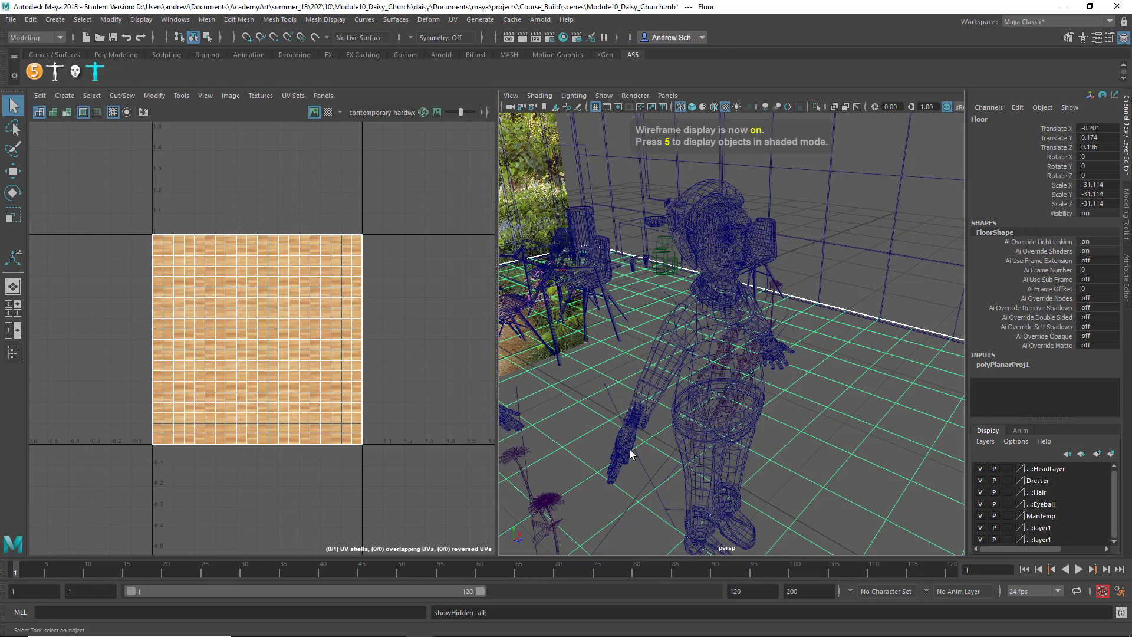
{"action": "key", "text": "5"}
{"action": "key", "text": "6"}
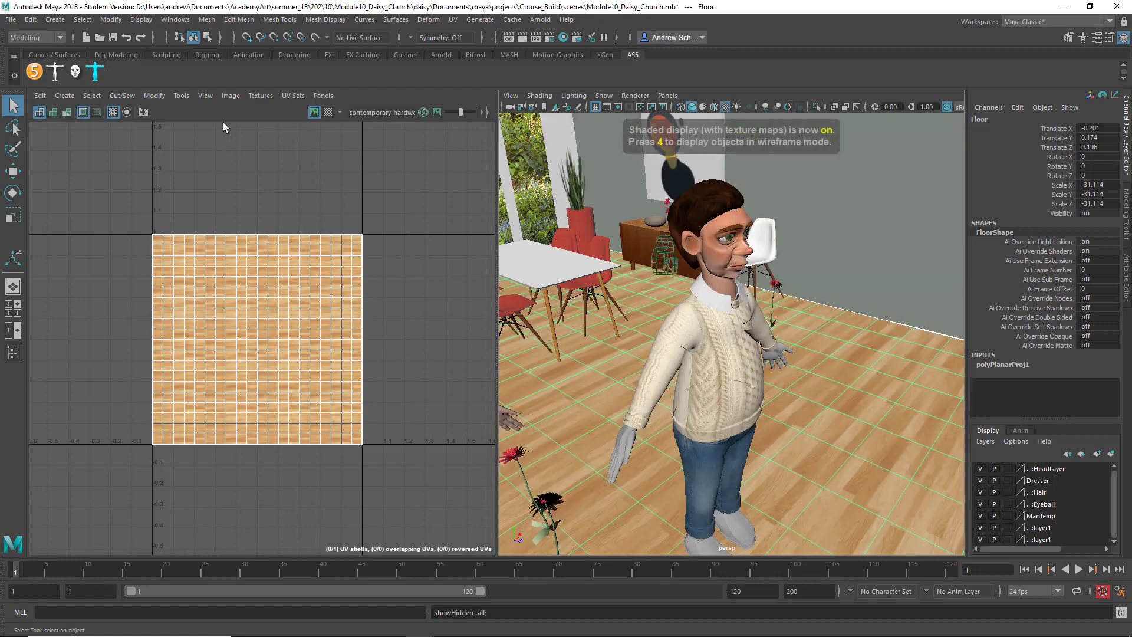
Review the scene's file references and look inside the Assg 8 Character folder without opening a scene.
{"action": "left_click", "coordinate": [10, 19]}
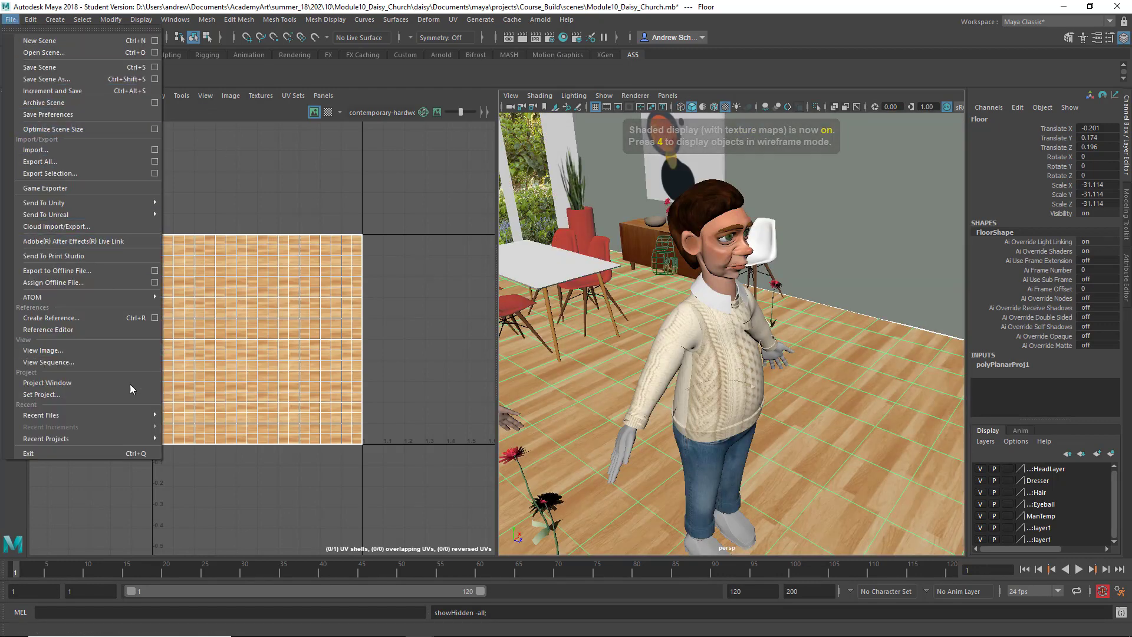
{"action": "left_click", "coordinate": [123, 330]}
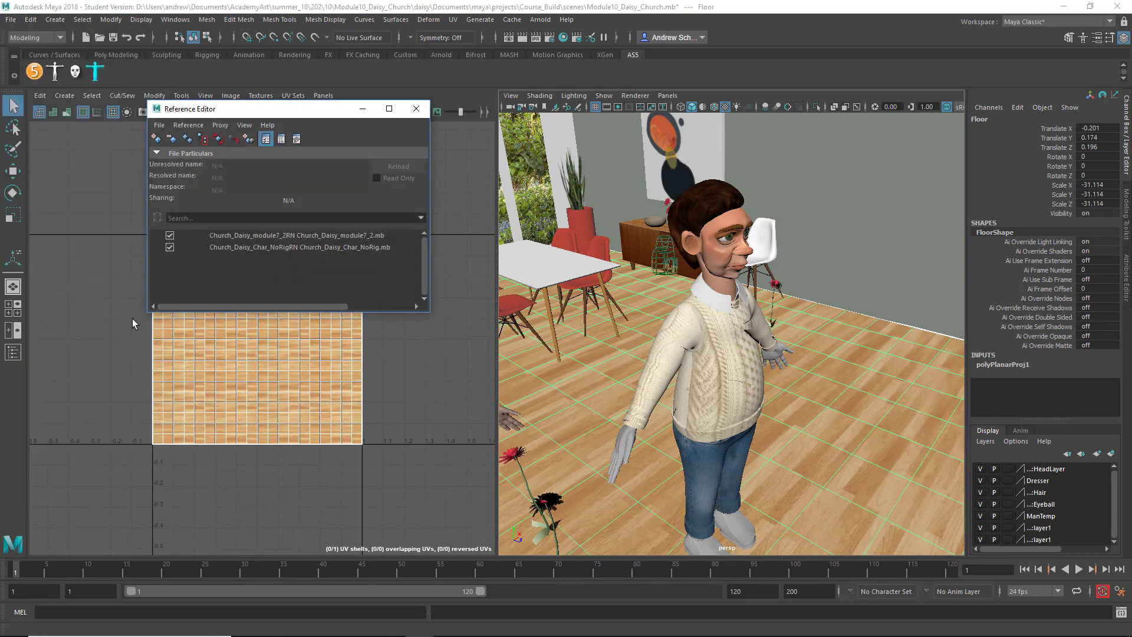
{"action": "left_click", "coordinate": [417, 108]}
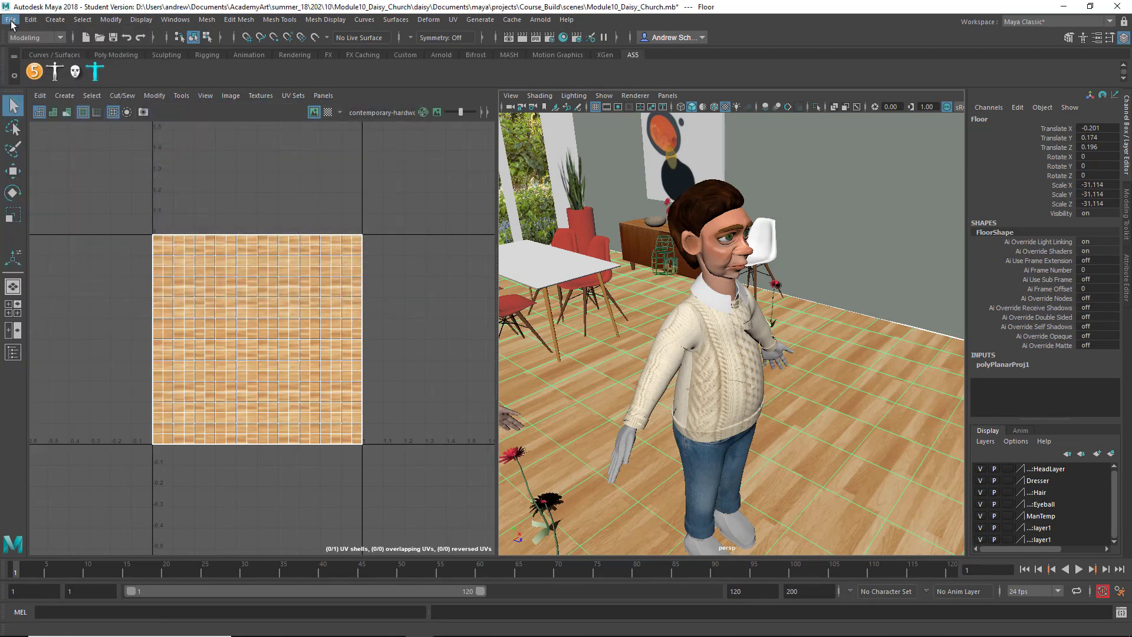
{"action": "left_click", "coordinate": [10, 20]}
{"action": "left_click", "coordinate": [41, 52]}
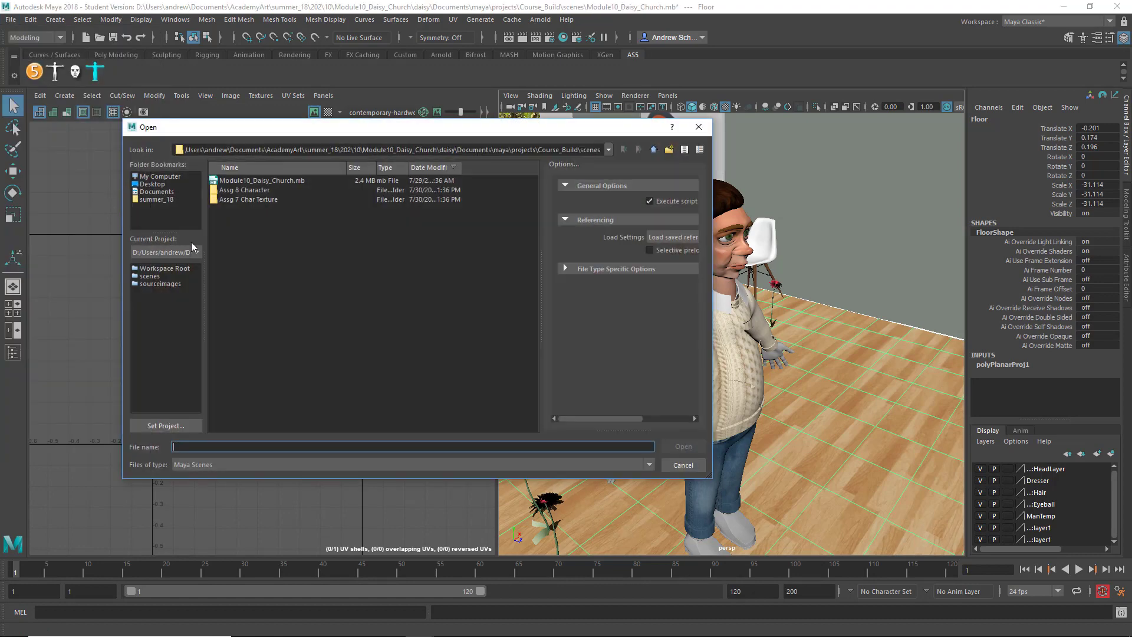
{"action": "double_click", "coordinate": [267, 190]}
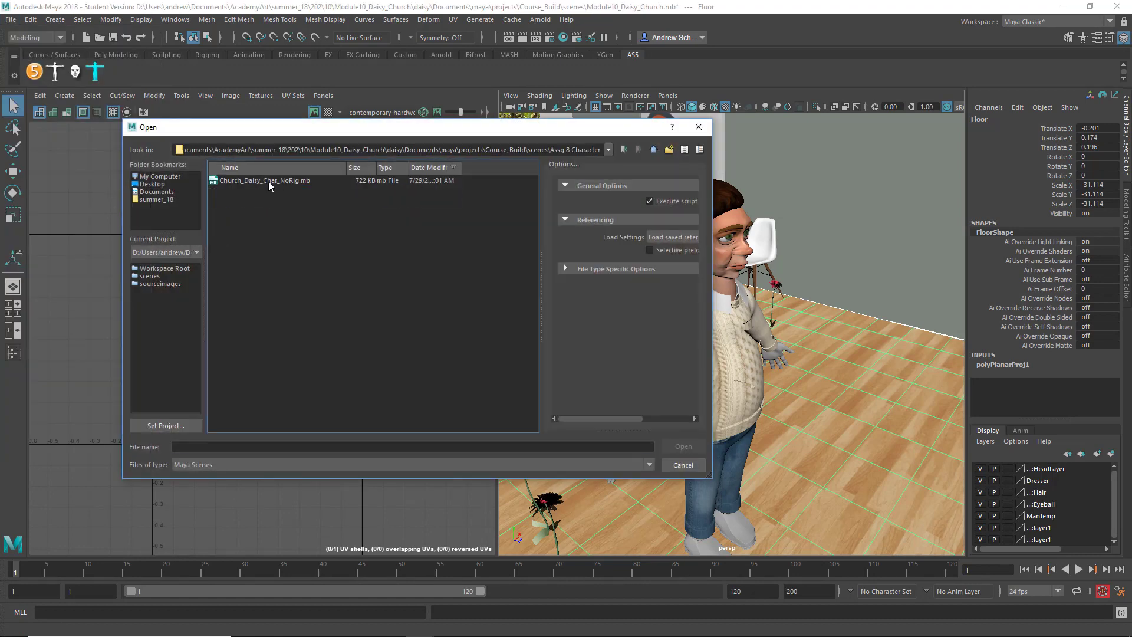
{"action": "left_click", "coordinate": [654, 150]}
{"action": "left_click", "coordinate": [683, 465]}
Recheck the file references and look inside the Assg 7 Char Texture folder without opening a scene.
{"action": "left_click", "coordinate": [11, 19]}
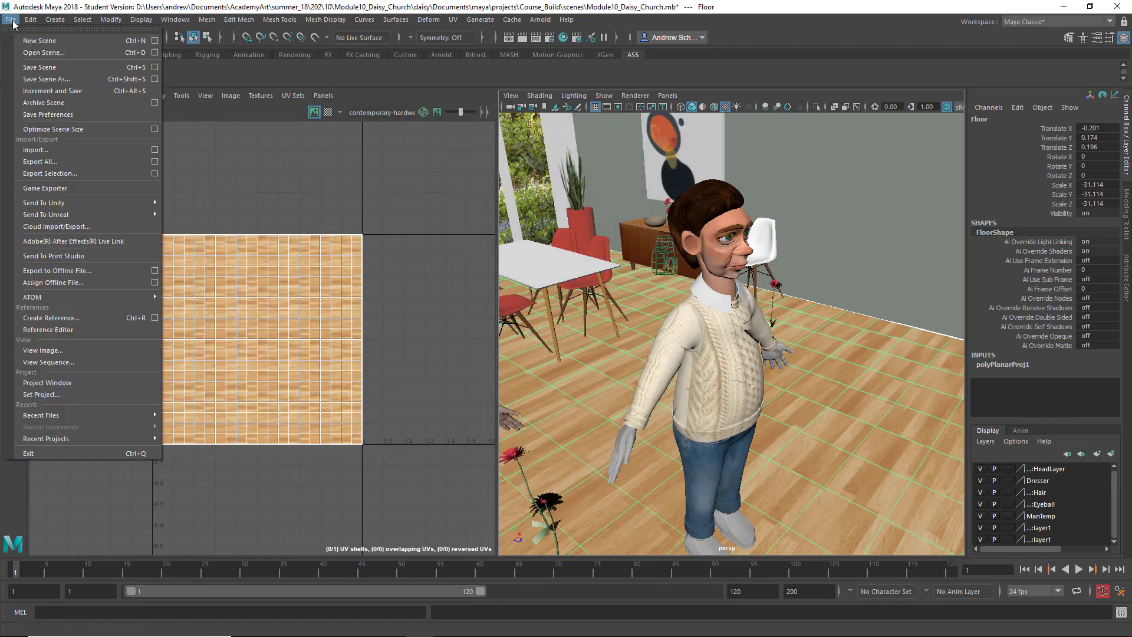
{"action": "left_click", "coordinate": [96, 328]}
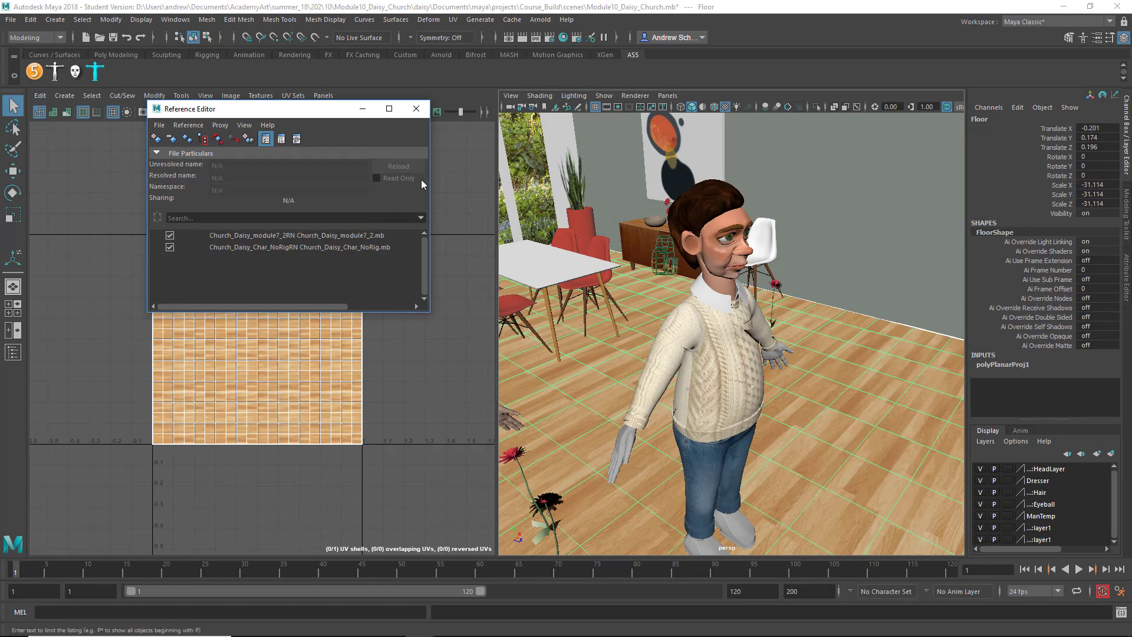
{"action": "left_click", "coordinate": [417, 108]}
{"action": "left_click", "coordinate": [11, 20]}
{"action": "left_click", "coordinate": [36, 48]}
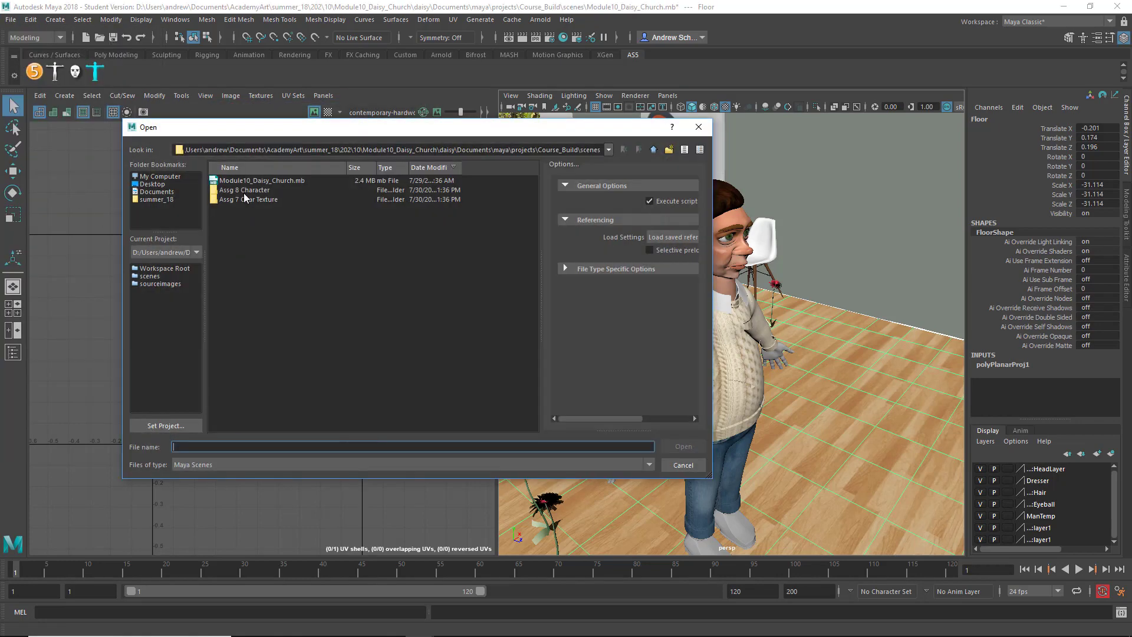
{"action": "double_click", "coordinate": [252, 199]}
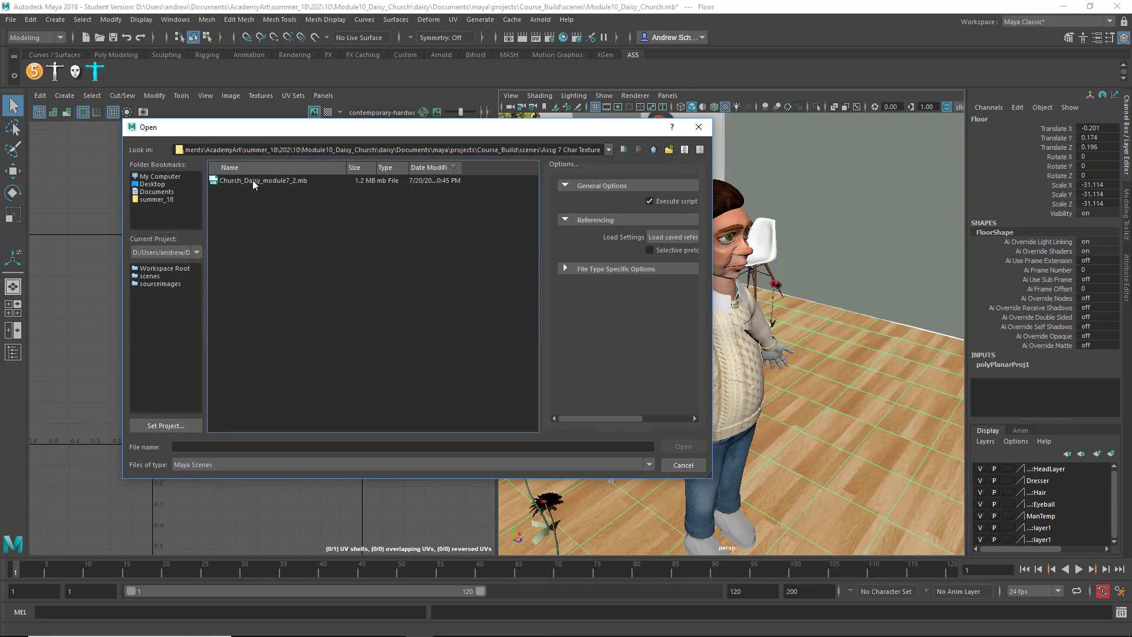
{"action": "left_click", "coordinate": [672, 465]}
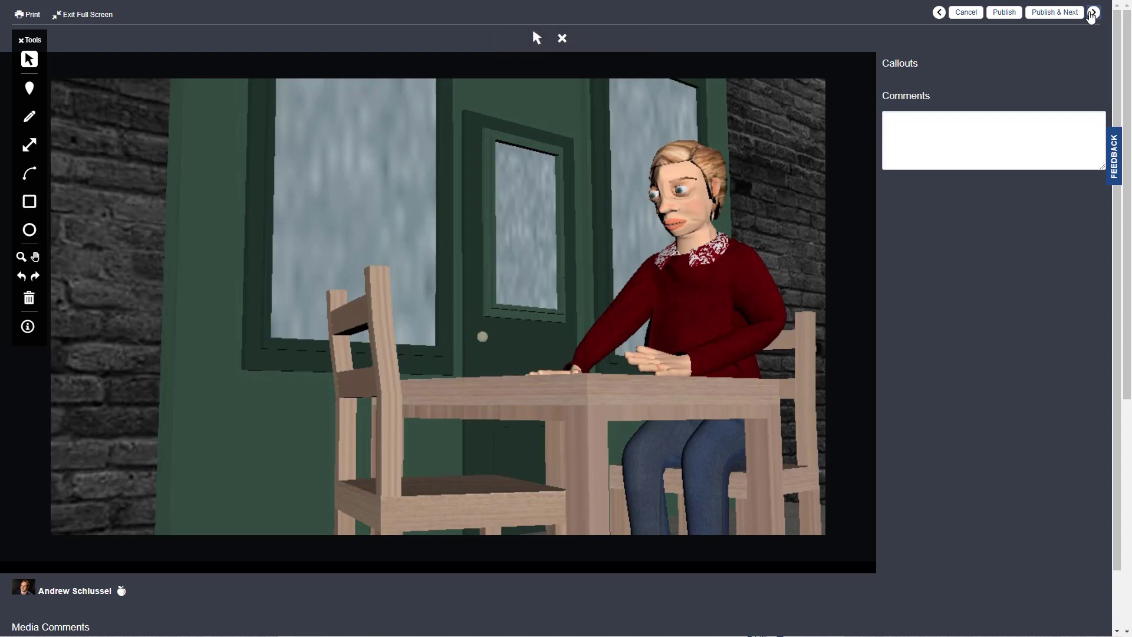
View the next student's remaining café shot images in the discussion viewer, leave full screen and switch to the student's scene in Maya.
{"action": "left_click", "coordinate": [1092, 13]}
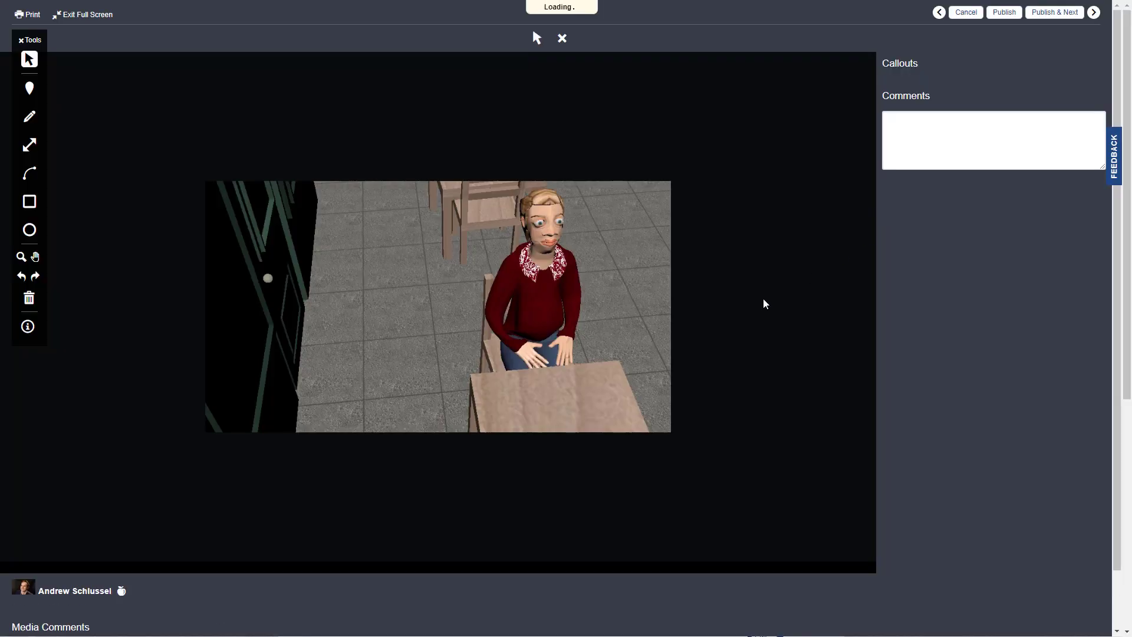
{"action": "left_click", "coordinate": [1094, 12]}
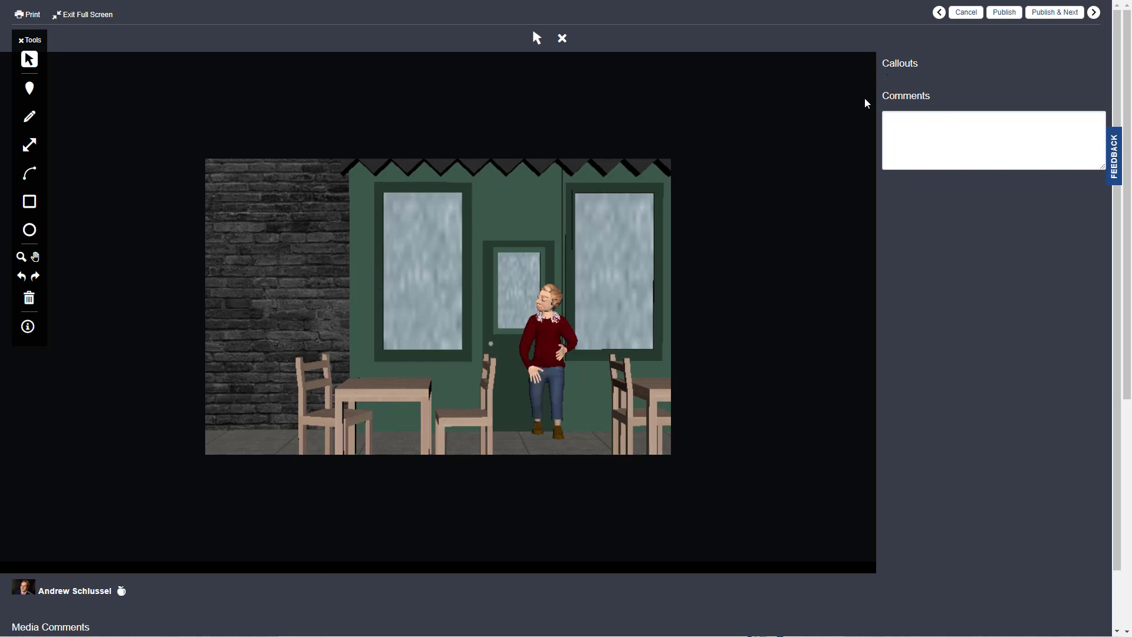
{"action": "key", "text": "Escape"}
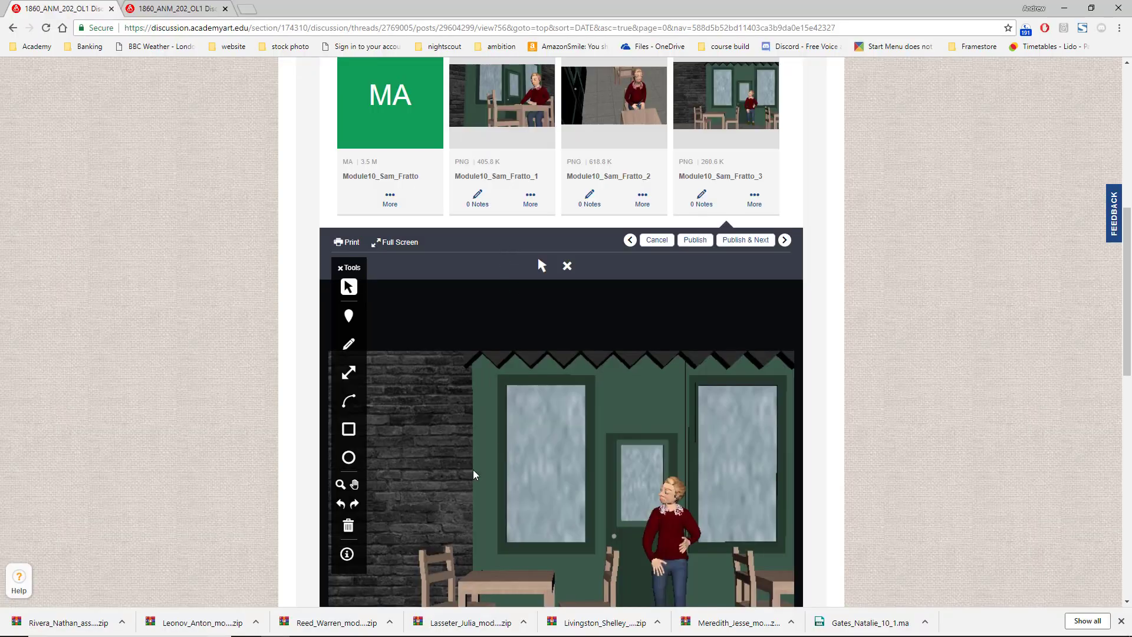
{"action": "mouse_move", "coordinate": [419, 625]}
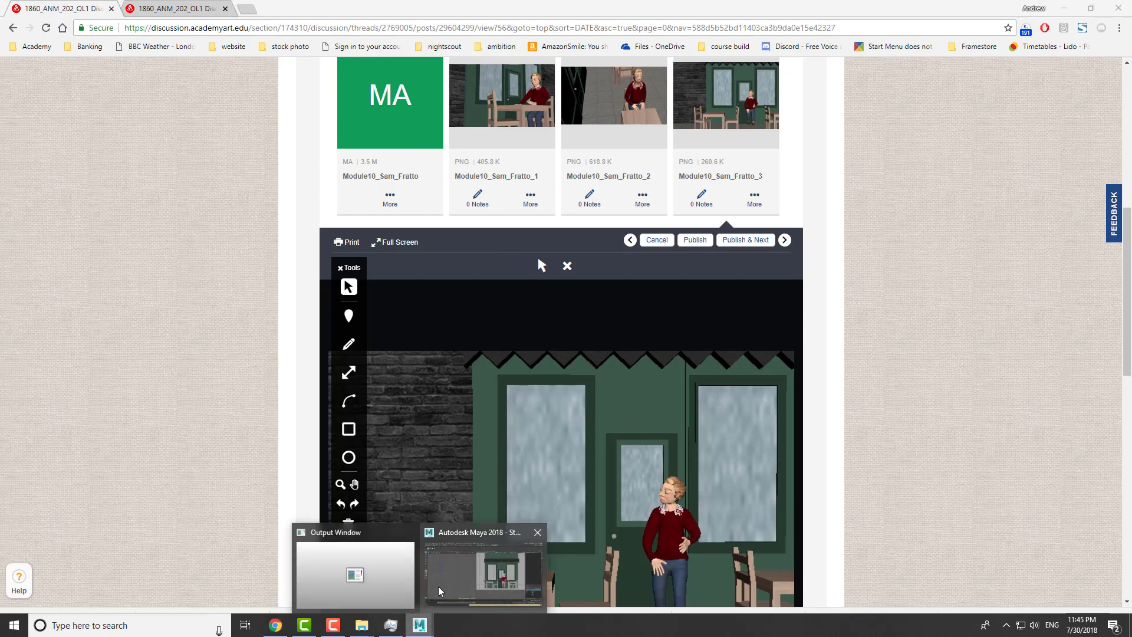
{"action": "left_click", "coordinate": [461, 582]}
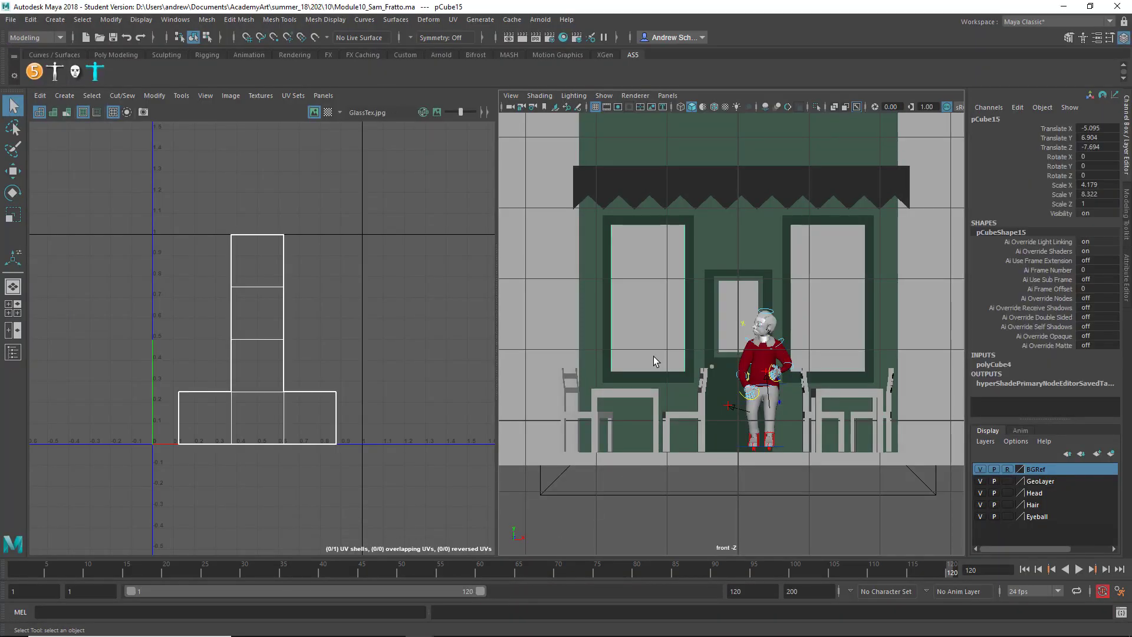
Switch the front view to the perspective view and enlarge it to fill the workspace.
{"action": "key", "text": "space"}
{"action": "left_click_drag", "start_coordinate": [650, 347], "coordinate": [546, 303]}
{"action": "left_click", "coordinate": [11, 19]}
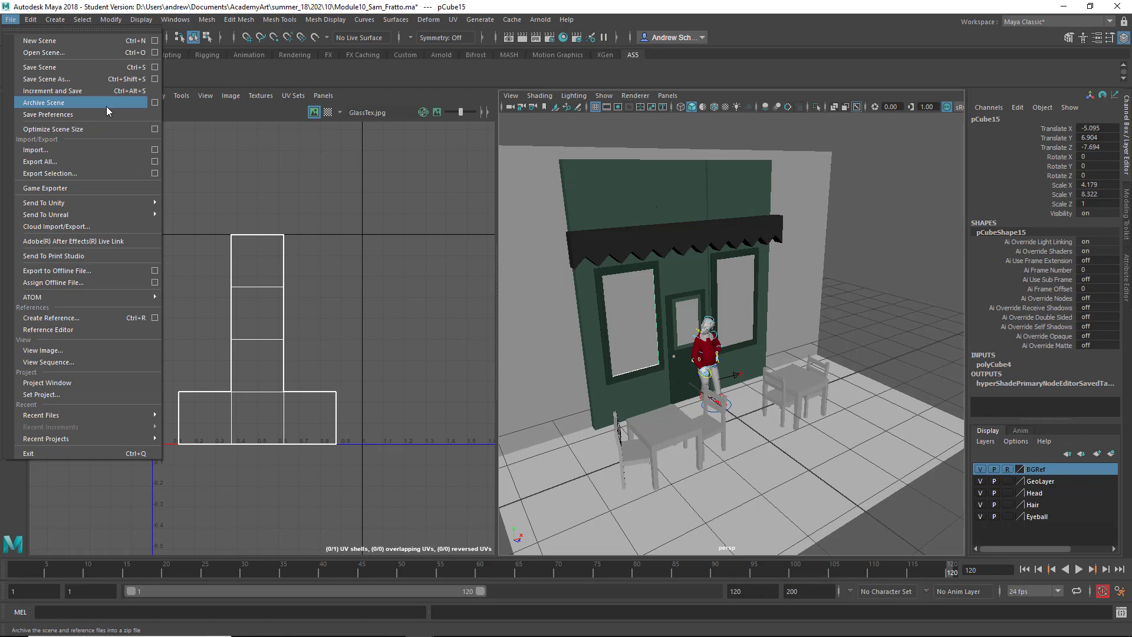
{"action": "left_click", "coordinate": [614, 313]}
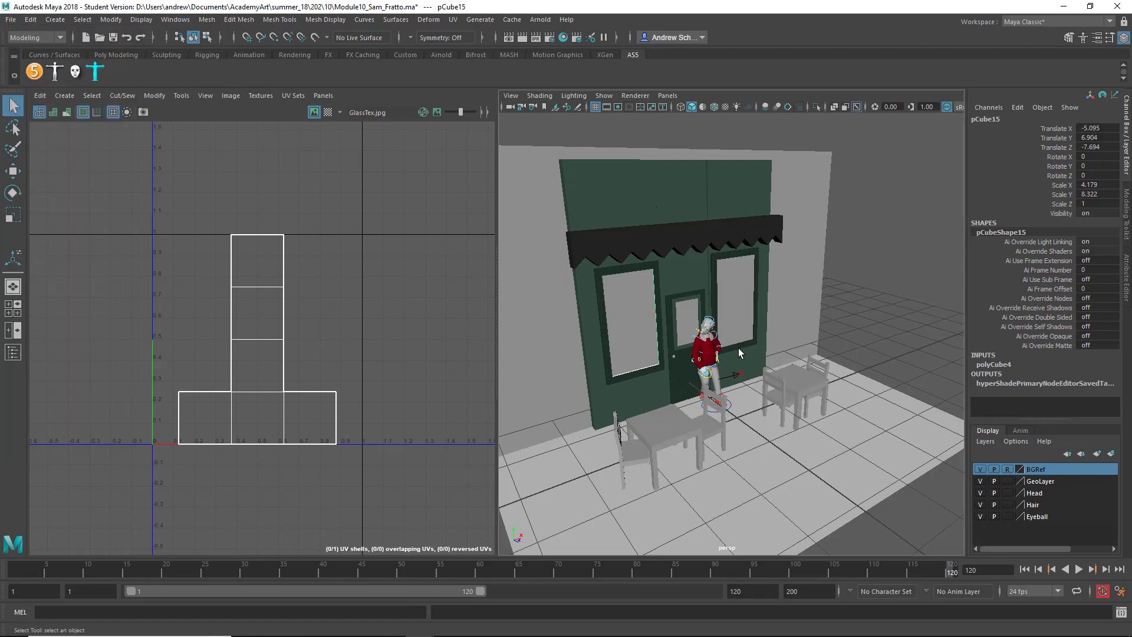
{"action": "key", "text": "space"}
Examine the café storefront, tables, chairs and posed character from several angles and distances.
{"action": "left_click_drag", "start_coordinate": [737, 352], "coordinate": [371, 346], "text": "alt"}
{"action": "right_click_drag", "start_coordinate": [371, 346], "coordinate": [599, 404], "text": "alt"}
{"action": "left_click_drag", "start_coordinate": [599, 404], "coordinate": [547, 411], "text": "alt"}
{"action": "middle_click_drag", "start_coordinate": [584, 401], "coordinate": [589, 311], "text": "alt"}
{"action": "right_click_drag", "start_coordinate": [570, 356], "coordinate": [609, 369], "text": "alt"}
{"action": "left_click_drag", "start_coordinate": [575, 372], "coordinate": [682, 404], "text": "alt"}
{"action": "right_click_drag", "start_coordinate": [682, 404], "coordinate": [401, 399], "text": "alt"}
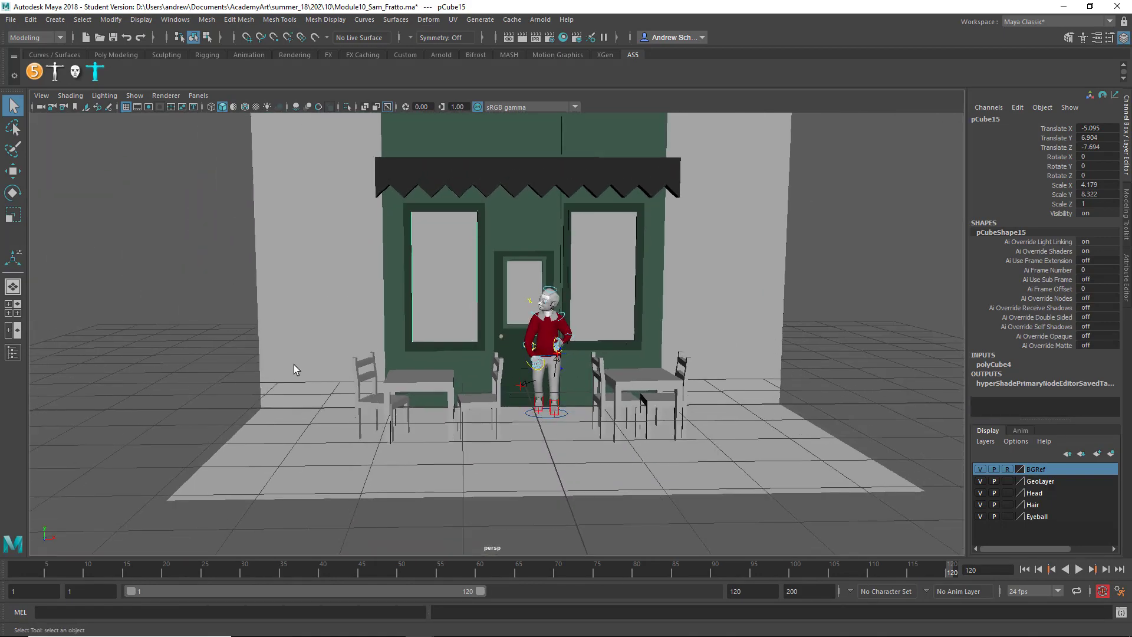
{"action": "left_click_drag", "start_coordinate": [296, 369], "coordinate": [634, 384], "text": "alt"}
{"action": "right_click_drag", "start_coordinate": [589, 384], "coordinate": [960, 394], "text": "alt"}
{"action": "middle_click_drag", "start_coordinate": [803, 400], "coordinate": [863, 407], "text": "alt"}
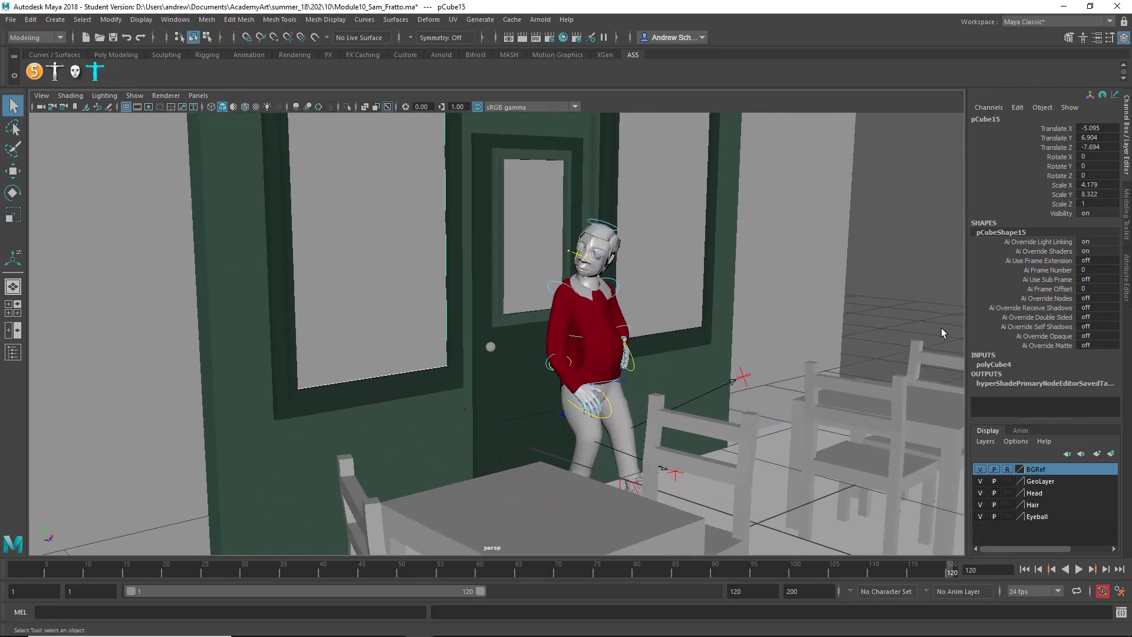
{"action": "left_click_drag", "start_coordinate": [779, 386], "coordinate": [829, 386], "text": "alt"}
{"action": "right_click_drag", "start_coordinate": [829, 386], "coordinate": [604, 383], "text": "alt"}
{"action": "left_click_drag", "start_coordinate": [606, 387], "coordinate": [636, 427], "text": "alt"}
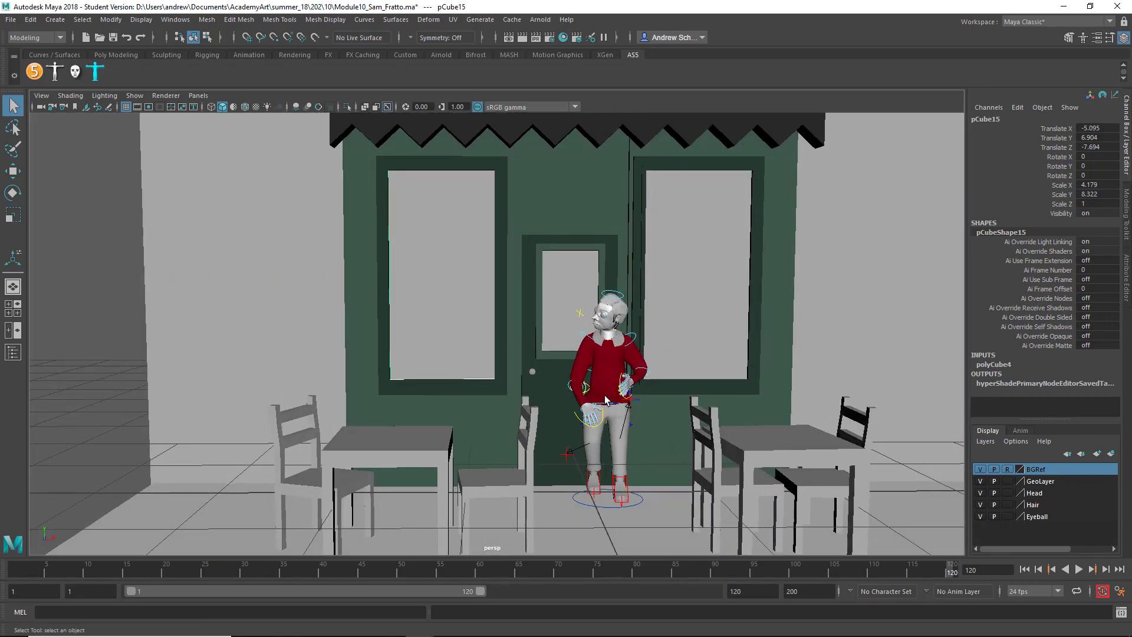
Select the storefront's glass panes and the awning in turn, and examine the awning's zigzag geometry from several sides.
{"action": "left_click", "coordinate": [624, 278]}
{"action": "left_click", "coordinate": [689, 291]}
{"action": "left_click", "coordinate": [550, 289]}
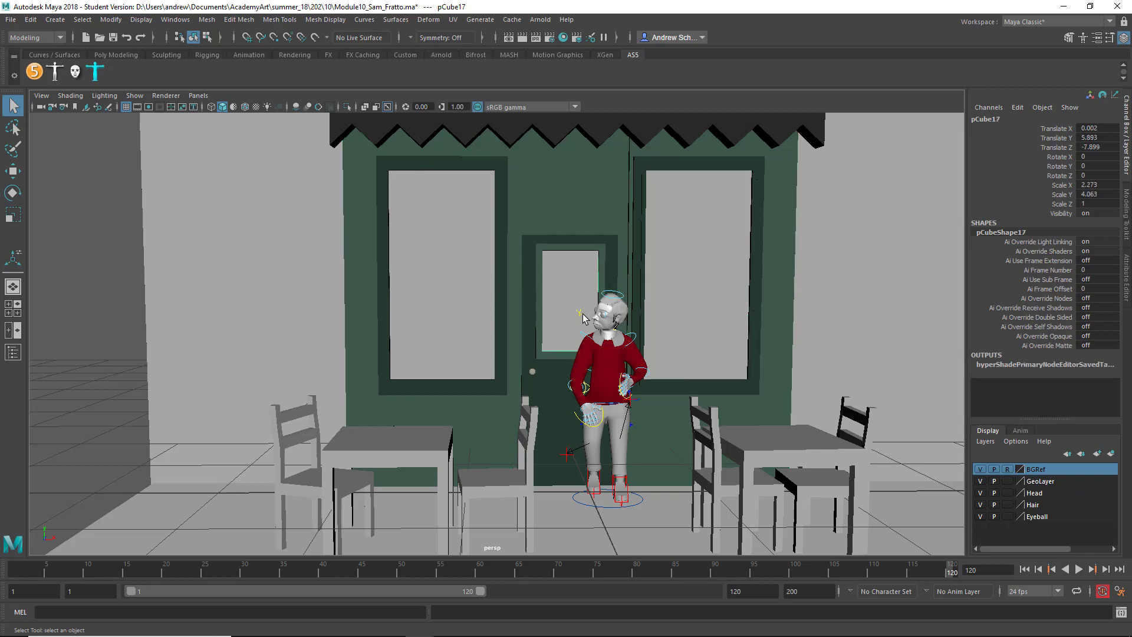
{"action": "middle_click_drag", "start_coordinate": [550, 177], "coordinate": [564, 291], "text": "alt"}
{"action": "left_click", "coordinate": [550, 230]}
{"action": "left_click_drag", "start_coordinate": [480, 276], "coordinate": [348, 294], "text": "alt"}
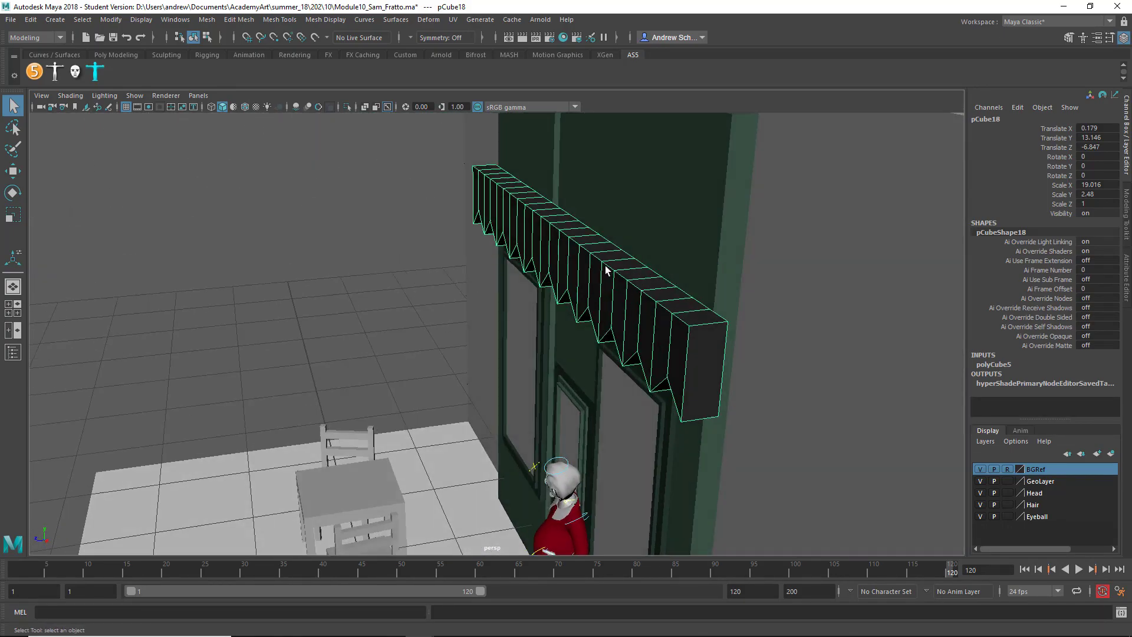
{"action": "left_click_drag", "start_coordinate": [494, 344], "coordinate": [512, 275], "text": "alt"}
{"action": "left_click_drag", "start_coordinate": [490, 322], "coordinate": [479, 368], "text": "alt"}
{"action": "right_click_drag", "start_coordinate": [539, 374], "coordinate": [406, 384], "text": "alt"}
{"action": "left_click_drag", "start_coordinate": [486, 424], "coordinate": [531, 448], "text": "alt"}
{"action": "middle_click_drag", "start_coordinate": [534, 448], "coordinate": [446, 355], "text": "alt"}
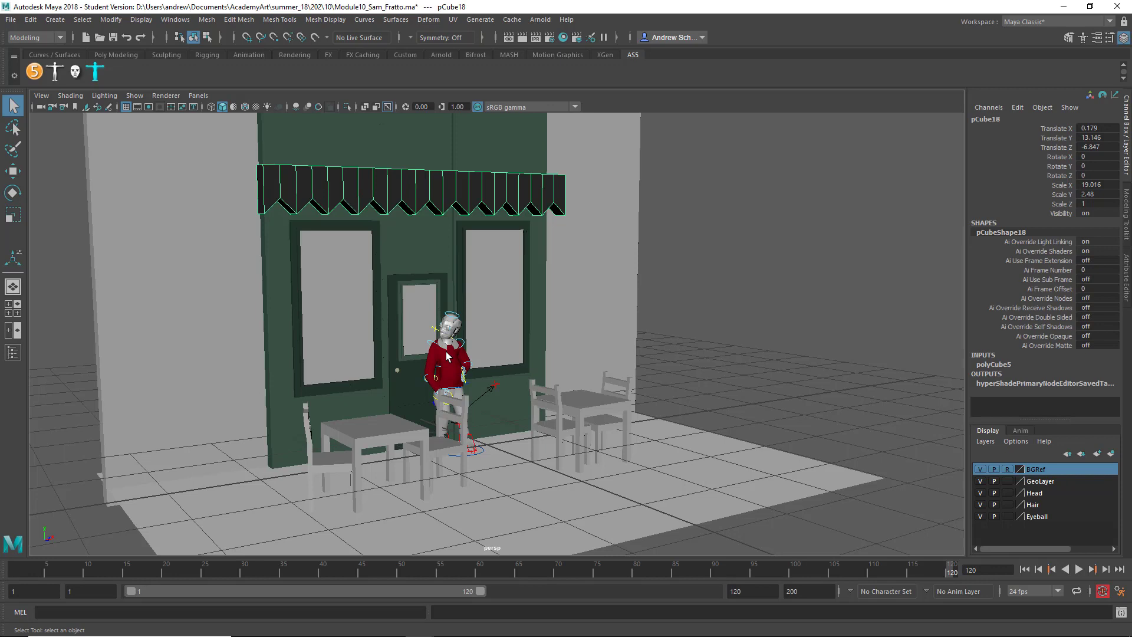
Select the doorknob sphere and inspect the door area and the posed character up close.
{"action": "left_click_drag", "start_coordinate": [410, 470], "coordinate": [485, 465], "text": "alt"}
{"action": "right_click_drag", "start_coordinate": [486, 465], "coordinate": [911, 484], "text": "alt"}
{"action": "left_click", "coordinate": [501, 534]}
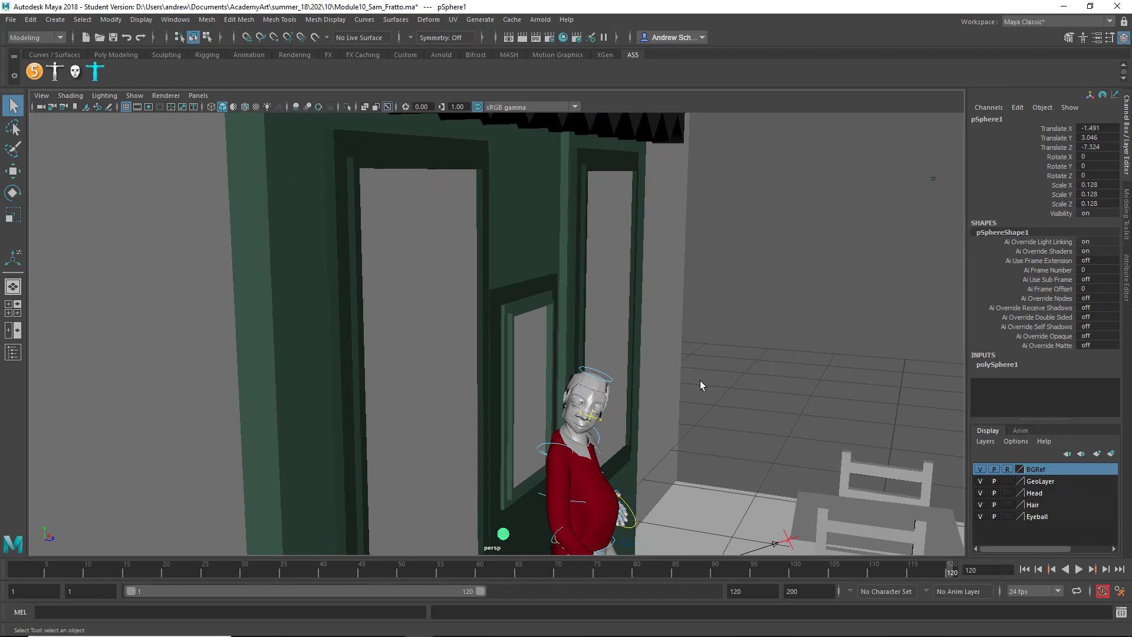
{"action": "scroll", "coordinate": [816, 448], "scroll_direction": "up", "scroll_amount": 5}
{"action": "middle_click_drag", "start_coordinate": [725, 465], "coordinate": [763, 368], "text": "alt"}
{"action": "scroll", "coordinate": [763, 368], "scroll_direction": "down", "scroll_amount": 2}
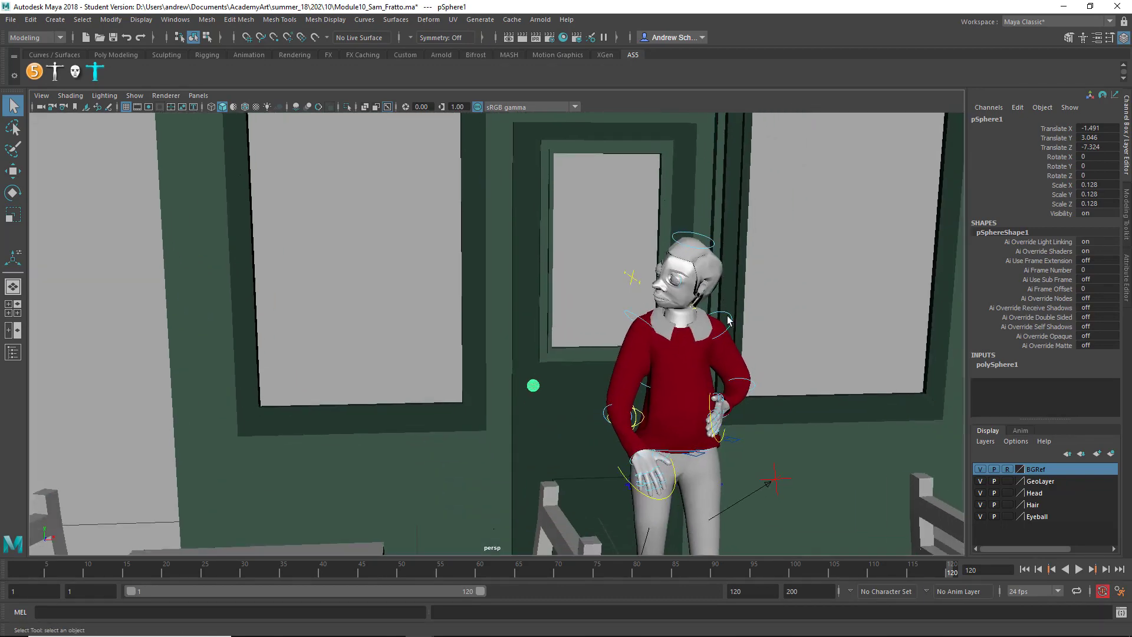
{"action": "scroll", "coordinate": [632, 299], "scroll_direction": "down", "scroll_amount": 3}
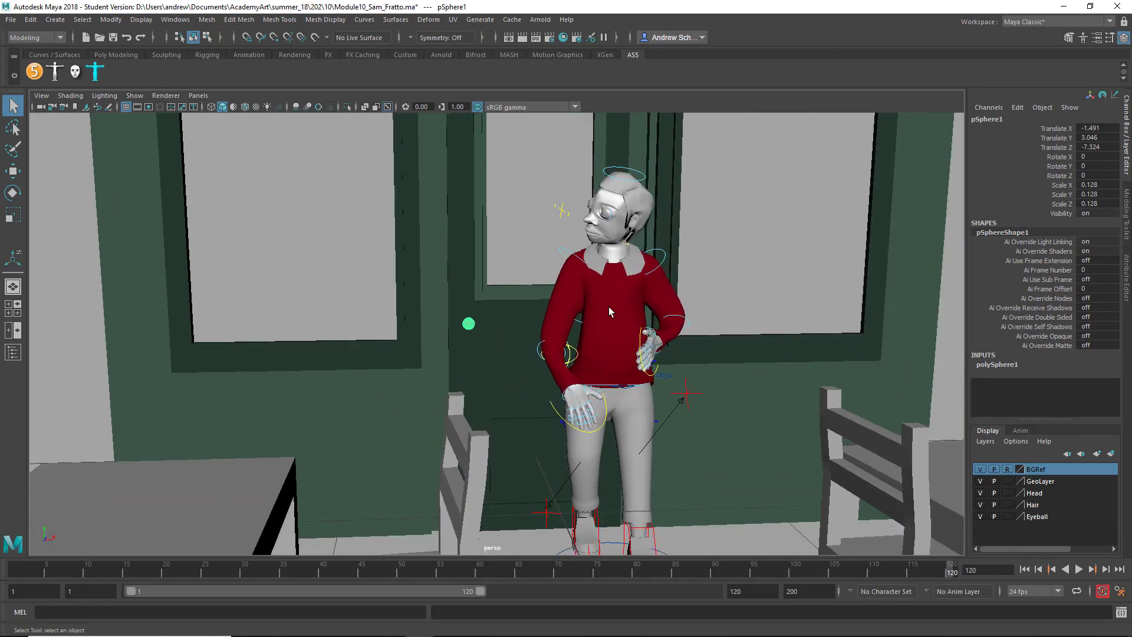
Look through the scene files in the 10 folder without opening one.
{"action": "left_click", "coordinate": [10, 20]}
{"action": "left_click", "coordinate": [36, 44]}
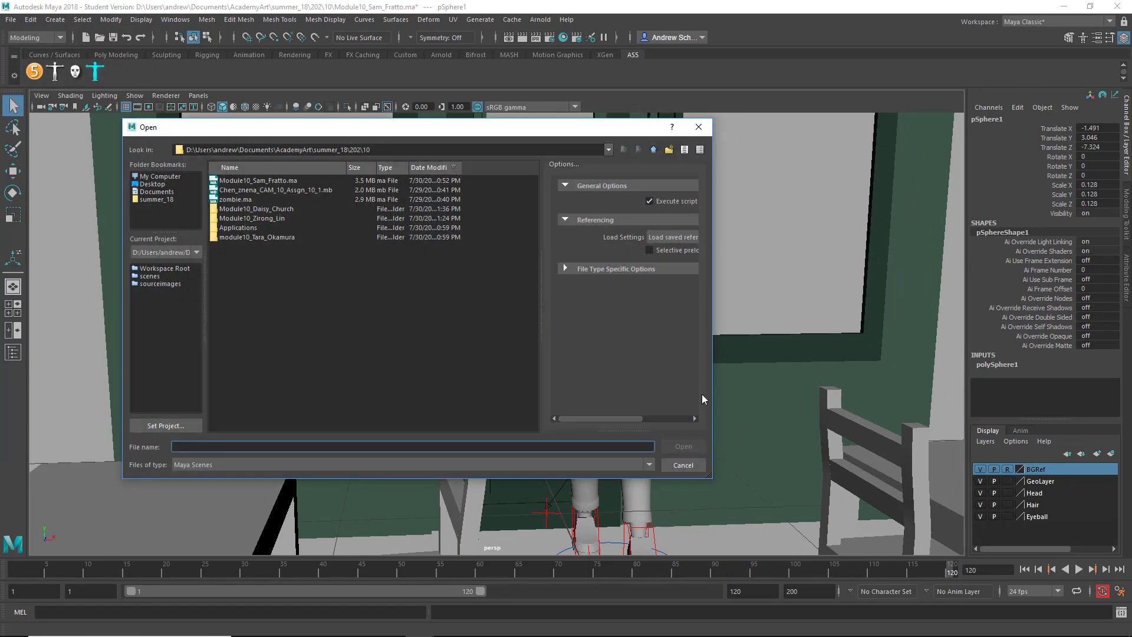
{"action": "left_click", "coordinate": [683, 465]}
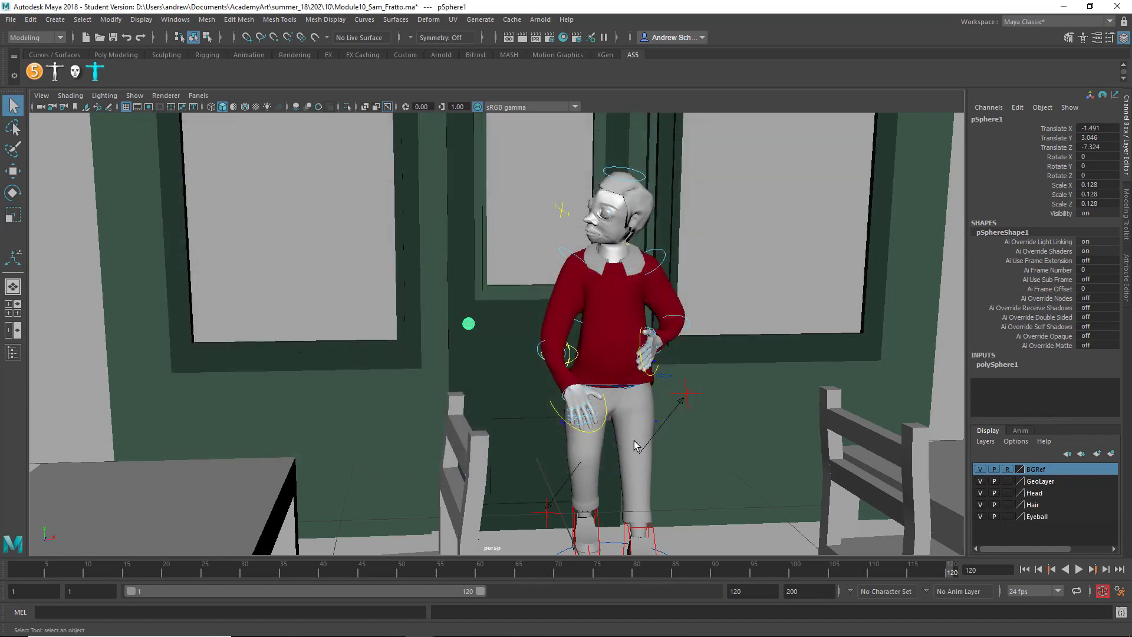
Select the character's shirt, check it in wireframe, turn on its smooth mesh preview and return to shaded display.
{"action": "left_click", "coordinate": [539, 349]}
{"action": "left_click", "coordinate": [561, 335]}
{"action": "scroll", "coordinate": [547, 377], "scroll_direction": "up", "scroll_amount": 5}
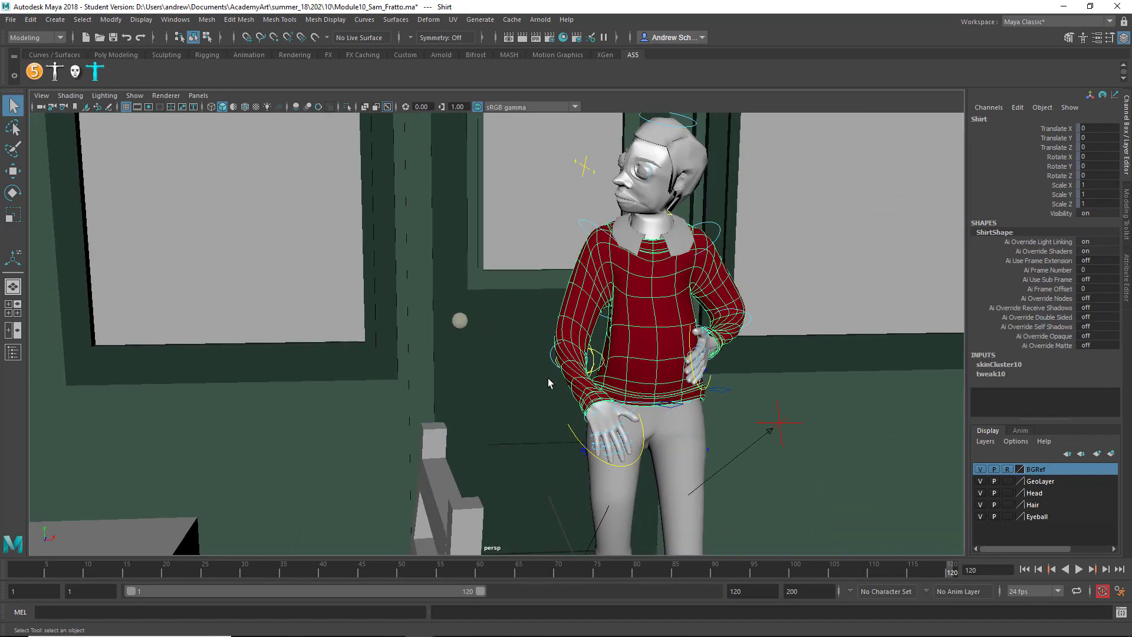
{"action": "left_click_drag", "start_coordinate": [613, 417], "coordinate": [497, 424], "text": "alt"}
{"action": "key", "text": "4"}
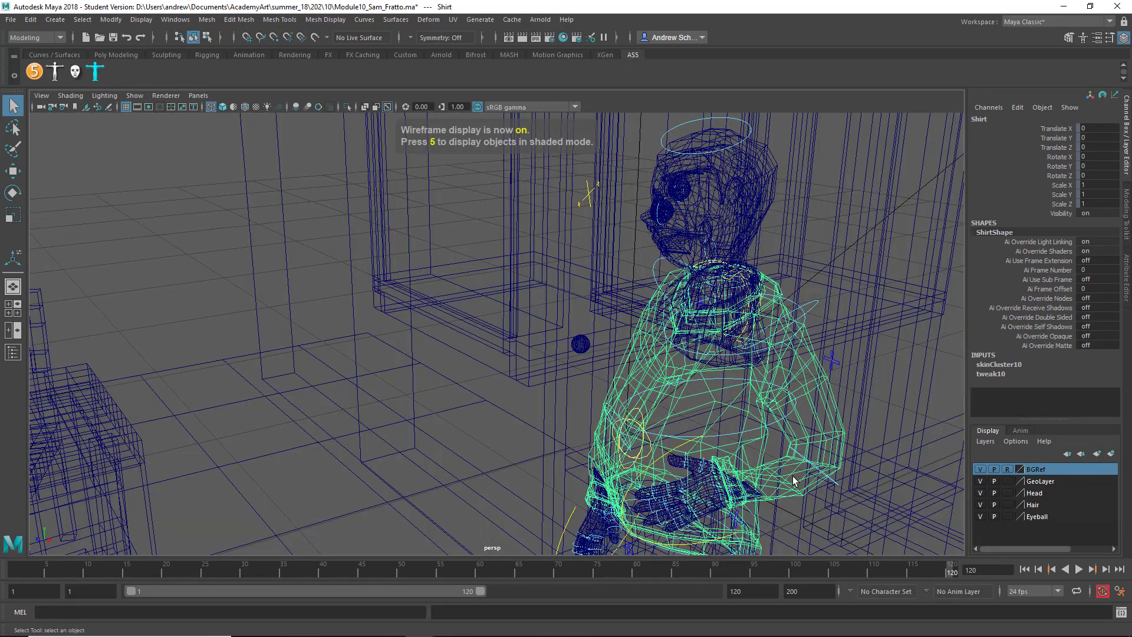
{"action": "key", "text": "3"}
{"action": "key", "text": "5"}
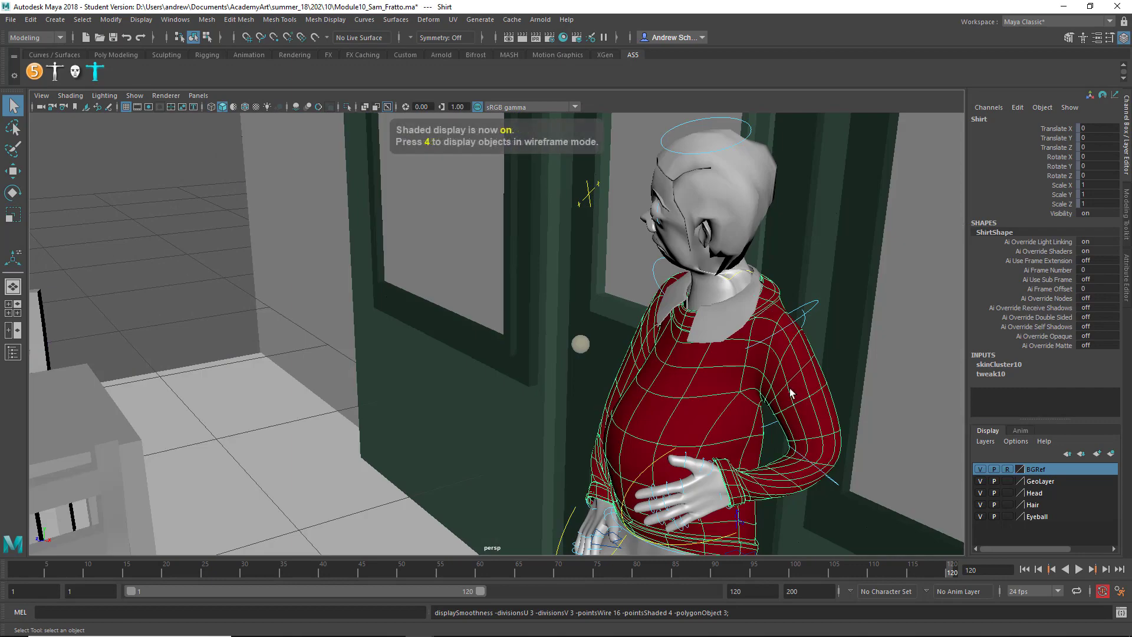
Try rotating the character's left elbow control and undo the rotation.
{"action": "left_click_drag", "start_coordinate": [789, 478], "coordinate": [851, 455], "text": "alt"}
{"action": "middle_click_drag", "start_coordinate": [806, 438], "coordinate": [717, 444], "text": "alt"}
{"action": "right_click_drag", "start_coordinate": [717, 445], "coordinate": [781, 412], "text": "alt"}
{"action": "left_click", "coordinate": [781, 408]}
{"action": "key", "text": "e"}
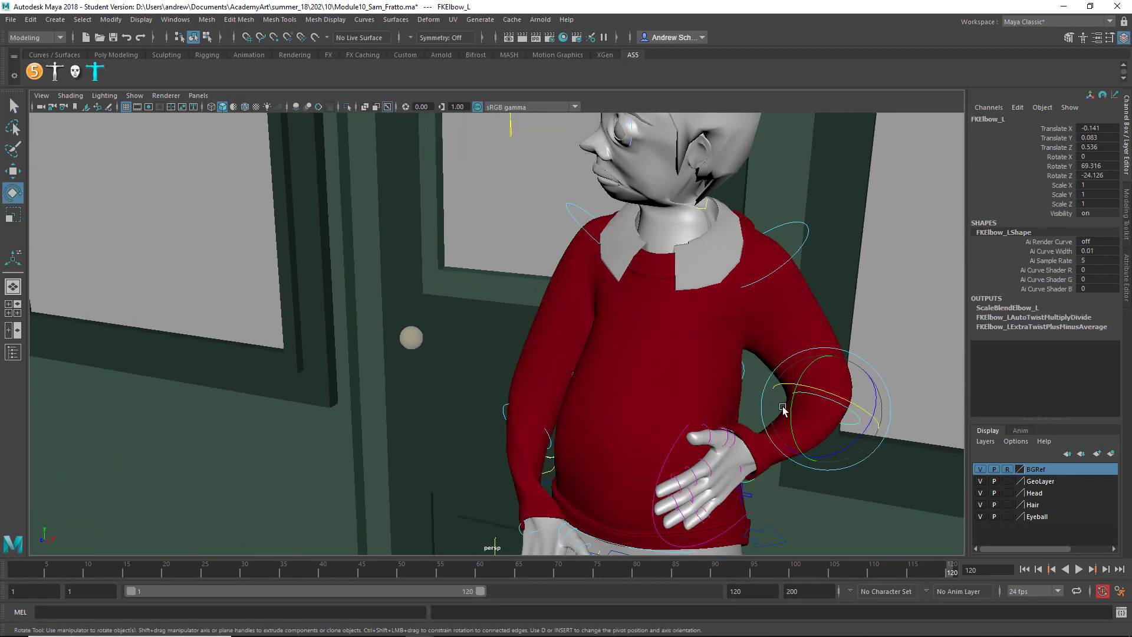
{"action": "left_click_drag", "start_coordinate": [781, 408], "coordinate": [862, 390]}
{"action": "key", "text": "ctrl+z"}
{"action": "key", "text": "ctrl+z"}
{"action": "key", "text": "ctrl+z"}
{"action": "key", "text": "ctrl+z"}
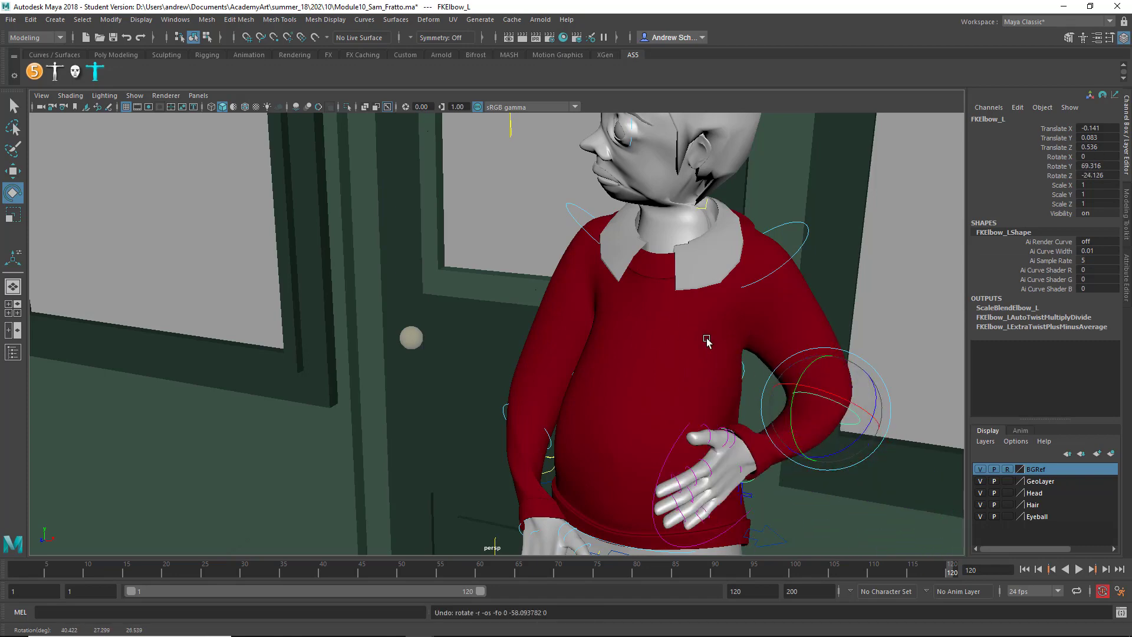
Check the scene's references in the Reference Editor and look at the files available for referencing without adding one.
{"action": "scroll", "coordinate": [705, 348], "scroll_direction": "down", "scroll_amount": 8}
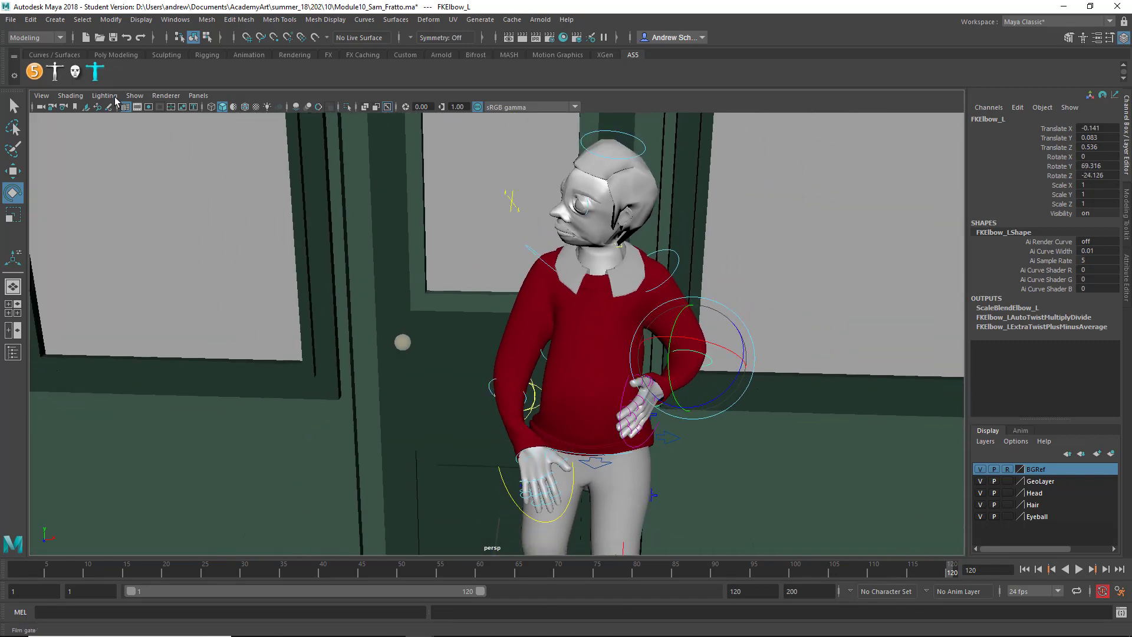
{"action": "left_click", "coordinate": [11, 20]}
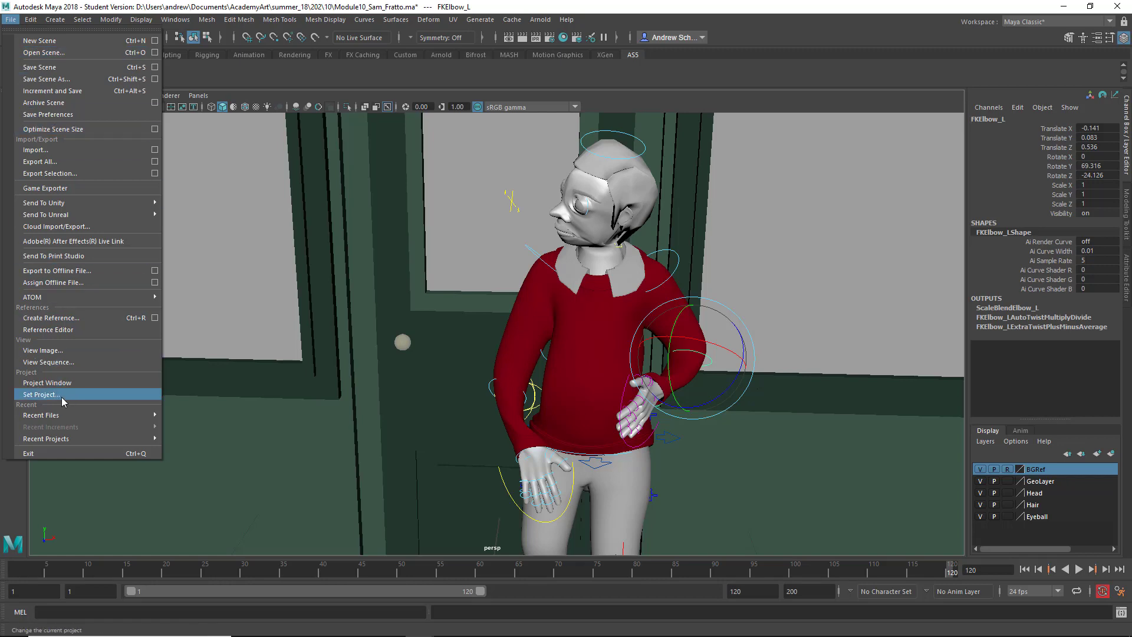
{"action": "mouse_move", "coordinate": [66, 419]}
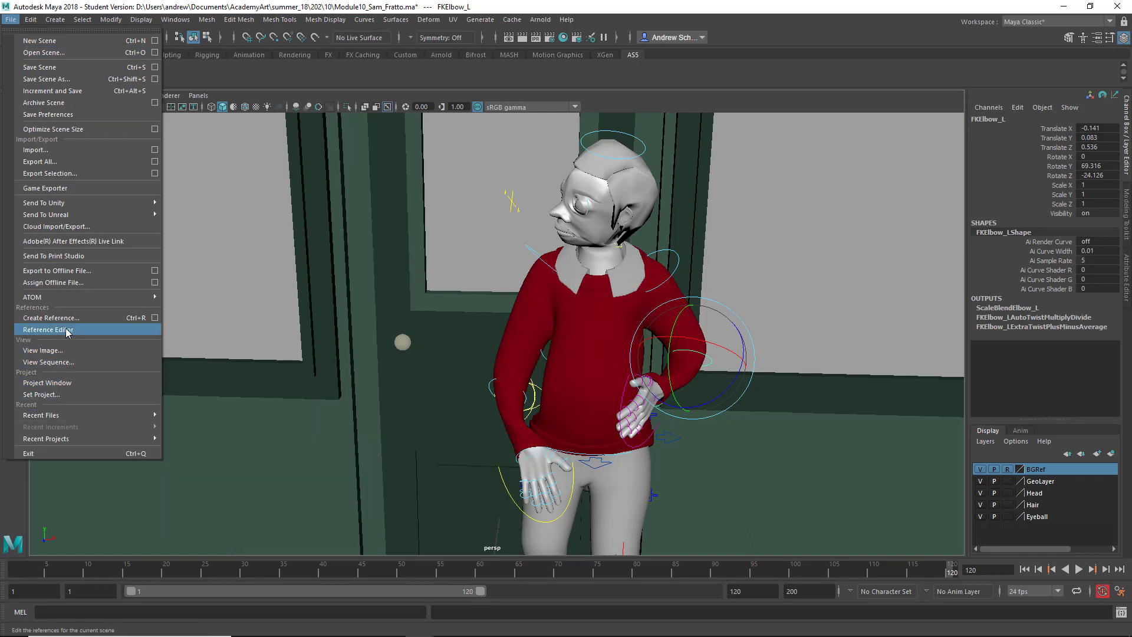
{"action": "left_click", "coordinate": [48, 330]}
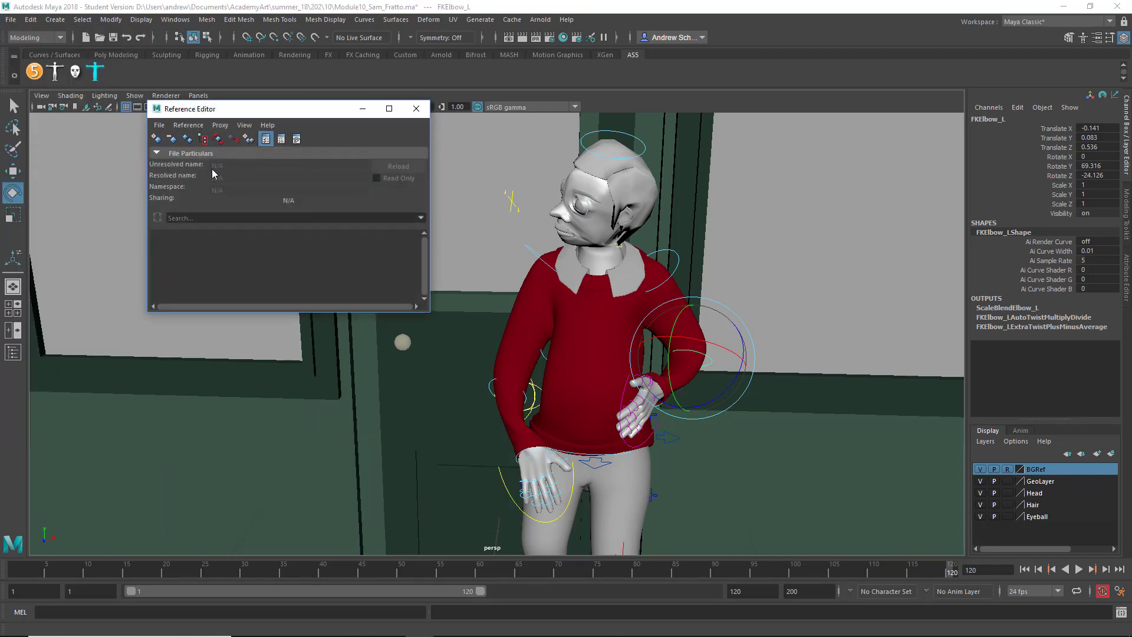
{"action": "left_click", "coordinate": [416, 109]}
{"action": "left_click", "coordinate": [9, 20]}
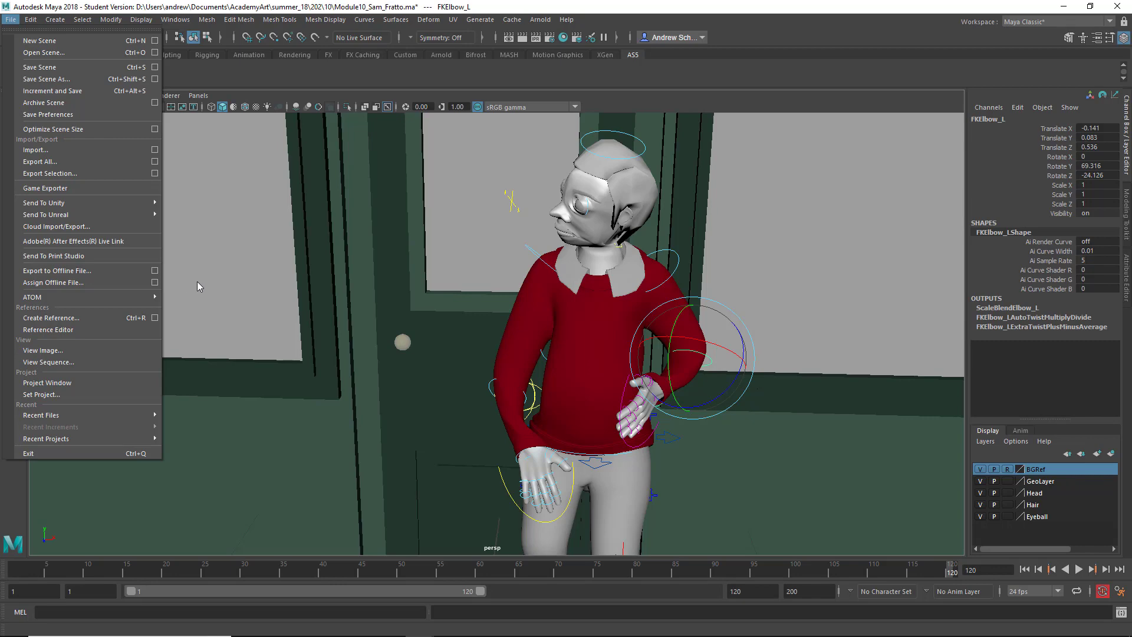
{"action": "left_click", "coordinate": [141, 318]}
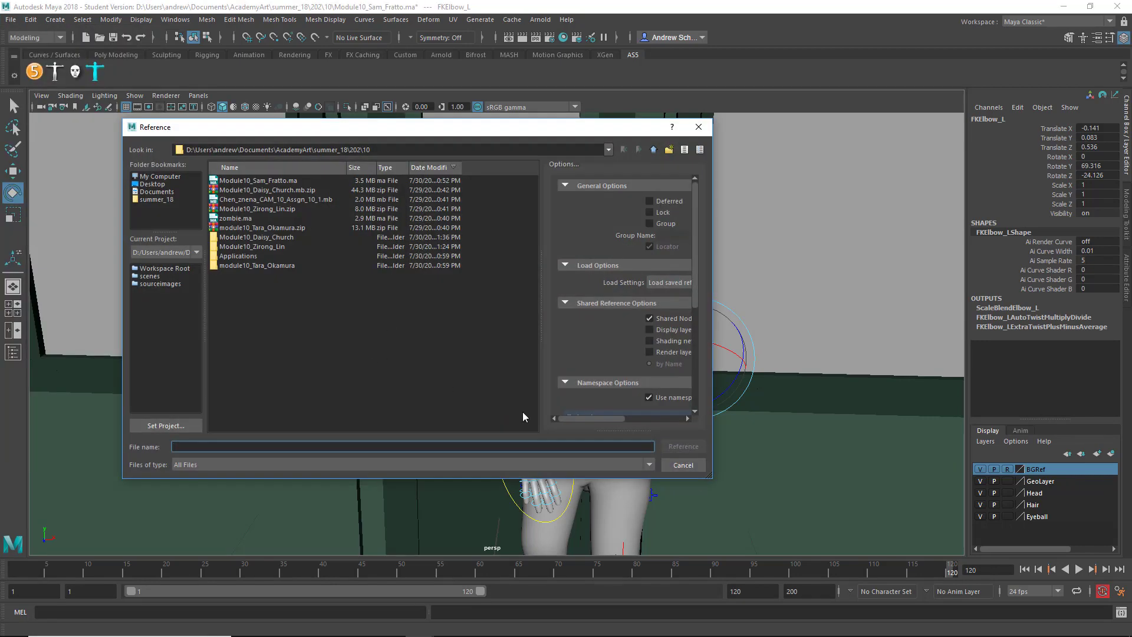
{"action": "left_click", "coordinate": [685, 464]}
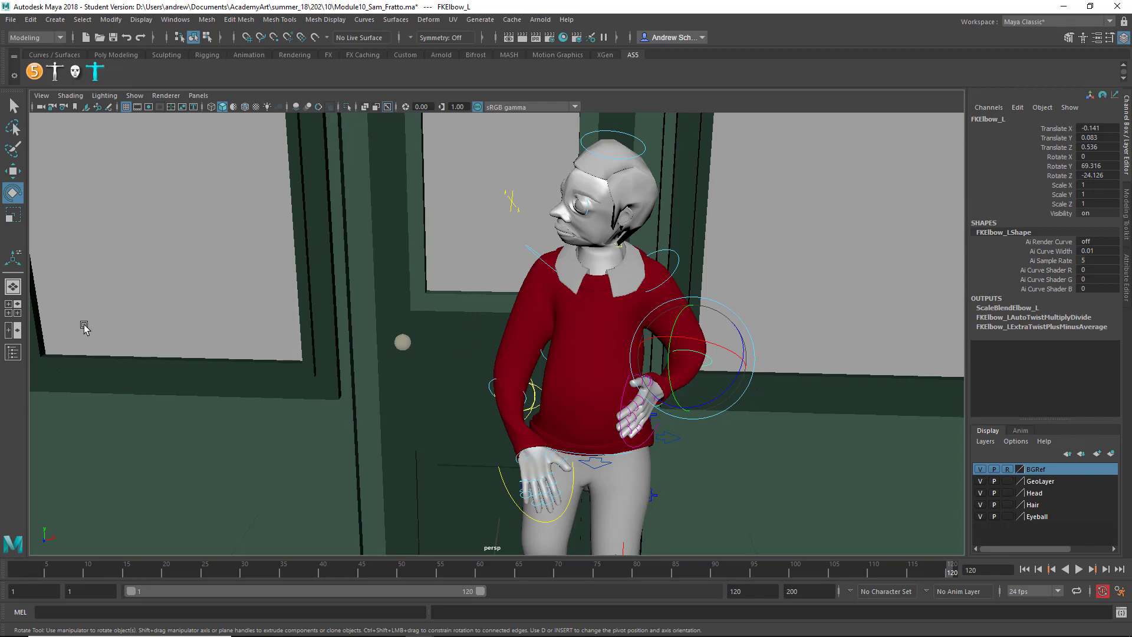
Delete the character's Geo and Group nodes from the scene using the Outliner.
{"action": "left_click", "coordinate": [13, 351]}
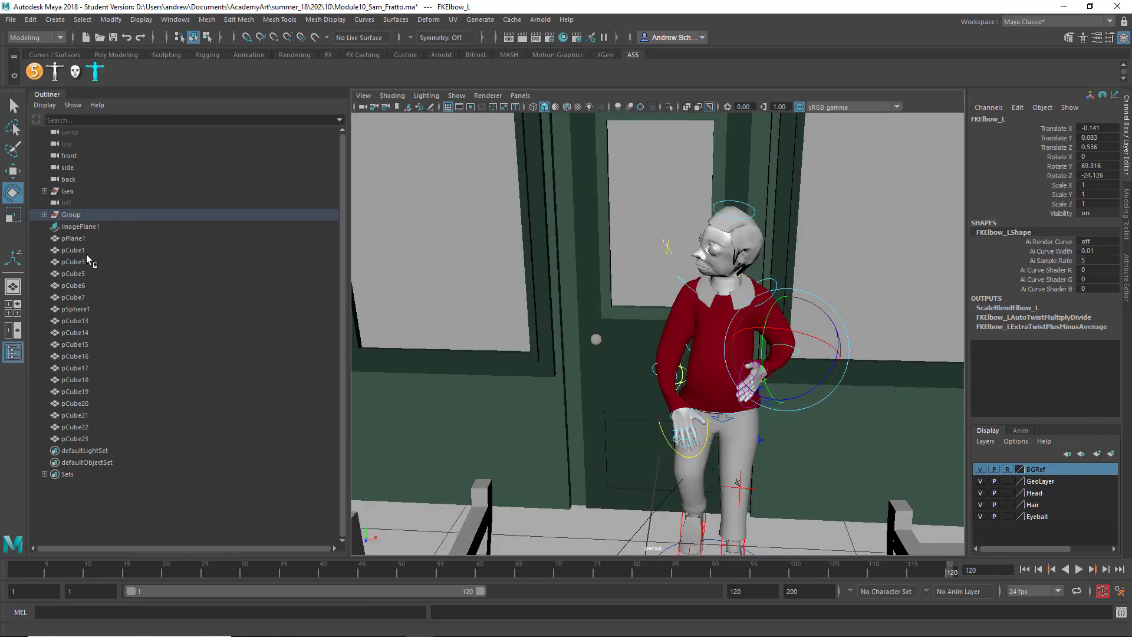
{"action": "left_click", "coordinate": [75, 214]}
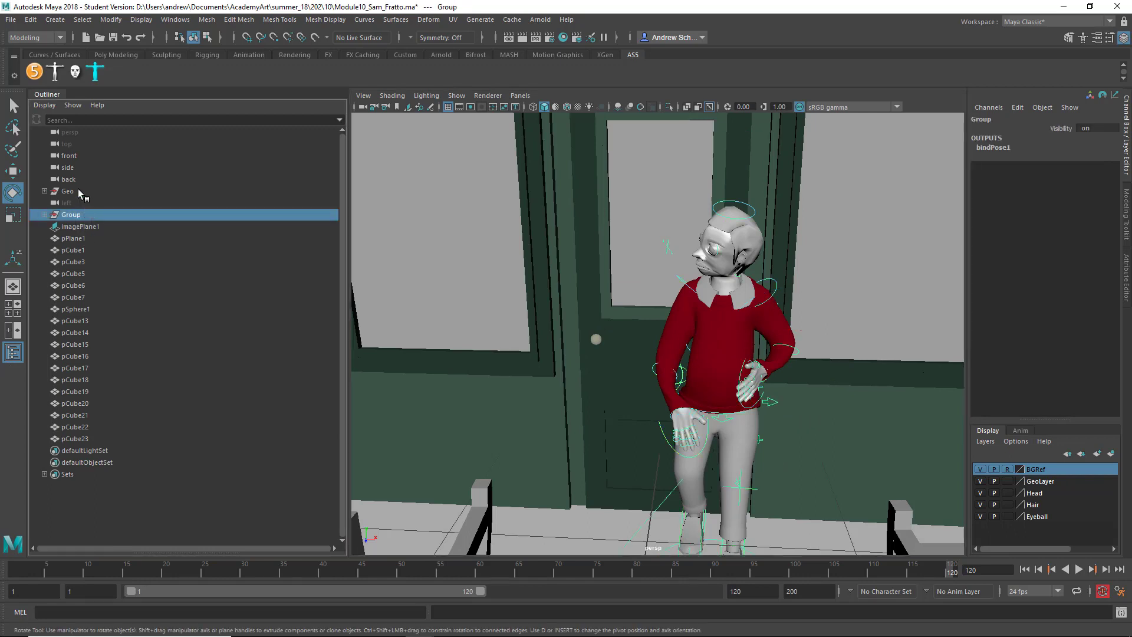
{"action": "left_click", "coordinate": [67, 191], "text": "ctrl"}
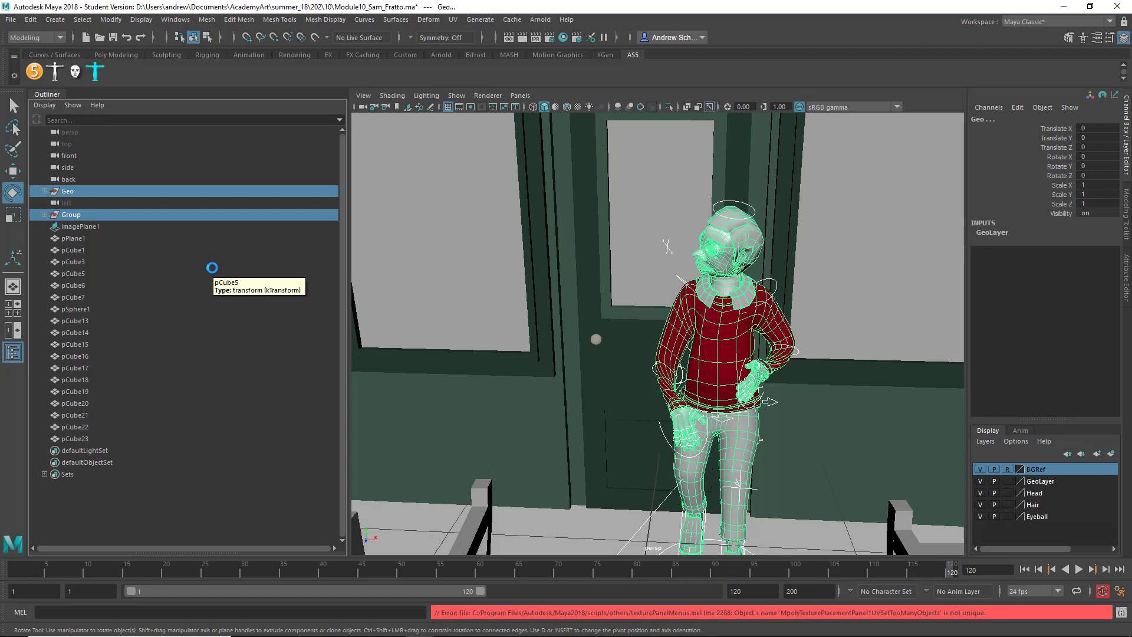
{"action": "key", "text": "Delete"}
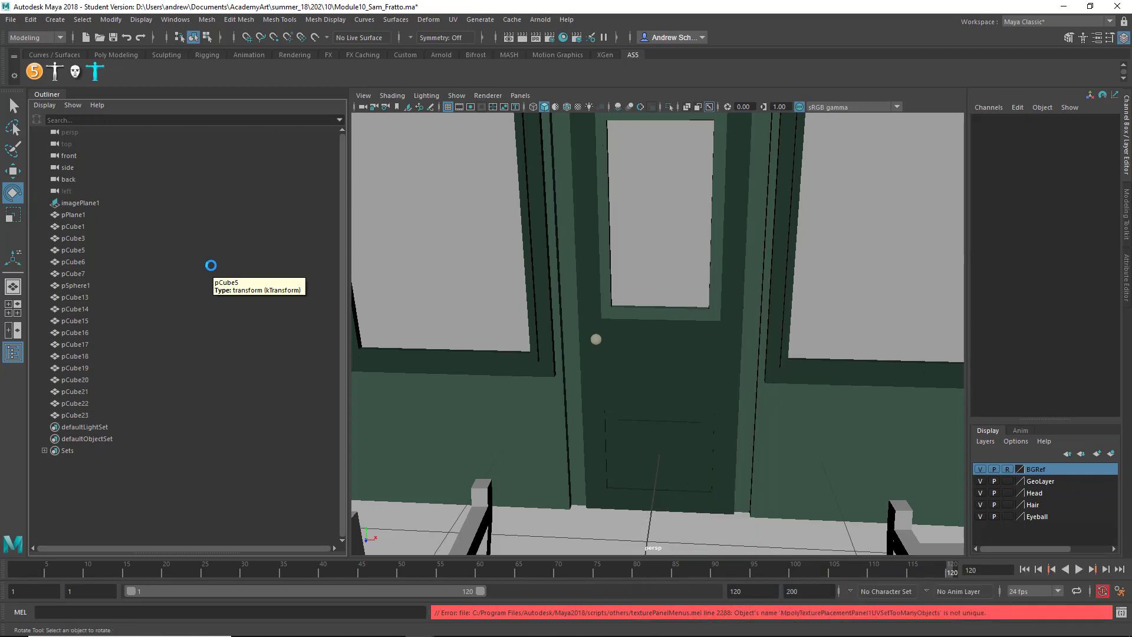
Expand Sets and AllSet in the Outliner and delete all the leftover rig nodes, from ScaleBlendAnkle_L through PoleLeg_RSetRangeFollow.
{"action": "left_click", "coordinate": [44, 450]}
{"action": "left_click", "coordinate": [51, 462]}
{"action": "scroll", "coordinate": [107, 470], "scroll_direction": "down", "scroll_amount": 10}
{"action": "scroll", "coordinate": [104, 441], "scroll_direction": "up", "scroll_amount": 5}
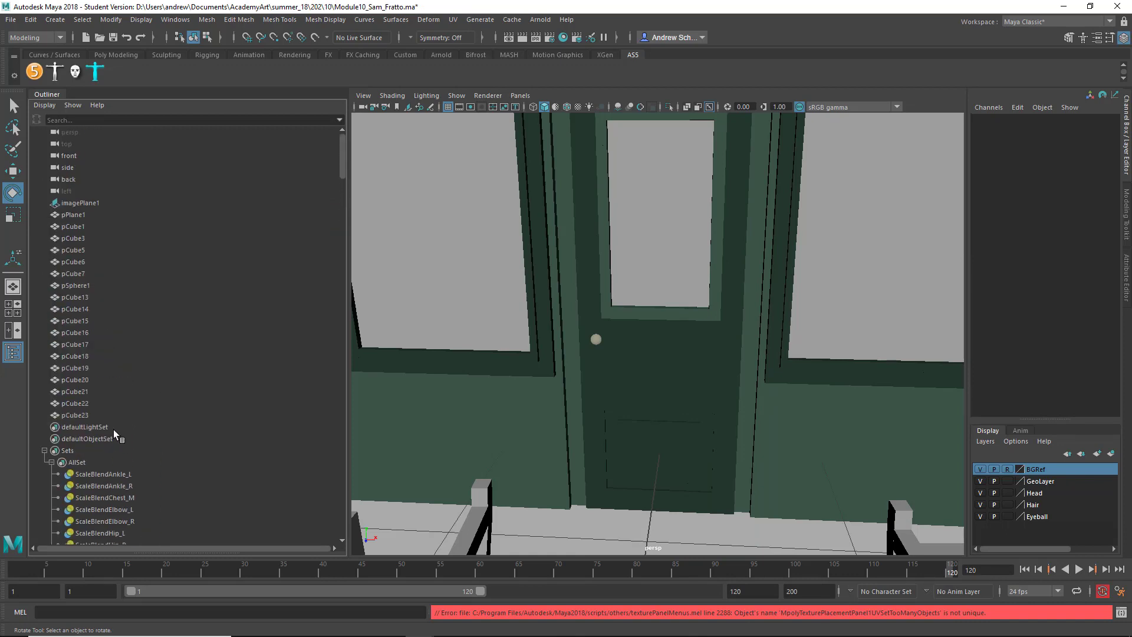
{"action": "left_click", "coordinate": [95, 475]}
{"action": "scroll", "coordinate": [96, 477], "scroll_direction": "down", "scroll_amount": 15}
{"action": "scroll", "coordinate": [144, 479], "scroll_direction": "down", "scroll_amount": 10}
{"action": "left_click", "coordinate": [150, 532], "text": "shift"}
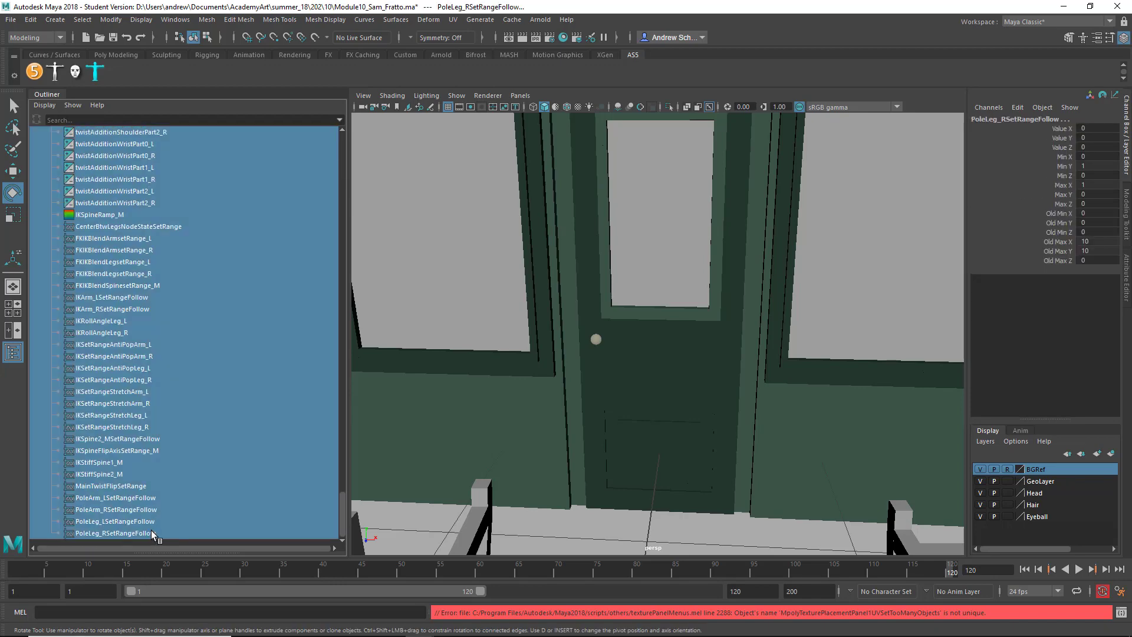
{"action": "key", "text": "Delete"}
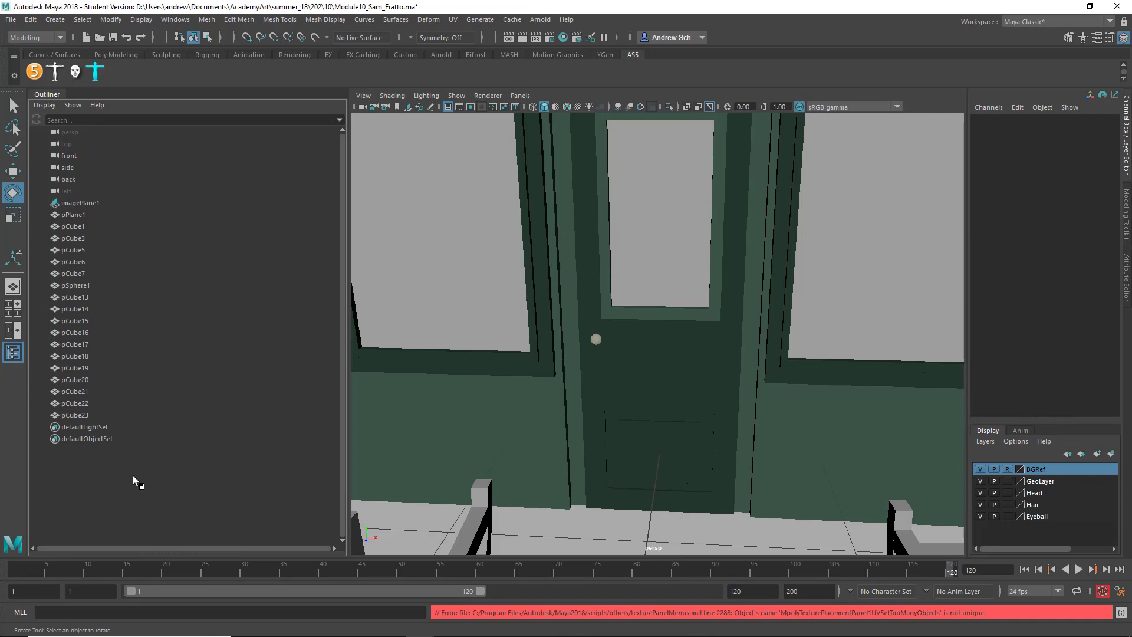
Group everything from imagePlane1 through pCube23, name the group "set" and clear the selection.
{"action": "left_click", "coordinate": [84, 415]}
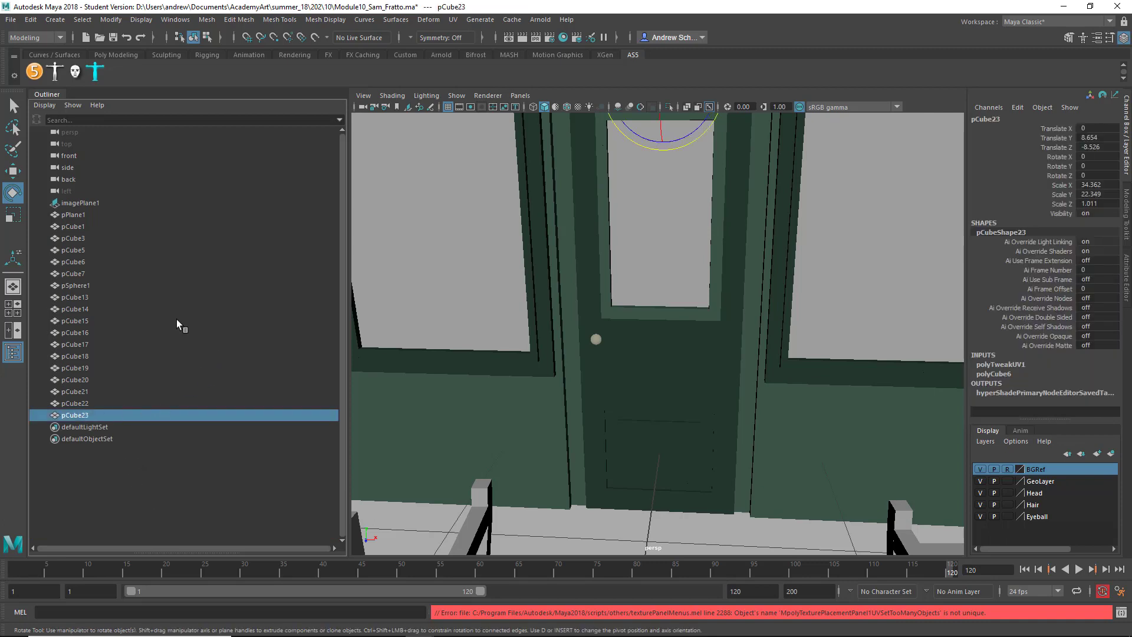
{"action": "left_click", "coordinate": [95, 201], "text": "shift"}
{"action": "key", "text": "ctrl+g"}
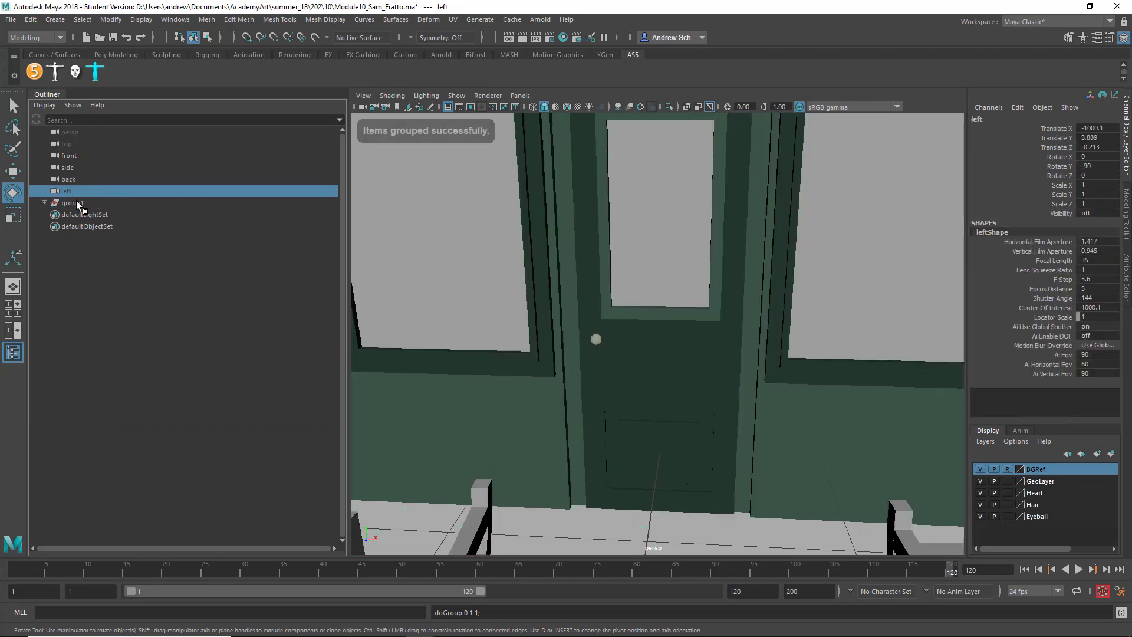
{"action": "double_click", "coordinate": [77, 202]}
{"action": "type", "text": "set"}
{"action": "key", "text": "Return"}
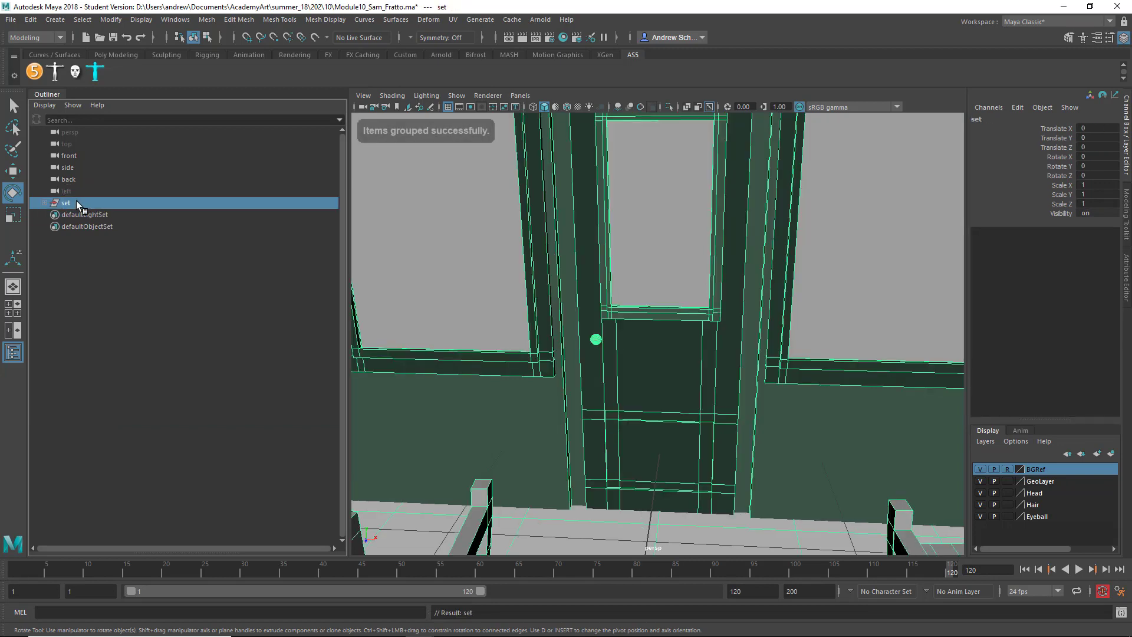
{"action": "left_click", "coordinate": [165, 309]}
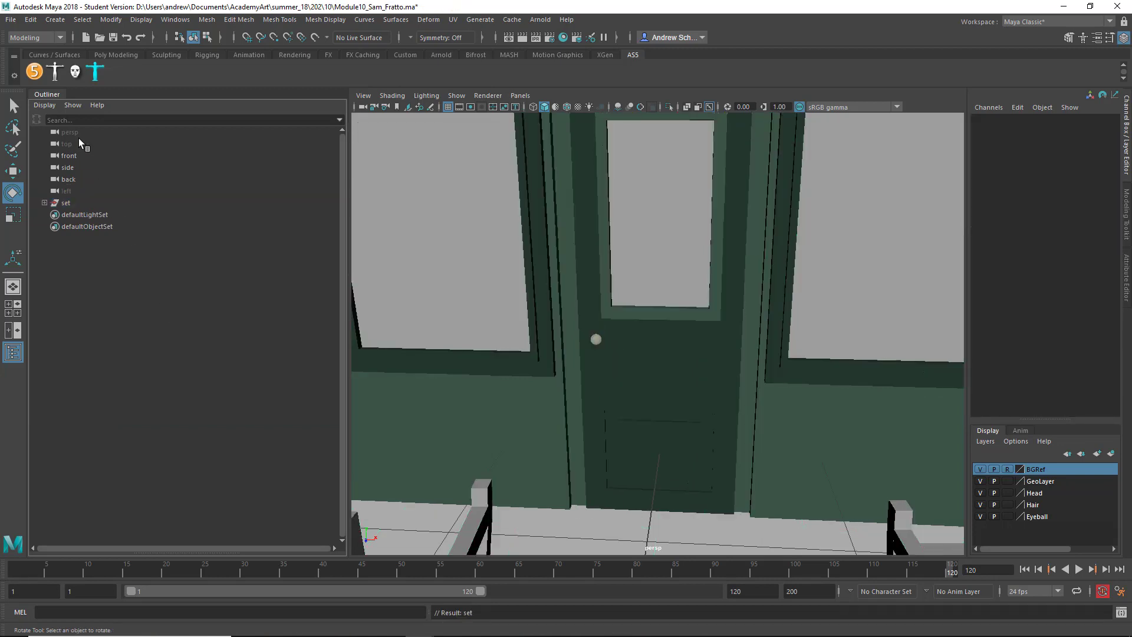
Open the dialog for creating a file reference and cancel it without choosing a file.
{"action": "left_click", "coordinate": [11, 20]}
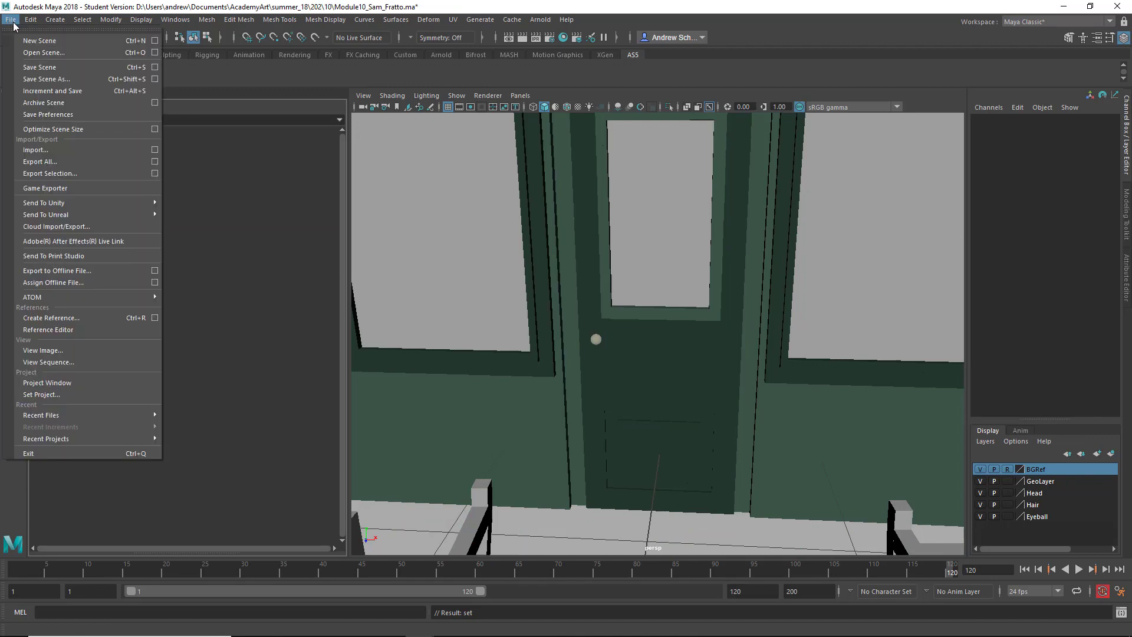
{"action": "left_click", "coordinate": [107, 317]}
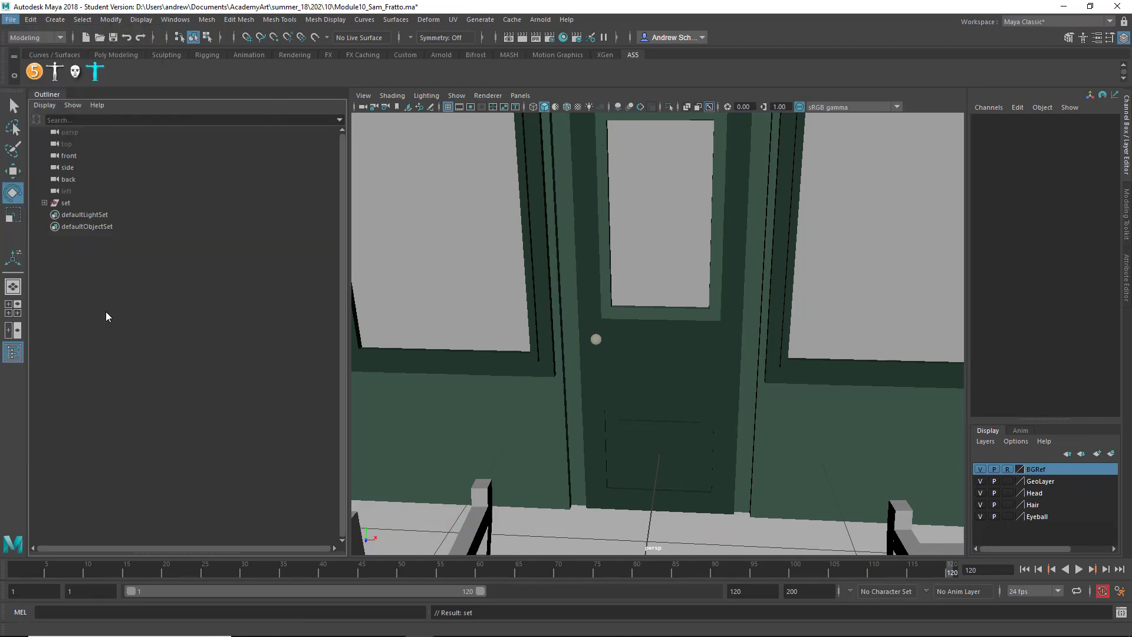
{"action": "left_click", "coordinate": [698, 469]}
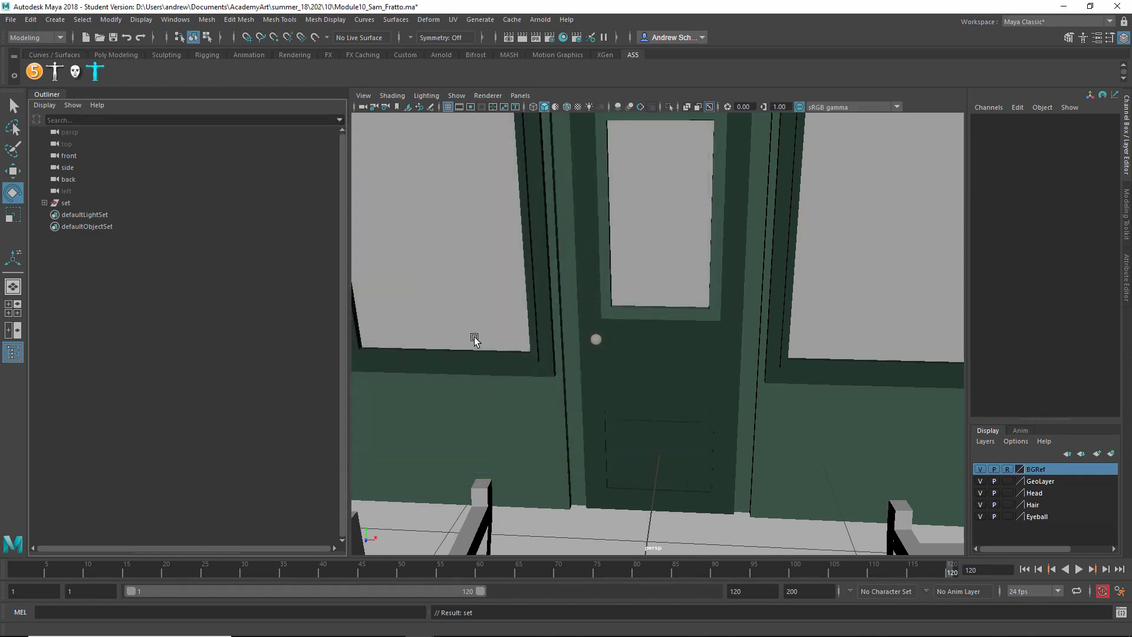